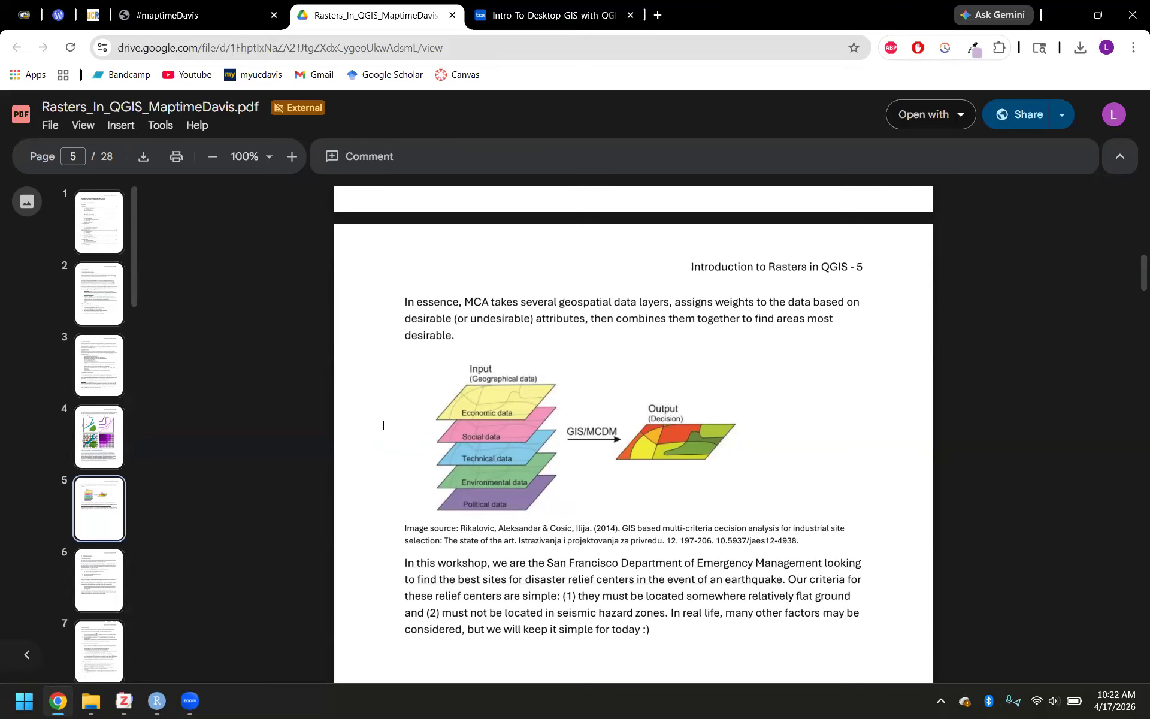
Step: Open the workshop's Box data folder linked in section 3.1, Download Data, of the Rasters_In_QGIS_MaptimeDavis guide
{"action": "scroll", "coordinate": [383, 425], "scroll_direction": "down", "scroll_amount": 14}
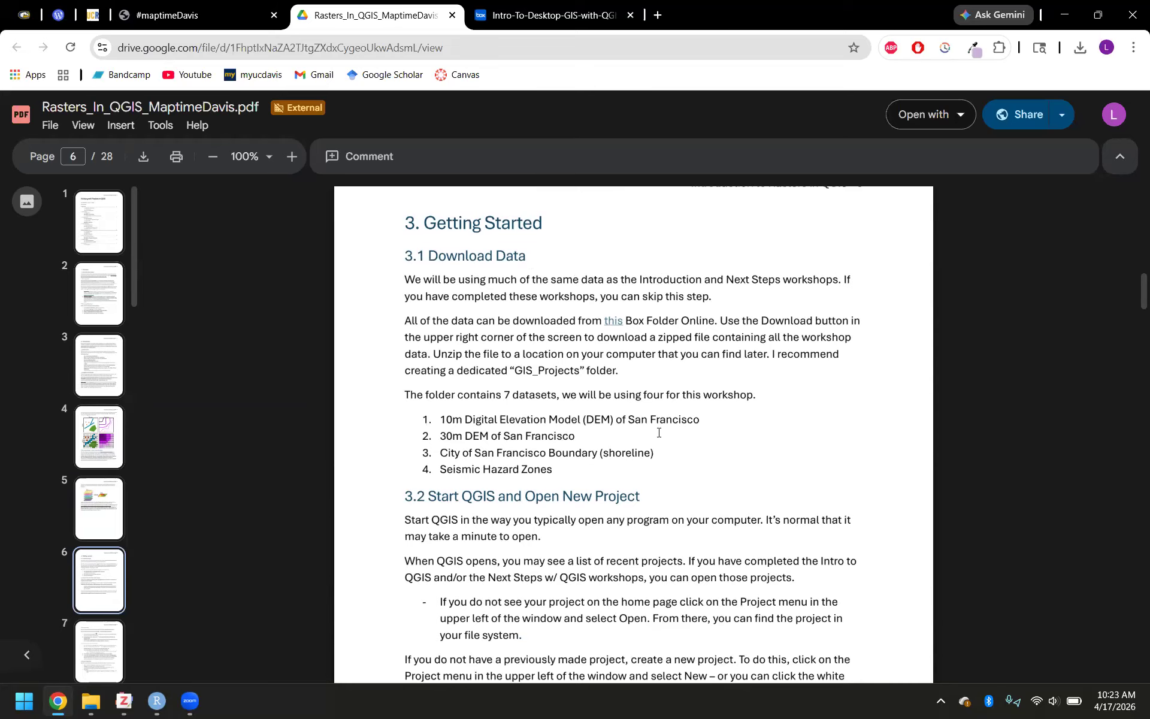
{"action": "left_click", "coordinate": [612, 329]}
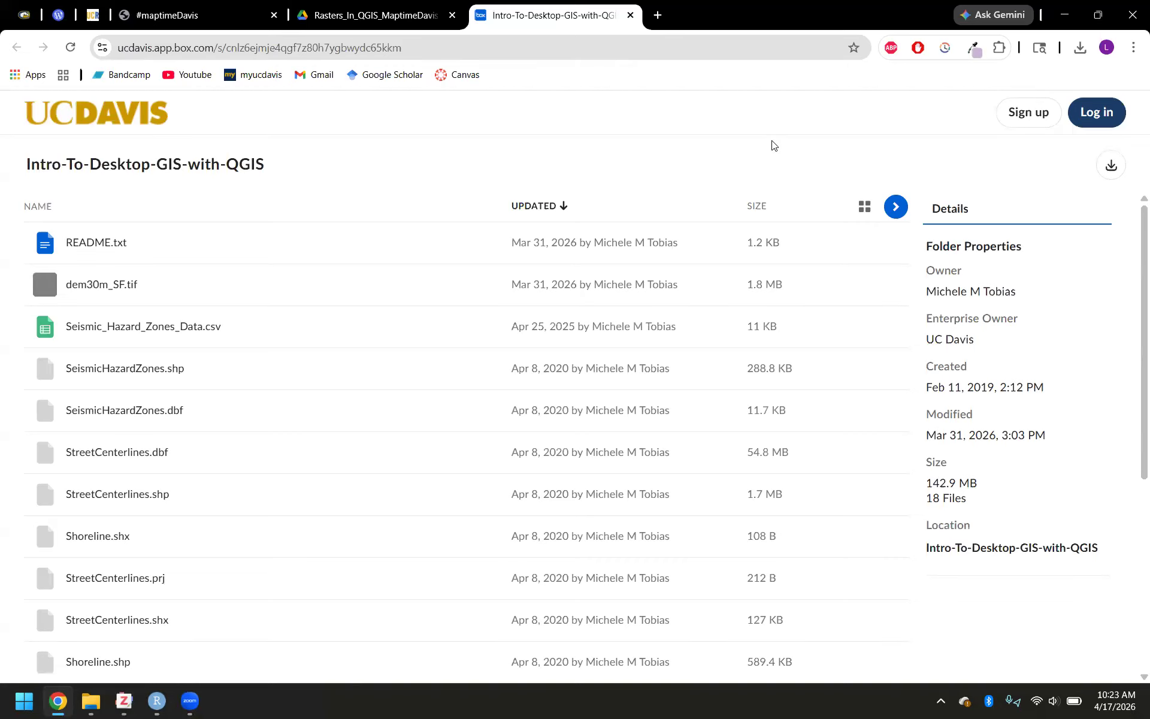
Step: Look through the Downloads and GIS_Projects folders in File Explorer, and return to the Box page in Chrome
{"action": "left_click", "coordinate": [88, 702]}
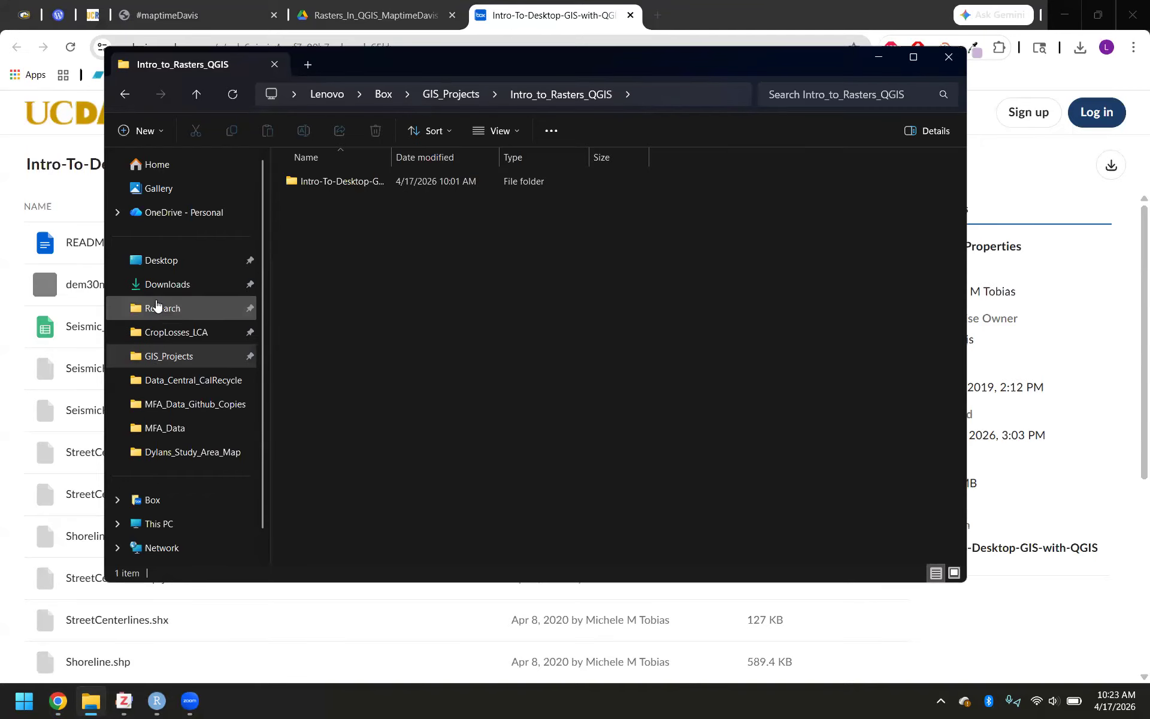
{"action": "left_click", "coordinate": [162, 294]}
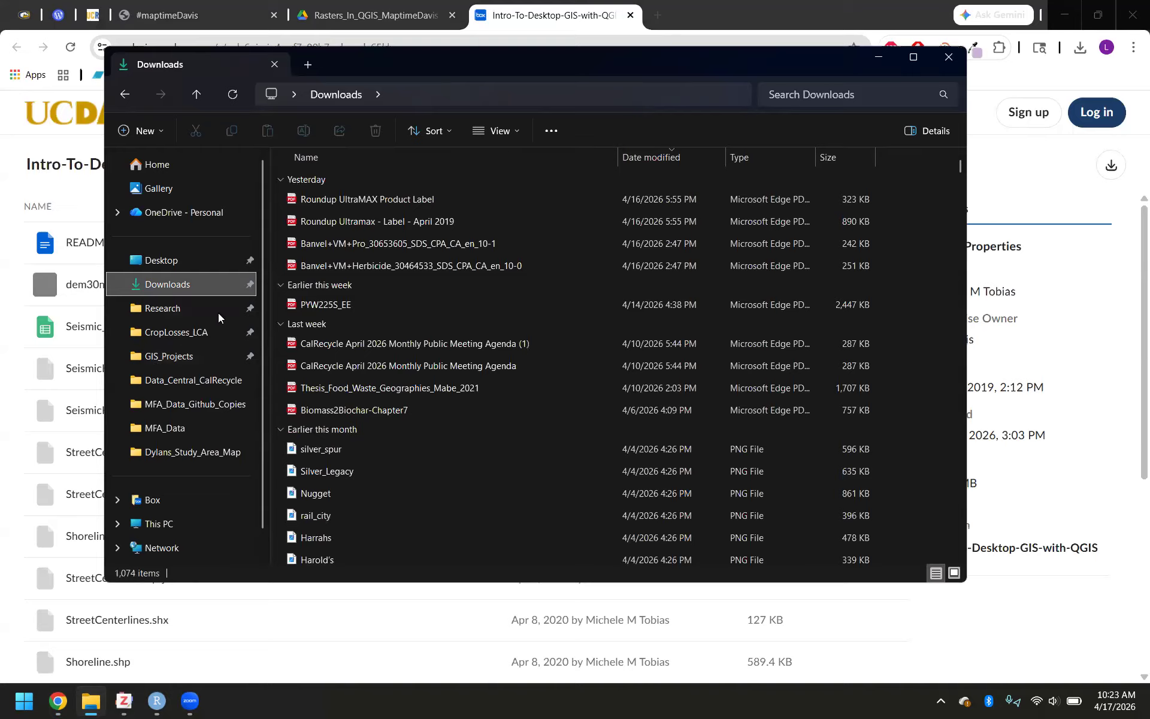
{"action": "left_click", "coordinate": [162, 359]}
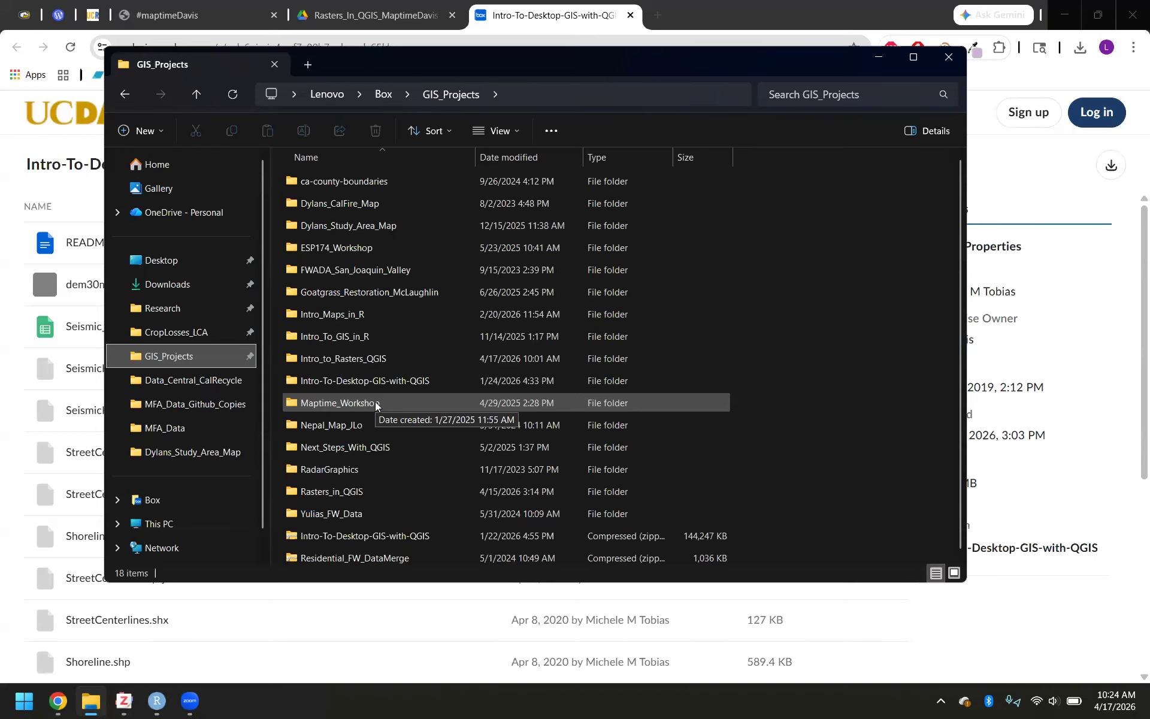
{"action": "left_click", "coordinate": [1039, 187]}
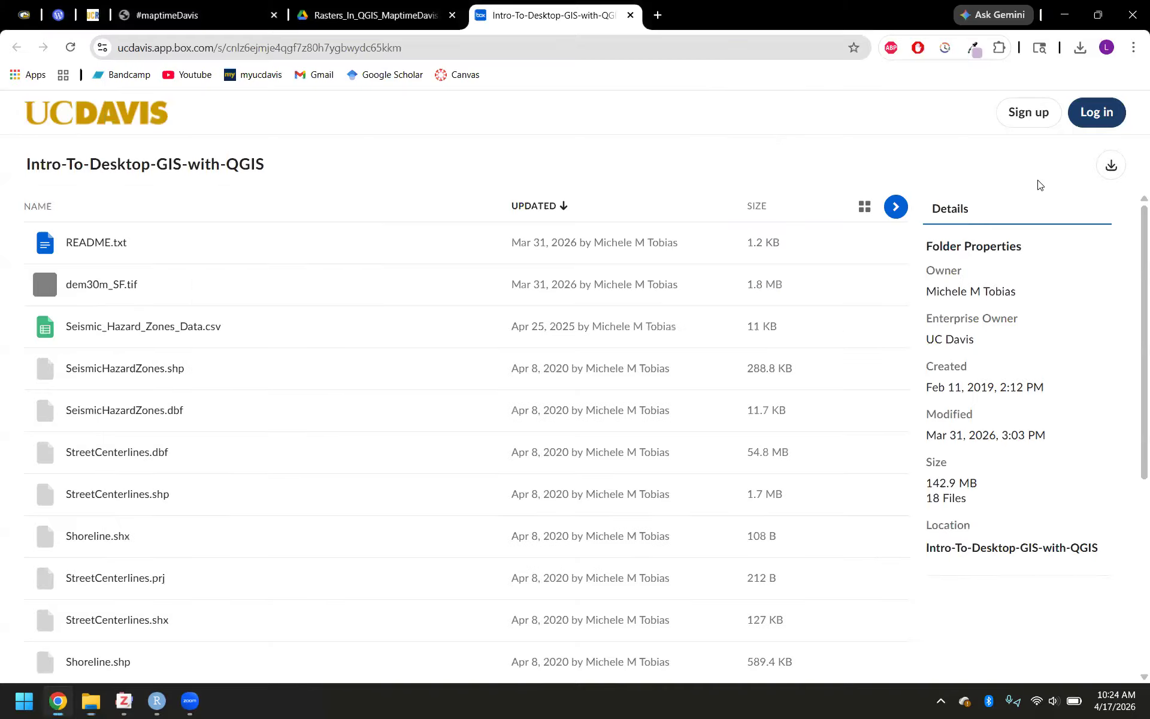
Step: Download the whole Intro-To-Desktop-GIS-with-QGIS folder from Box and switch to the Downloads folder in File Explorer
{"action": "left_click", "coordinate": [1110, 171]}
{"action": "mouse_move", "coordinate": [91, 699]}
{"action": "left_click", "coordinate": [99, 590]}
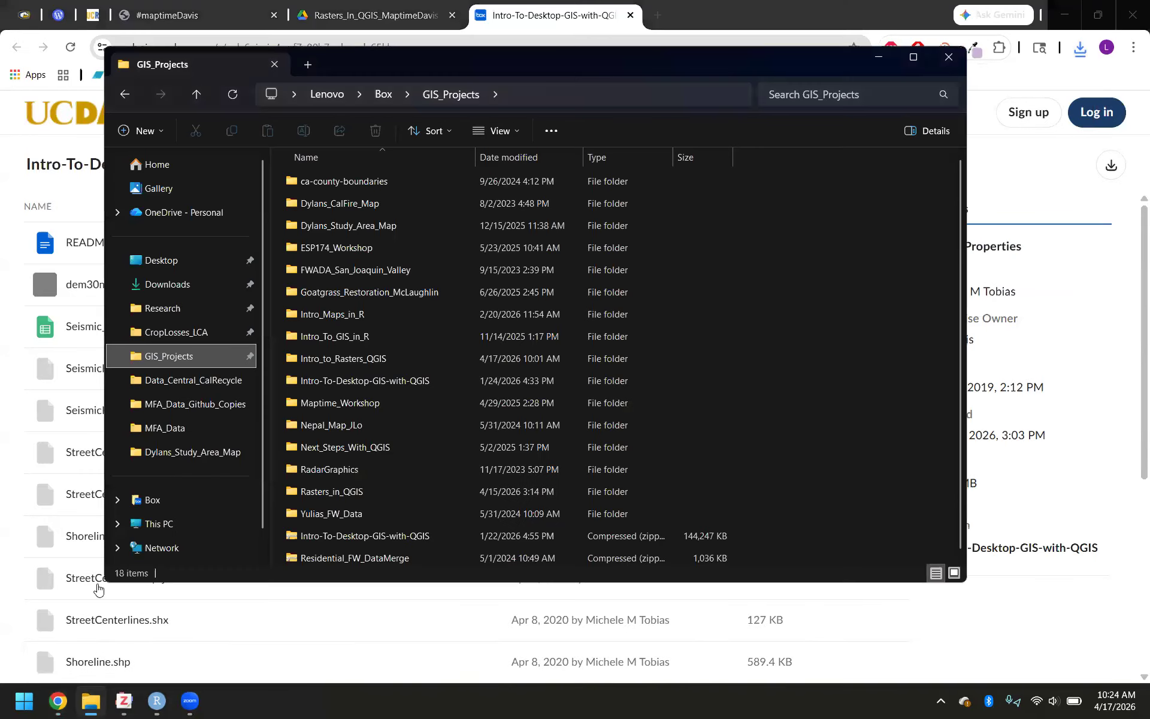
{"action": "left_click", "coordinate": [163, 285]}
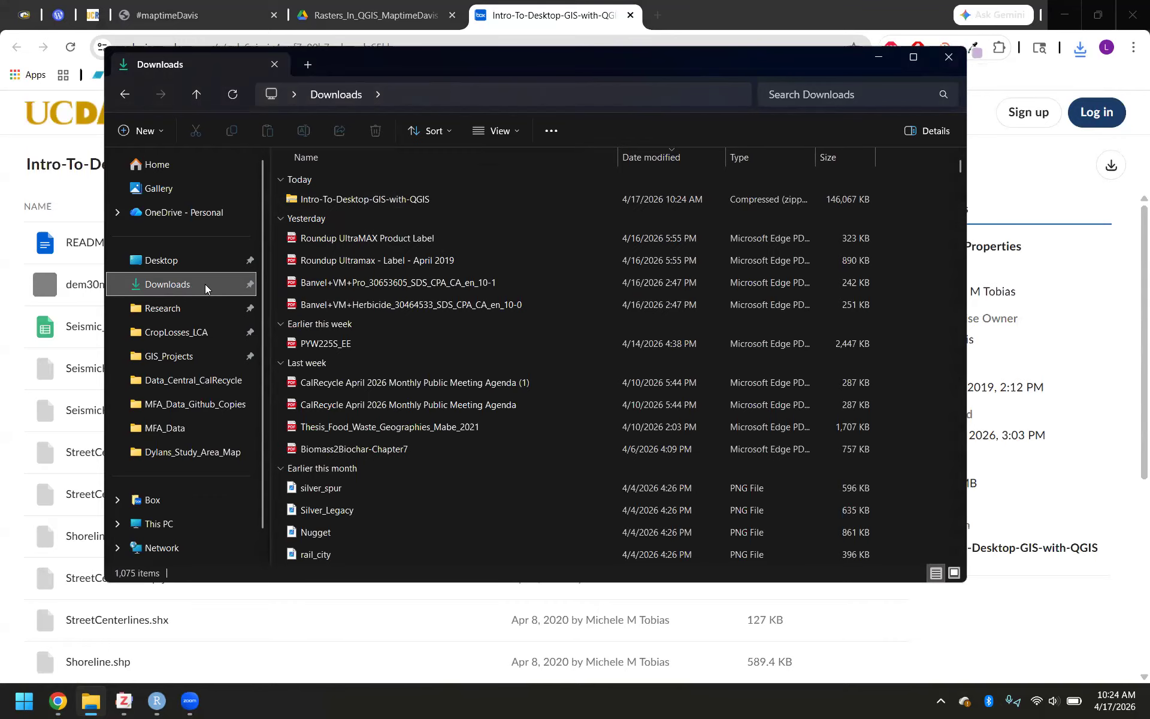
Step: Move the downloaded Intro-To-Desktop-GIS-with-QGIS zip file from Downloads into GIS_Projects\Intro_to_Rasters_QGIS
{"action": "right_click", "coordinate": [363, 199]}
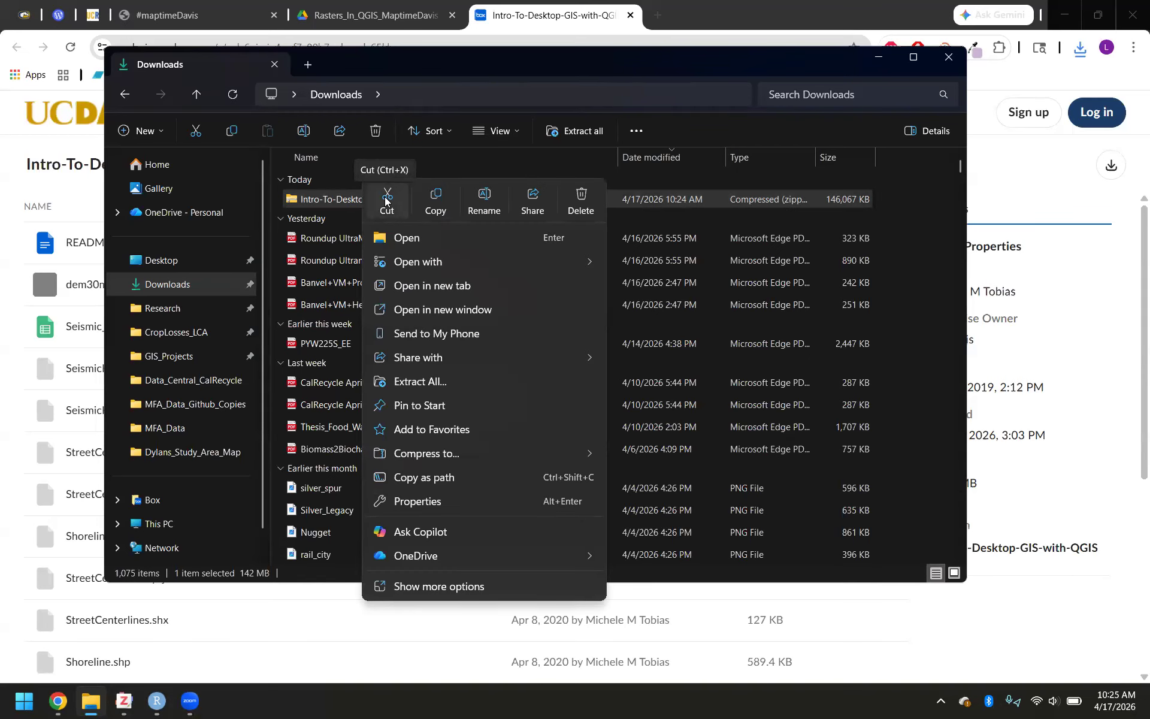
{"action": "left_click", "coordinate": [386, 201]}
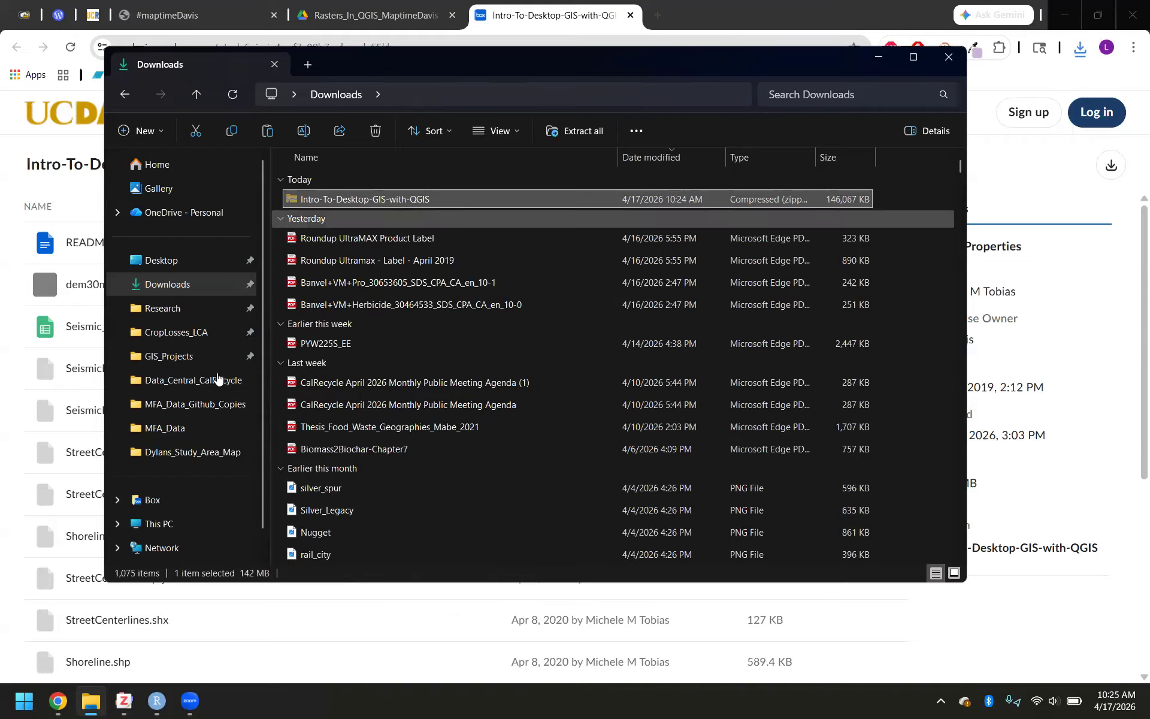
{"action": "left_click", "coordinate": [176, 356]}
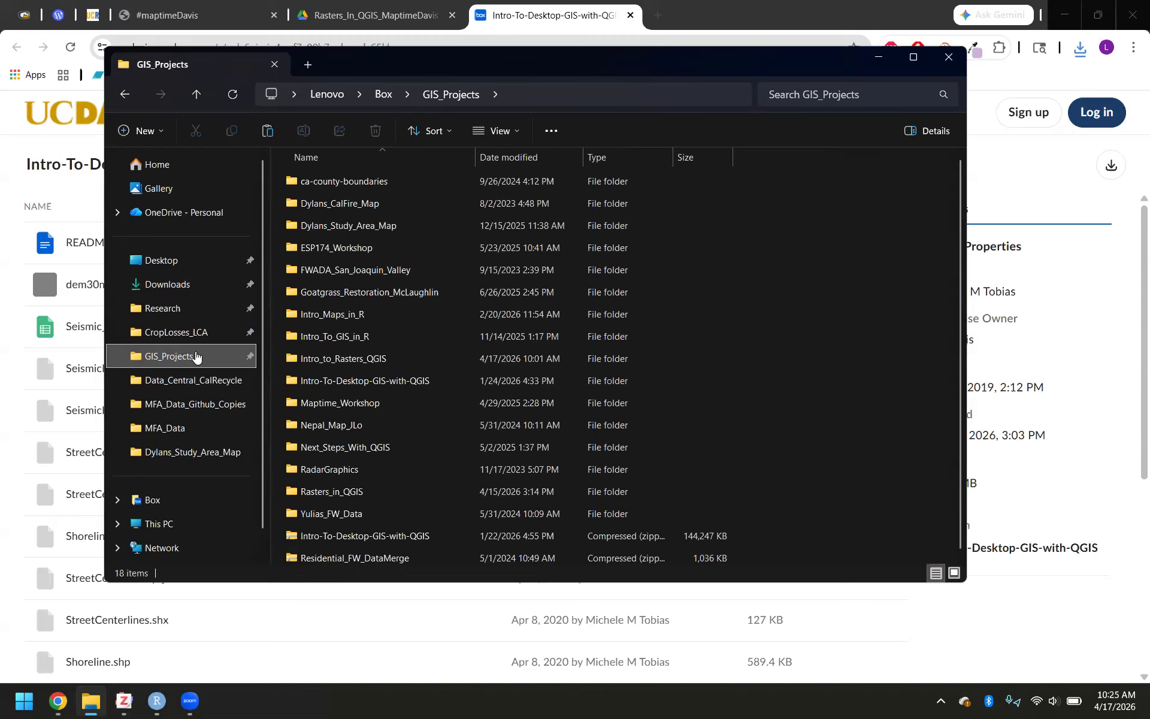
{"action": "double_click", "coordinate": [359, 359]}
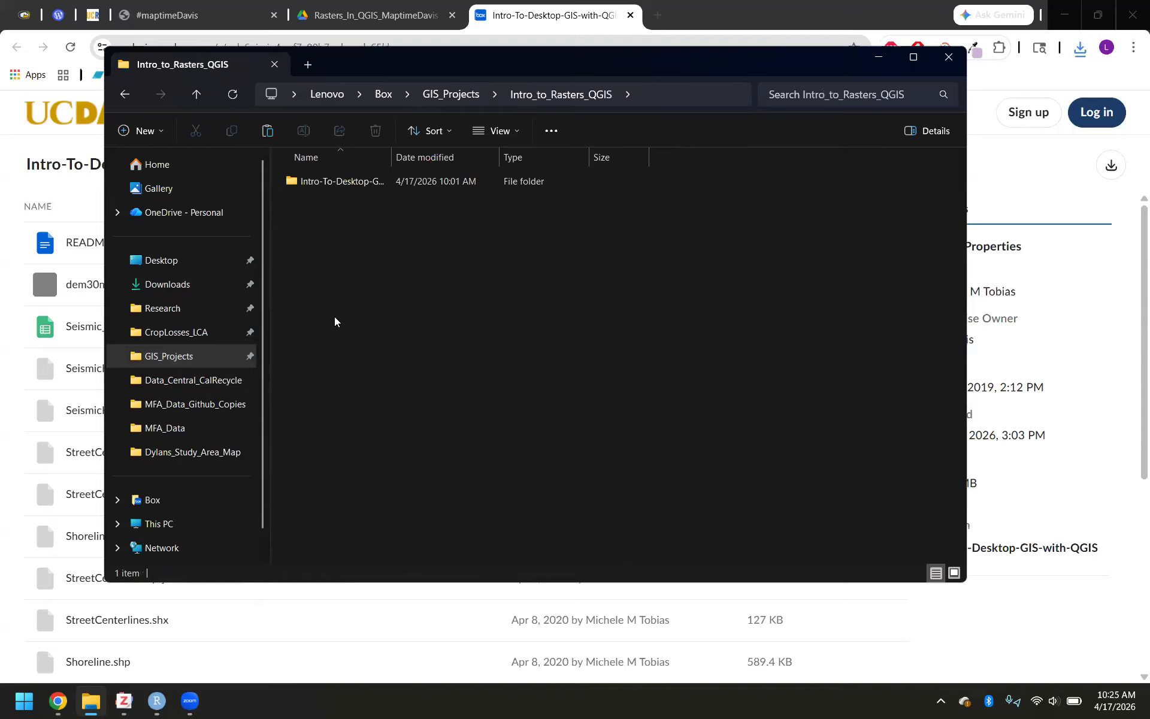
{"action": "right_click", "coordinate": [334, 321]}
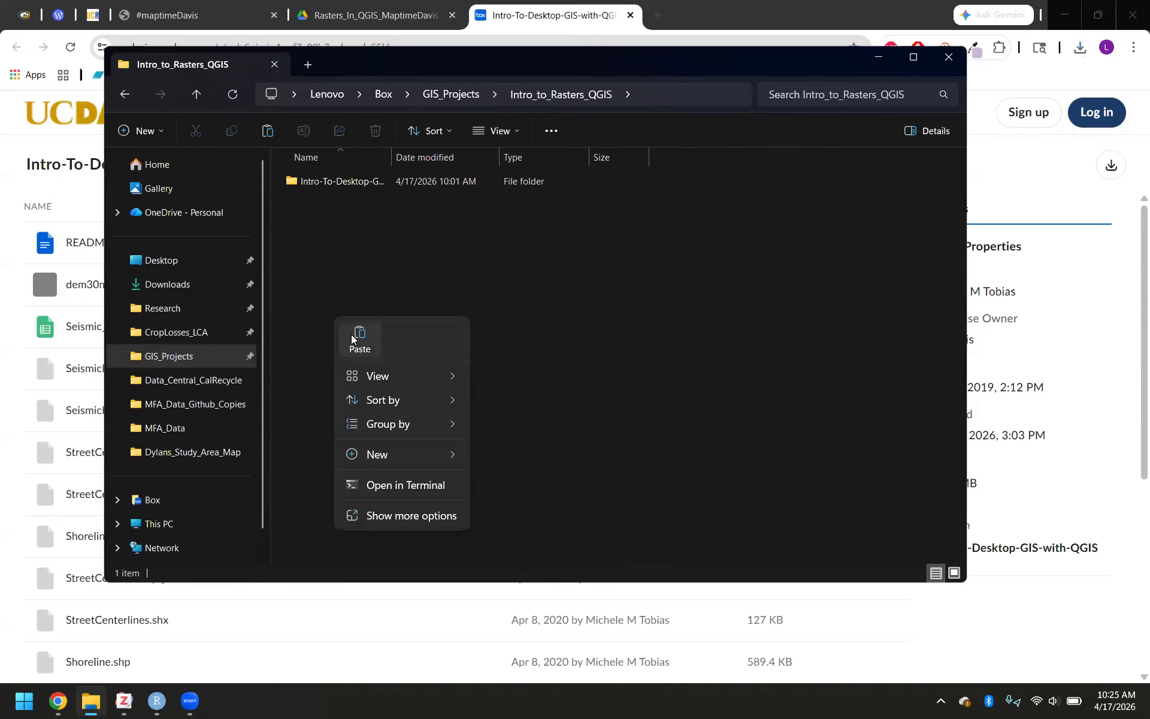
{"action": "left_click", "coordinate": [351, 335]}
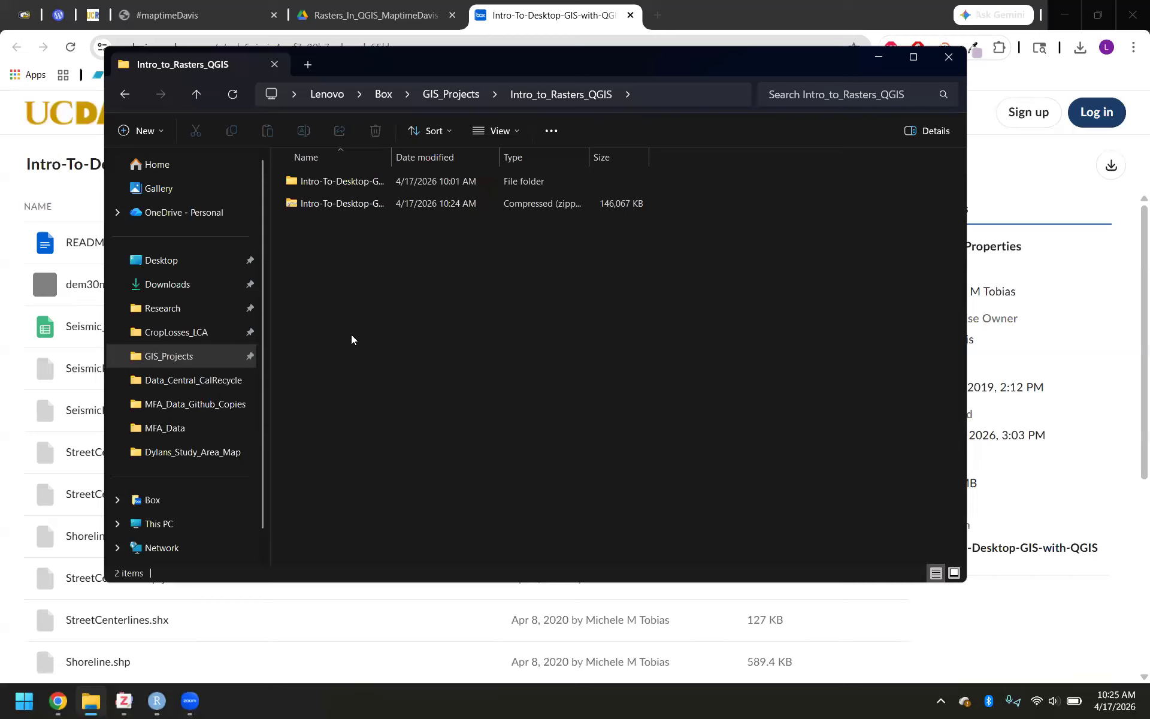
Step: Permanently delete the old unzipped Intro-To-Desktop-GIS-with-QGIS folder from Intro_to_Rasters_QGIS
{"action": "right_click", "coordinate": [333, 181]}
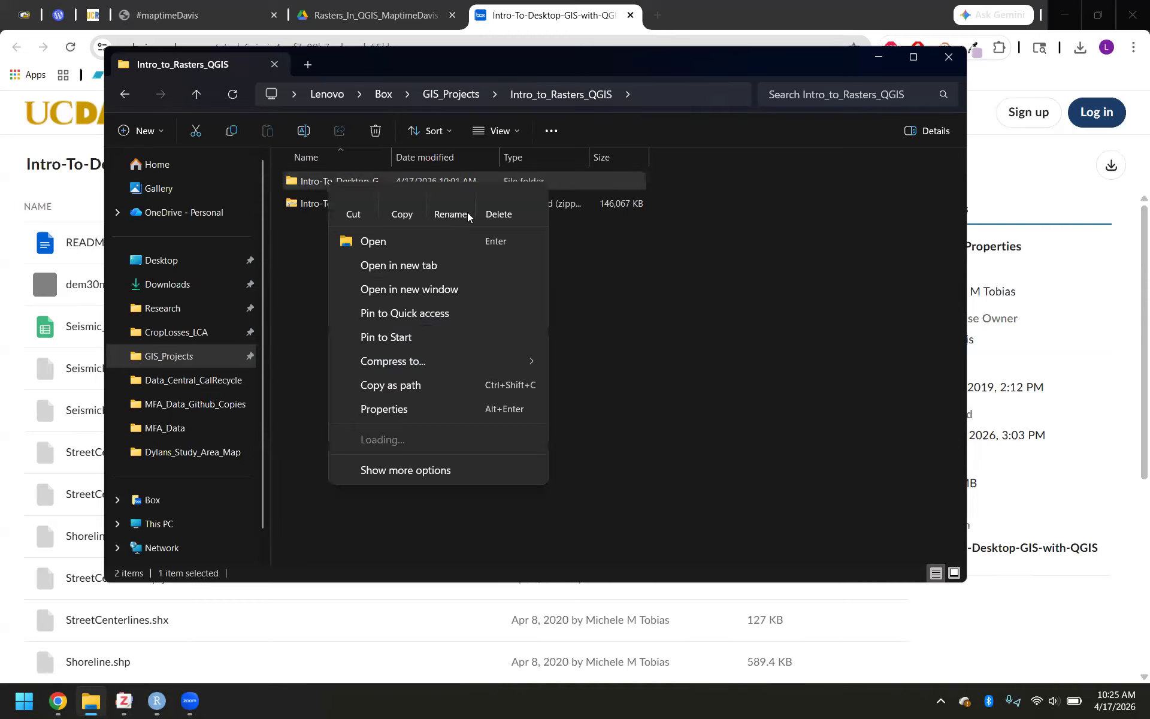
{"action": "left_click", "coordinate": [493, 211]}
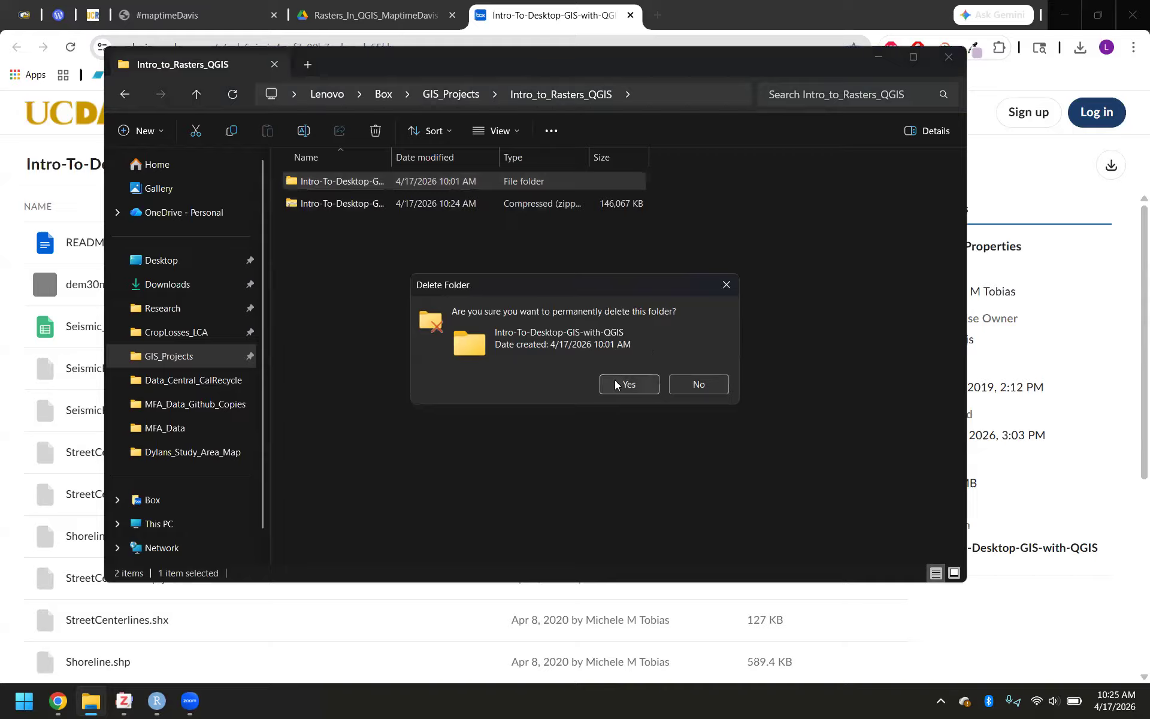
{"action": "left_click", "coordinate": [614, 383]}
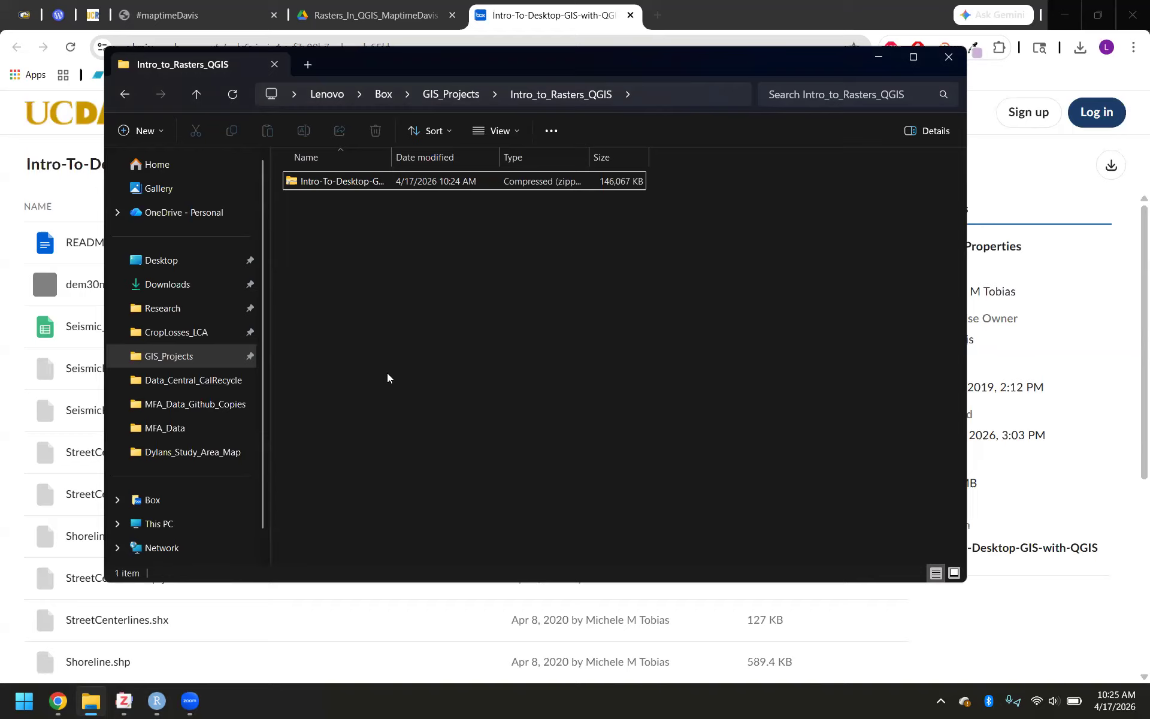
Step: Extract the Intro-To-Desktop-GIS-with-QGIS zip file directly into Intro_to_Rasters_QGIS, removing the extra subfolder name from the destination path
{"action": "right_click", "coordinate": [327, 185]}
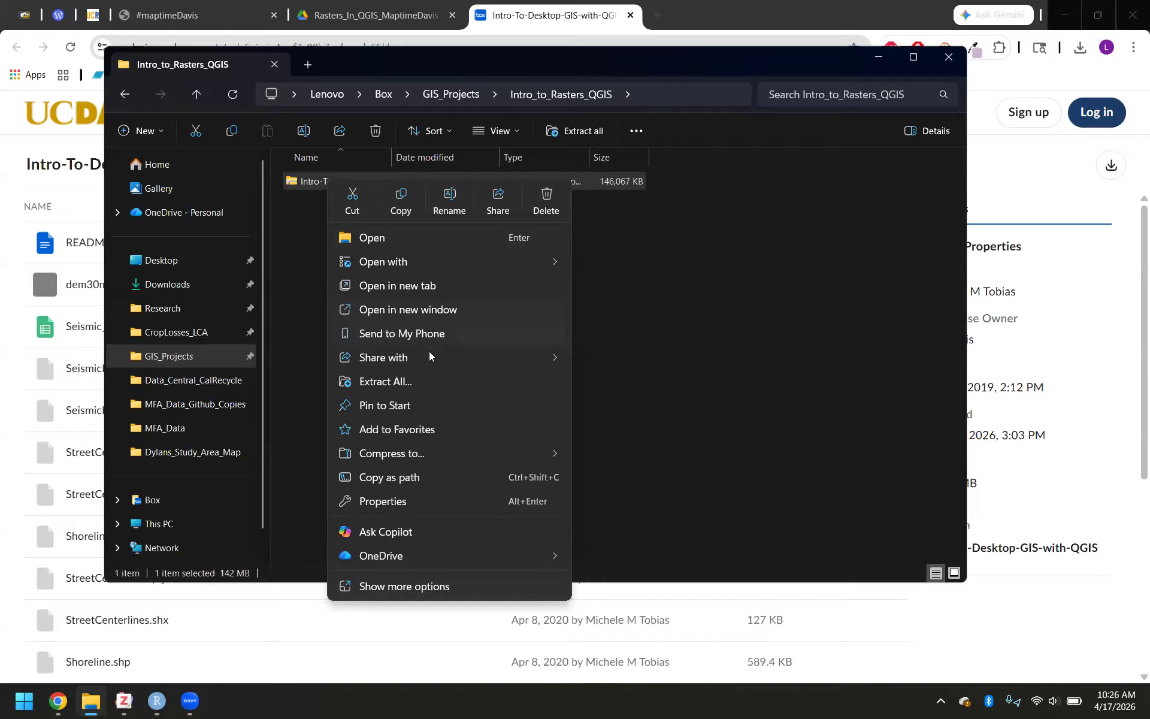
{"action": "left_click", "coordinate": [420, 382]}
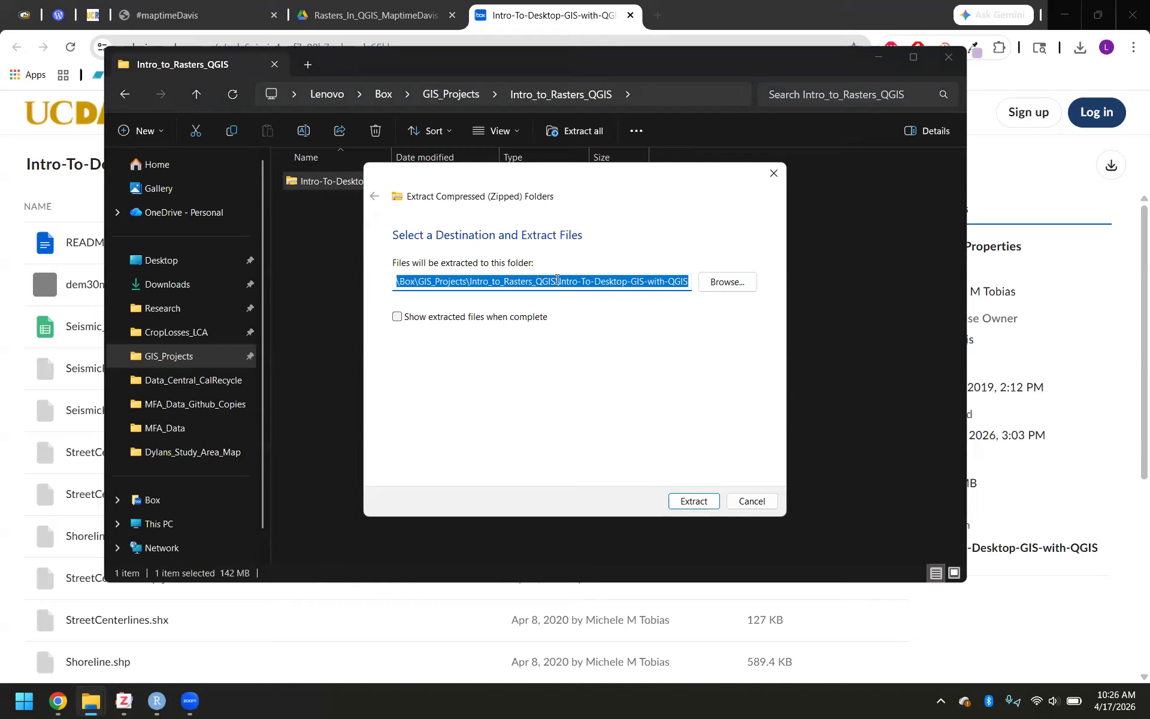
{"action": "left_click_drag", "start_coordinate": [557, 279], "coordinate": [703, 285]}
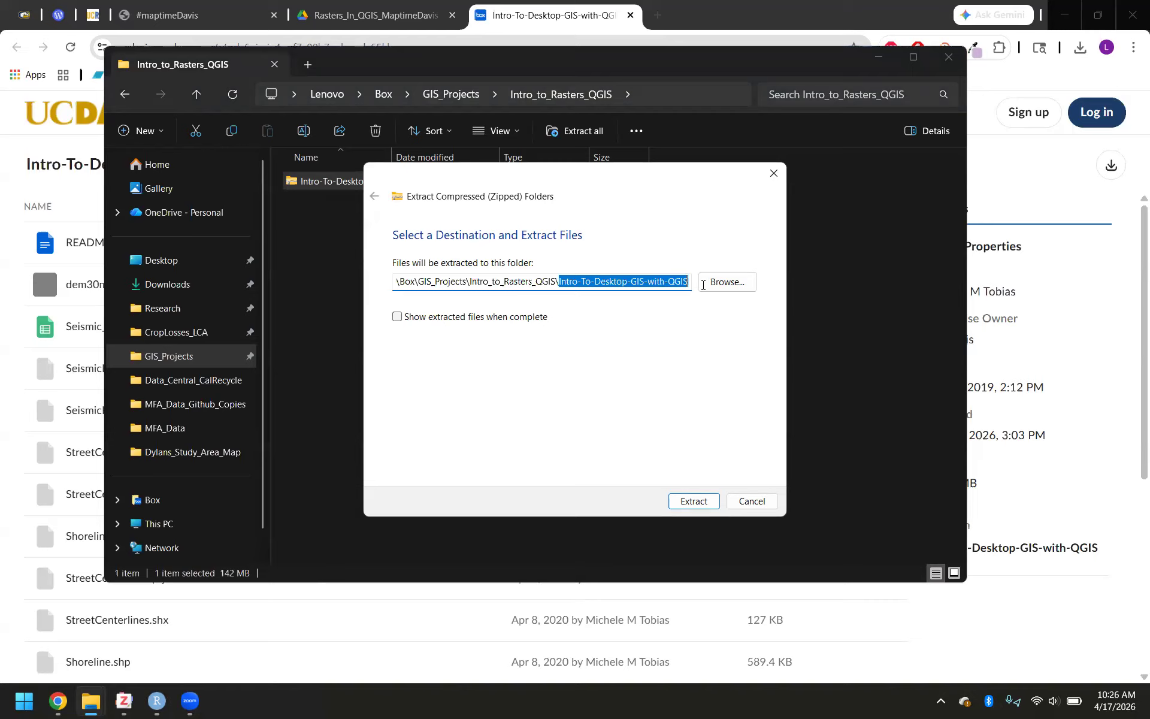
{"action": "key", "text": "BackSpace"}
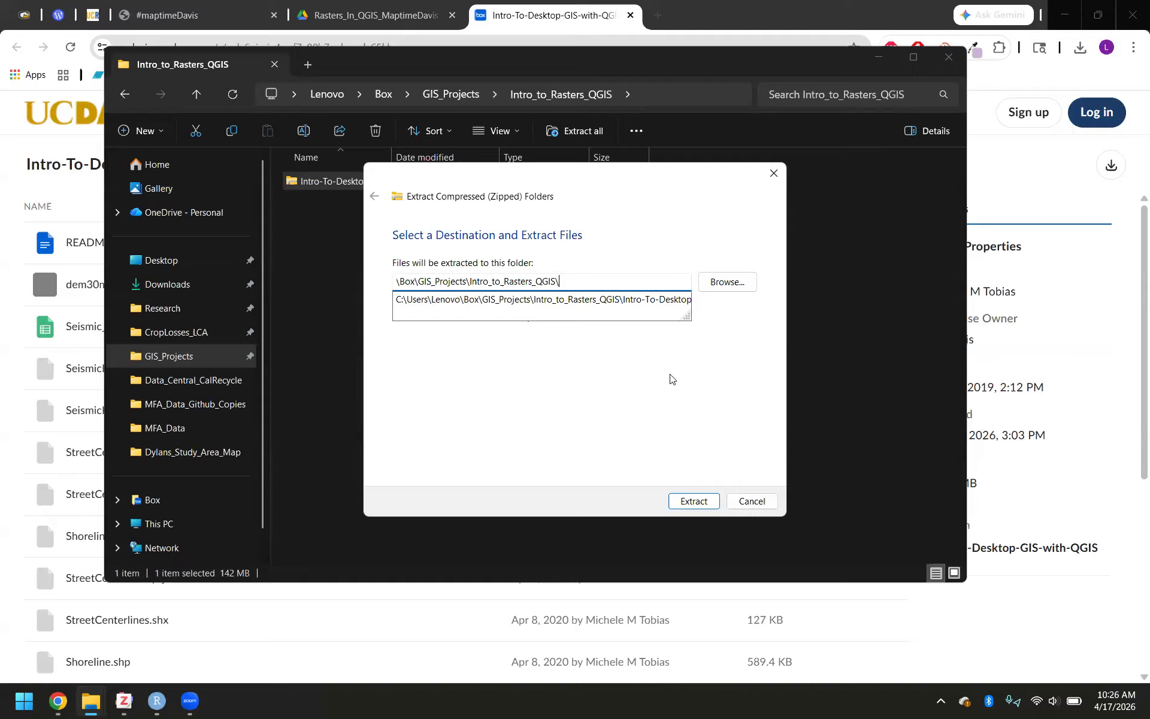
{"action": "left_click", "coordinate": [693, 501]}
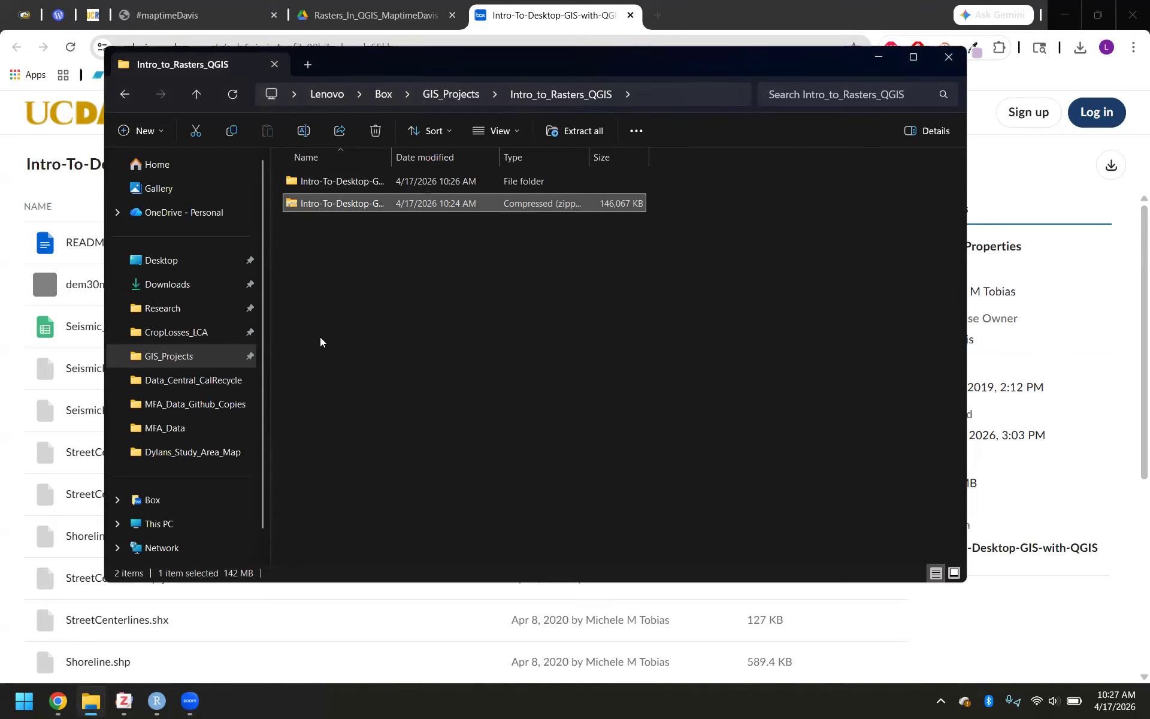
{"action": "left_click", "coordinate": [329, 279]}
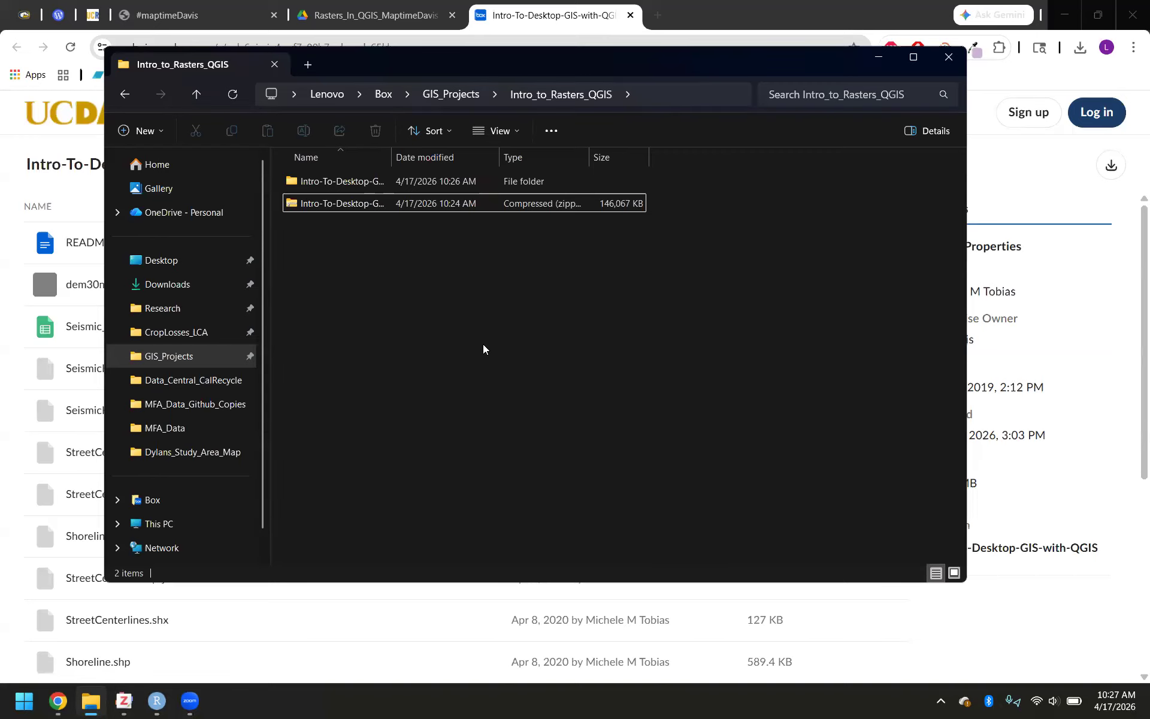
Step: Review the files in the extracted Intro-To-Desktop-GIS-with-QGIS folder and close File Explorer
{"action": "double_click", "coordinate": [358, 182]}
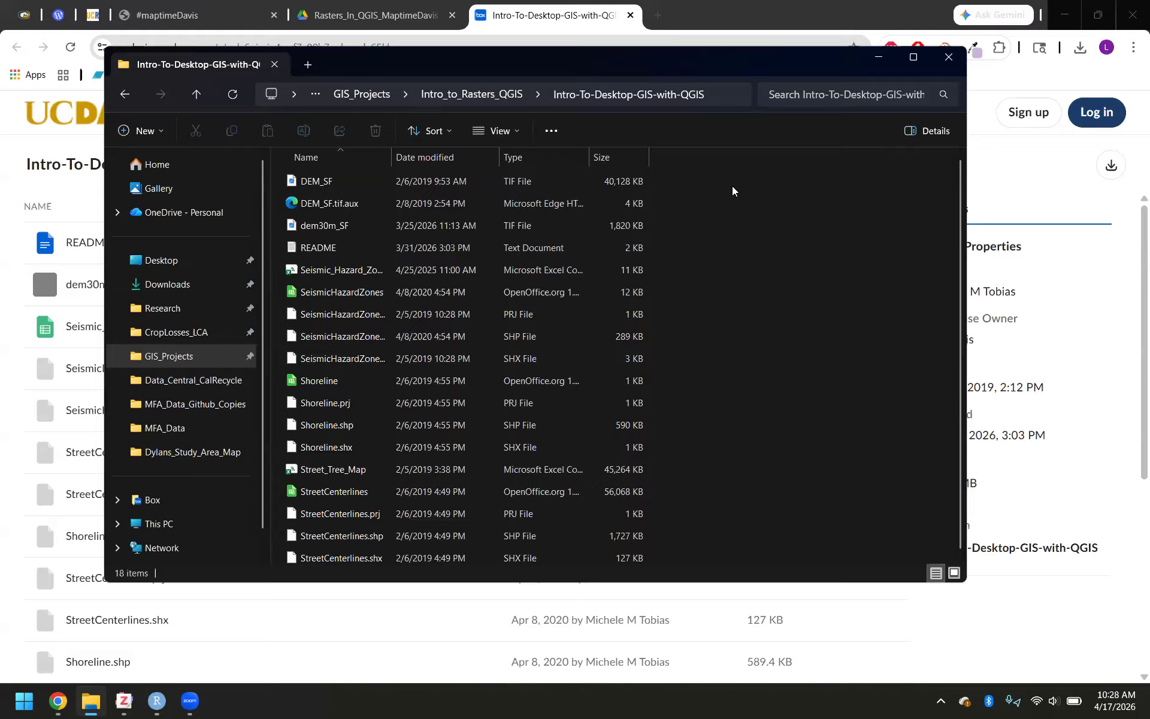
{"action": "left_click_drag", "start_coordinate": [800, 59], "coordinate": [801, 105]}
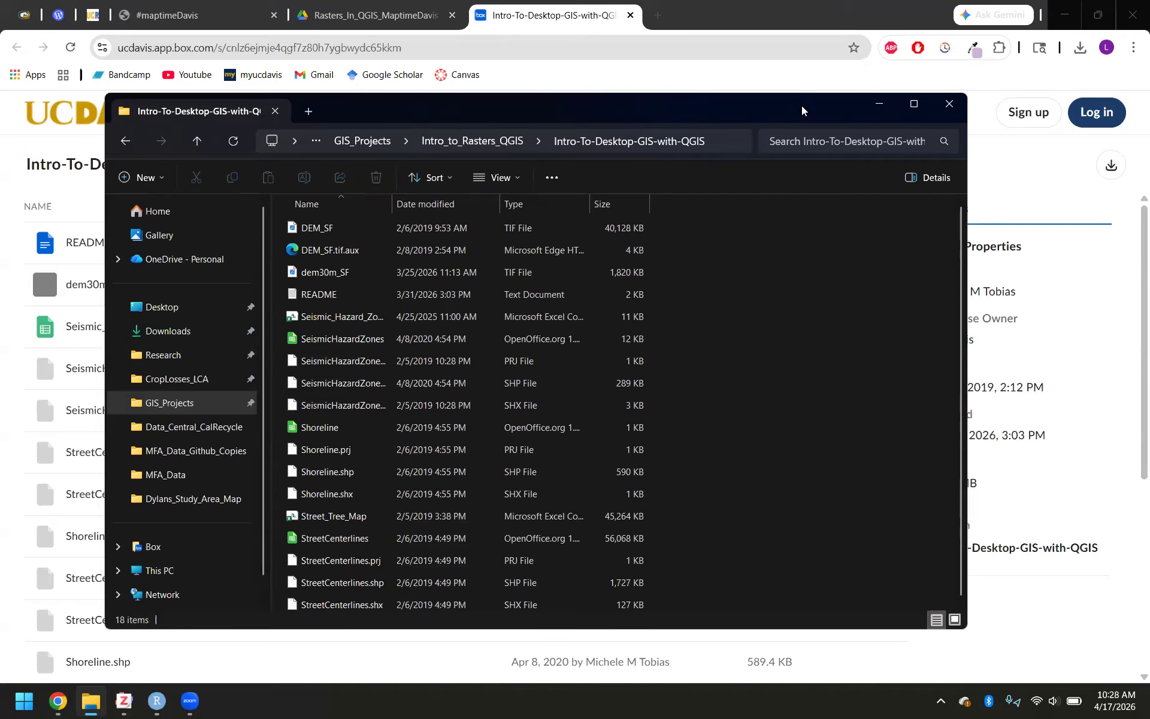
{"action": "left_click", "coordinate": [946, 108]}
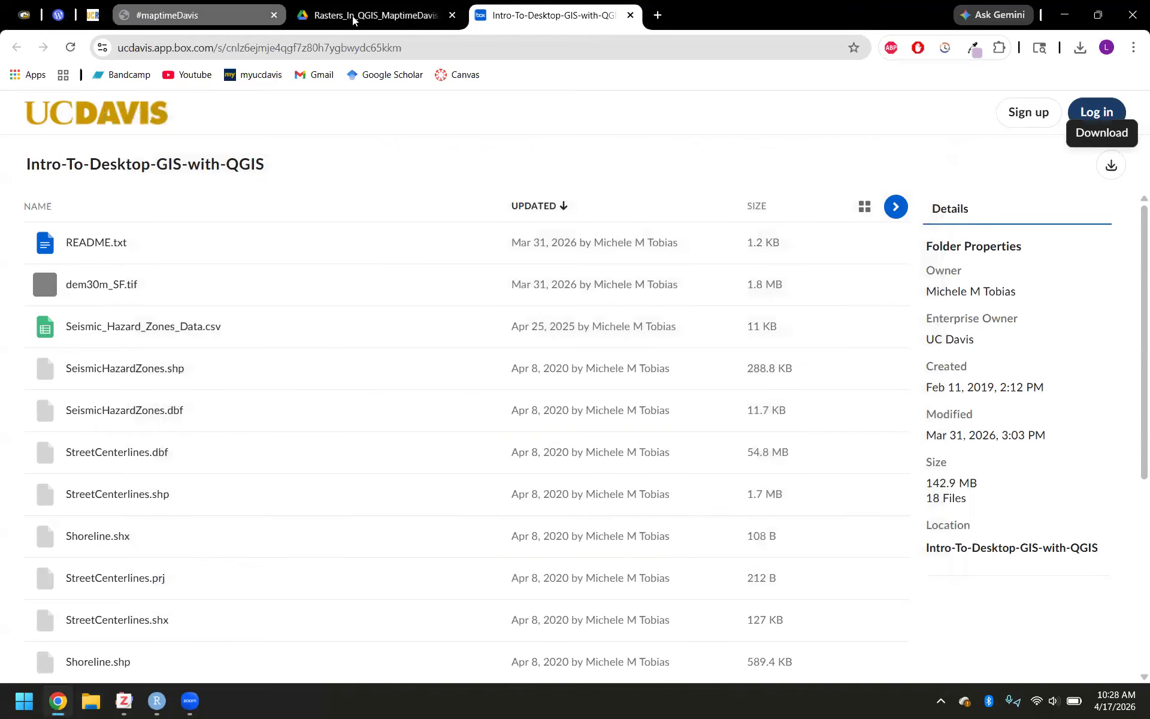
Step: Return to section 3.2 of the workshop PDF and launch QGIS Desktop 3.40.8
{"action": "left_click", "coordinate": [371, 15]}
{"action": "scroll", "coordinate": [335, 455], "scroll_direction": "down", "scroll_amount": 3}
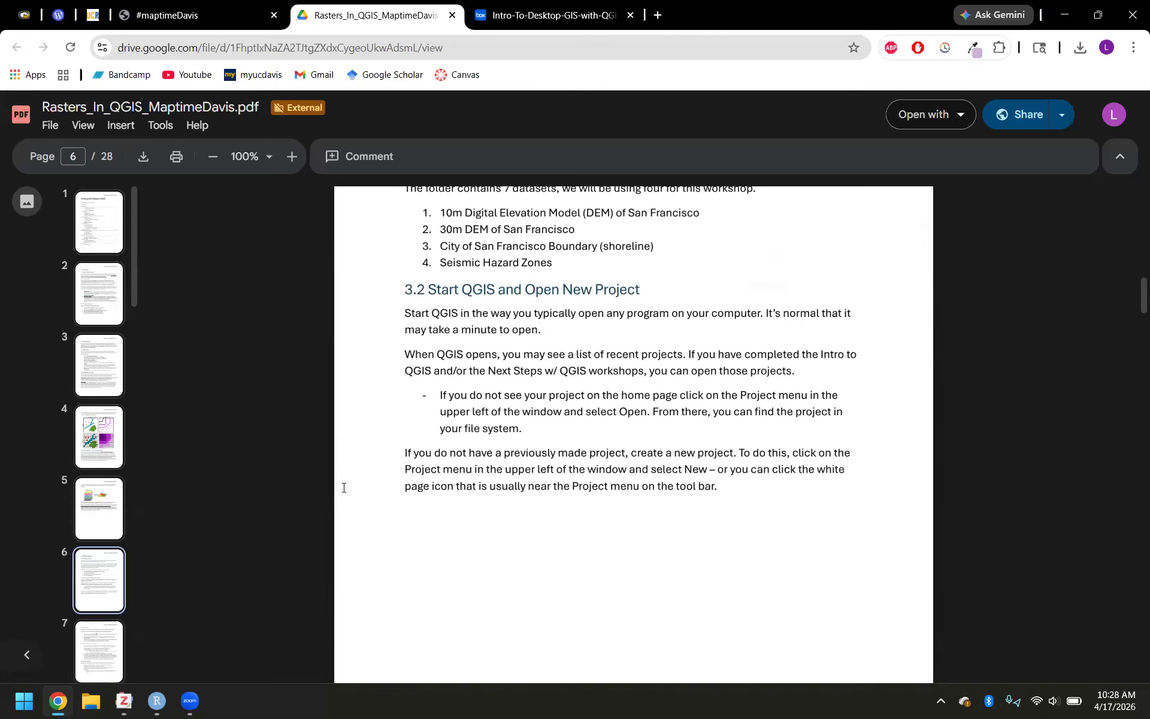
{"action": "left_click", "coordinate": [25, 700]}
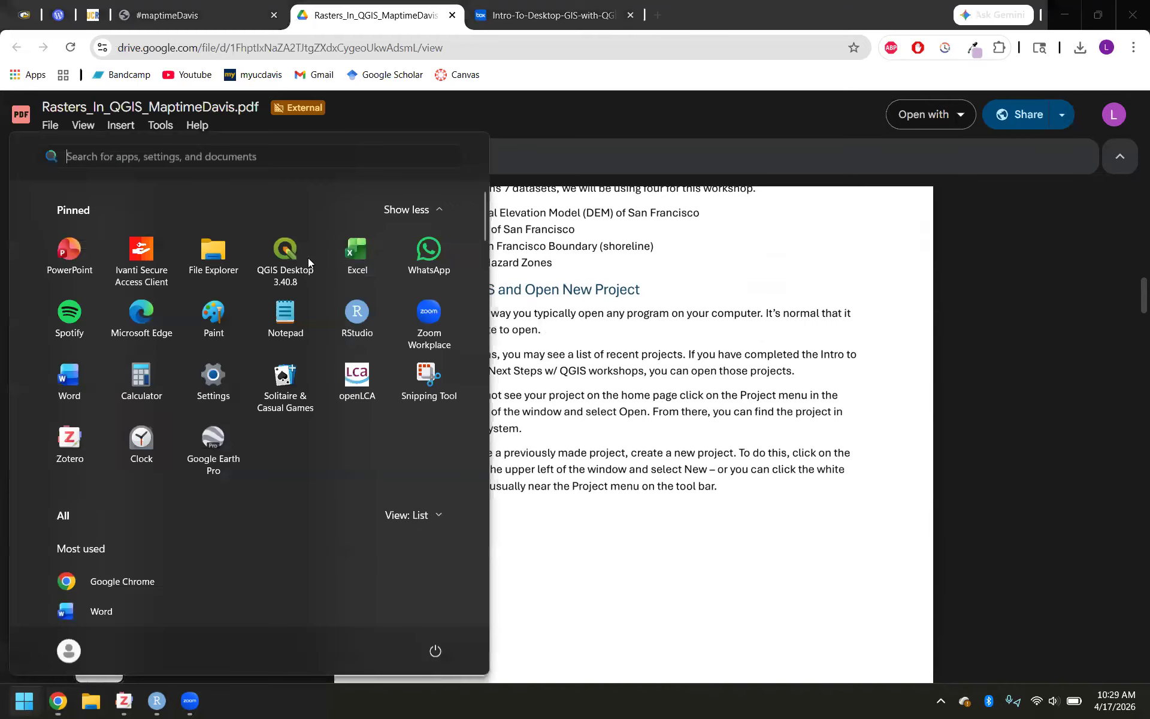
{"action": "left_click", "coordinate": [293, 256]}
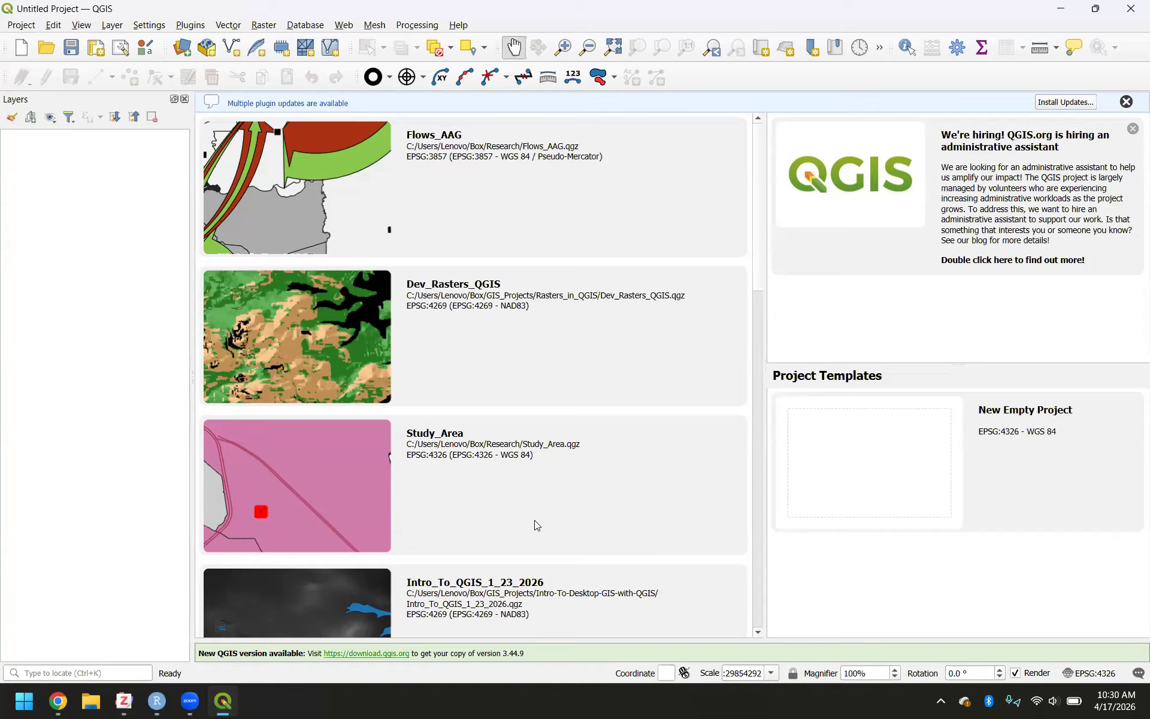
Step: Create a new project from the New Empty Project template with EPSG:4326 - WGS 84
{"action": "left_click", "coordinate": [881, 460]}
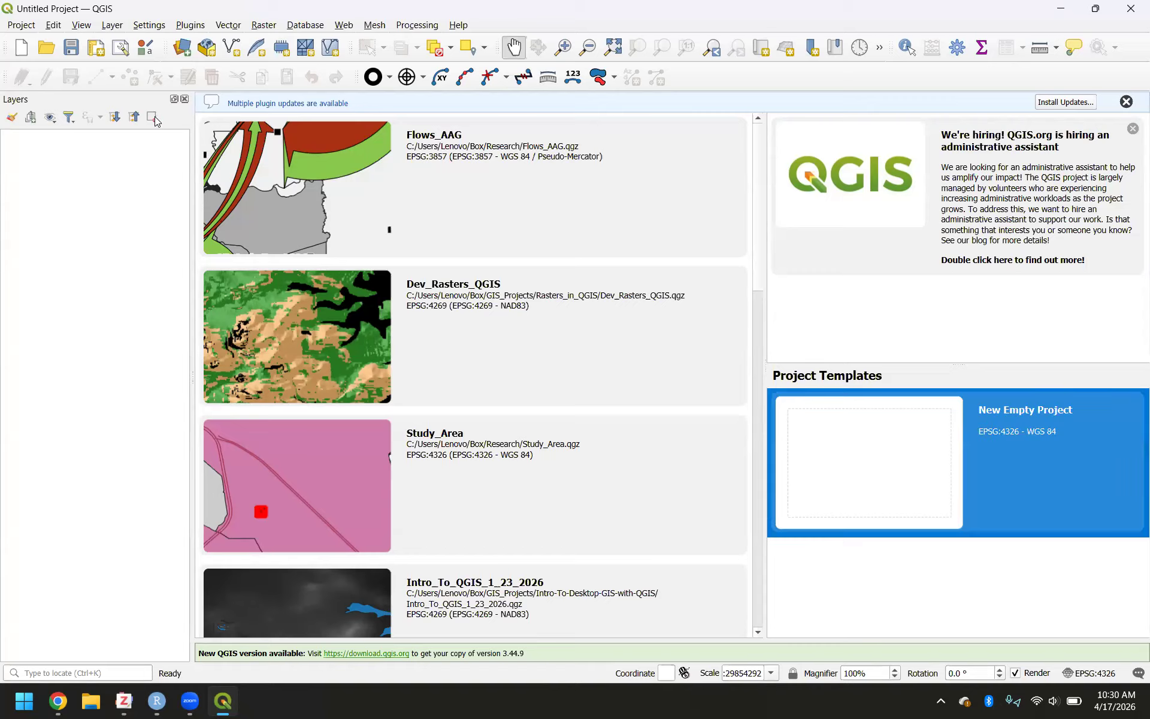
{"action": "left_click", "coordinate": [21, 24]}
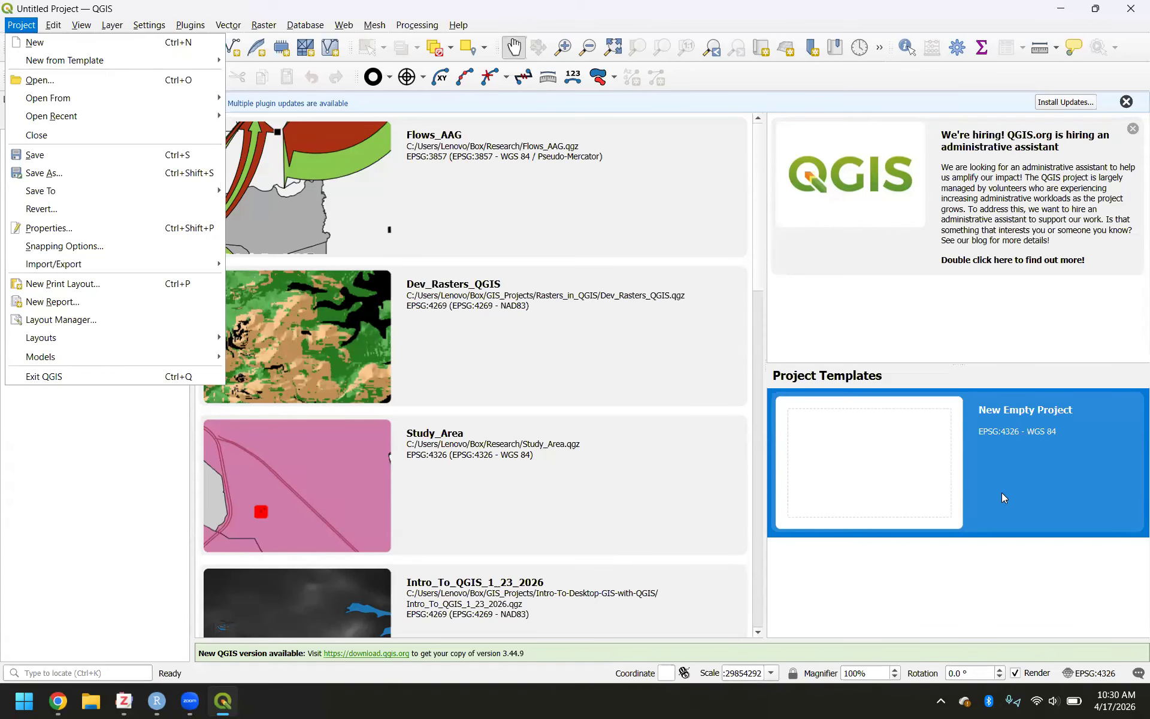
{"action": "left_click", "coordinate": [908, 479]}
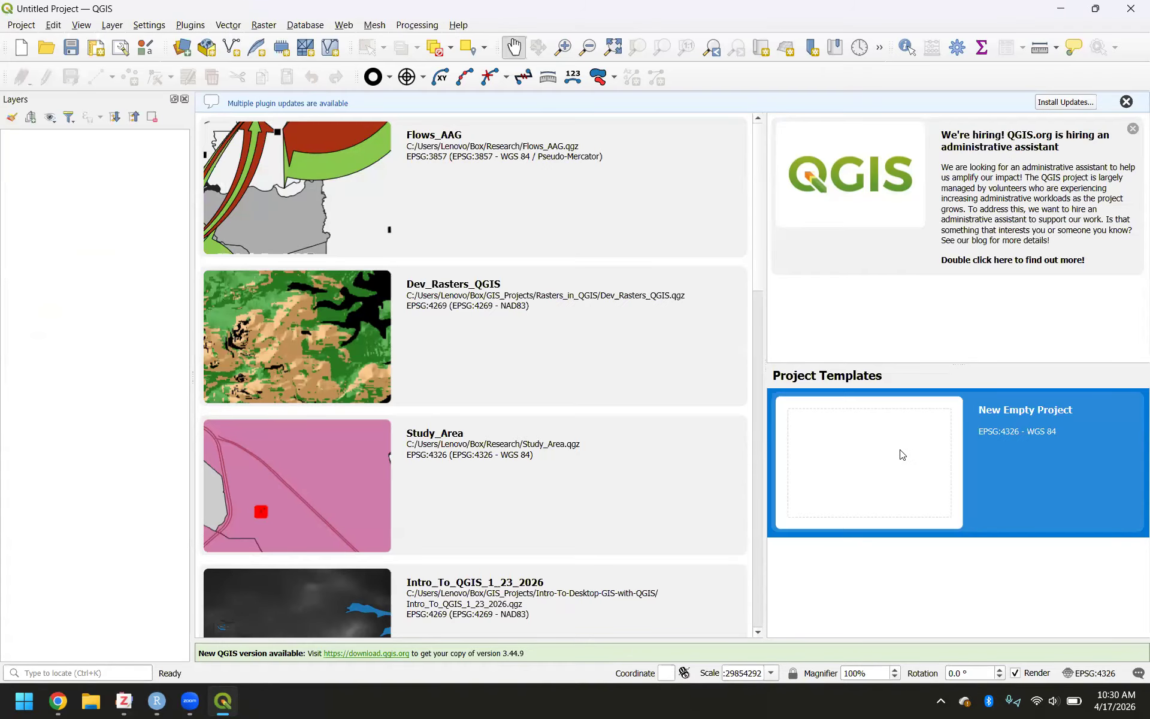
{"action": "double_click", "coordinate": [903, 454]}
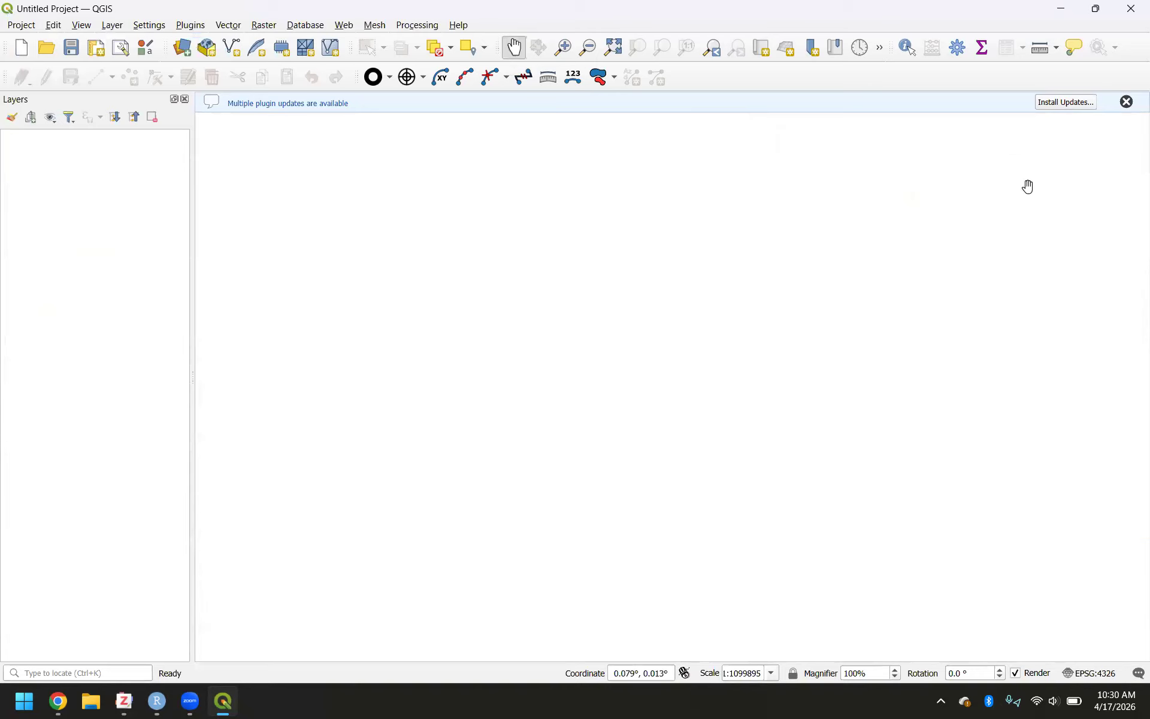
Step: Dismiss the plugin updates notification and switch back to the workshop PDF in Chrome
{"action": "left_click", "coordinate": [1126, 103]}
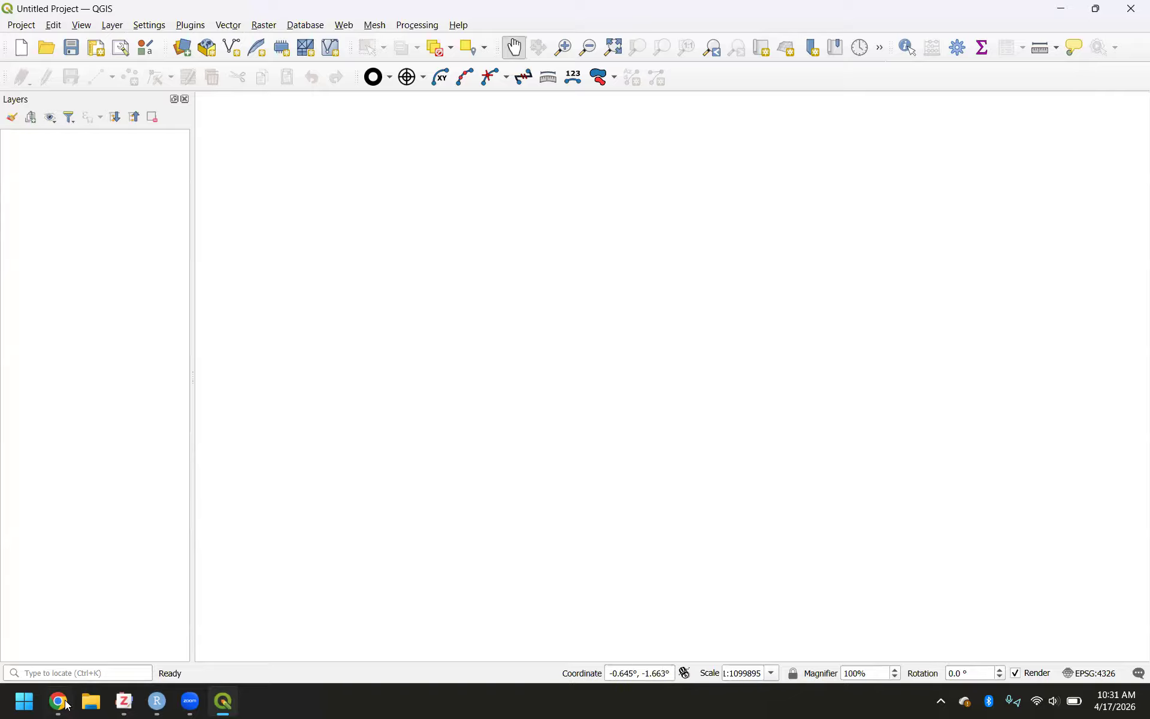
{"action": "mouse_move", "coordinate": [60, 702]}
{"action": "left_click", "coordinate": [61, 653]}
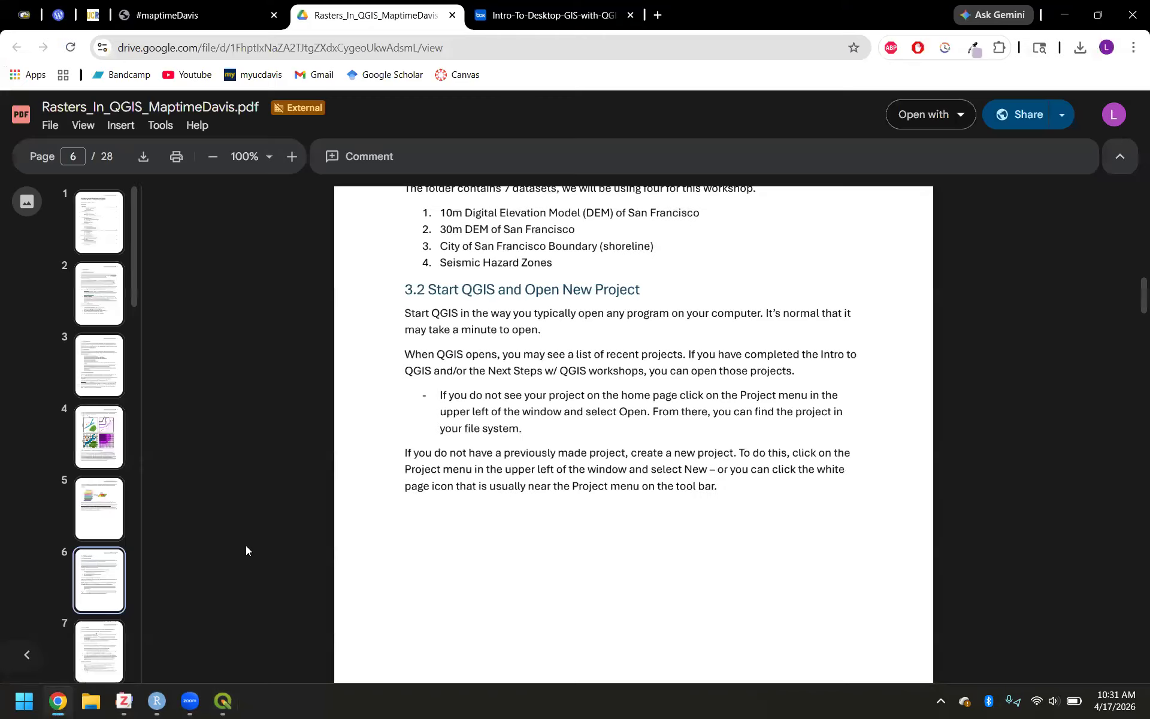
Step: Read section 3.3 Import Data on page 7 of the workshop PDF
{"action": "scroll", "coordinate": [495, 540], "scroll_direction": "down", "scroll_amount": 1}
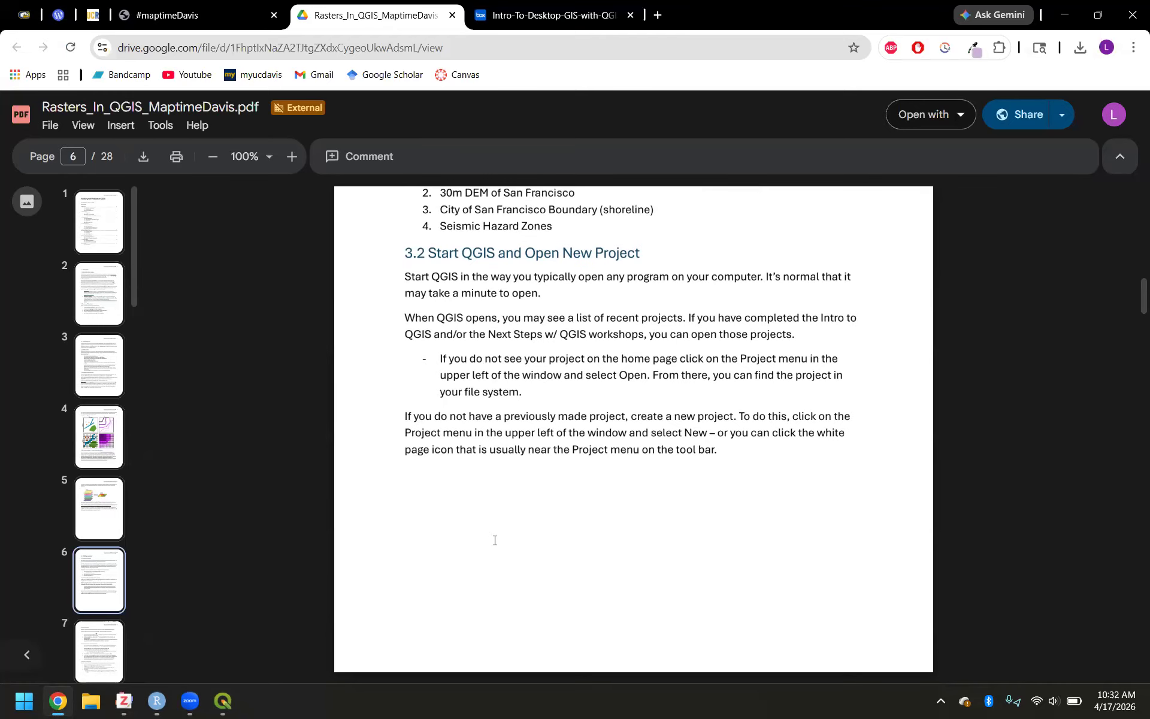
{"action": "scroll", "coordinate": [494, 541], "scroll_direction": "down", "scroll_amount": 7}
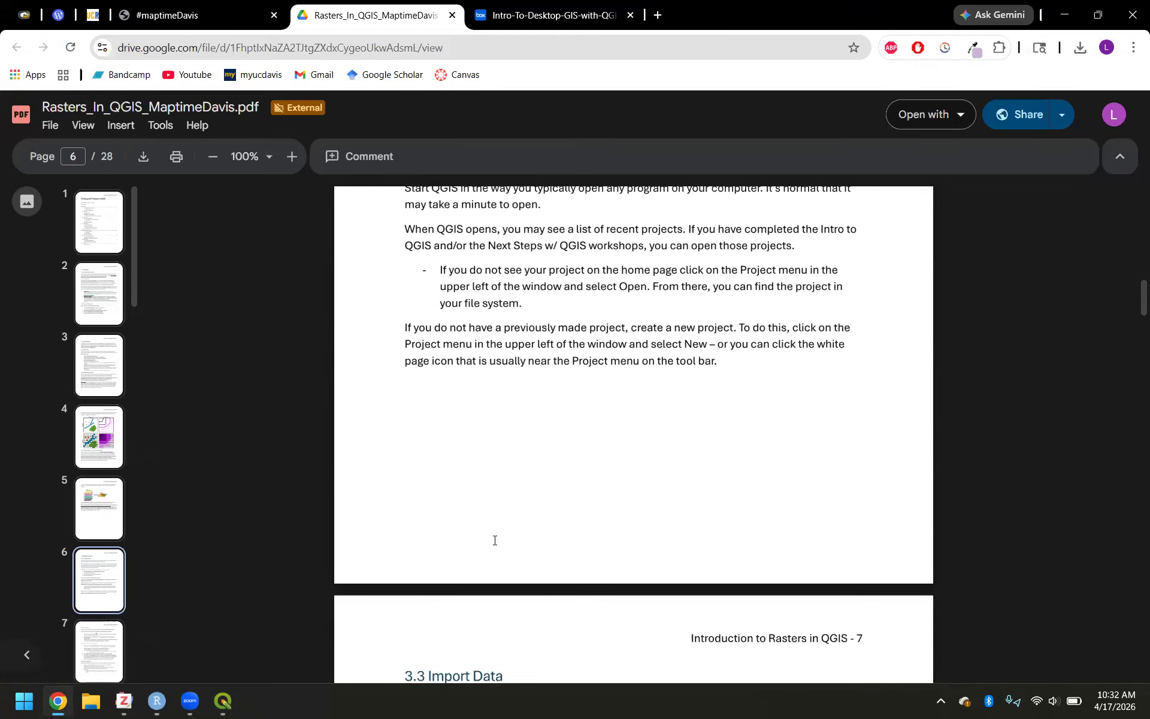
{"action": "scroll", "coordinate": [494, 540], "scroll_direction": "down", "scroll_amount": 1}
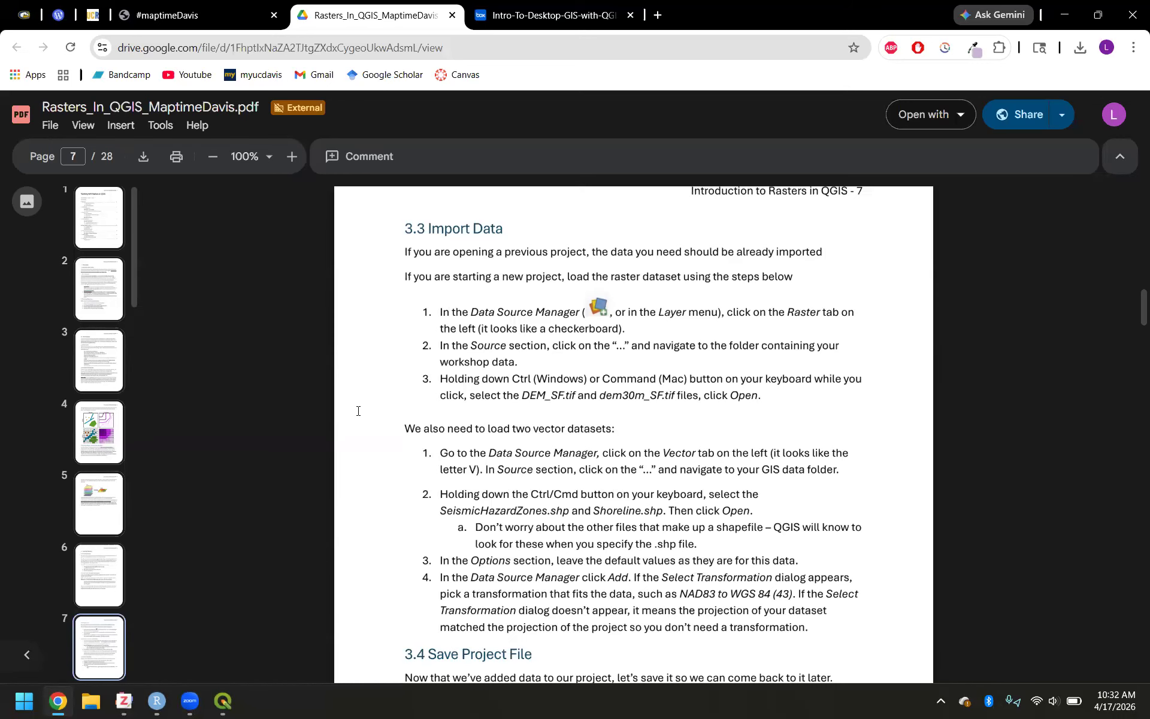
Step: Switch to the untitled project in QGIS and open the Data Source Manager
{"action": "mouse_move", "coordinate": [225, 705]}
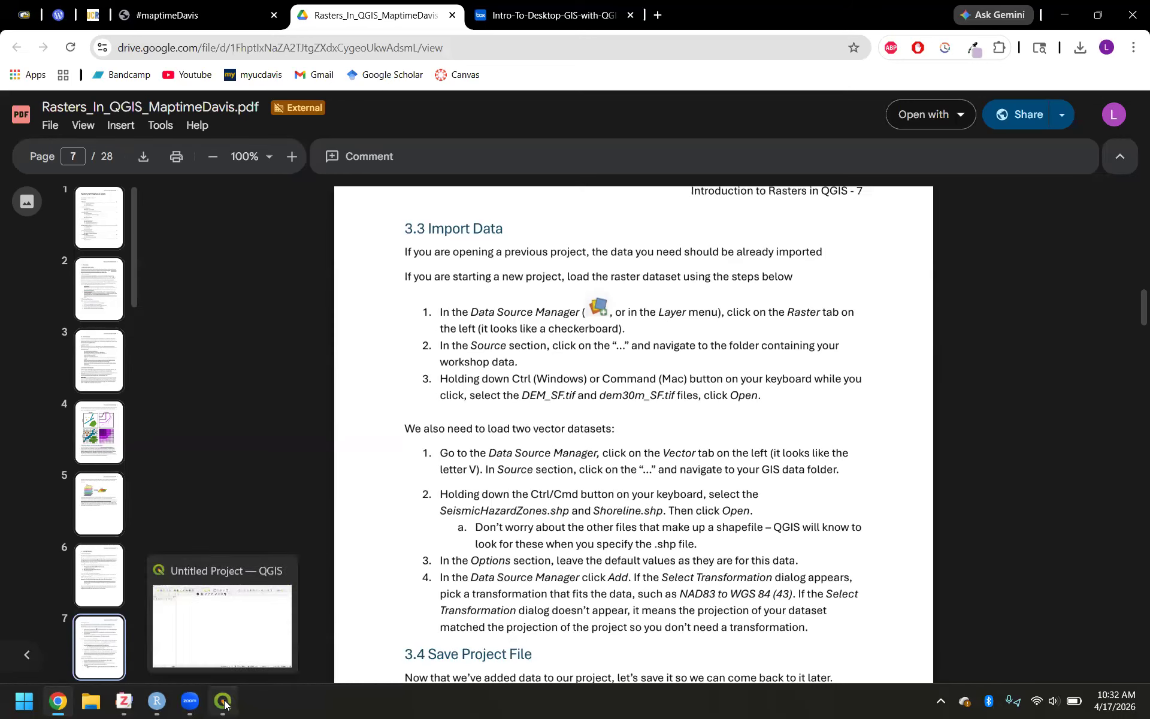
{"action": "left_click", "coordinate": [220, 622]}
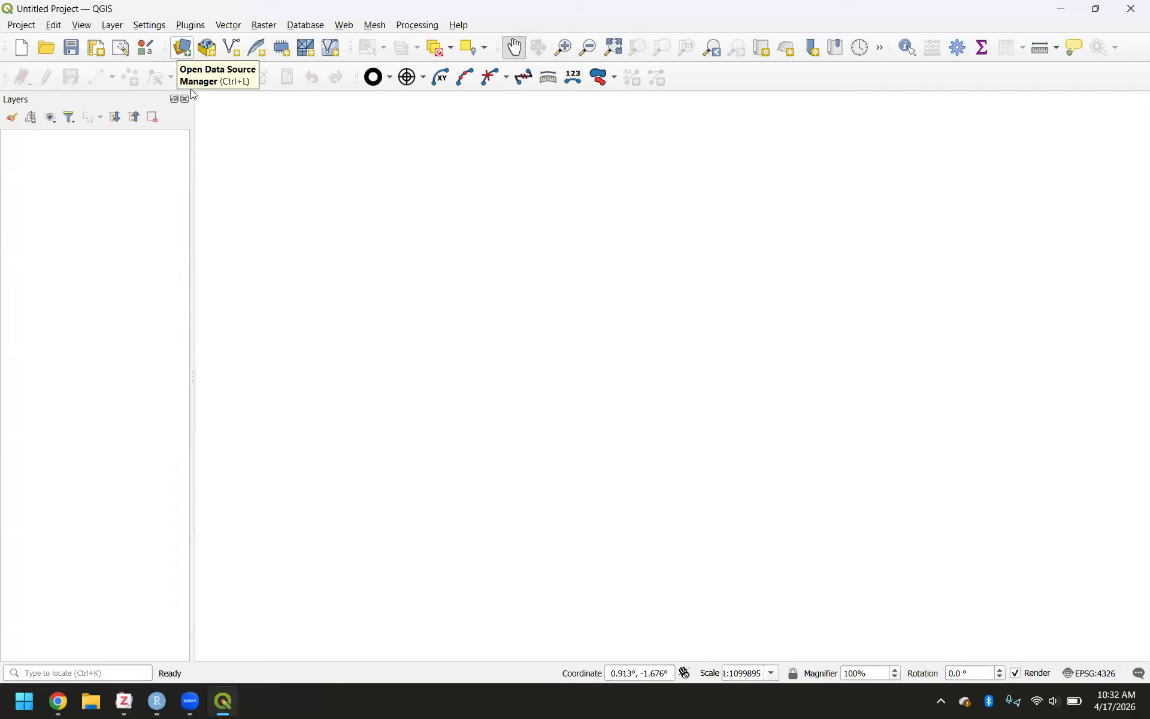
{"action": "key", "text": "alt+l"}
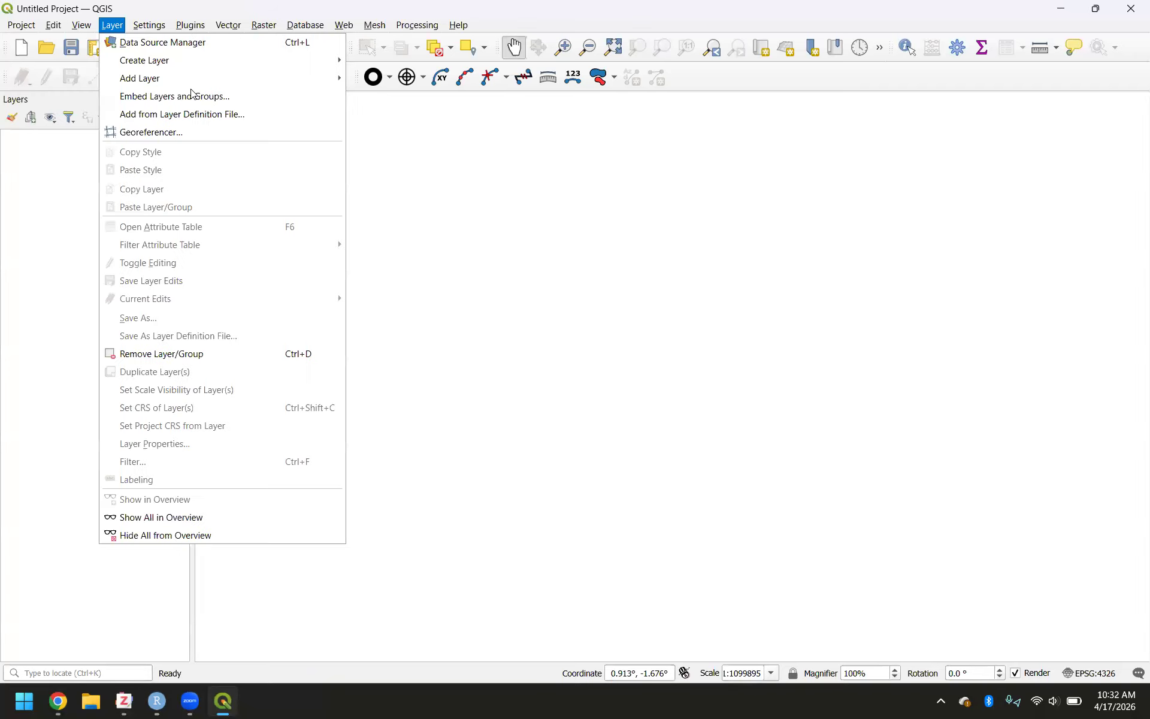
{"action": "left_click", "coordinate": [128, 43]}
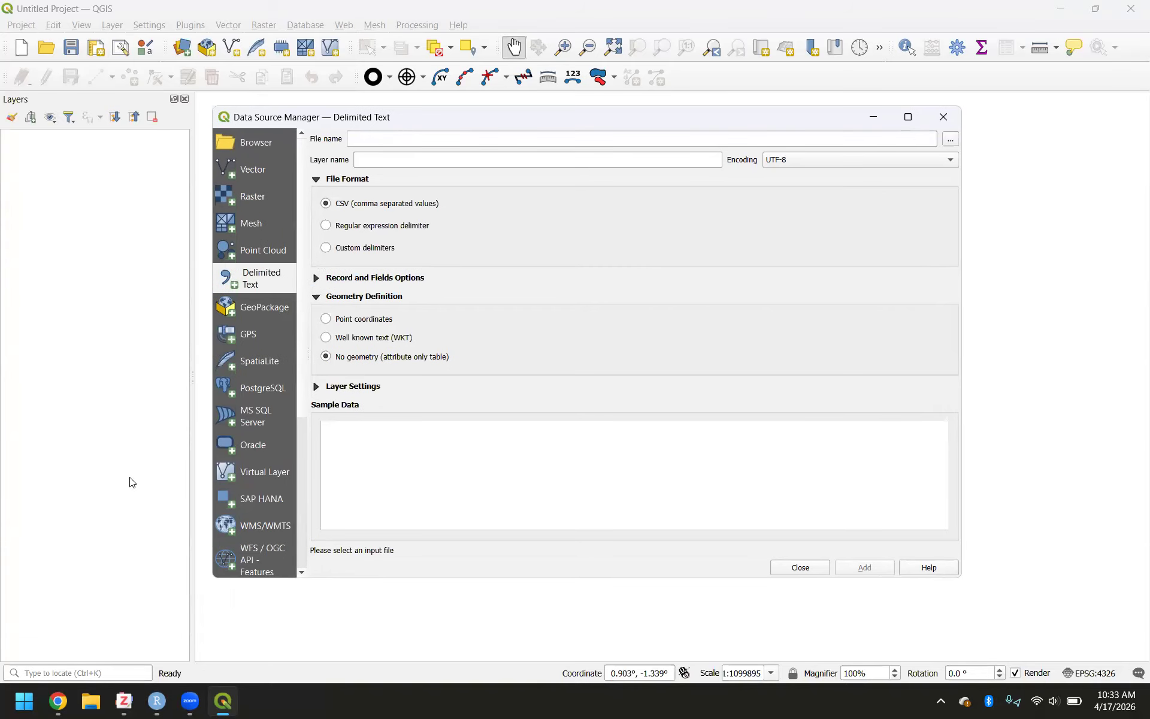
Step: Recheck the vector dataset instructions in section 3.3 of the workshop PDF and return to the Data Source Manager in QGIS
{"action": "mouse_move", "coordinate": [190, 700]}
{"action": "left_click", "coordinate": [195, 633]}
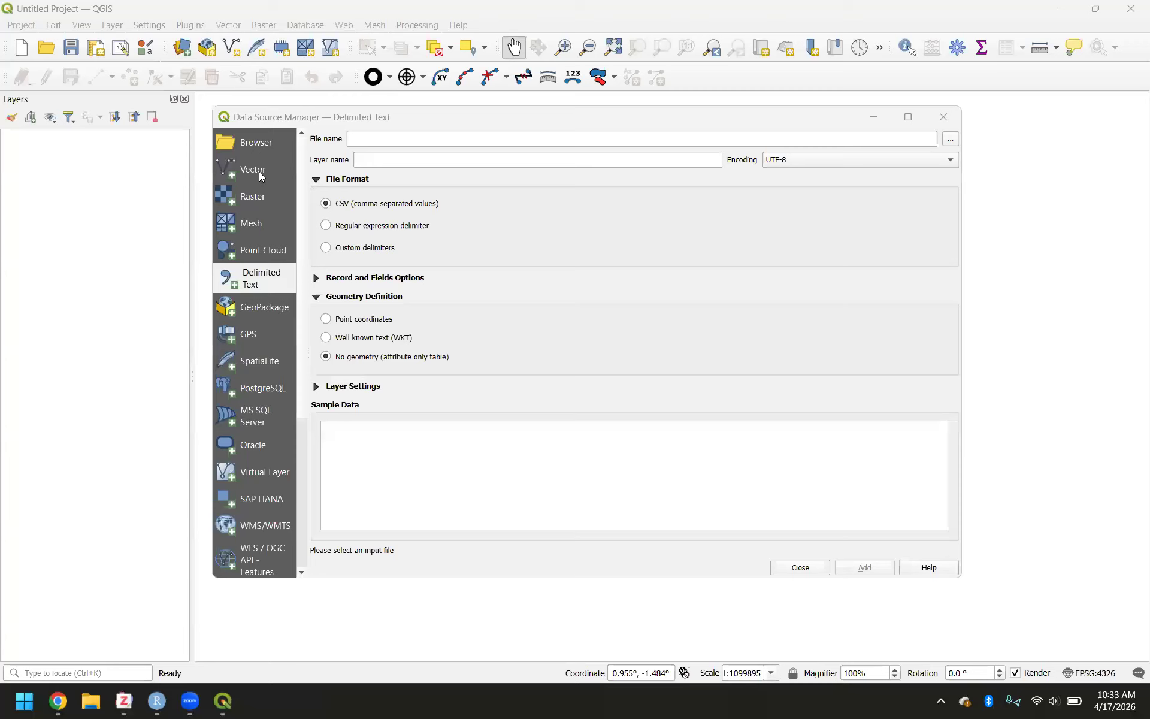
{"action": "mouse_move", "coordinate": [58, 701]}
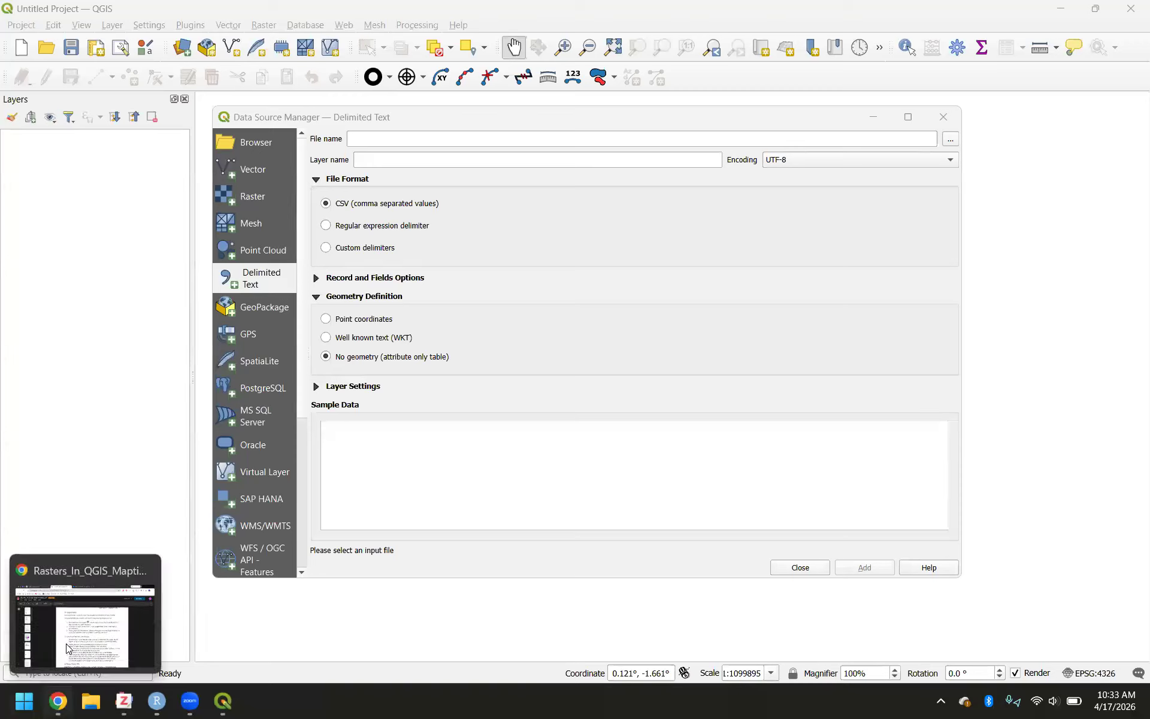
{"action": "left_click", "coordinate": [65, 643]}
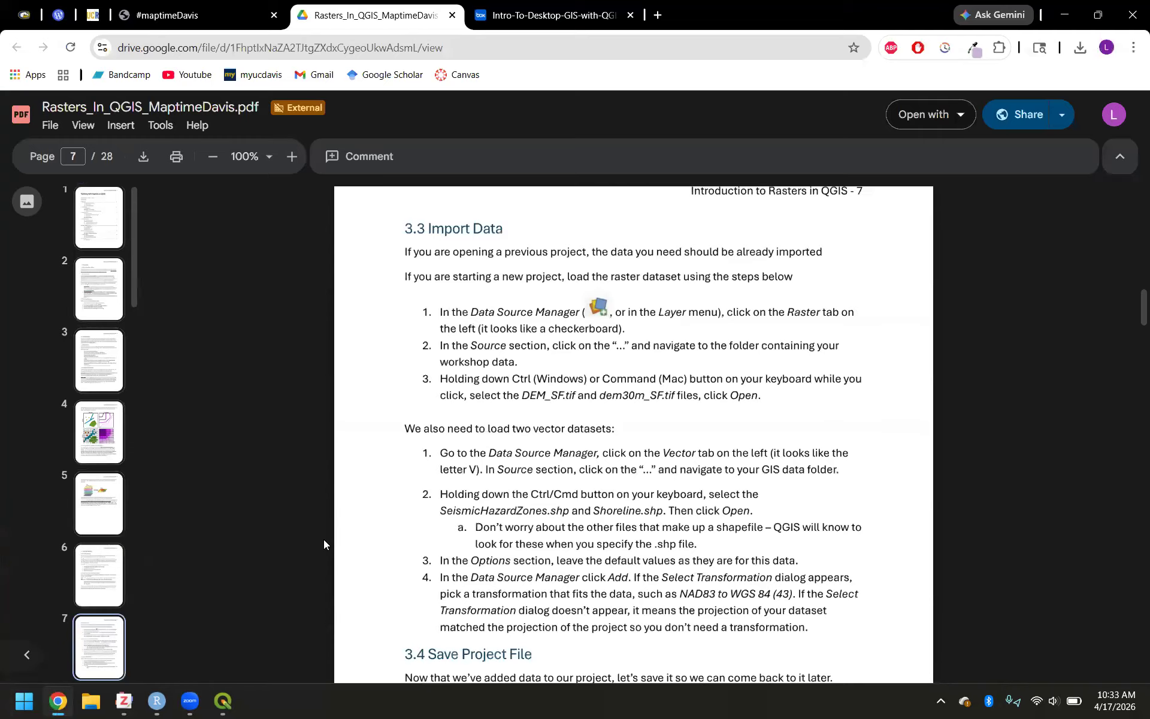
{"action": "scroll", "coordinate": [324, 544], "scroll_direction": "down", "scroll_amount": 1}
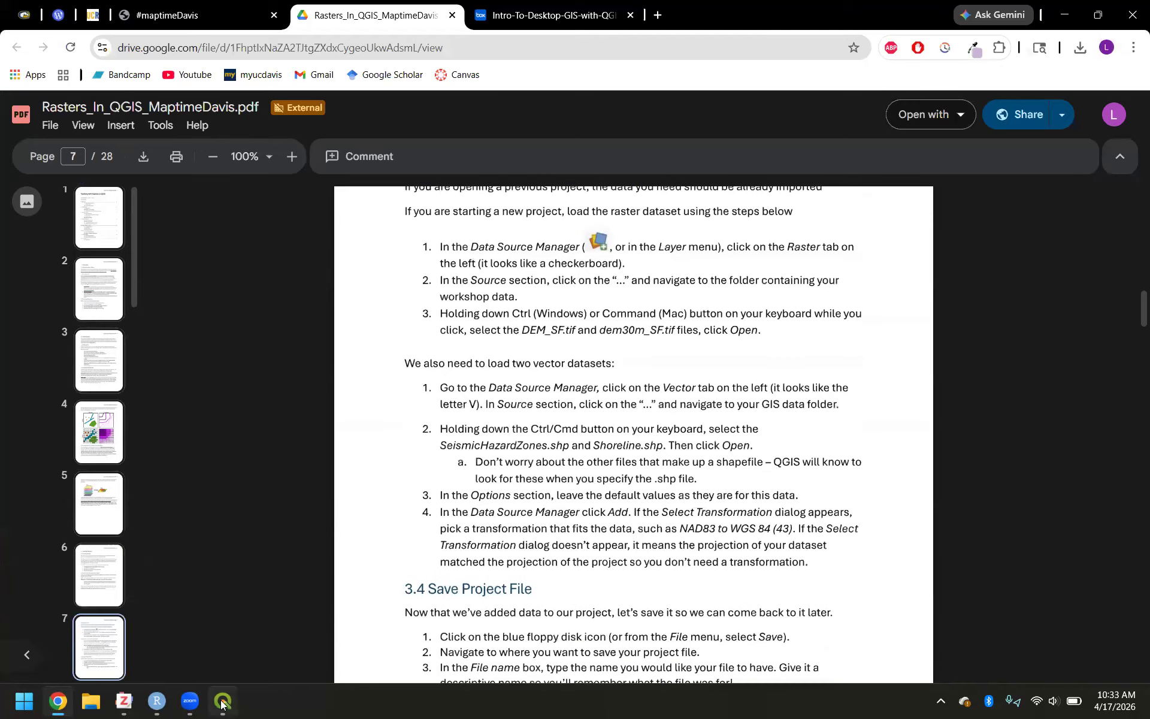
{"action": "mouse_move", "coordinate": [221, 701]}
{"action": "left_click", "coordinate": [230, 643]}
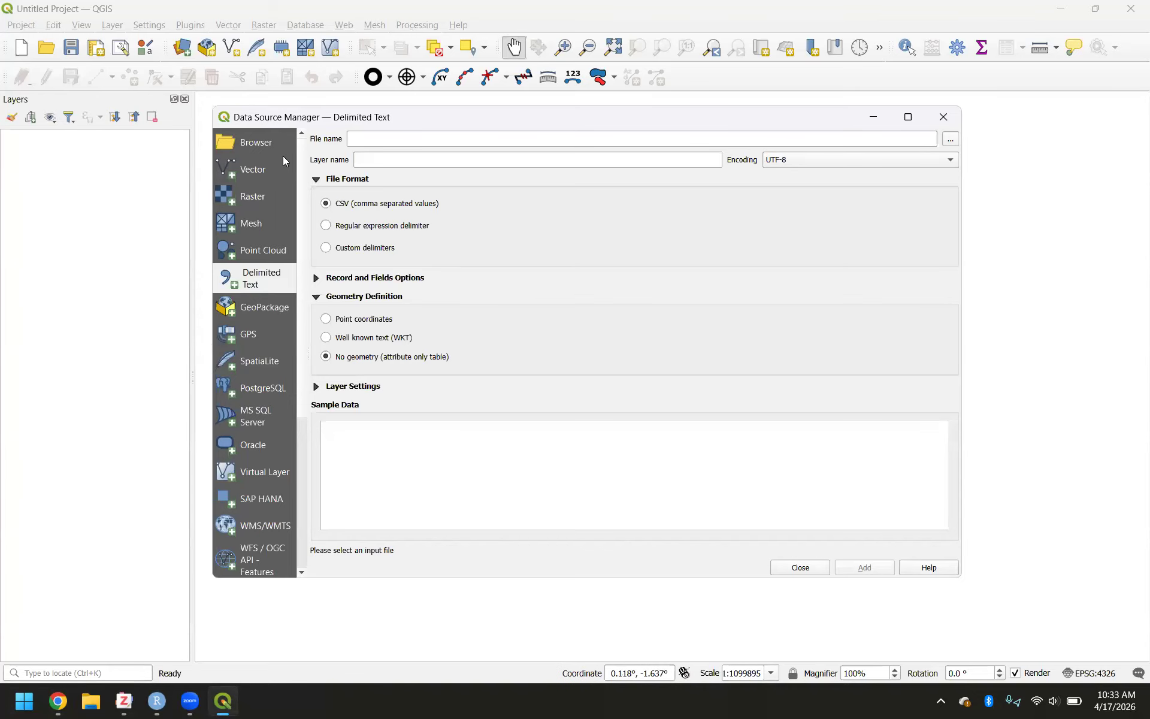
Step: Browse for vector datasets in GIS_Projects > Intro_to_Rasters_QGIS > Intro-To-Desktop-GIS-with-QGIS, and enlarge the file dialog to show more files
{"action": "left_click", "coordinate": [263, 169]}
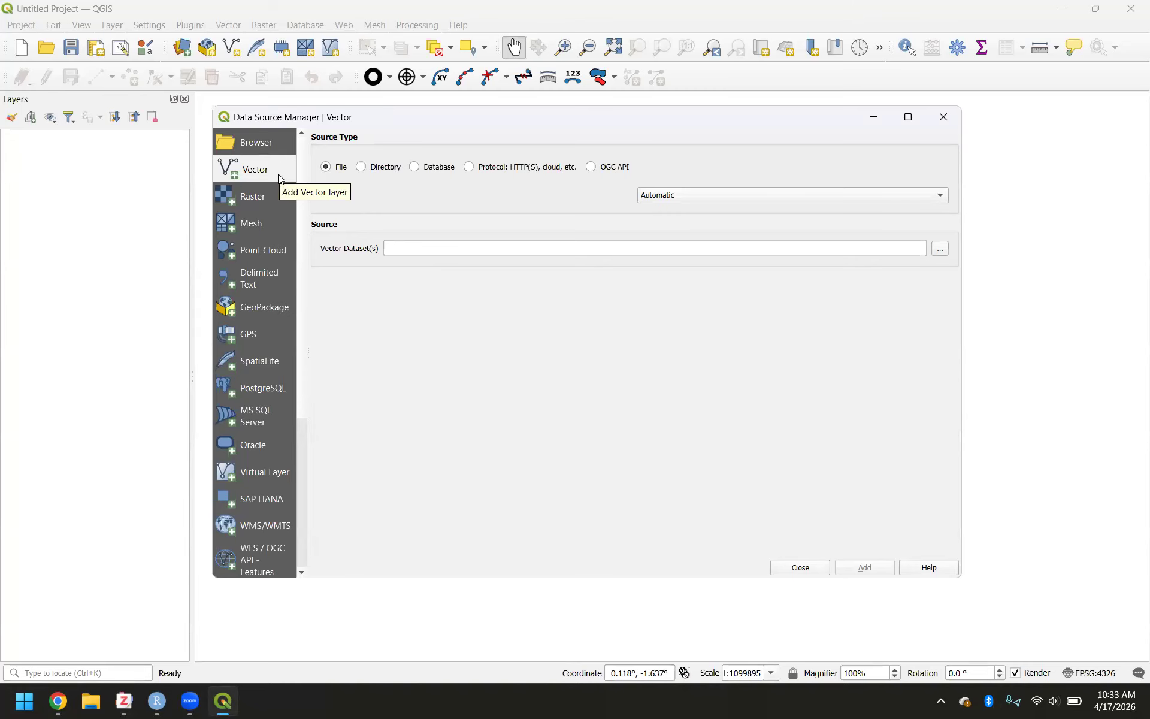
{"action": "left_click", "coordinate": [939, 251]}
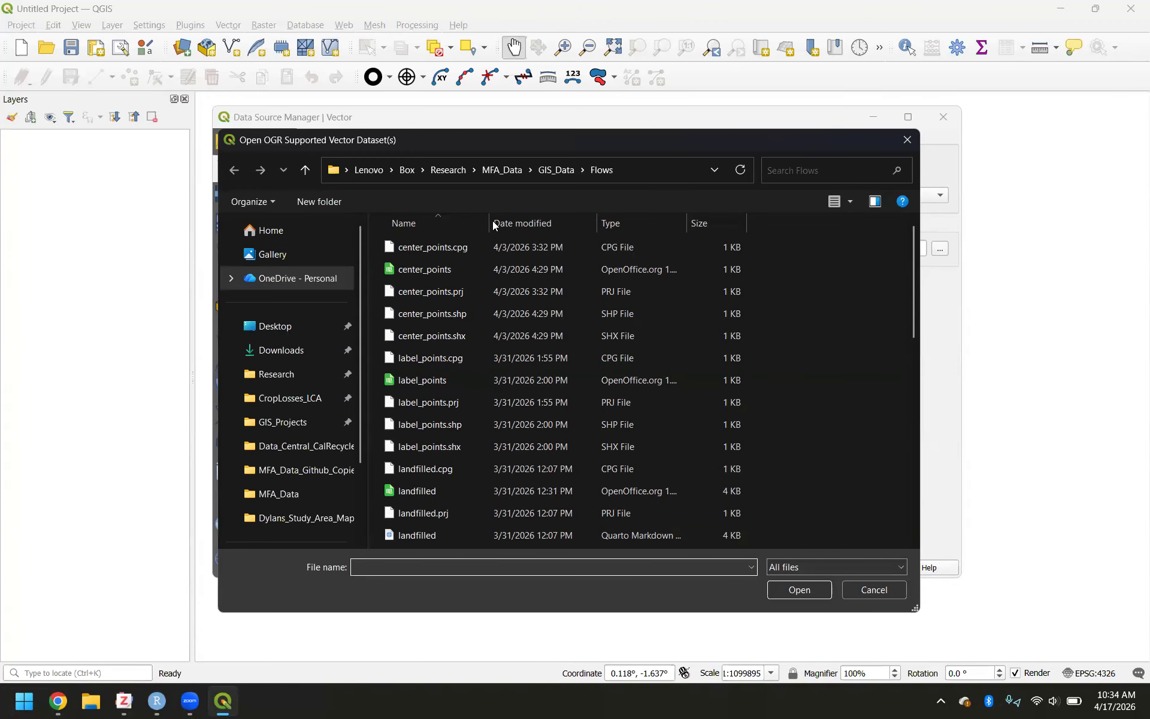
{"action": "left_click", "coordinate": [280, 423]}
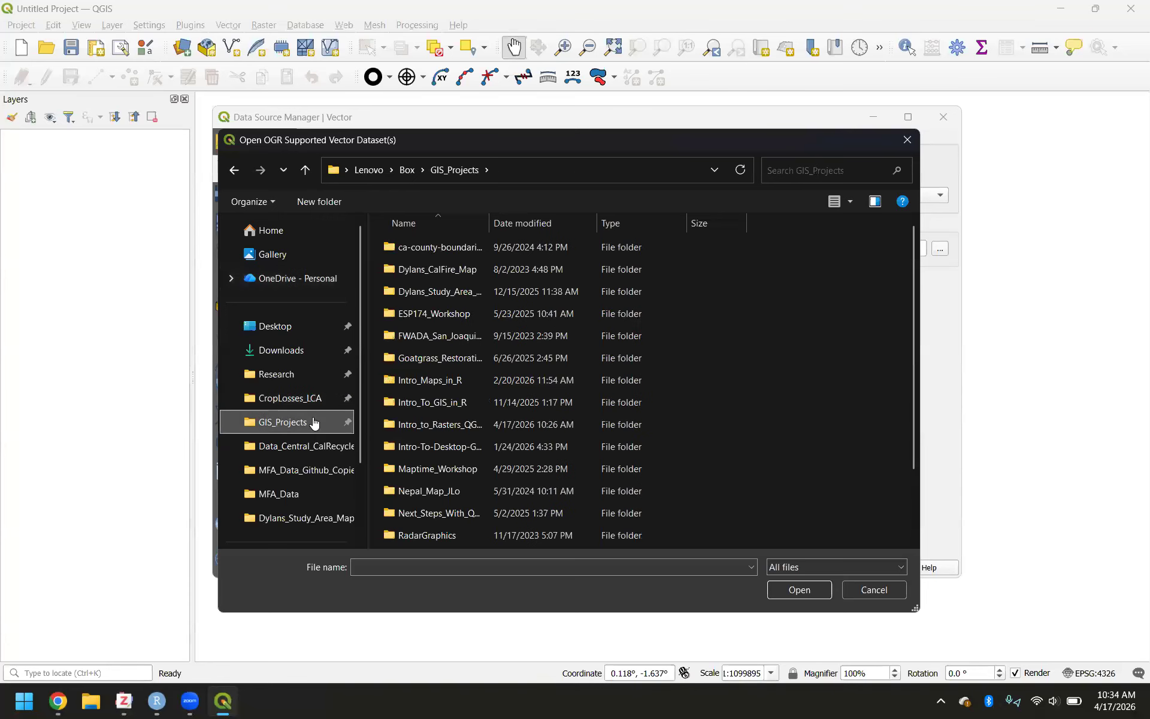
{"action": "double_click", "coordinate": [435, 421]}
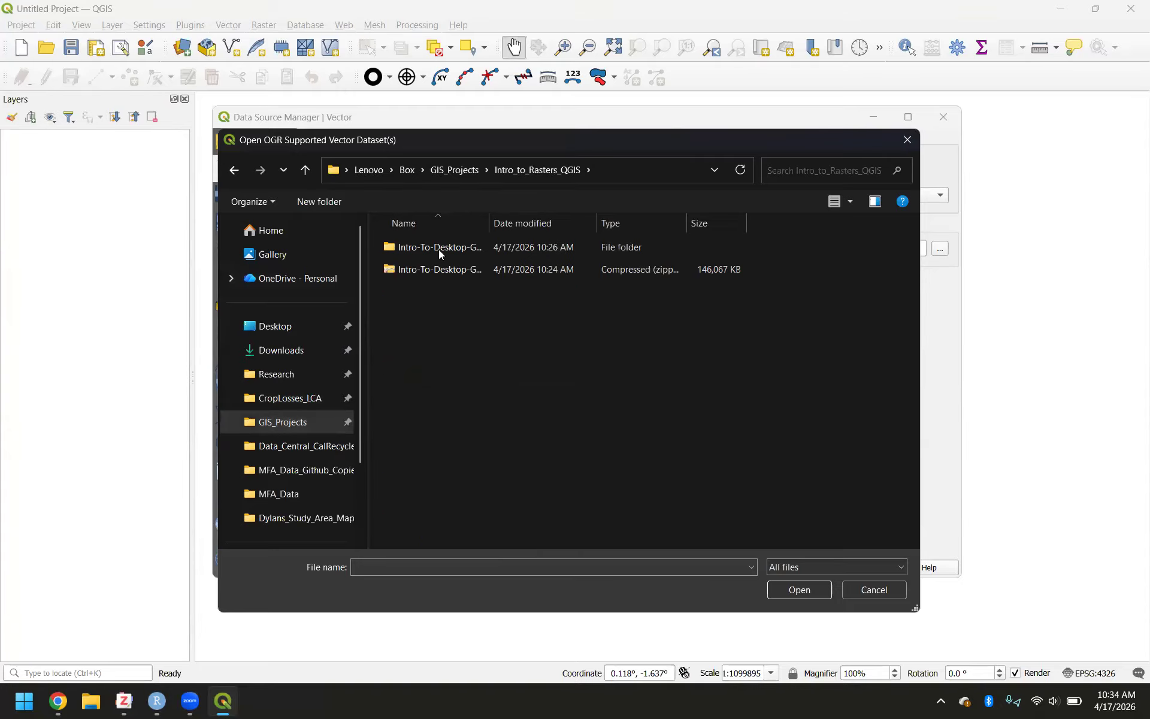
{"action": "double_click", "coordinate": [438, 248]}
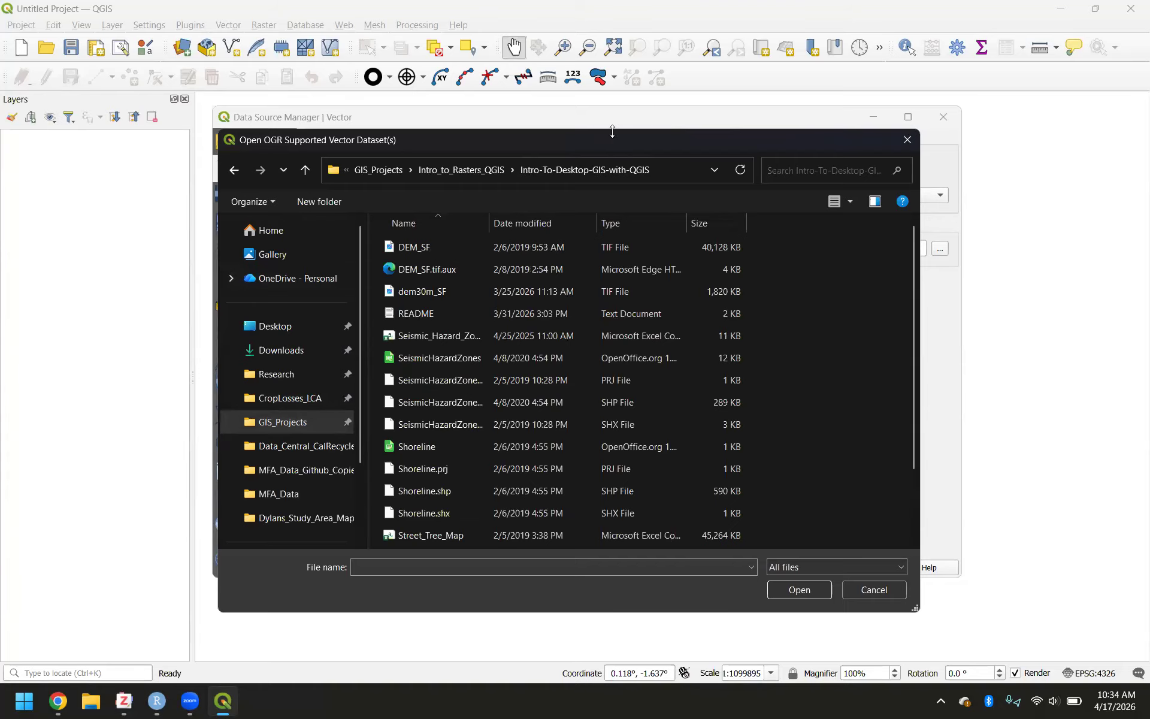
{"action": "left_click_drag", "start_coordinate": [601, 140], "coordinate": [567, 93]}
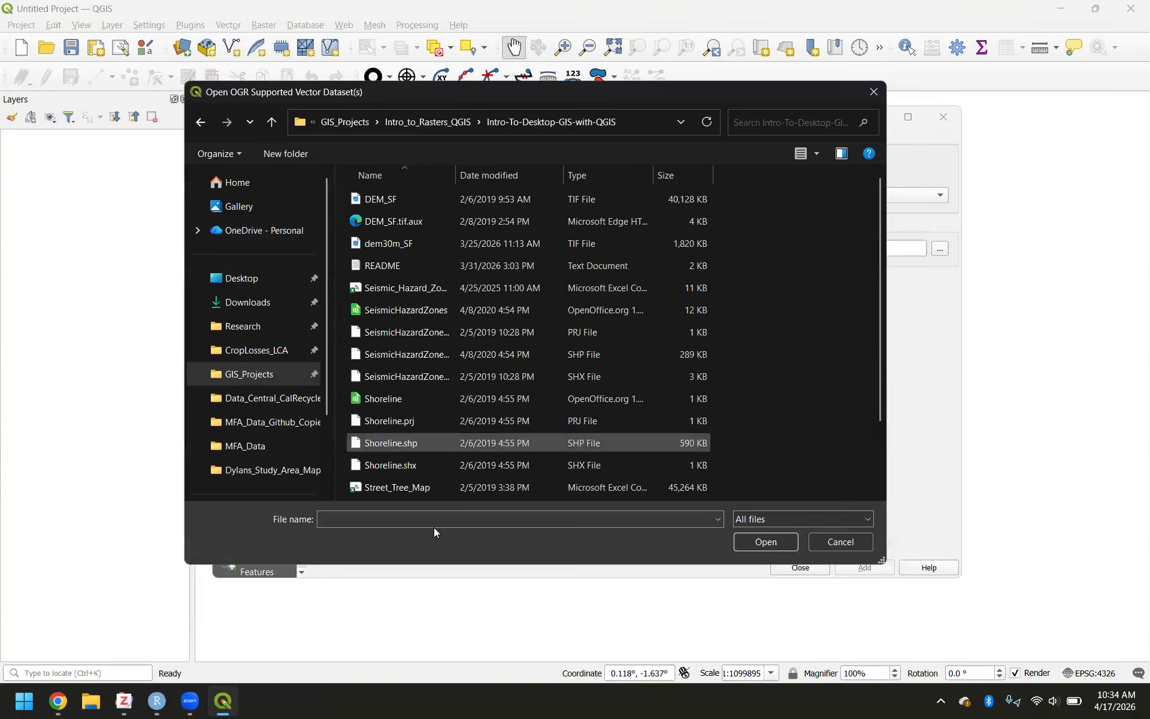
{"action": "left_click_drag", "start_coordinate": [459, 567], "coordinate": [453, 641]}
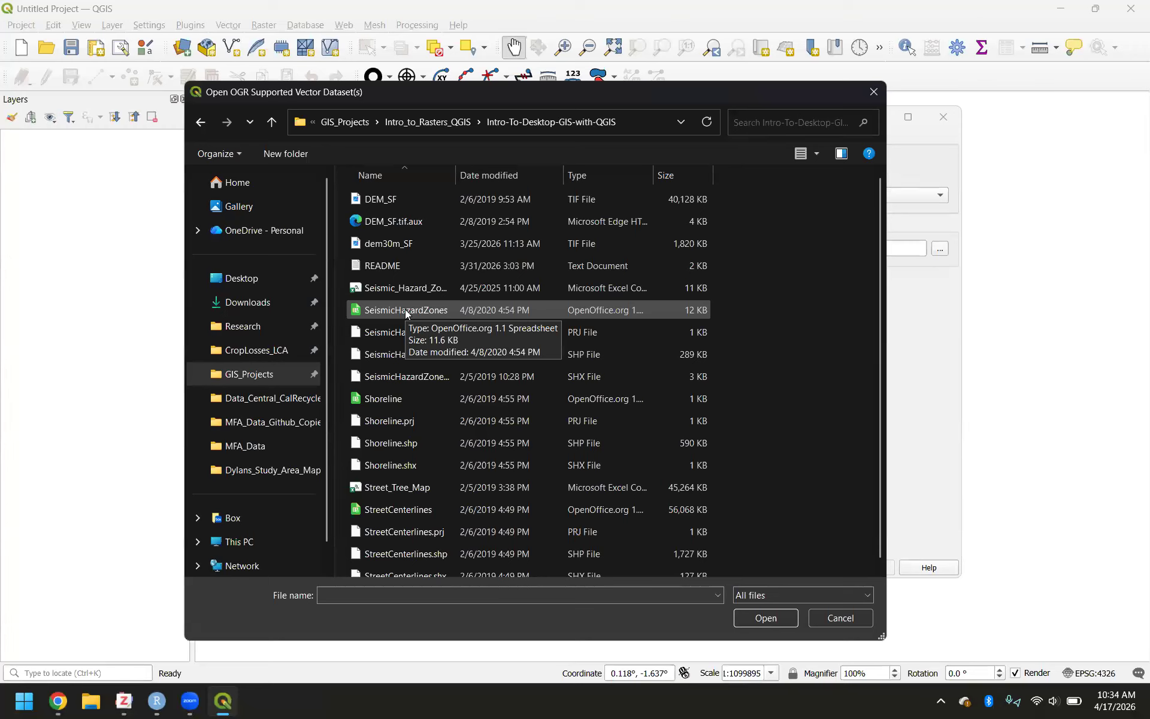
Step: Add SeismicHazardZones.shp and Shoreline.shp to the project as vector layers with default options, and close the Data Source Manager
{"action": "left_click", "coordinate": [395, 355]}
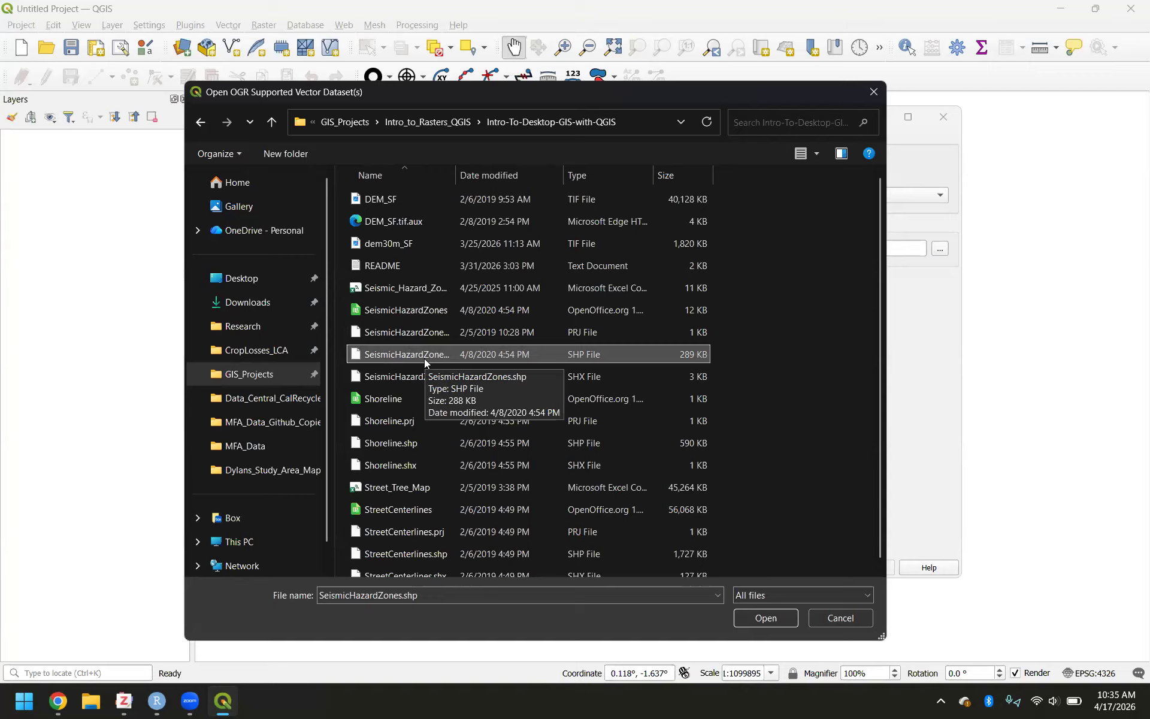
{"action": "left_click", "coordinate": [395, 445], "text": "ctrl"}
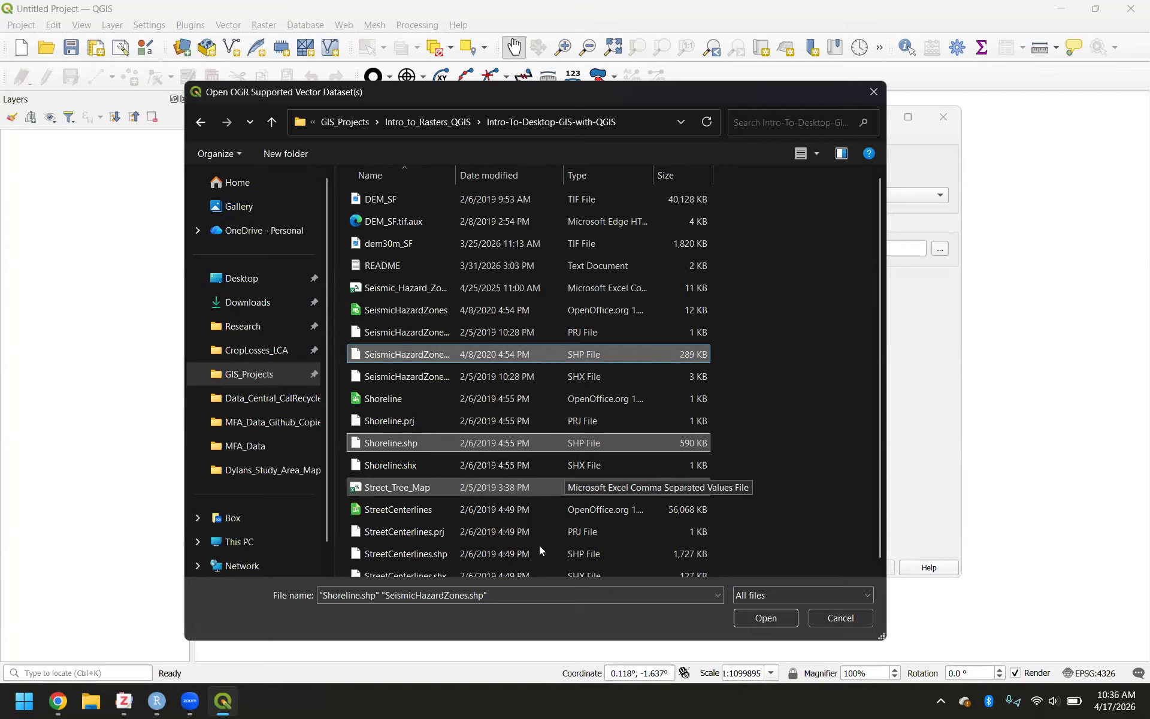
{"action": "left_click", "coordinate": [760, 620]}
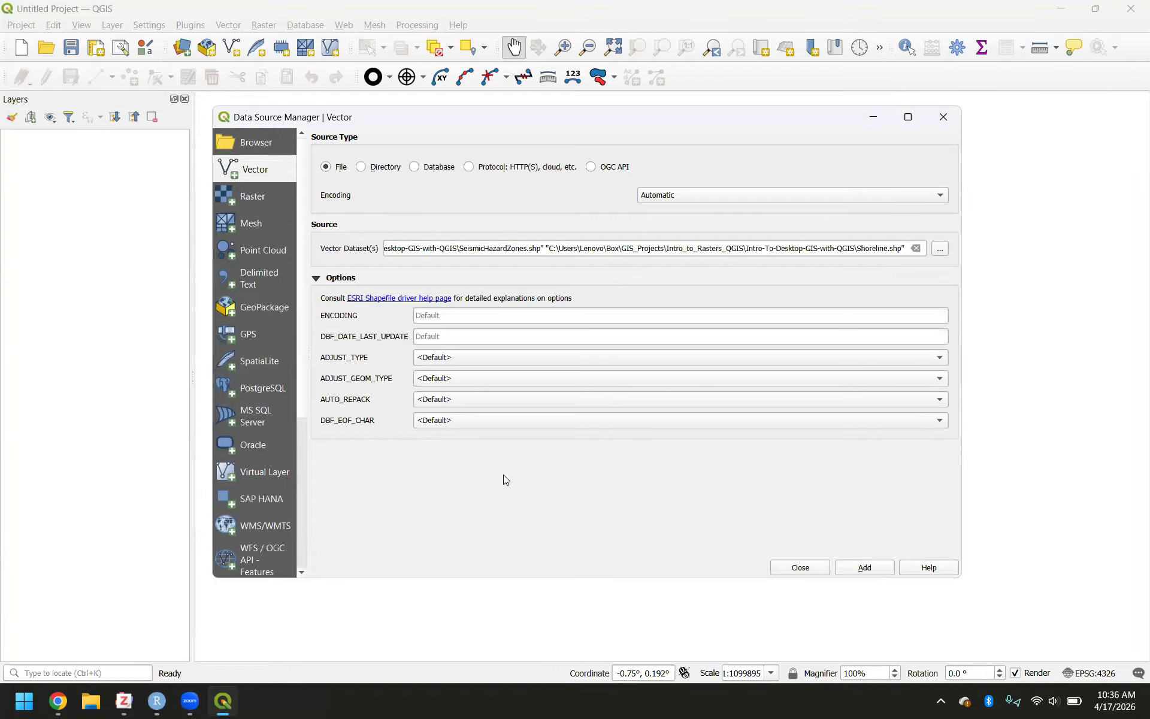
{"action": "left_click", "coordinate": [865, 567]}
{"action": "left_click", "coordinate": [808, 566]}
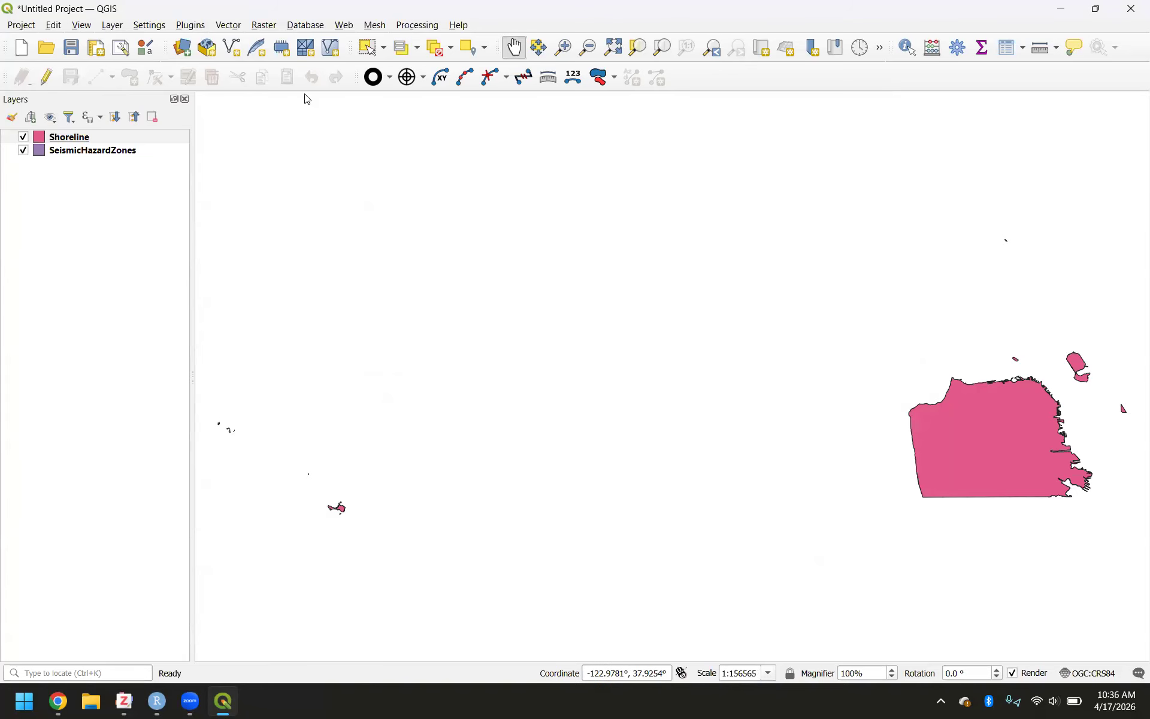
Step: Repeat the vector import of SeismicHazardZones.shp and Shoreline.shp as a demonstration, adding a second copy of both layers
{"action": "key", "text": "ctrl+l"}
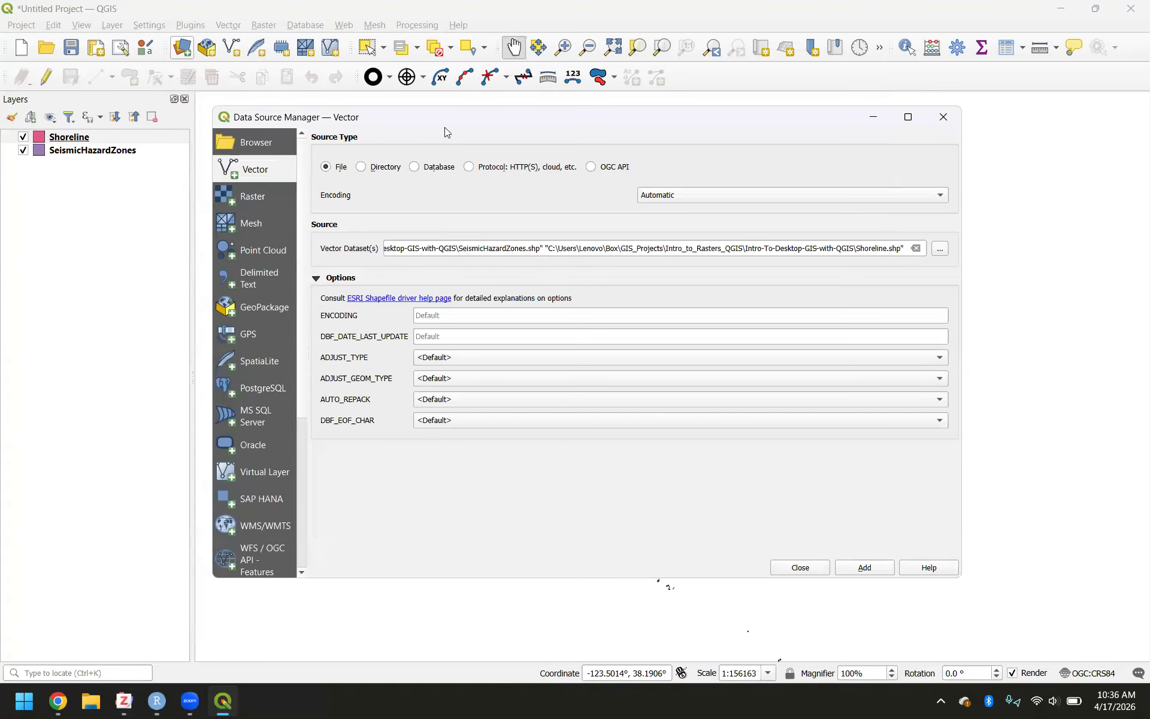
{"action": "left_click", "coordinate": [940, 248]}
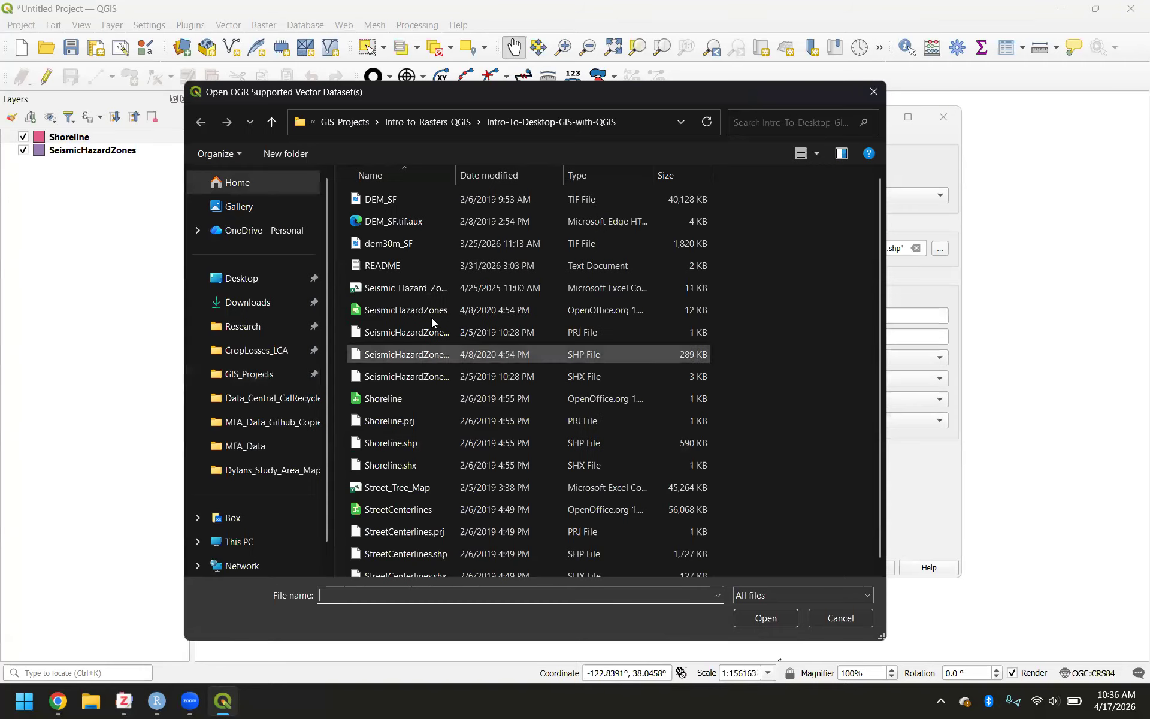
{"action": "left_click", "coordinate": [437, 357]}
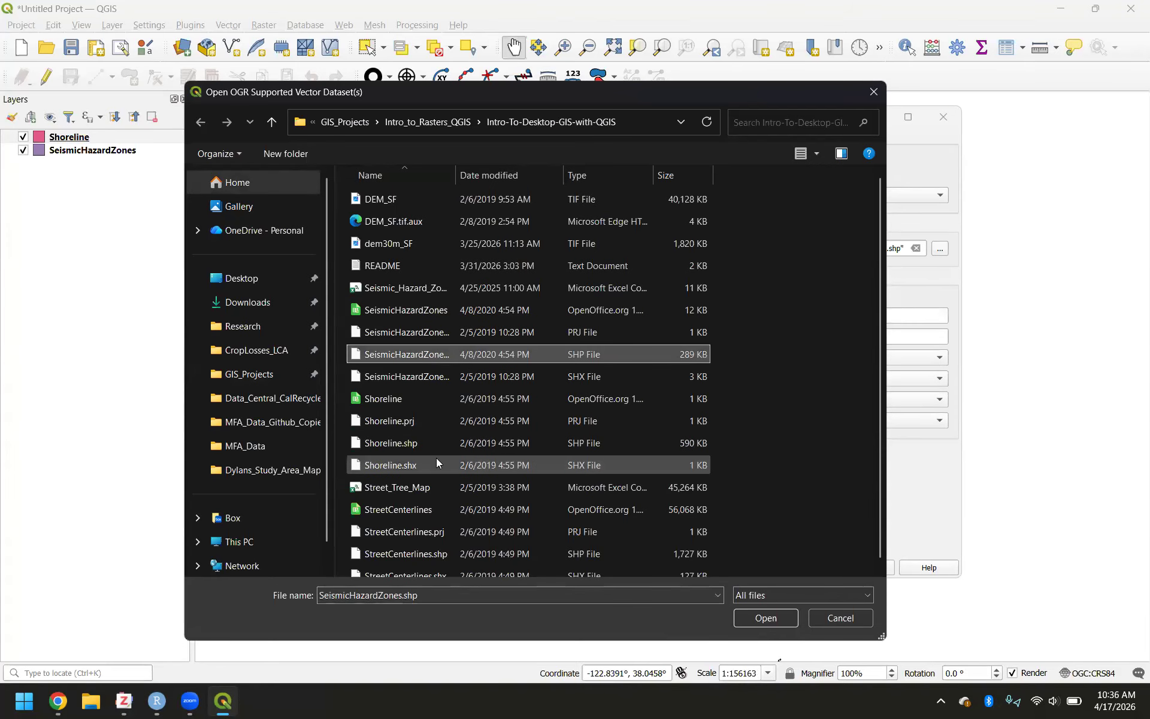
{"action": "left_click", "coordinate": [429, 444], "text": "ctrl"}
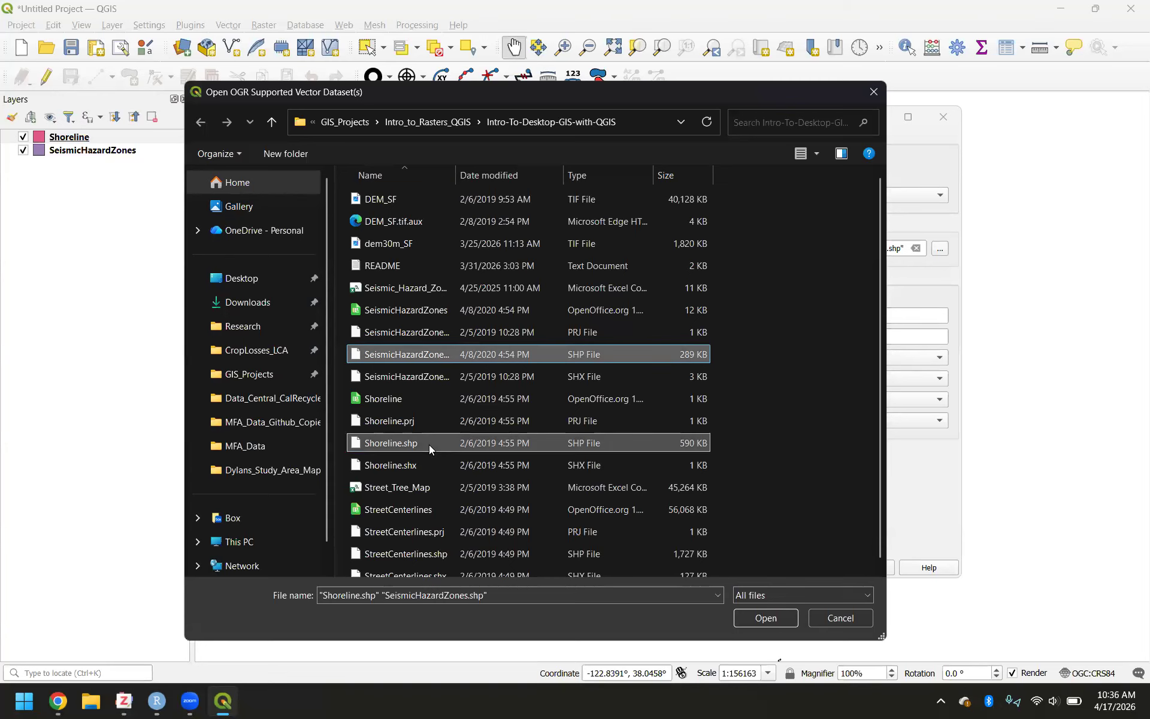
{"action": "left_click", "coordinate": [763, 615]}
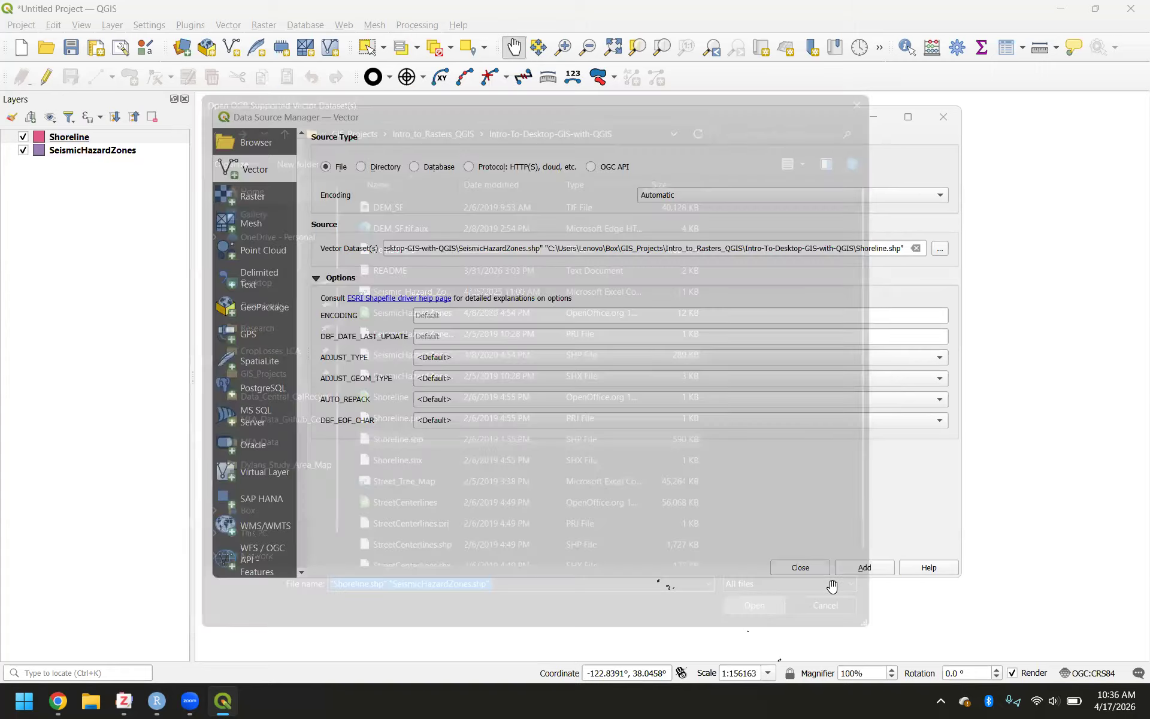
{"action": "left_click", "coordinate": [860, 569]}
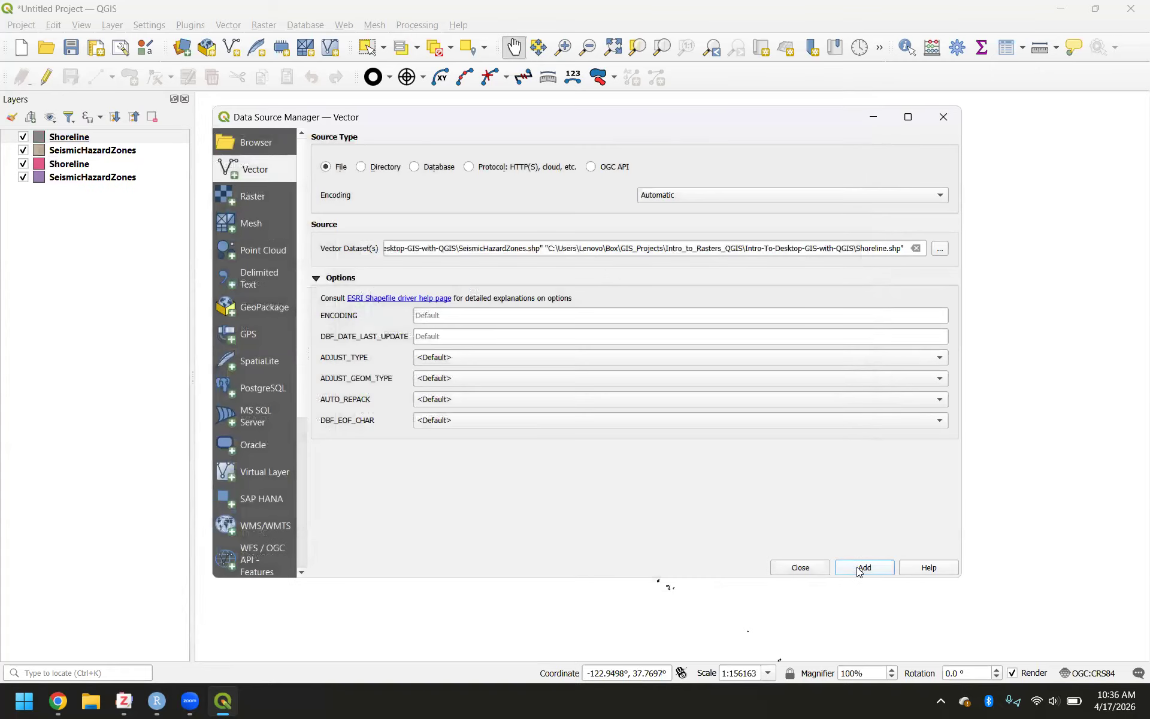
{"action": "left_click", "coordinate": [798, 568]}
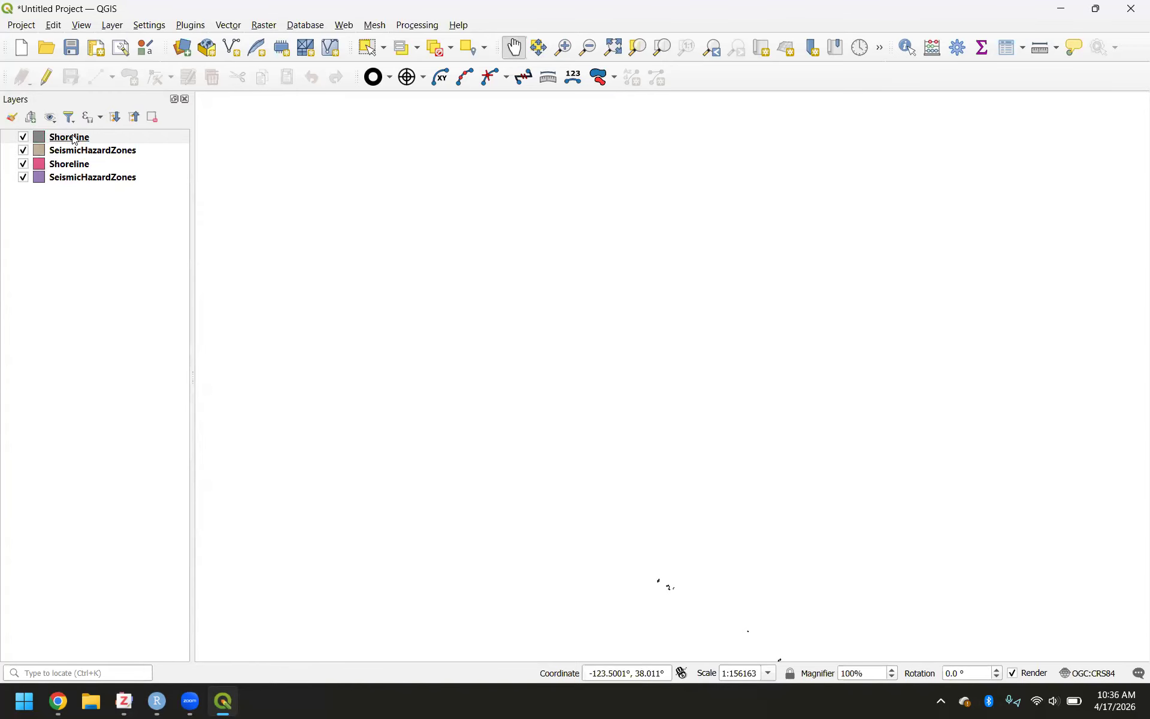
Step: Remove the duplicate Shoreline and SeismicHazardZones layers from the top of the layer list
{"action": "right_click", "coordinate": [74, 140]}
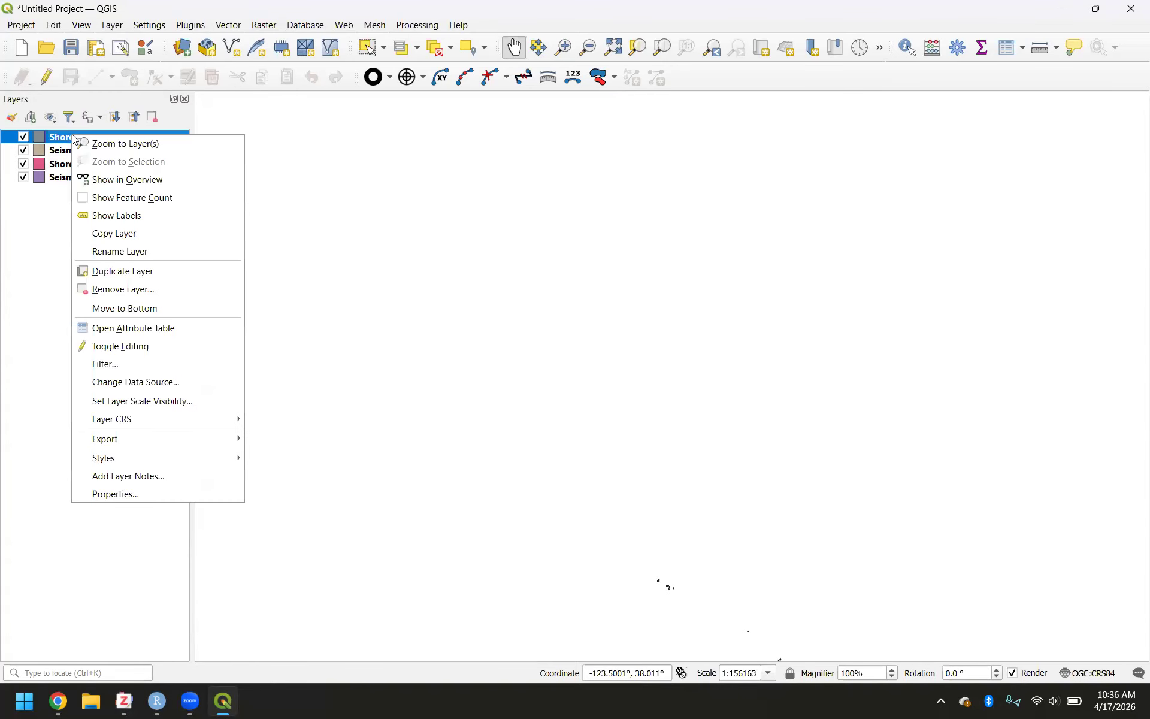
{"action": "left_click", "coordinate": [123, 289]}
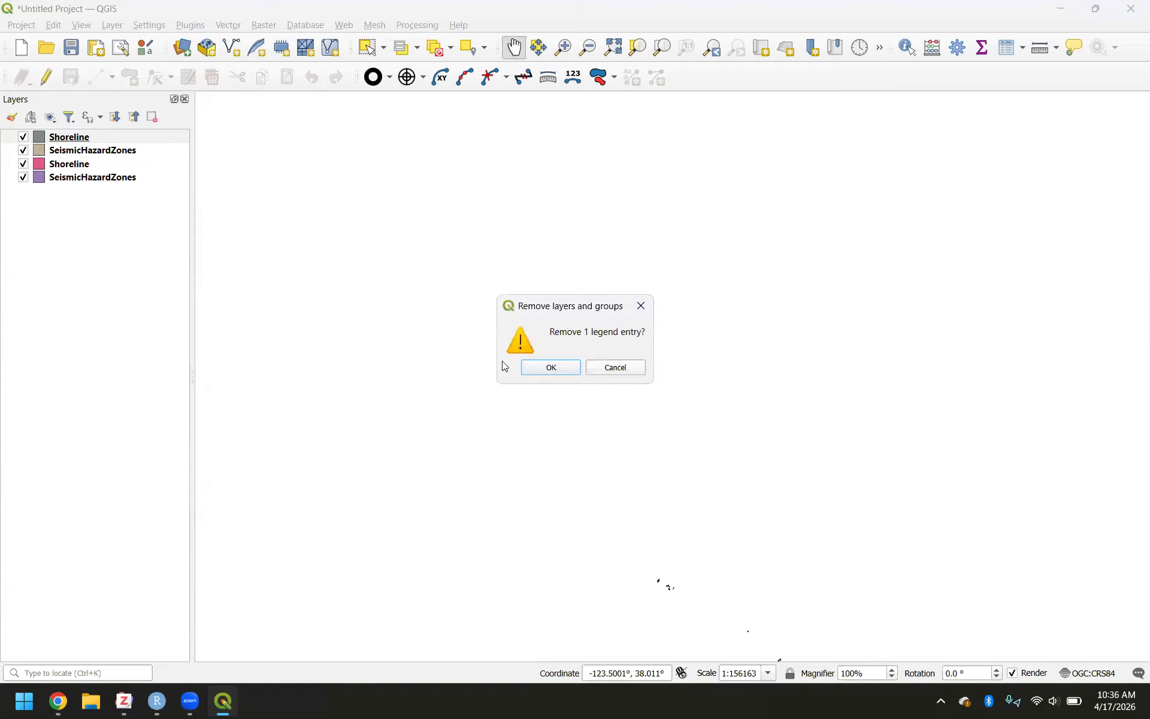
{"action": "left_click", "coordinate": [548, 367]}
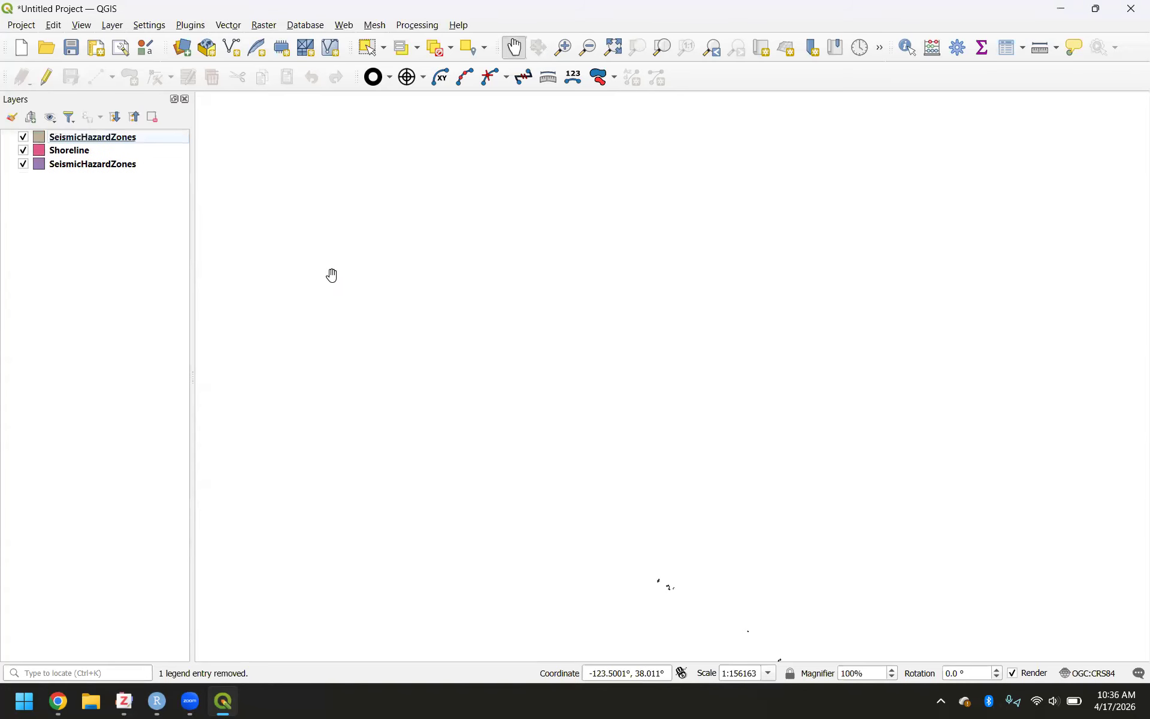
{"action": "right_click", "coordinate": [106, 141]}
{"action": "left_click", "coordinate": [167, 291]}
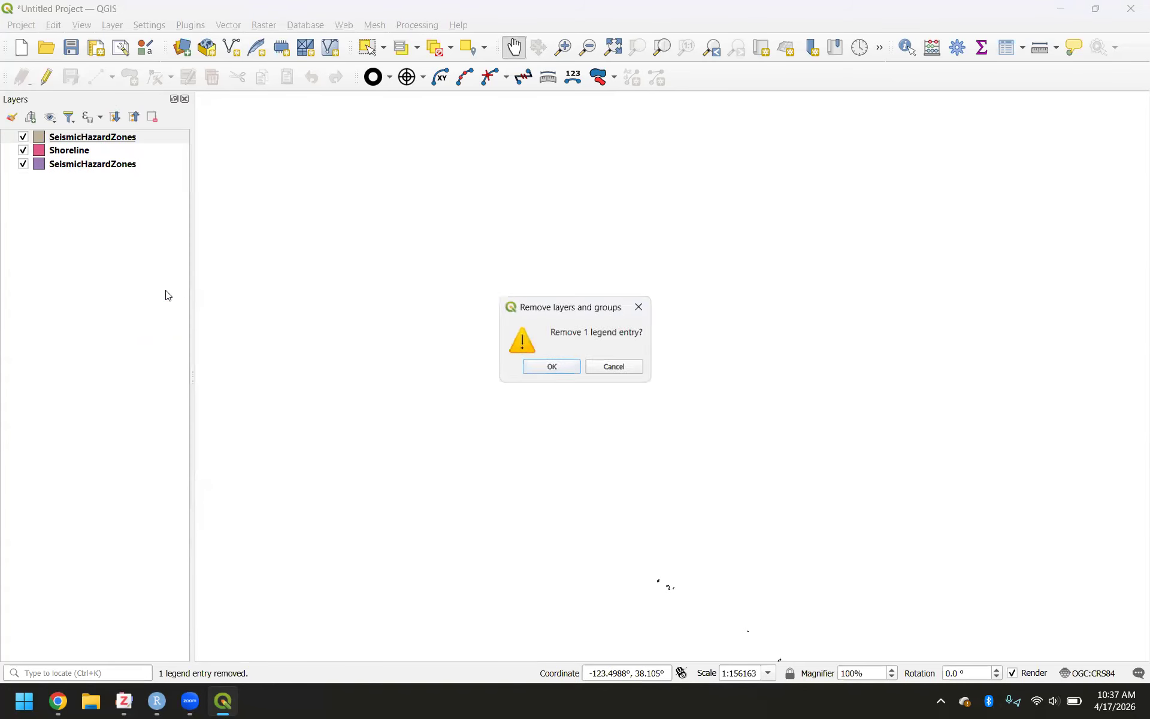
{"action": "left_click", "coordinate": [542, 367]}
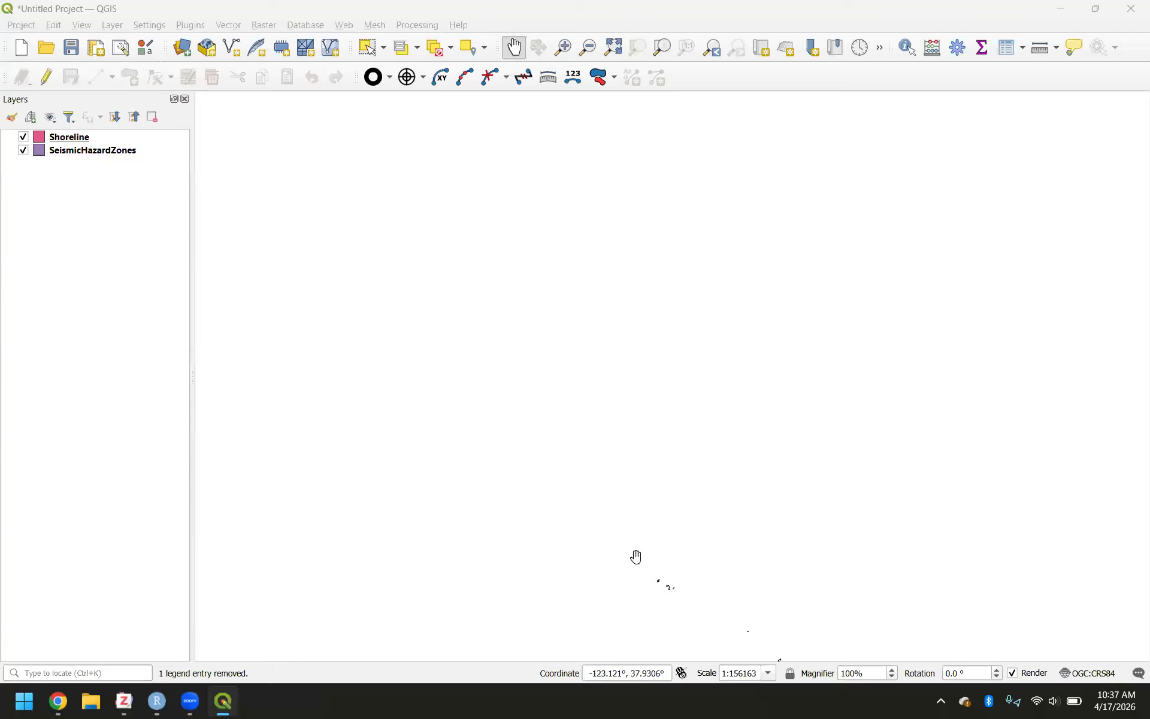
Step: Show the full extent of all layers, and examine the San Francisco shoreline up close in the centre of the map
{"action": "left_click", "coordinate": [614, 52]}
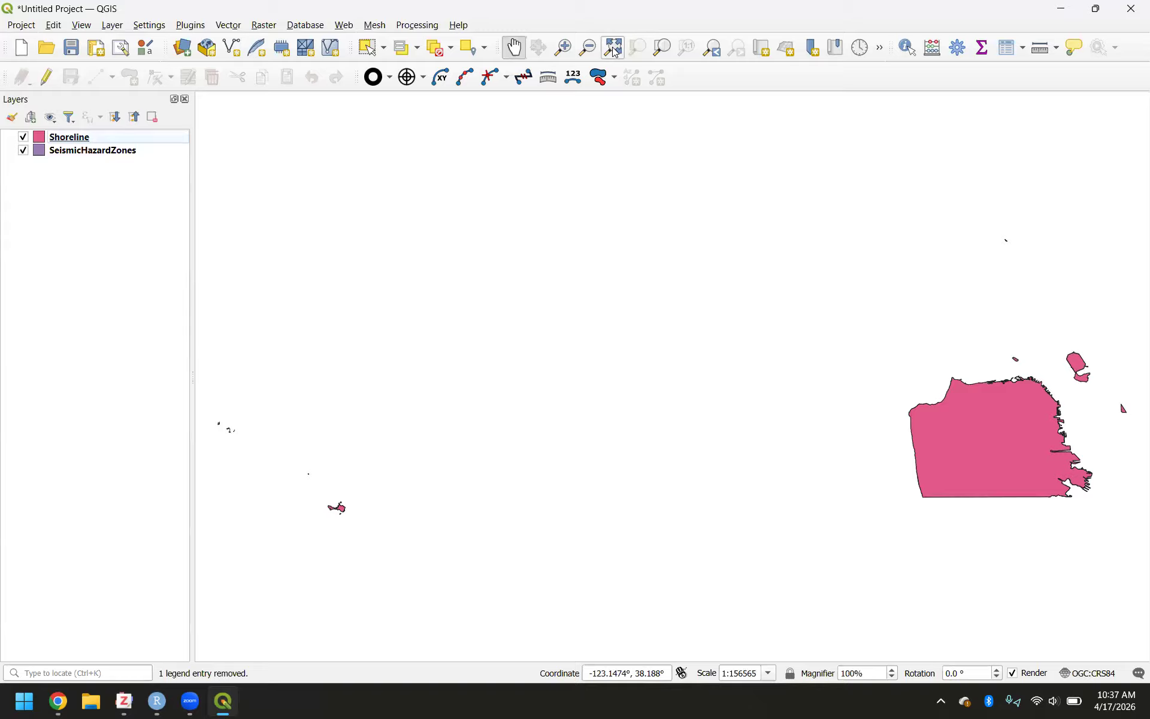
{"action": "left_click", "coordinate": [563, 48]}
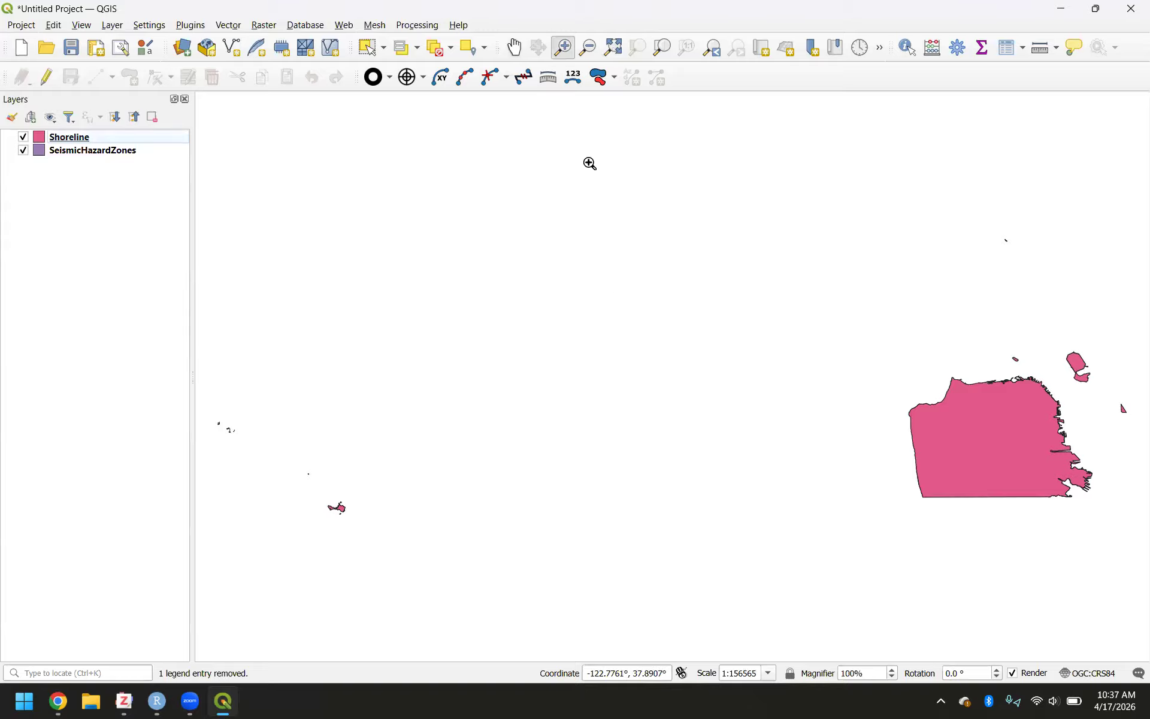
{"action": "left_click", "coordinate": [1009, 422]}
{"action": "left_click", "coordinate": [539, 411]}
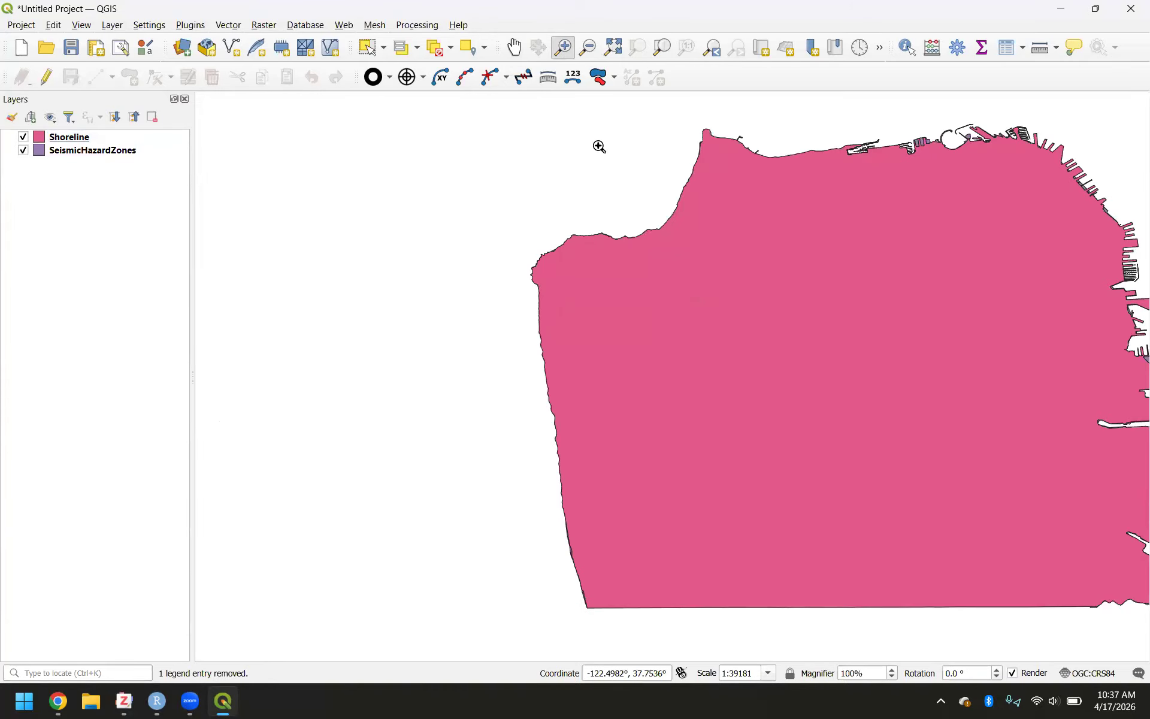
{"action": "left_click", "coordinate": [514, 48]}
{"action": "left_click_drag", "start_coordinate": [1018, 236], "coordinate": [498, 306]}
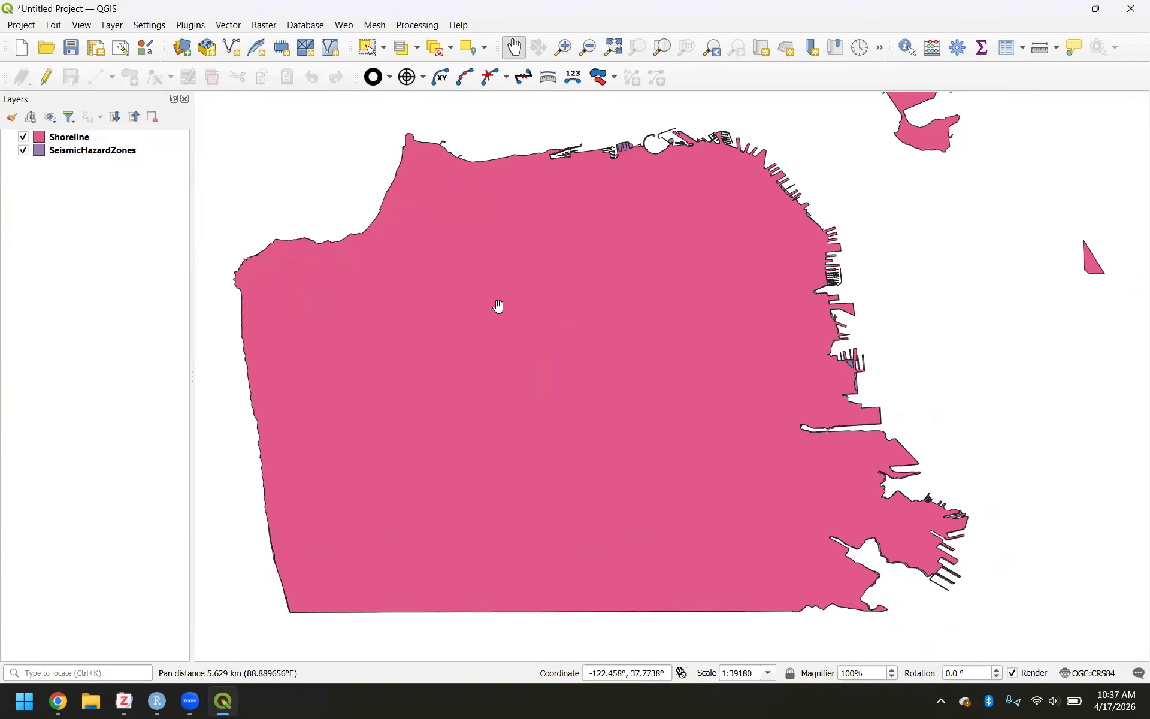
{"action": "scroll", "coordinate": [498, 306], "scroll_direction": "down", "scroll_amount": 1}
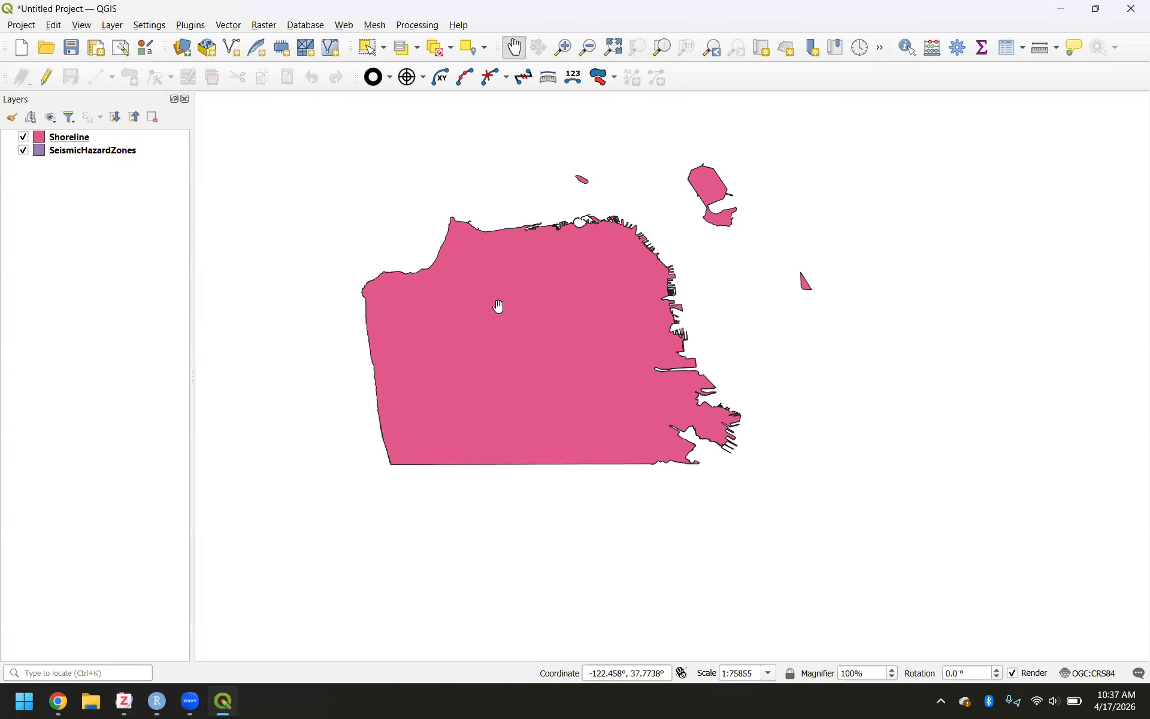
{"action": "scroll", "coordinate": [499, 306], "scroll_direction": "down", "scroll_amount": 1}
{"action": "scroll", "coordinate": [495, 325], "scroll_direction": "up", "scroll_amount": 1}
{"action": "left_click_drag", "start_coordinate": [495, 325], "coordinate": [513, 376]}
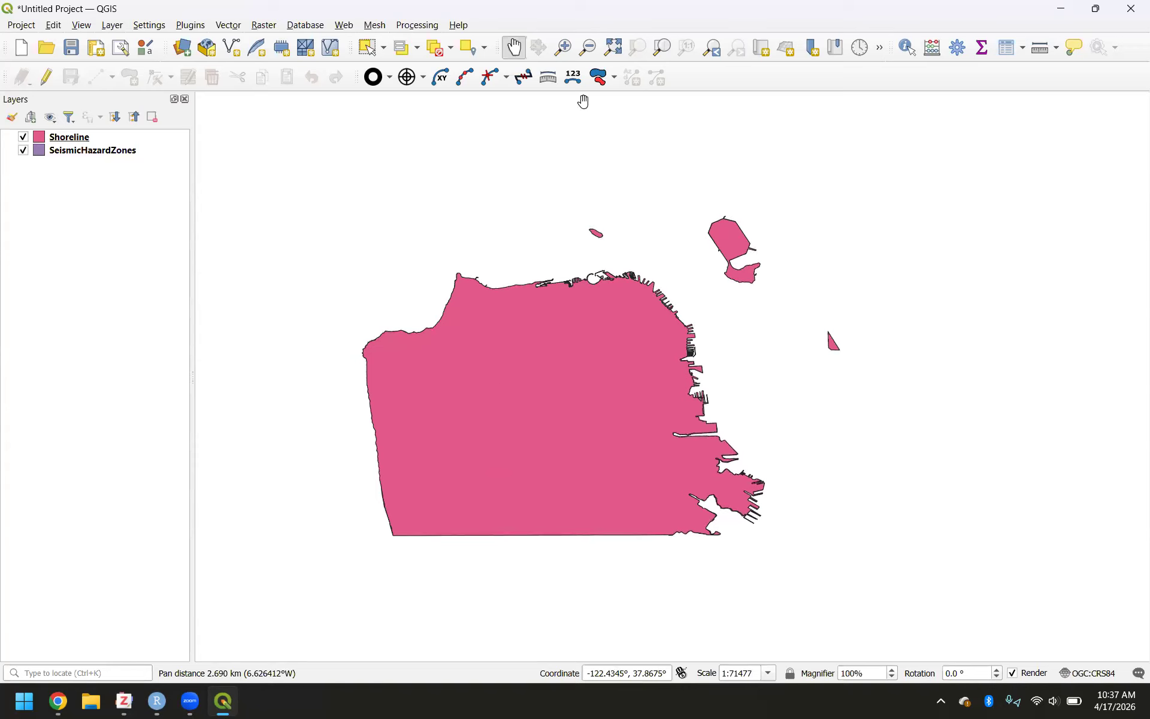
Step: Move the SeismicHazardZones layer above Shoreline in the layer order so the hazard zones draw on top
{"action": "left_click", "coordinate": [612, 54]}
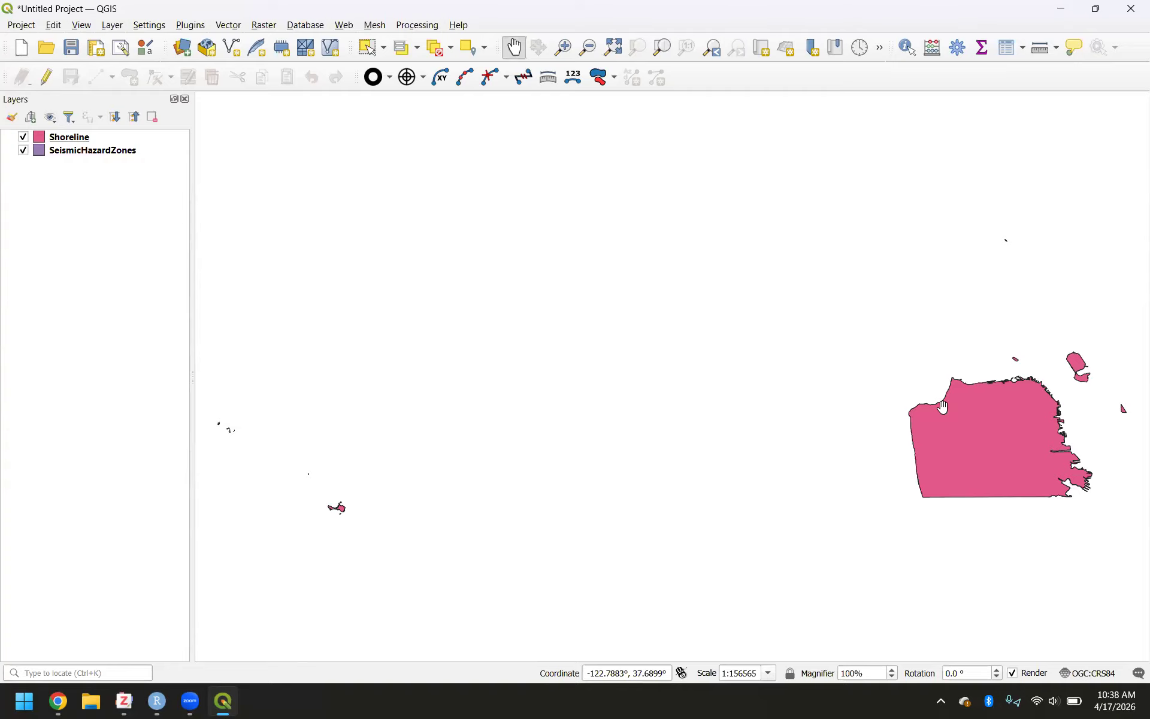
{"action": "left_click_drag", "start_coordinate": [739, 378], "coordinate": [380, 362]}
{"action": "left_click_drag", "start_coordinate": [649, 430], "coordinate": [639, 403]}
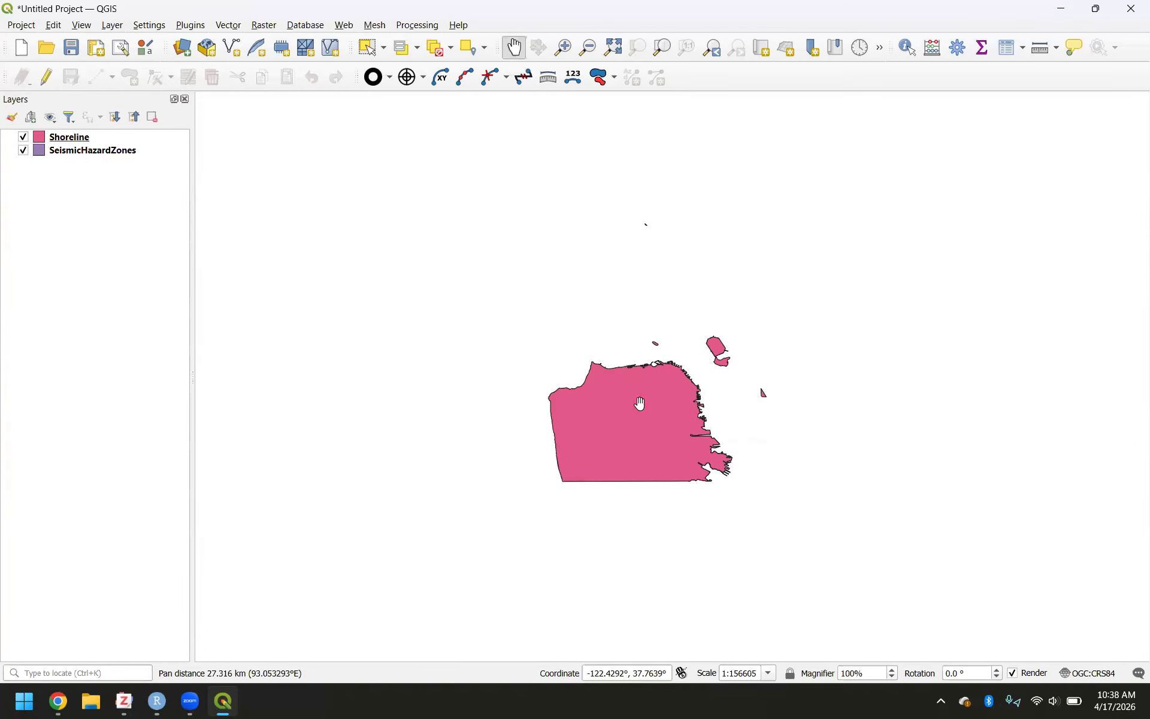
{"action": "scroll", "coordinate": [639, 403], "scroll_direction": "up", "scroll_amount": 2}
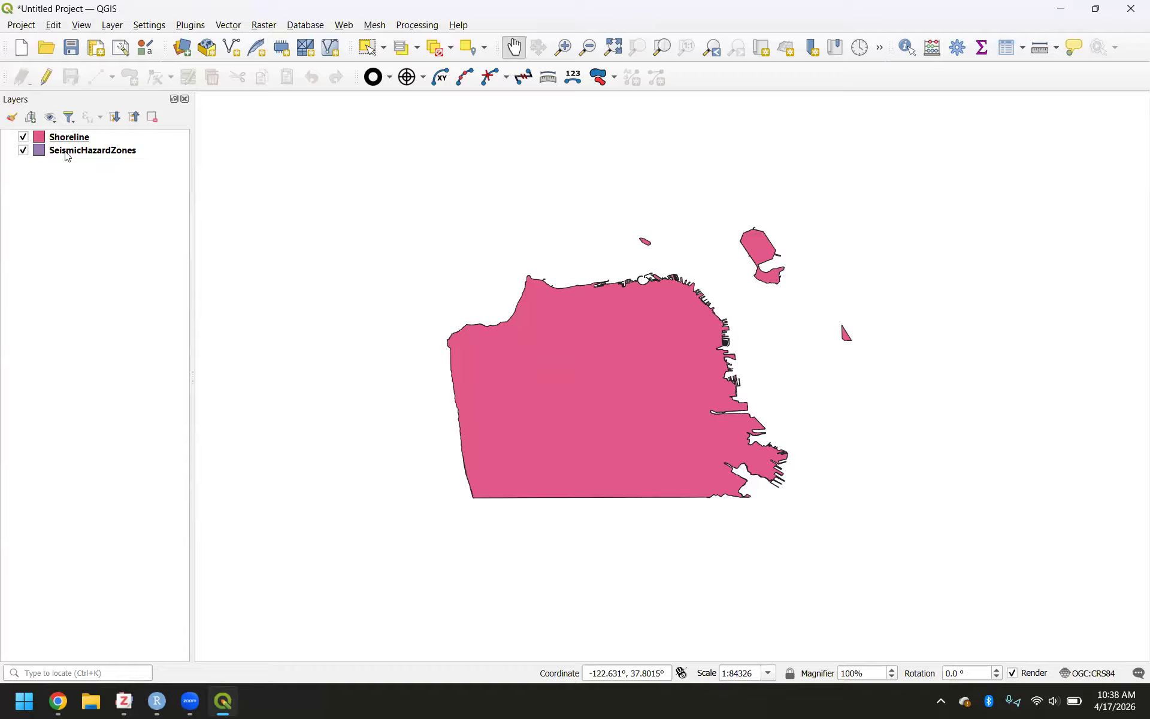
{"action": "left_click_drag", "start_coordinate": [67, 156], "coordinate": [69, 136]}
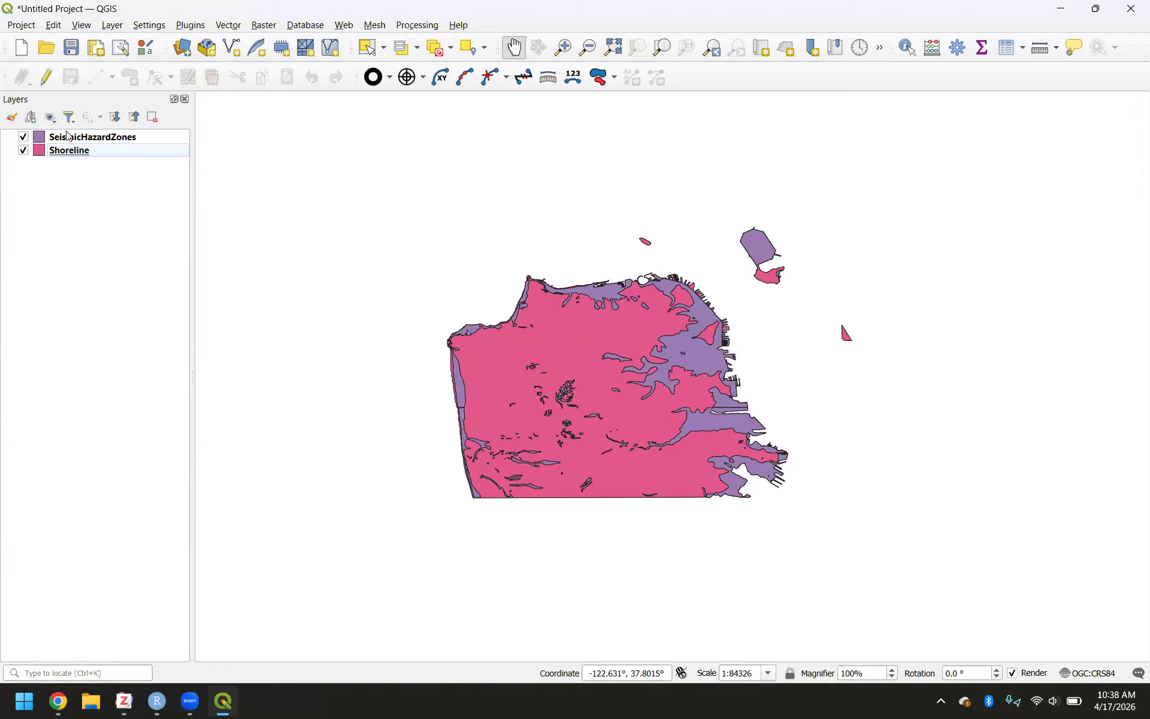
{"action": "left_click", "coordinate": [80, 142]}
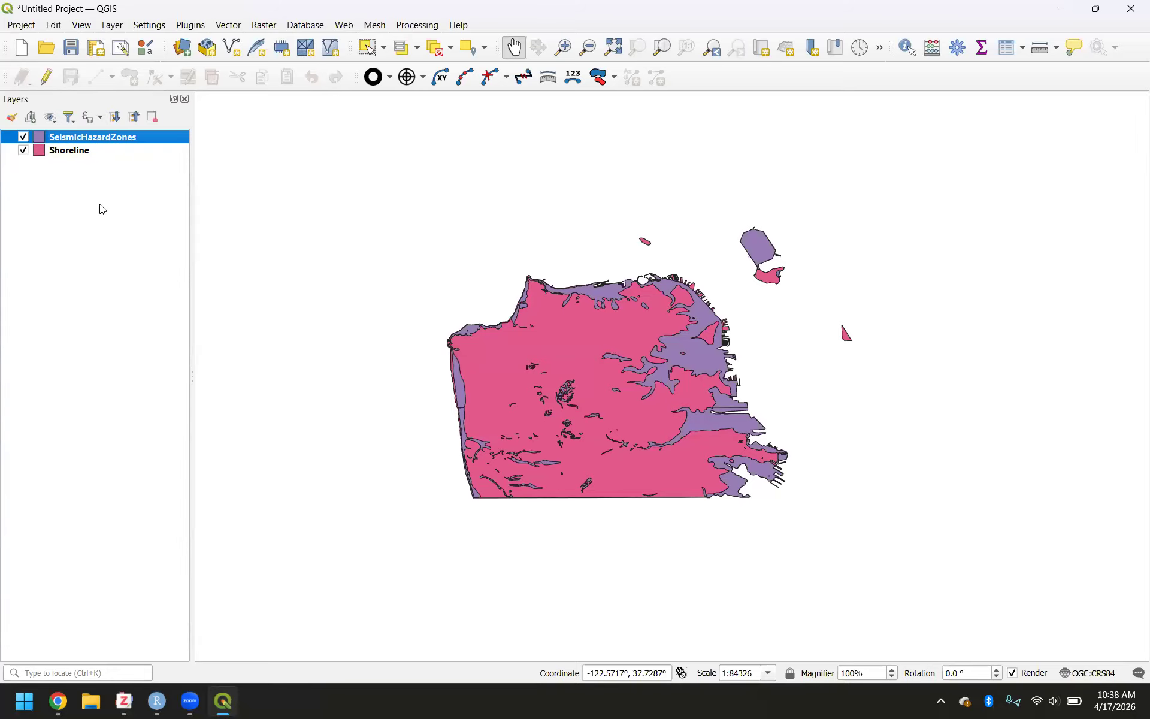
Step: Examine the fill color options in the SeismicHazardZones layer's symbology properties, and leave without applying changes
{"action": "double_click", "coordinate": [42, 143]}
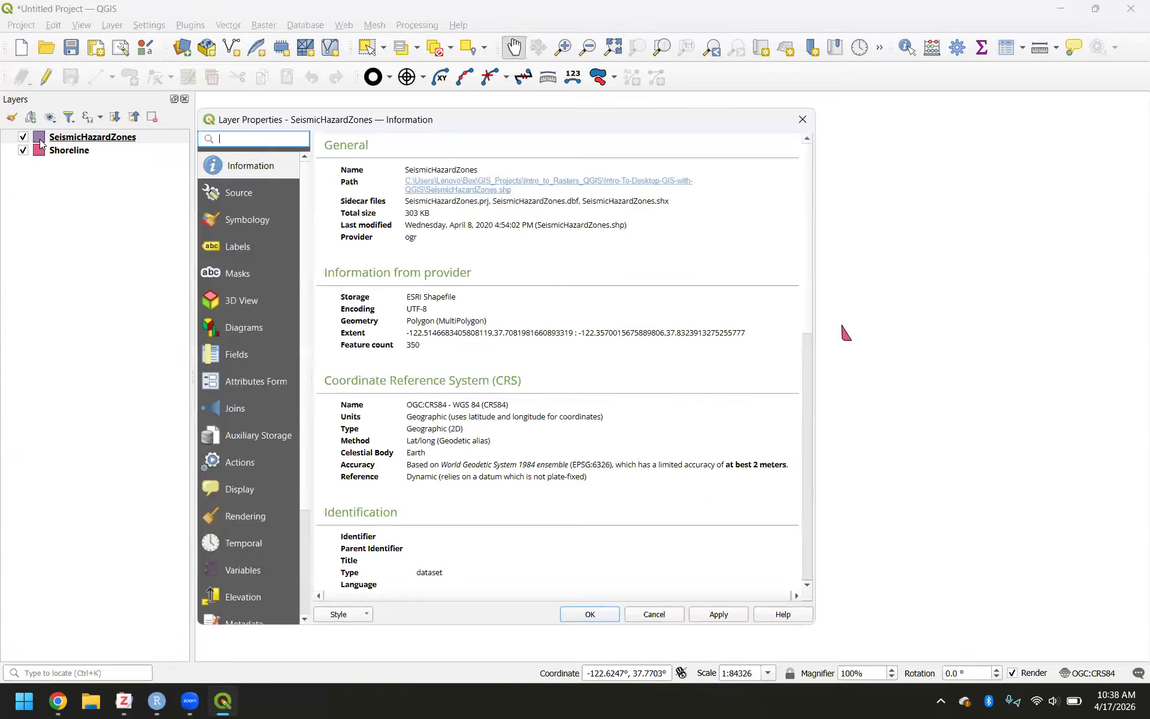
{"action": "left_click", "coordinate": [251, 225]}
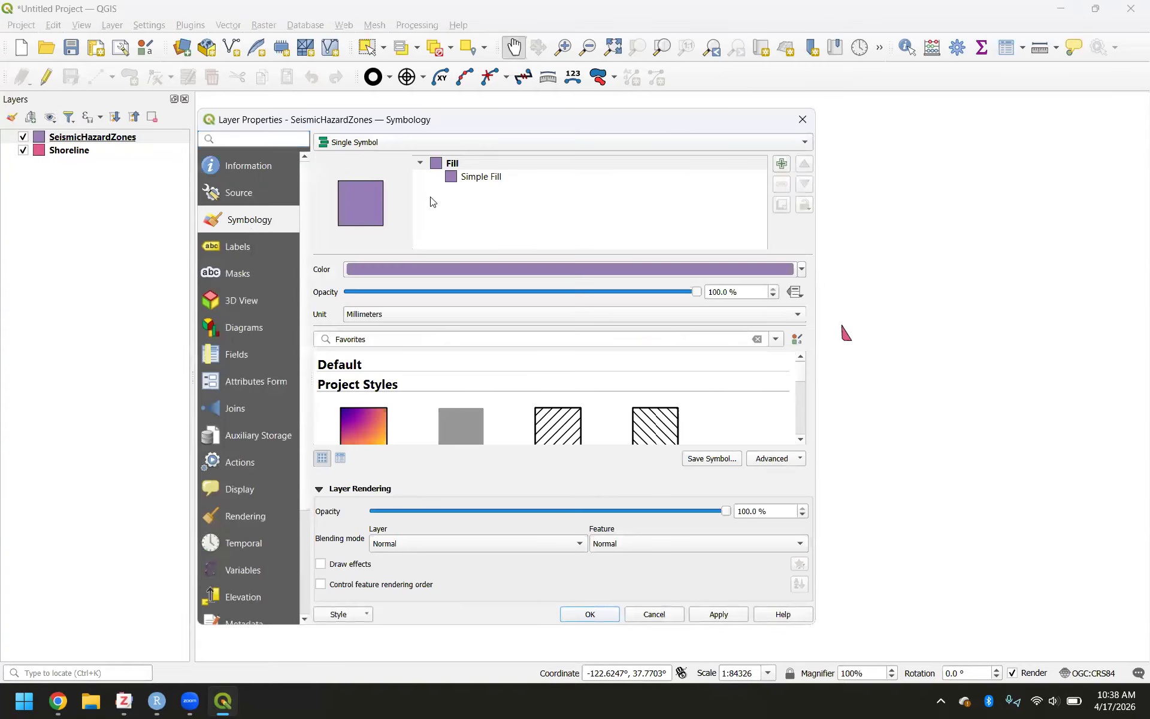
{"action": "left_click", "coordinate": [801, 269]}
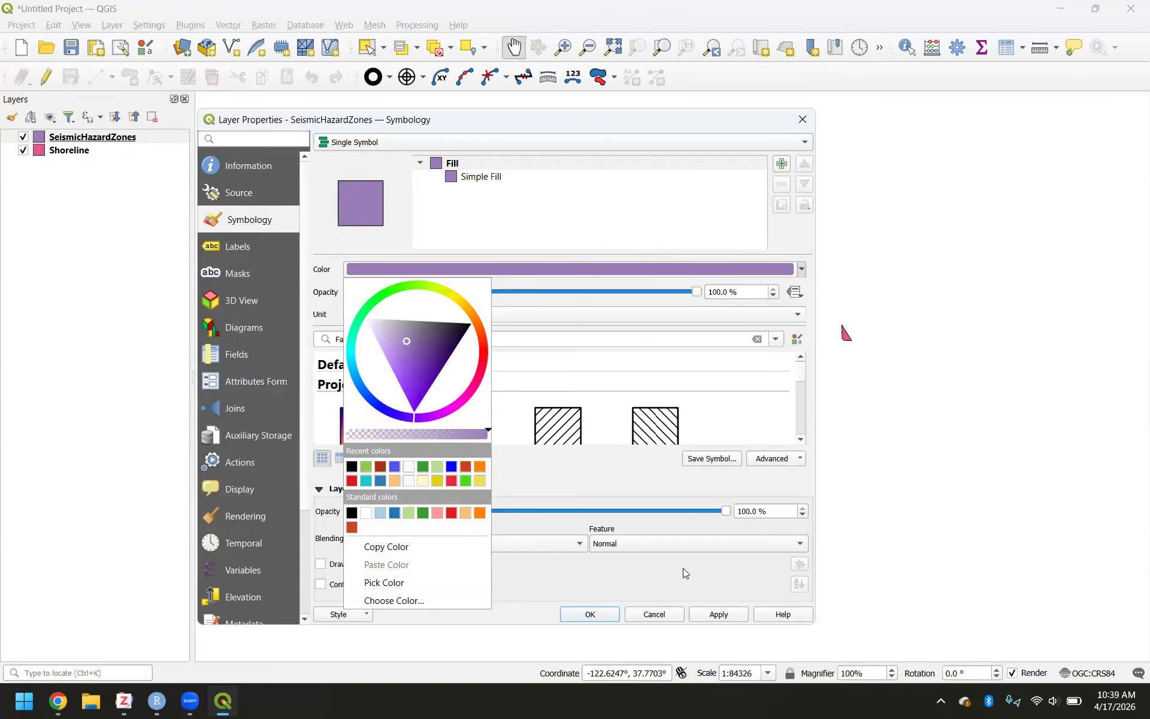
{"action": "left_click", "coordinate": [655, 616]}
{"action": "left_click", "coordinate": [656, 616]}
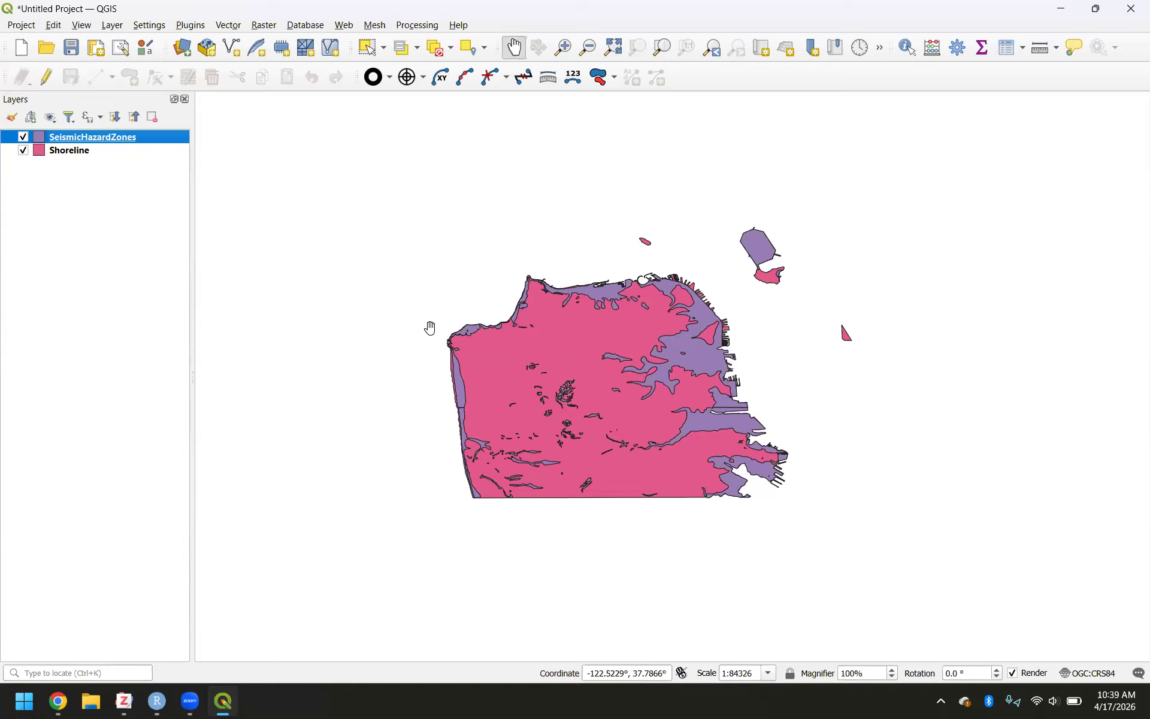
Step: Choose DEM_SF.tif and dem30m_SF.tif from the Intro-To-Desktop-GIS-with-QGIS folder as raster datasets in the Data Source Manager
{"action": "left_click", "coordinate": [180, 49]}
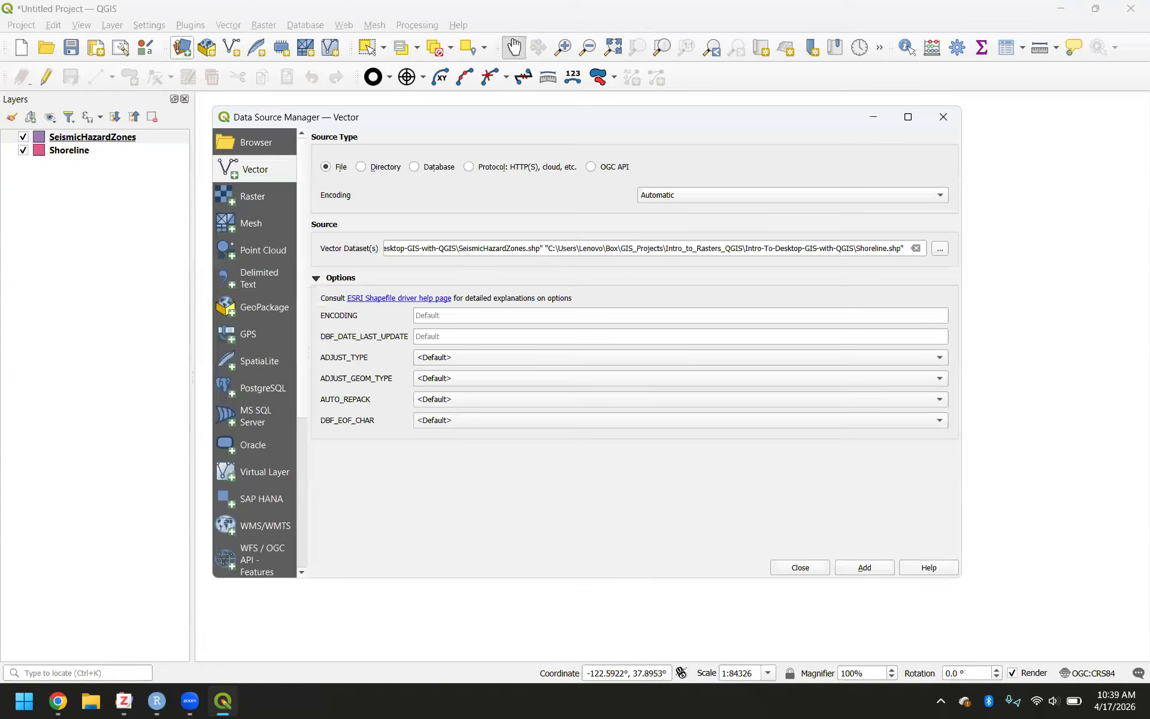
{"action": "left_click", "coordinate": [276, 201]}
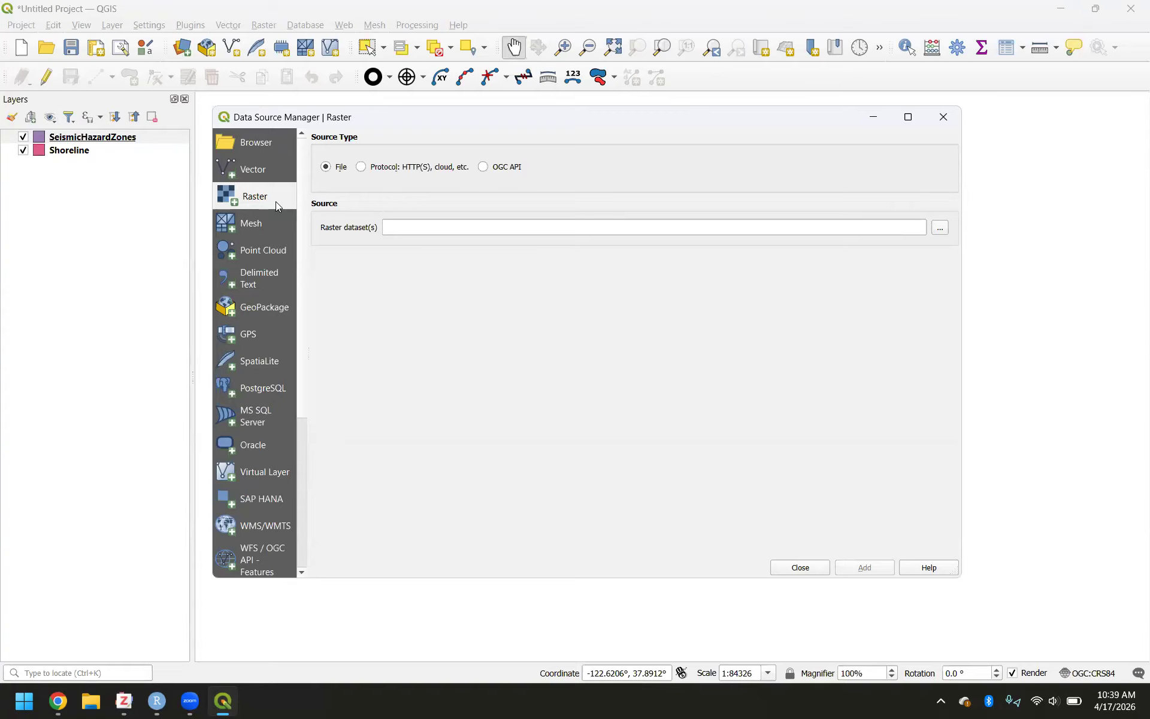
{"action": "left_click", "coordinate": [940, 228]}
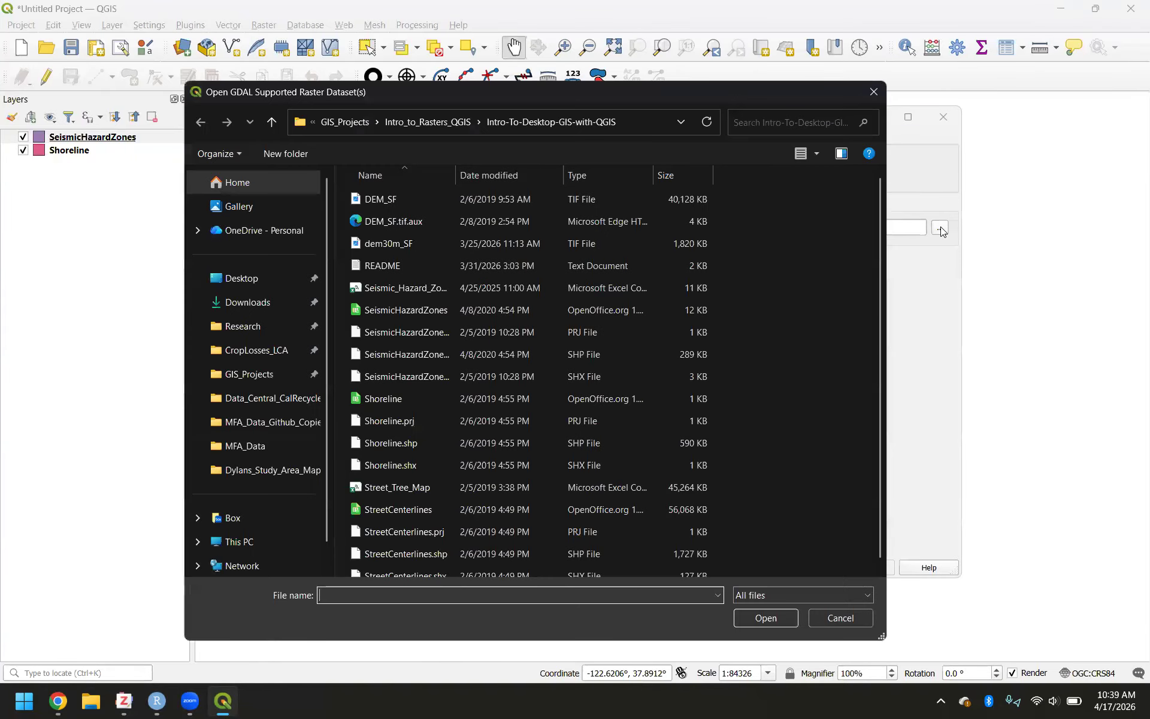
{"action": "left_click", "coordinate": [403, 201]}
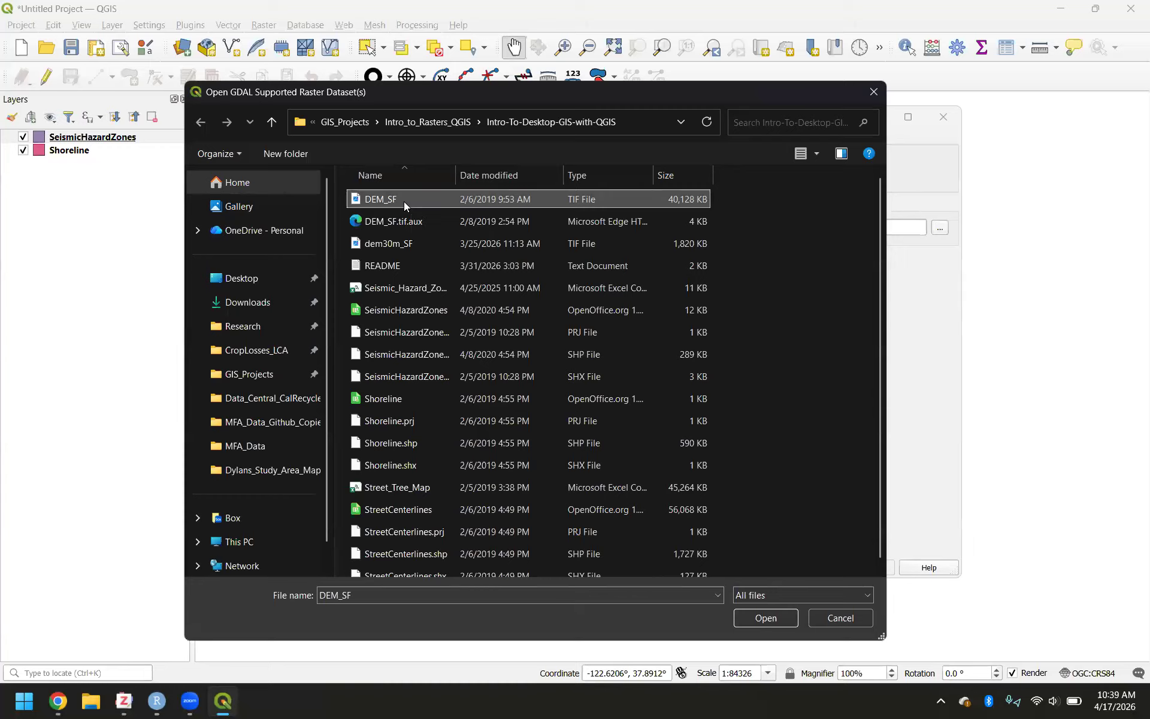
{"action": "left_click", "coordinate": [419, 246], "text": "ctrl"}
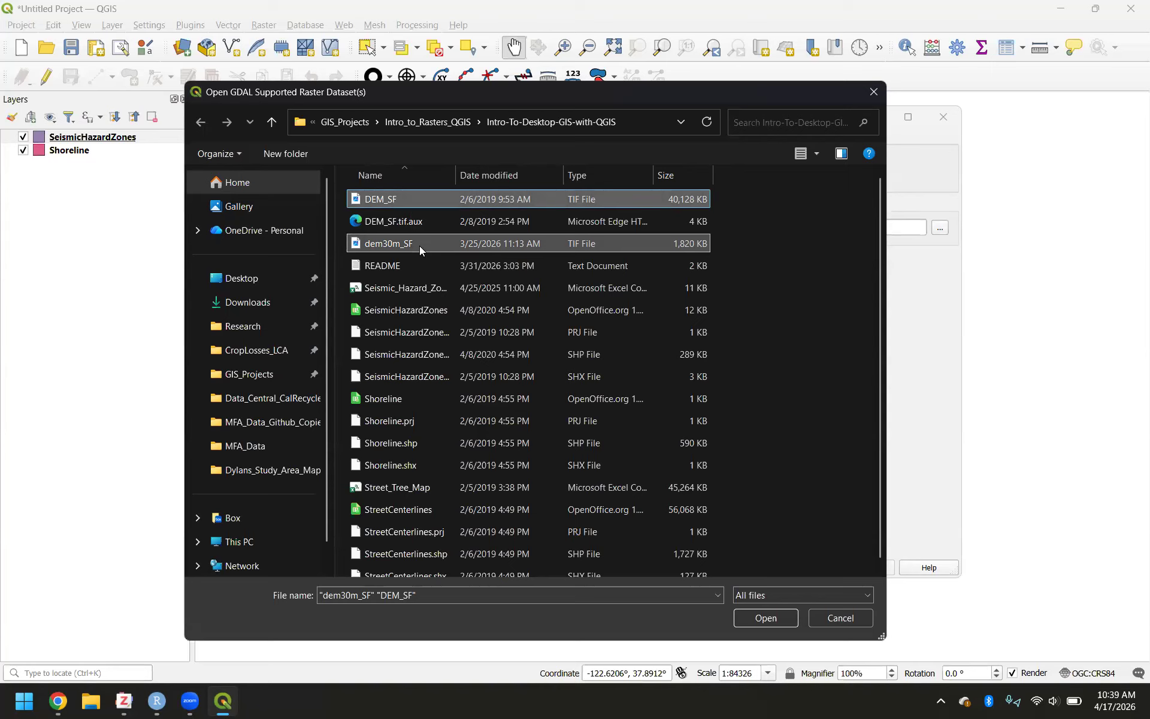
{"action": "left_click", "coordinate": [759, 618]}
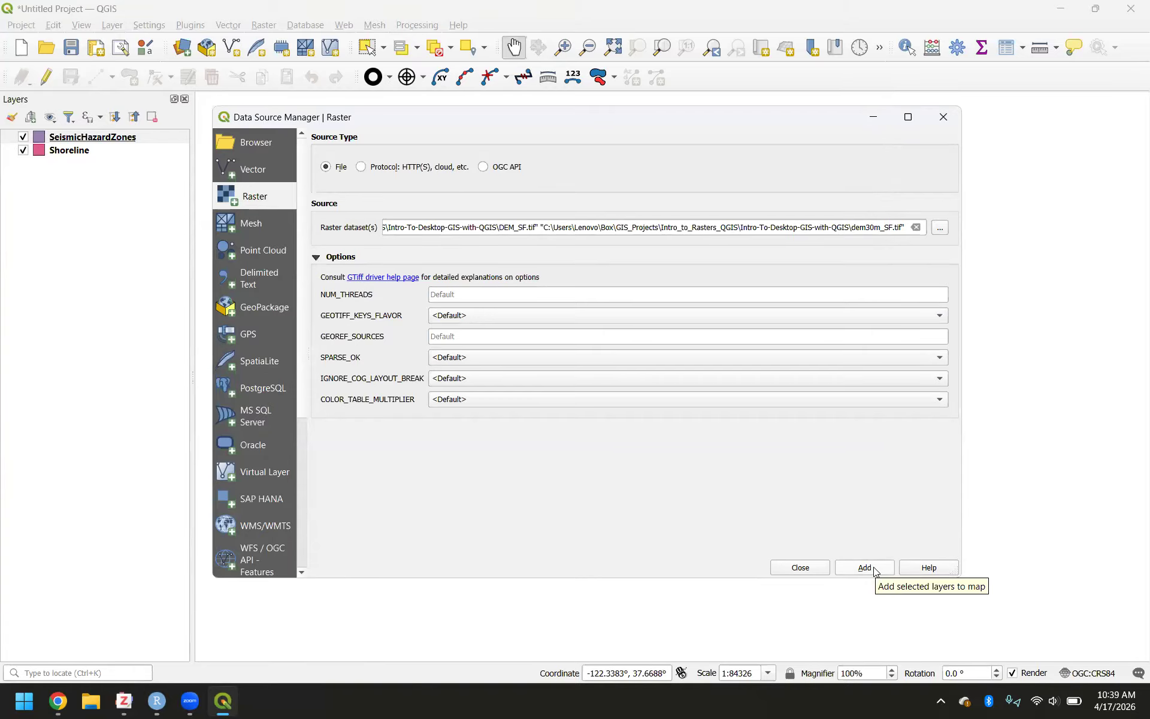
Step: Add both rasters with the NAD83 to WGS 84 (1) + axis order change (2D) transformation, and close the Data Source Manager
{"action": "left_click", "coordinate": [874, 570]}
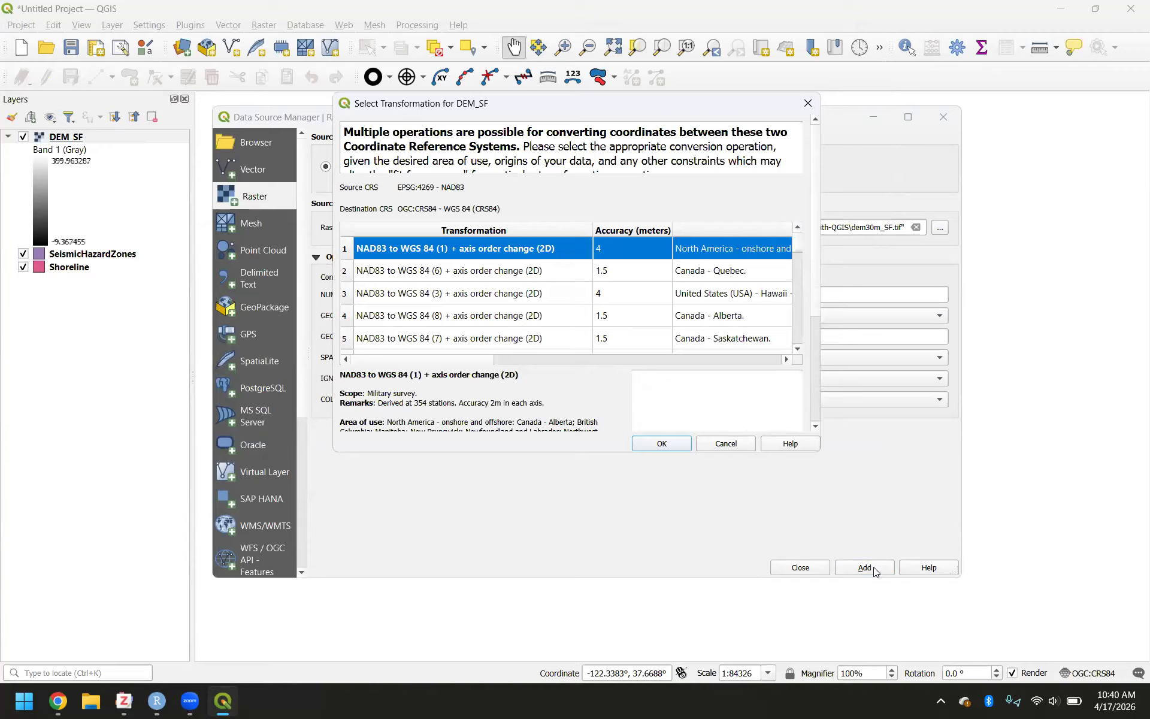
{"action": "left_click", "coordinate": [653, 447]}
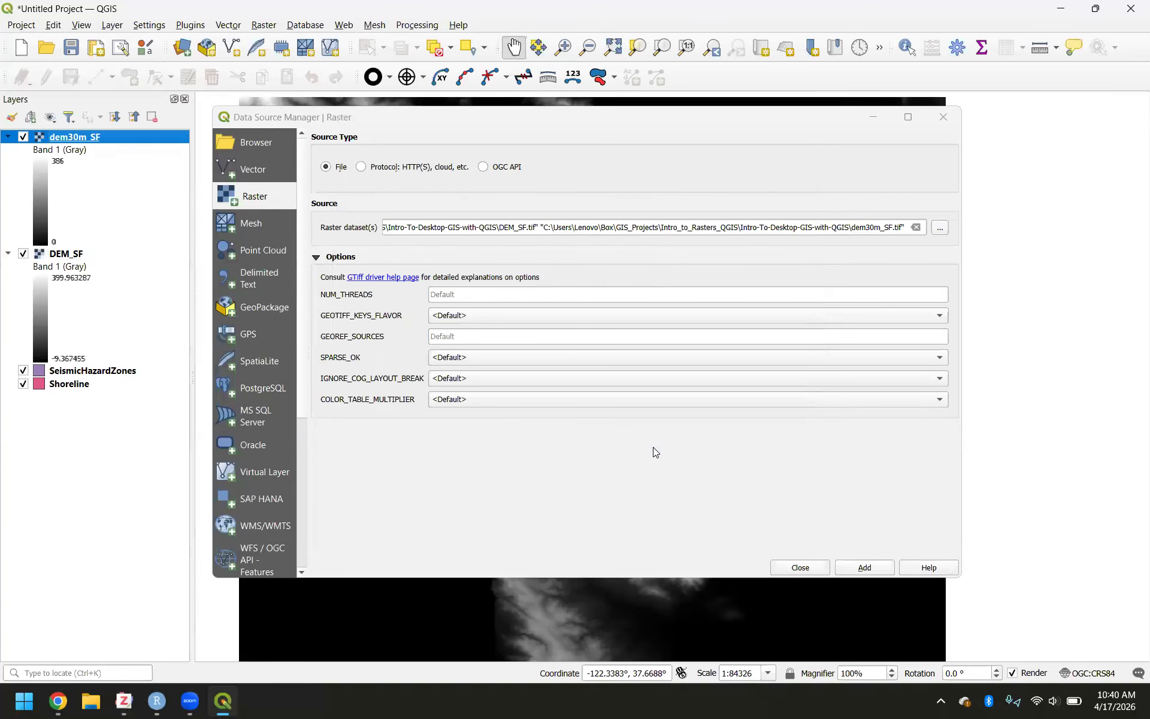
{"action": "left_click", "coordinate": [948, 122]}
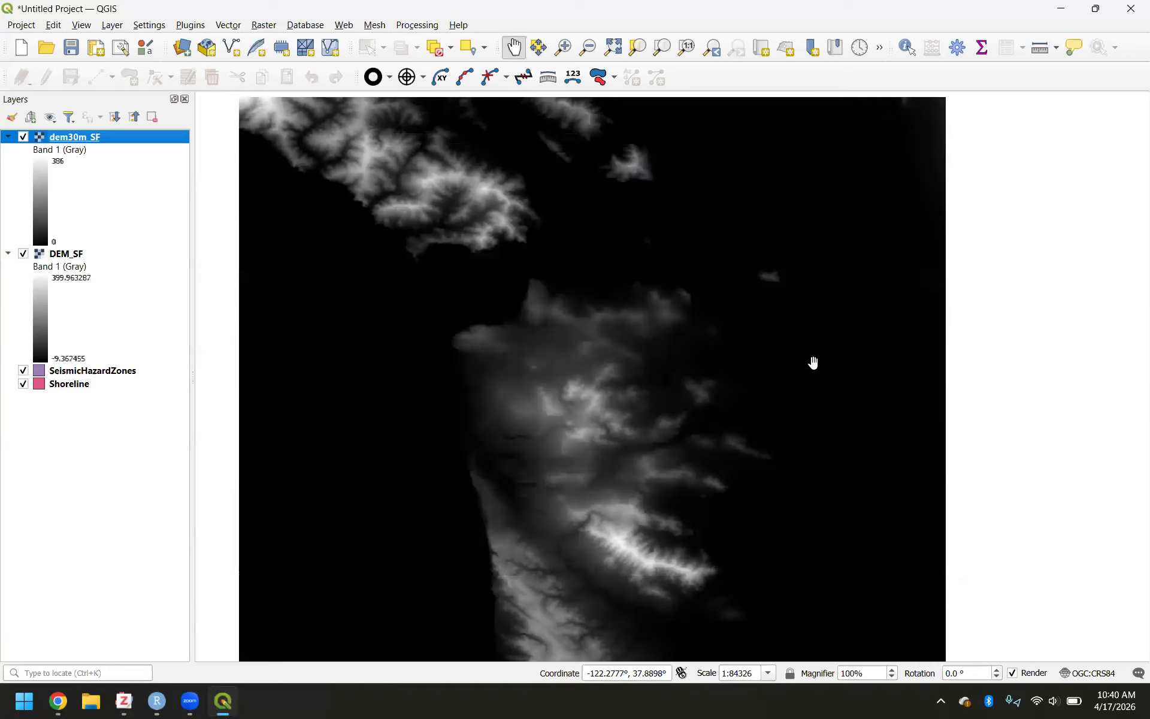
Step: Toggle the visibility of dem30m_SF off and on to compare it with the DEM_SF raster beneath
{"action": "scroll", "coordinate": [570, 460], "scroll_direction": "down", "scroll_amount": 1}
{"action": "left_click", "coordinate": [23, 137]}
{"action": "left_click", "coordinate": [22, 137]}
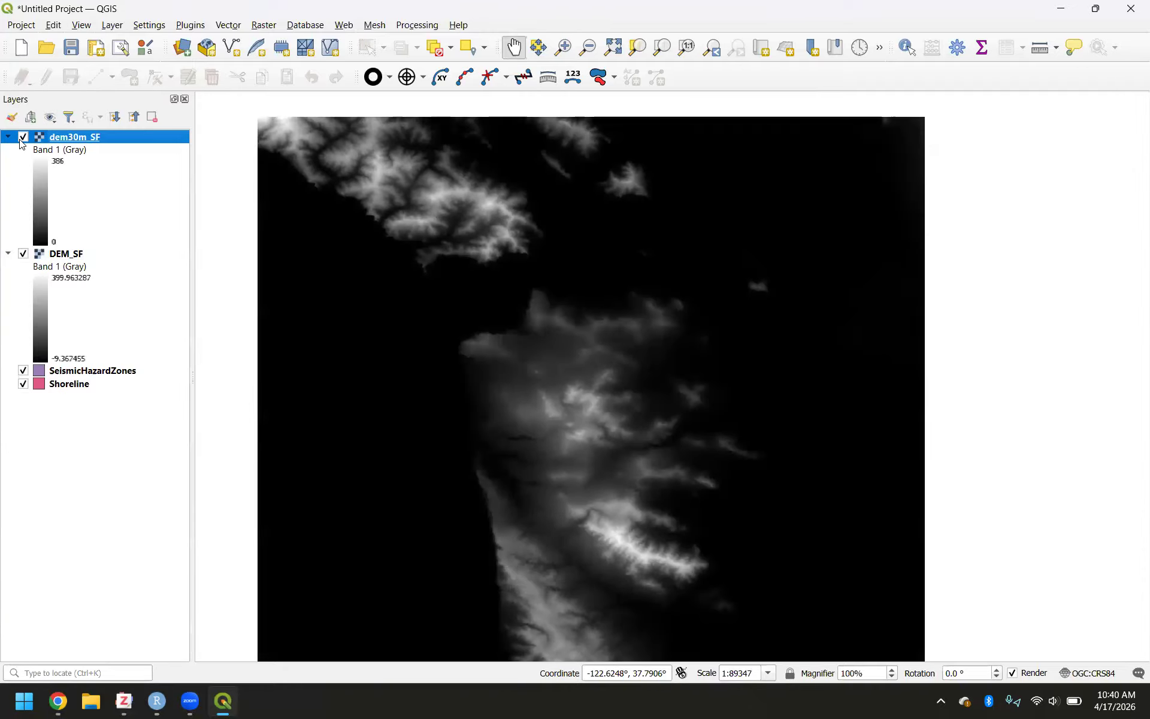
{"action": "left_click", "coordinate": [23, 137]}
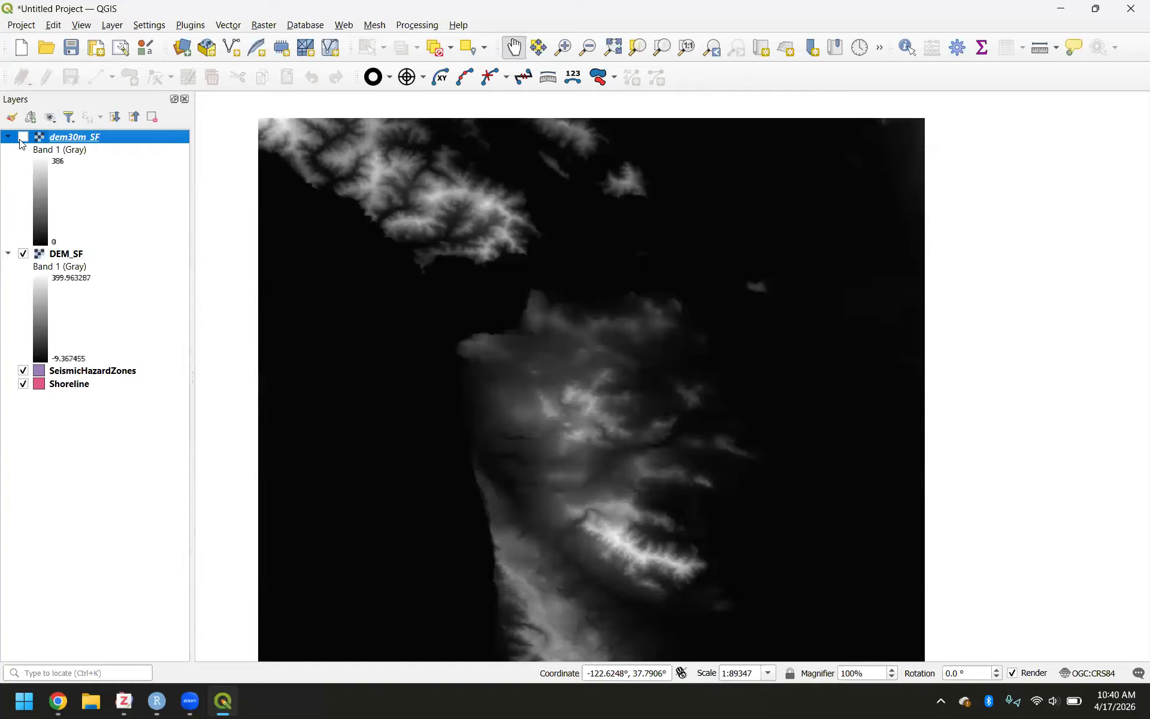
{"action": "left_click", "coordinate": [22, 139]}
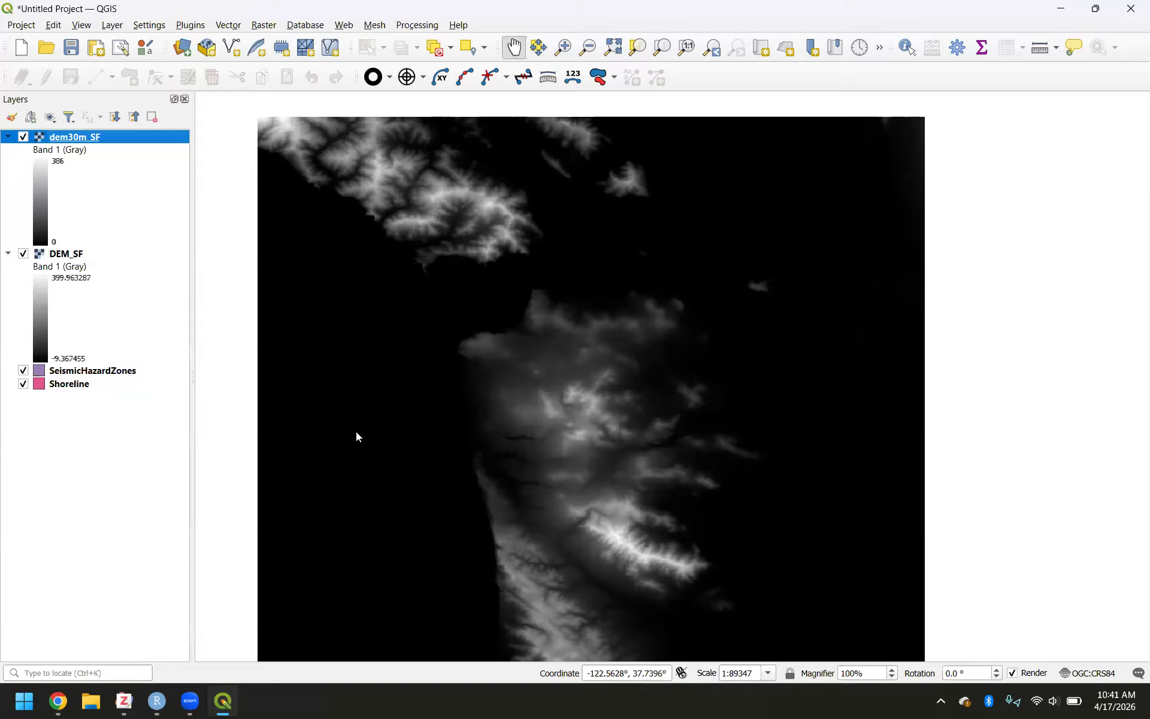
Step: Switch to Chrome to check the data loading instructions in Rasters_In_QGIS_MaptimeDavis.pdf, and return to QGIS
{"action": "mouse_move", "coordinate": [58, 701]}
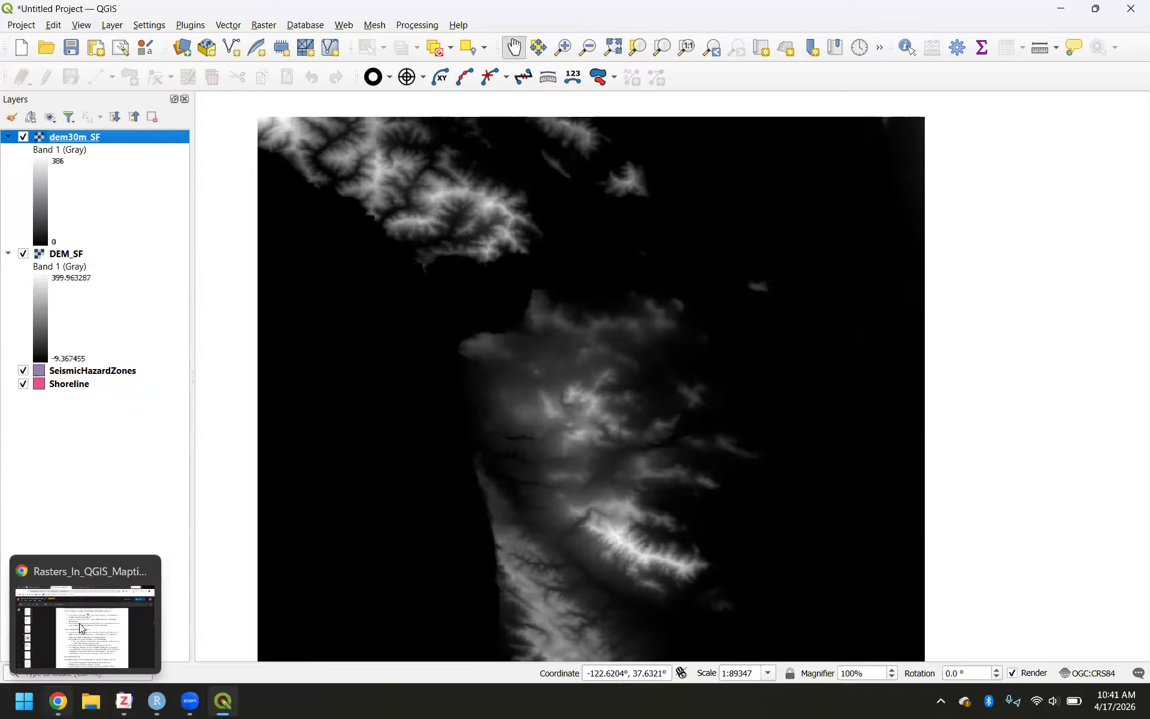
{"action": "left_click", "coordinate": [82, 628]}
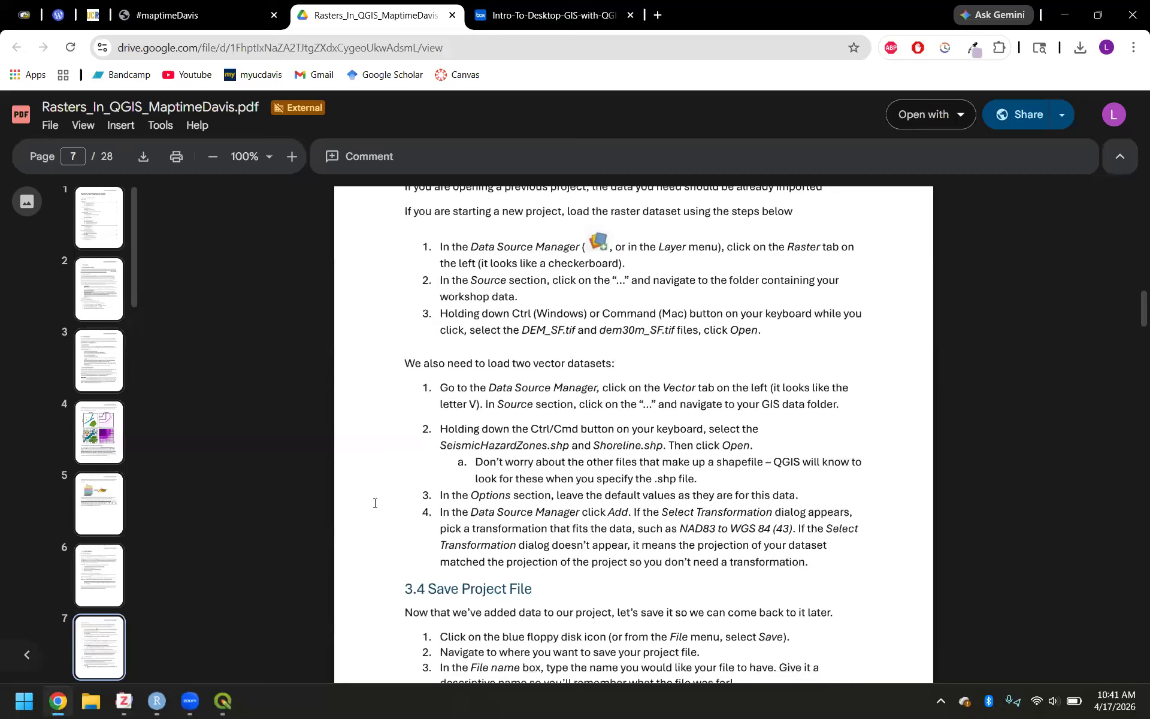
{"action": "mouse_move", "coordinate": [223, 701]}
{"action": "left_click", "coordinate": [223, 655]}
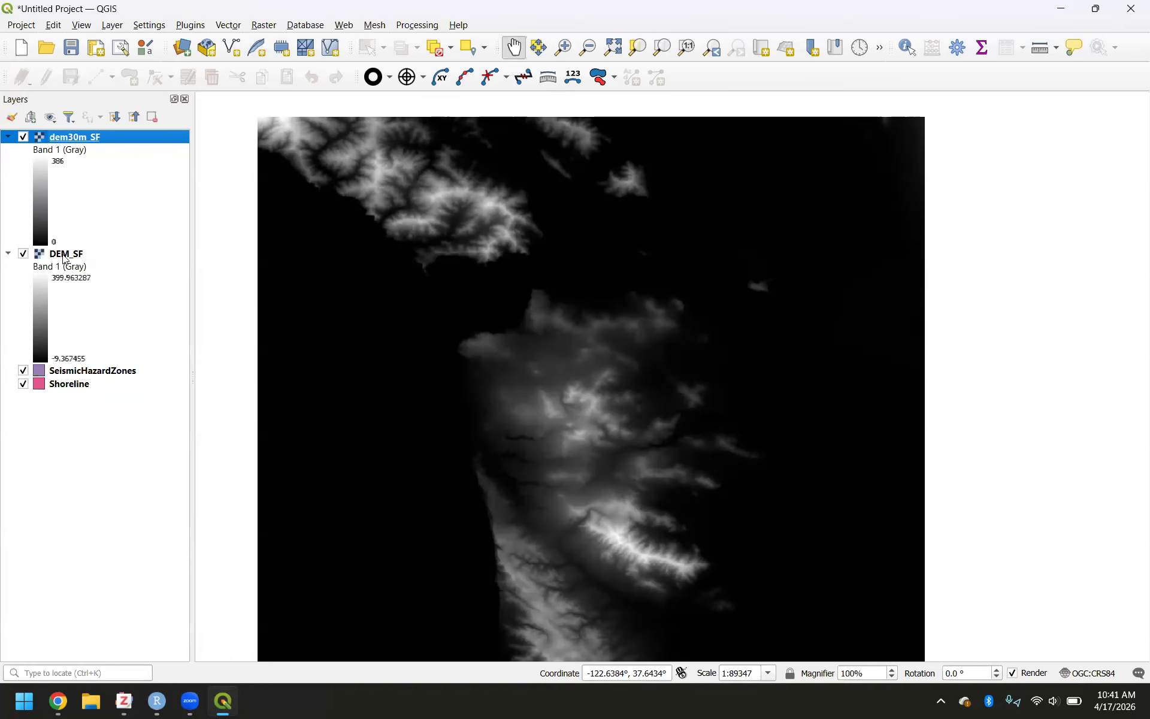
Step: Move DEM_SF above dem30m_SF in the layer order, and toggle DEM_SF off and on to compare the rasters
{"action": "left_click_drag", "start_coordinate": [66, 259], "coordinate": [84, 131]}
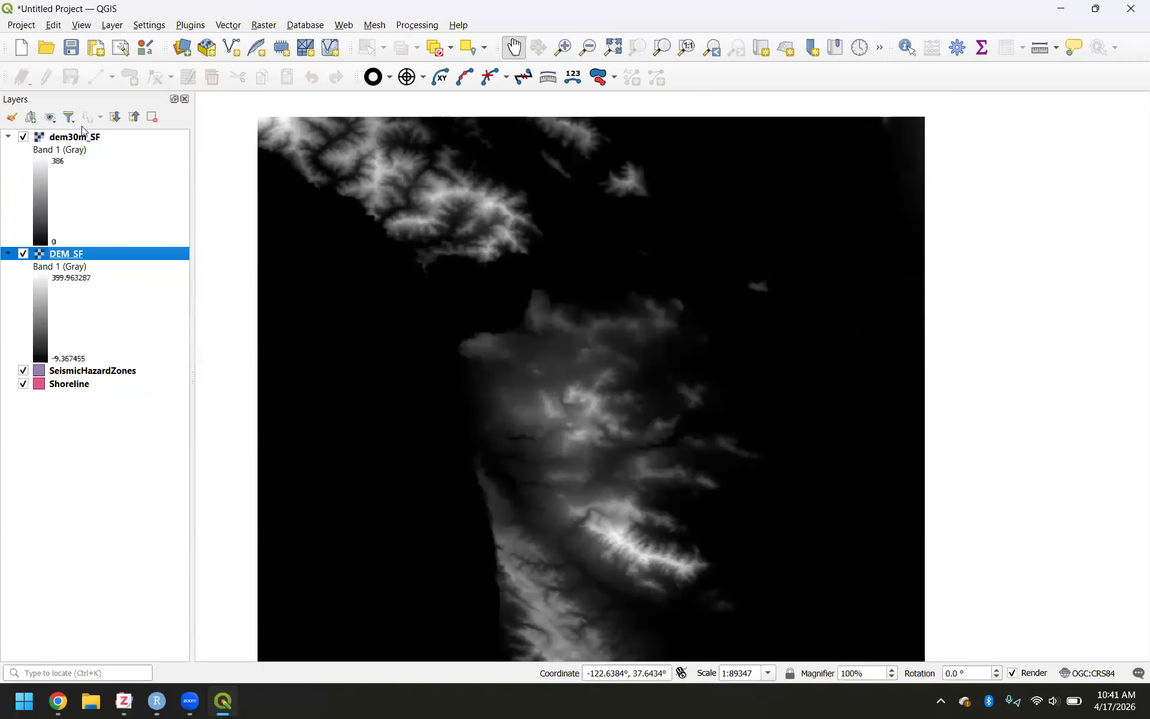
{"action": "left_click_drag", "start_coordinate": [61, 257], "coordinate": [100, 137]}
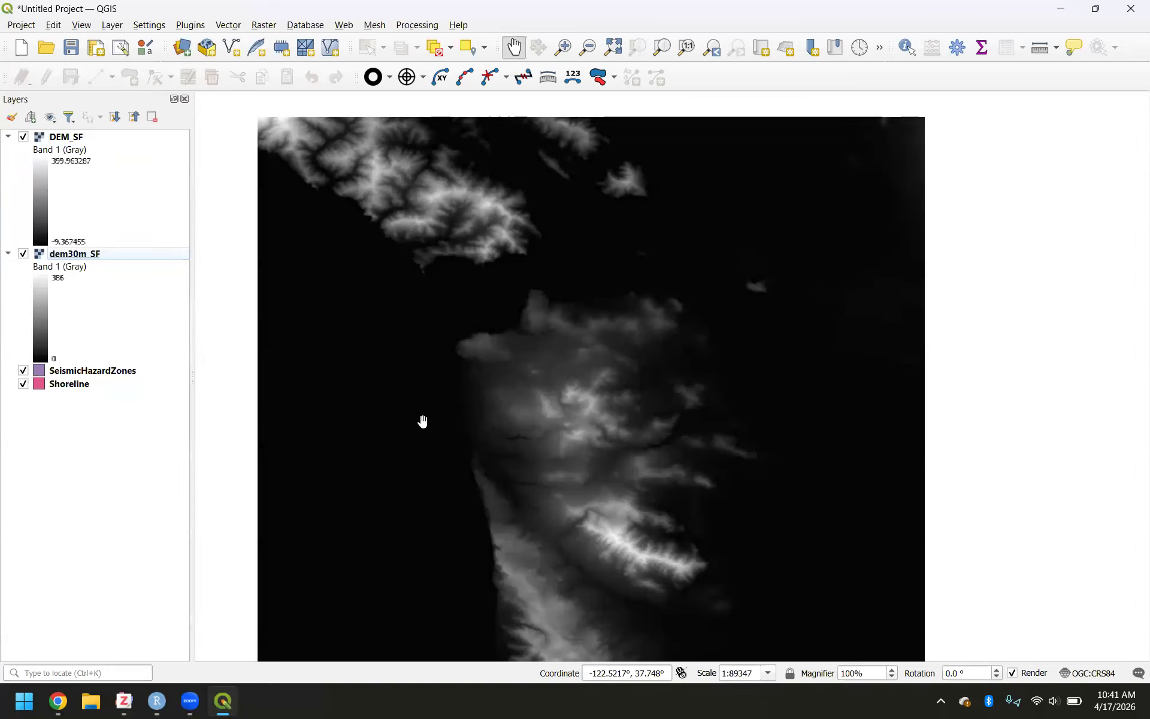
{"action": "left_click", "coordinate": [24, 138]}
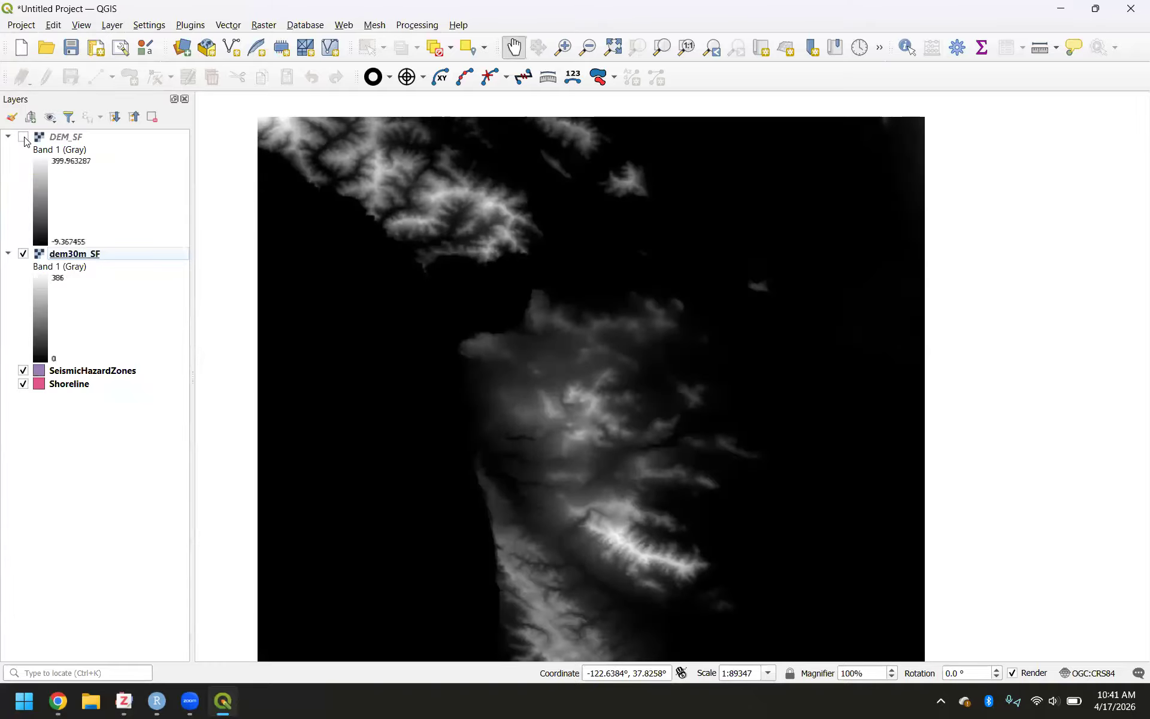
{"action": "left_click", "coordinate": [24, 139]}
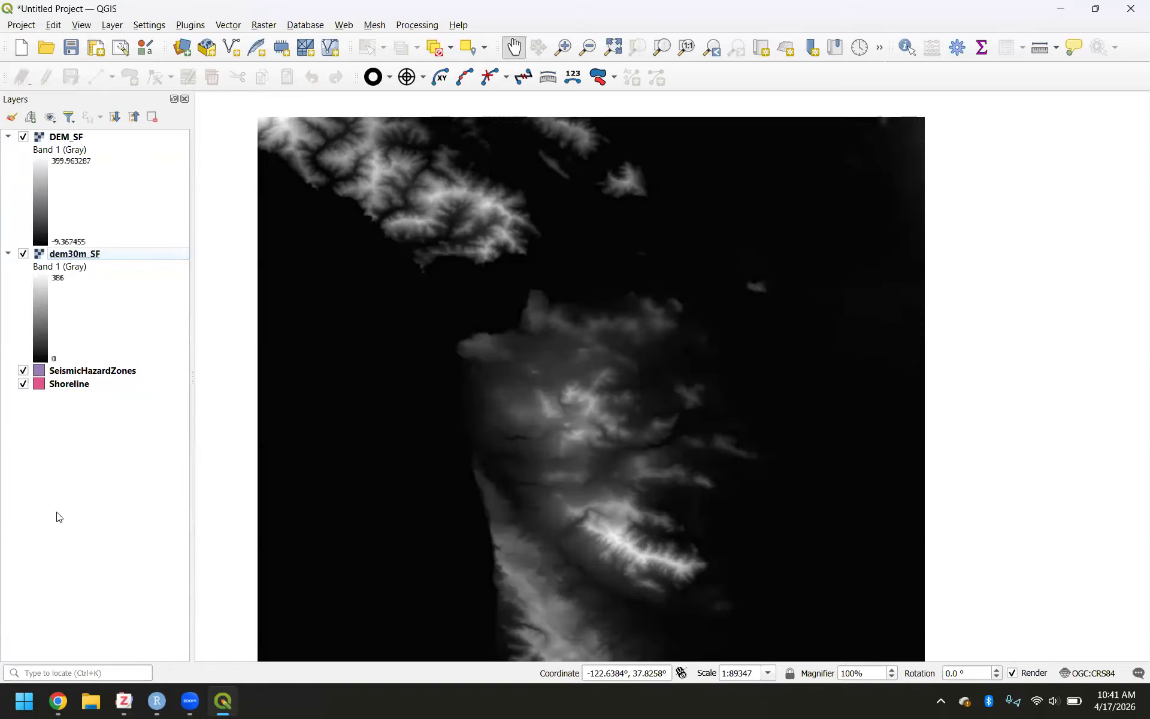
Step: Switch to the workshop PDF in Chrome and read section 3.4 Save Project File
{"action": "mouse_move", "coordinate": [58, 702]}
{"action": "left_click", "coordinate": [84, 626]}
{"action": "scroll", "coordinate": [264, 553], "scroll_direction": "down", "scroll_amount": 5}
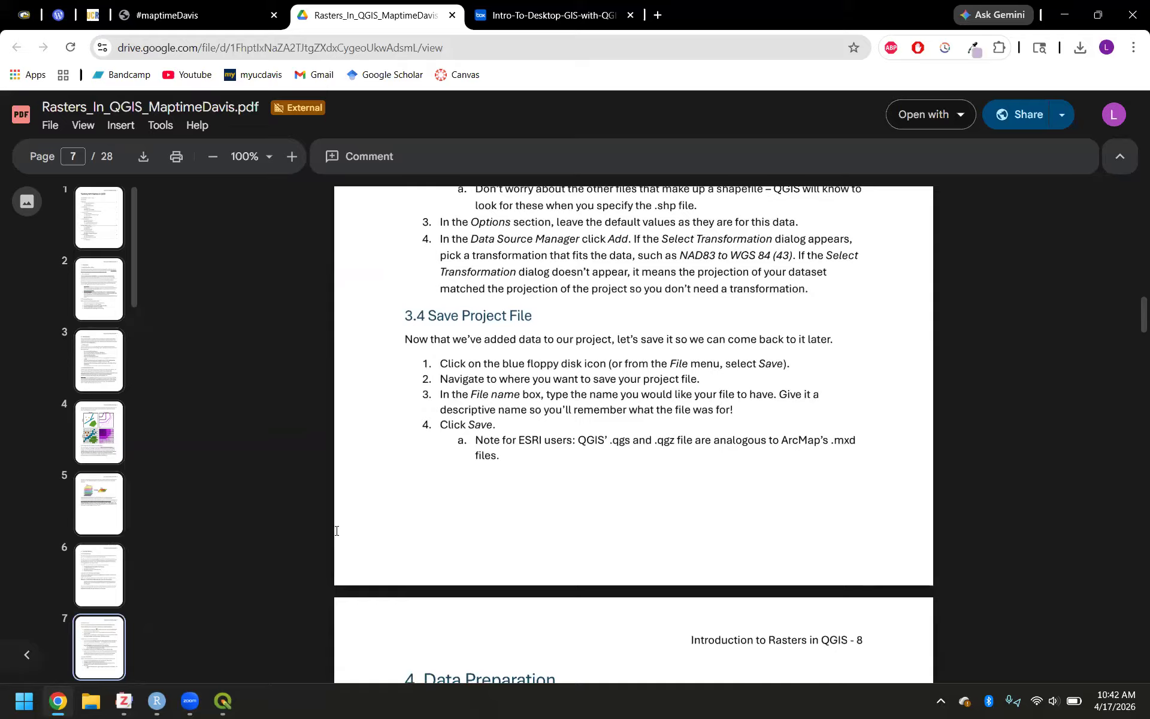
Step: Switch to QGIS and save the project as Intro_to_Rasters_In_QGIS in the Intro_to_Rasters_QGIS folder under GIS_Projects
{"action": "left_click", "coordinate": [223, 701]}
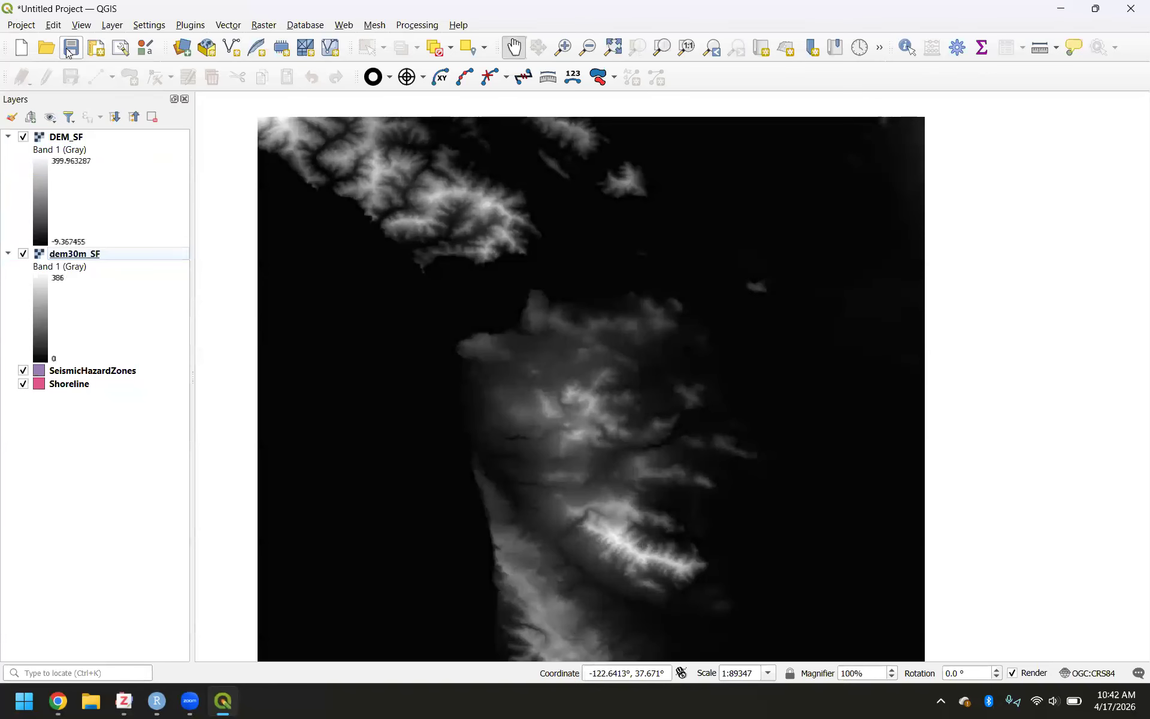
{"action": "key", "text": "ctrl+s"}
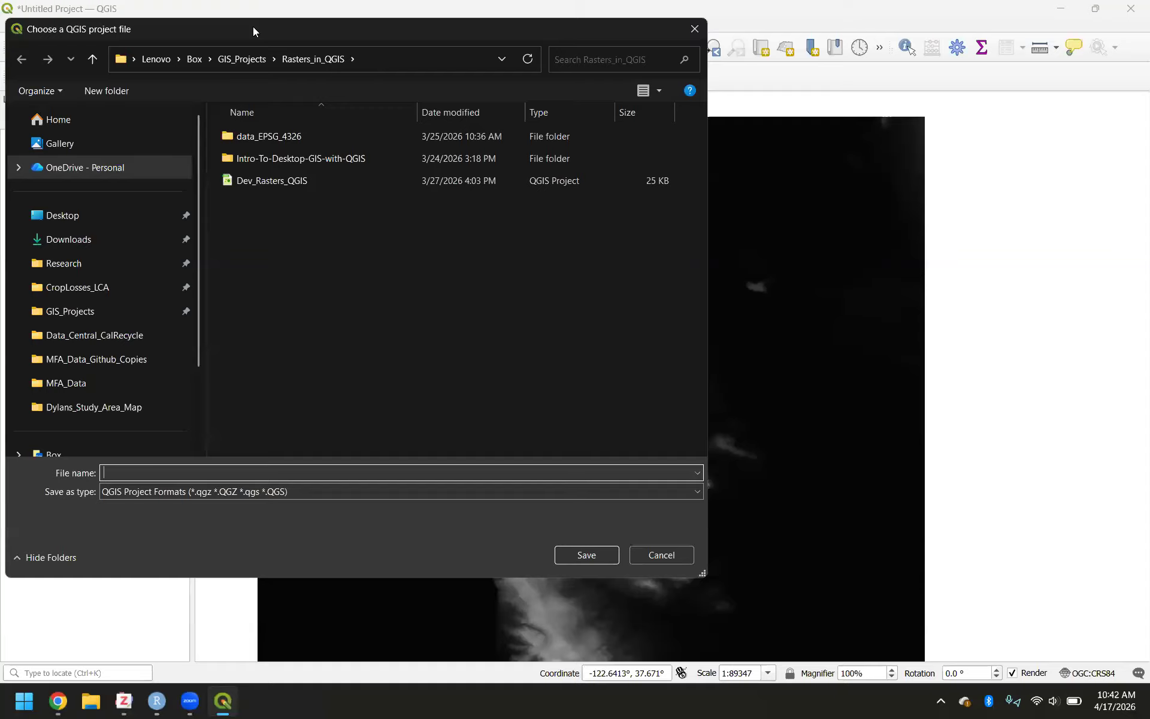
{"action": "left_click", "coordinate": [241, 59]}
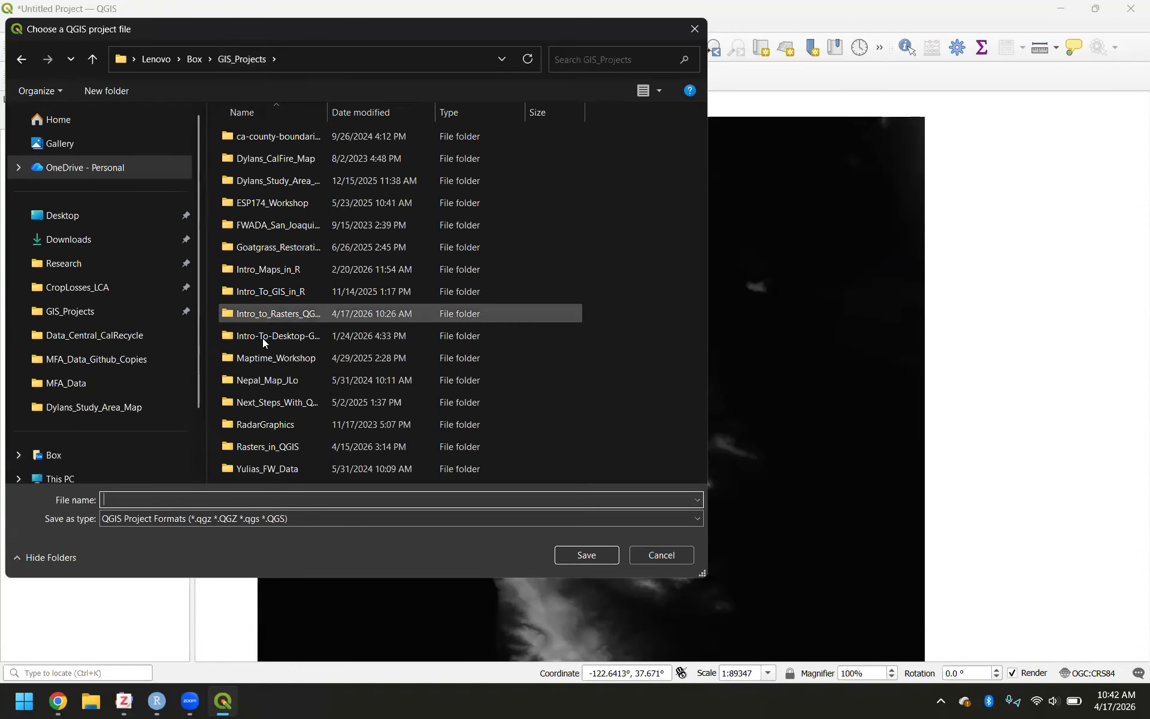
{"action": "double_click", "coordinate": [267, 314]}
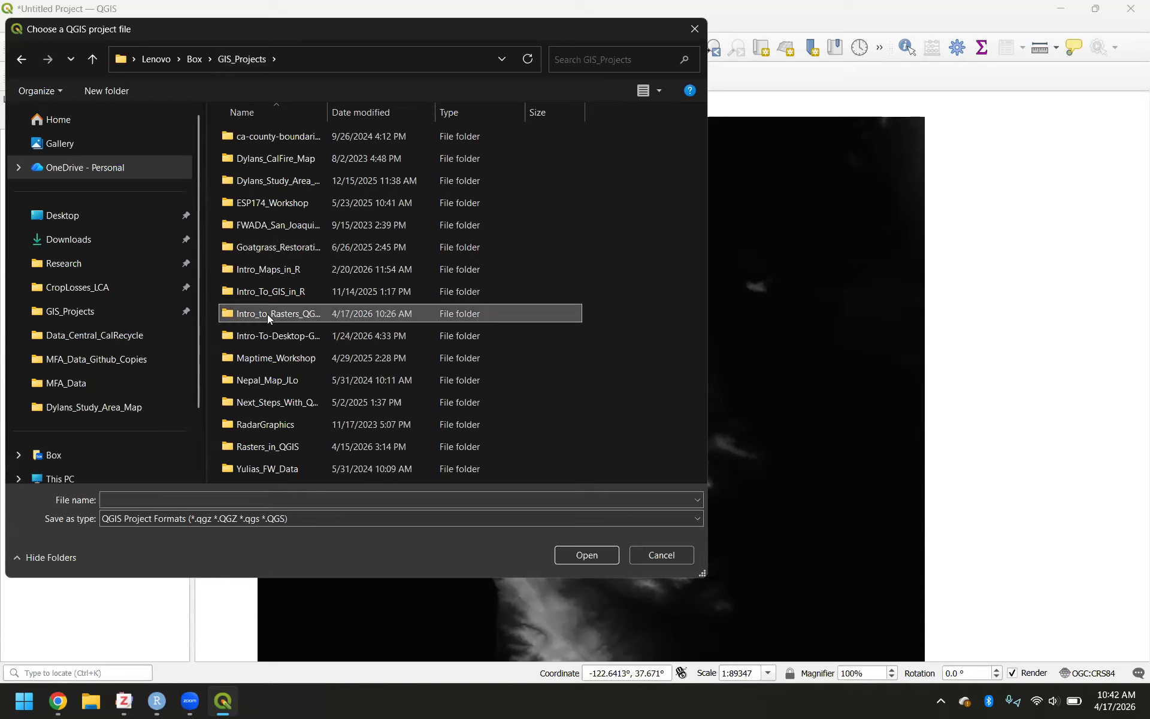
{"action": "left_click", "coordinate": [212, 499]}
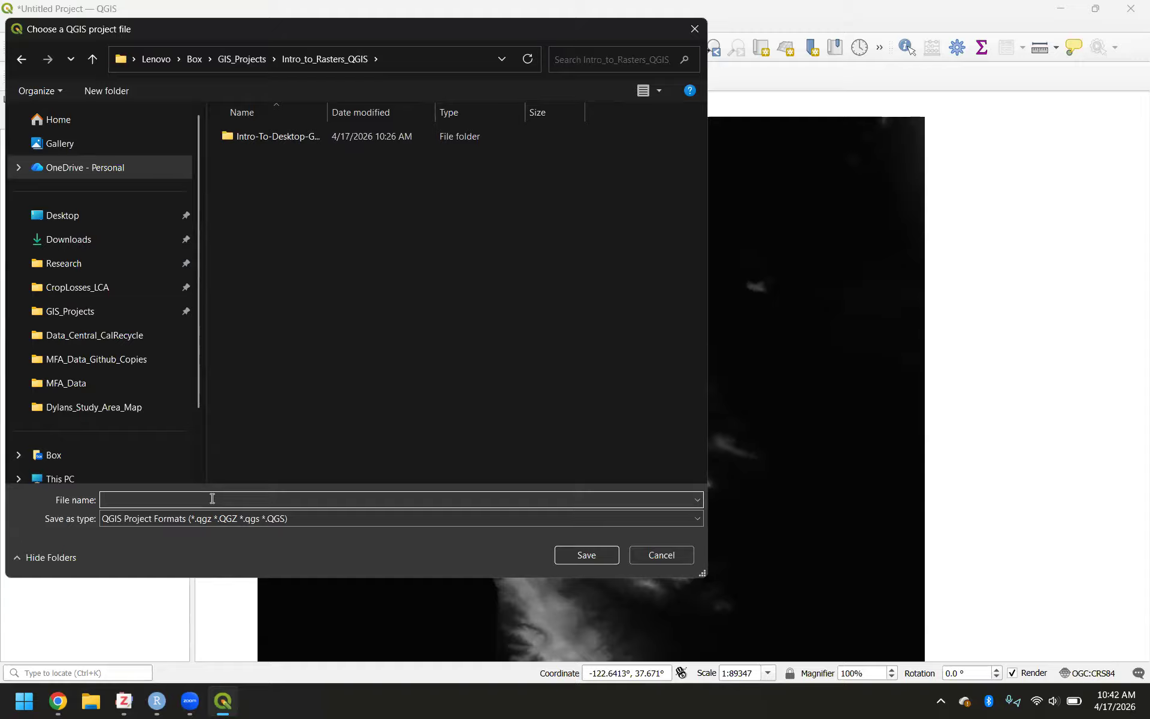
{"action": "type", "text": "In"}
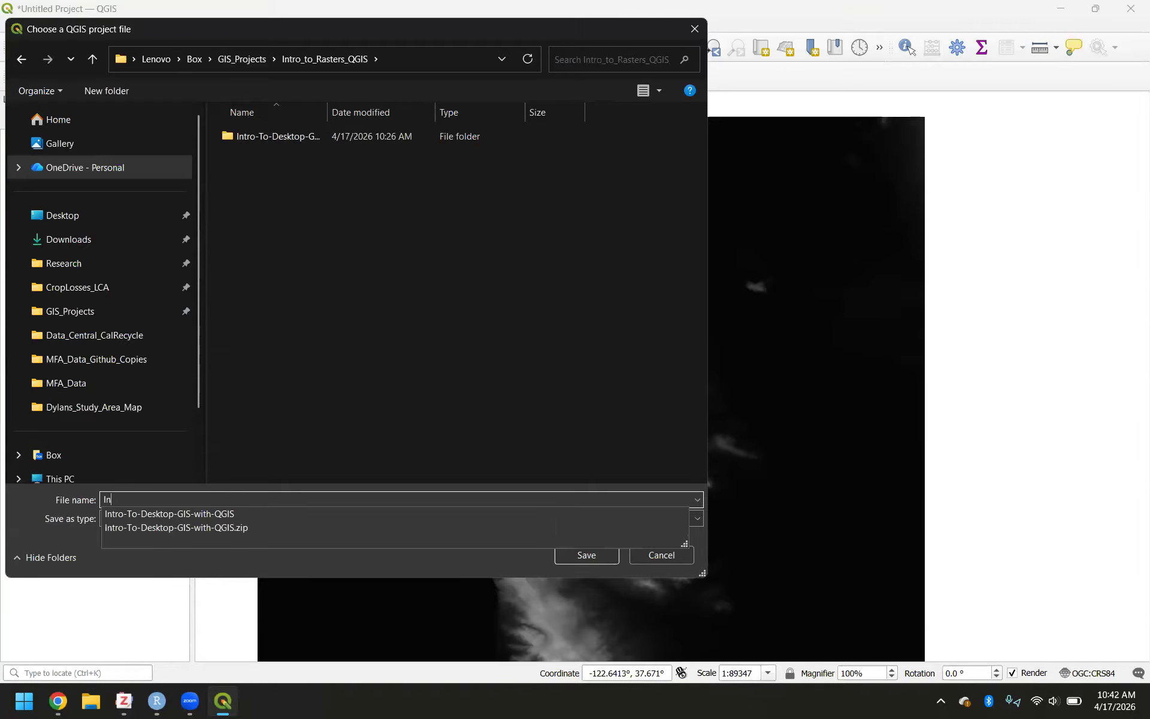
{"action": "type", "text": "tro_to"}
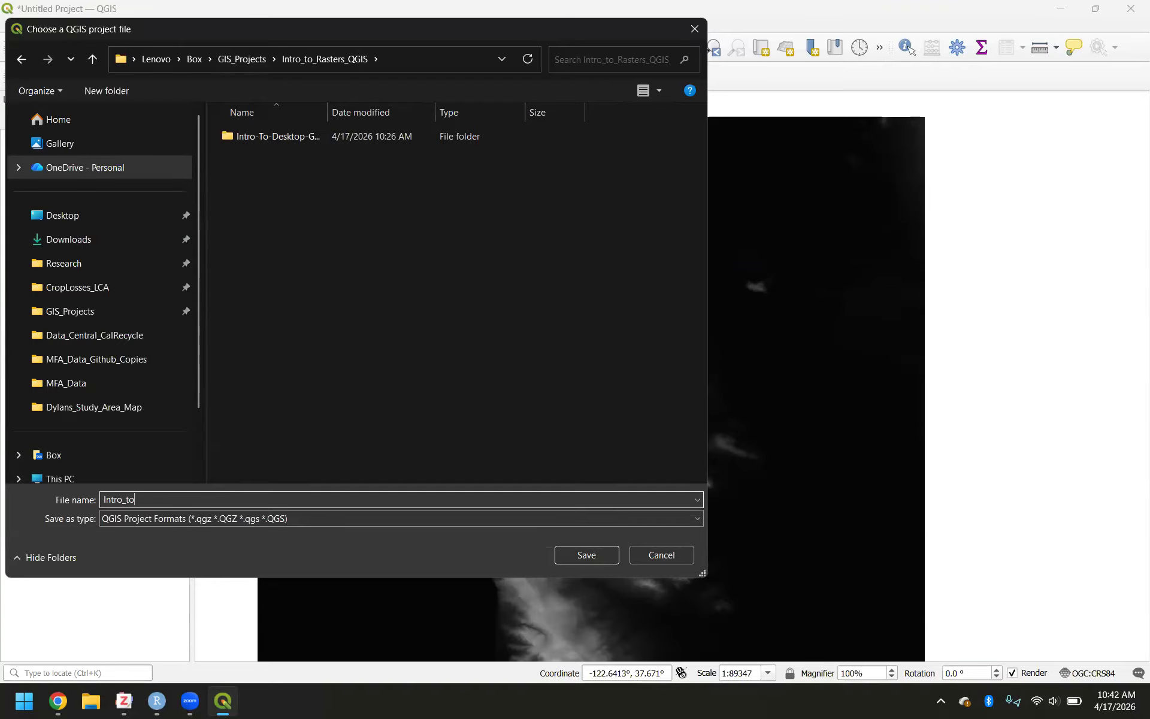
{"action": "type", "text": "_Rasters_In_QGIS"}
{"action": "left_click", "coordinate": [585, 554]}
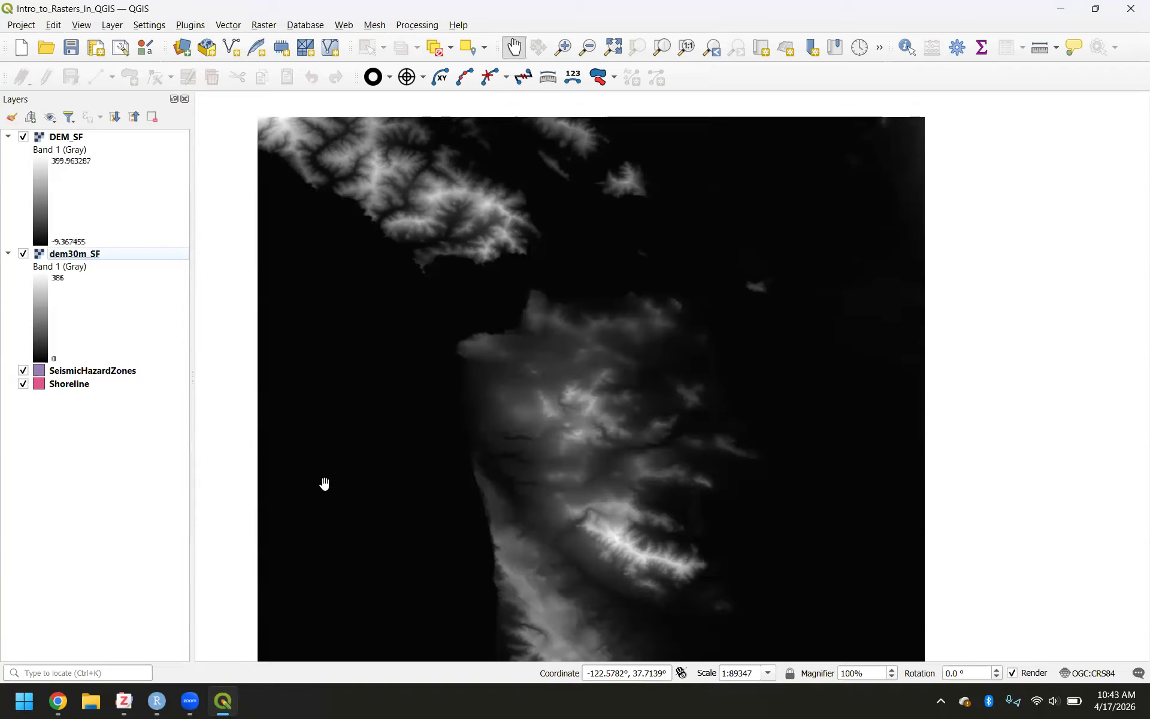
{"action": "left_click", "coordinate": [70, 48]}
Step: Switch to the workshop PDF in Chrome and read section 4.1 Raster Resolution on the 10m and 30m DEMs
{"action": "left_click", "coordinate": [58, 701]}
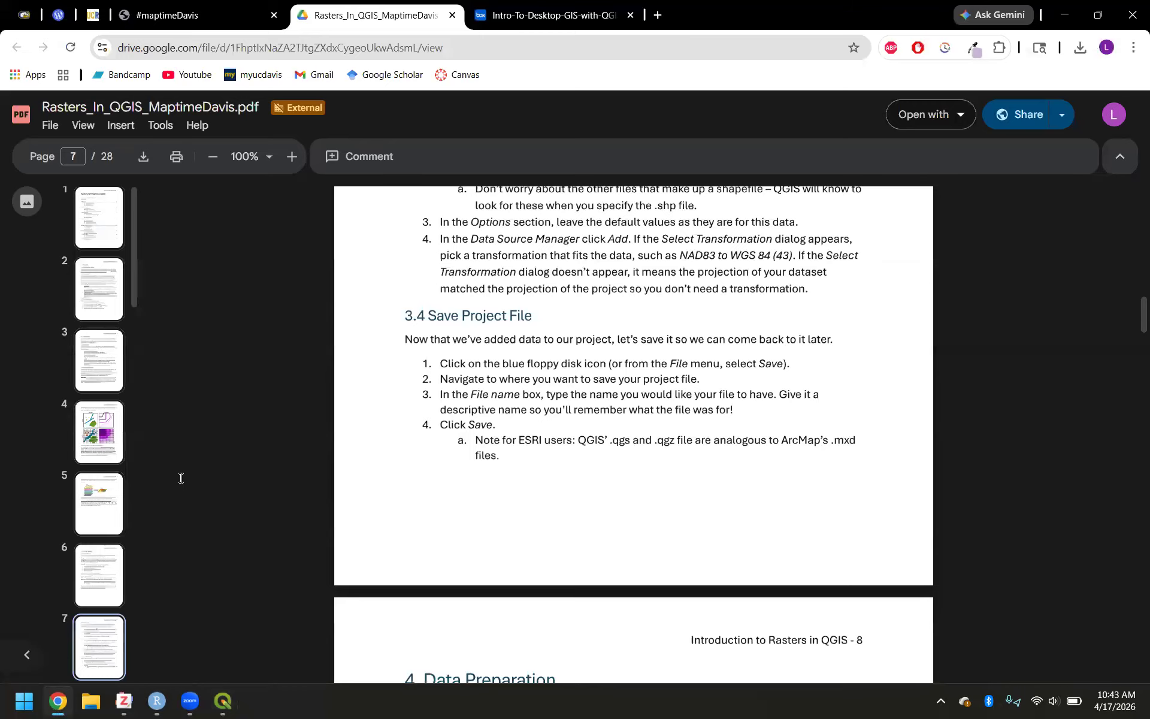
{"action": "scroll", "coordinate": [180, 477], "scroll_direction": "down", "scroll_amount": 6}
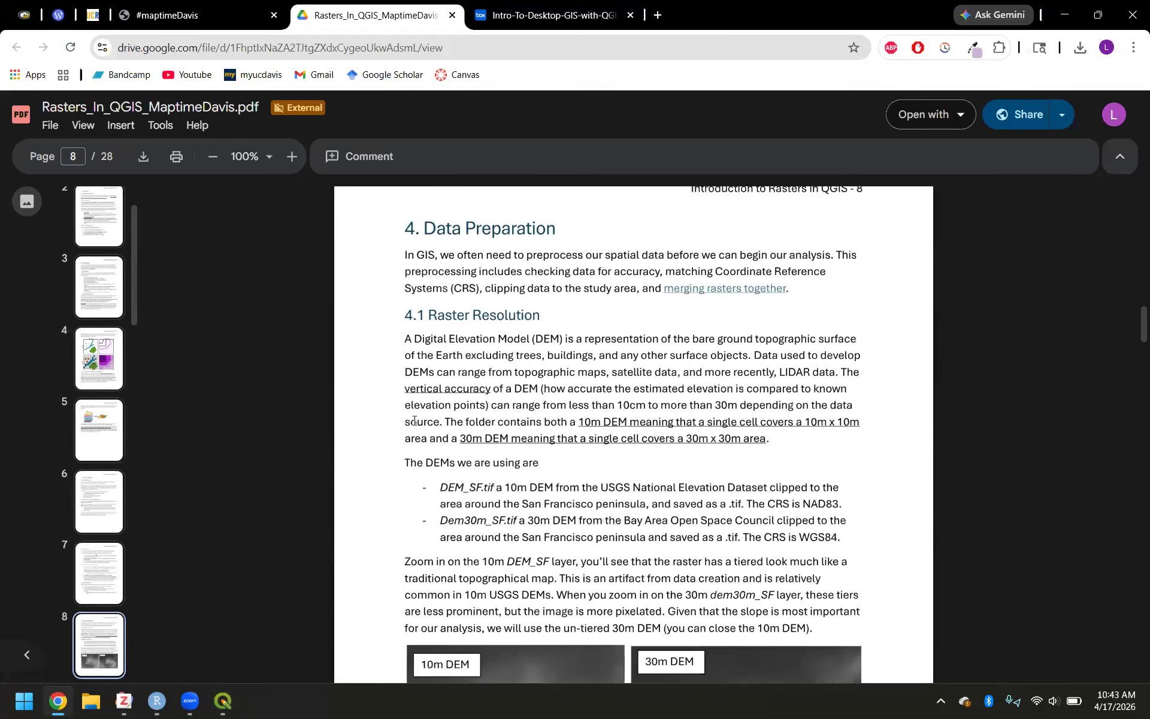
{"action": "scroll", "coordinate": [413, 421], "scroll_direction": "up", "scroll_amount": 1}
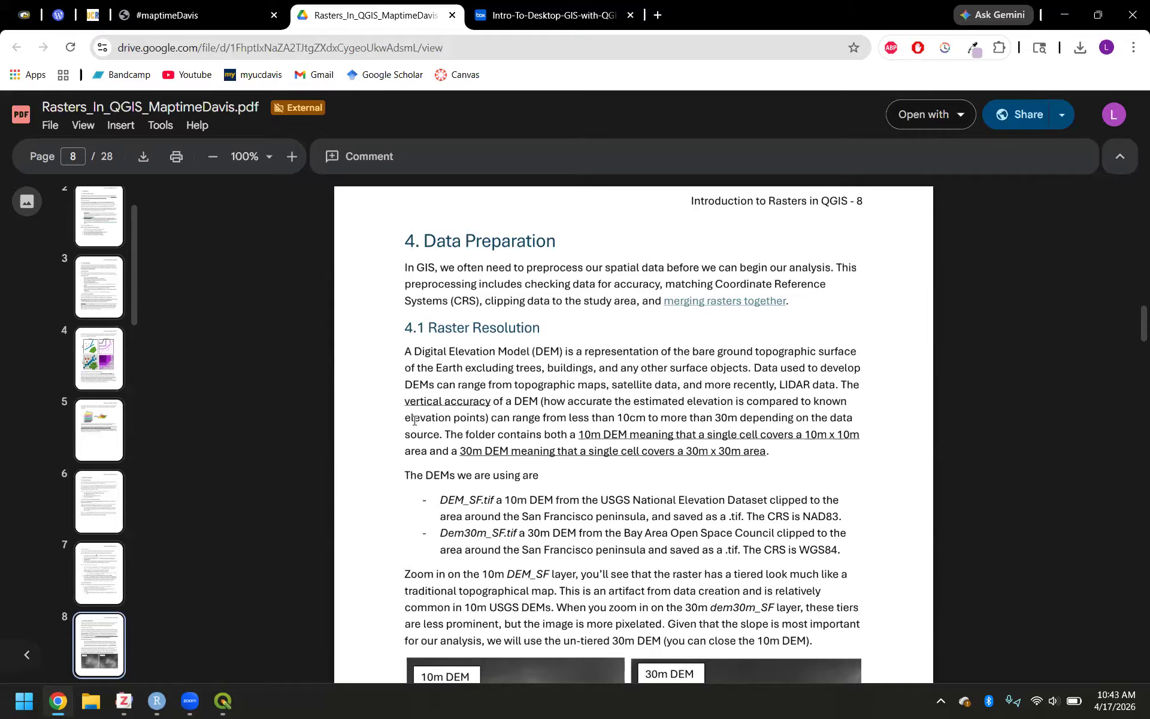
{"action": "scroll", "coordinate": [414, 420], "scroll_direction": "down", "scroll_amount": 5}
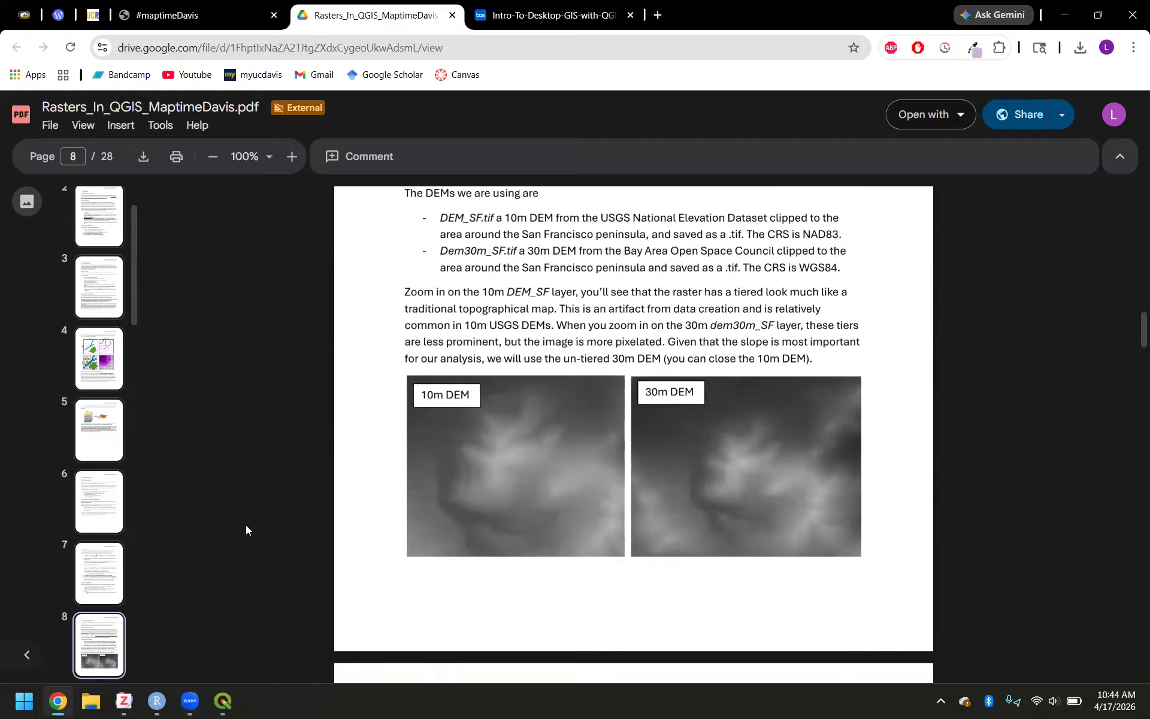
Step: Return to QGIS and examine the DEM_SF raster up close around the San Francisco hills for its tiered look
{"action": "mouse_move", "coordinate": [227, 702]}
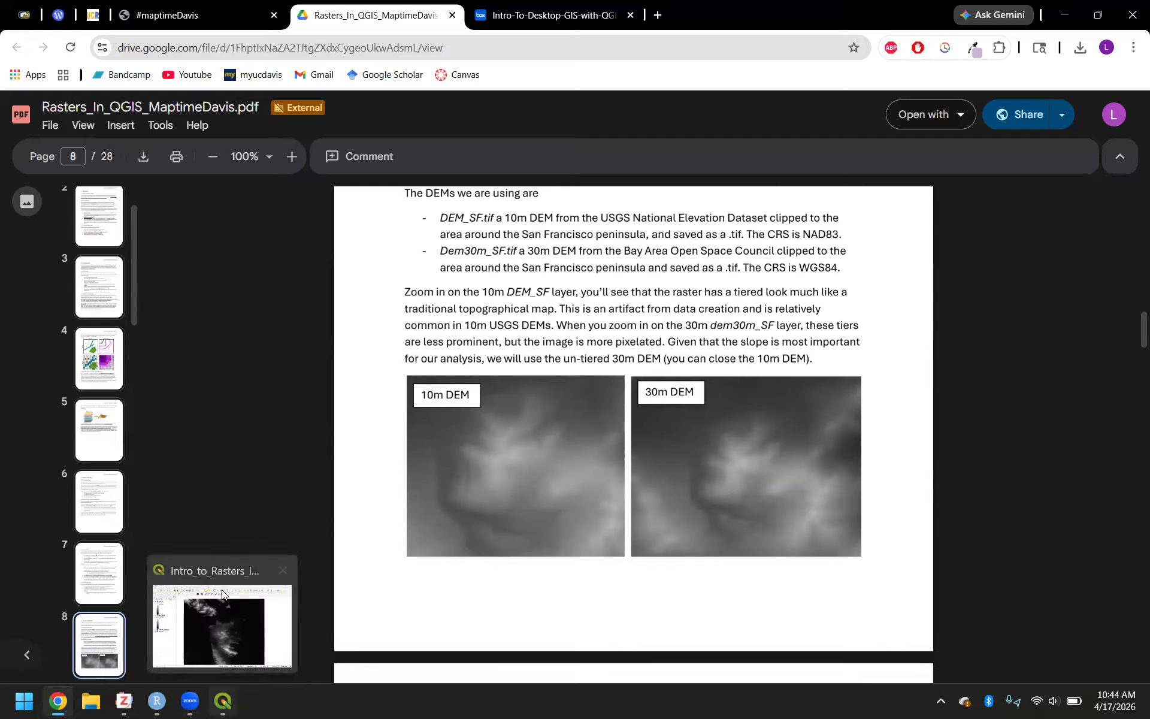
{"action": "left_click", "coordinate": [224, 591]}
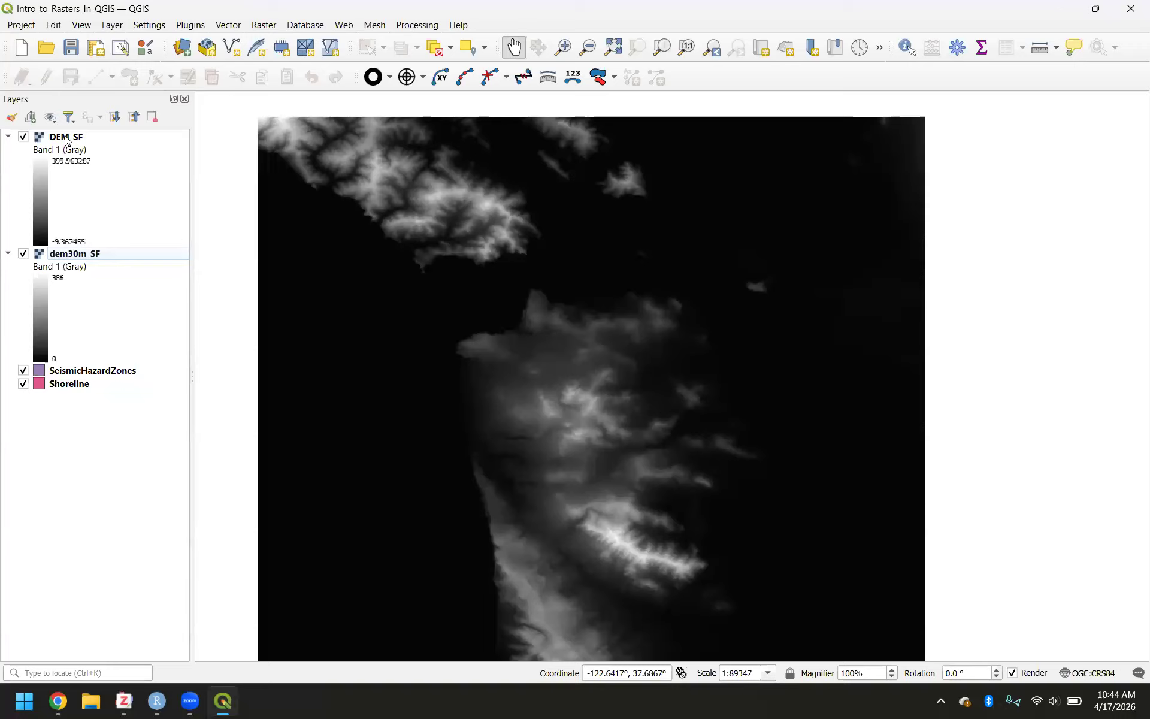
{"action": "left_click", "coordinate": [12, 139]}
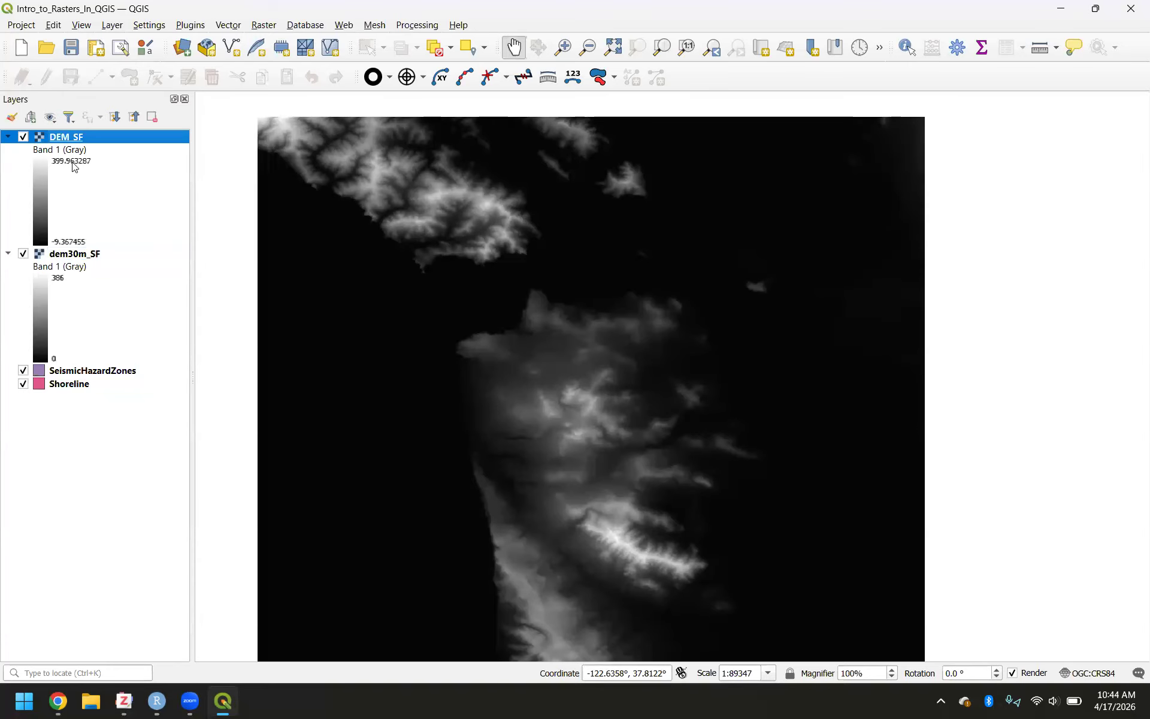
{"action": "scroll", "coordinate": [580, 464], "scroll_direction": "up", "scroll_amount": 3}
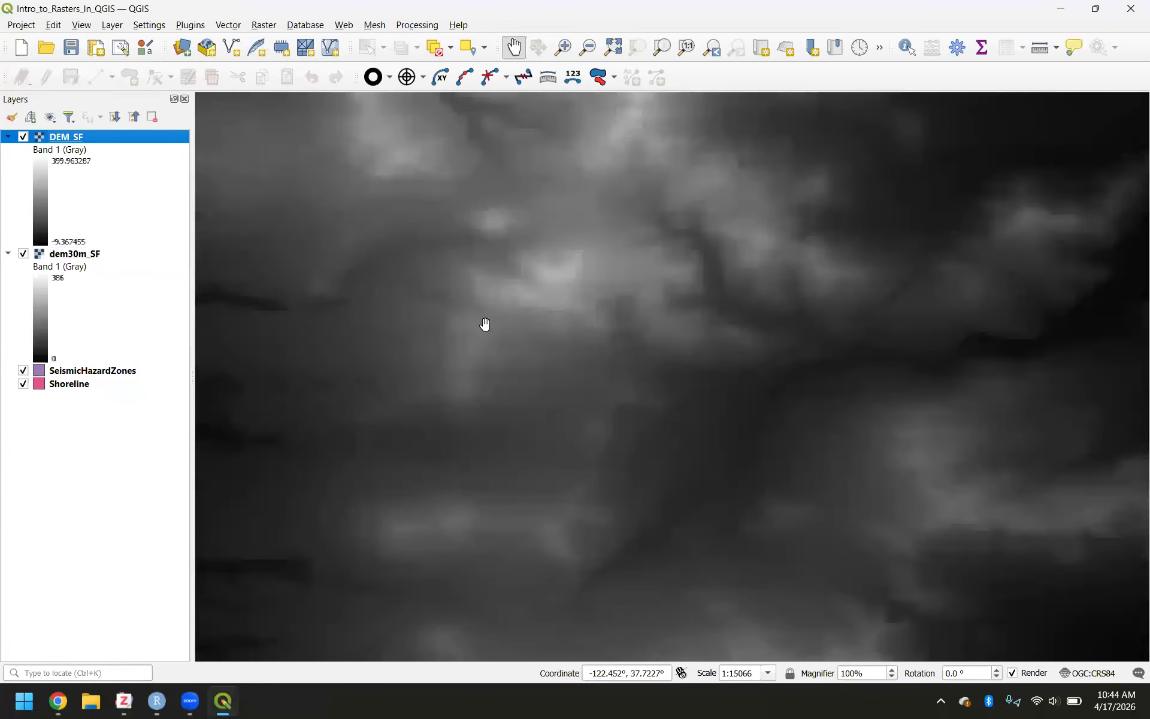
{"action": "scroll", "coordinate": [516, 416], "scroll_direction": "up", "scroll_amount": 1}
{"action": "left_click_drag", "start_coordinate": [516, 416], "coordinate": [493, 293]}
{"action": "left_click_drag", "start_coordinate": [555, 257], "coordinate": [555, 395]}
{"action": "left_click_drag", "start_coordinate": [538, 258], "coordinate": [598, 325]}
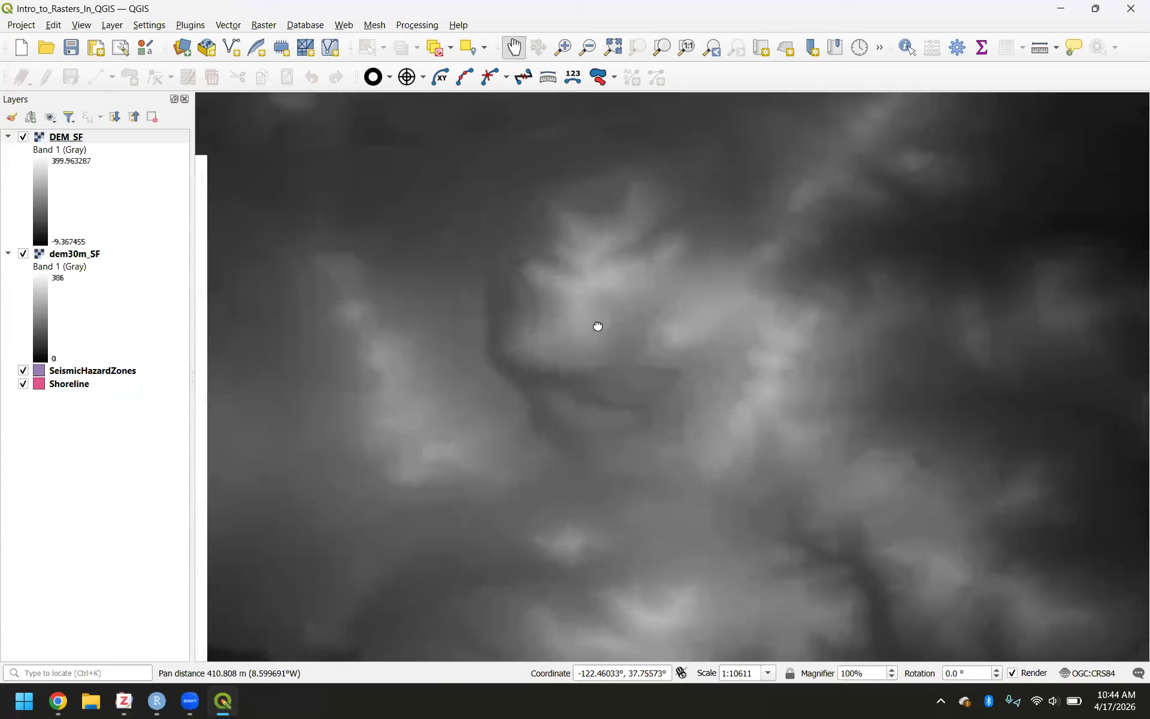
{"action": "scroll", "coordinate": [597, 324], "scroll_direction": "up", "scroll_amount": 1}
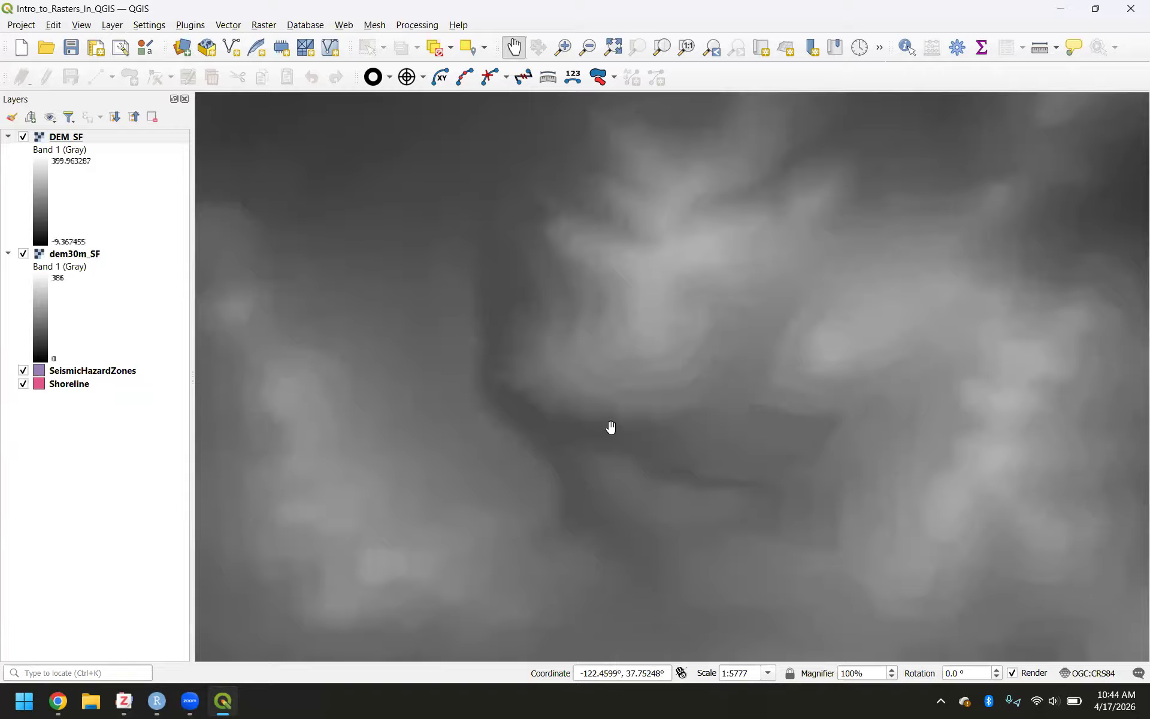
{"action": "scroll", "coordinate": [609, 381], "scroll_direction": "up", "scroll_amount": 2}
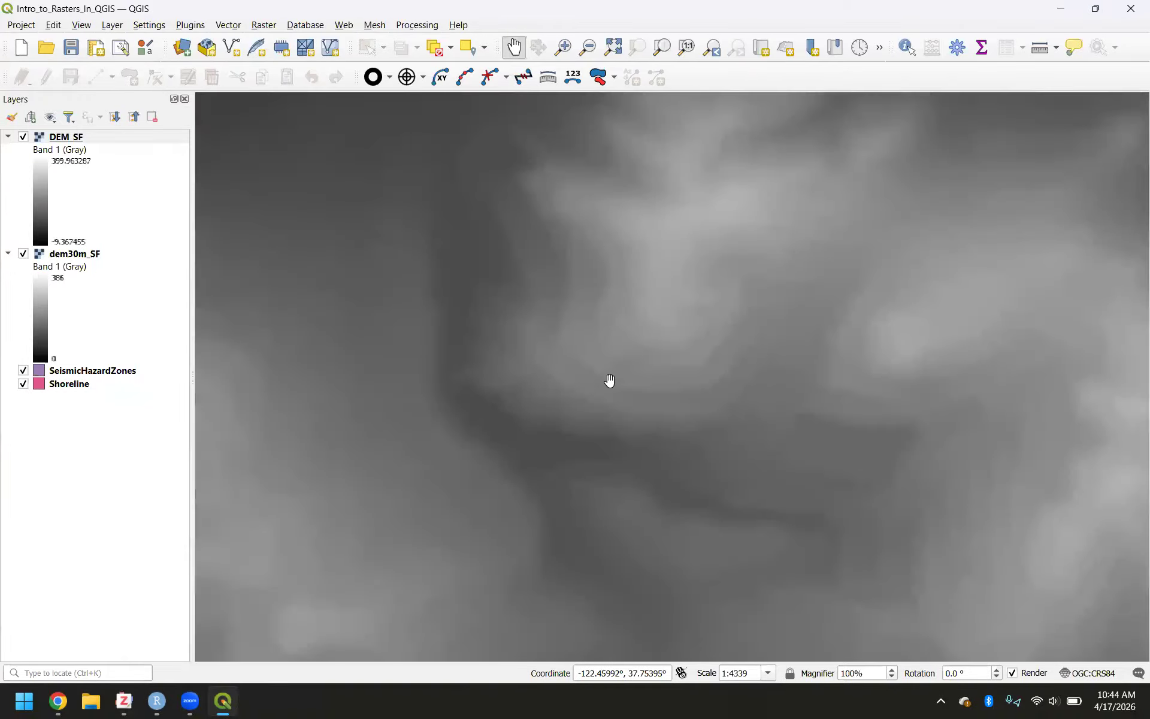
{"action": "scroll", "coordinate": [609, 381], "scroll_direction": "down", "scroll_amount": 2}
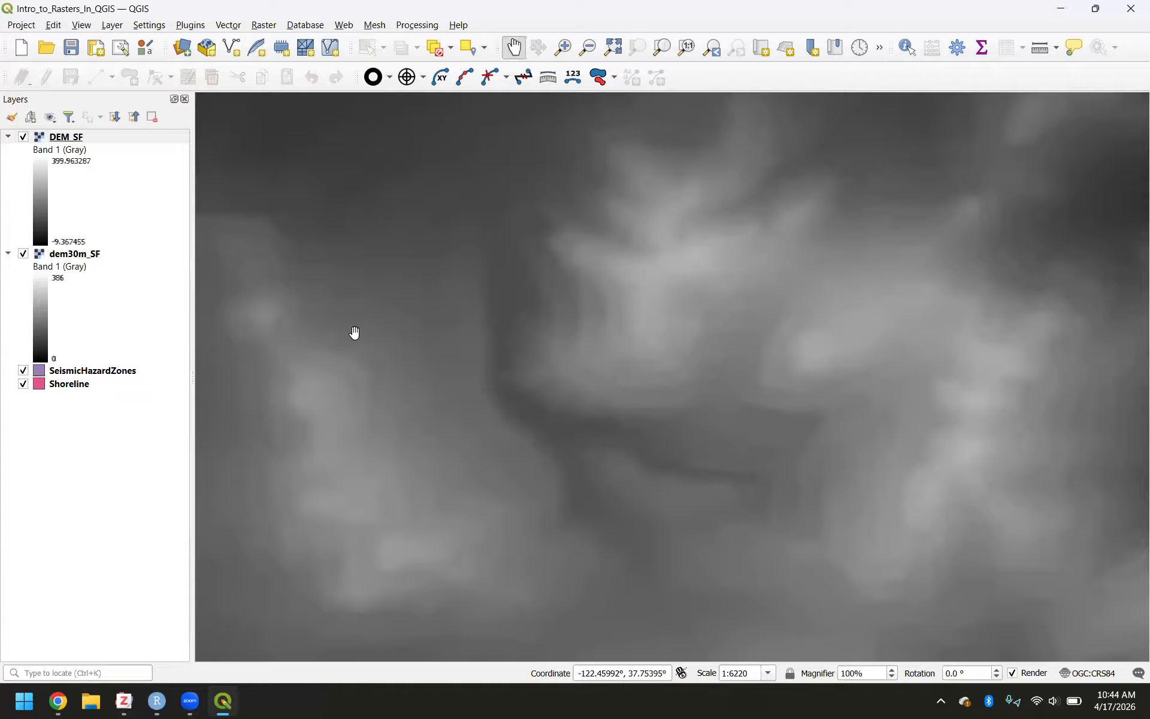
Step: Toggle DEM_SF off and on over the hills to compare its detail with the dem30m_SF raster beneath
{"action": "left_click", "coordinate": [24, 137]}
{"action": "left_click", "coordinate": [24, 138]}
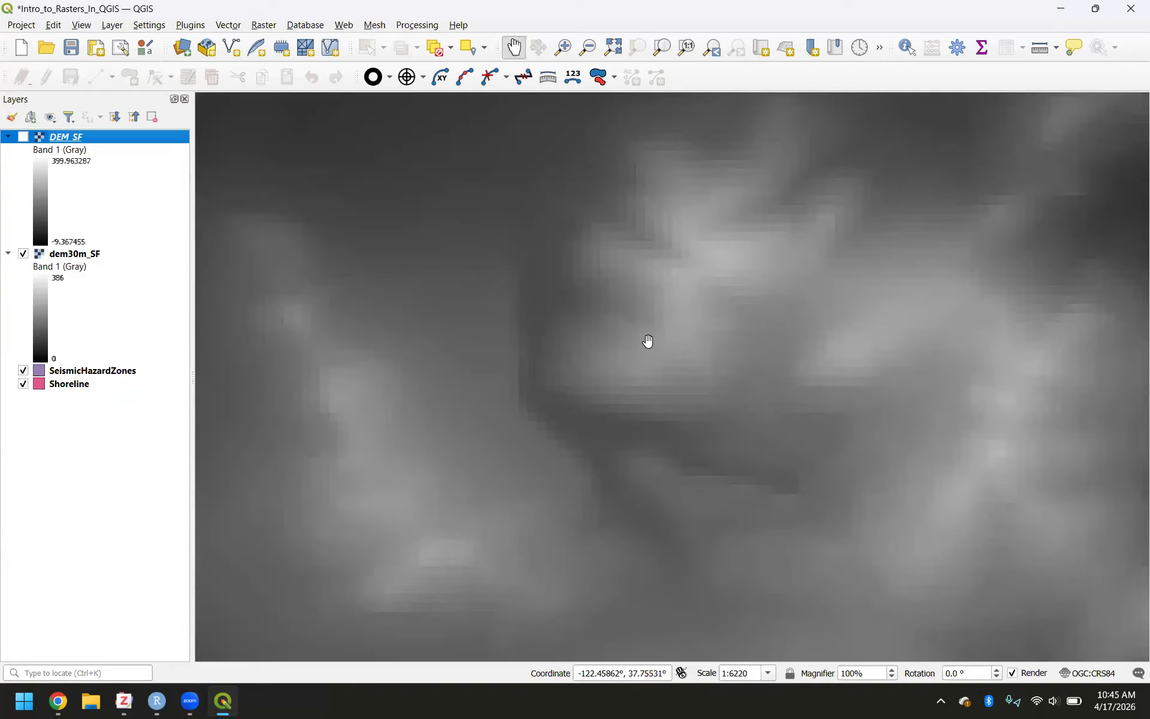
{"action": "left_click", "coordinate": [23, 137]}
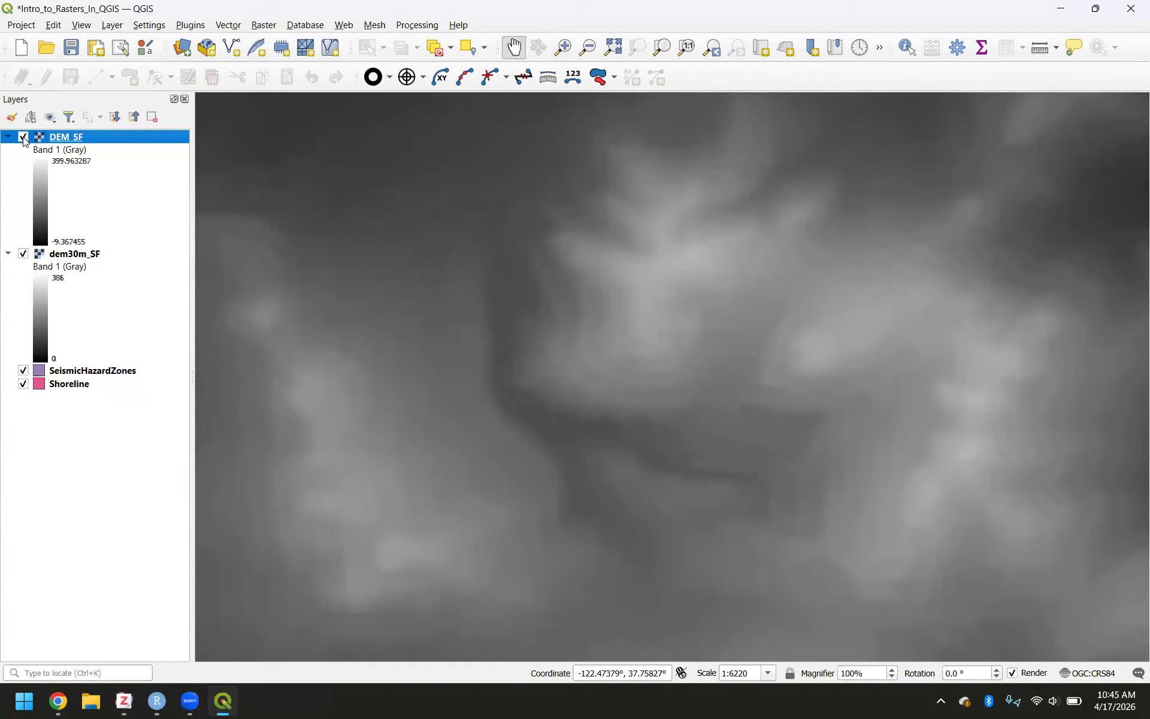
{"action": "left_click", "coordinate": [23, 137]}
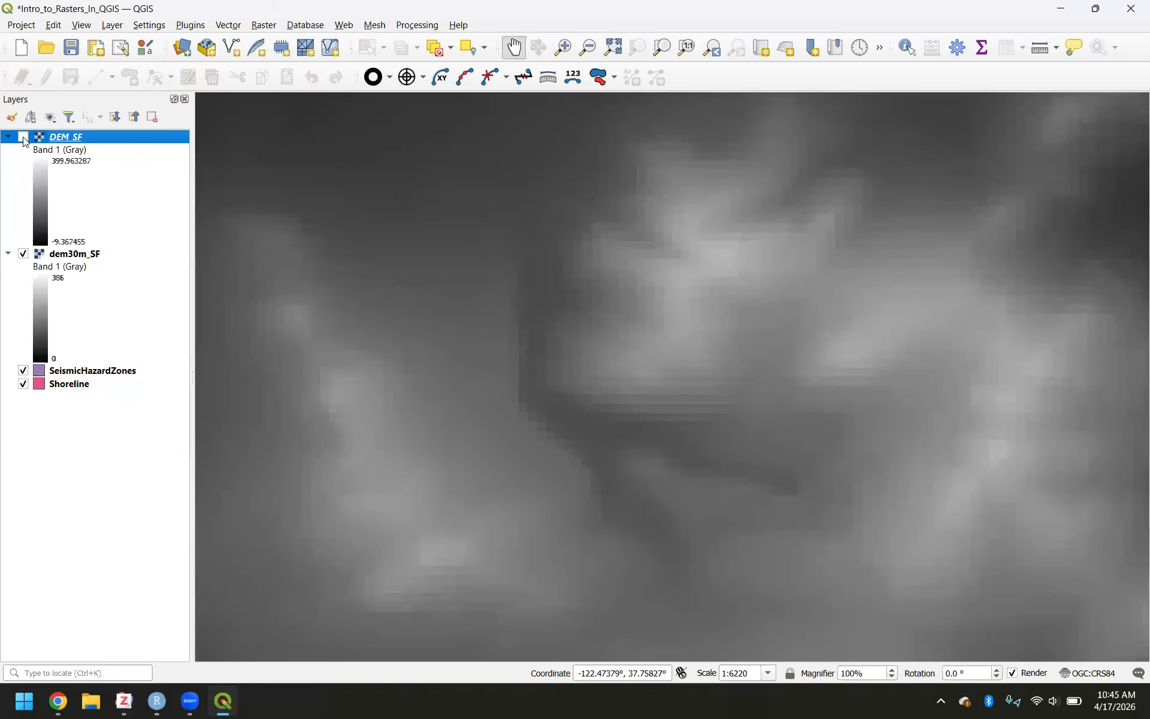
{"action": "scroll", "coordinate": [338, 297], "scroll_direction": "down", "scroll_amount": 1}
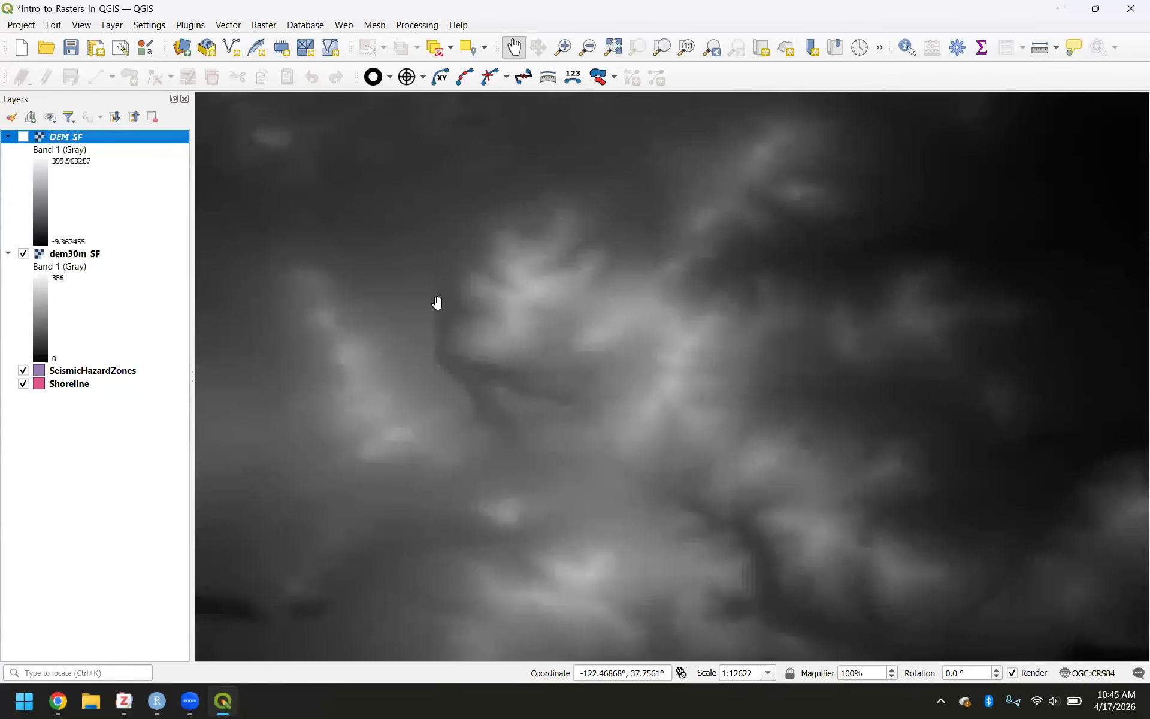
{"action": "left_click_drag", "start_coordinate": [467, 304], "coordinate": [577, 358]}
{"action": "scroll", "coordinate": [491, 324], "scroll_direction": "up", "scroll_amount": 1}
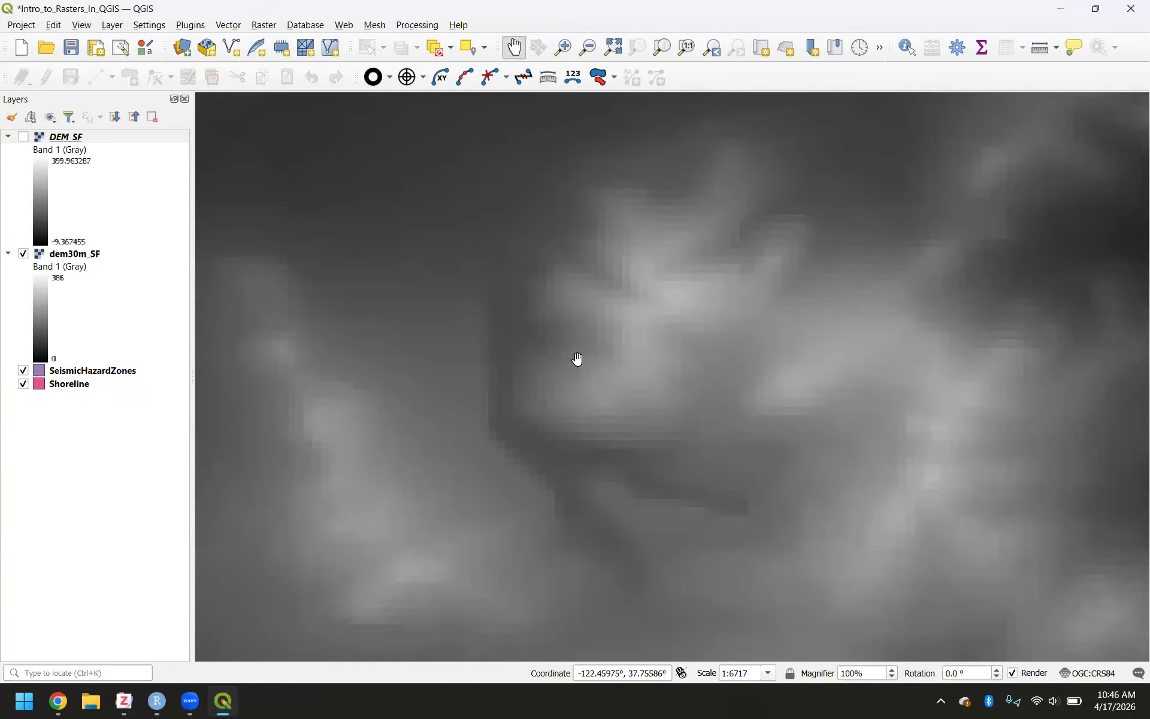
{"action": "left_click", "coordinate": [20, 139]}
{"action": "left_click", "coordinate": [22, 137]}
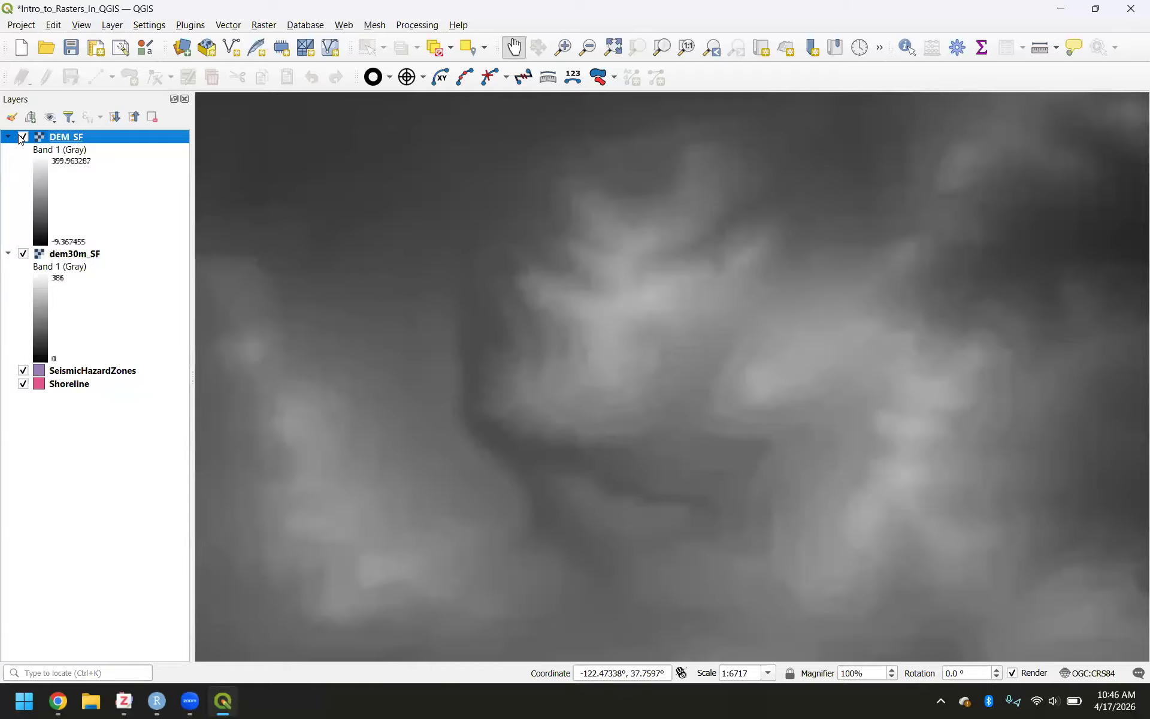
{"action": "left_click", "coordinate": [22, 137]}
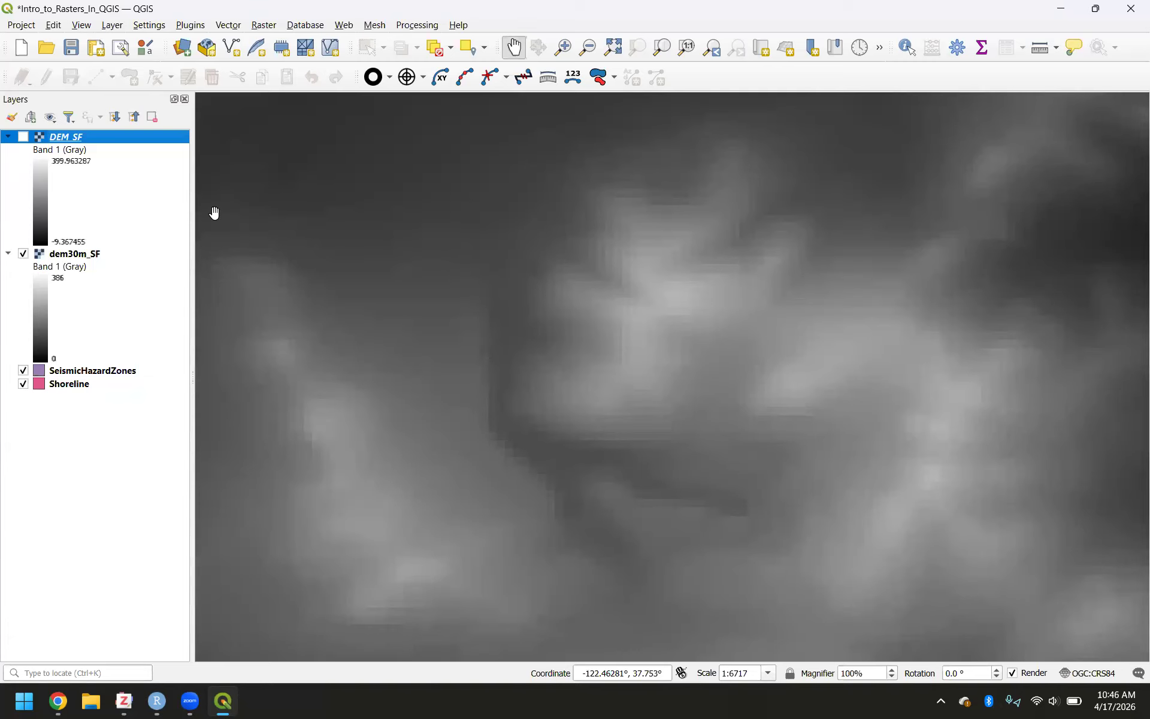
Step: Remove the DEM_SF layer from the project and bring the full dem30m_SF extent into view
{"action": "right_click", "coordinate": [67, 140]}
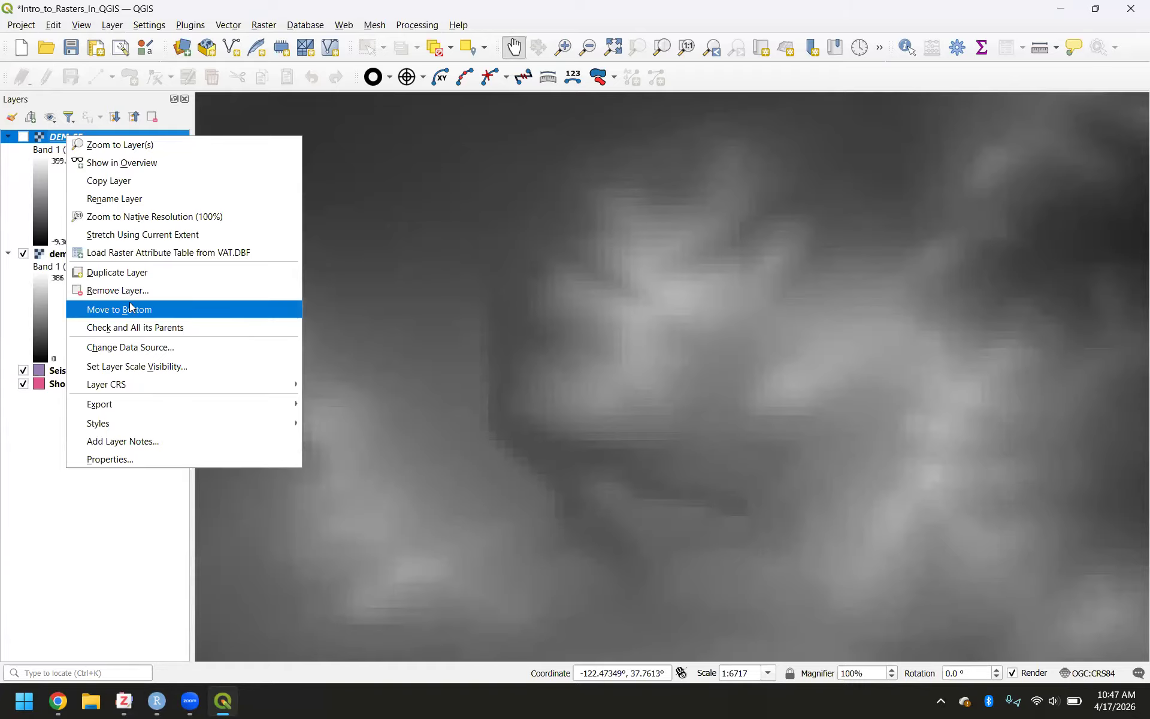
{"action": "left_click", "coordinate": [121, 291]}
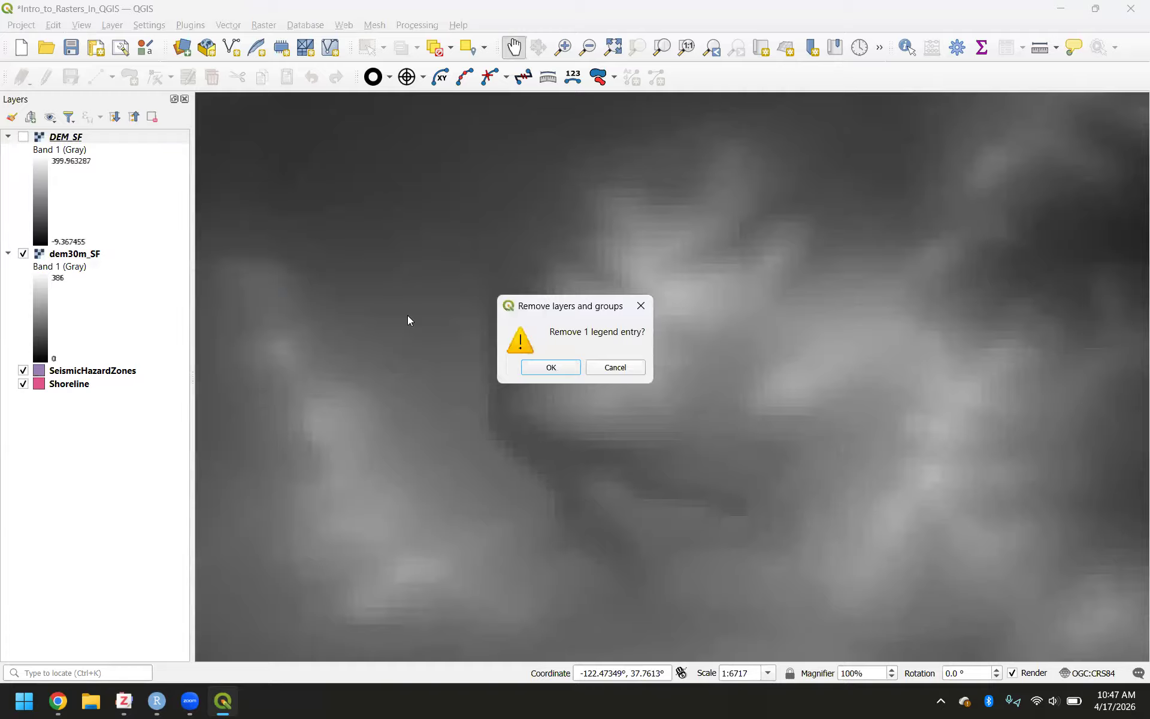
{"action": "left_click", "coordinate": [546, 367]}
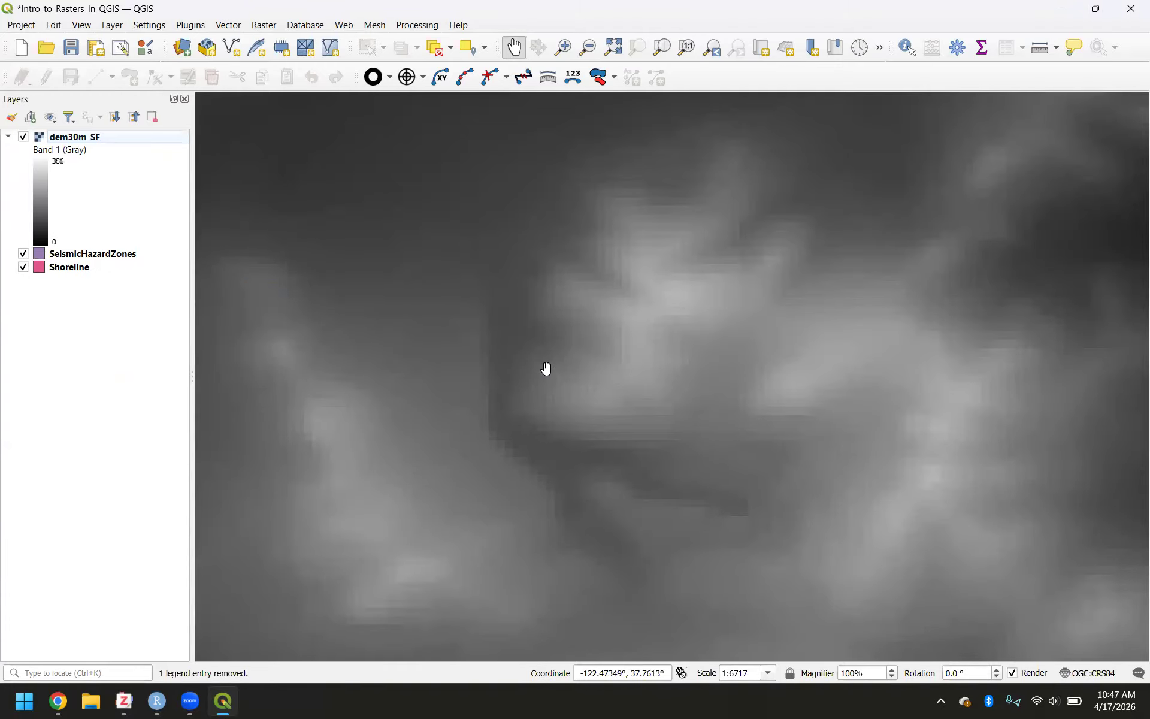
{"action": "scroll", "coordinate": [546, 368], "scroll_direction": "down", "scroll_amount": 4}
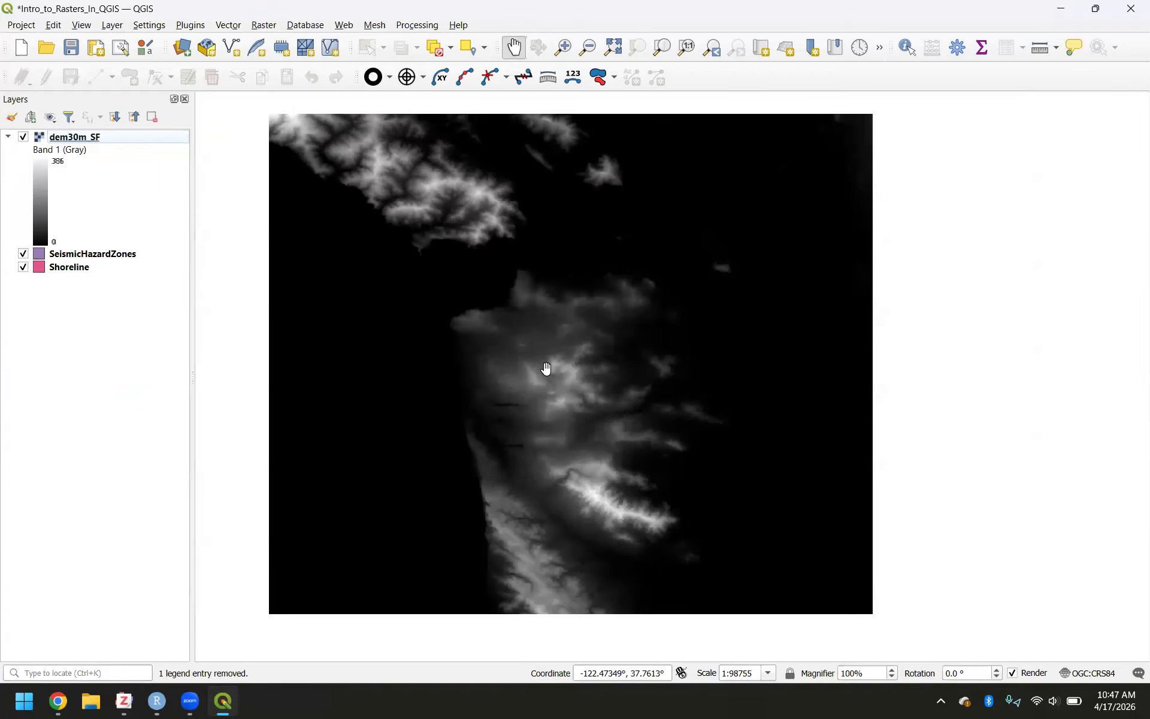
{"action": "scroll", "coordinate": [546, 368], "scroll_direction": "down", "scroll_amount": 1}
{"action": "left_click_drag", "start_coordinate": [515, 350], "coordinate": [543, 363]}
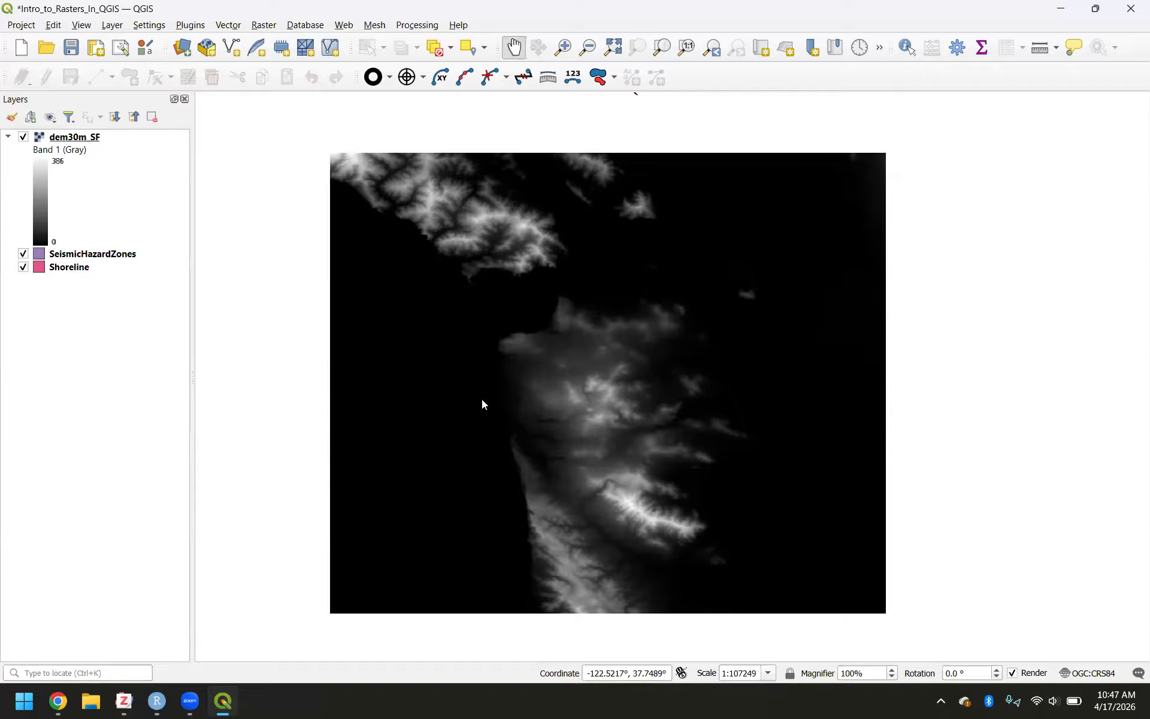
Step: Switch to the workshop PDF in Chrome and read on through section 4.2 Warp (Reproject)
{"action": "left_click", "coordinate": [58, 701]}
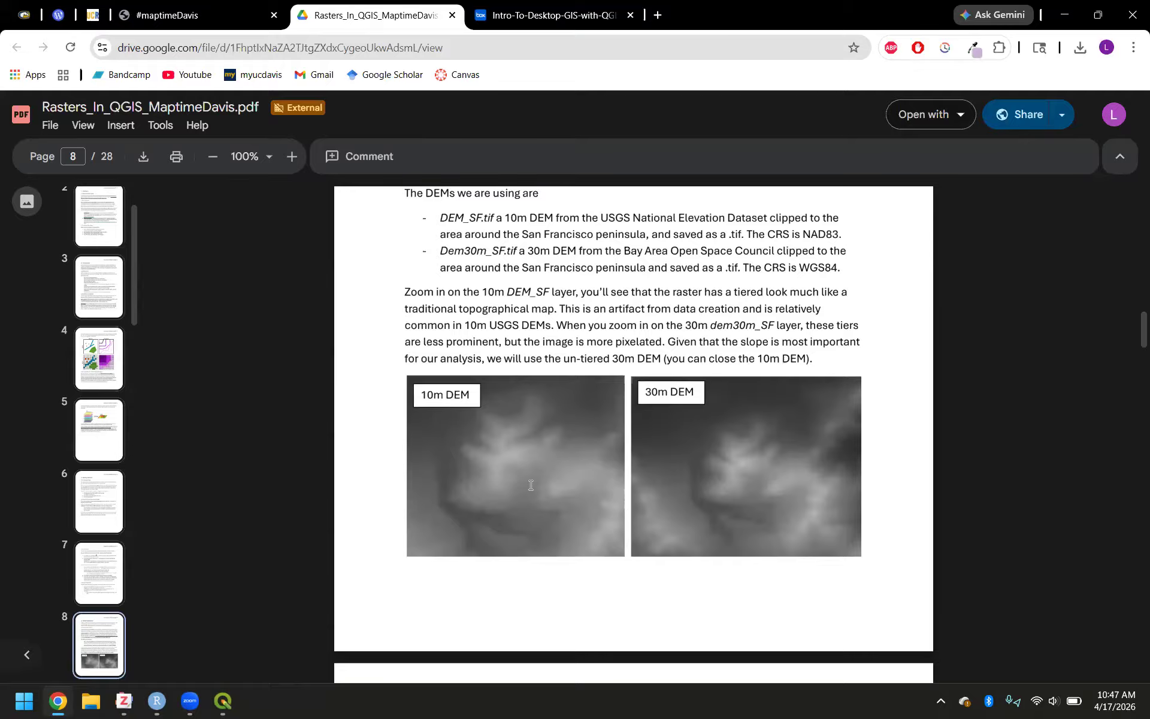
{"action": "scroll", "coordinate": [530, 485], "scroll_direction": "down", "scroll_amount": 6}
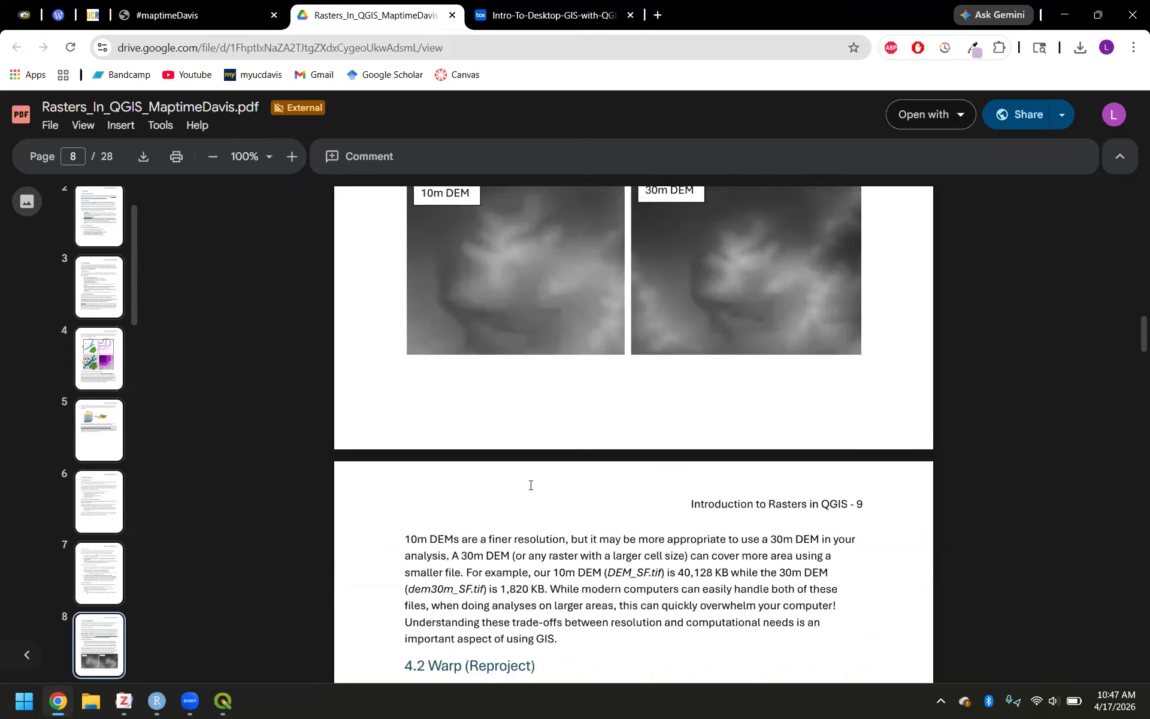
{"action": "scroll", "coordinate": [530, 485], "scroll_direction": "down", "scroll_amount": 5}
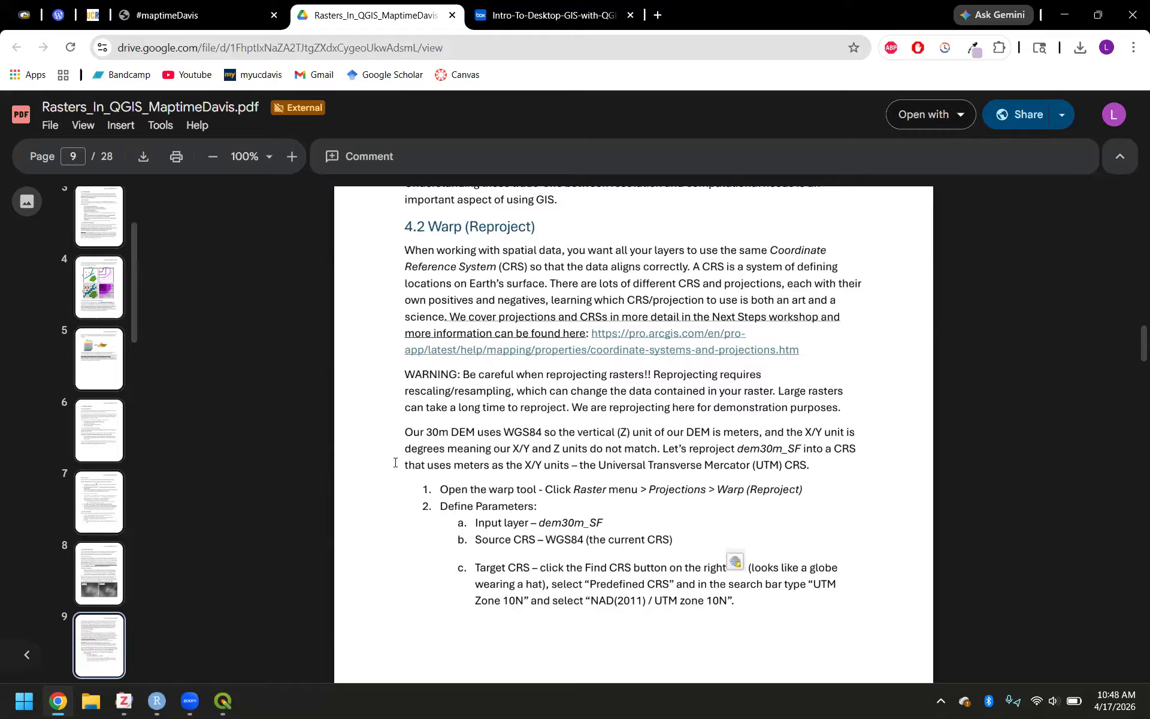
Step: Look over the linked ArcGIS Pro page on coordinate systems, and read the workshop PDF's Warp (Reproject) explanation and instructions
{"action": "left_click", "coordinate": [673, 338]}
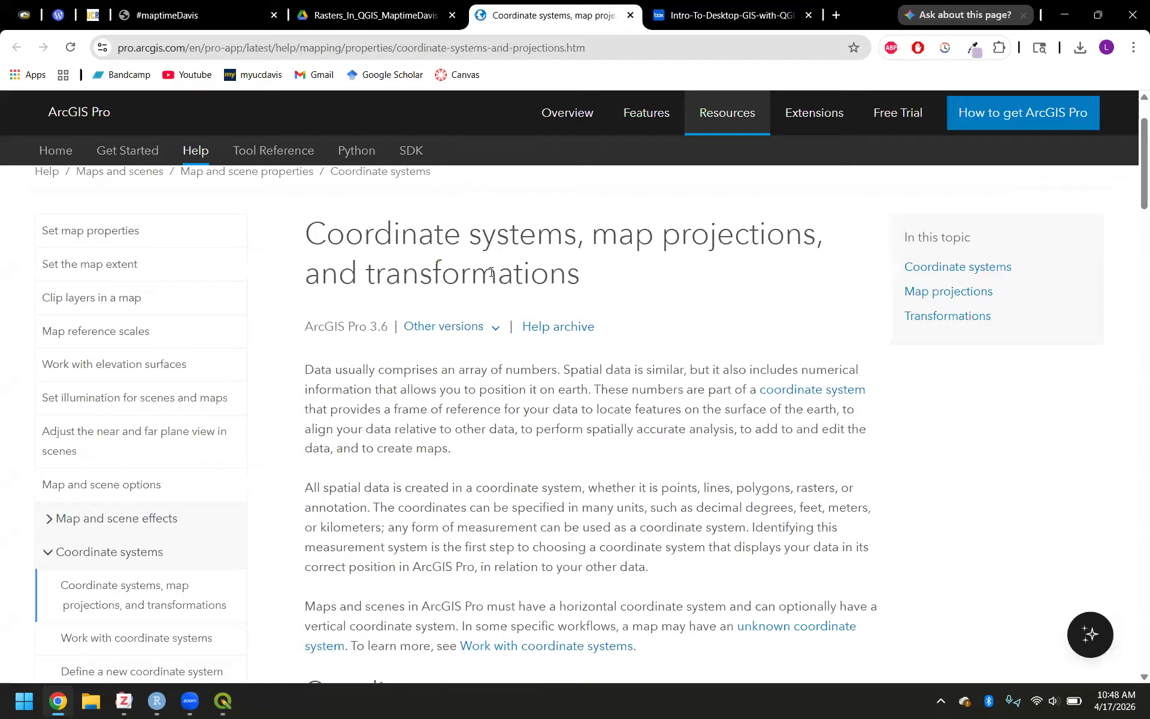
{"action": "left_click", "coordinate": [353, 22]}
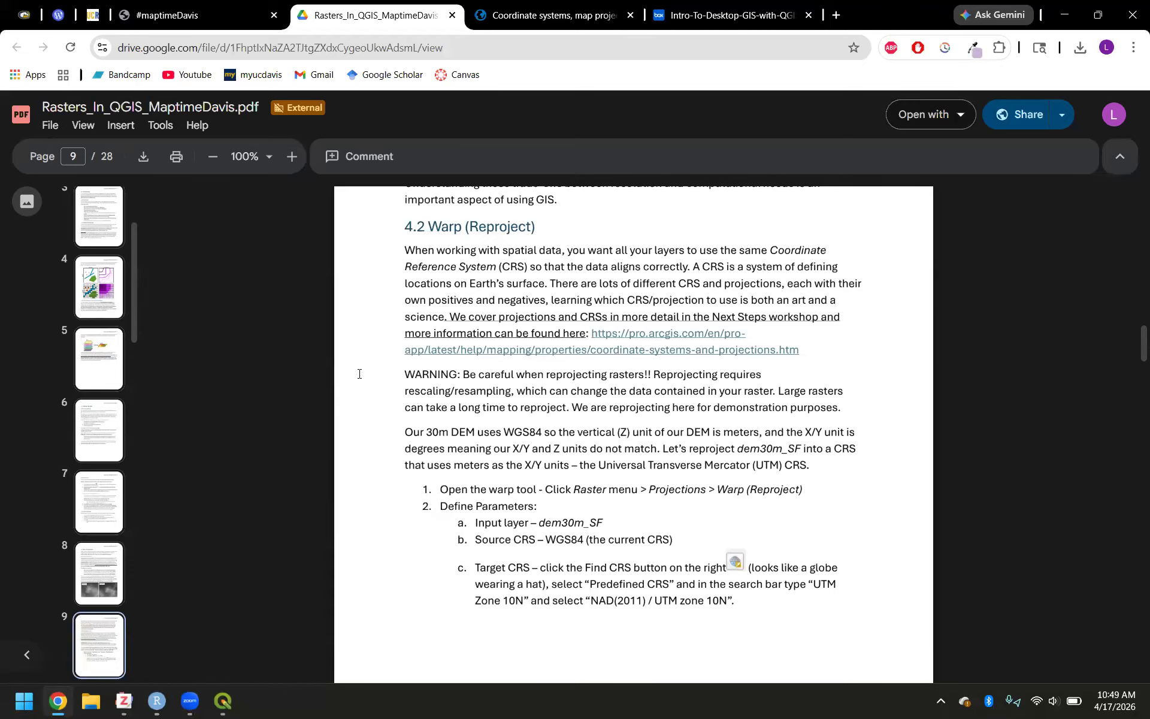
{"action": "left_click_drag", "start_coordinate": [502, 433], "coordinate": [570, 440]}
{"action": "left_click_drag", "start_coordinate": [583, 439], "coordinate": [742, 436]}
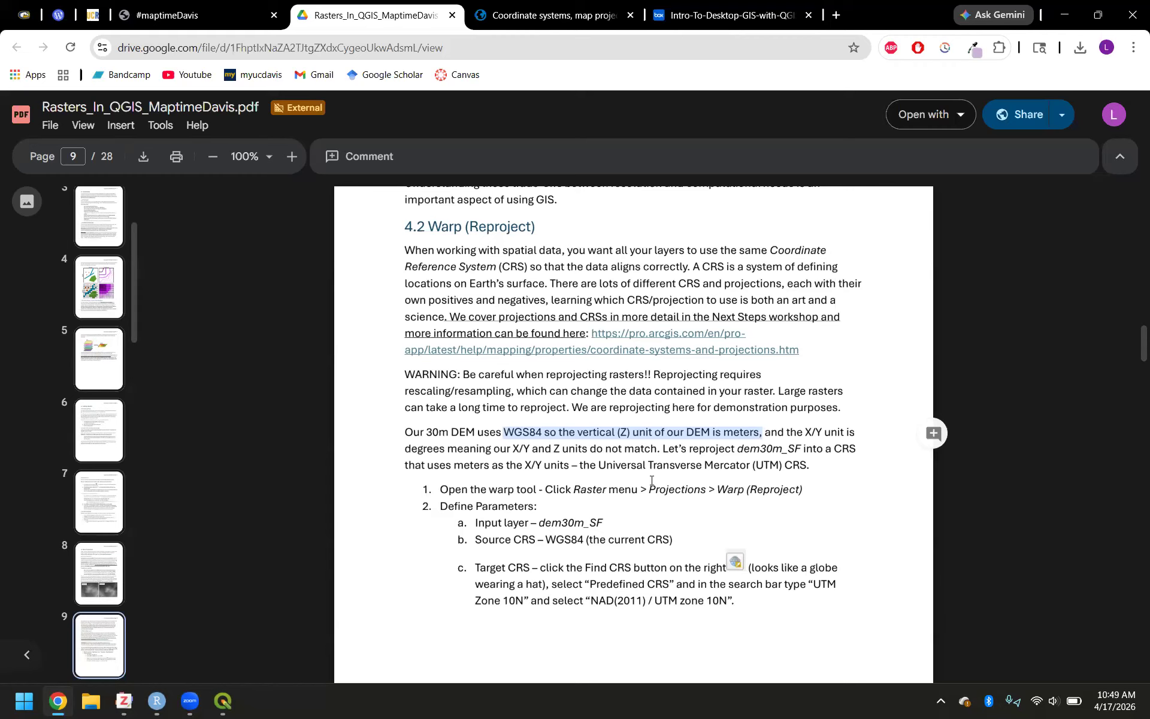
{"action": "scroll", "coordinate": [650, 476], "scroll_direction": "down", "scroll_amount": 2}
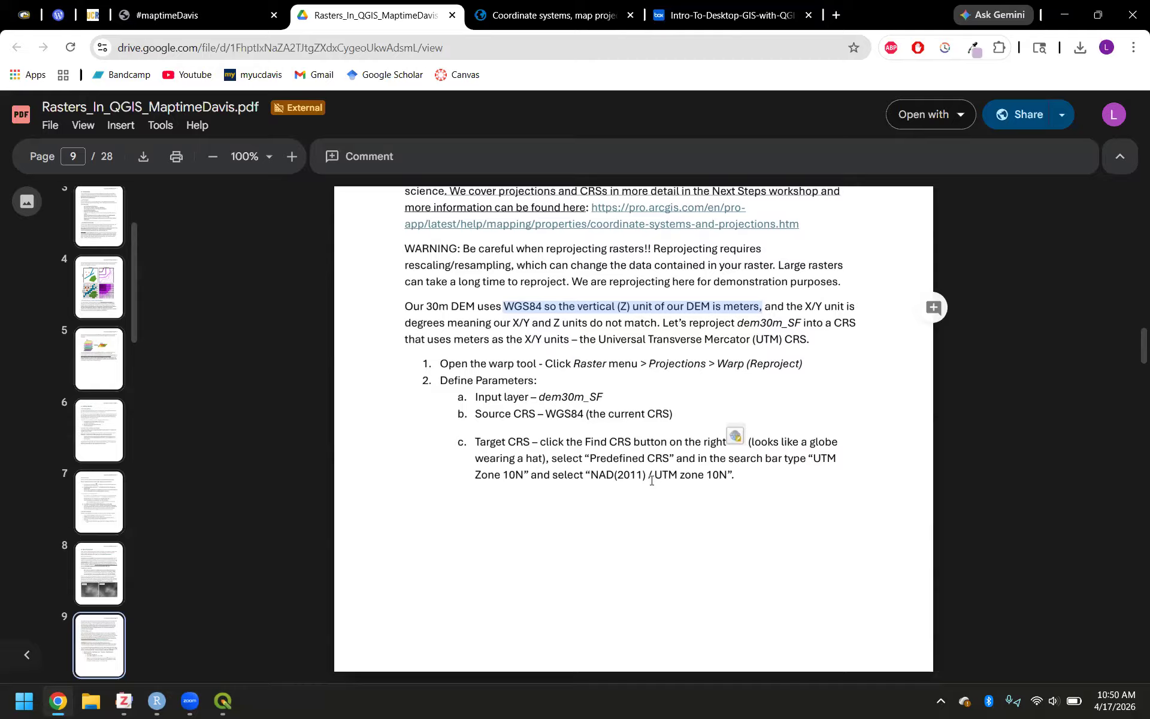
{"action": "scroll", "coordinate": [444, 358], "scroll_direction": "up", "scroll_amount": 2}
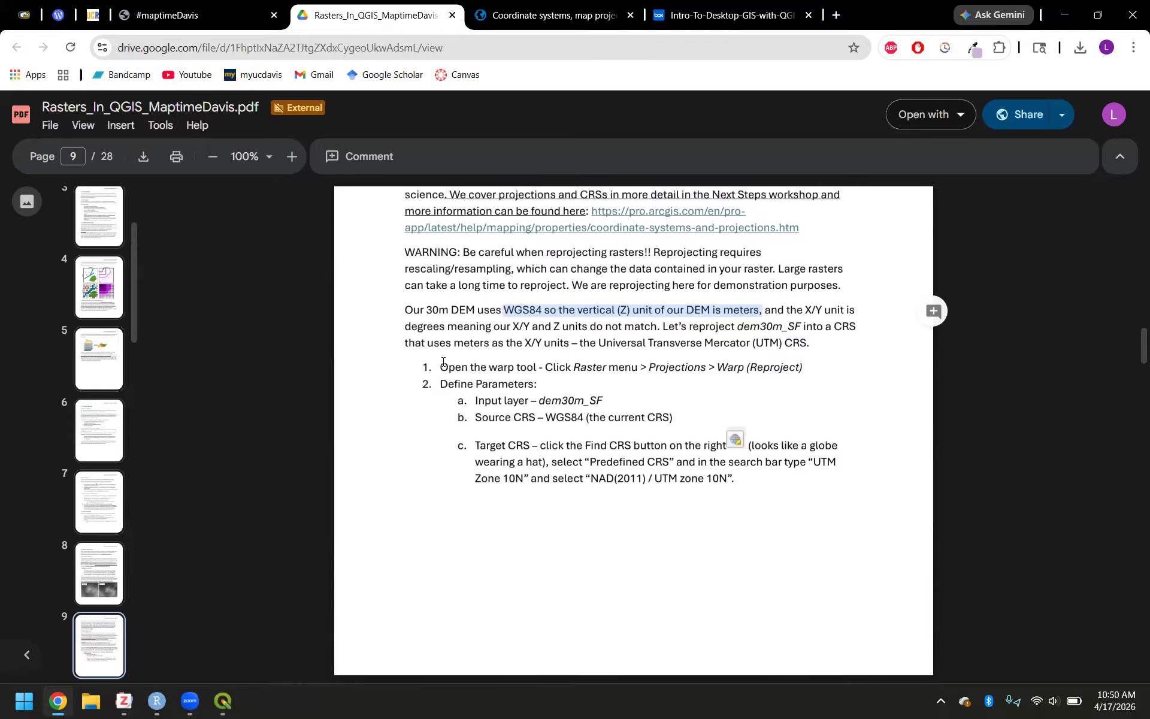
{"action": "scroll", "coordinate": [443, 361], "scroll_direction": "down", "scroll_amount": 1}
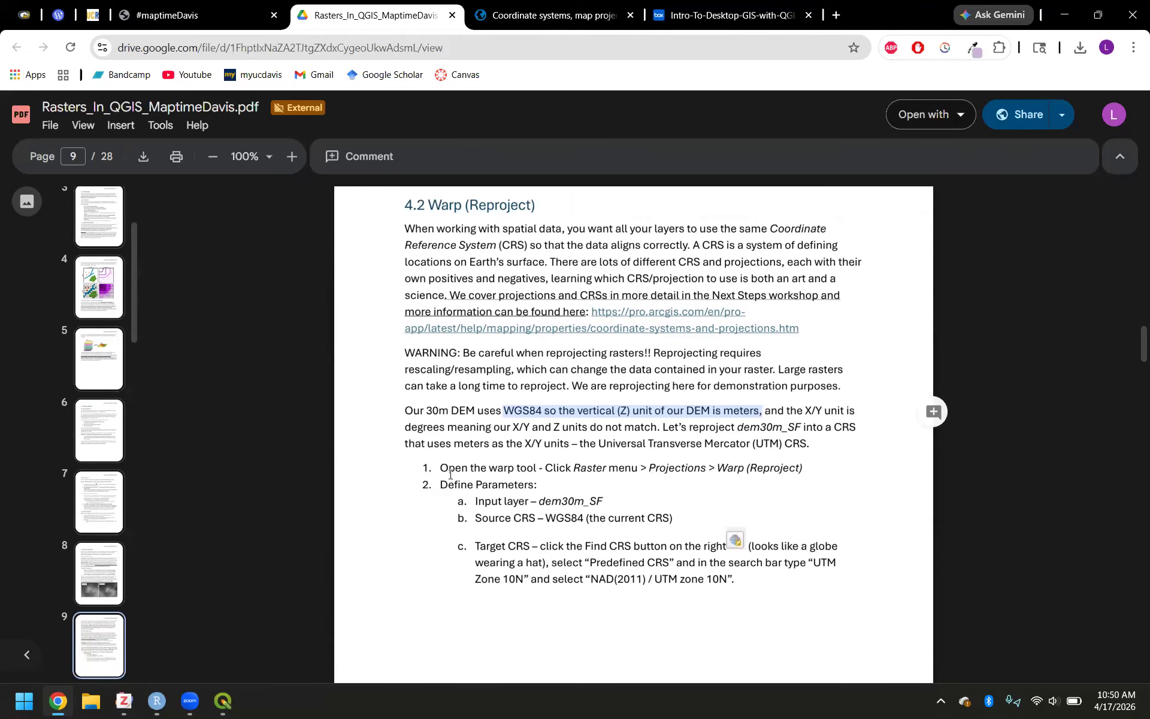
{"action": "left_click_drag", "start_coordinate": [440, 468], "coordinate": [807, 480]}
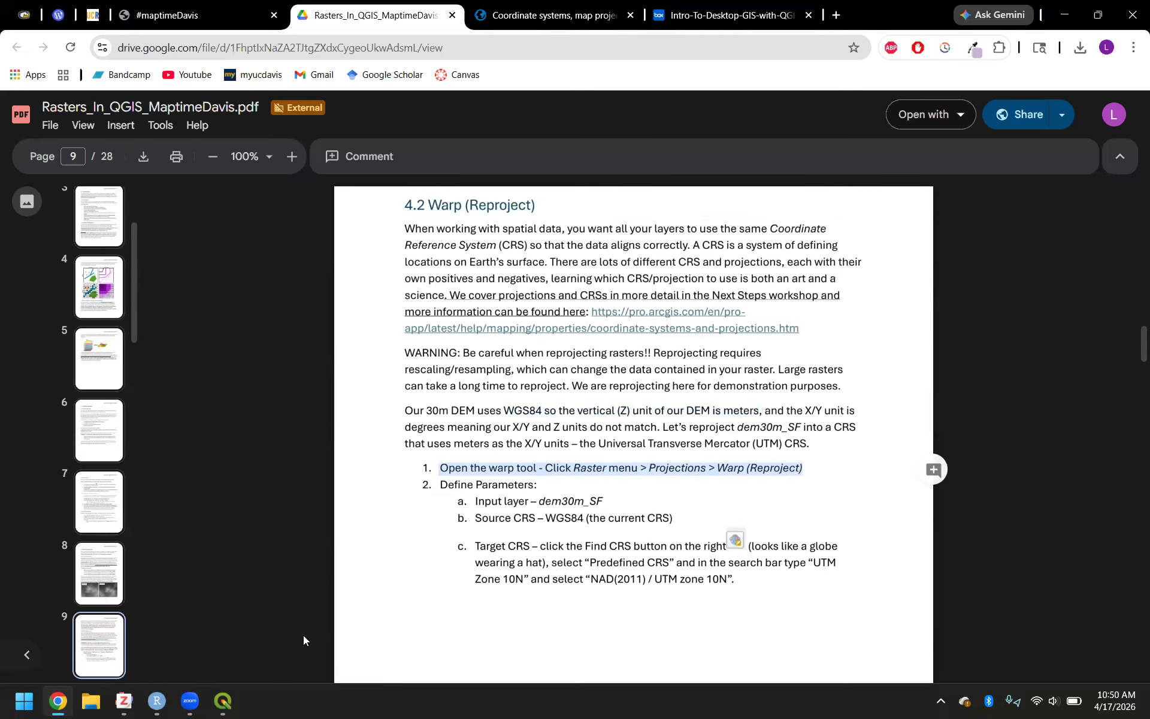
Step: Switch to QGIS and open the Warp (Reproject) tool with dem30m_SF as input layer and the source CRS left blank
{"action": "mouse_move", "coordinate": [222, 700]}
{"action": "left_click", "coordinate": [220, 627]}
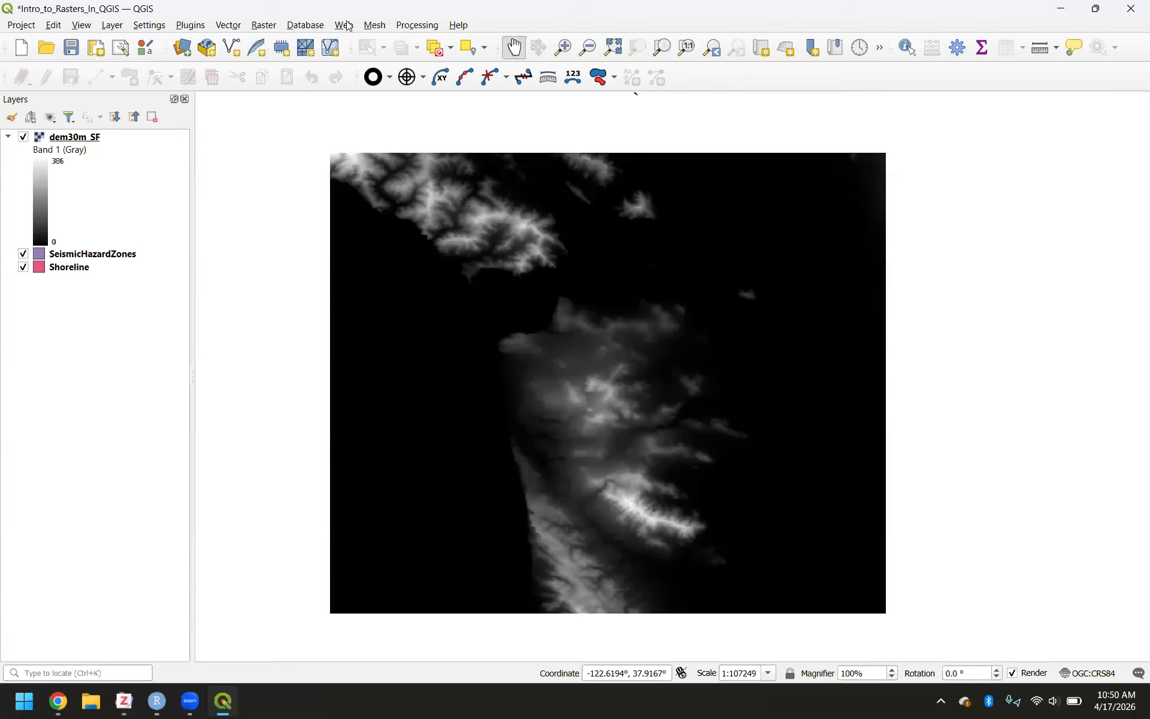
{"action": "left_click", "coordinate": [262, 25]}
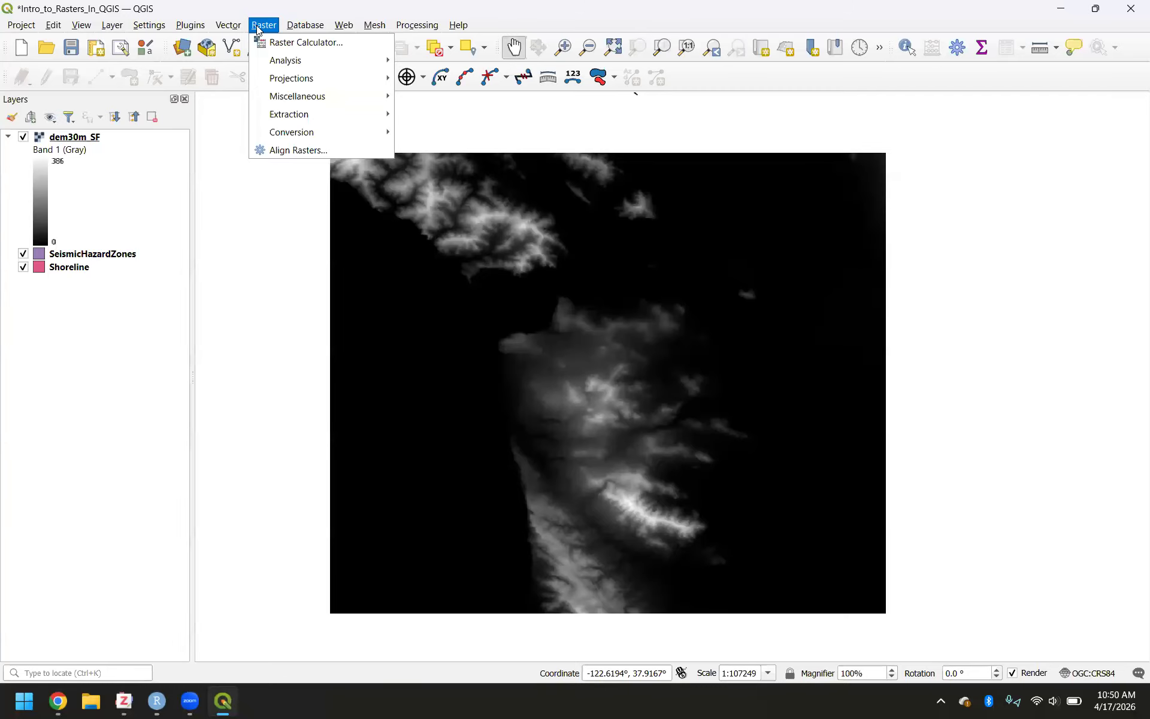
{"action": "mouse_move", "coordinate": [282, 79]}
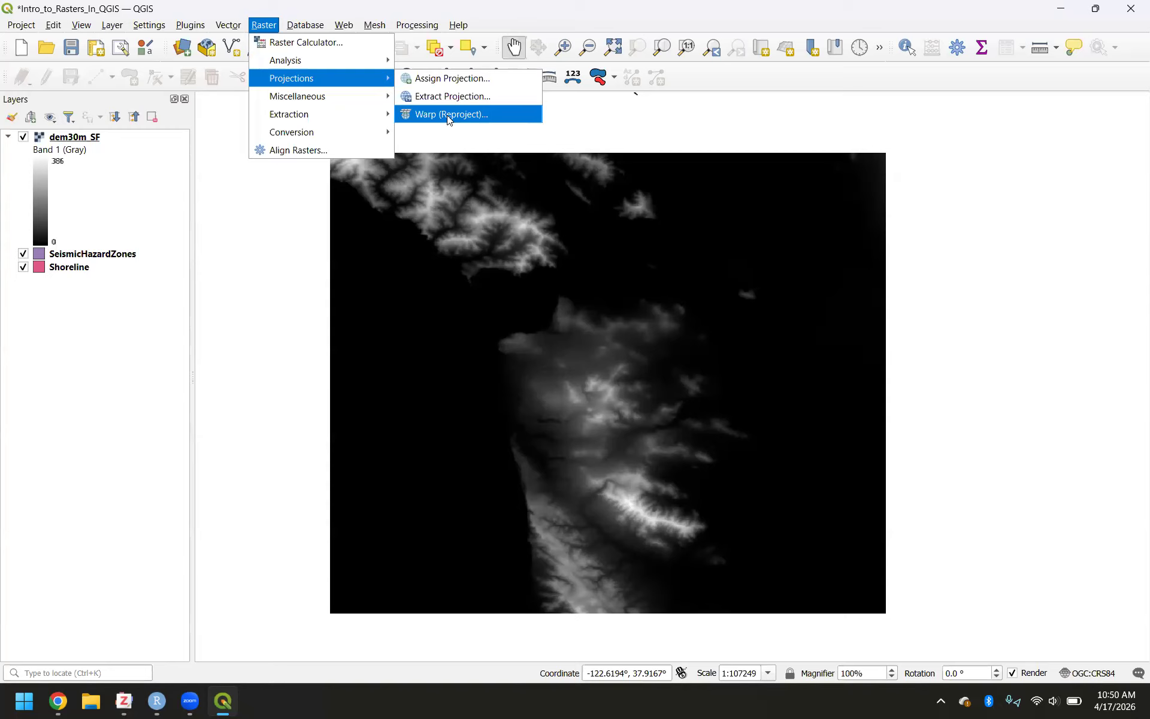
{"action": "left_click", "coordinate": [449, 115]}
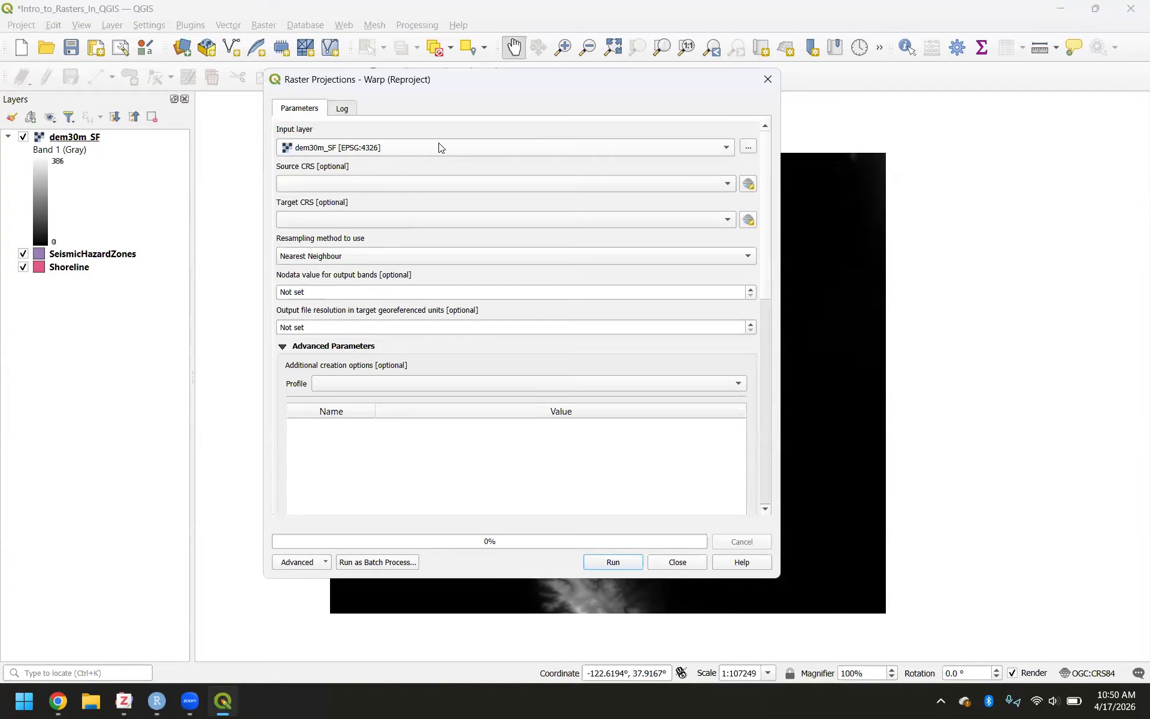
{"action": "left_click", "coordinate": [439, 147]}
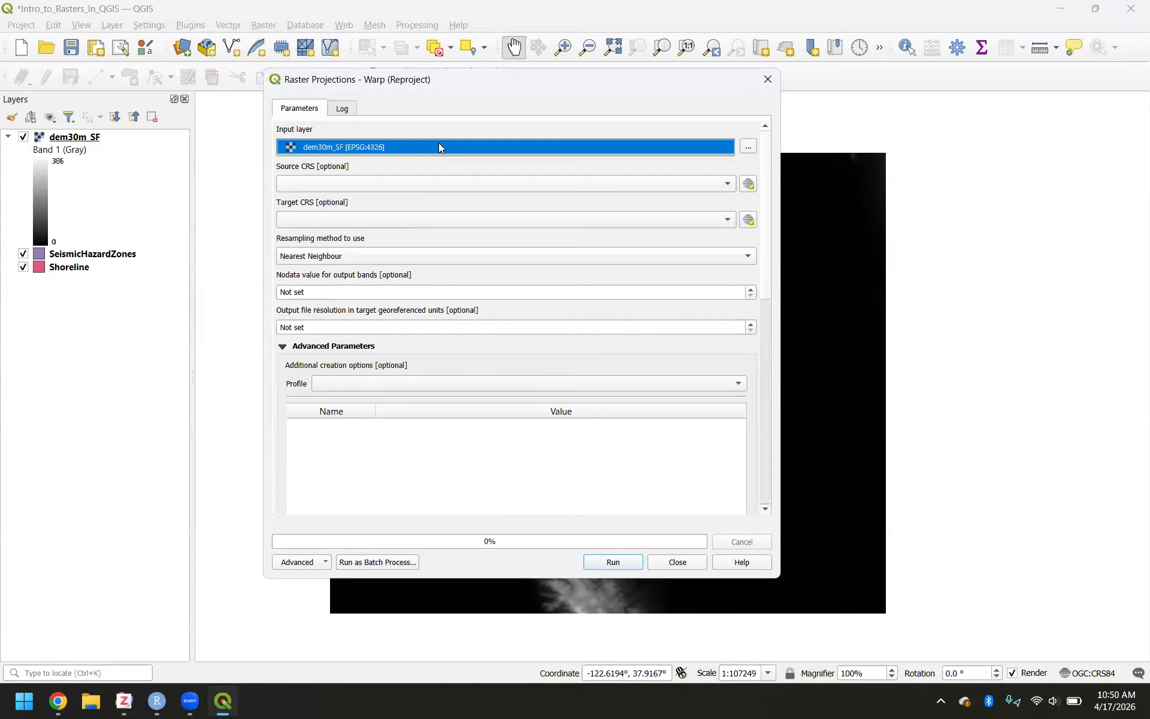
{"action": "left_click", "coordinate": [435, 151]}
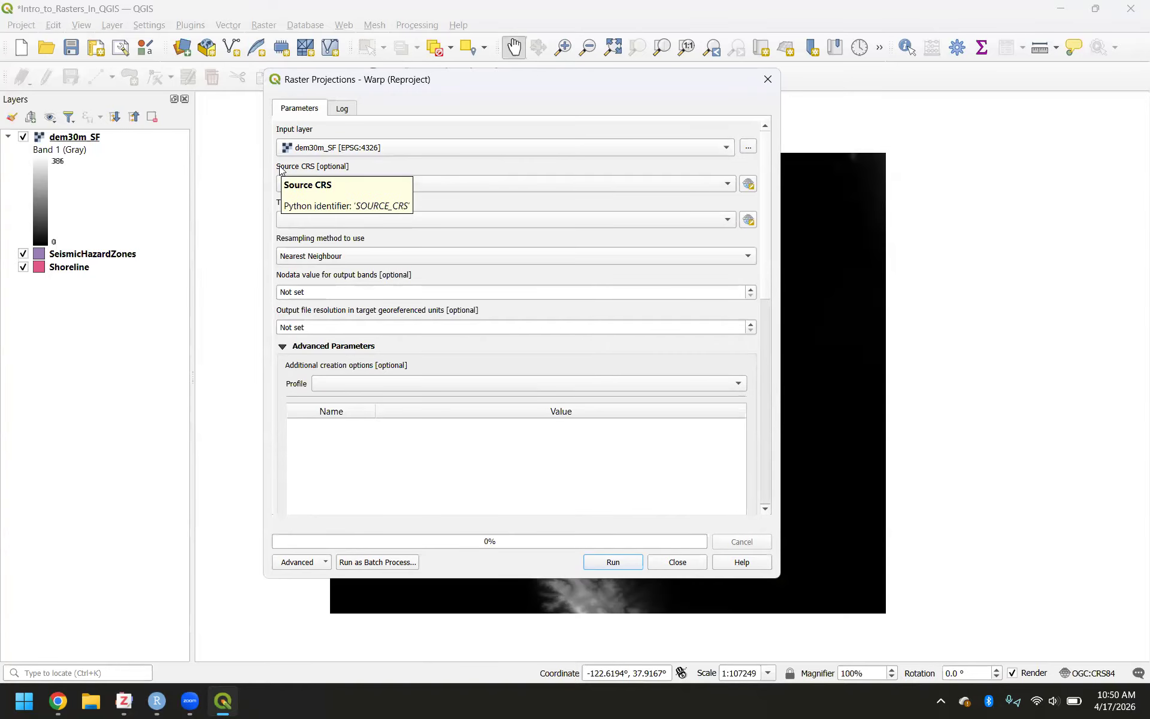
{"action": "left_click", "coordinate": [612, 184]}
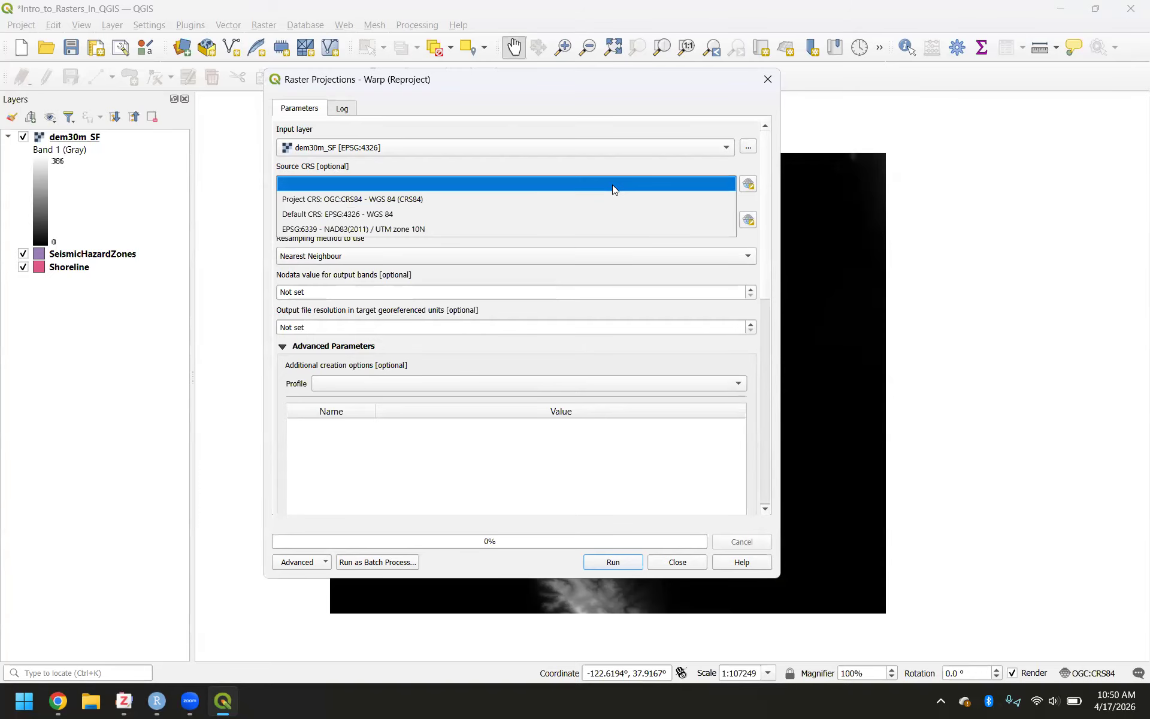
{"action": "left_click", "coordinate": [308, 186]}
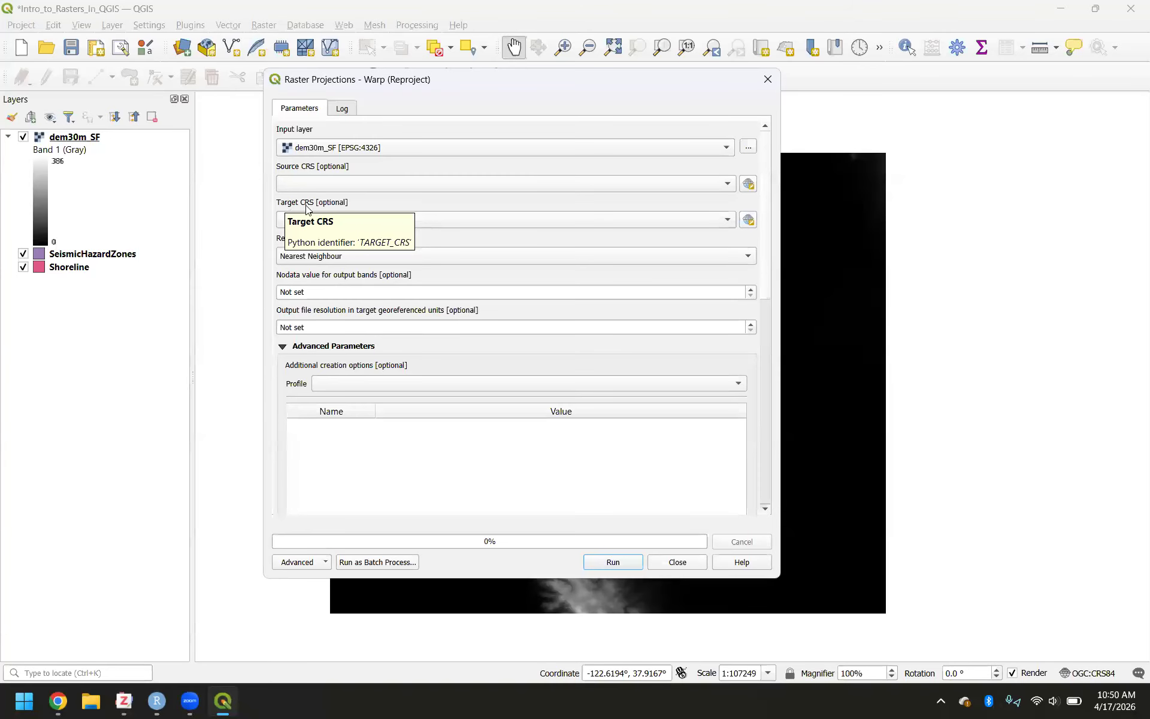
Step: Open the coordinate reference system selector for the target CRS and set it to Predefined CRS
{"action": "left_click", "coordinate": [747, 220]}
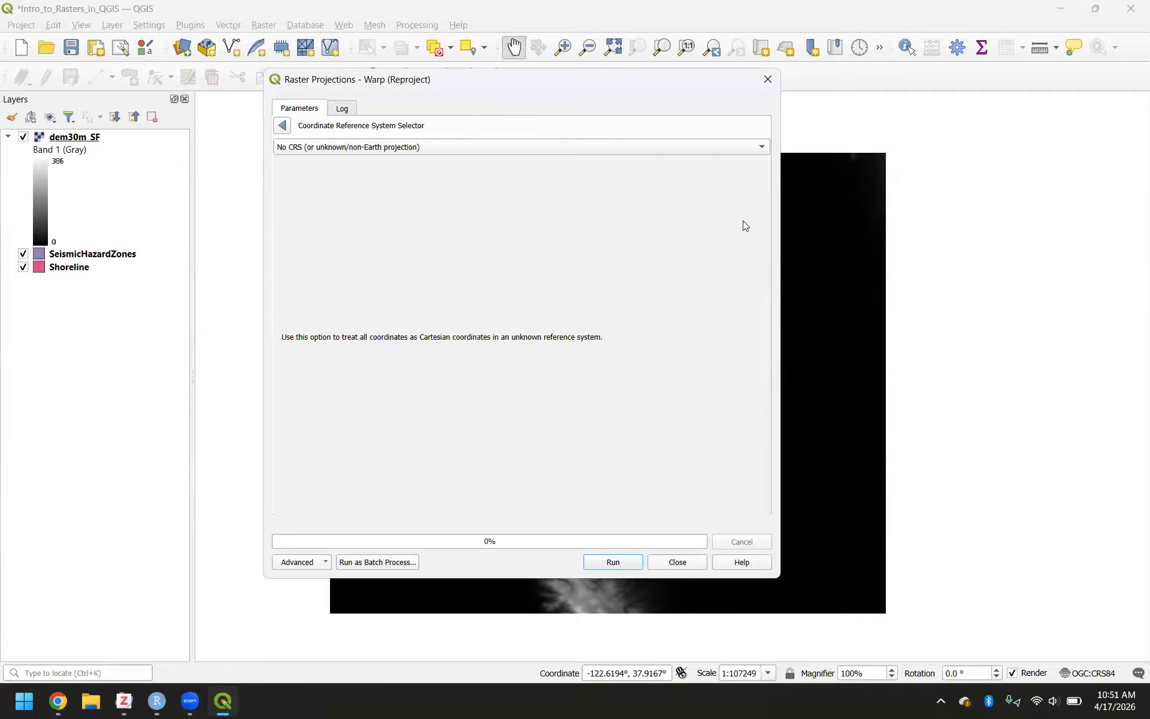
{"action": "left_click", "coordinate": [282, 126]}
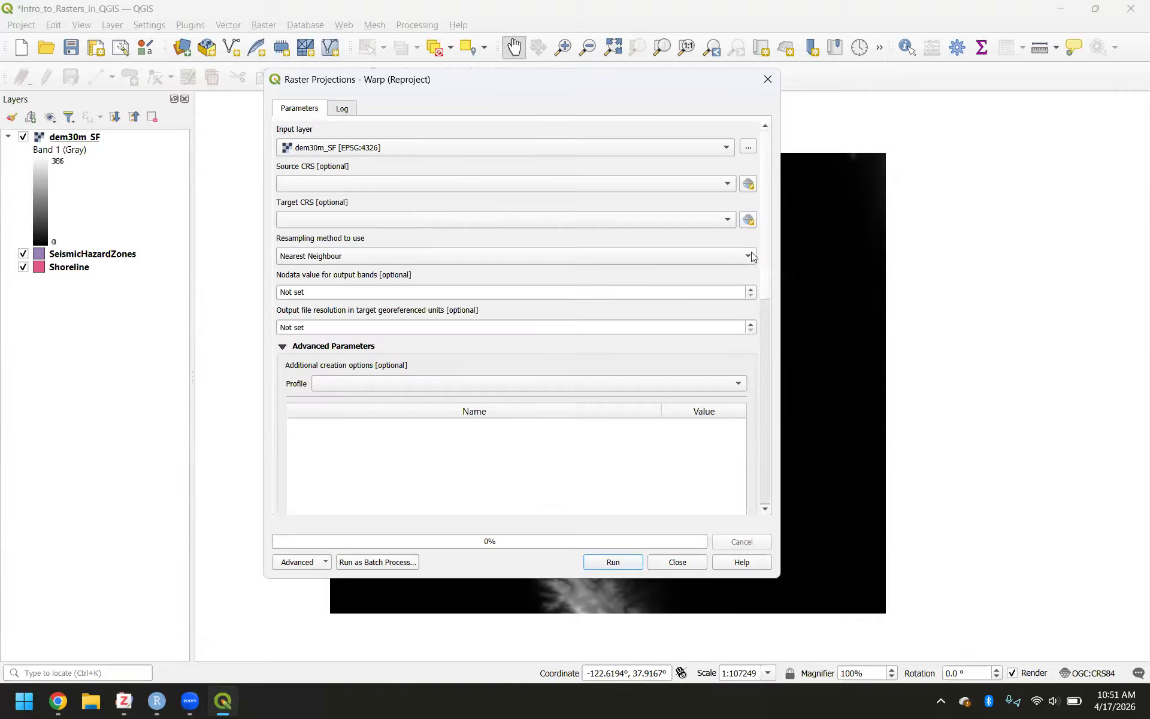
{"action": "left_click", "coordinate": [748, 221]}
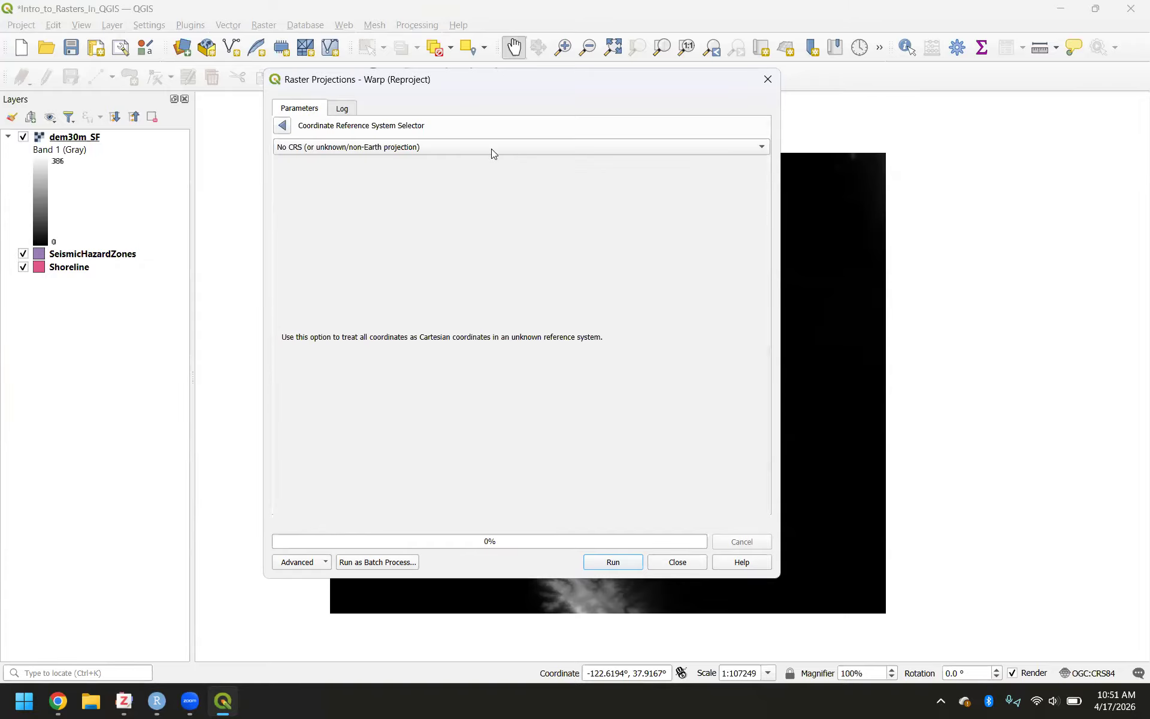
{"action": "left_click", "coordinate": [491, 150]}
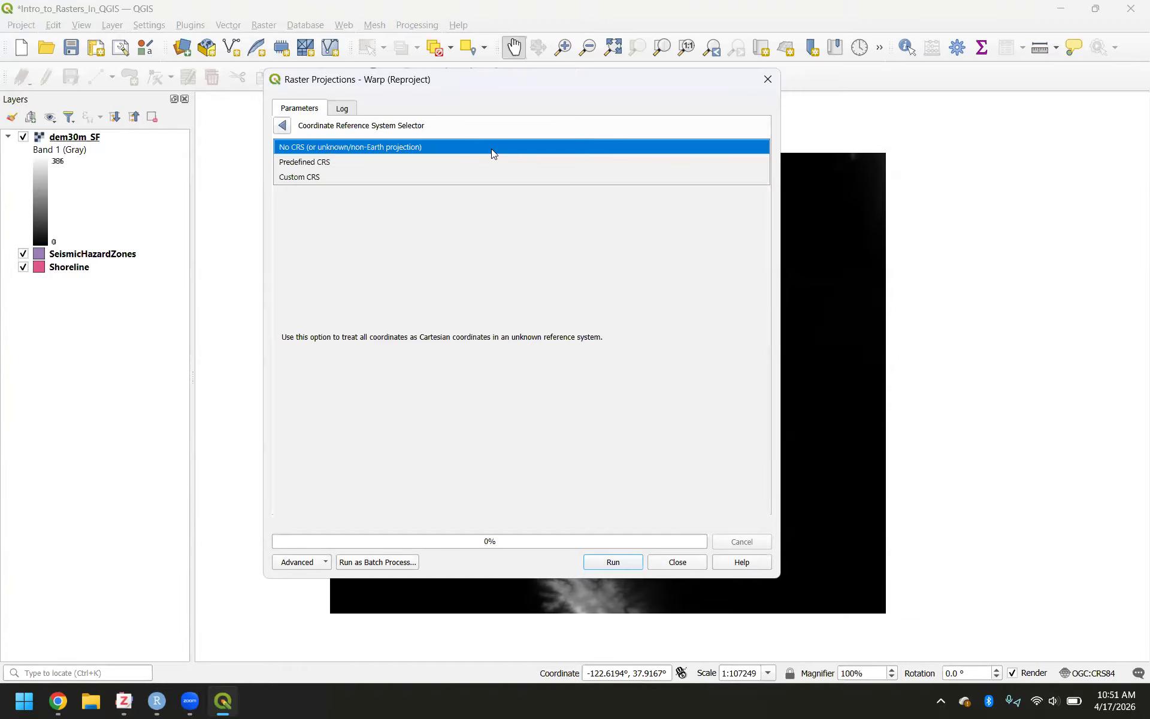
{"action": "left_click", "coordinate": [456, 164]}
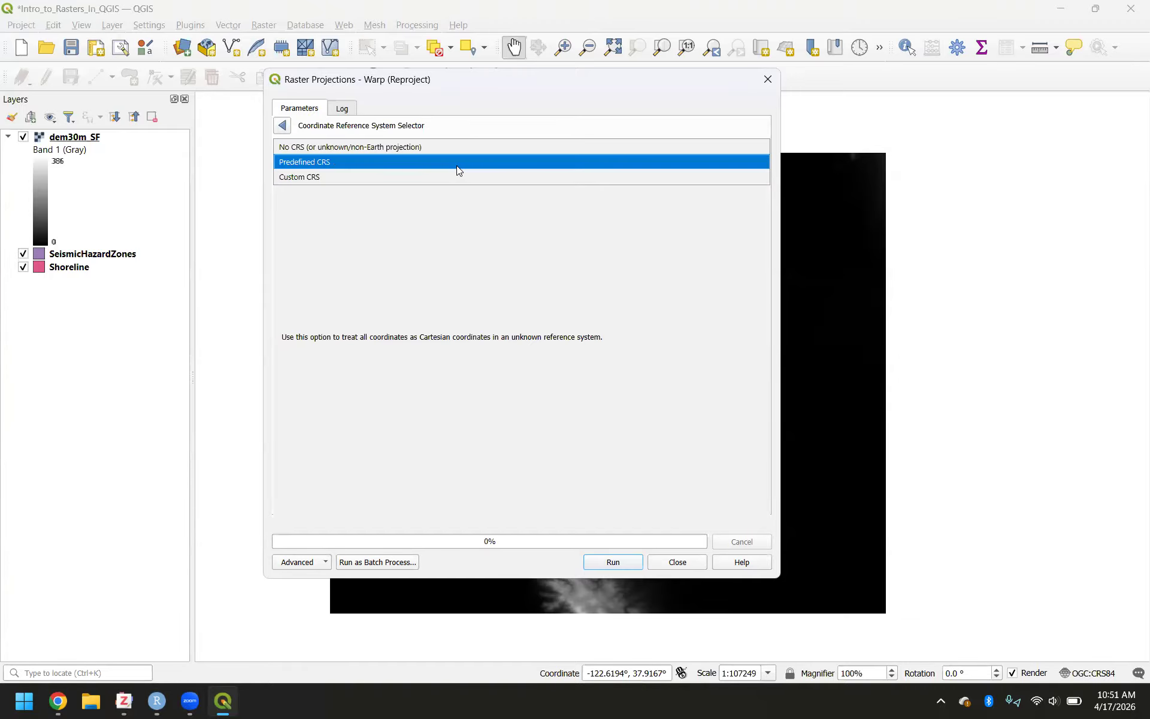
{"action": "left_click", "coordinate": [456, 166]}
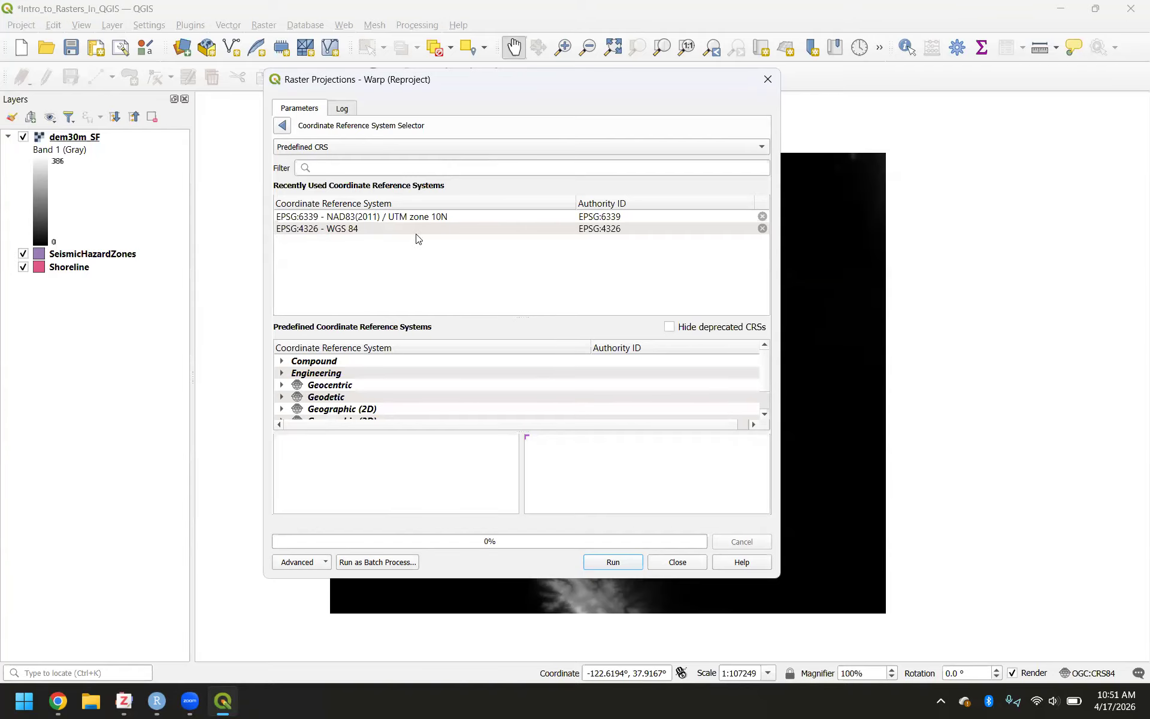
Step: Filter the predefined coordinate reference systems by "UTM Zone 10"
{"action": "left_click", "coordinate": [369, 168]}
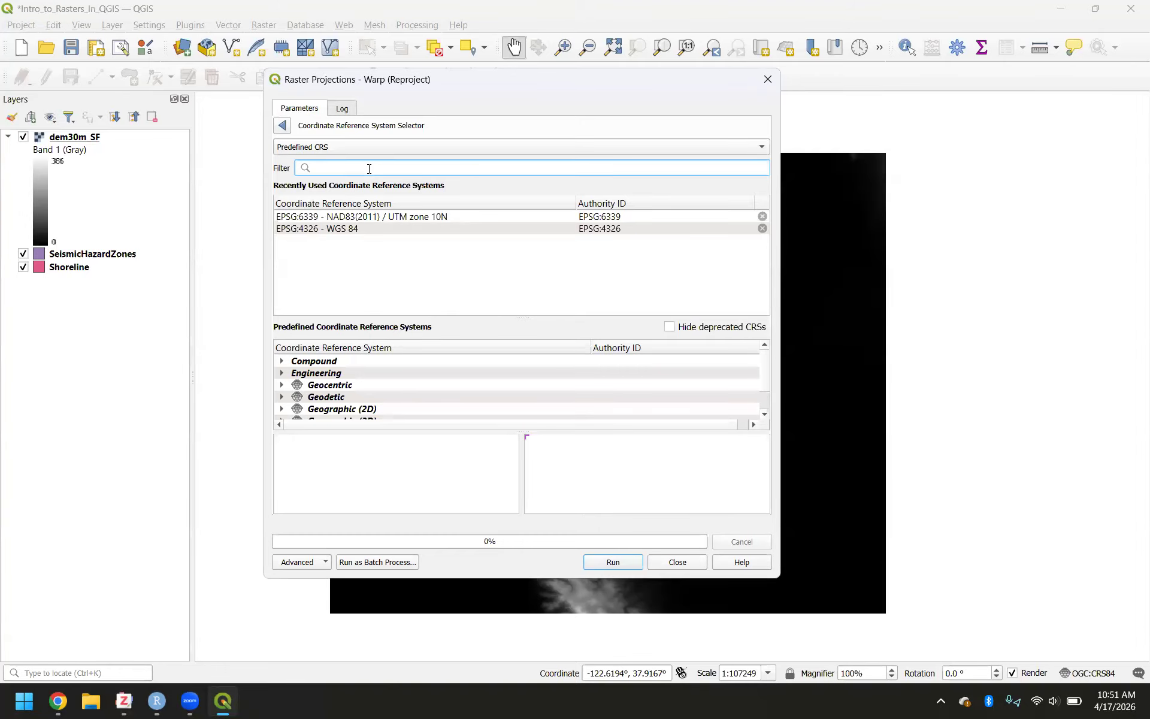
{"action": "type", "text": "U"}
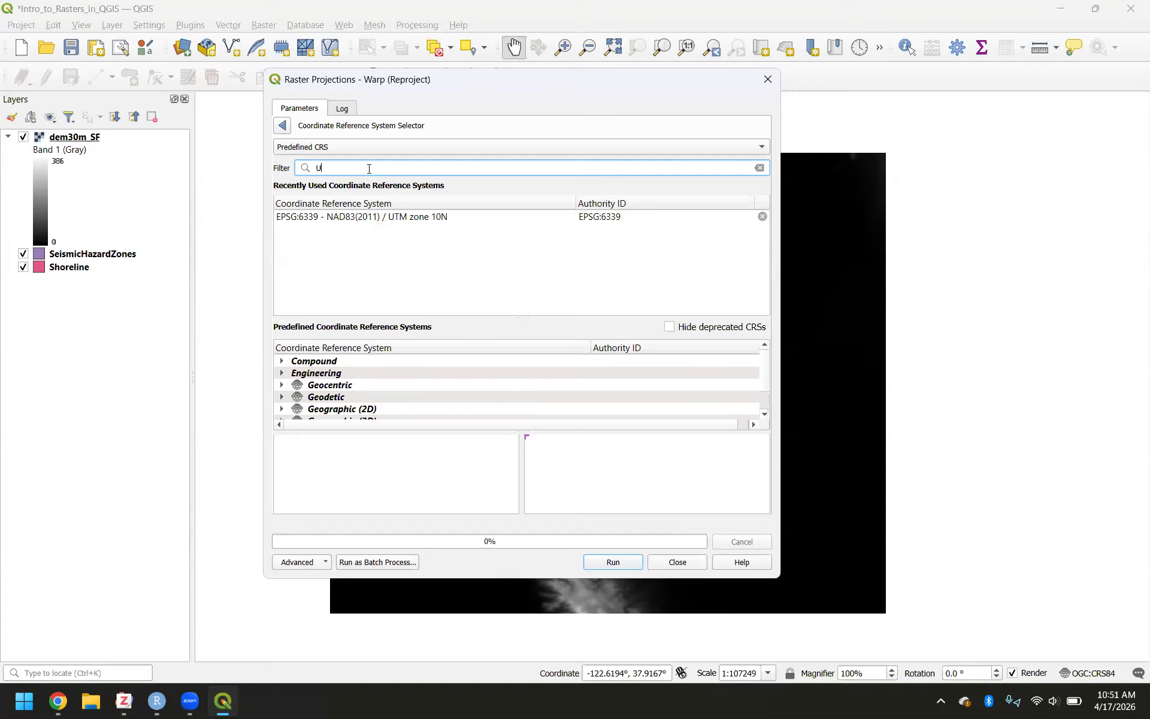
{"action": "type", "text": "TM Zon"}
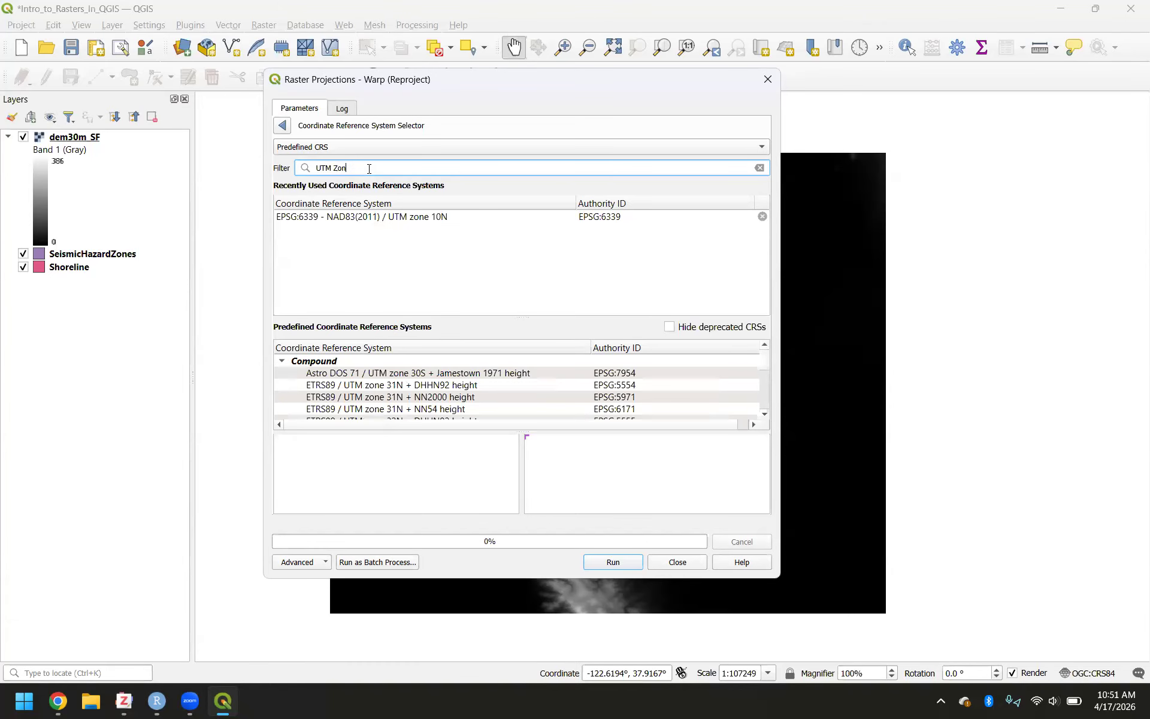
{"action": "type", "text": "e 10"}
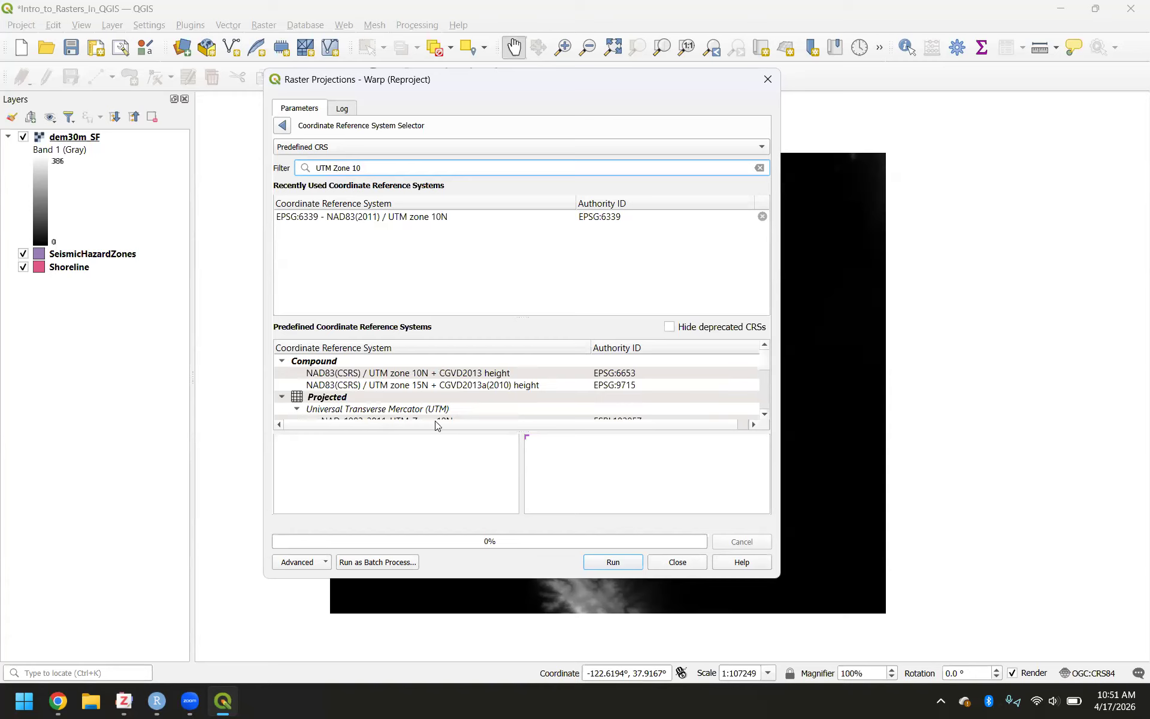
Step: Enlarge the predefined CRS list and select NAD83(2011) / UTM zone 10N (EPSG:6339) as the target CRS
{"action": "left_click_drag", "start_coordinate": [435, 430], "coordinate": [441, 473]}
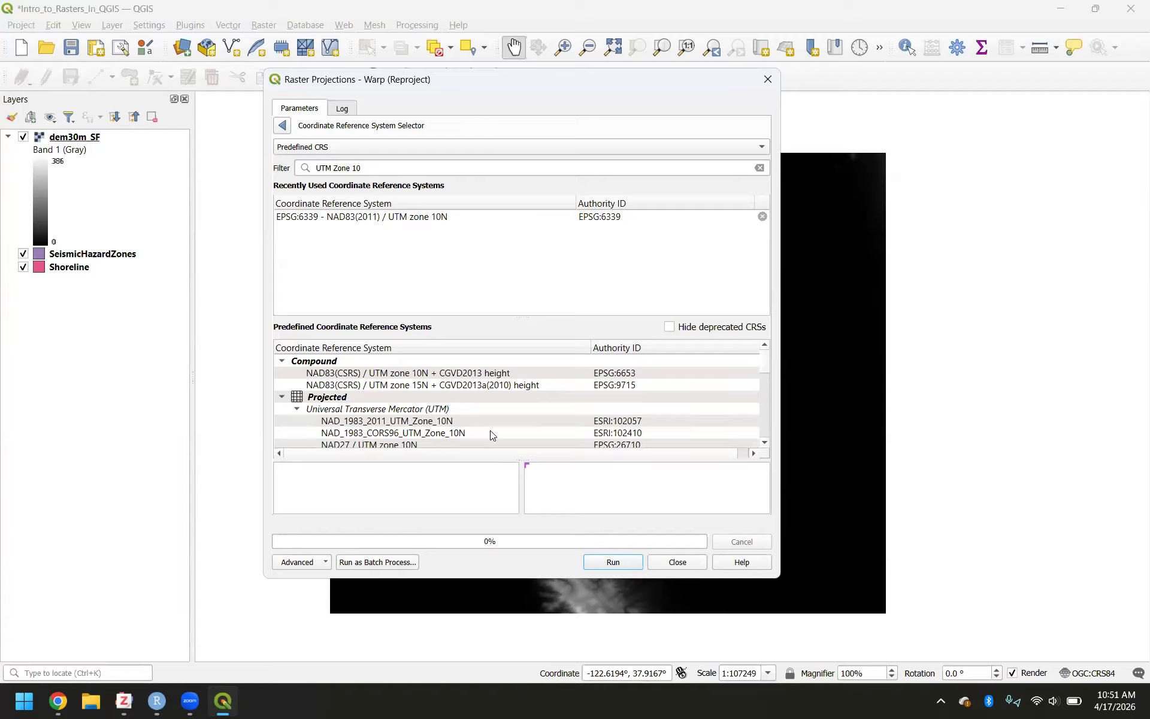
{"action": "scroll", "coordinate": [490, 430], "scroll_direction": "down", "scroll_amount": 1}
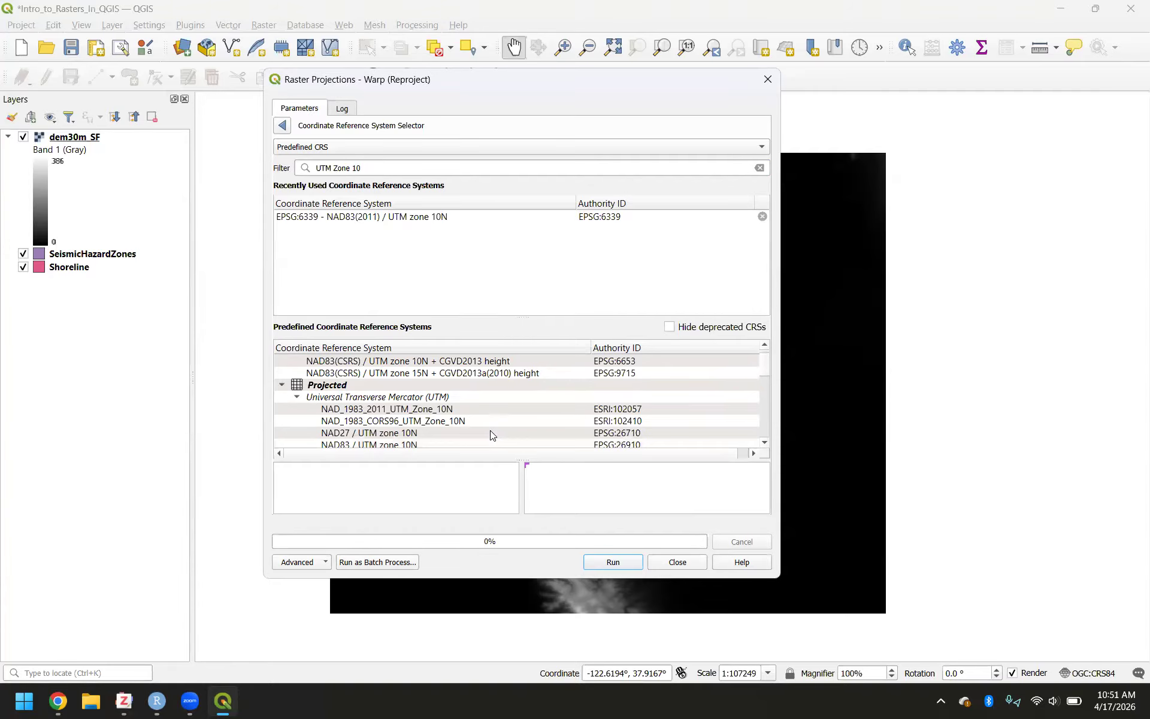
{"action": "scroll", "coordinate": [493, 434], "scroll_direction": "down", "scroll_amount": 1}
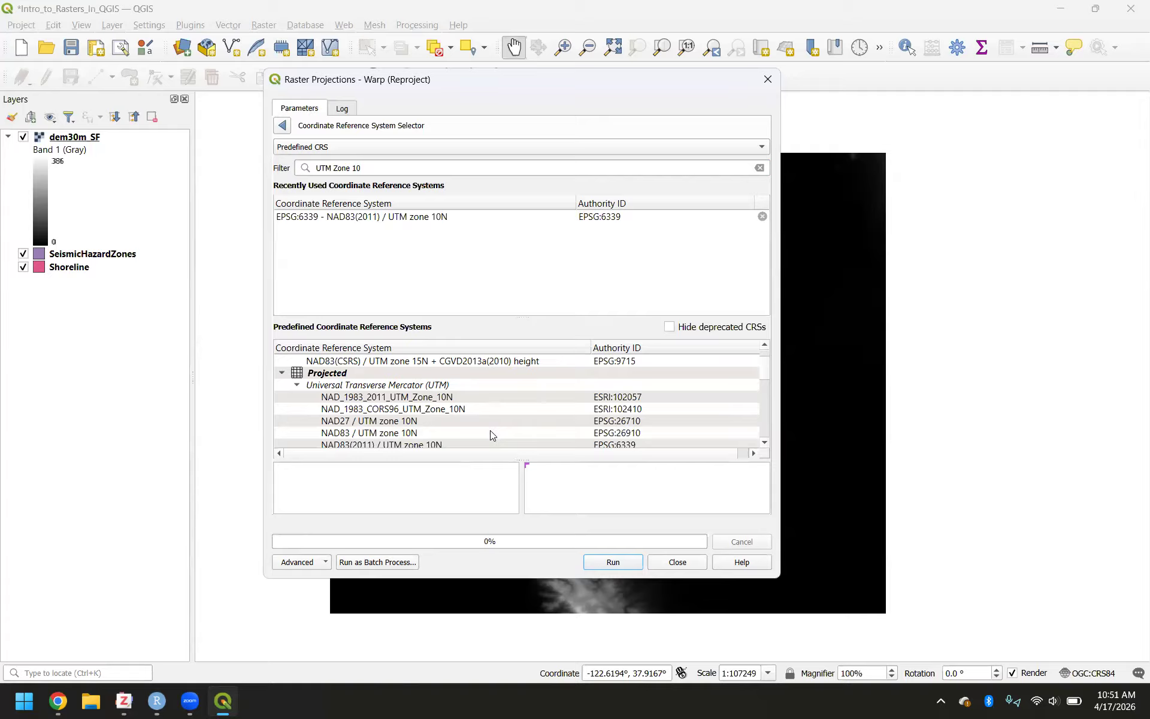
{"action": "left_click", "coordinate": [507, 434]}
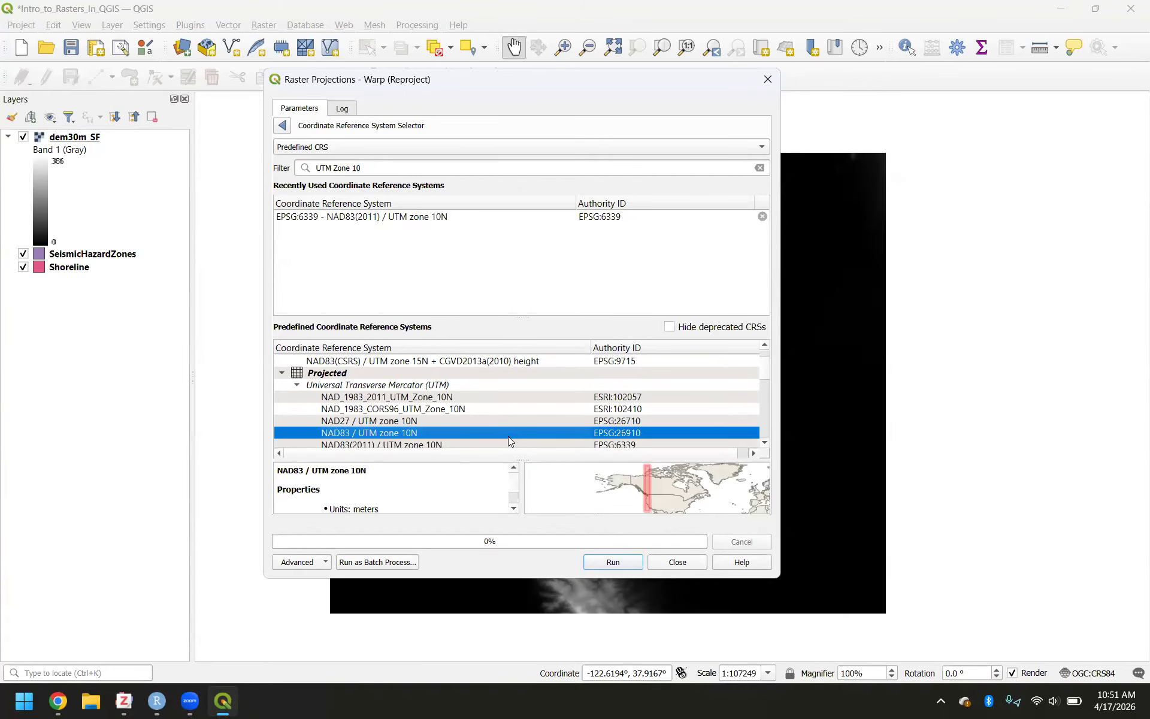
{"action": "left_click", "coordinate": [494, 217]}
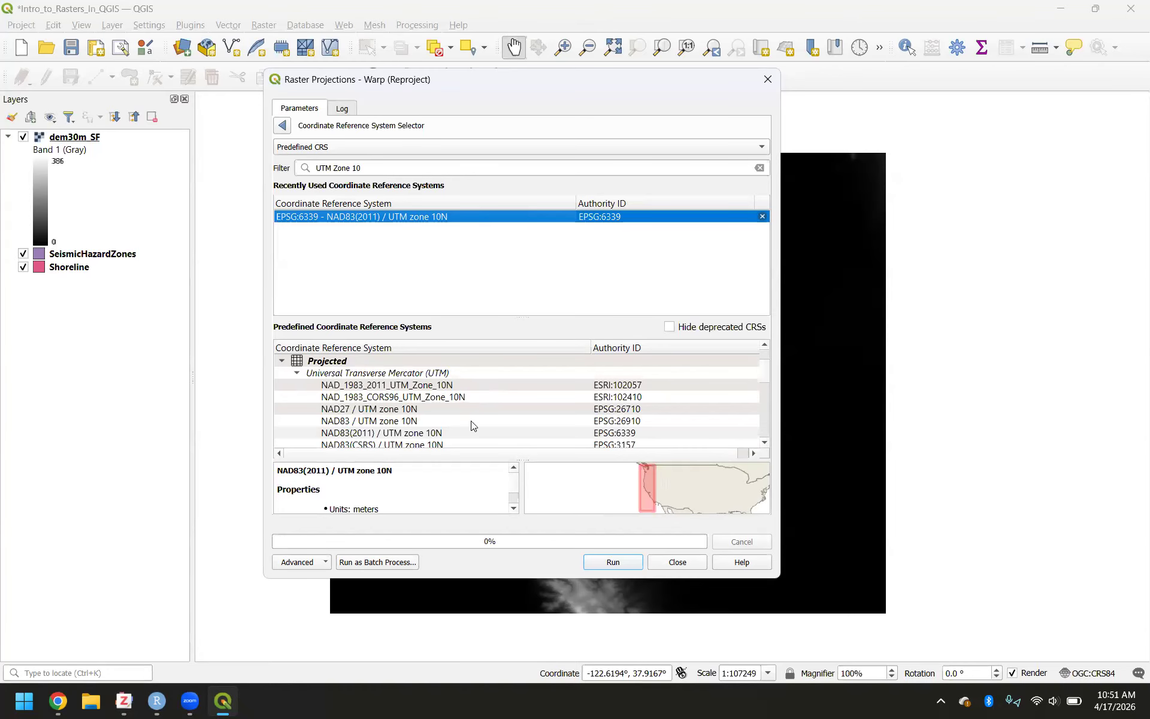
{"action": "left_click", "coordinate": [420, 425]}
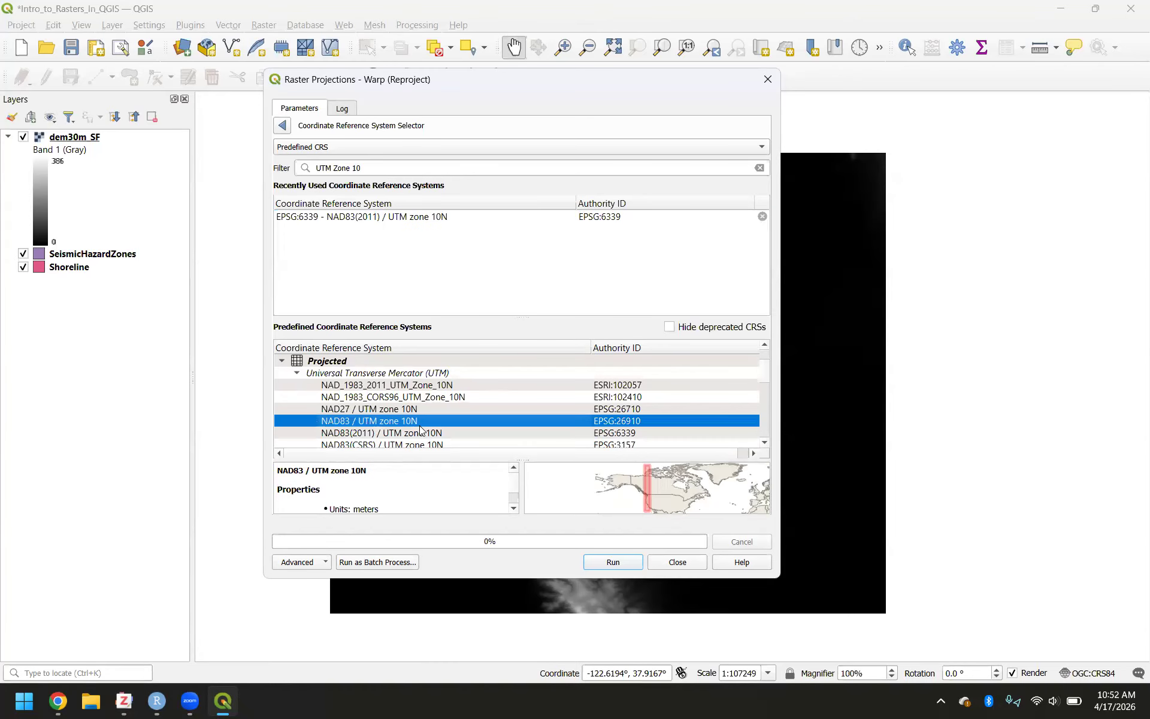
{"action": "left_click", "coordinate": [440, 436]}
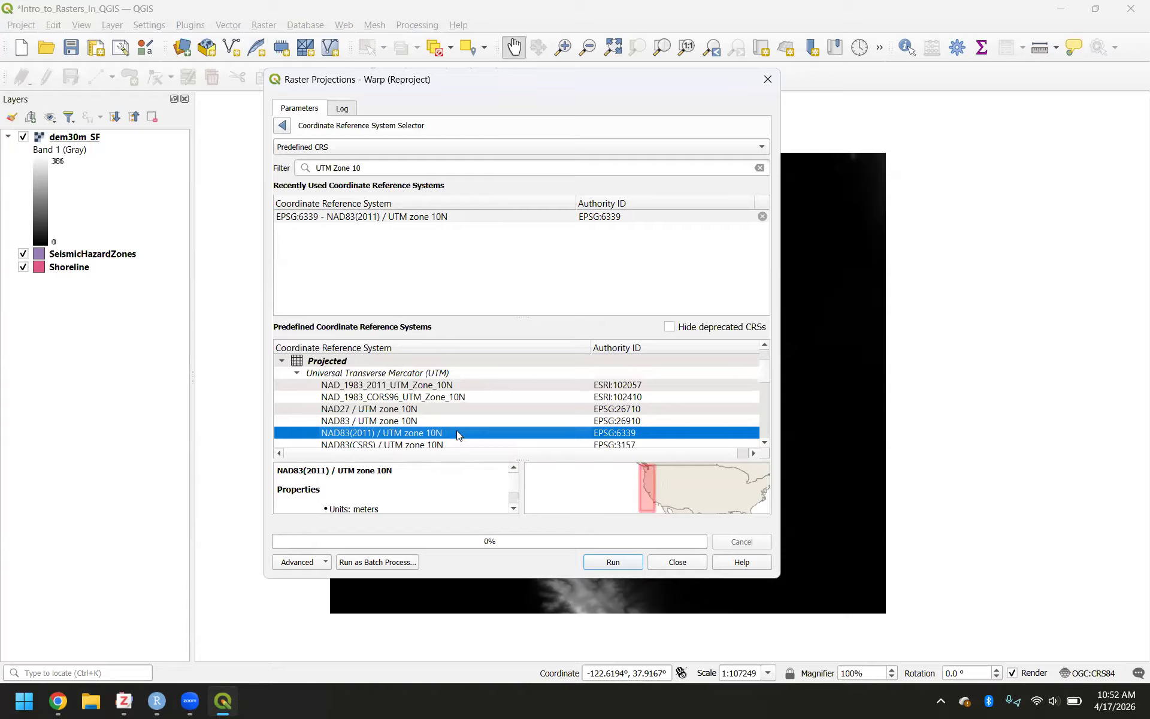
{"action": "left_click_drag", "start_coordinate": [482, 581], "coordinate": [483, 619]}
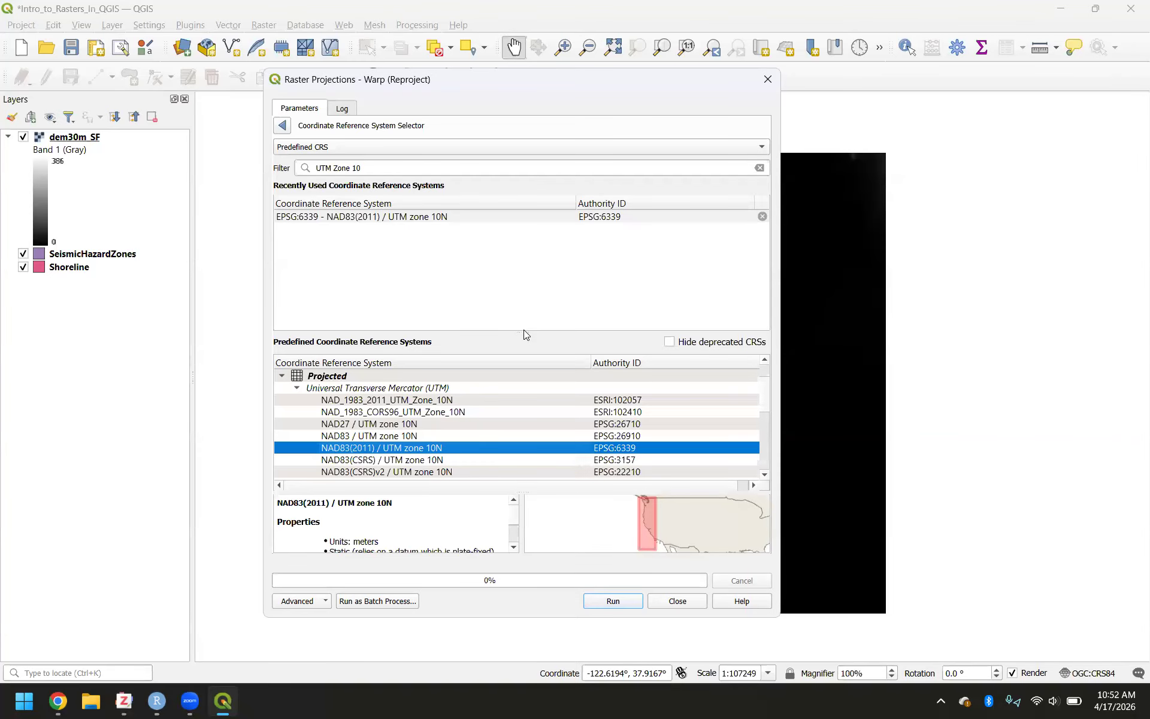
{"action": "left_click_drag", "start_coordinate": [524, 332], "coordinate": [507, 263]}
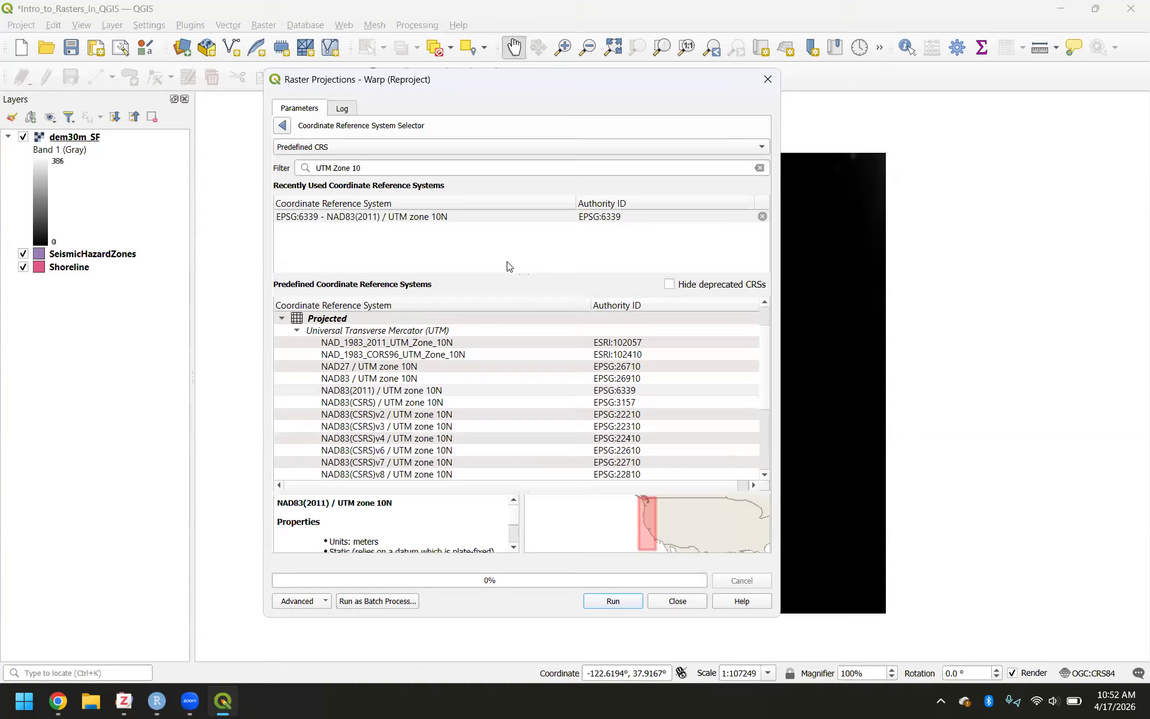
{"action": "left_click", "coordinate": [422, 392]}
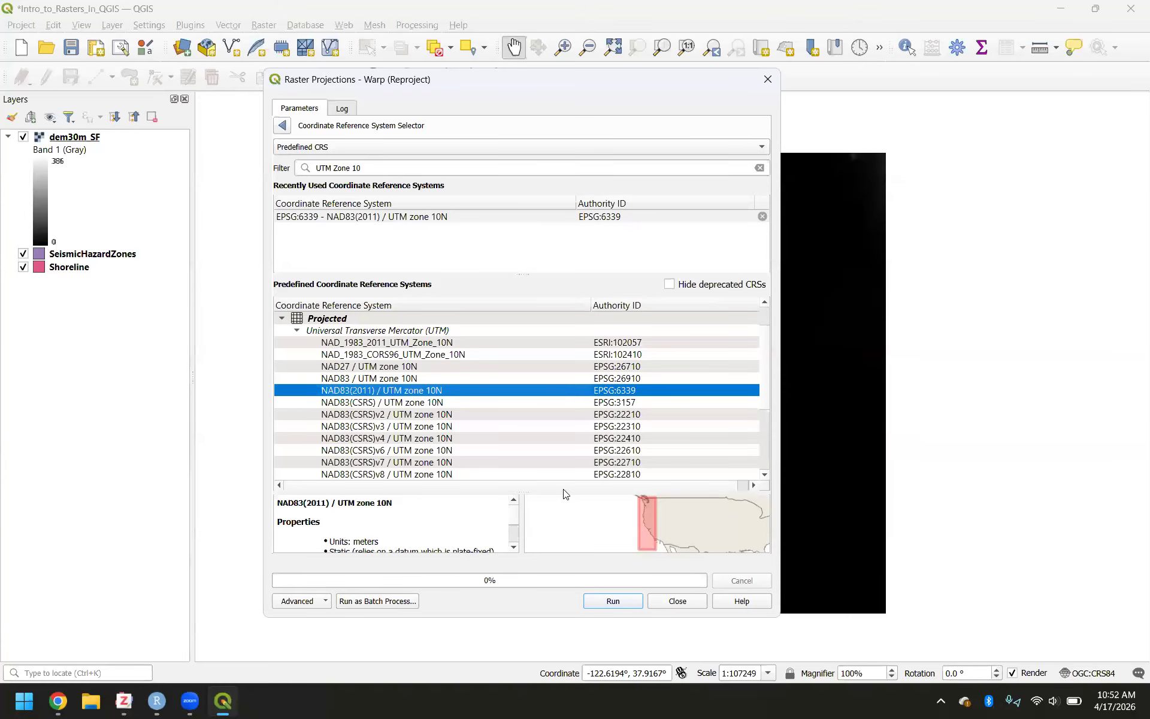
Step: Filter the CRS list by 6339, choose NAD83(2011) / UTM zone 10N as the target CRS, and run the Warp reprojection
{"action": "left_click_drag", "start_coordinate": [564, 492], "coordinate": [552, 458]}
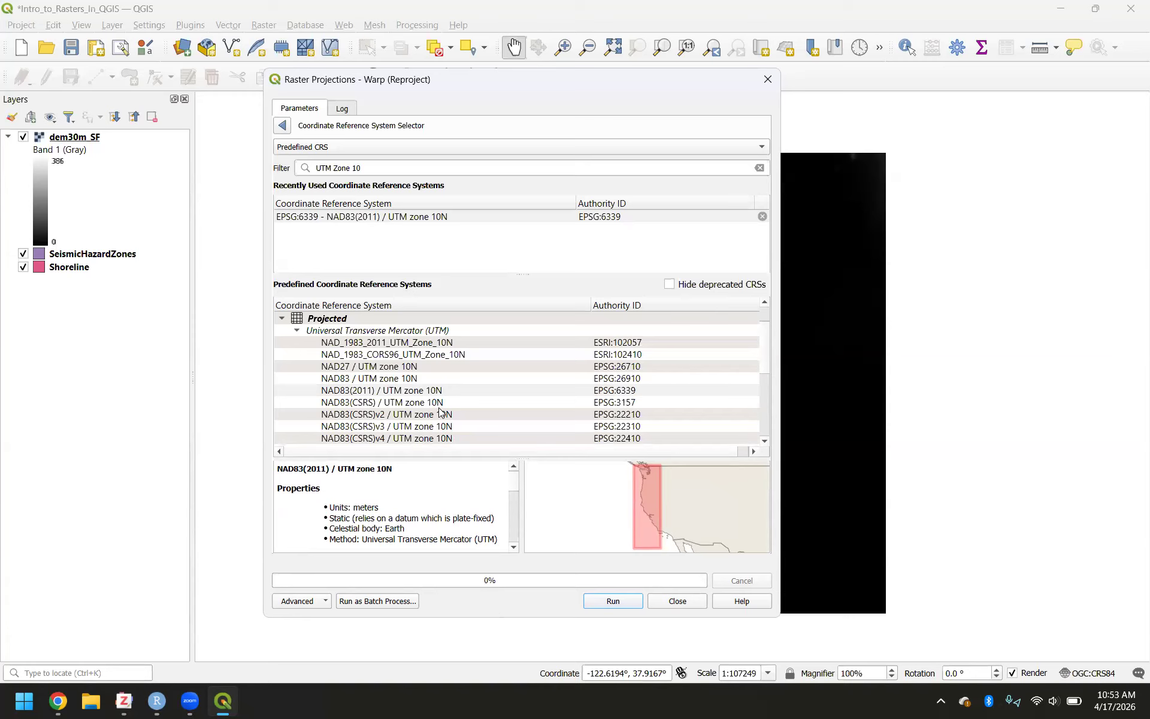
{"action": "left_click", "coordinate": [423, 391]}
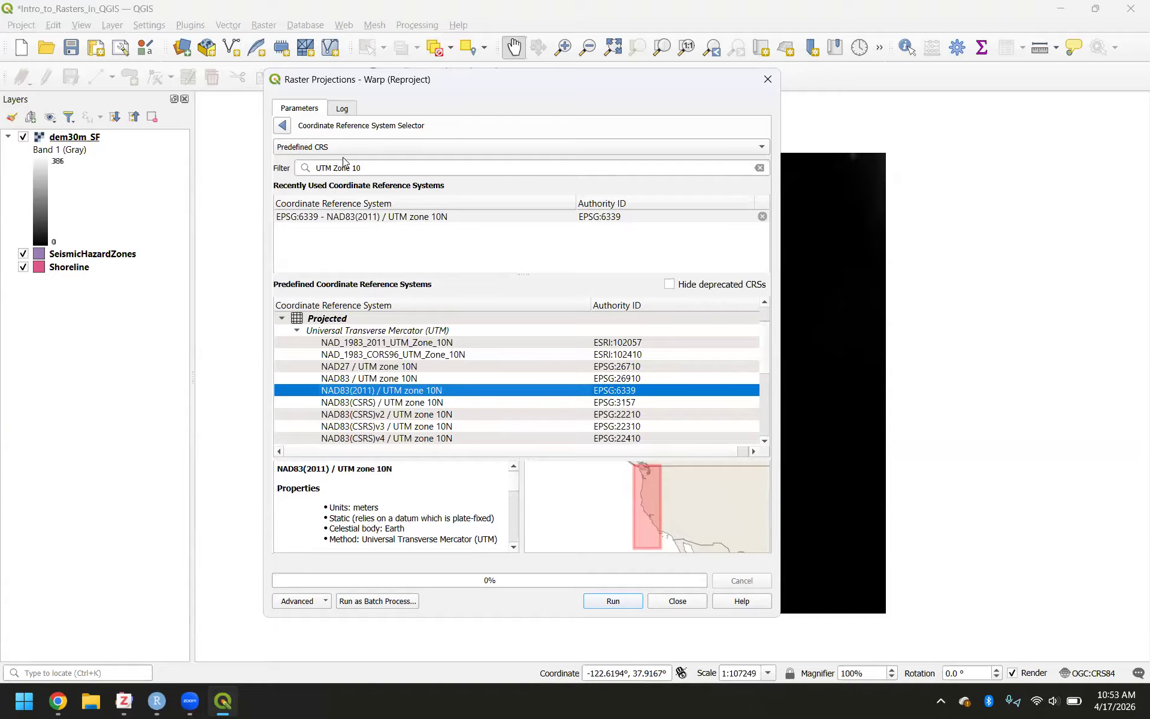
{"action": "left_click_drag", "start_coordinate": [361, 168], "coordinate": [291, 165]}
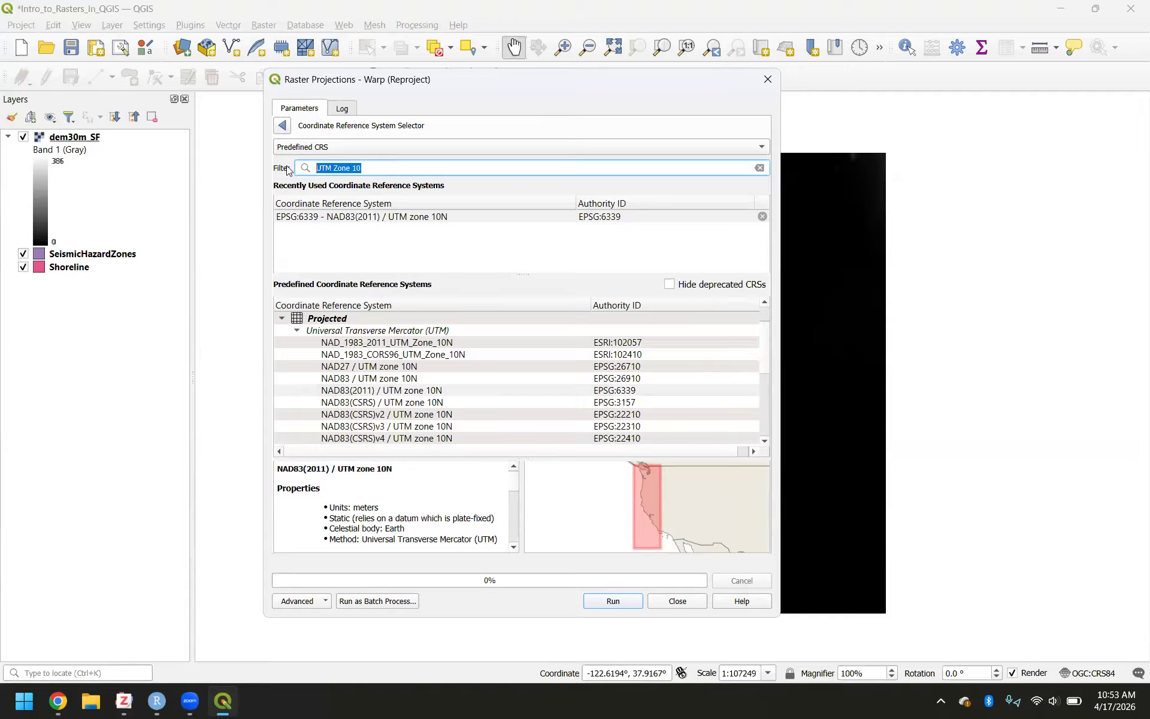
{"action": "type", "text": "6339"}
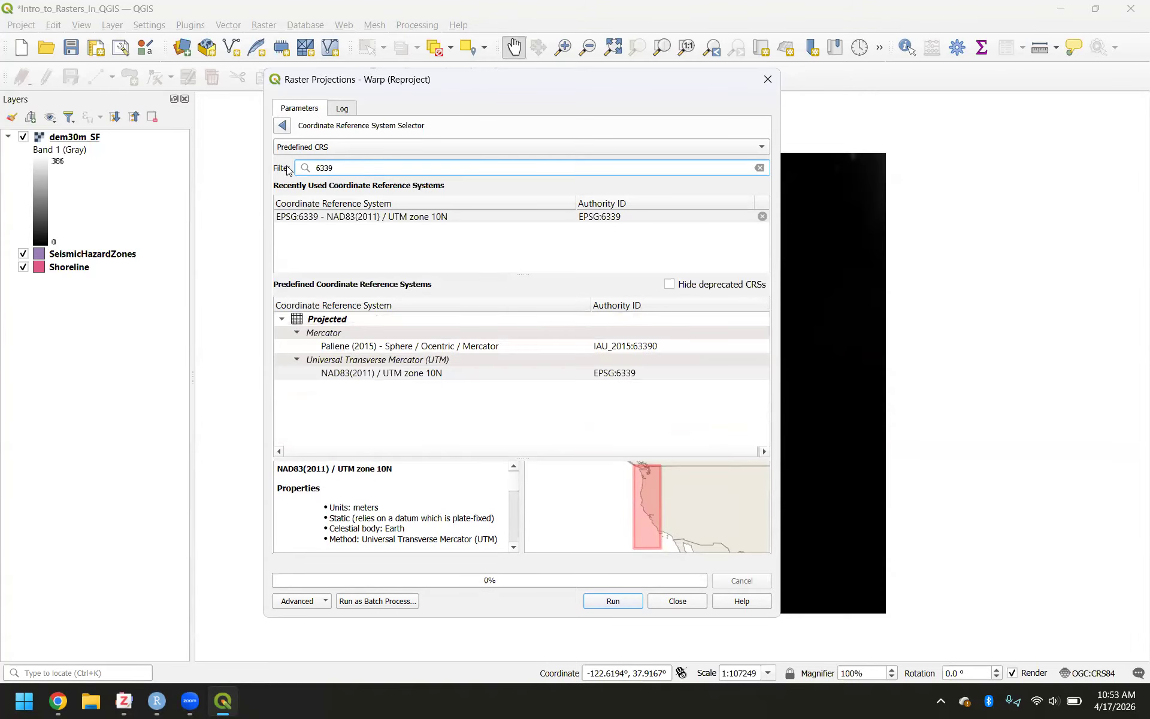
{"action": "left_click", "coordinate": [443, 372]}
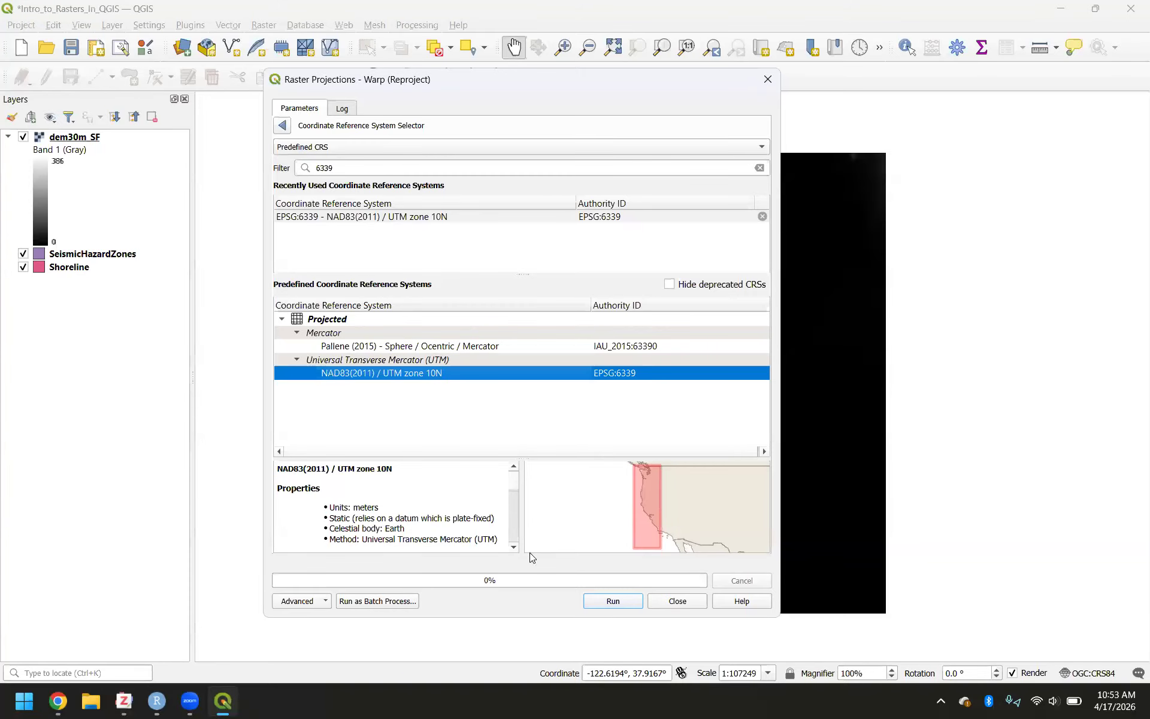
{"action": "left_click", "coordinate": [612, 601]}
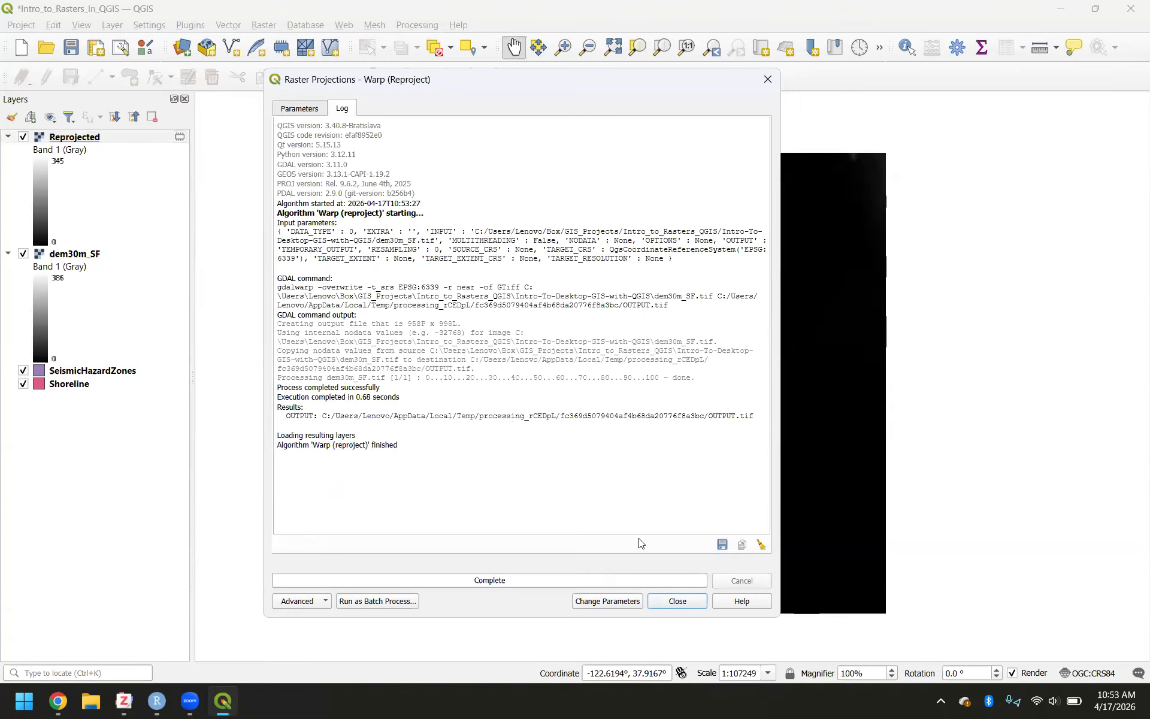
{"action": "left_click", "coordinate": [660, 601]}
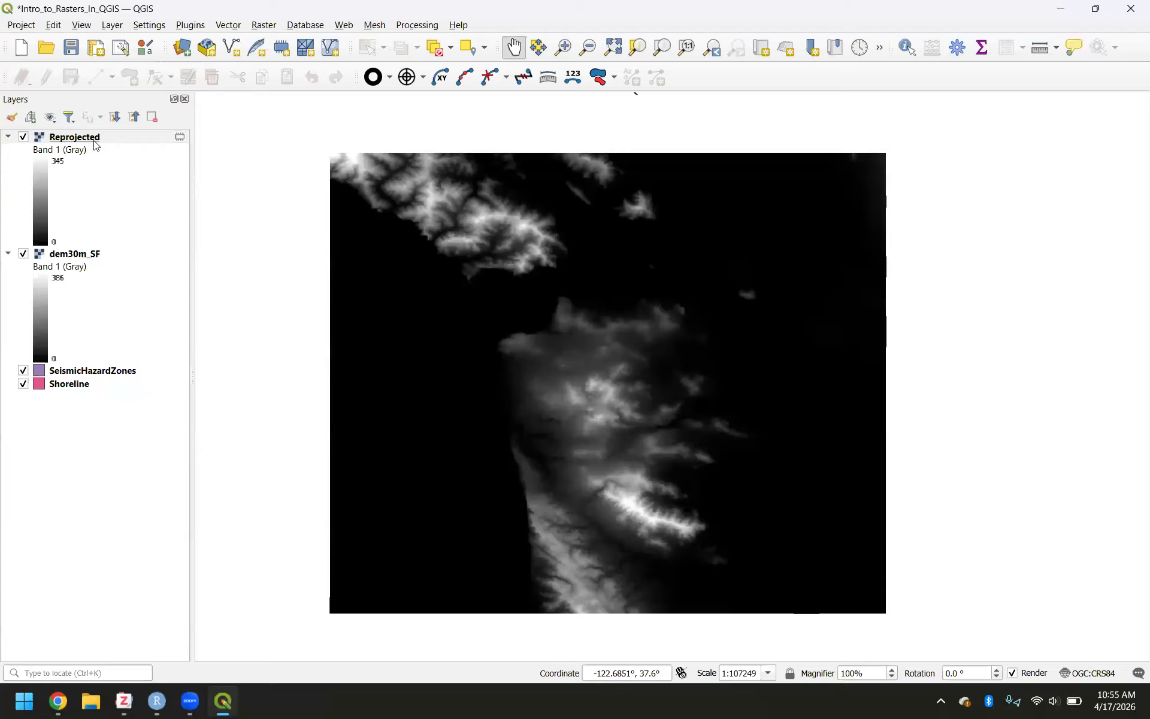
Step: Switch to the workshop PDF in Chrome and read the instructions on handling the temporary Reprojected layer
{"action": "mouse_move", "coordinate": [95, 144]}
{"action": "mouse_move", "coordinate": [144, 143]}
{"action": "left_click", "coordinate": [53, 705]}
{"action": "scroll", "coordinate": [411, 577], "scroll_direction": "down", "scroll_amount": 10}
{"action": "scroll", "coordinate": [411, 577], "scroll_direction": "down", "scroll_amount": 3}
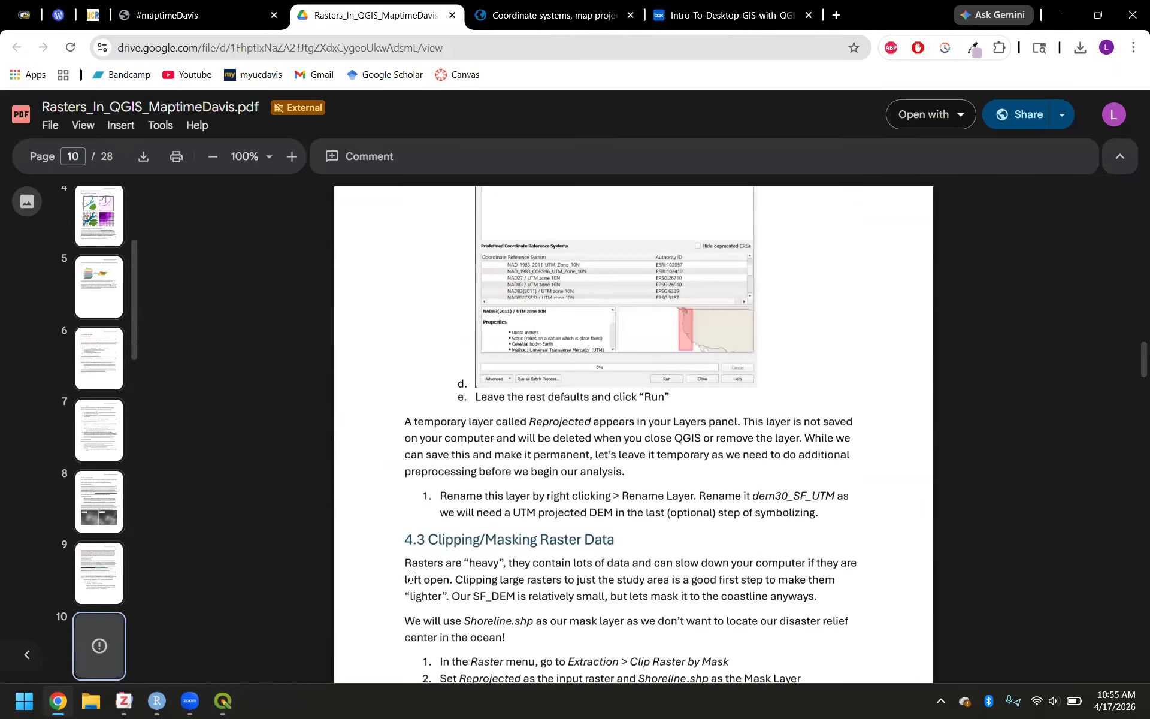
{"action": "scroll", "coordinate": [352, 478], "scroll_direction": "down", "scroll_amount": 1}
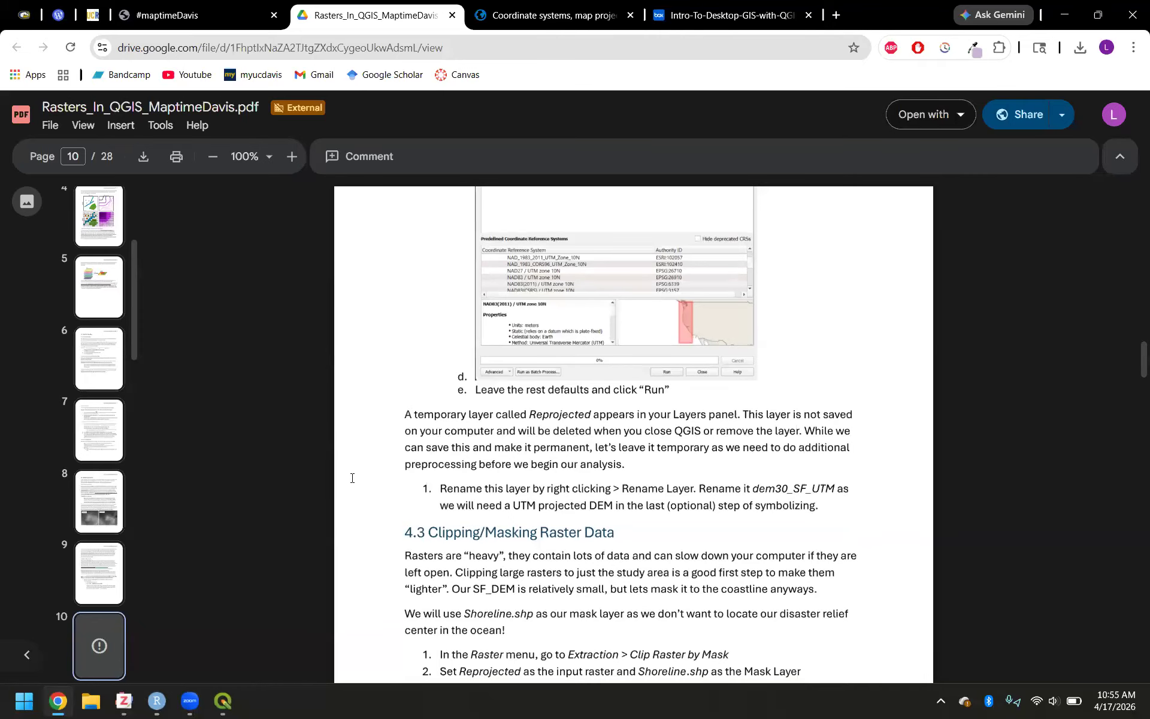
Step: Switch back to QGIS and open the raster export settings for the temporary Reprojected layer
{"action": "mouse_move", "coordinate": [223, 700]}
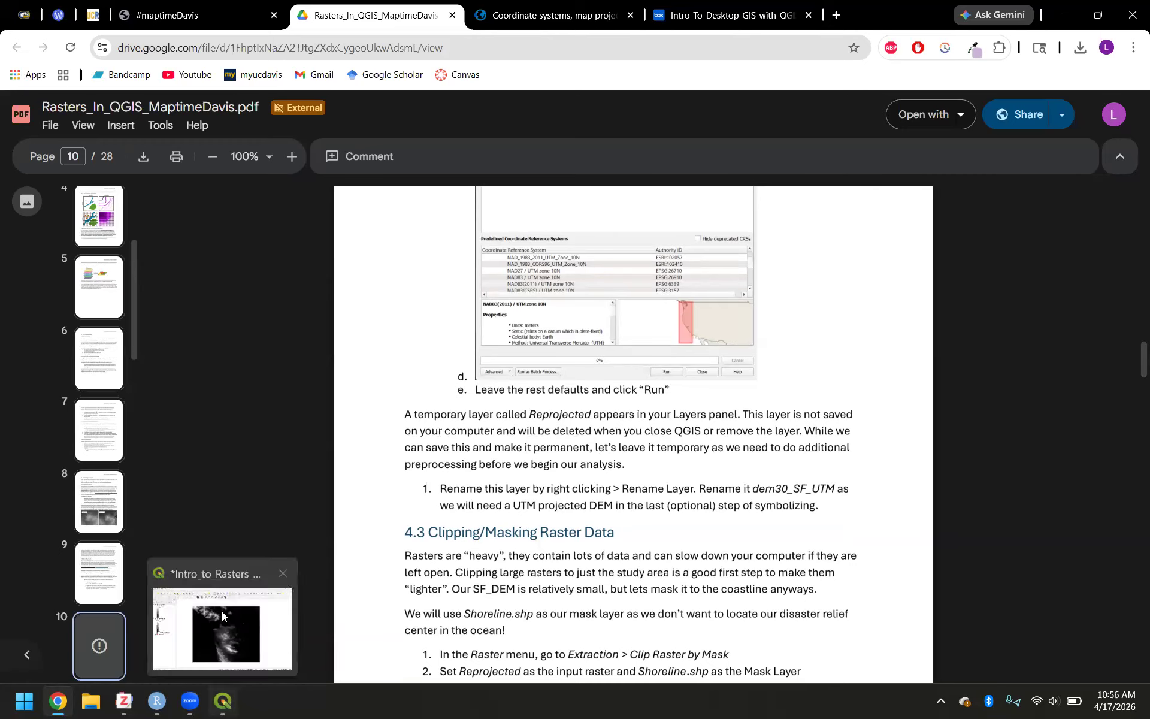
{"action": "left_click", "coordinate": [221, 609]}
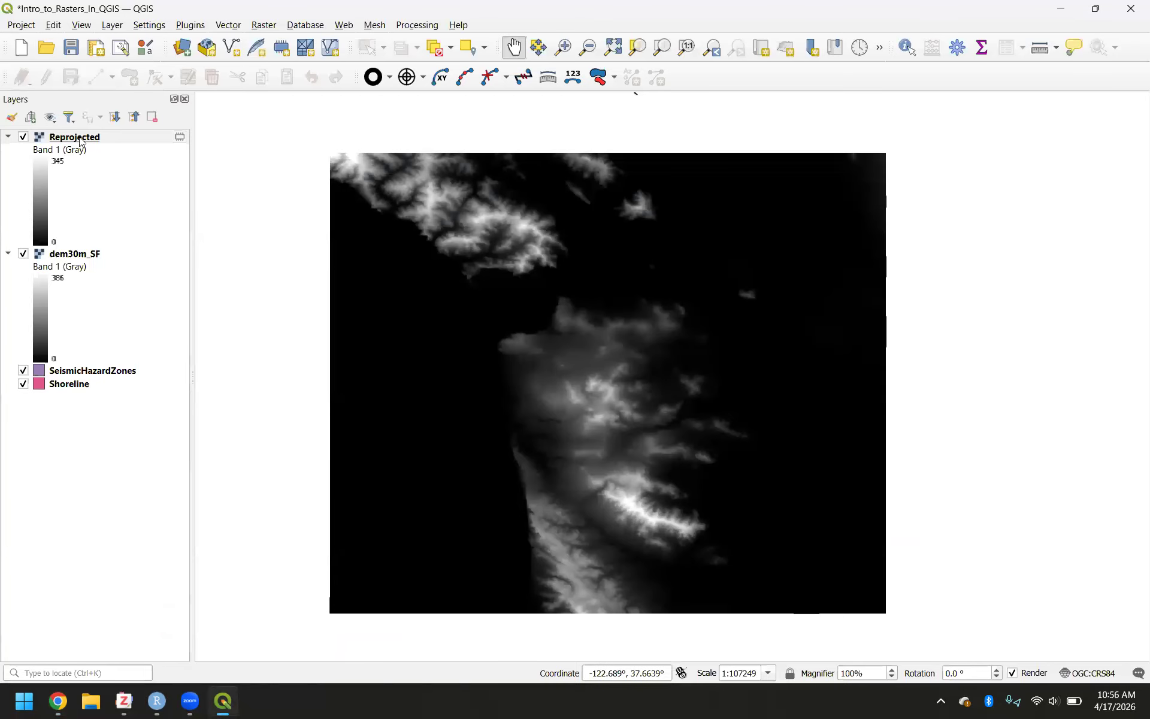
{"action": "left_click", "coordinate": [81, 139]}
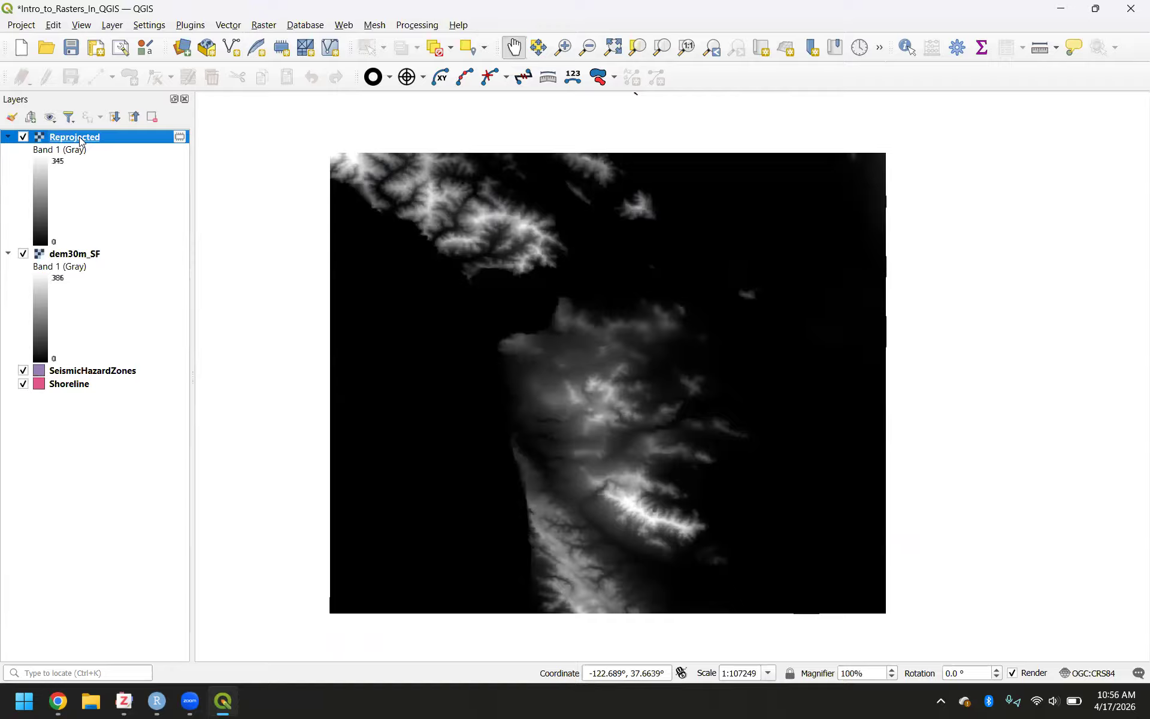
{"action": "right_click", "coordinate": [86, 143]}
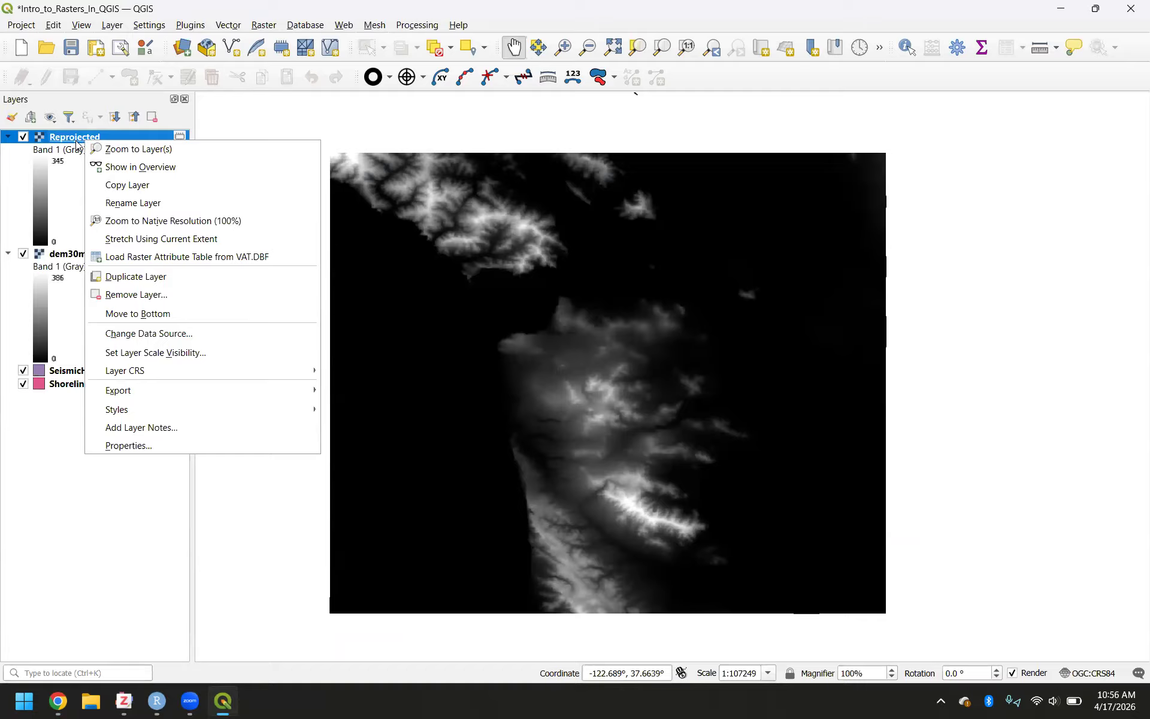
{"action": "mouse_move", "coordinate": [199, 385]}
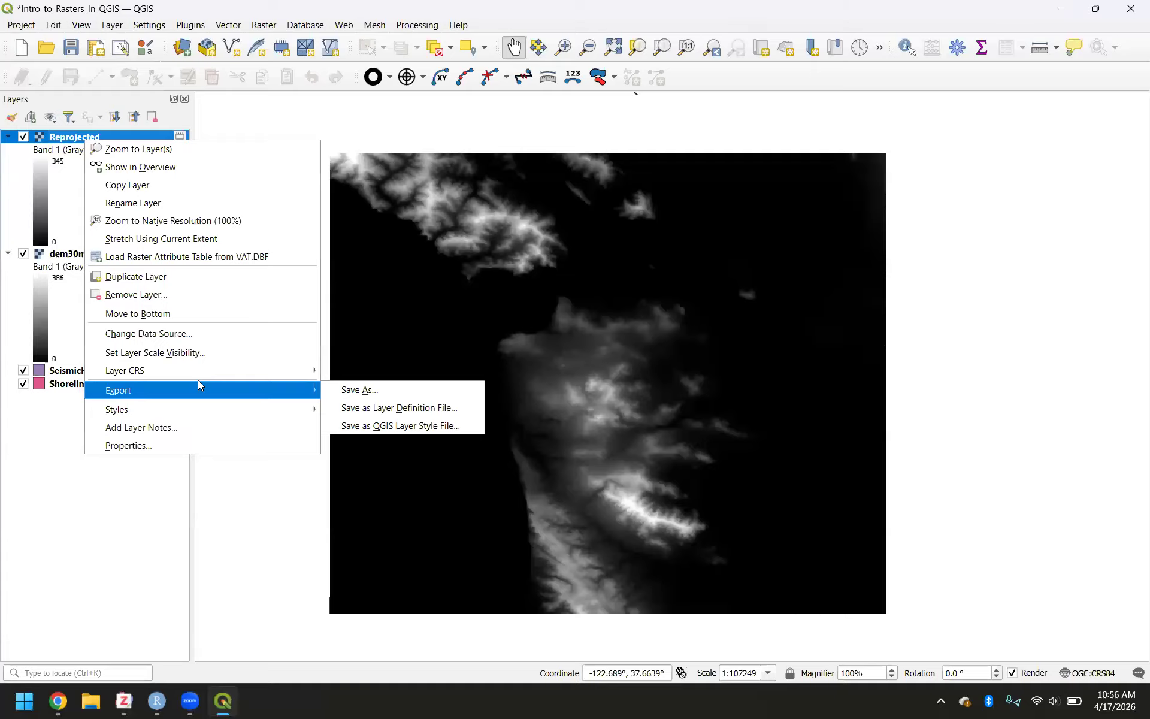
{"action": "left_click", "coordinate": [387, 398]}
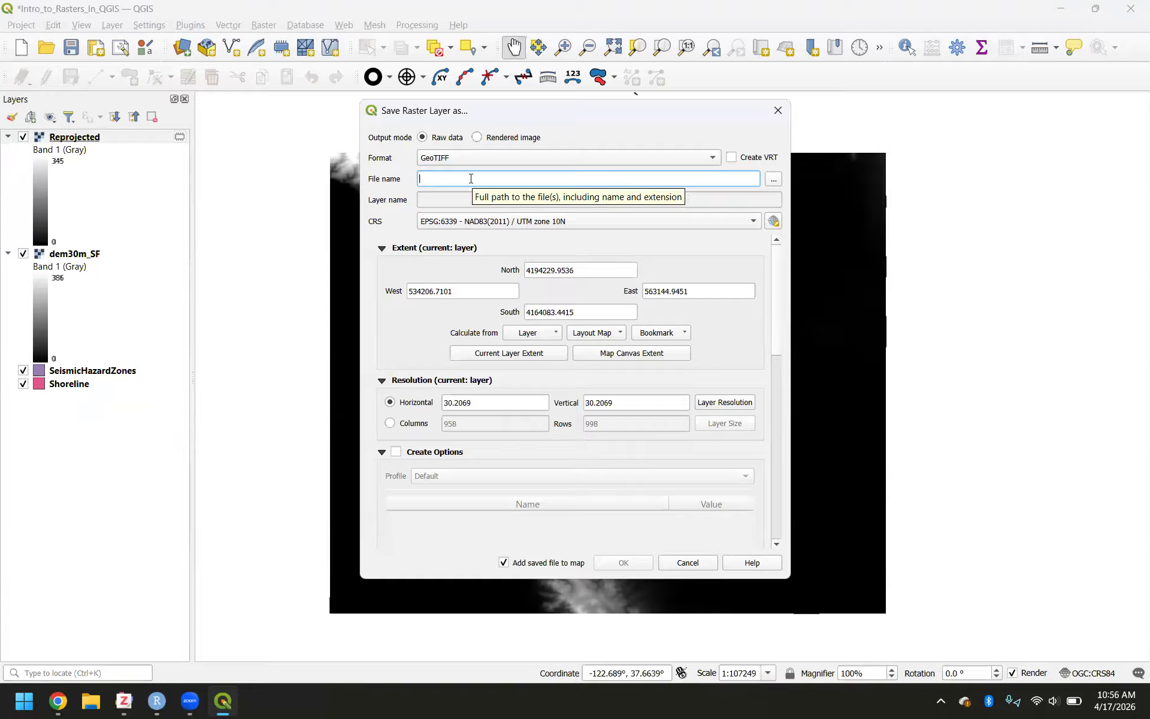
Step: Export the layer as a GeoTIFF named dem30_SF_UTM10 into the GIS_Projects/Intro_to_Rasters_QGIS folder
{"action": "left_click", "coordinate": [769, 183]}
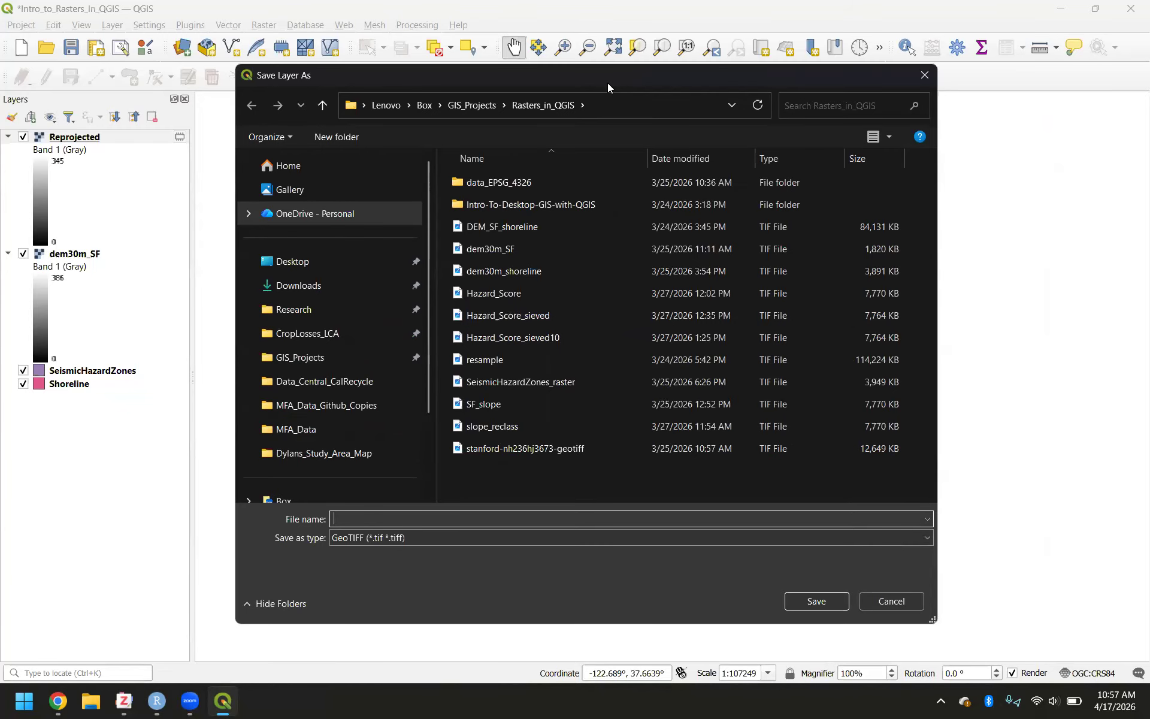
{"action": "left_click", "coordinate": [328, 358]}
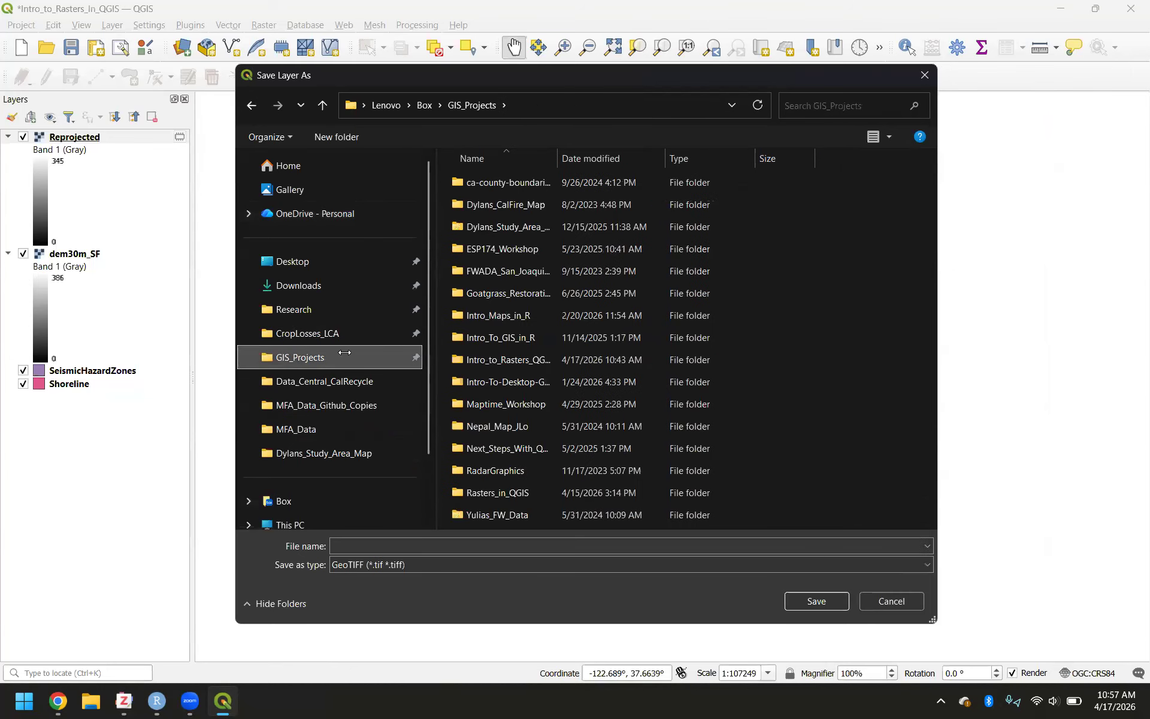
{"action": "double_click", "coordinate": [513, 358]}
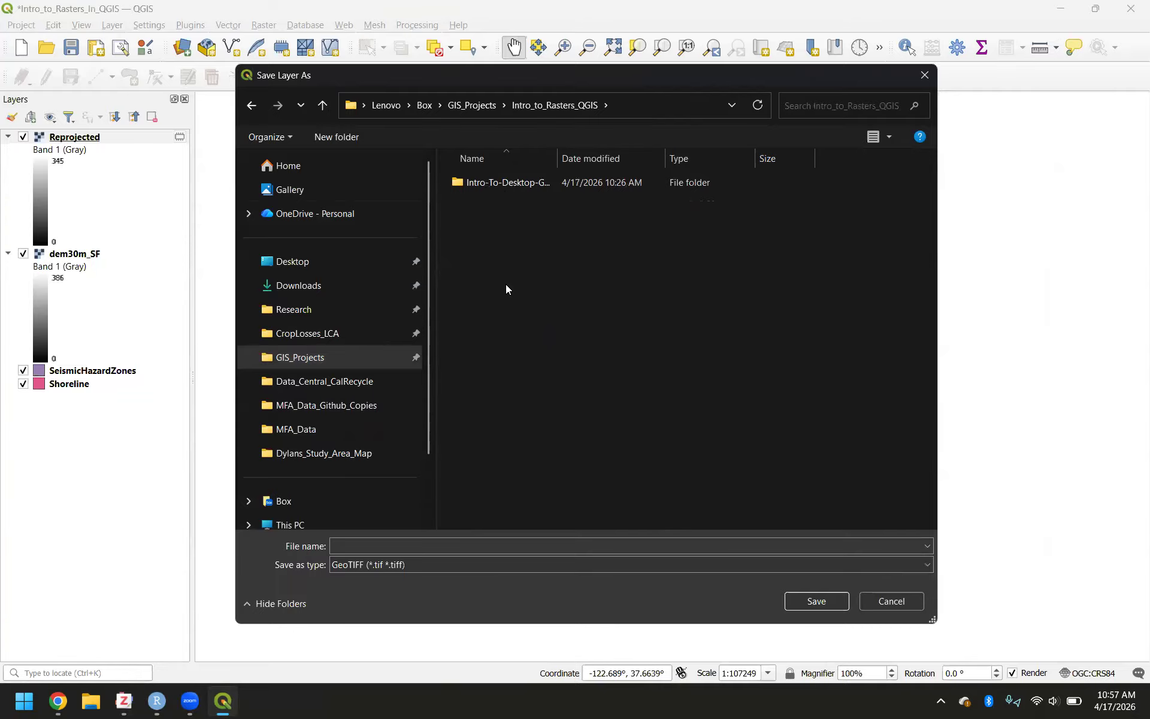
{"action": "left_click", "coordinate": [446, 548]}
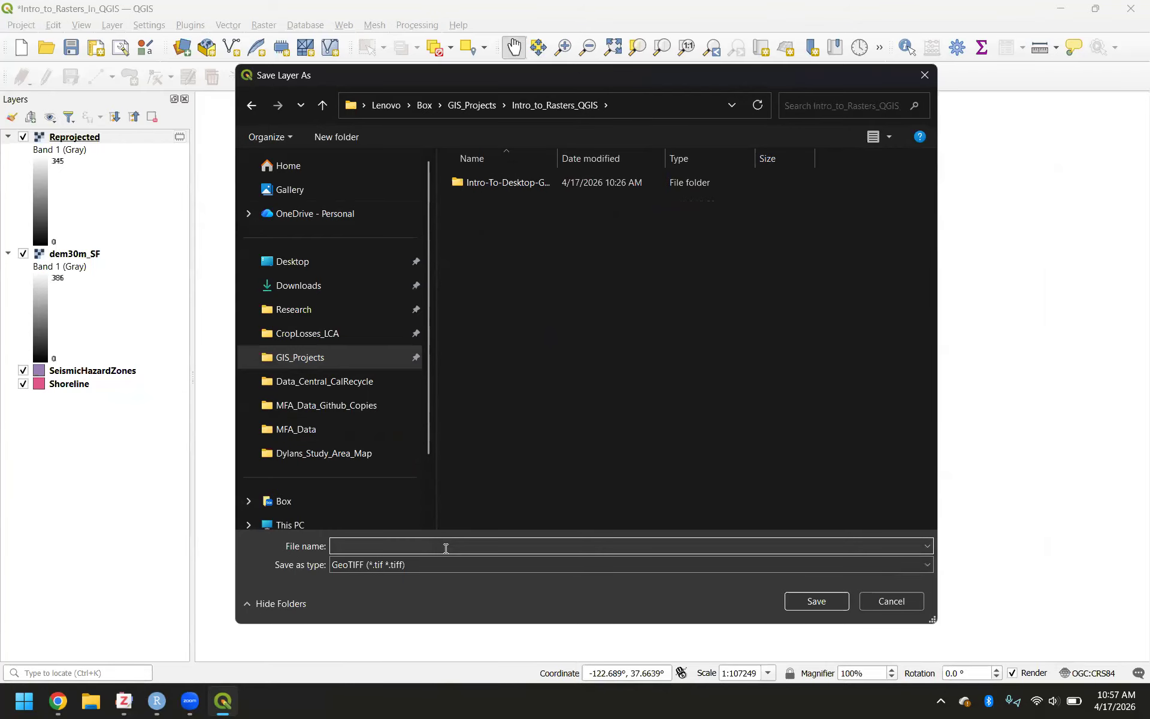
{"action": "type", "text": "dem30_SF_UTM10"}
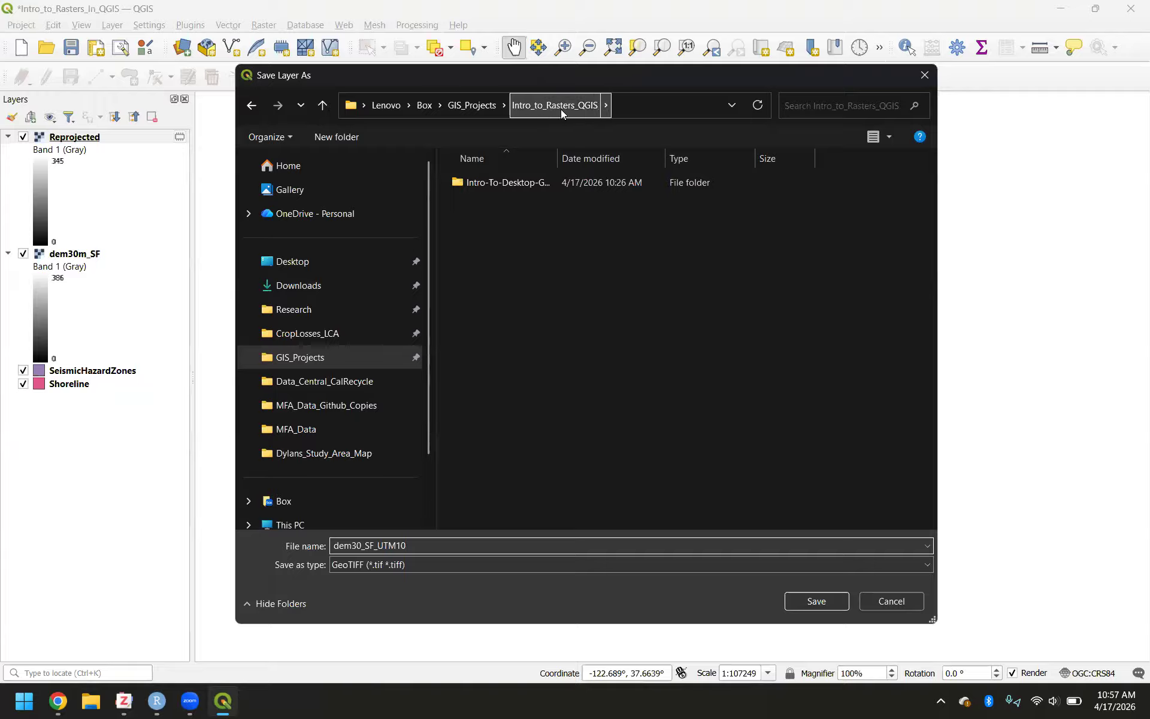
{"action": "left_click", "coordinate": [817, 602]}
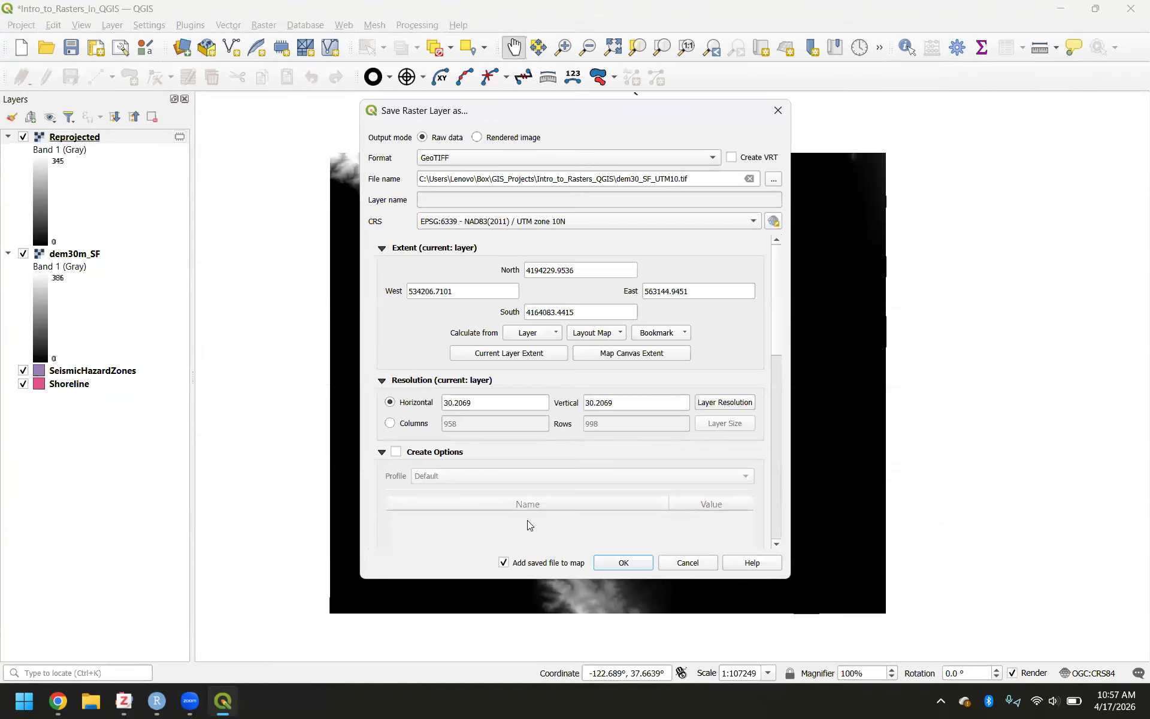
{"action": "left_click", "coordinate": [624, 563]}
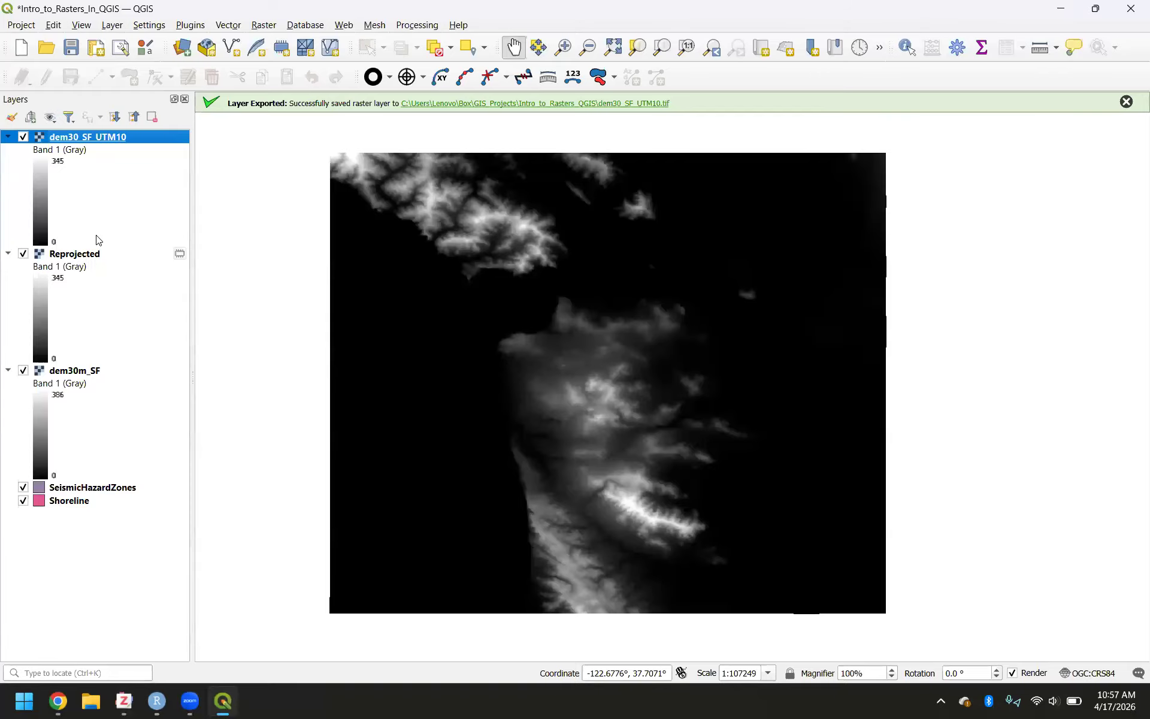
Step: Hide and collapse the Reprojected and dem30m_SF layers, and move both below Shoreline in the layer order
{"action": "right_click", "coordinate": [96, 254]}
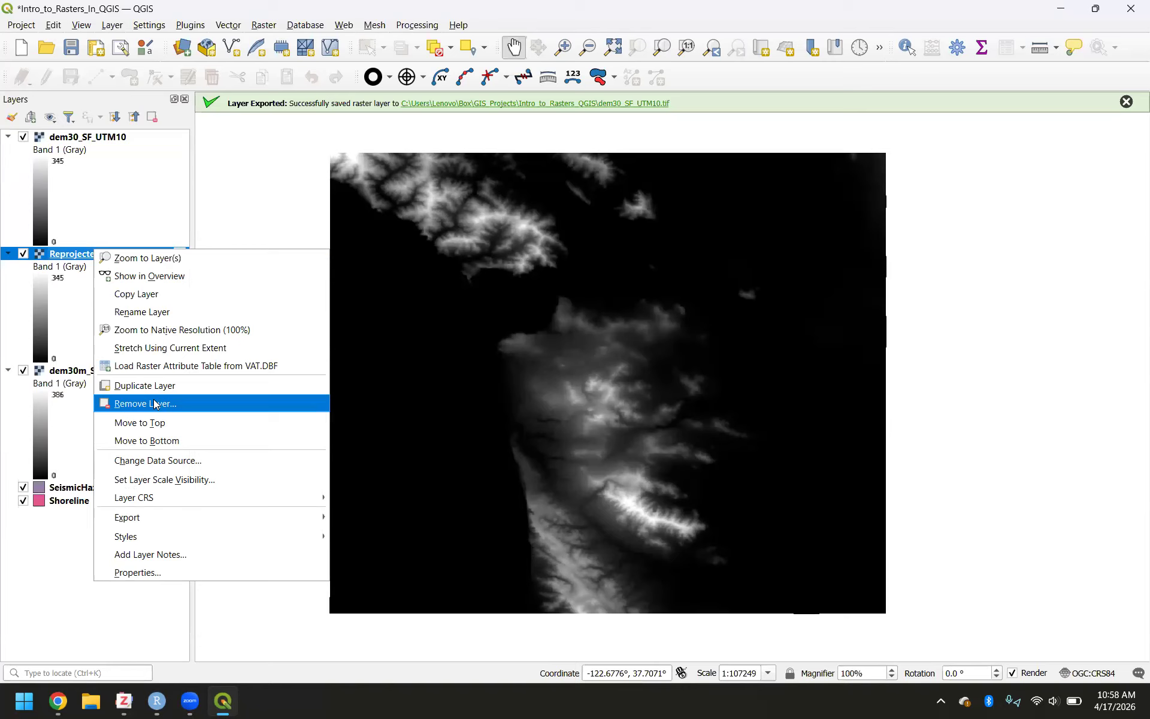
{"action": "left_click", "coordinate": [23, 254]}
{"action": "left_click", "coordinate": [8, 254]}
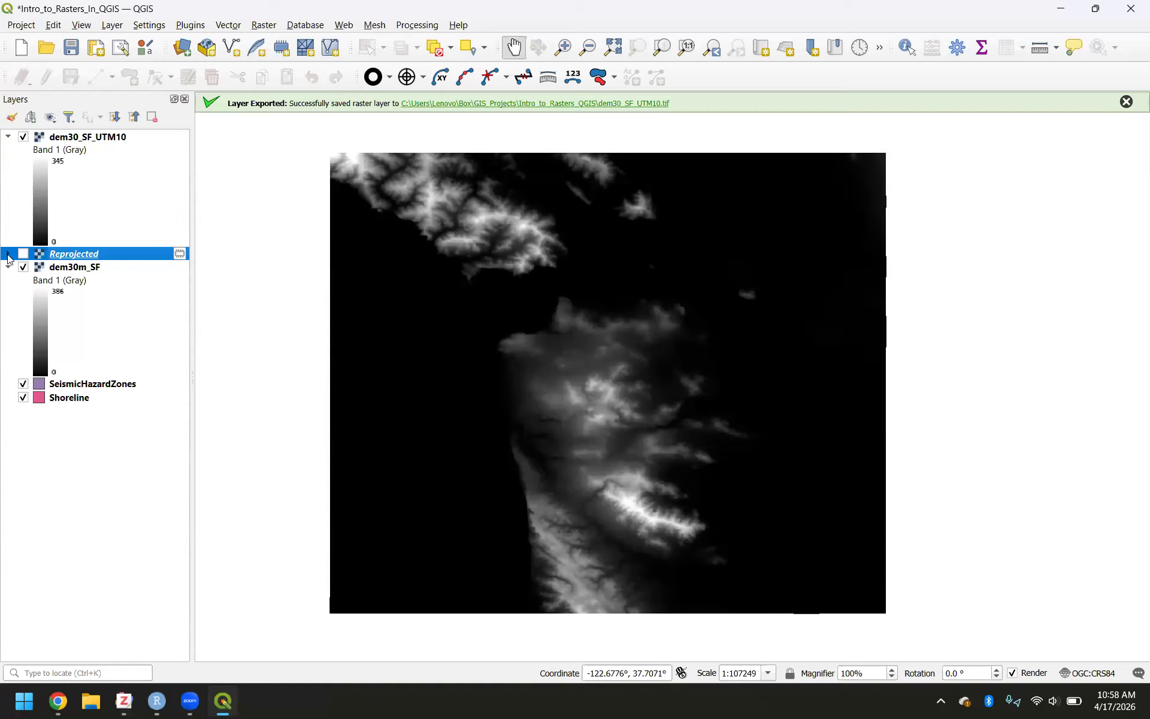
{"action": "left_click", "coordinate": [23, 267]}
{"action": "left_click", "coordinate": [8, 267]}
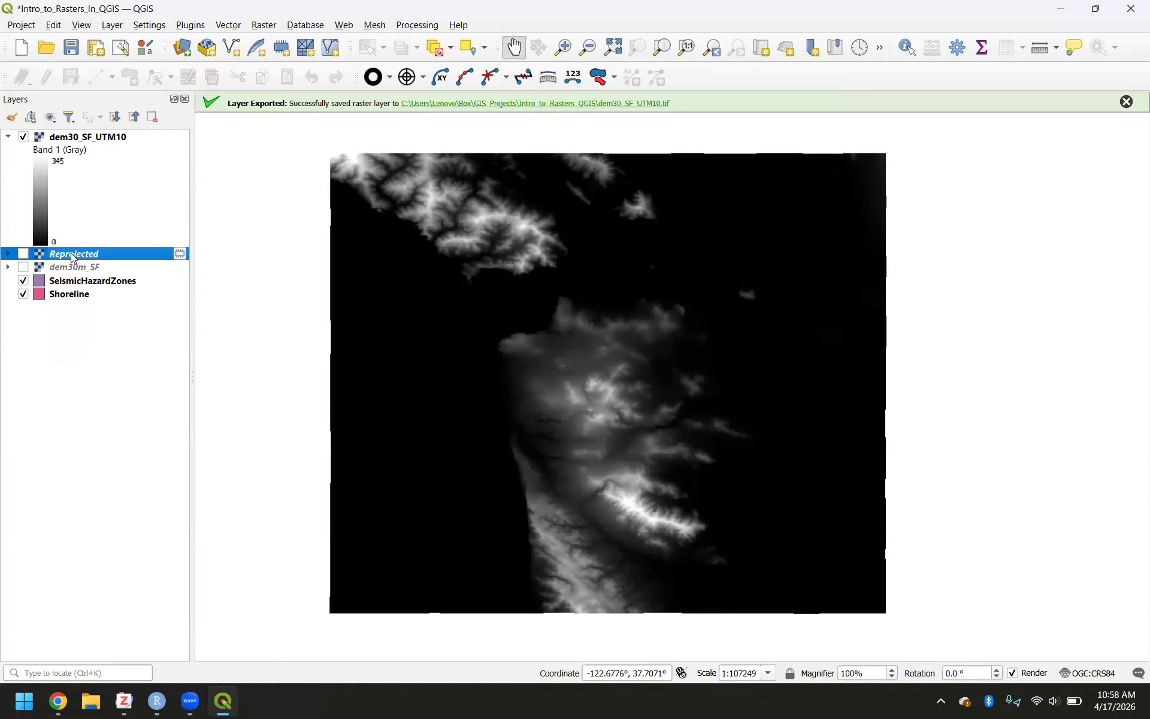
{"action": "left_click_drag", "start_coordinate": [71, 257], "coordinate": [71, 305]}
{"action": "left_click_drag", "start_coordinate": [83, 257], "coordinate": [83, 320]}
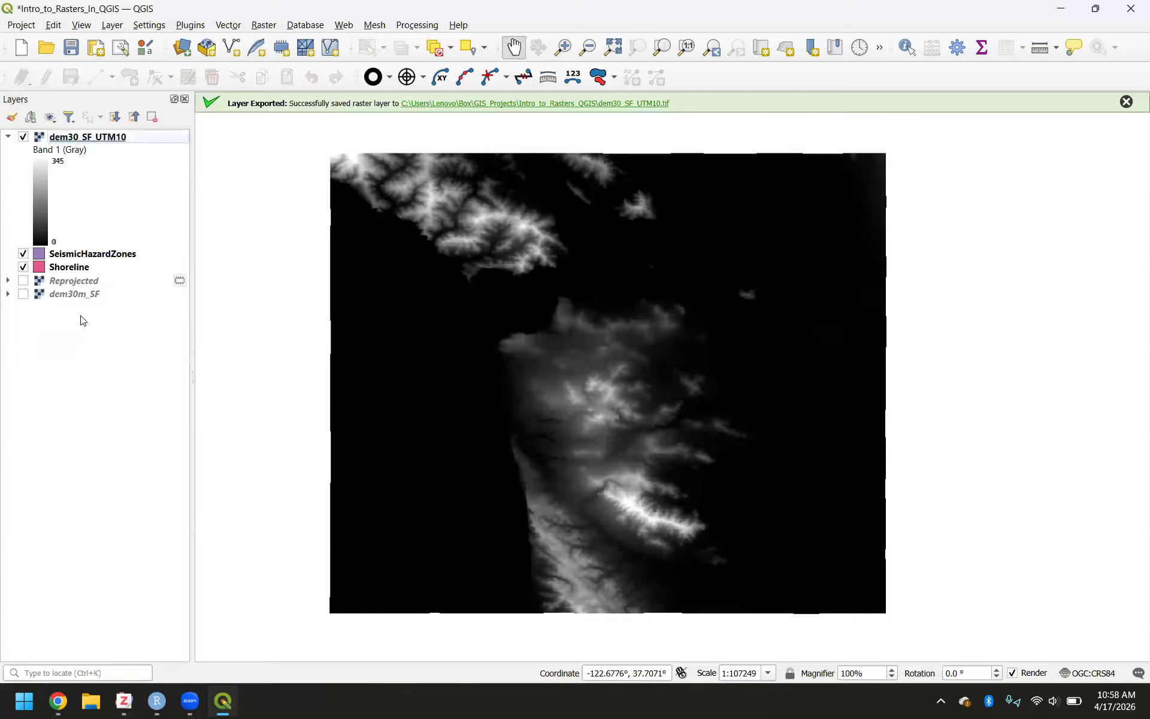
Step: Switch to the workshop PDF in Chrome and read section 4.3 on clipping the DEM with the Shoreline mask and saving the result
{"action": "mouse_move", "coordinate": [60, 702]}
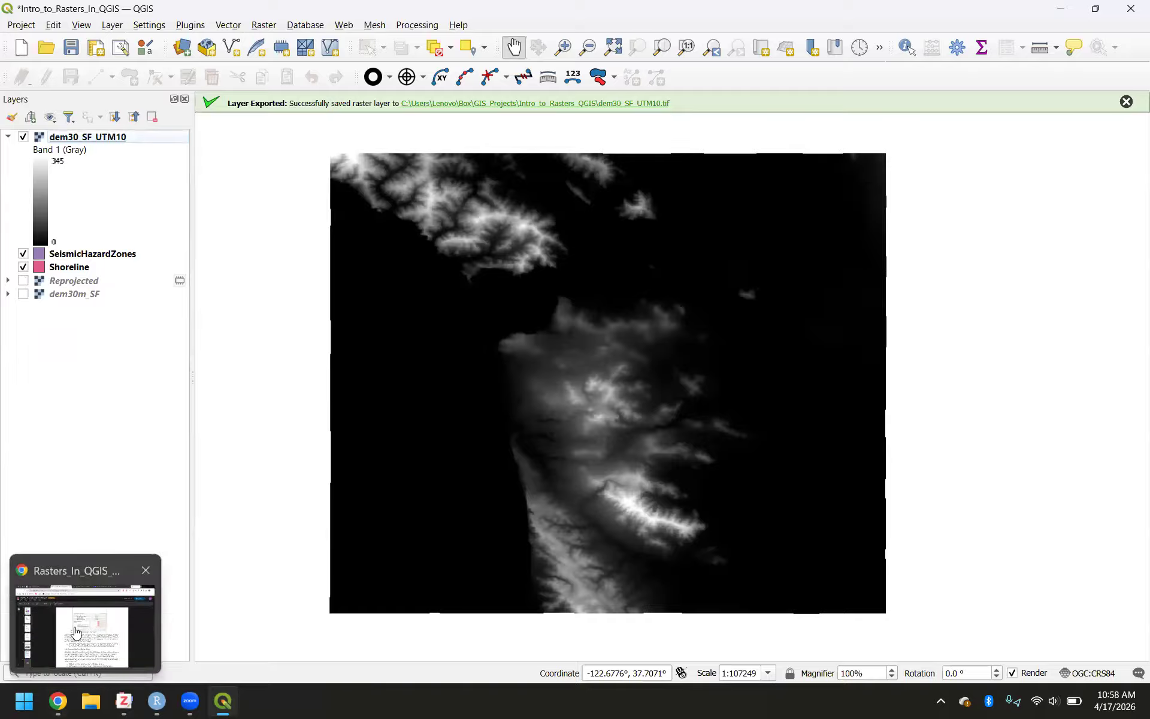
{"action": "left_click", "coordinate": [76, 632]}
{"action": "scroll", "coordinate": [345, 552], "scroll_direction": "down", "scroll_amount": 5}
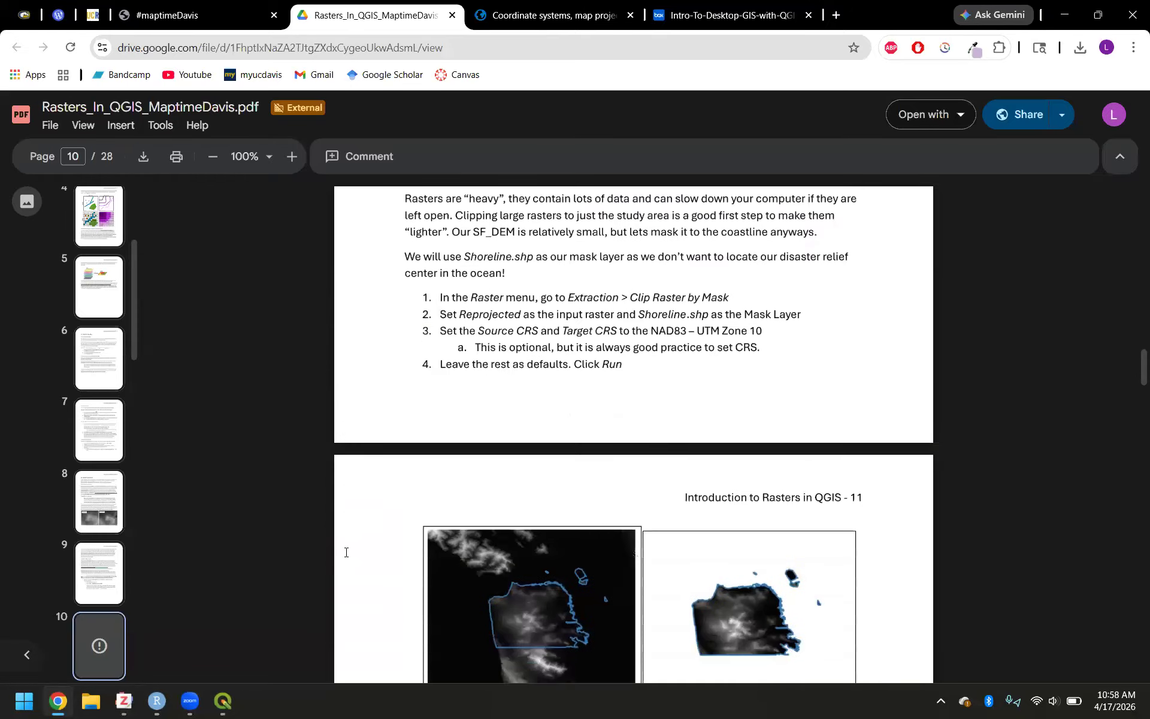
{"action": "scroll", "coordinate": [345, 552], "scroll_direction": "down", "scroll_amount": 1}
{"action": "scroll", "coordinate": [346, 552], "scroll_direction": "down", "scroll_amount": 2}
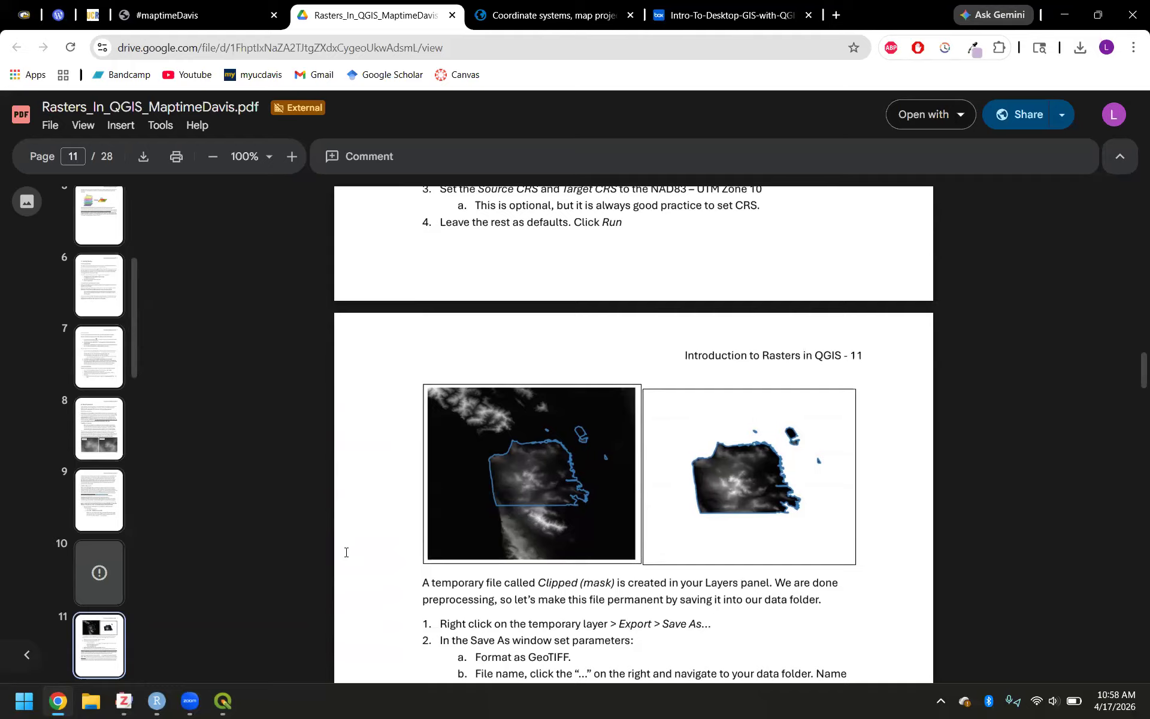
{"action": "scroll", "coordinate": [345, 551], "scroll_direction": "down", "scroll_amount": 2}
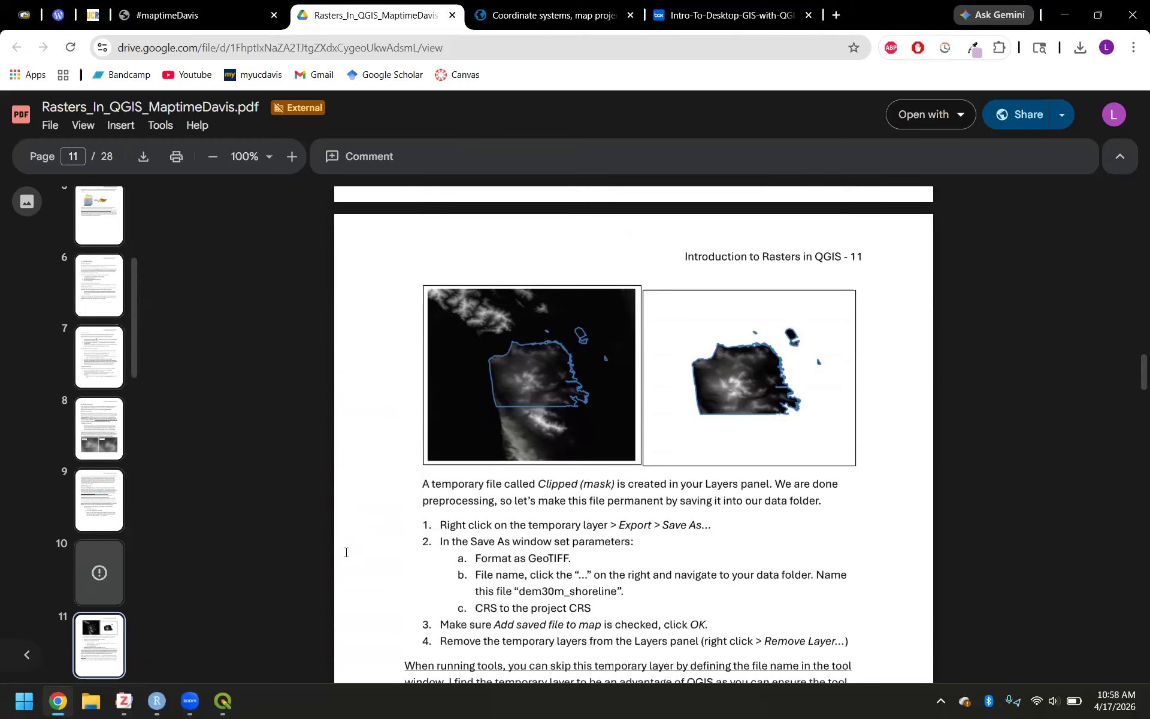
{"action": "scroll", "coordinate": [346, 552], "scroll_direction": "up", "scroll_amount": 5}
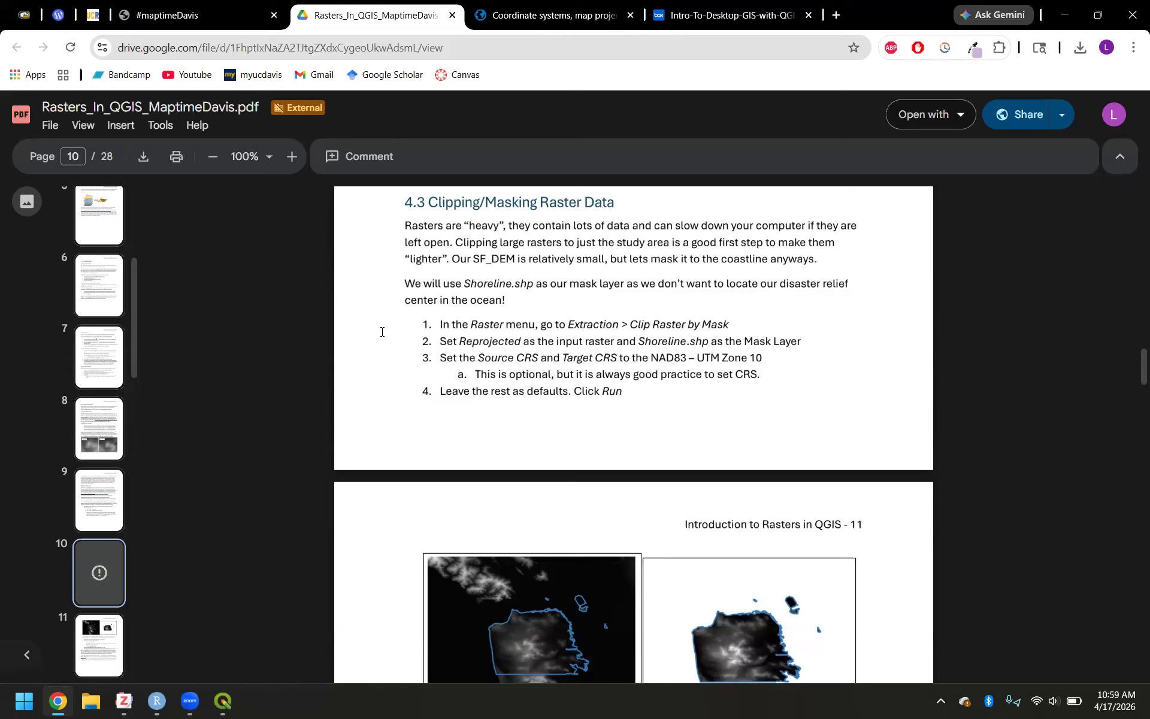
{"action": "scroll", "coordinate": [381, 332], "scroll_direction": "down", "scroll_amount": 1}
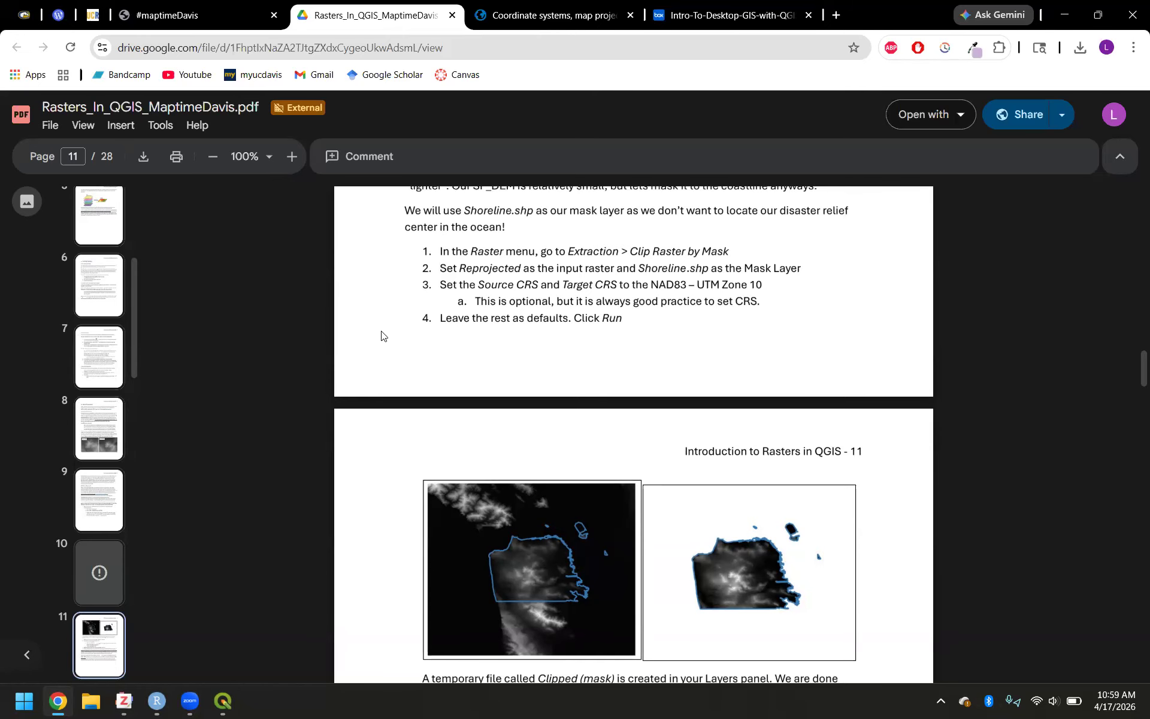
{"action": "scroll", "coordinate": [382, 333], "scroll_direction": "down", "scroll_amount": 2}
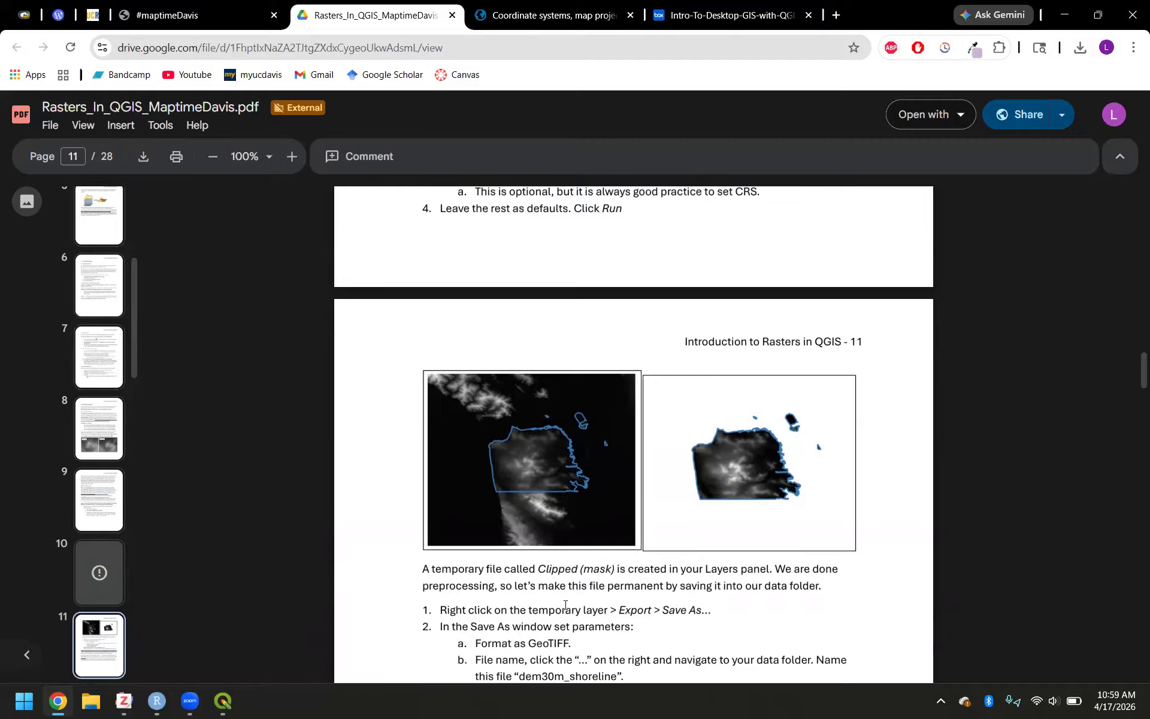
{"action": "scroll", "coordinate": [564, 605], "scroll_direction": "up", "scroll_amount": 4}
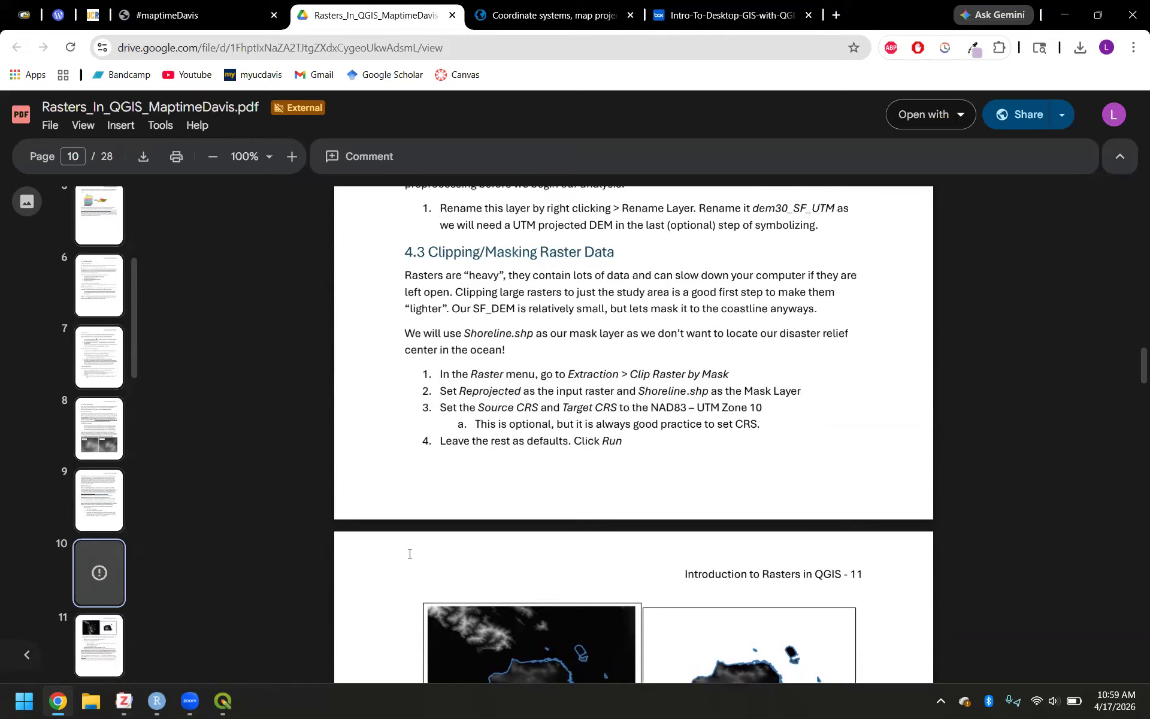
{"action": "scroll", "coordinate": [409, 553], "scroll_direction": "down", "scroll_amount": 10}
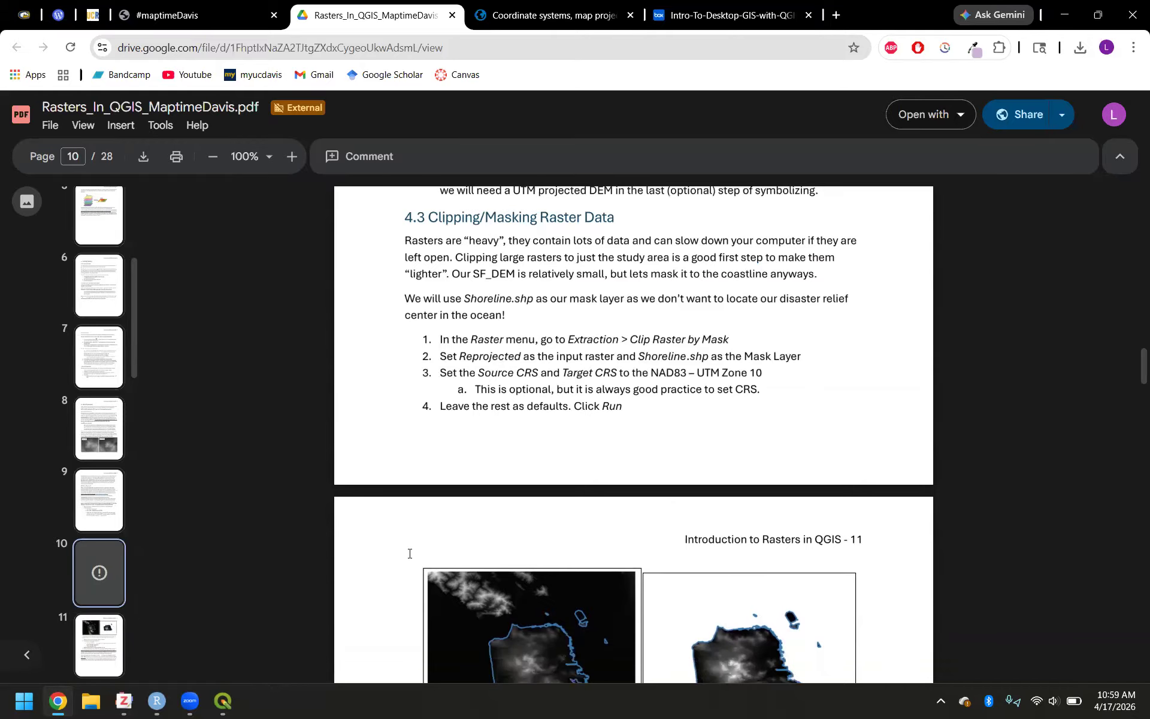
Step: Read section 4.4 of the workshop PDF on raster to vector conversions and the steps for reprojecting SeismicHazardZones to UTM
{"action": "scroll", "coordinate": [409, 553], "scroll_direction": "down", "scroll_amount": 7}
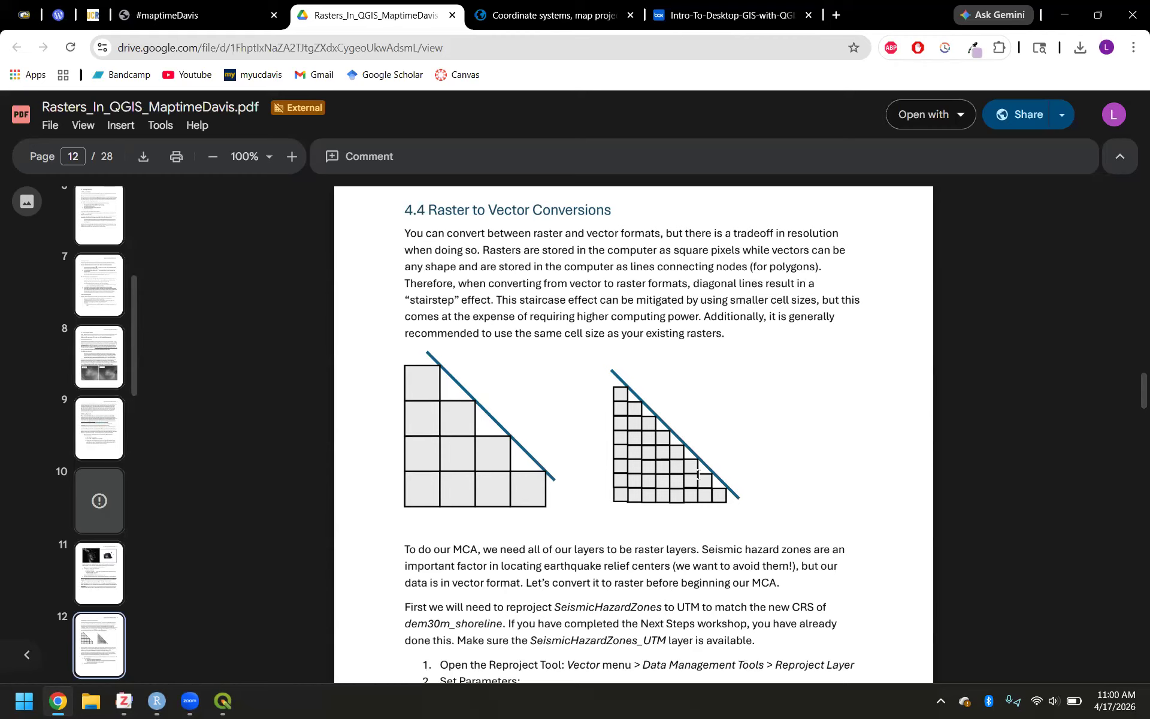
{"action": "scroll", "coordinate": [697, 474], "scroll_direction": "down", "scroll_amount": 1}
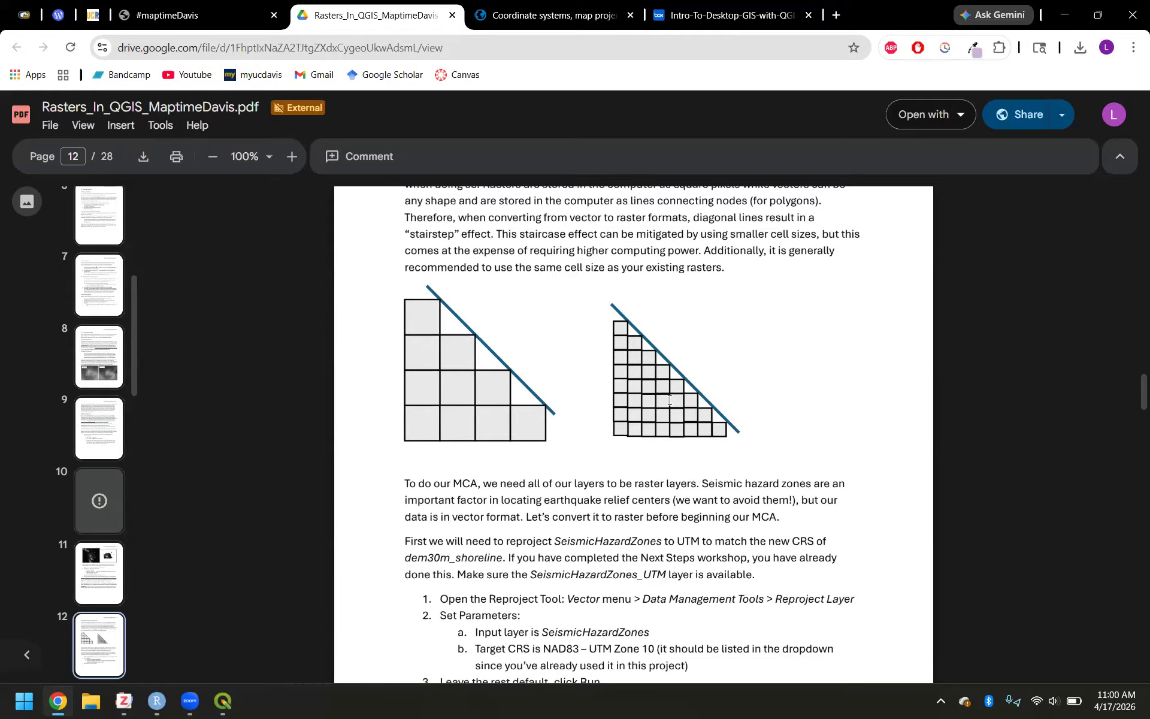
{"action": "scroll", "coordinate": [669, 400], "scroll_direction": "up", "scroll_amount": 2}
{"action": "scroll", "coordinate": [669, 400], "scroll_direction": "down", "scroll_amount": 3}
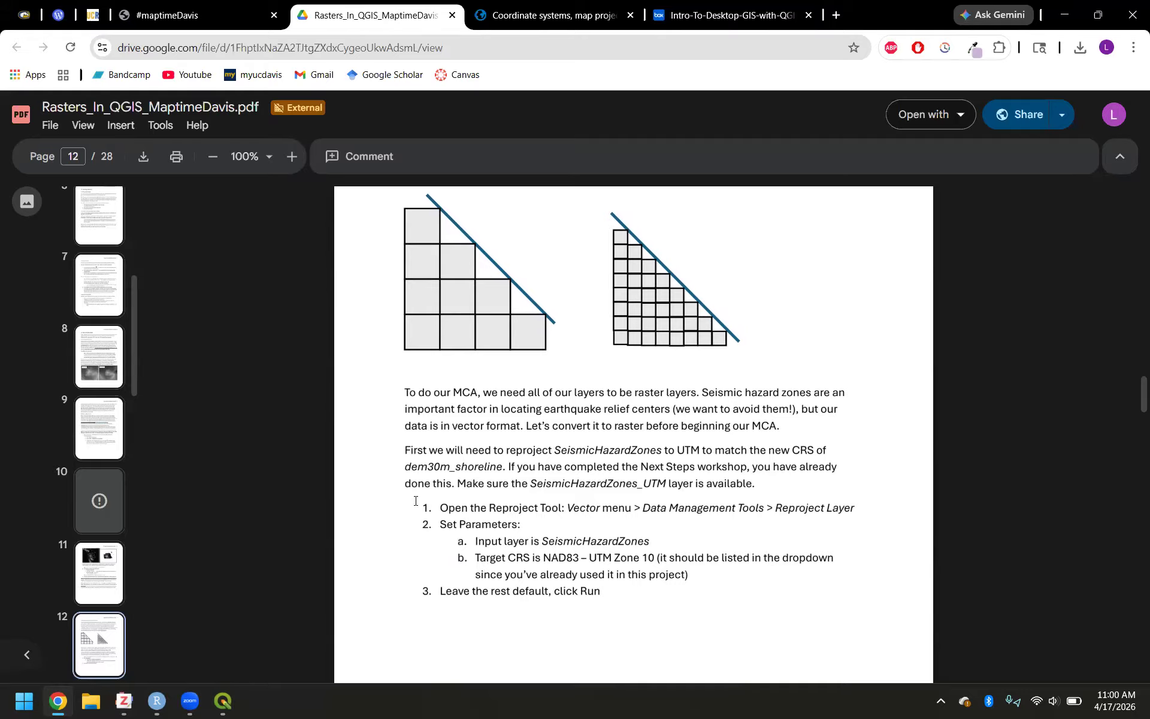
{"action": "scroll", "coordinate": [415, 500], "scroll_direction": "up", "scroll_amount": 3}
{"action": "scroll", "coordinate": [401, 455], "scroll_direction": "down", "scroll_amount": 3}
{"action": "left_click_drag", "start_coordinate": [398, 438], "coordinate": [664, 446]}
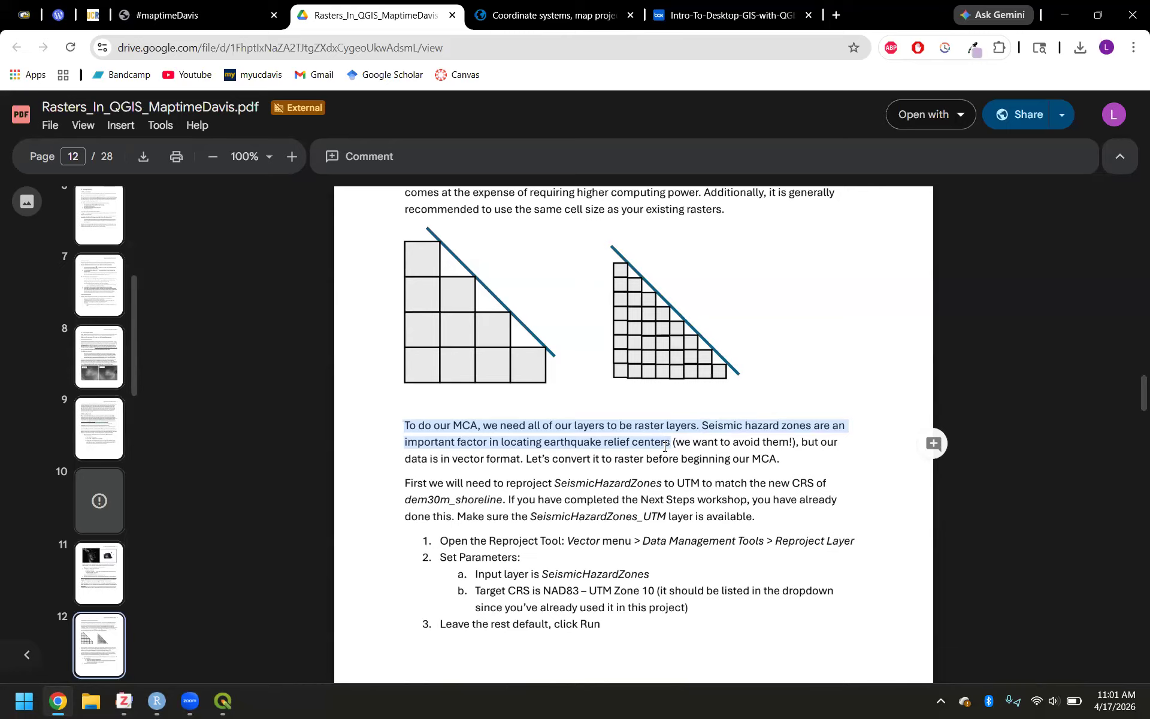
{"action": "scroll", "coordinate": [629, 462], "scroll_direction": "down", "scroll_amount": 1}
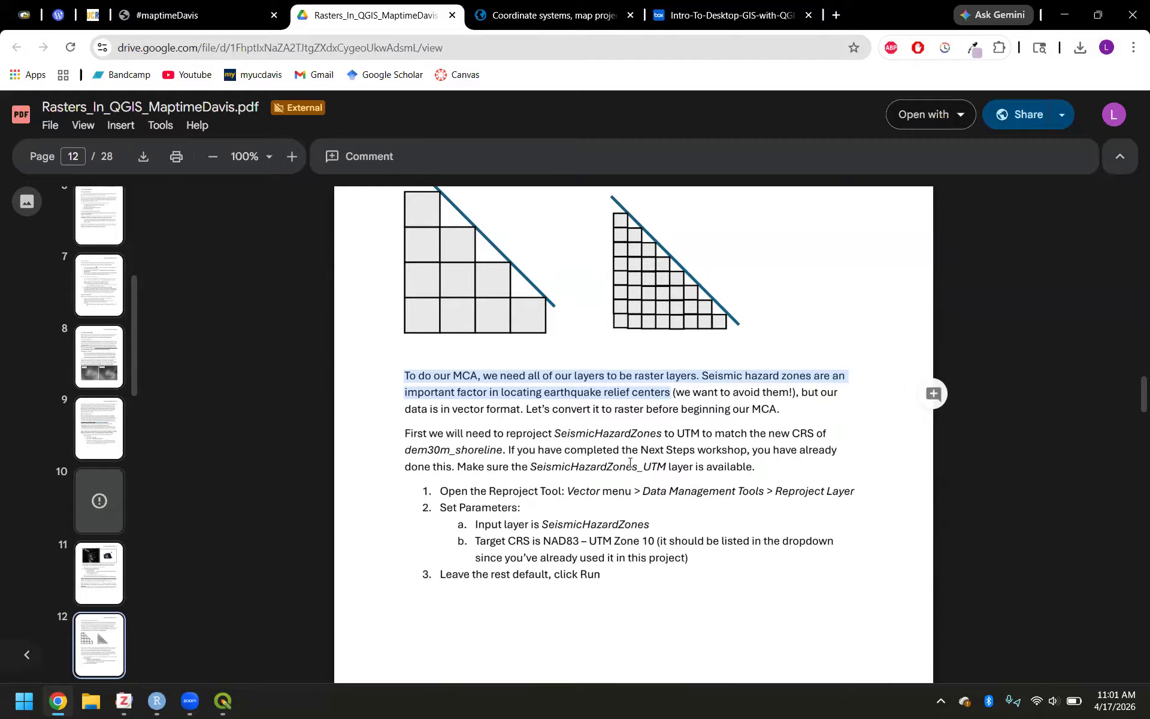
Step: Switch back to QGIS and move the SeismicHazardZones layer above dem30_SF_UTM10 in the layer order
{"action": "left_click", "coordinate": [223, 700]}
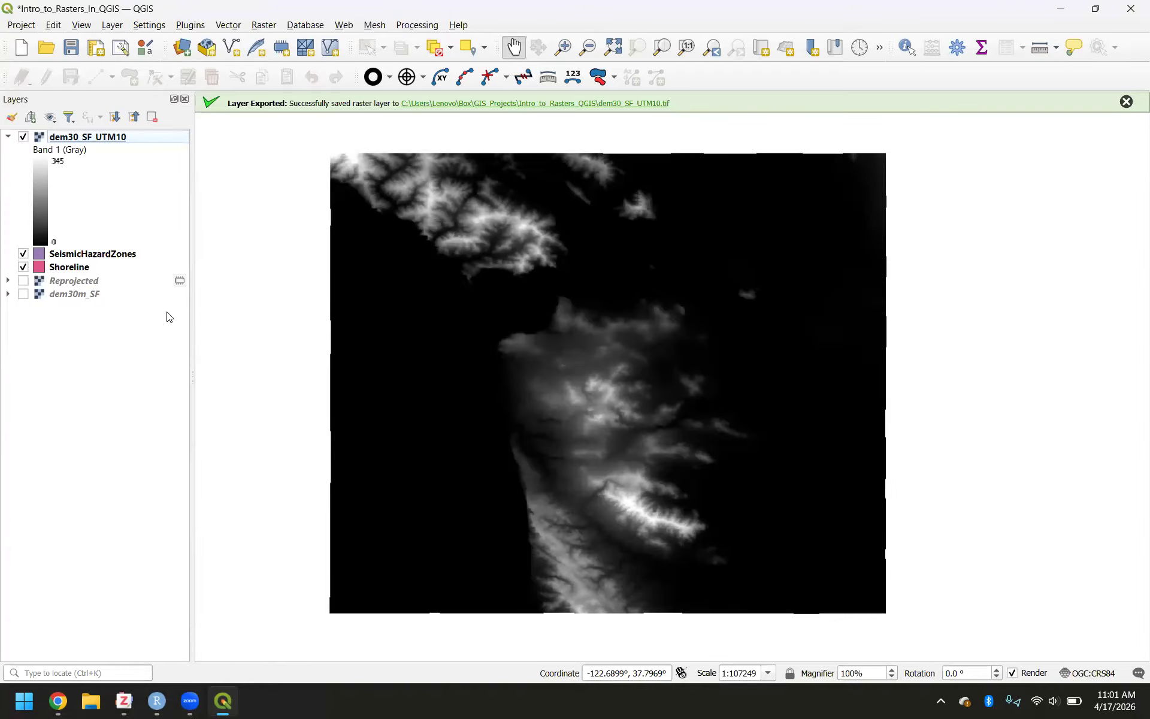
{"action": "left_click", "coordinate": [17, 138]}
{"action": "left_click", "coordinate": [23, 139]}
{"action": "left_click", "coordinate": [23, 138]}
{"action": "left_click_drag", "start_coordinate": [82, 258], "coordinate": [65, 136]}
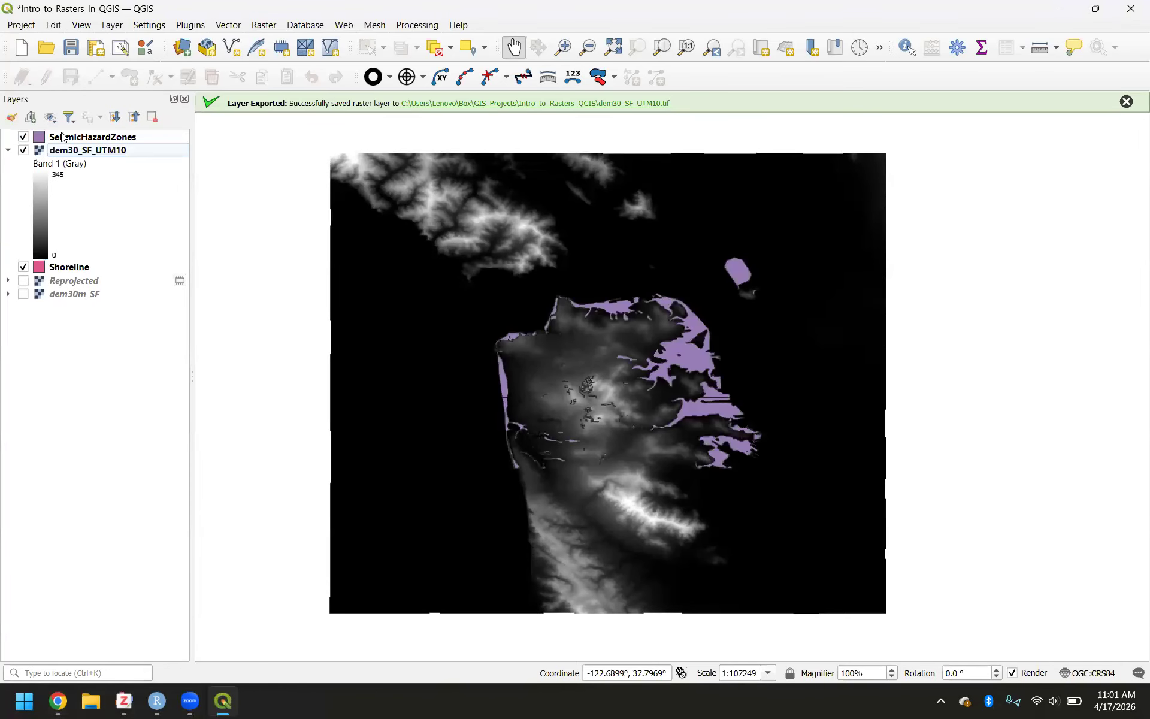
Step: Open the vector Reproject Layer tool and choose SeismicHazardZones as the input layer
{"action": "left_click", "coordinate": [228, 26]}
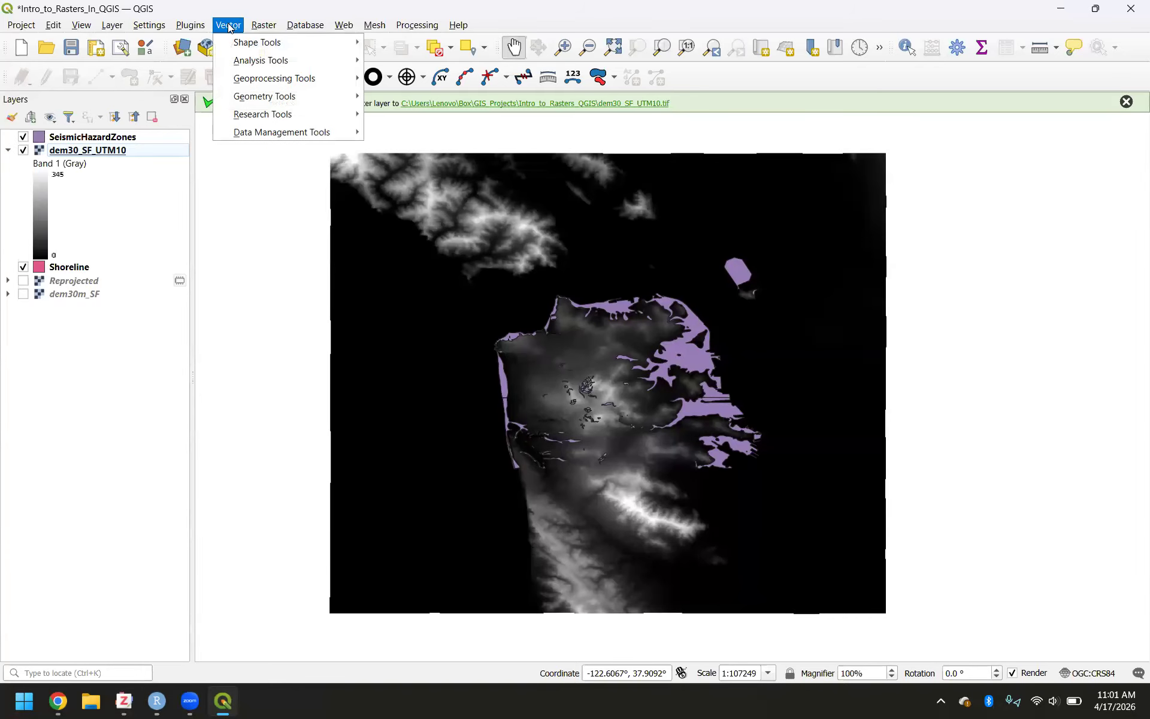
{"action": "mouse_move", "coordinate": [268, 133]}
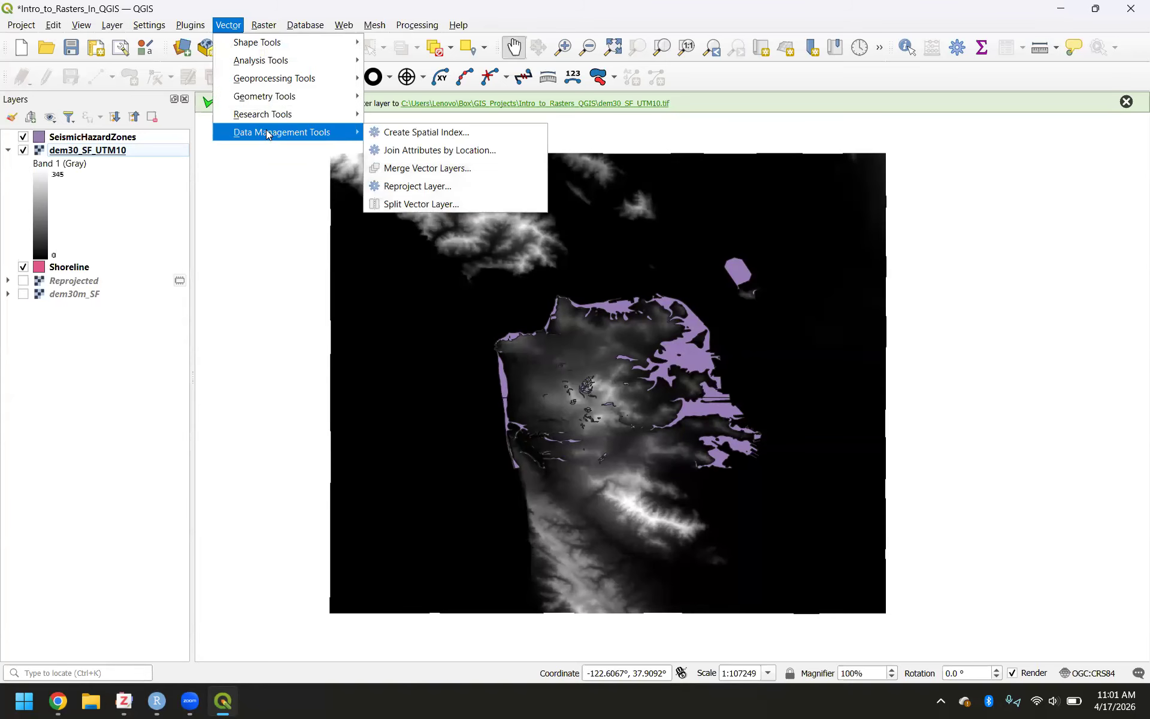
{"action": "left_click", "coordinate": [450, 185]}
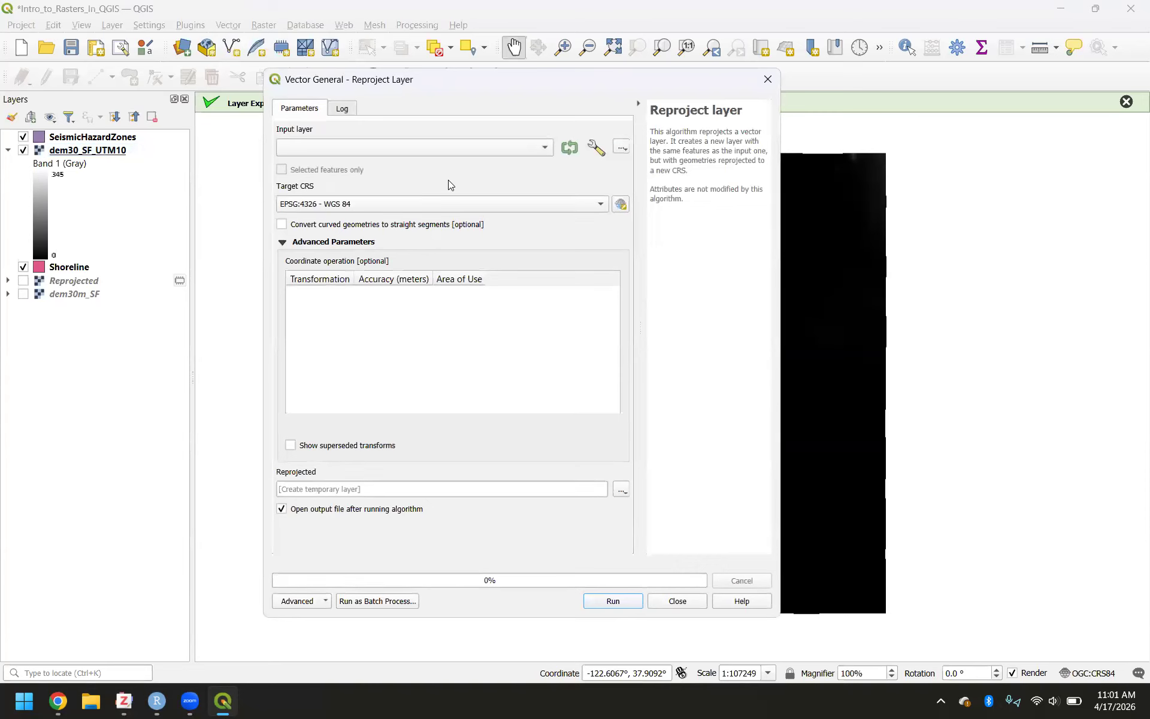
{"action": "left_click", "coordinate": [424, 147]}
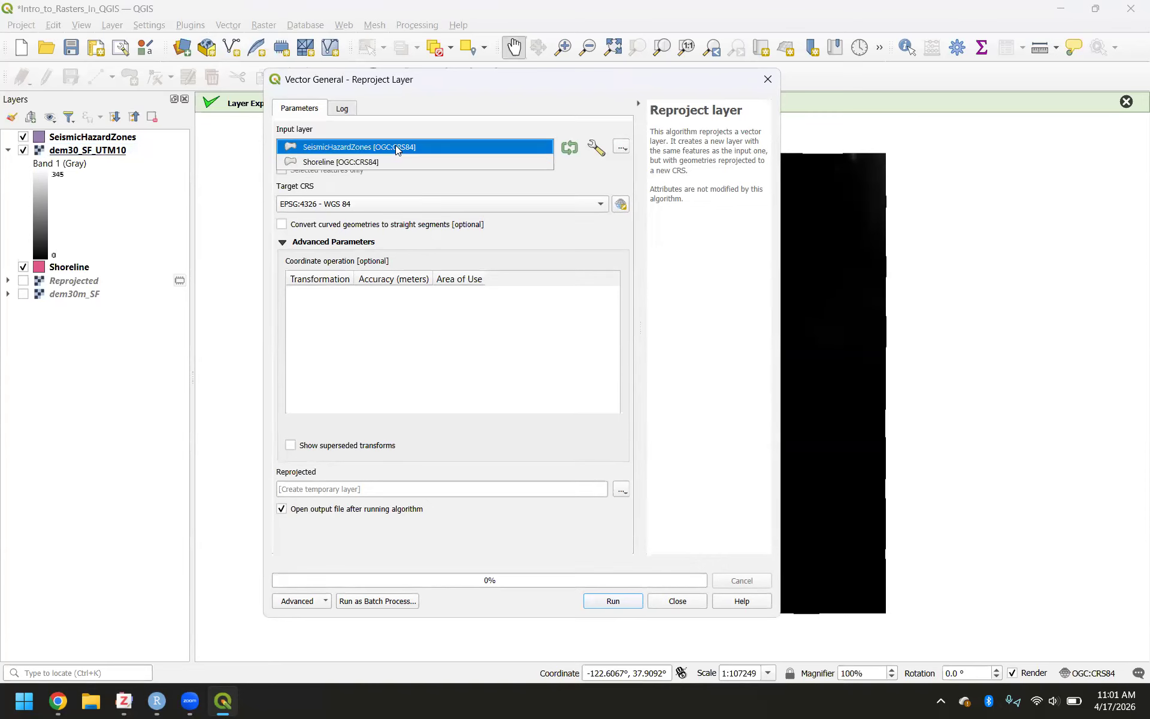
{"action": "left_click", "coordinate": [396, 150]}
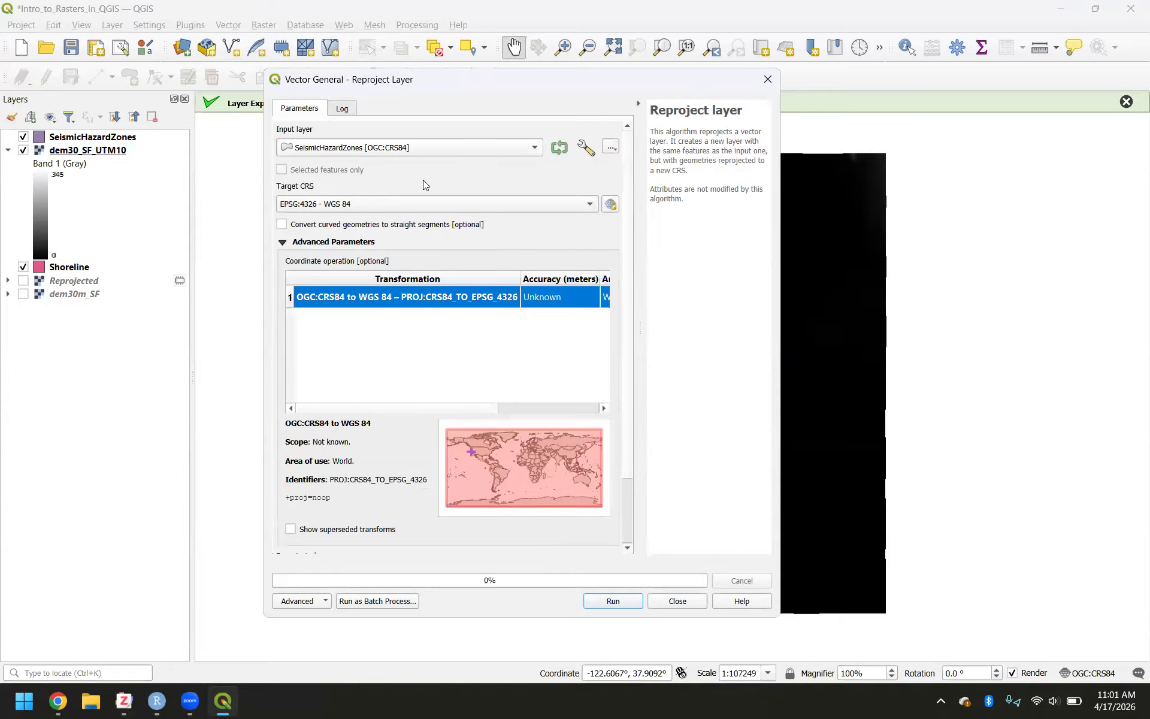
Step: Set the target CRS to EPSG:6339 - NAD83(2011) / UTM zone 10N, run the reprojection to a temporary layer, and close the tool
{"action": "left_click", "coordinate": [565, 204]}
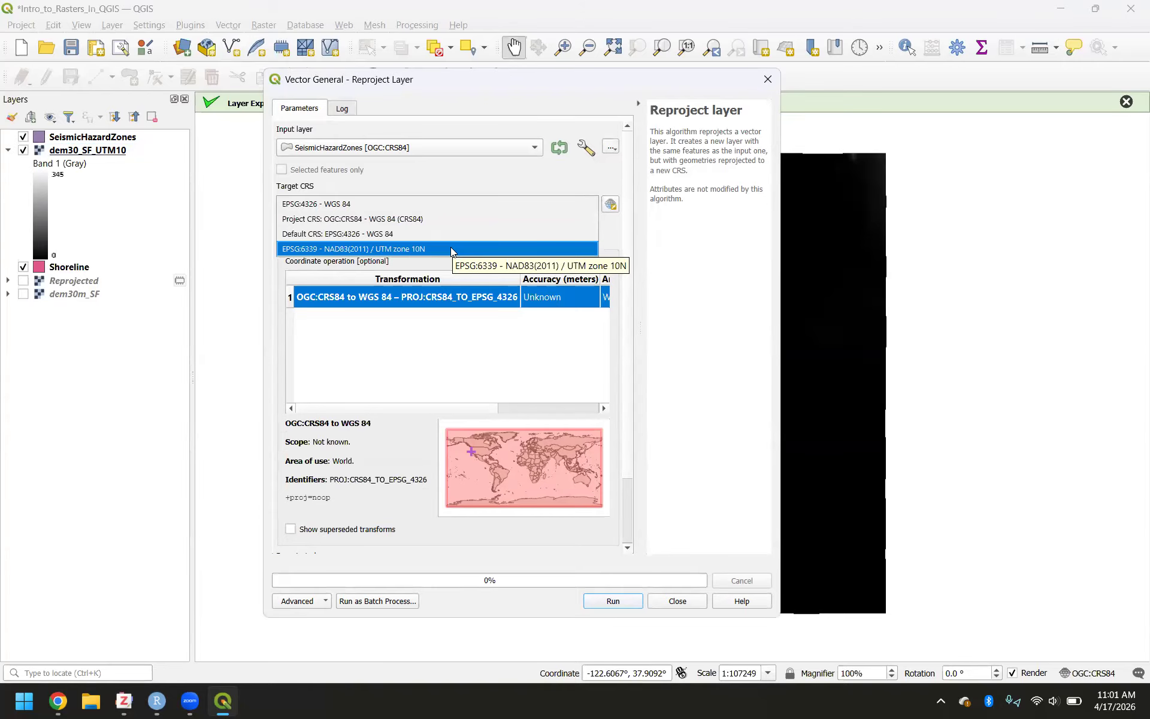
{"action": "left_click", "coordinate": [613, 205]}
{"action": "left_click", "coordinate": [613, 204]}
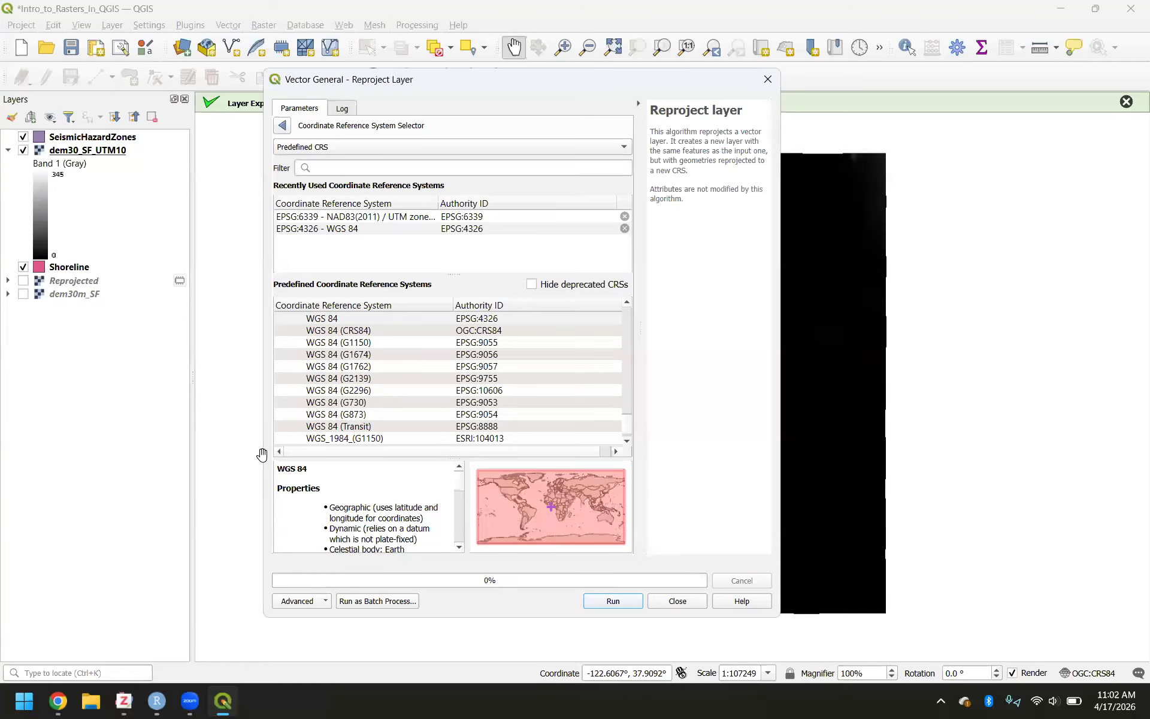
{"action": "left_click", "coordinate": [282, 125]}
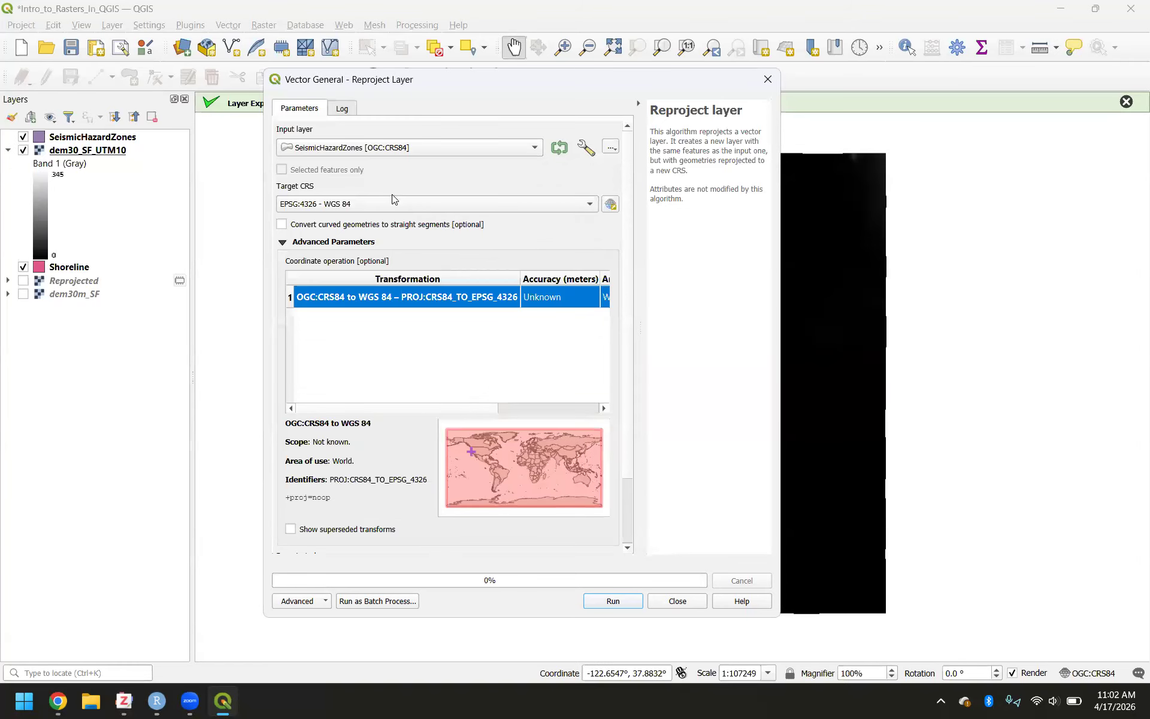
{"action": "left_click", "coordinate": [400, 202]}
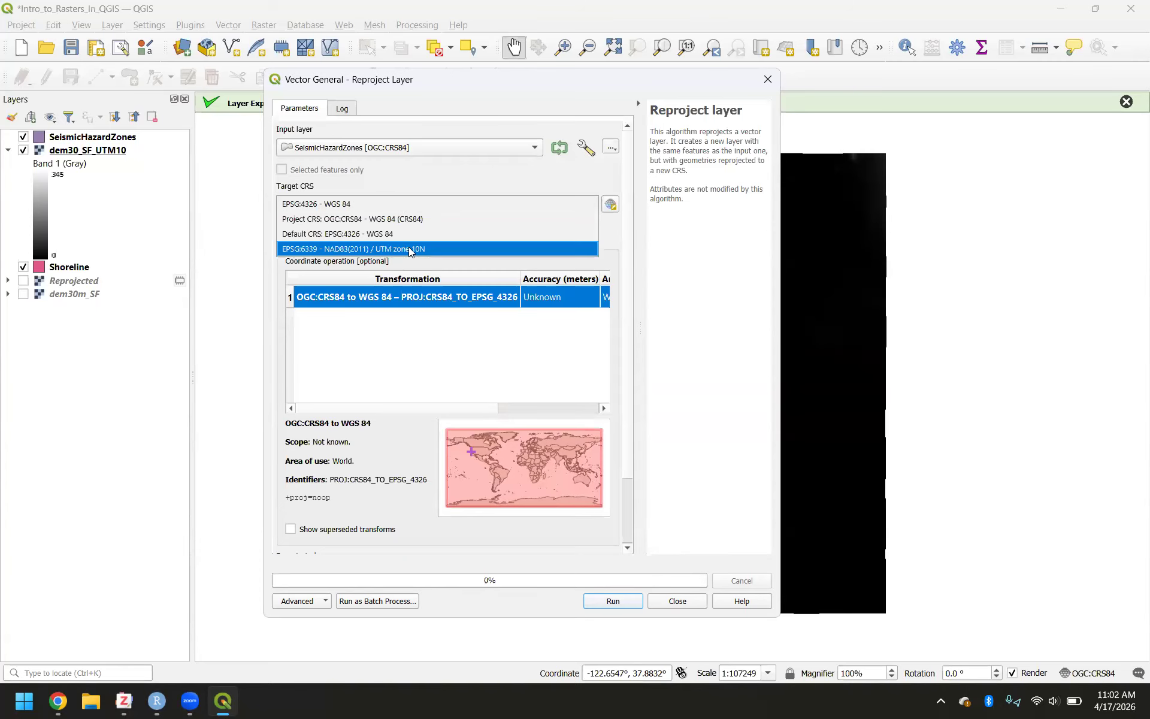
{"action": "left_click", "coordinate": [410, 250]}
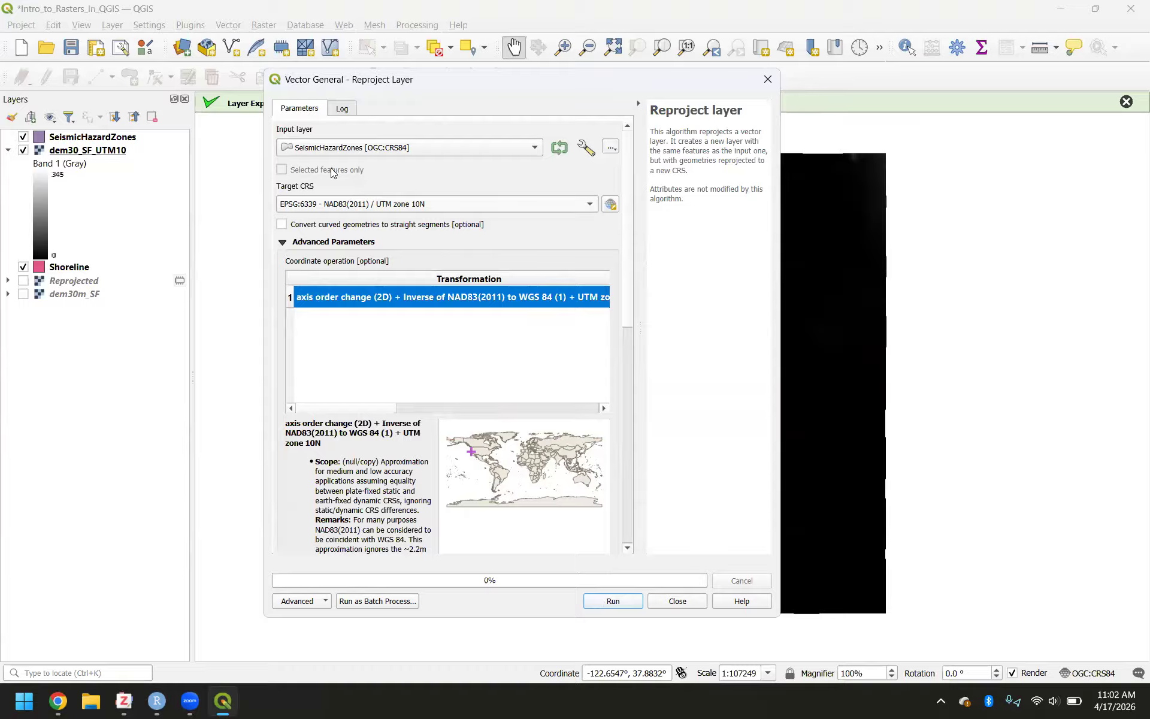
{"action": "left_click", "coordinate": [405, 210]}
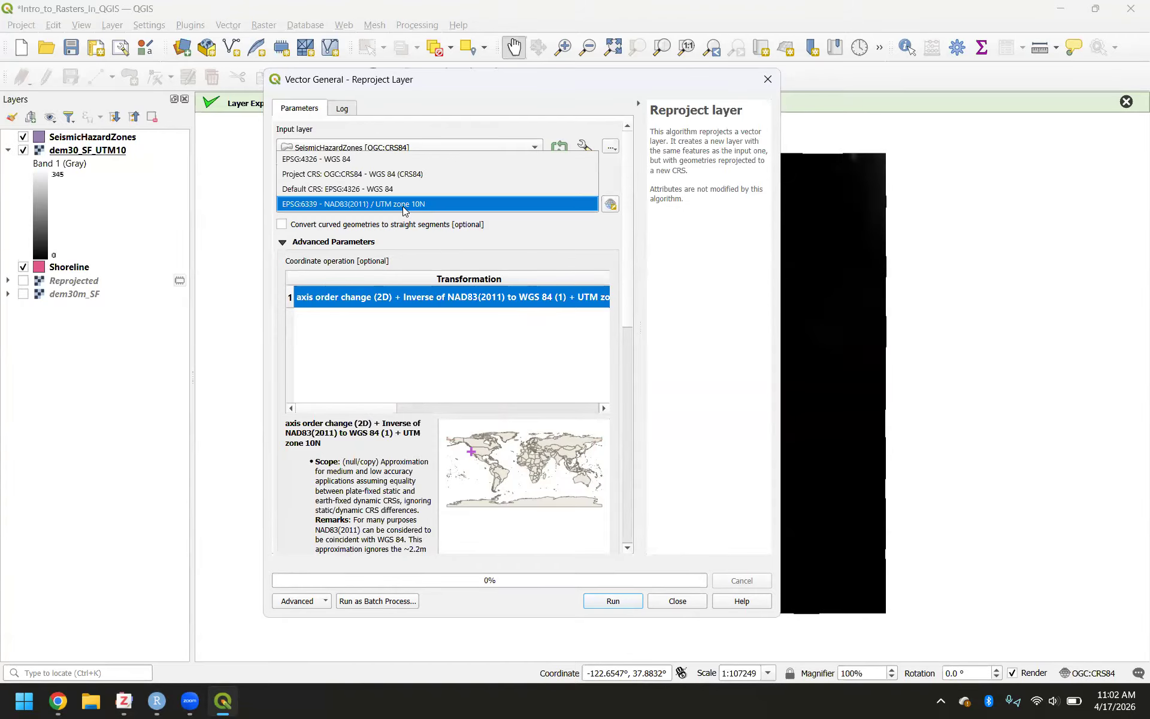
{"action": "left_click", "coordinate": [403, 207]}
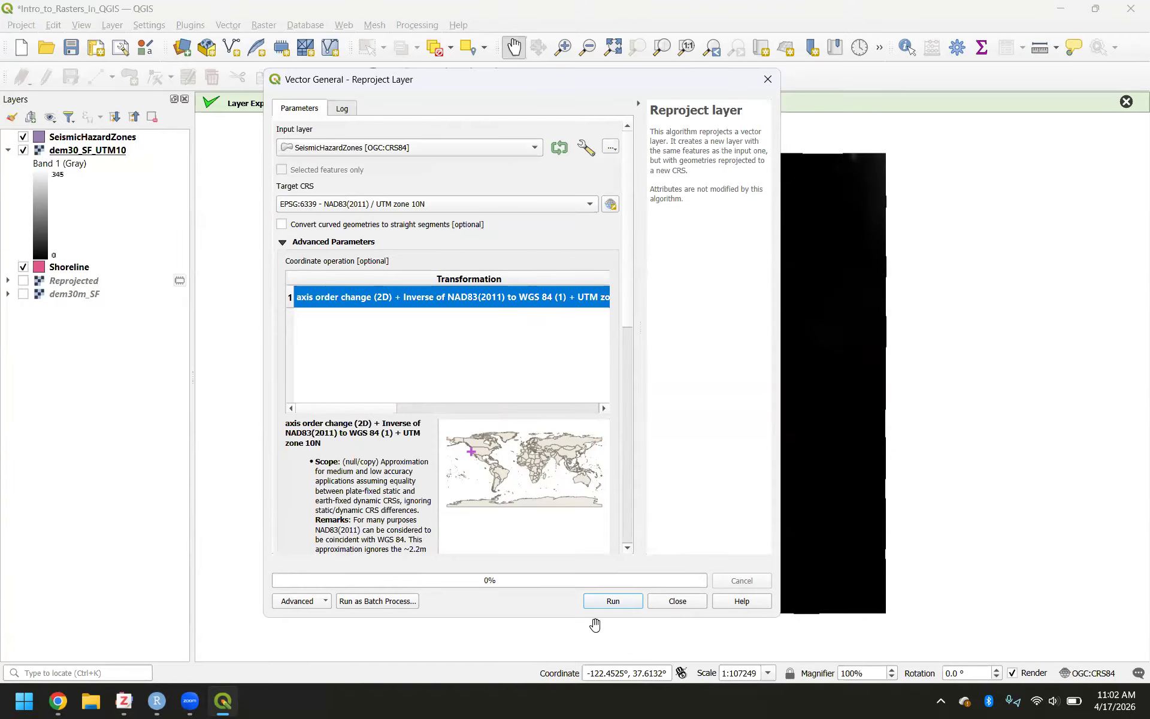
{"action": "left_click", "coordinate": [618, 602]}
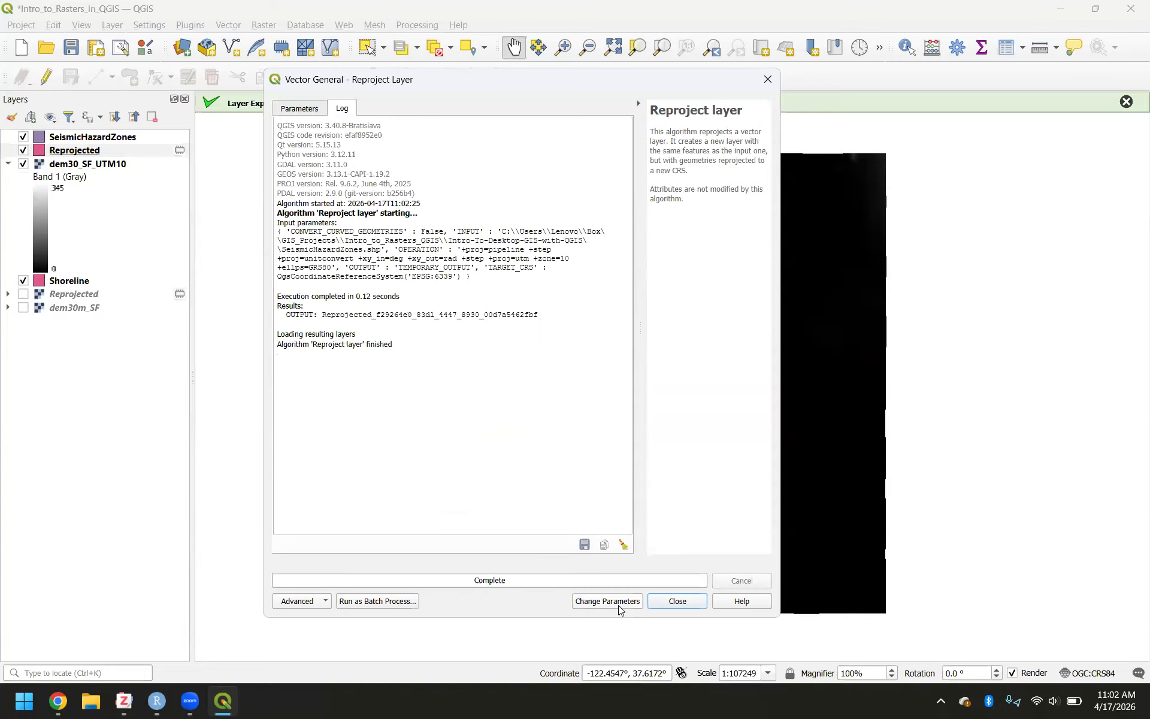
{"action": "left_click", "coordinate": [673, 602]}
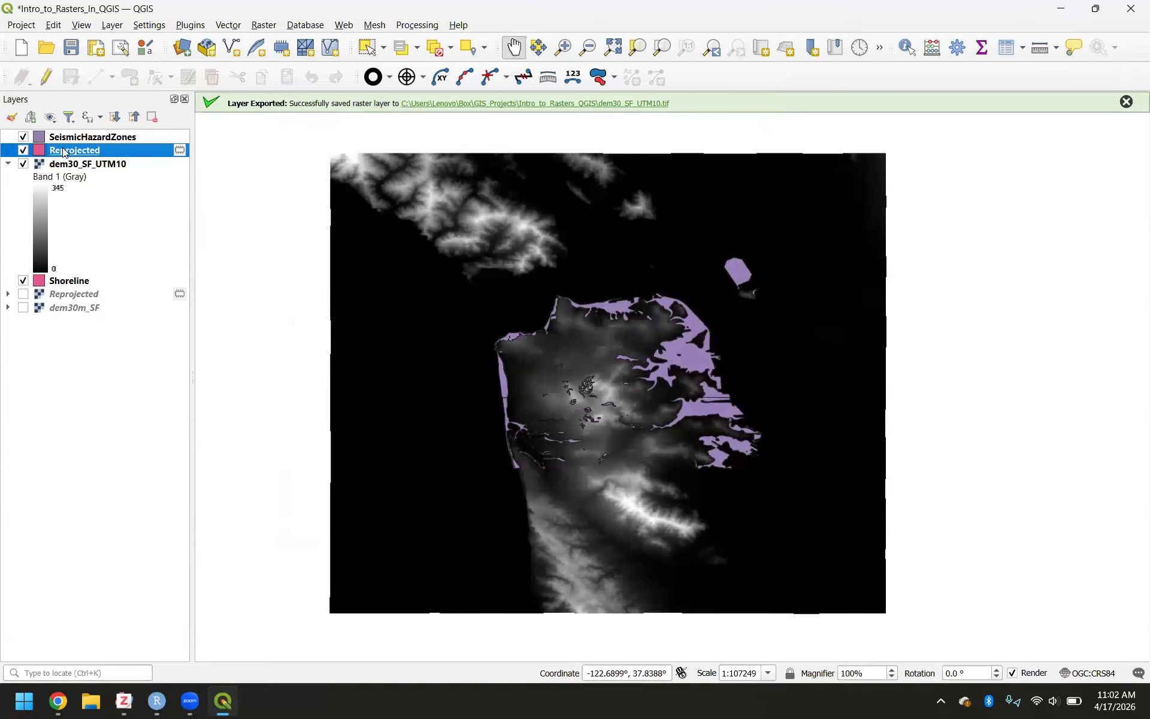
Step: Toggle the SeismicHazardZones layer off and on to compare it with the reprojected vector layer beneath it
{"action": "left_click", "coordinate": [23, 137]}
{"action": "left_click", "coordinate": [24, 141]}
{"action": "mouse_move", "coordinate": [77, 154]}
{"action": "left_click", "coordinate": [23, 137]}
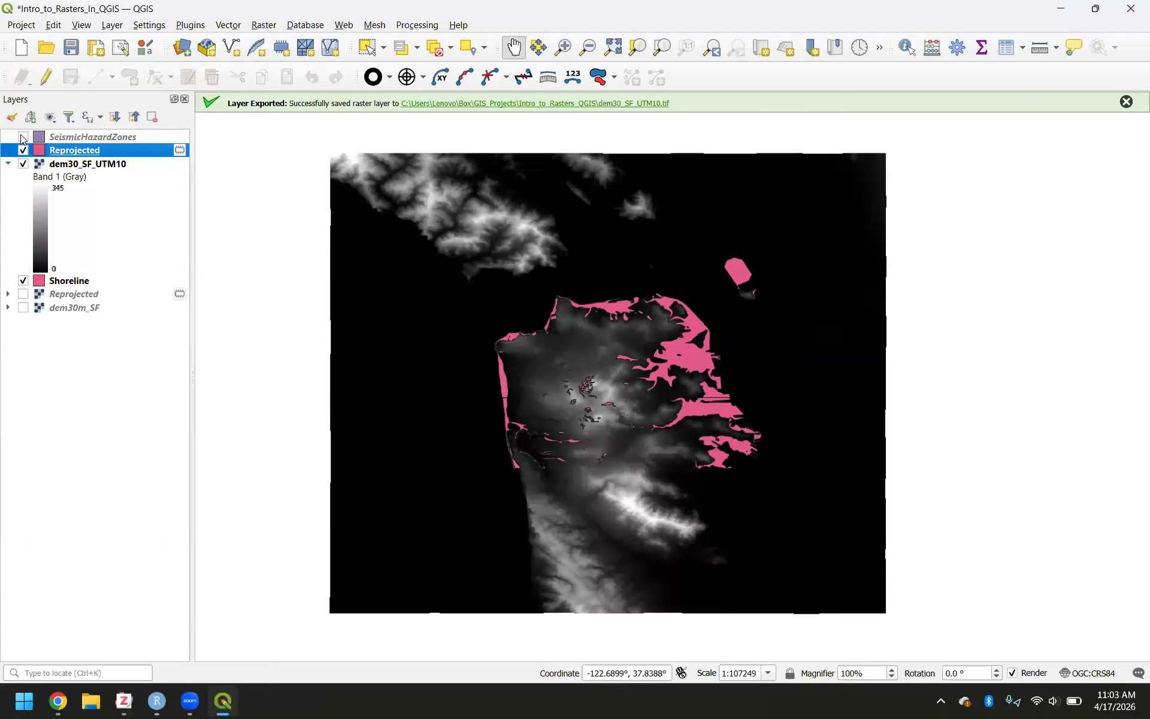
{"action": "left_click", "coordinate": [23, 137]}
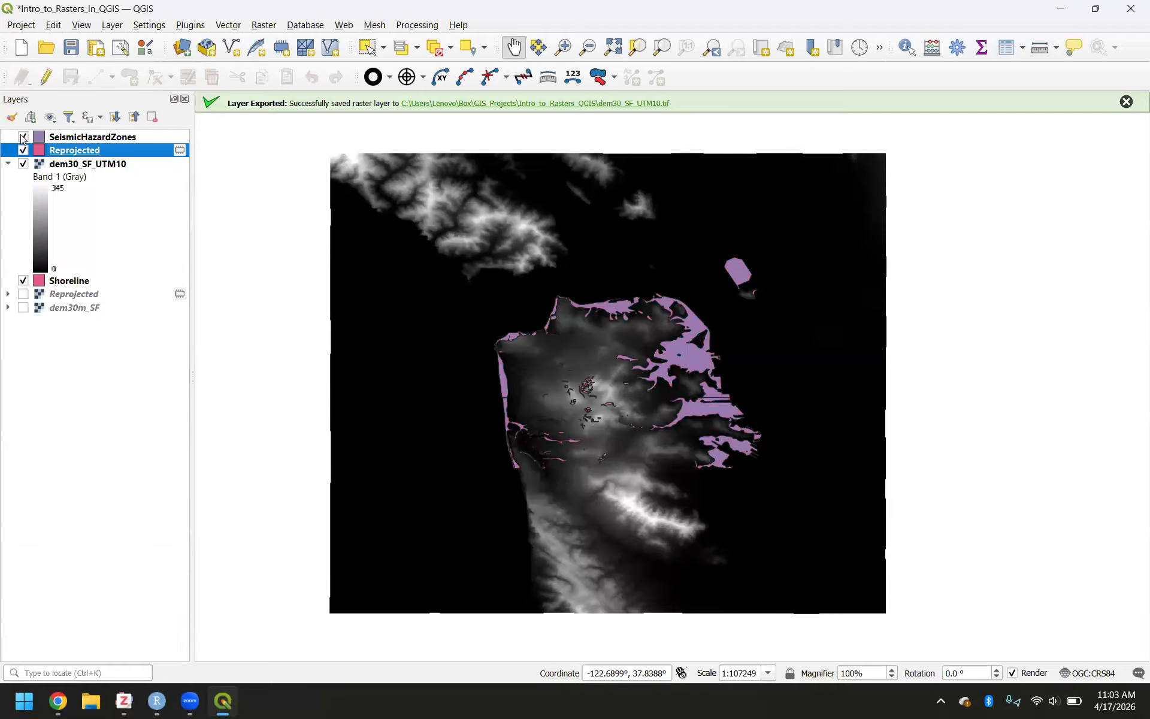
Step: Switch to the workshop PDF in Chrome and read the instructions on page 13 for rasterizing the reprojected seismic zones
{"action": "mouse_move", "coordinate": [63, 702]}
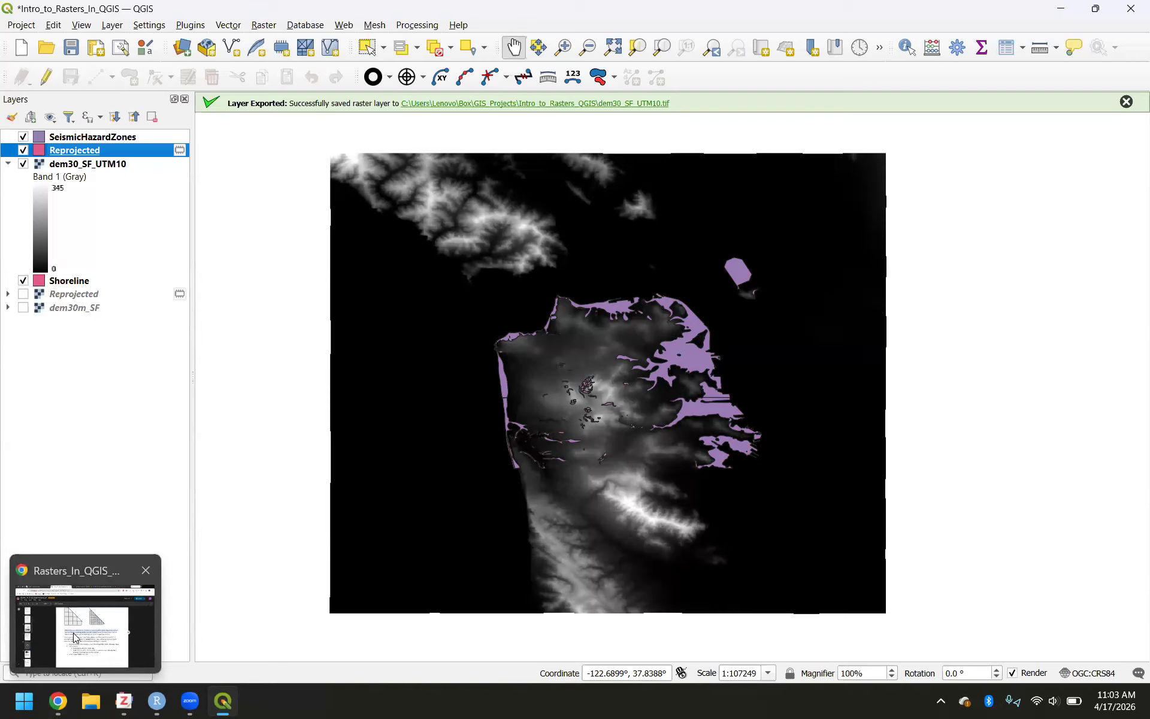
{"action": "left_click", "coordinate": [74, 637]}
{"action": "scroll", "coordinate": [378, 513], "scroll_direction": "down", "scroll_amount": 5}
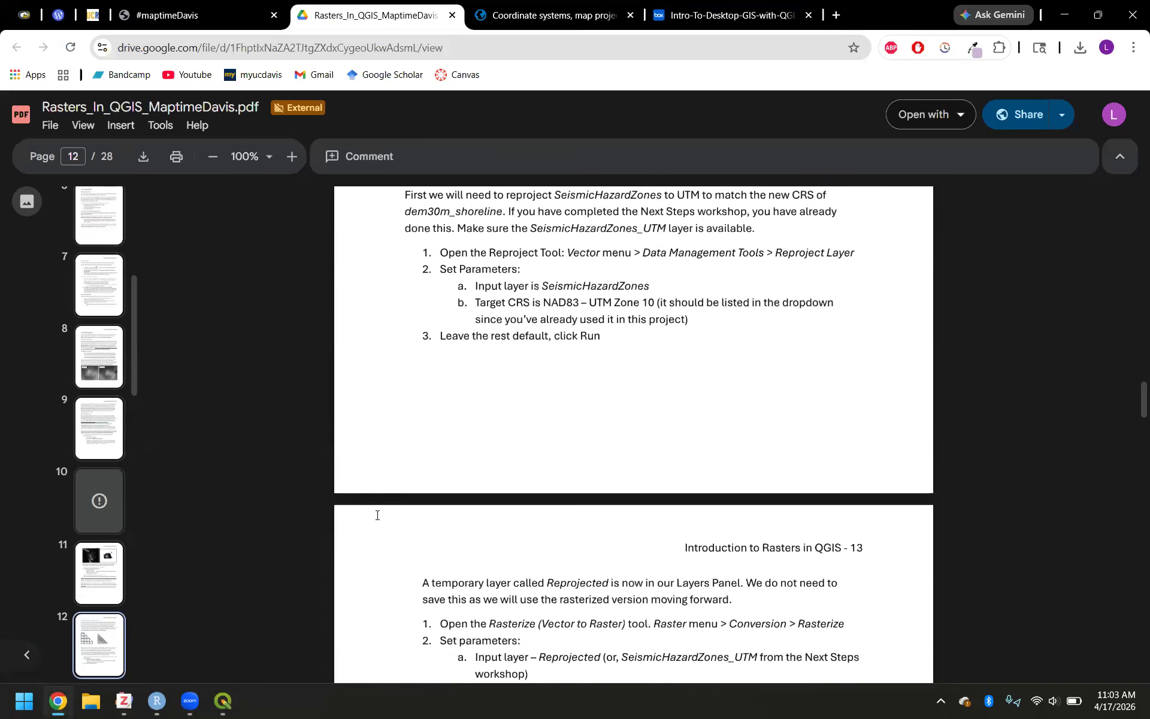
{"action": "scroll", "coordinate": [377, 515], "scroll_direction": "down", "scroll_amount": 5}
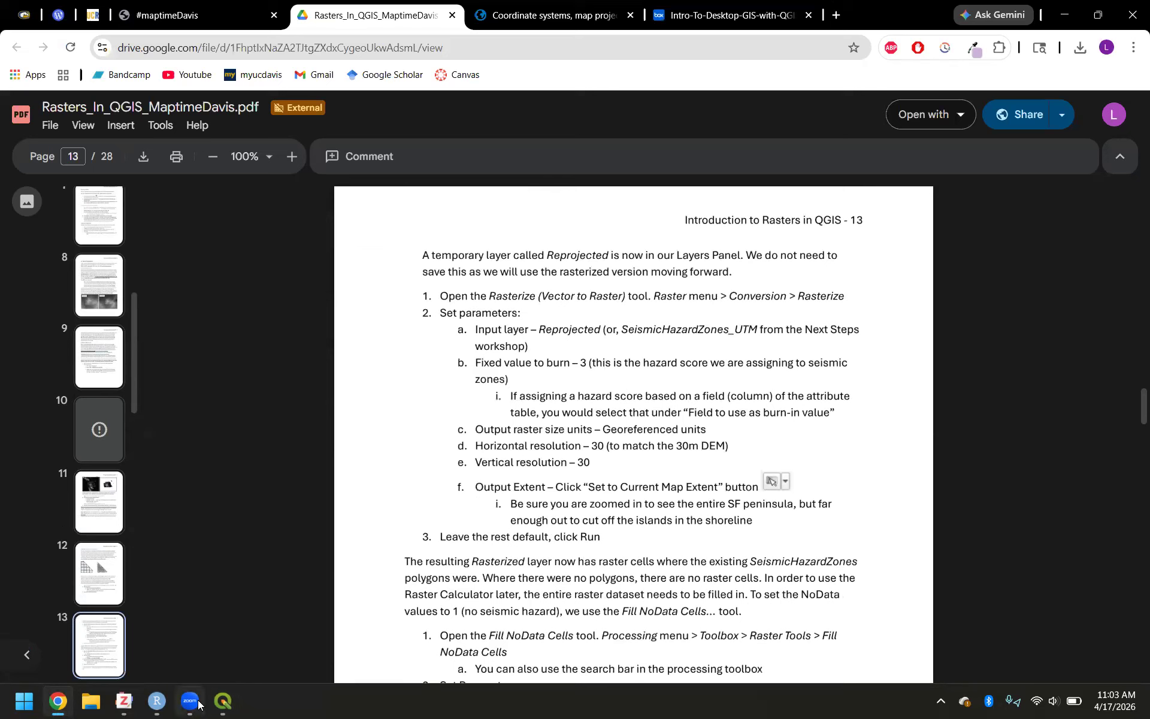
Step: Return to QGIS and open the Rasterize (Vector to Raster) tool with the Reprojected layer as input
{"action": "mouse_move", "coordinate": [223, 701]}
{"action": "left_click", "coordinate": [213, 625]}
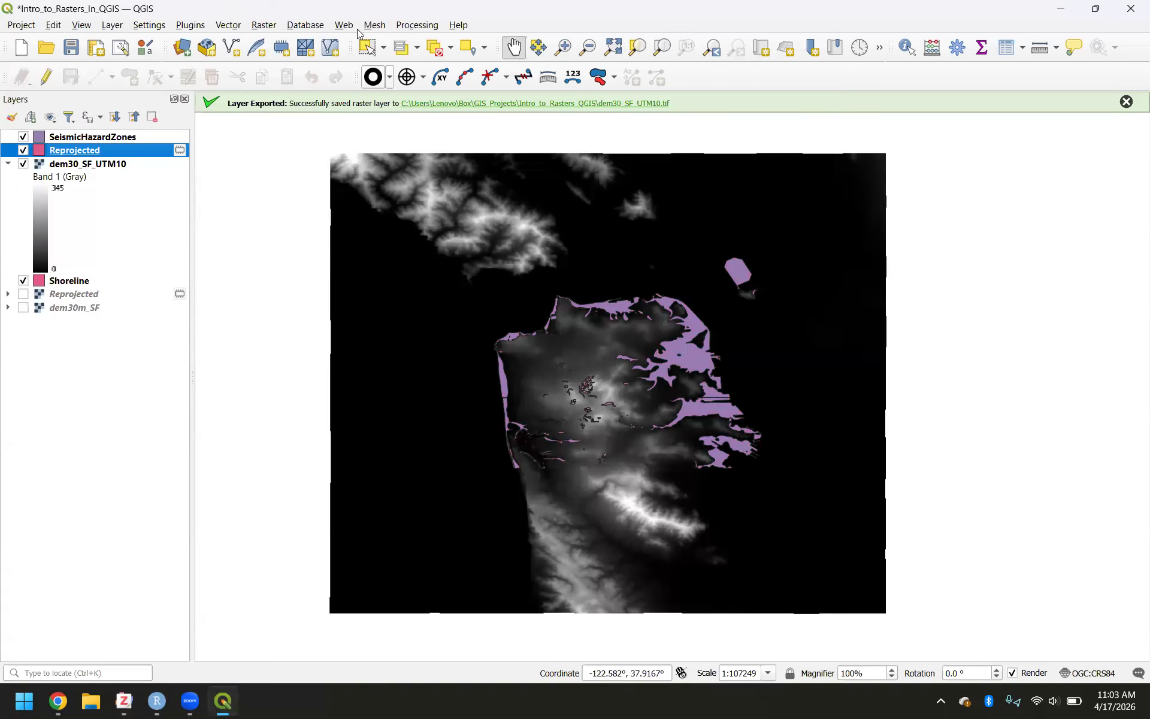
{"action": "left_click", "coordinate": [269, 26]}
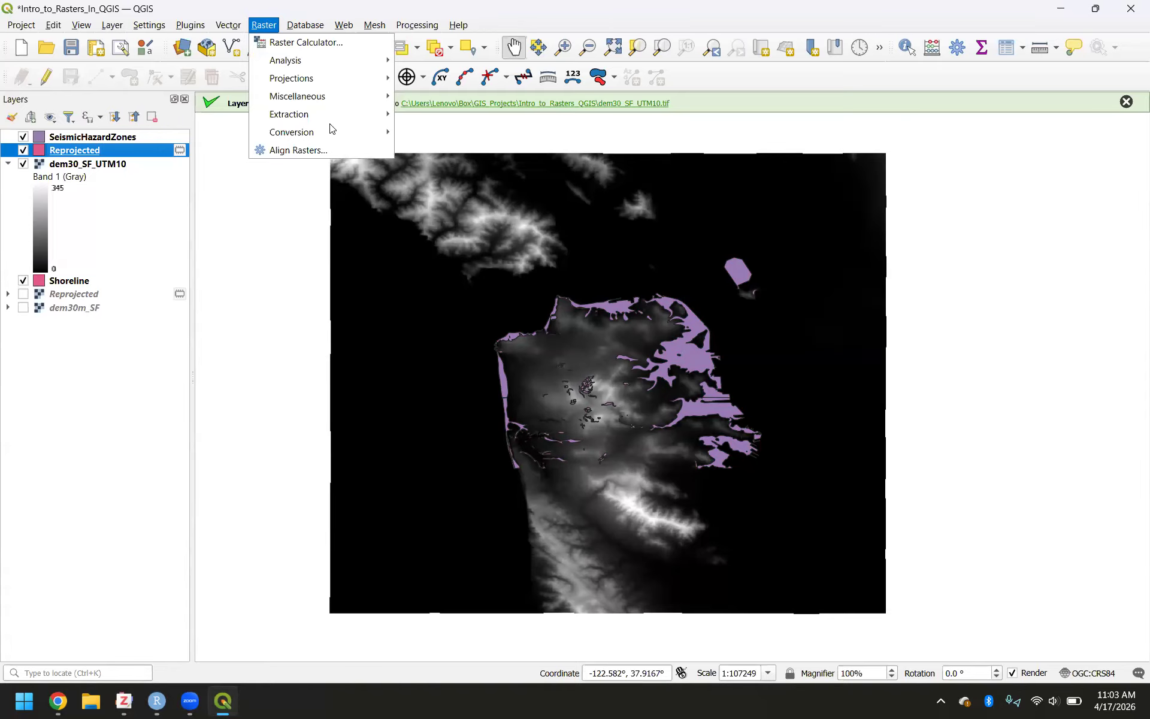
{"action": "mouse_move", "coordinate": [332, 130]}
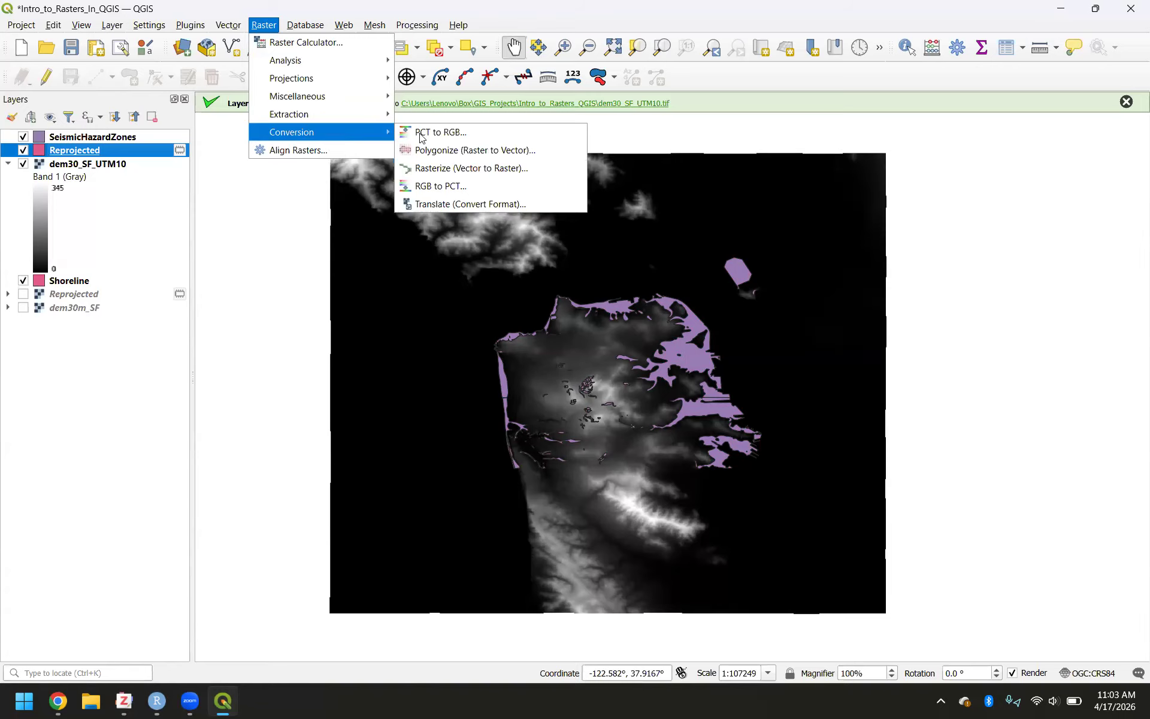
{"action": "left_click", "coordinate": [476, 172]}
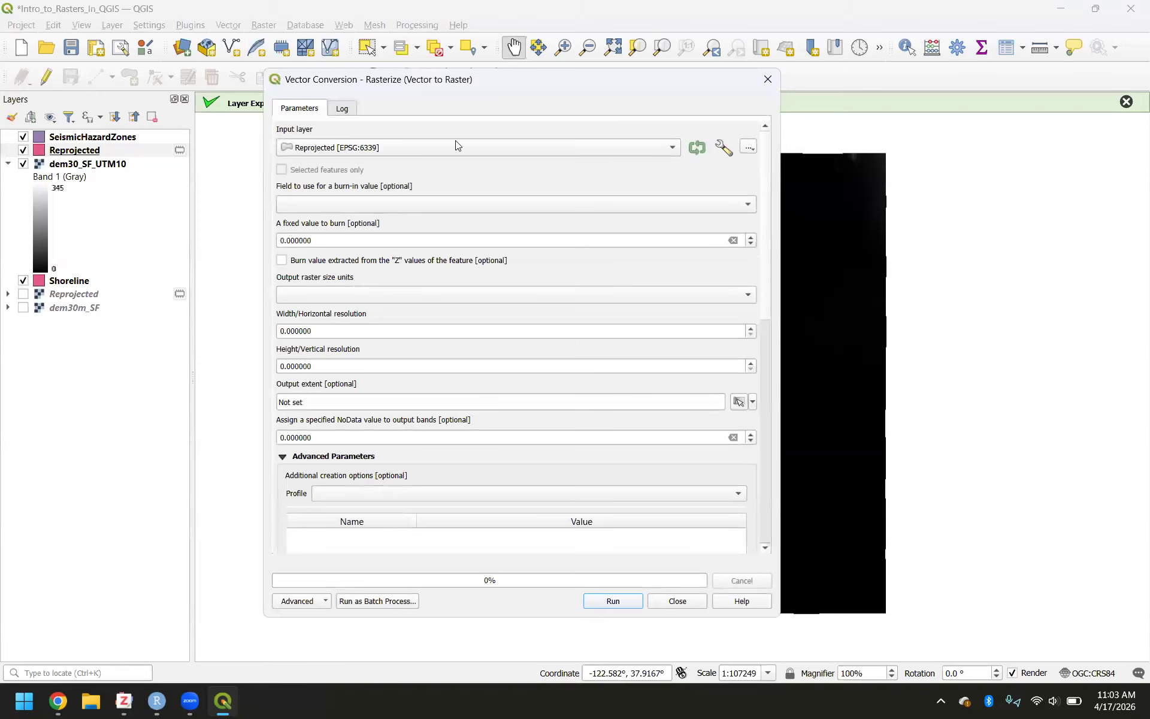
{"action": "left_click", "coordinate": [456, 145]}
{"action": "left_click", "coordinate": [454, 148]}
Step: Recheck the Rasterize parameters for burn value, size units, resolution and extent in the workshop PDF in Chrome
{"action": "mouse_move", "coordinate": [58, 699]}
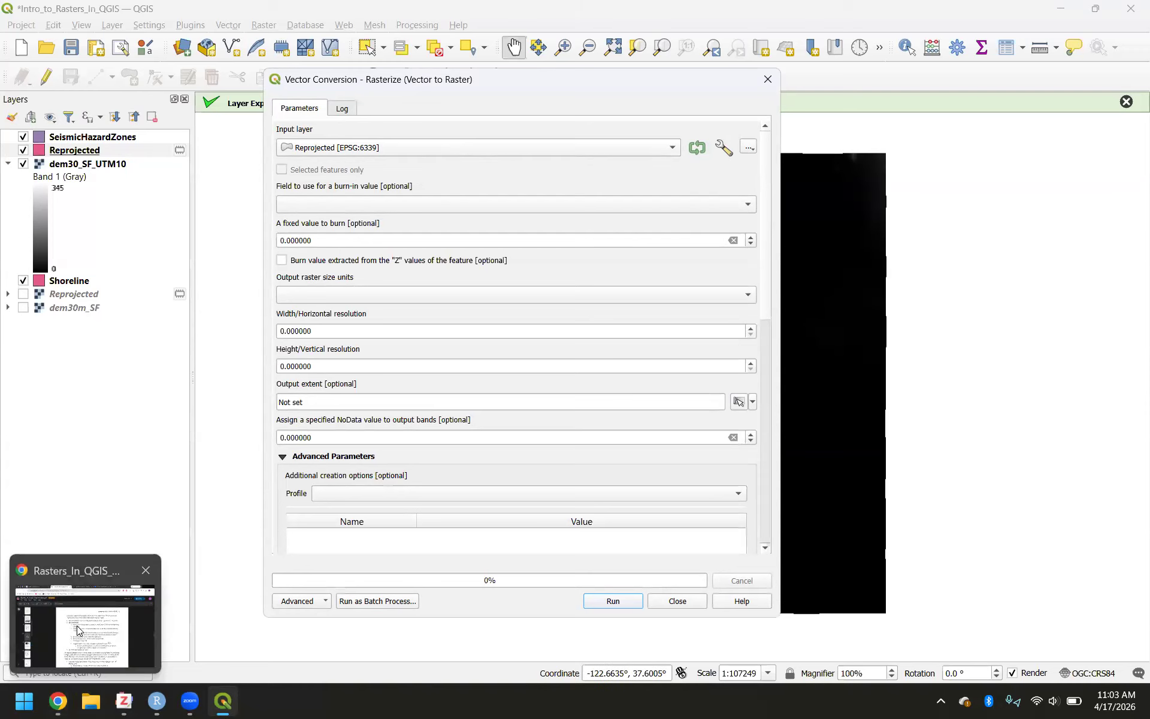
{"action": "left_click", "coordinate": [77, 625]}
{"action": "scroll", "coordinate": [417, 516], "scroll_direction": "down", "scroll_amount": 1}
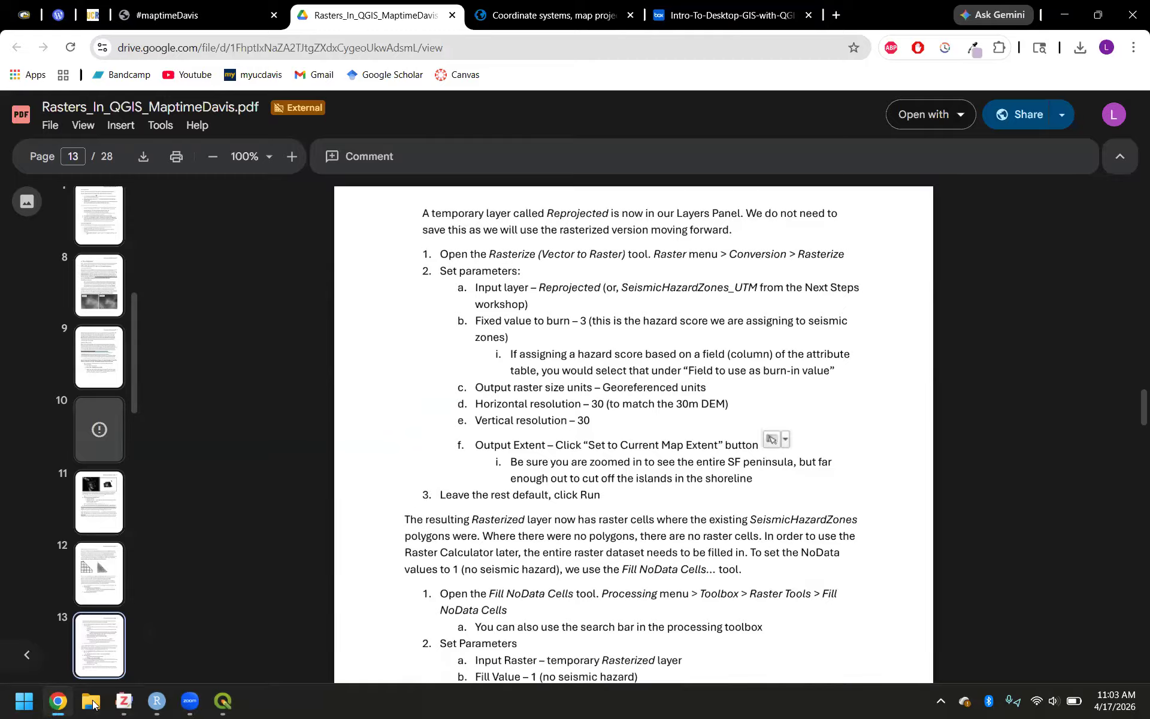
Step: Switch back to QGIS and set the fixed value to burn to 3 for the rasterization
{"action": "mouse_move", "coordinate": [222, 700]}
{"action": "left_click", "coordinate": [213, 627]}
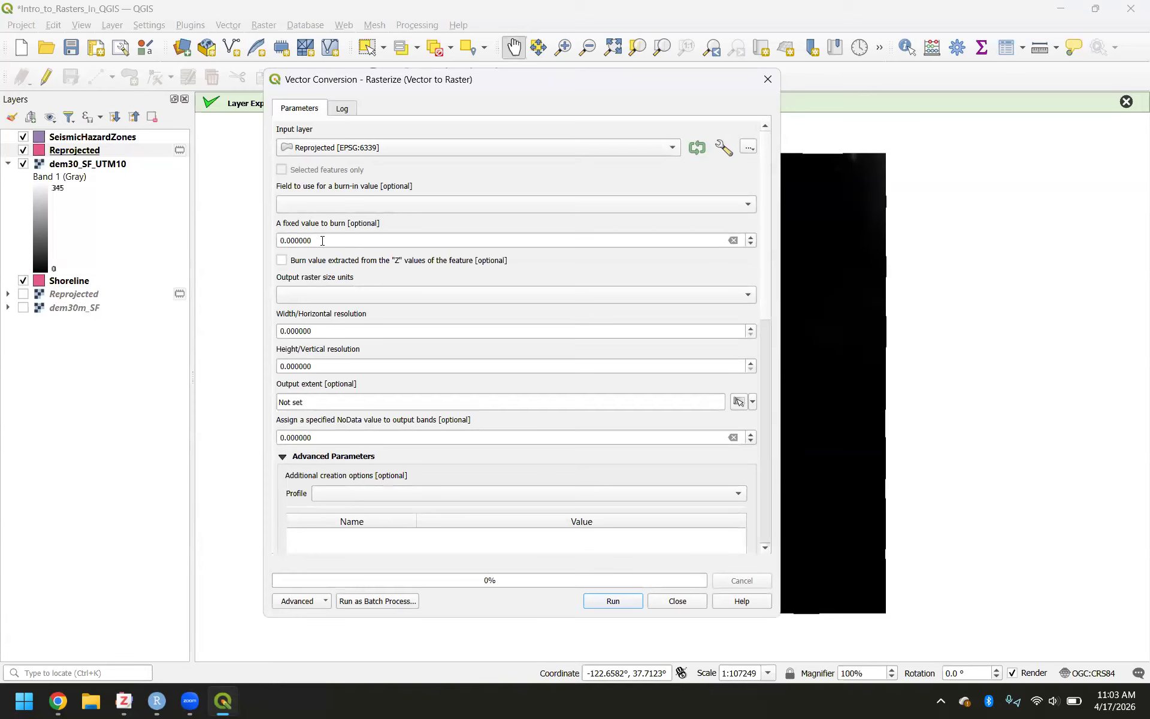
{"action": "left_click_drag", "start_coordinate": [331, 242], "coordinate": [268, 248]}
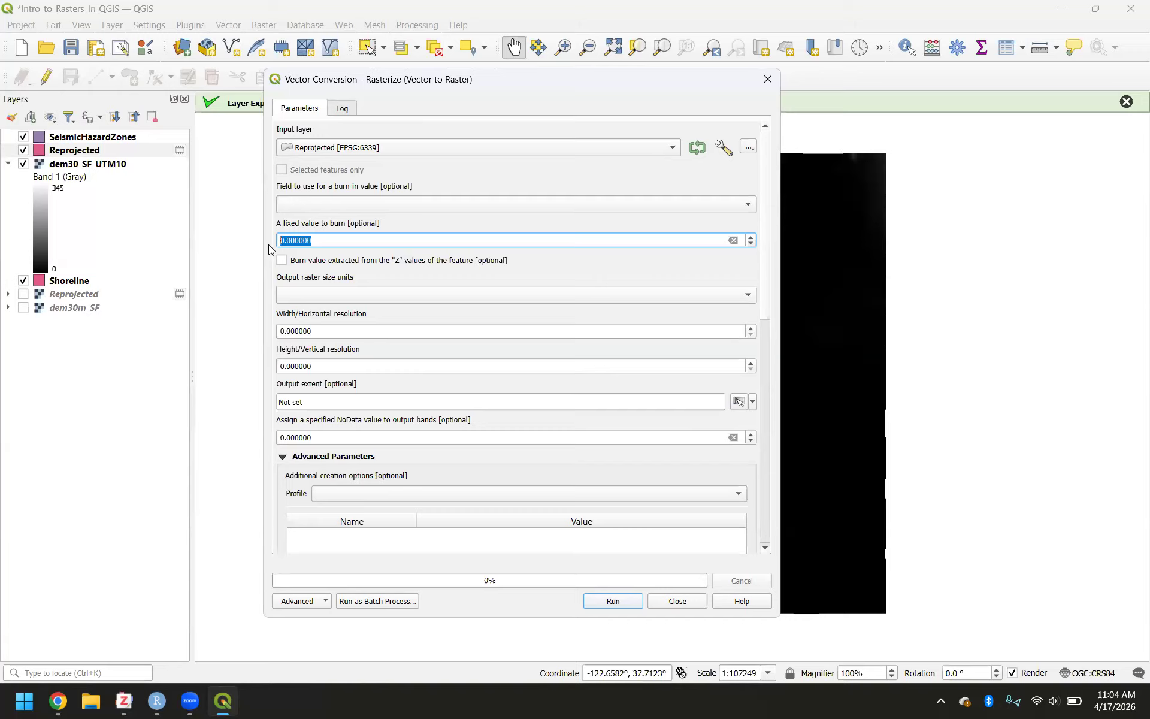
{"action": "type", "text": "3"}
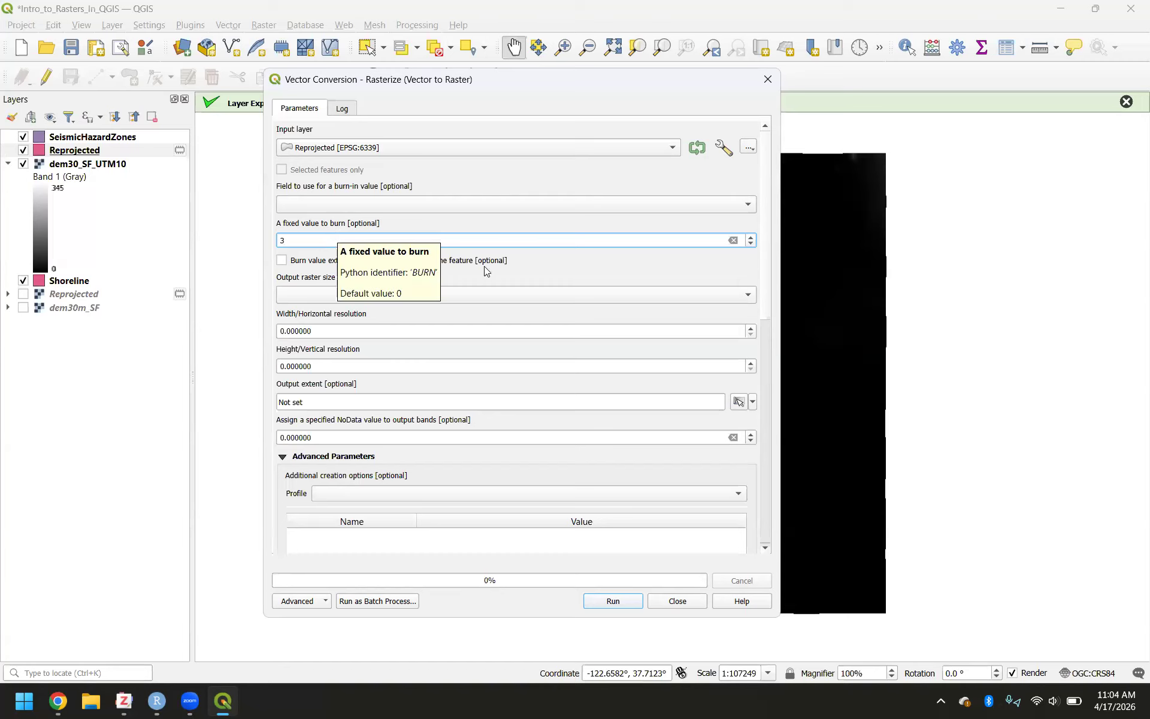
Step: Check the size units in the workshop PDF in Chrome, return to QGIS and set output raster size units to Georeferenced units
{"action": "left_click", "coordinate": [557, 268]}
{"action": "left_click", "coordinate": [535, 300]}
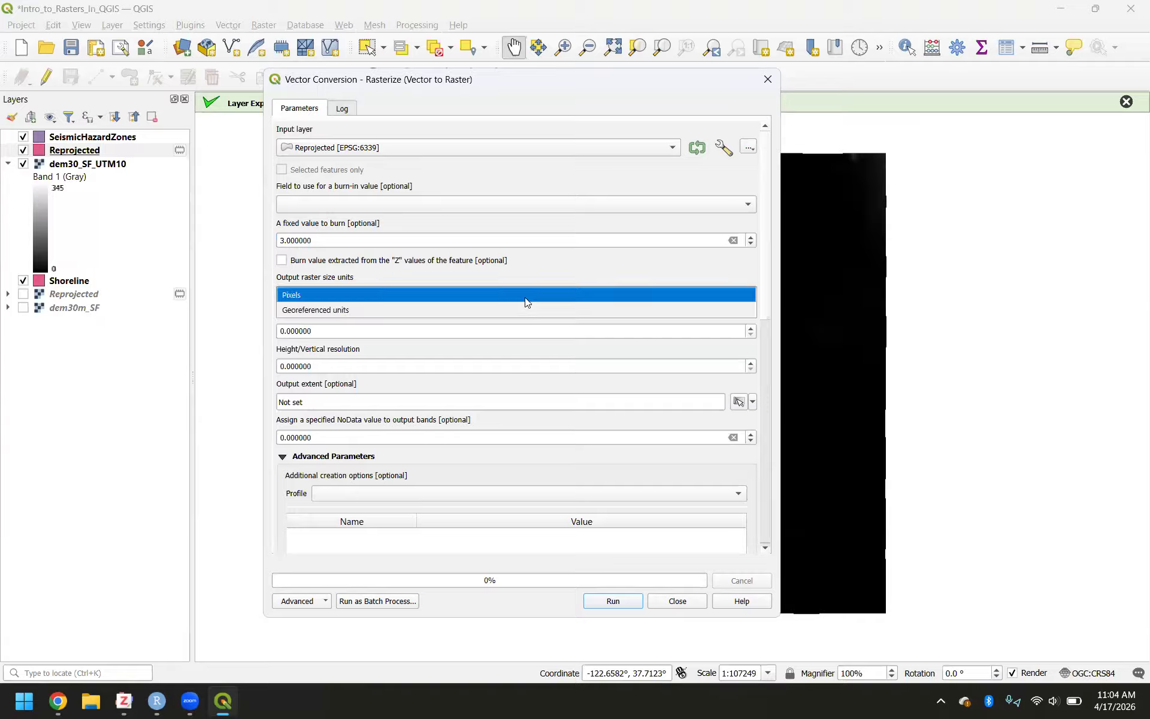
{"action": "left_click", "coordinate": [56, 701]}
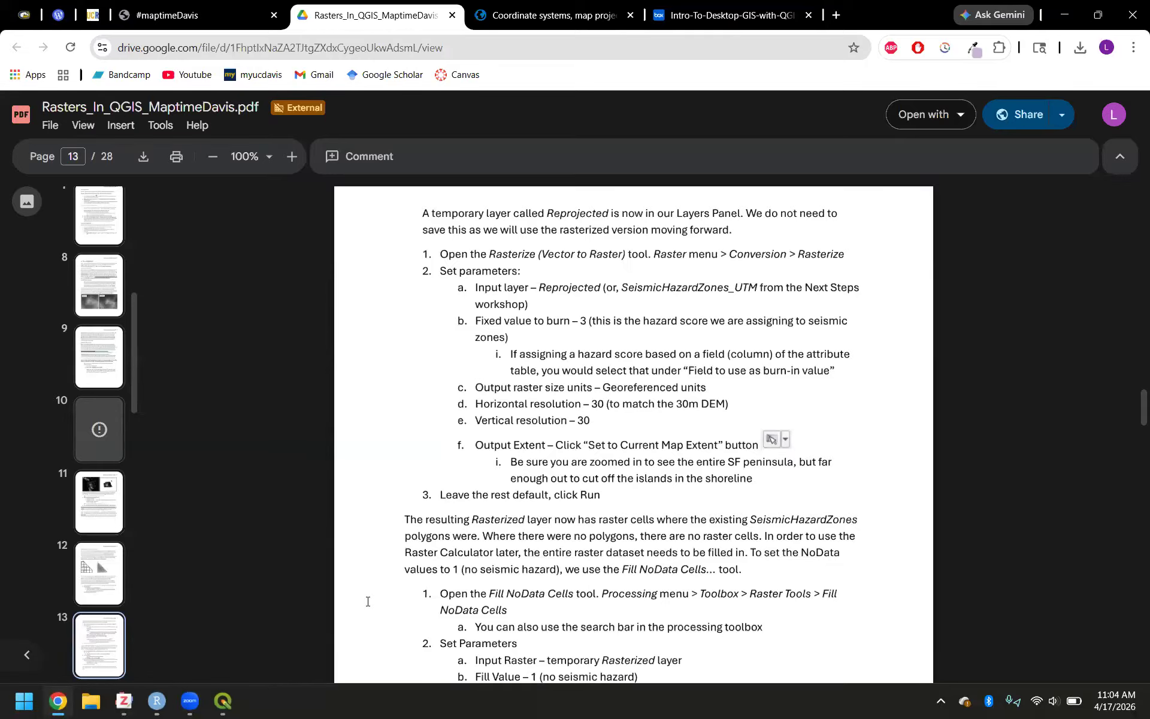
{"action": "left_click", "coordinate": [223, 701]}
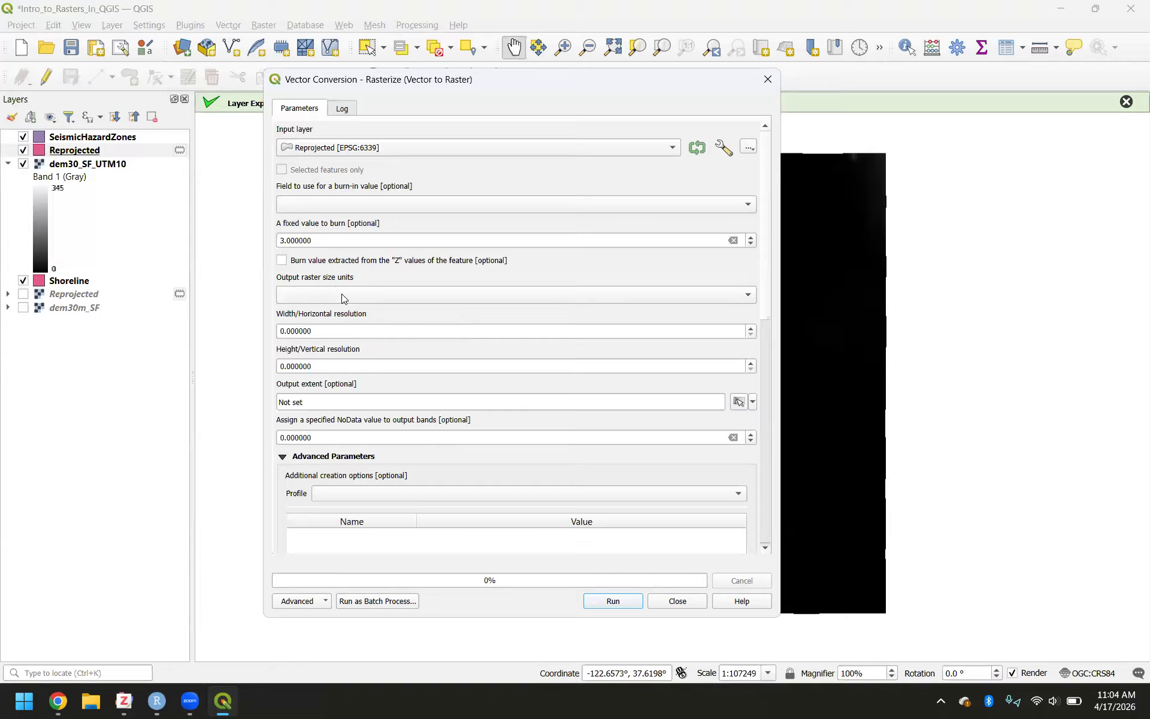
{"action": "left_click", "coordinate": [342, 294]}
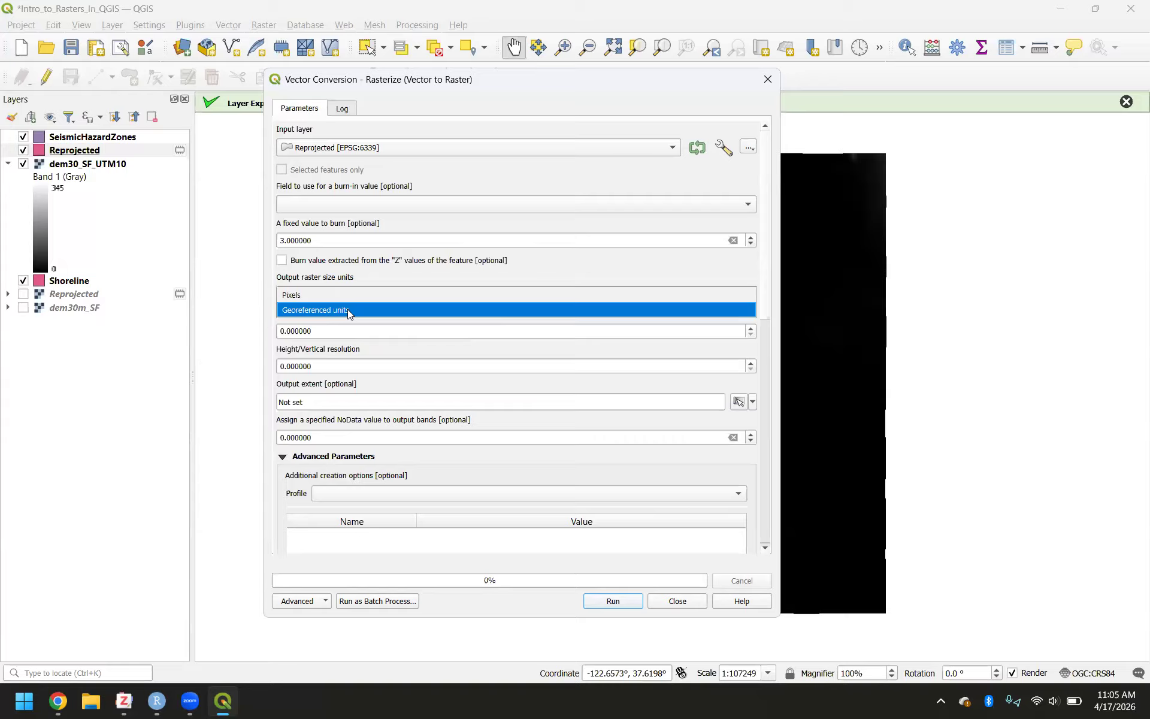
{"action": "left_click", "coordinate": [347, 309]}
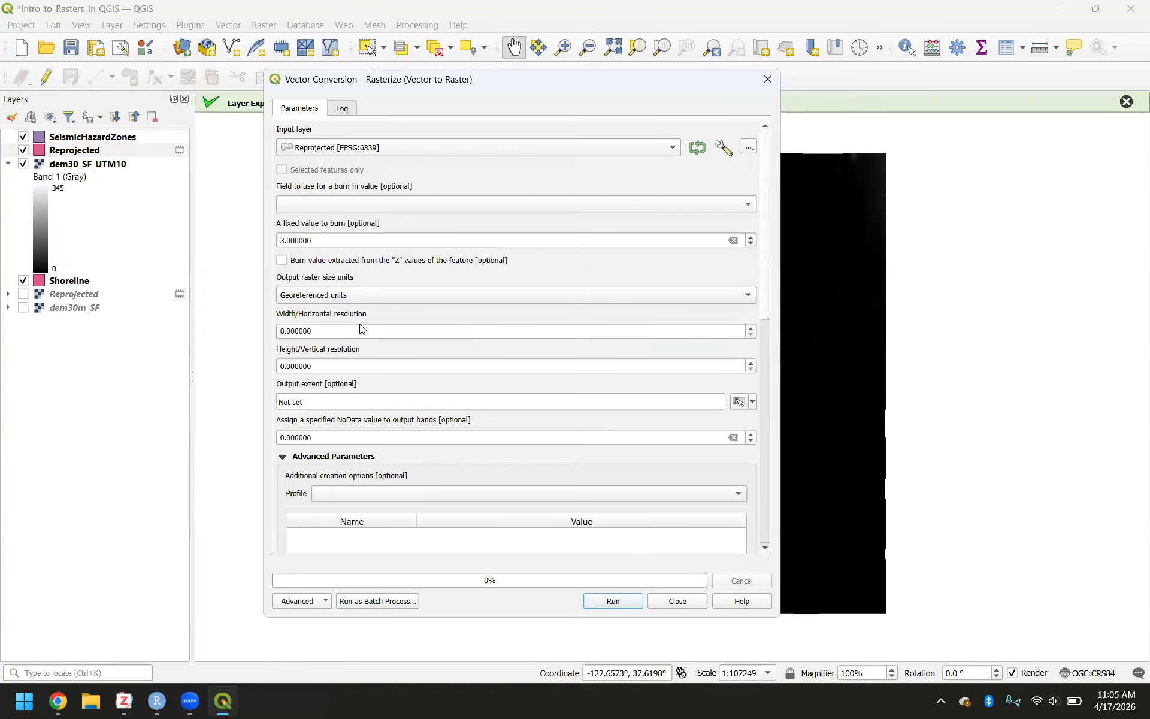
Step: Set the horizontal and vertical resolution to 30, rechecking the workshop PDF in Chrome between the two values
{"action": "left_click_drag", "start_coordinate": [361, 335], "coordinate": [275, 331]}
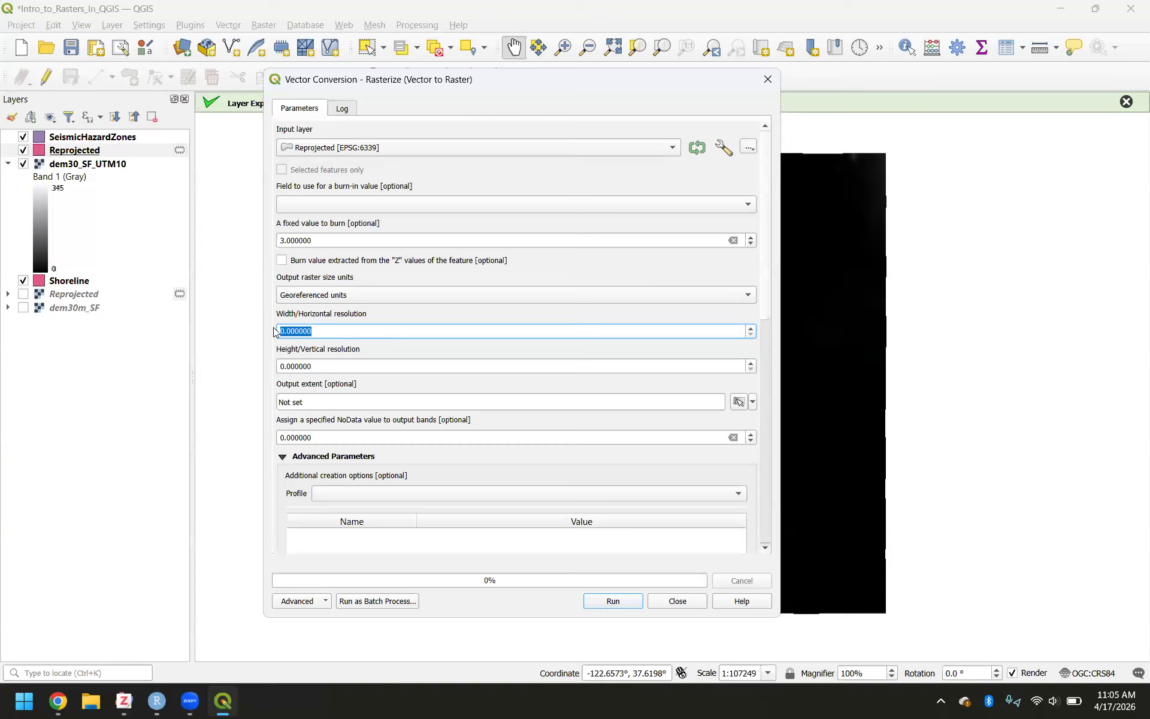
{"action": "type", "text": "30"}
{"action": "left_click", "coordinate": [58, 701]}
{"action": "left_click", "coordinate": [107, 616]}
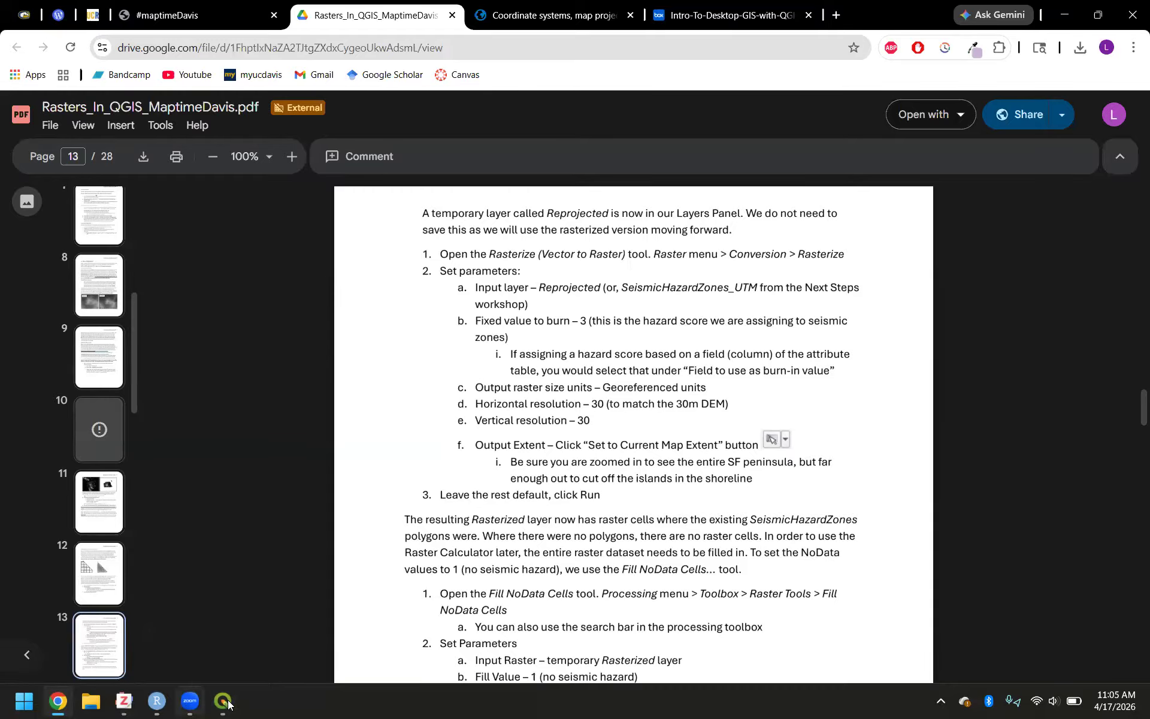
{"action": "mouse_move", "coordinate": [222, 701]}
{"action": "left_click", "coordinate": [217, 631]}
{"action": "key", "text": "Tab"}
{"action": "type", "text": "30"}
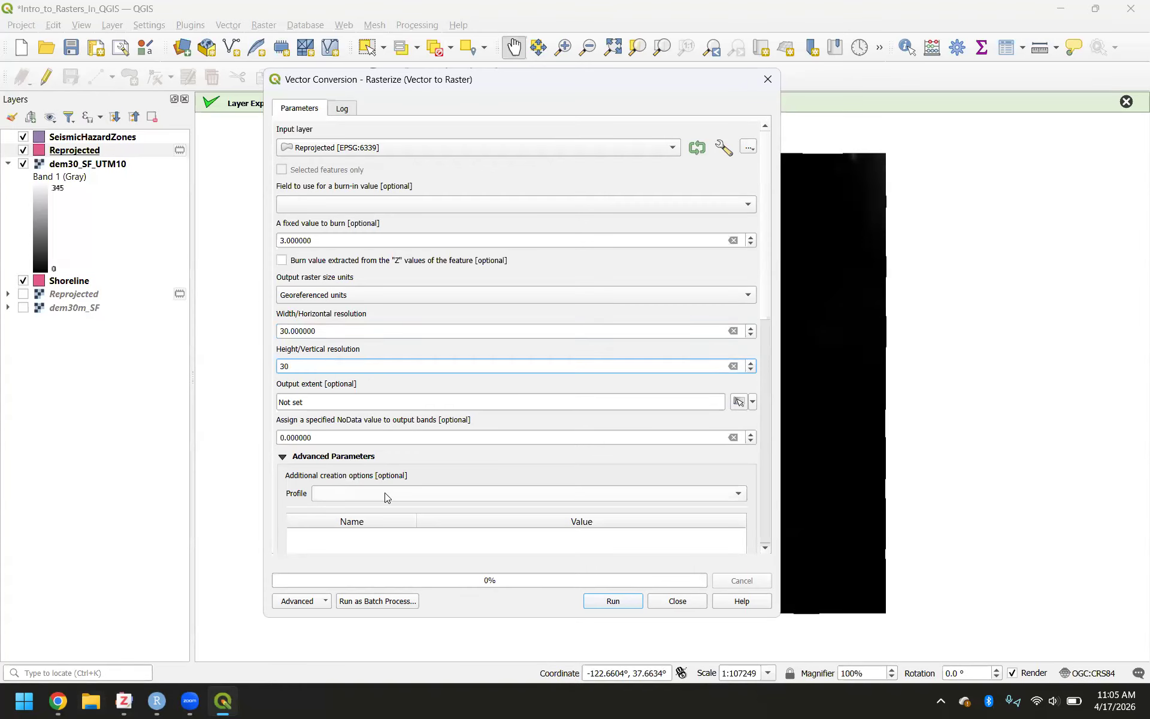
Step: Check the output extent instruction in the workshop PDF in Chrome and return to the Rasterize dialog in QGIS
{"action": "mouse_move", "coordinate": [58, 702]}
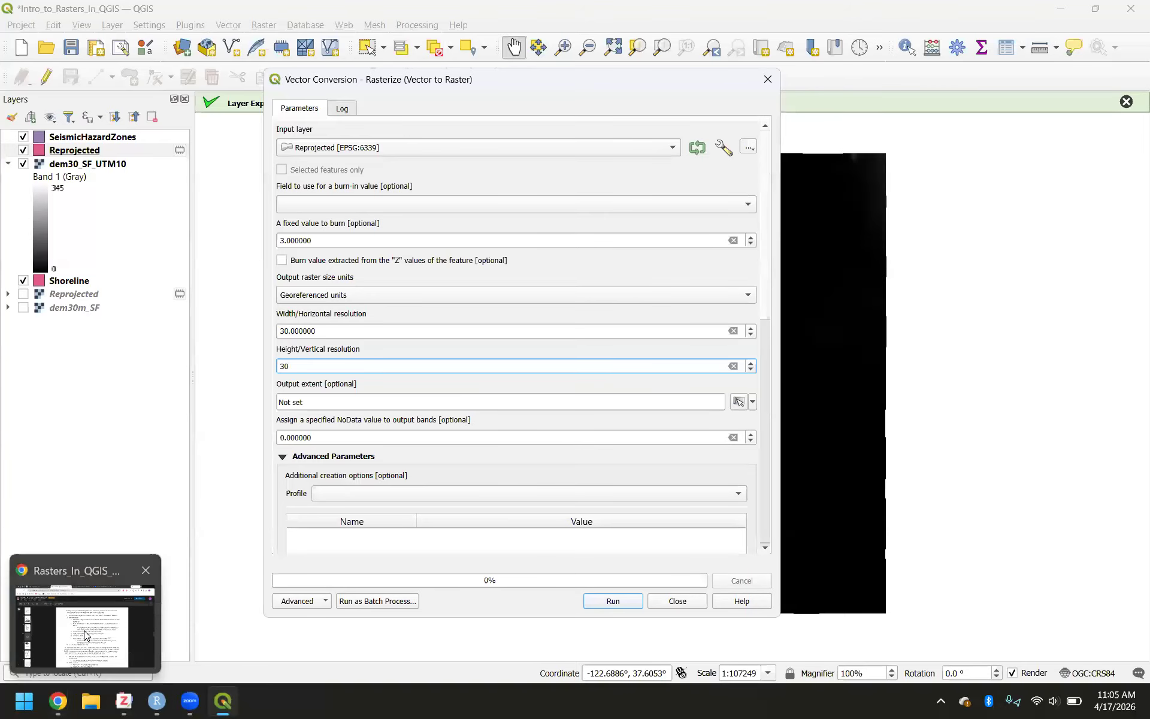
{"action": "left_click", "coordinate": [85, 635]}
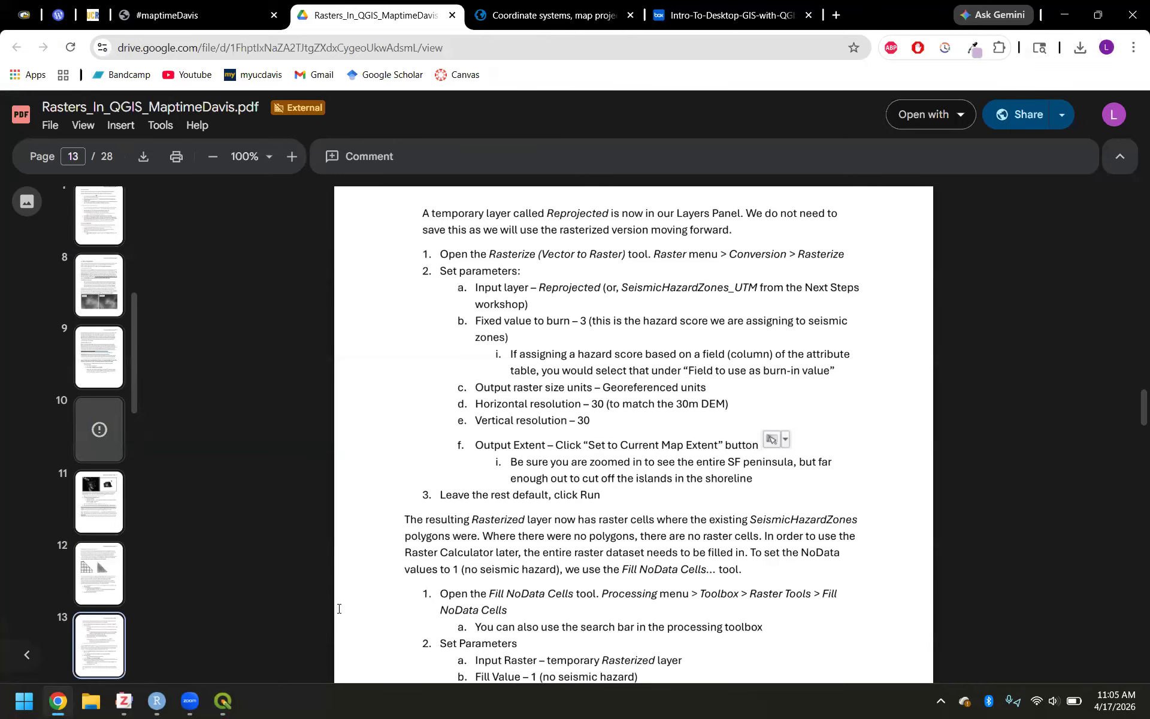
{"action": "mouse_move", "coordinate": [223, 700]}
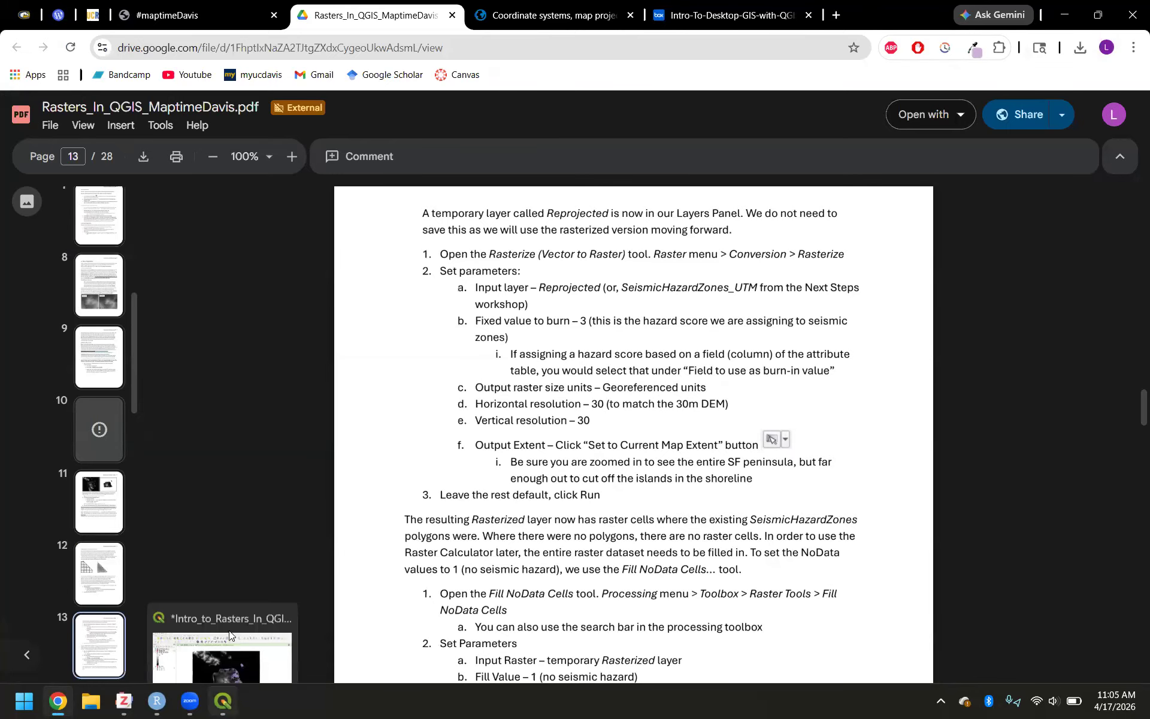
{"action": "left_click", "coordinate": [229, 635]}
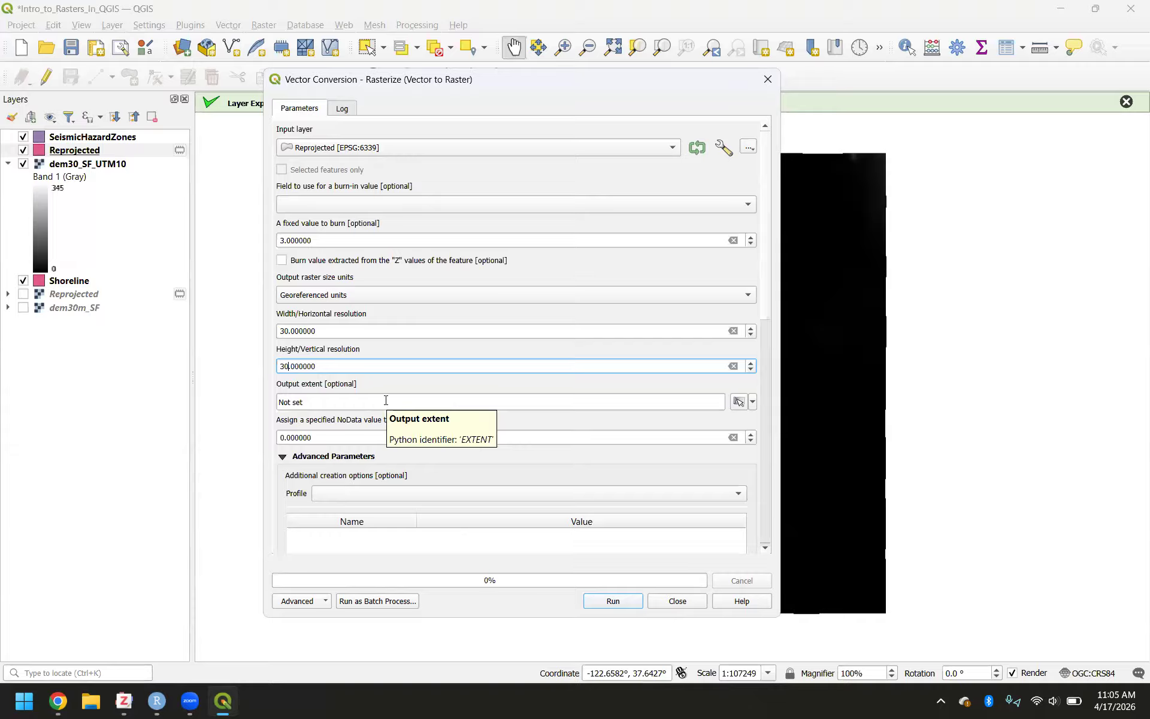
Step: Set the output extent to the current map canvas extent, run the rasterization and close the dialog
{"action": "left_click", "coordinate": [739, 403]}
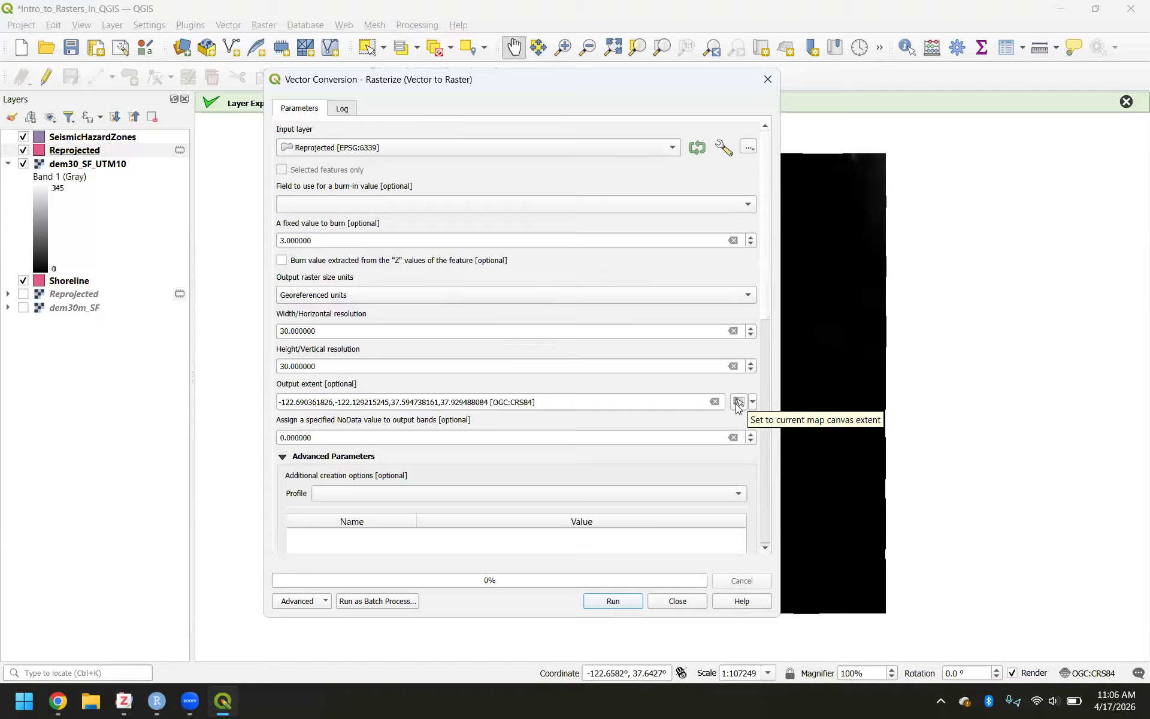
{"action": "left_click", "coordinate": [613, 600]}
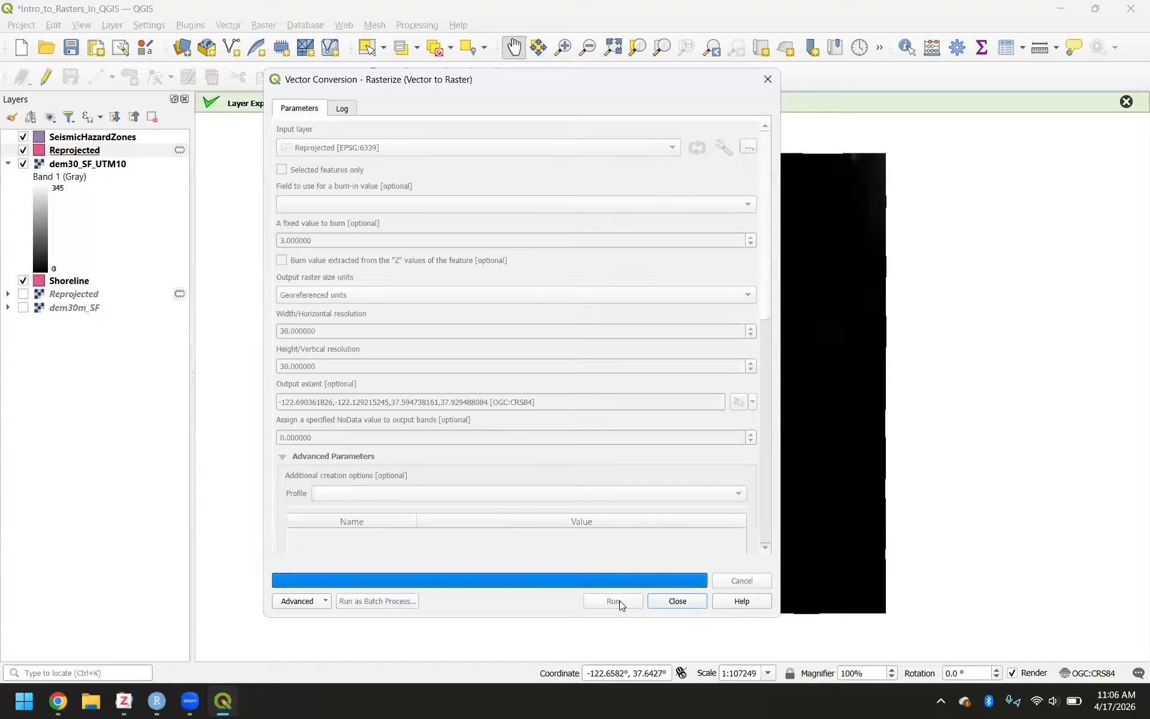
{"action": "left_click", "coordinate": [680, 600]}
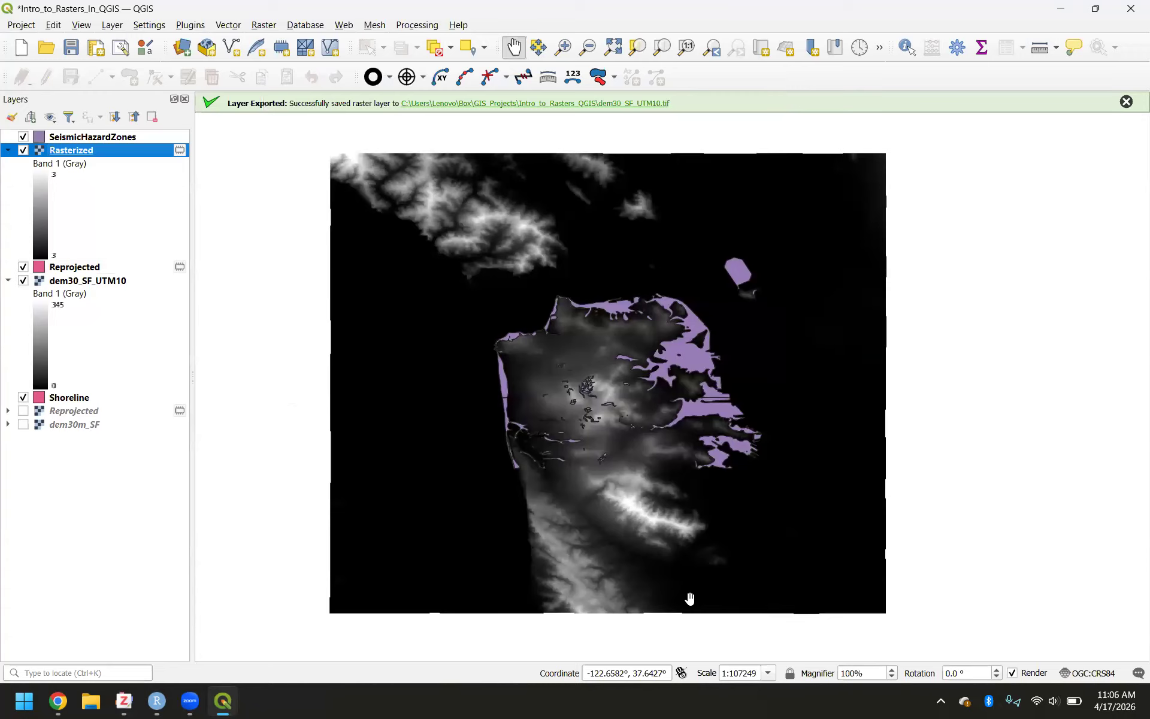
Step: Hide the SeismicHazardZones, dem30_SF_UTM10, vector Reprojected and Shoreline layers so only the Rasterized layer is displayed
{"action": "left_click", "coordinate": [23, 138]}
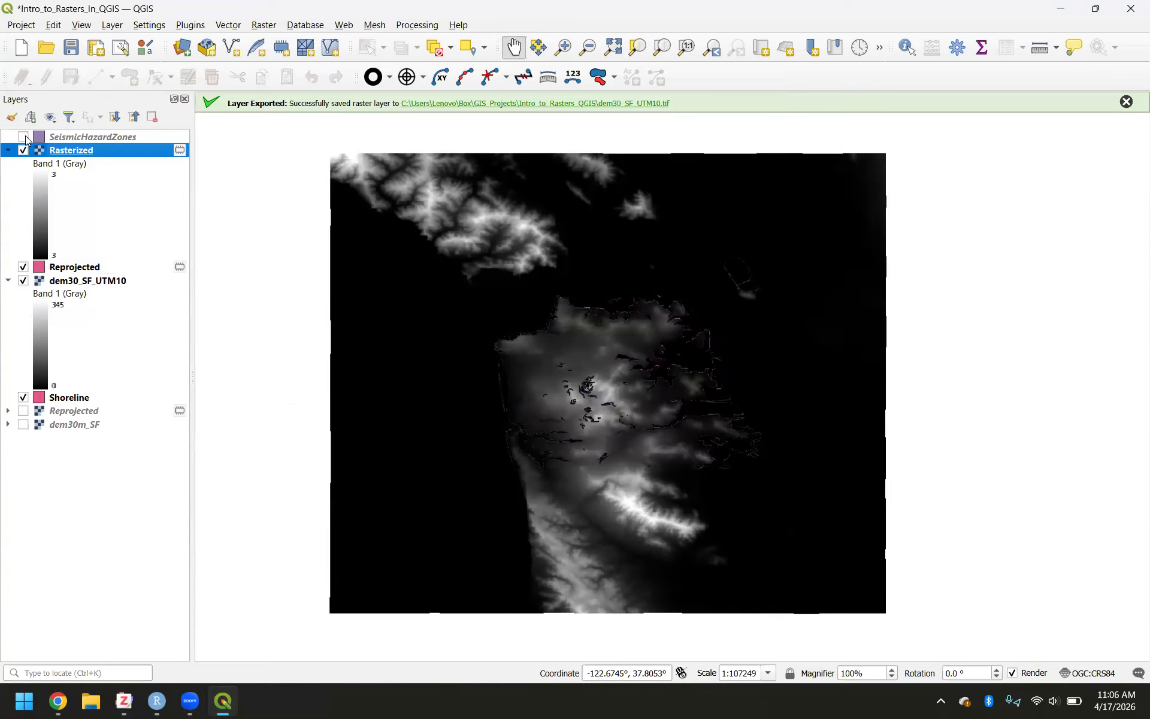
{"action": "left_click", "coordinate": [23, 281]}
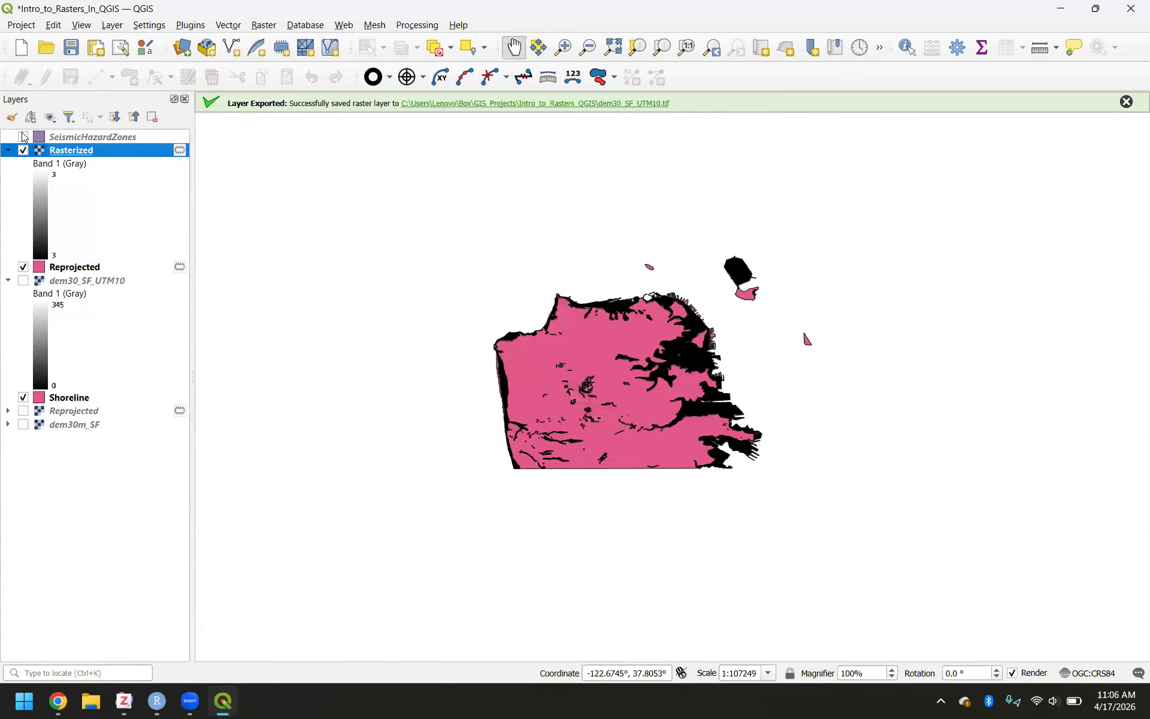
{"action": "left_click", "coordinate": [21, 269]}
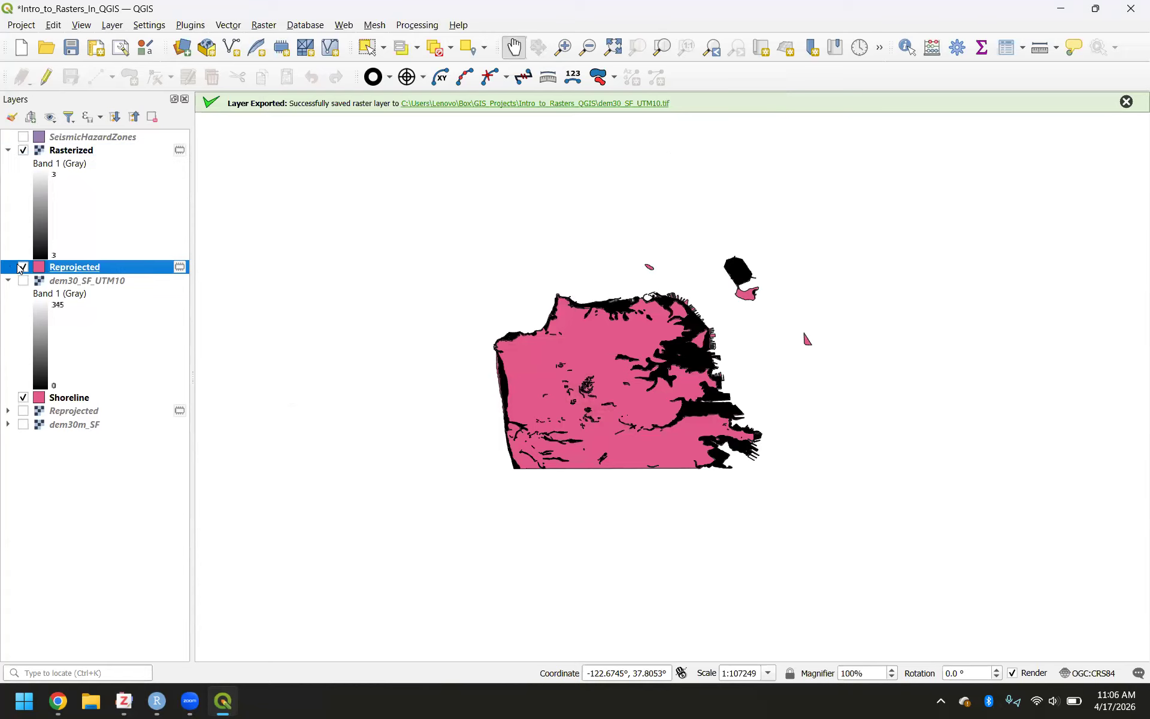
{"action": "left_click", "coordinate": [23, 268]}
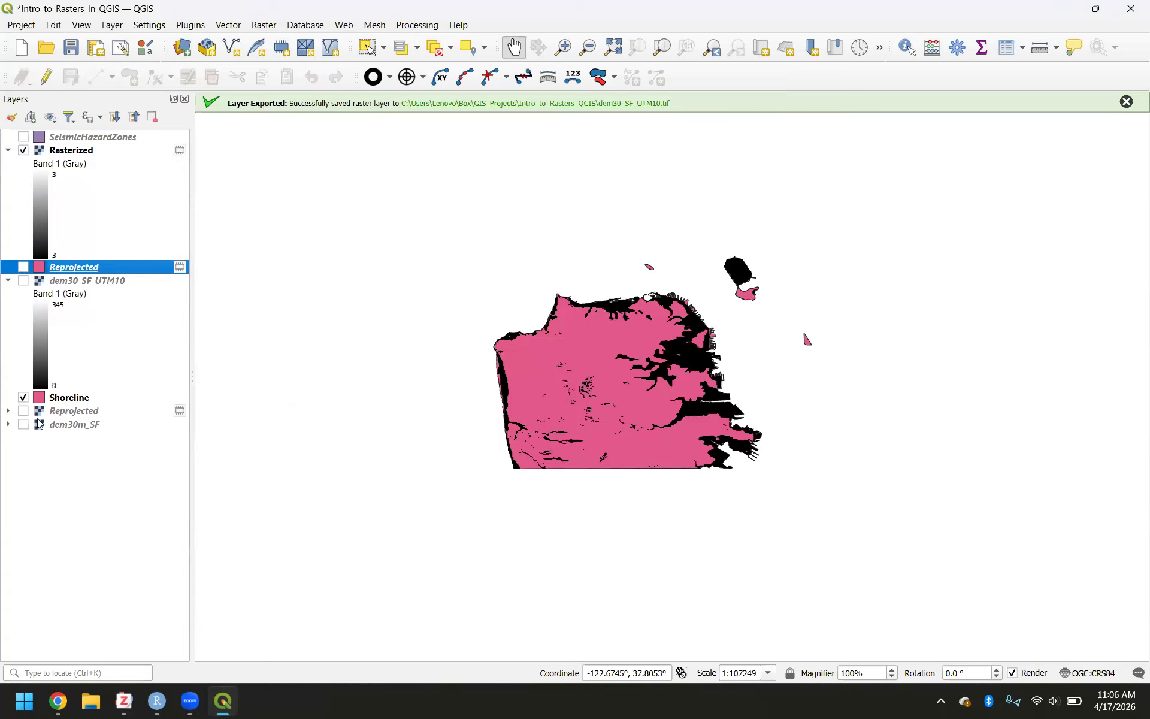
{"action": "left_click", "coordinate": [24, 399]}
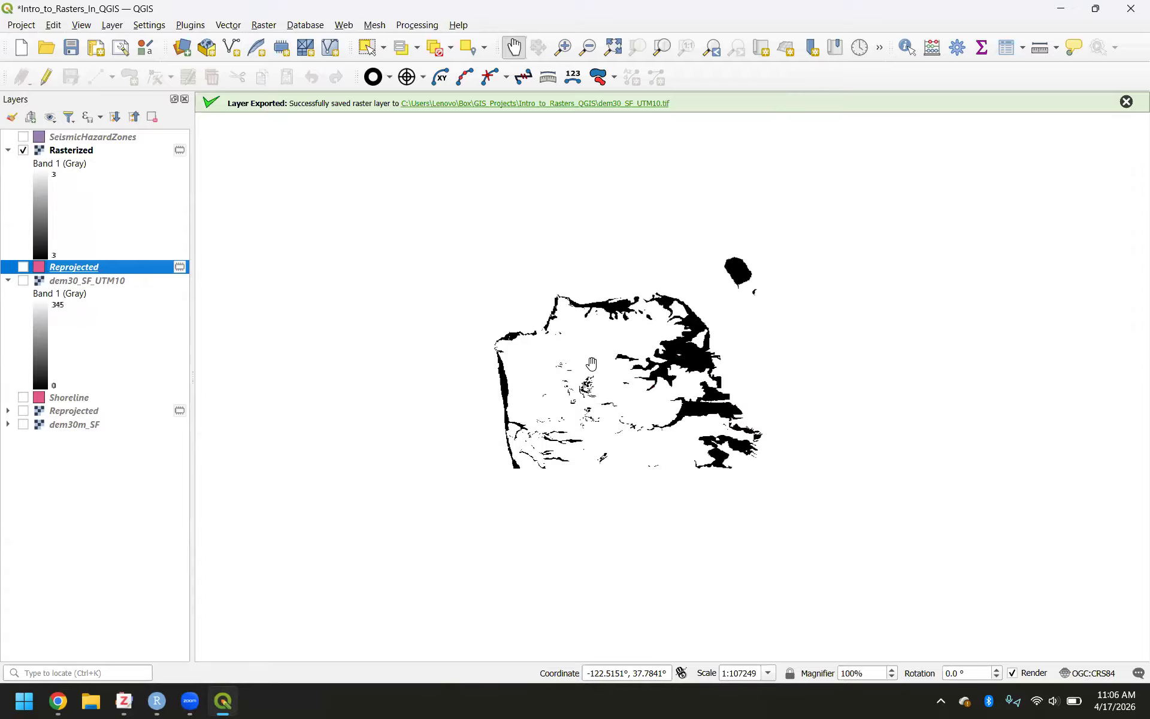
Step: Examine the cells of the Rasterized layer up close and compare them with the SeismicHazardZones polygons
{"action": "scroll", "coordinate": [592, 364], "scroll_direction": "up", "scroll_amount": 2}
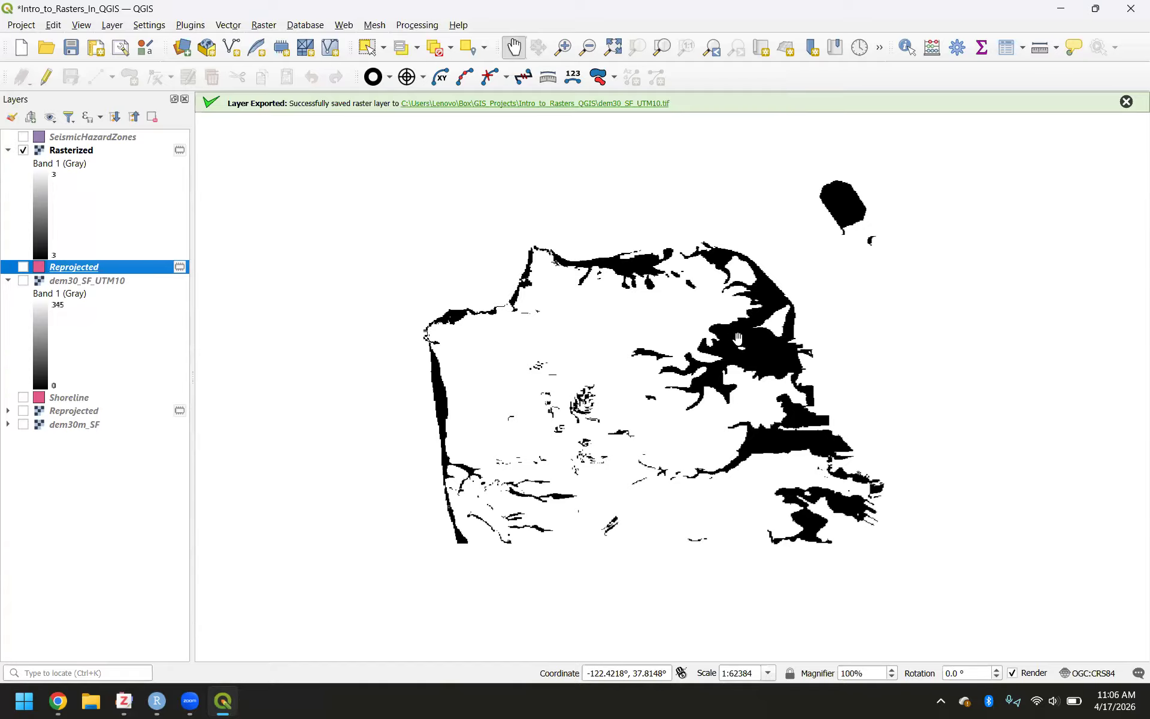
{"action": "scroll", "coordinate": [728, 335], "scroll_direction": "up", "scroll_amount": 2}
{"action": "scroll", "coordinate": [727, 335], "scroll_direction": "up", "scroll_amount": 3}
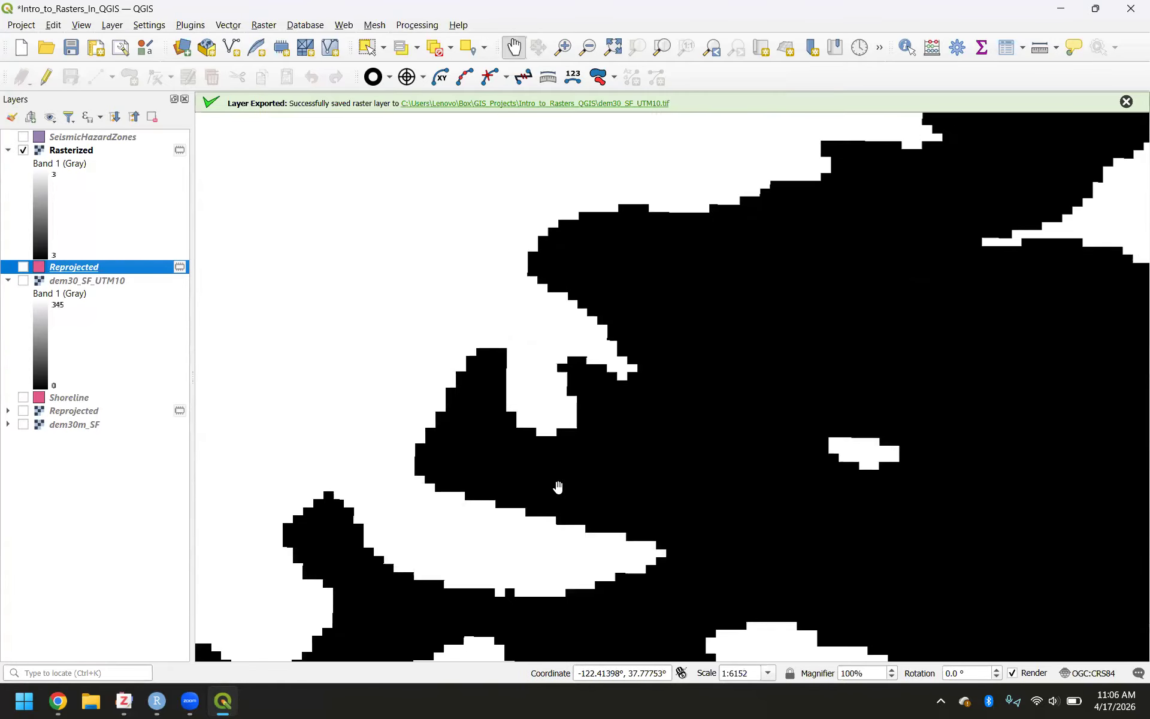
{"action": "scroll", "coordinate": [557, 486], "scroll_direction": "down", "scroll_amount": 3}
{"action": "left_click_drag", "start_coordinate": [558, 486], "coordinate": [589, 396]}
{"action": "scroll", "coordinate": [589, 396], "scroll_direction": "down", "scroll_amount": 1}
{"action": "left_click_drag", "start_coordinate": [589, 448], "coordinate": [606, 388]}
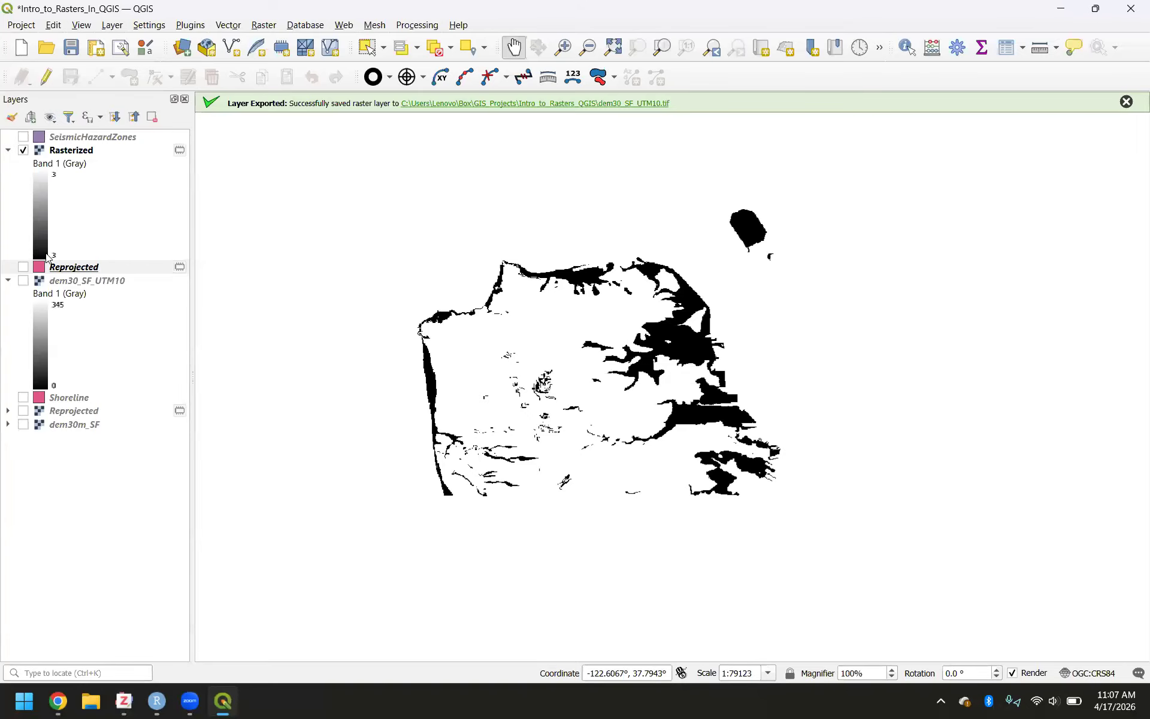
{"action": "left_click", "coordinate": [23, 138]}
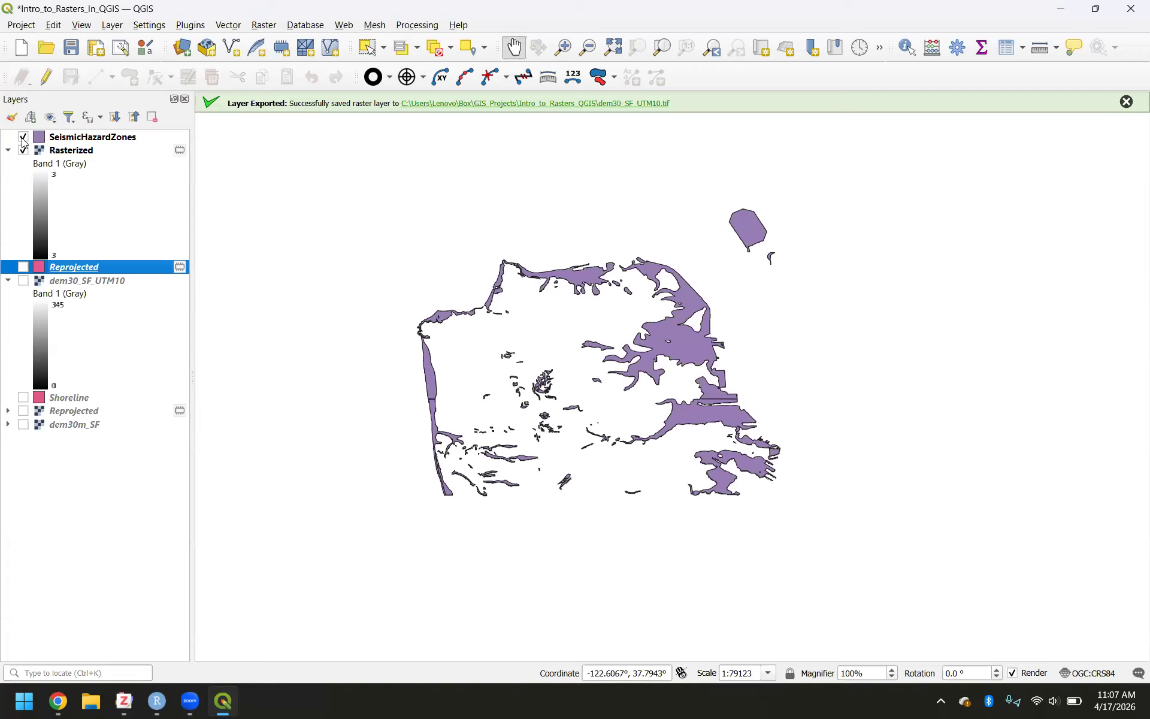
{"action": "left_click", "coordinate": [24, 138]}
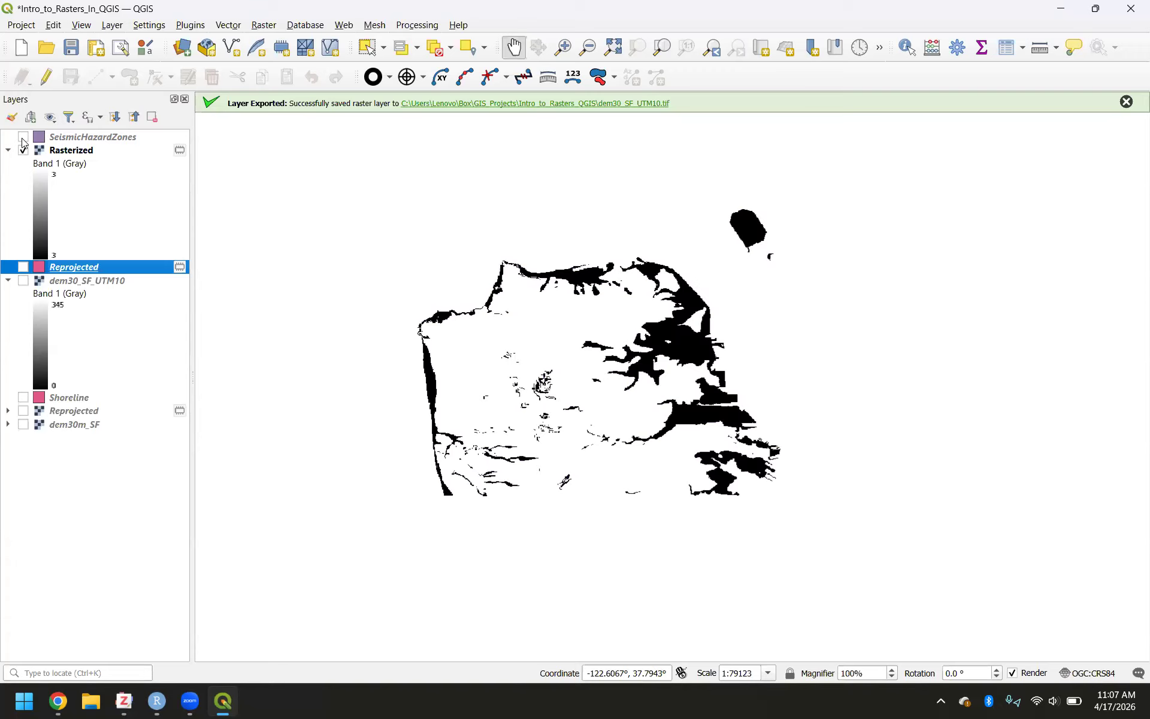
Step: Read the Fill NoData Cells instructions on page 13 of the workshop PDF in Chrome, glancing back at the raster in QGIS
{"action": "mouse_move", "coordinate": [58, 700]}
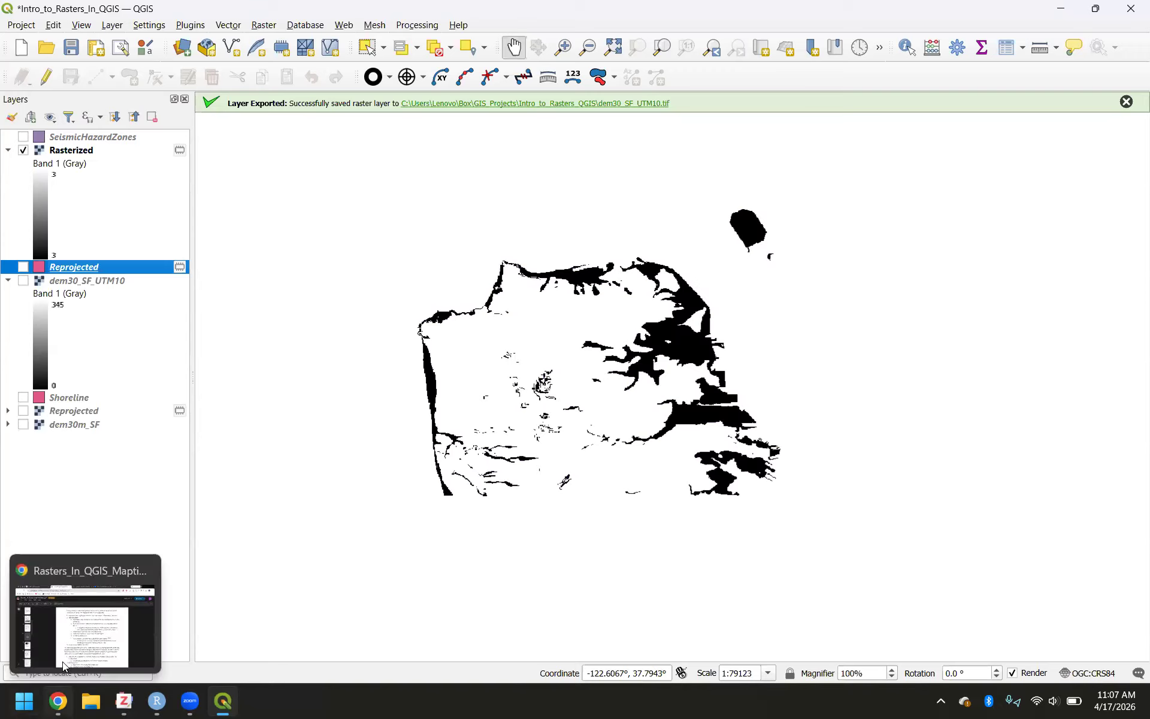
{"action": "left_click", "coordinate": [84, 626]}
{"action": "scroll", "coordinate": [365, 563], "scroll_direction": "down", "scroll_amount": 3}
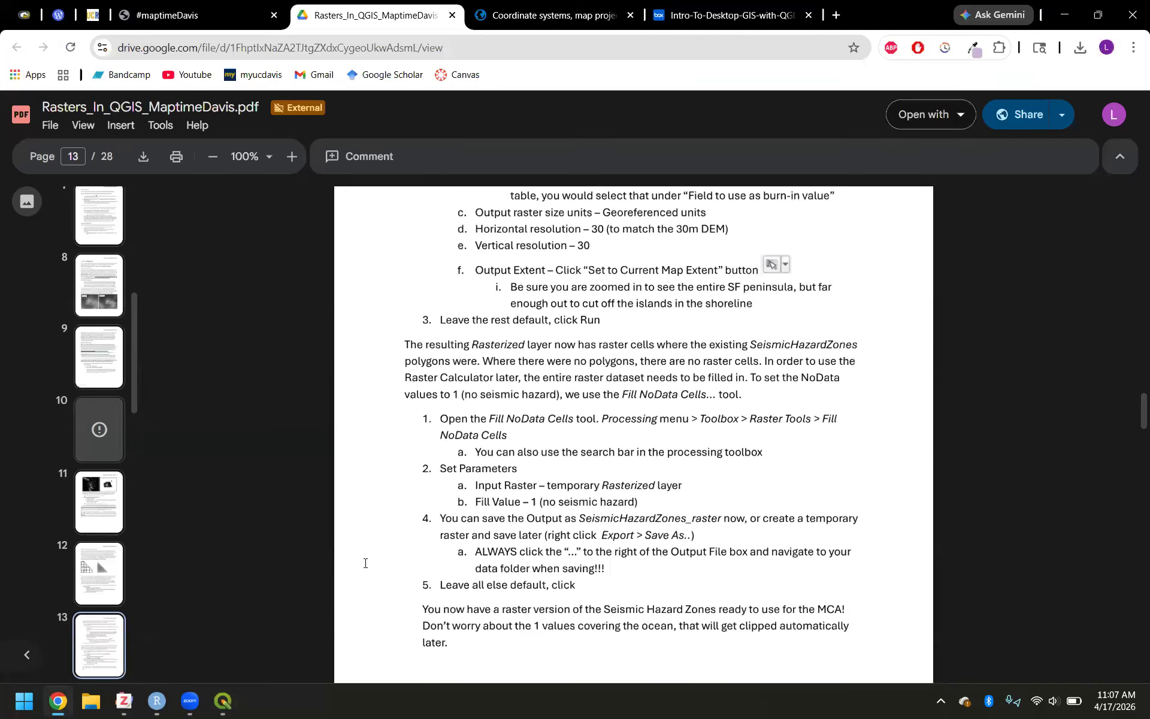
{"action": "scroll", "coordinate": [388, 504], "scroll_direction": "down", "scroll_amount": 1}
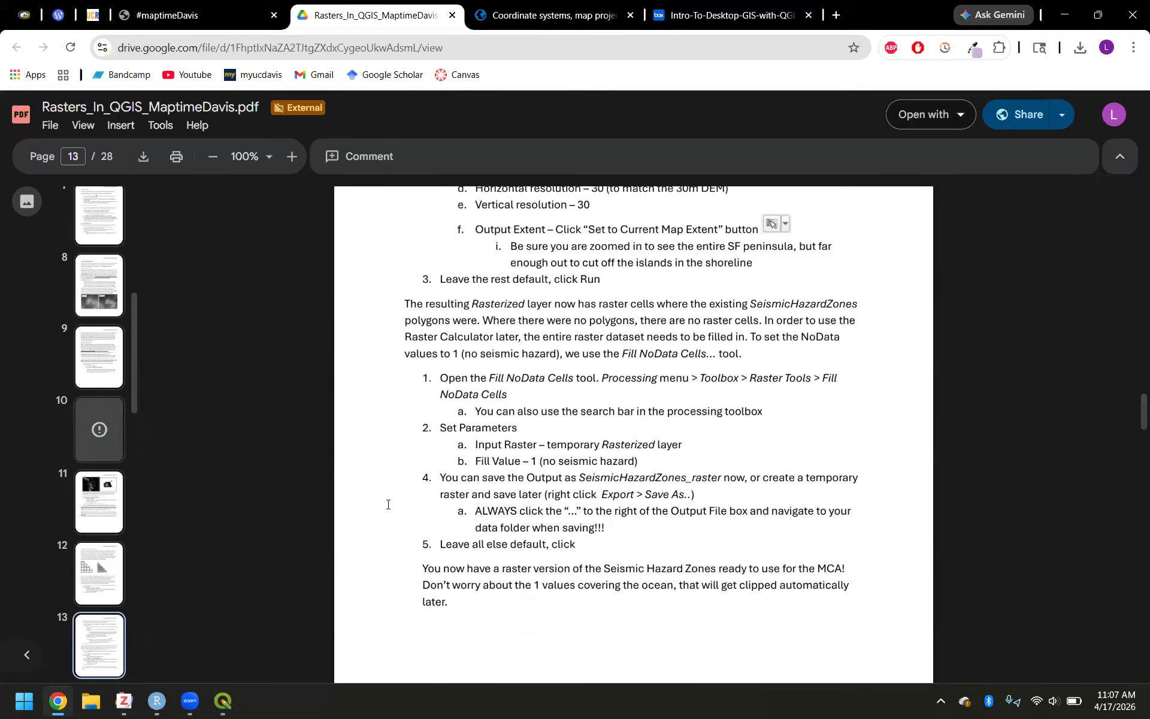
{"action": "scroll", "coordinate": [388, 504], "scroll_direction": "down", "scroll_amount": 1}
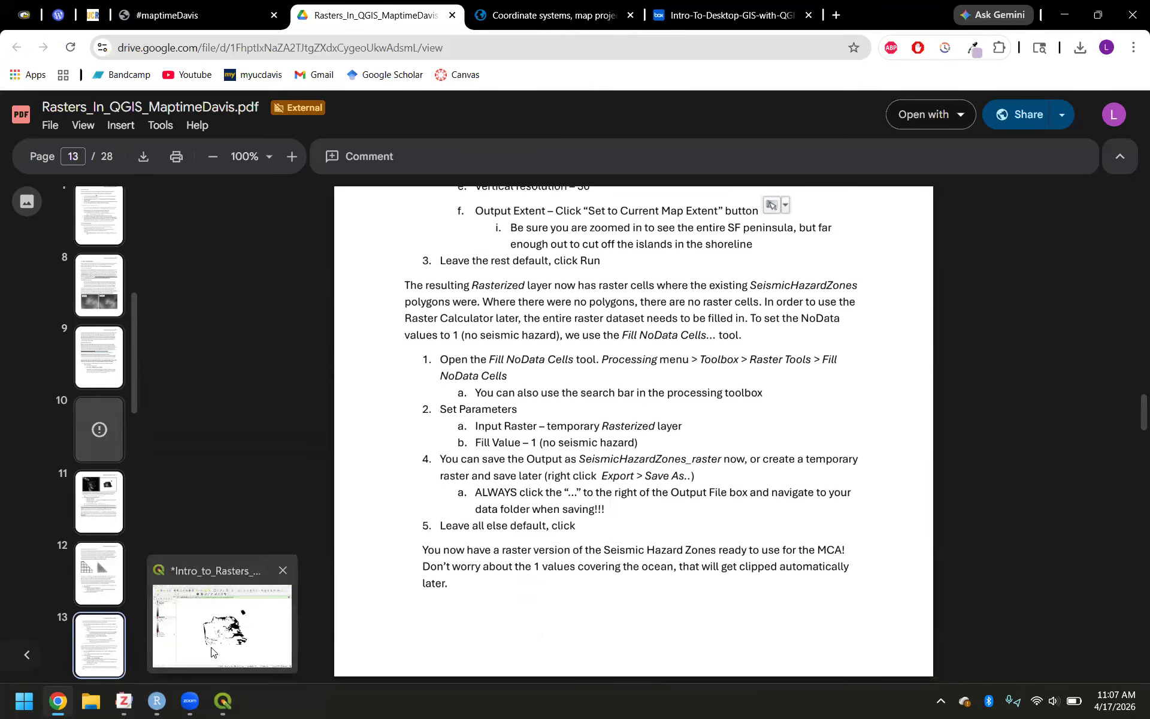
{"action": "left_click", "coordinate": [221, 635]}
{"action": "scroll", "coordinate": [582, 380], "scroll_direction": "up", "scroll_amount": 2}
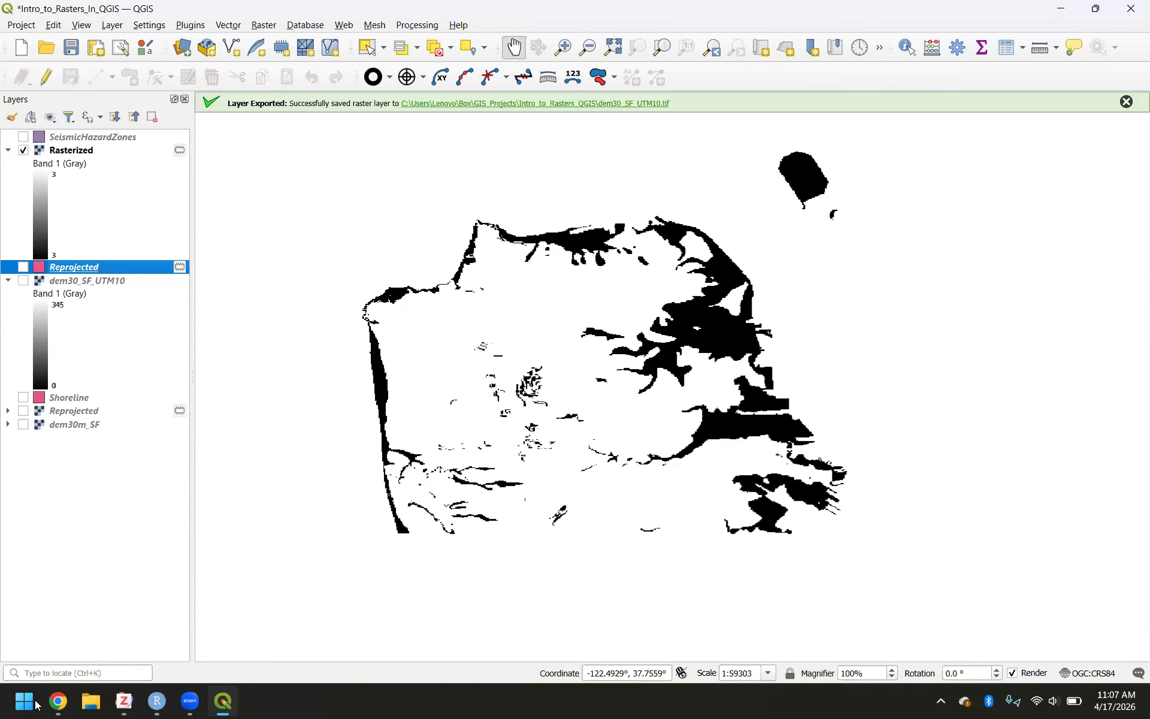
{"action": "mouse_move", "coordinate": [58, 701]}
{"action": "left_click", "coordinate": [73, 651]}
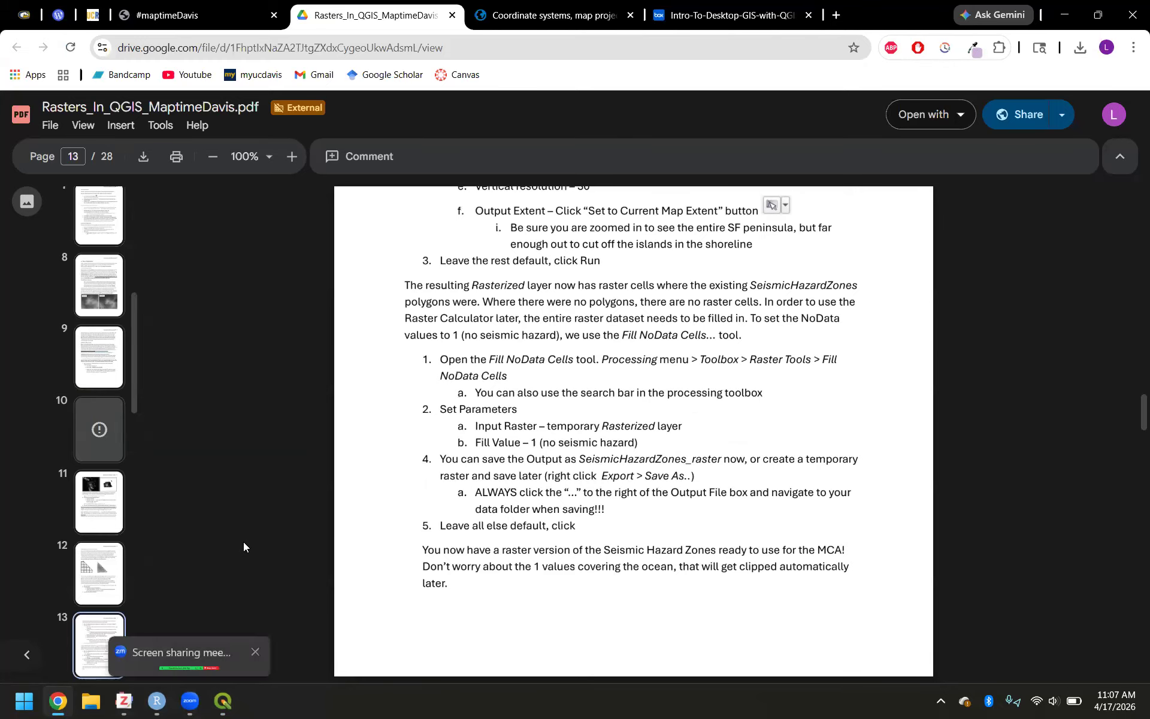
Step: Switch to QGIS and open the Fill NoData cells tool from the raster processing tools
{"action": "left_click", "coordinate": [221, 701]}
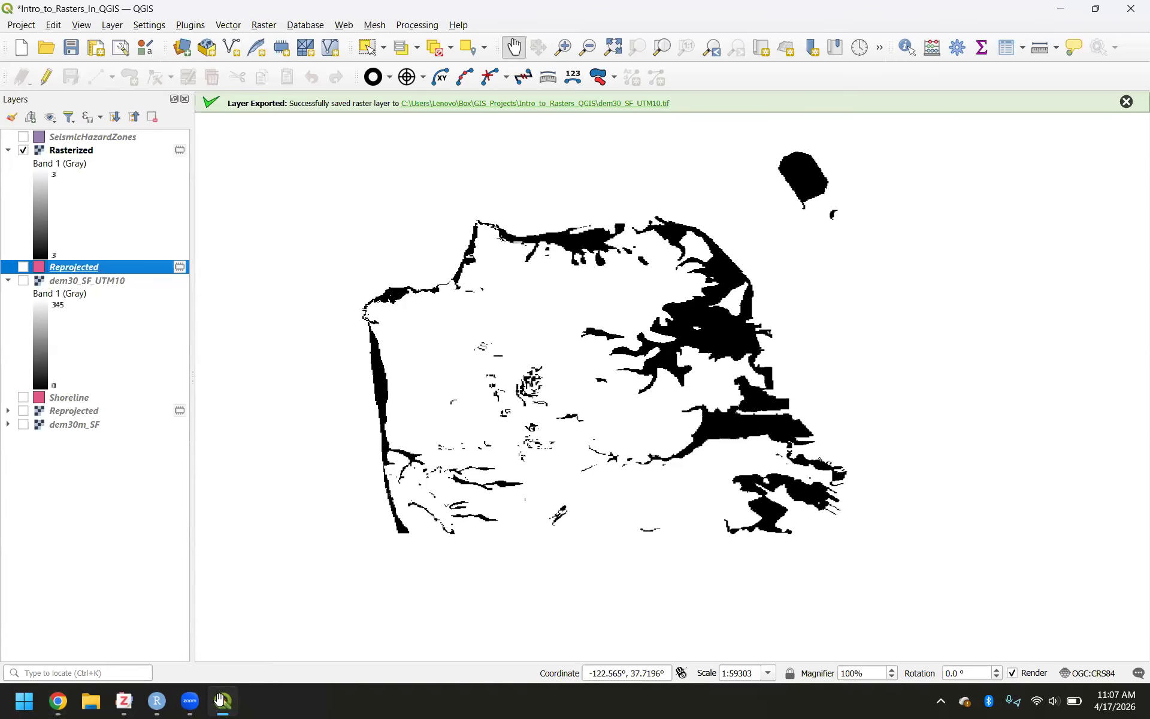
{"action": "left_click", "coordinate": [418, 27]}
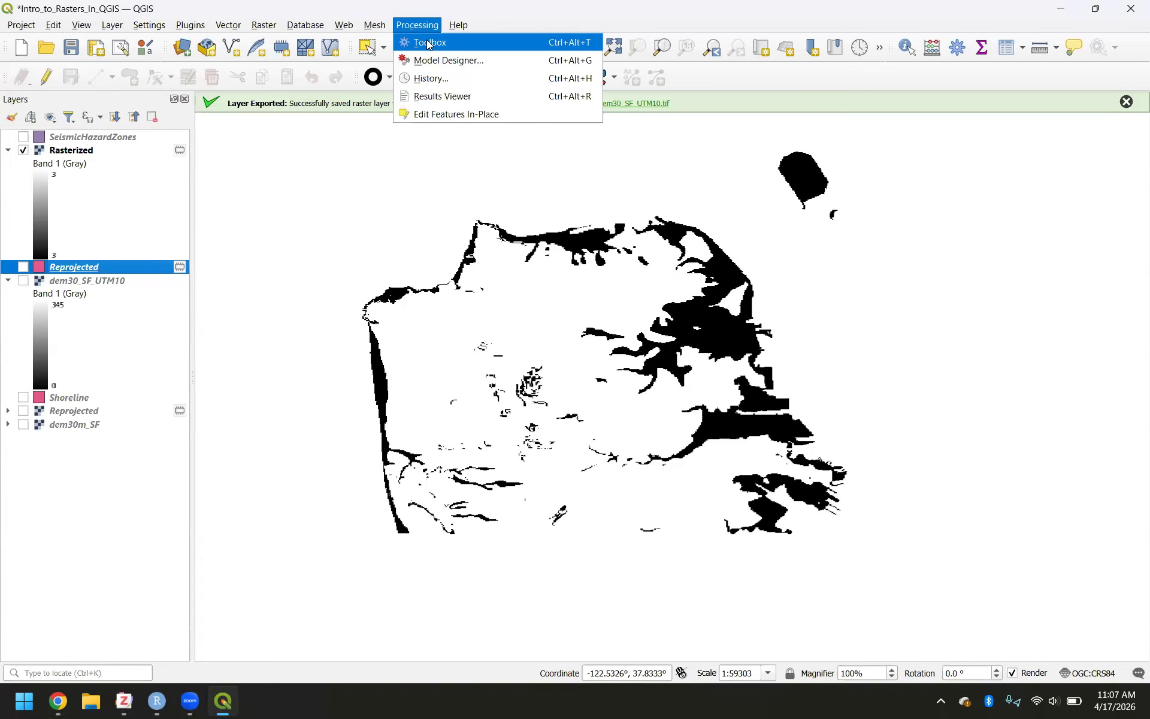
{"action": "left_click", "coordinate": [452, 44]}
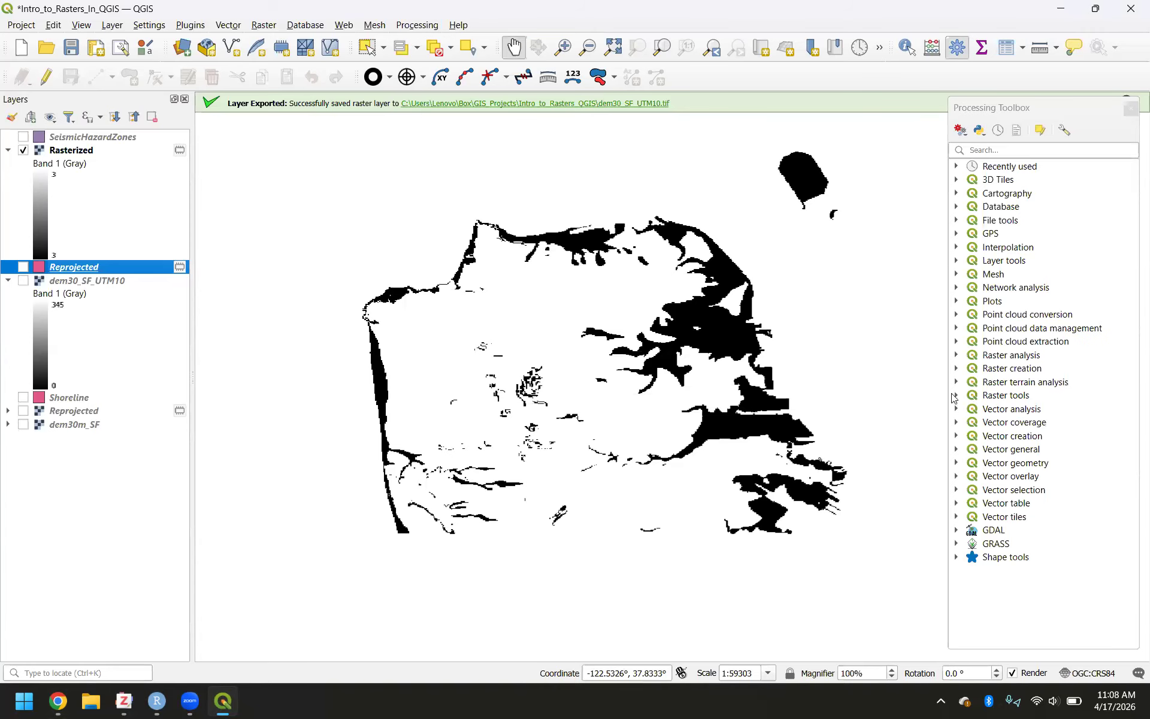
{"action": "left_click", "coordinate": [1006, 394]}
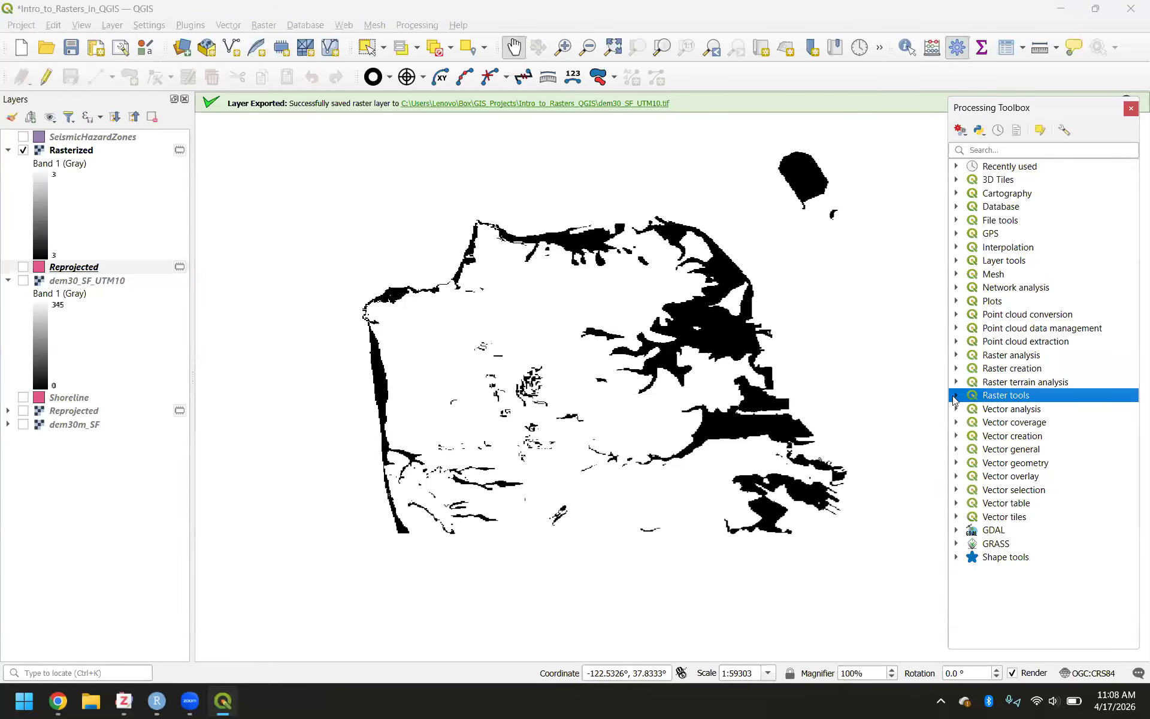
{"action": "left_click", "coordinate": [956, 395]}
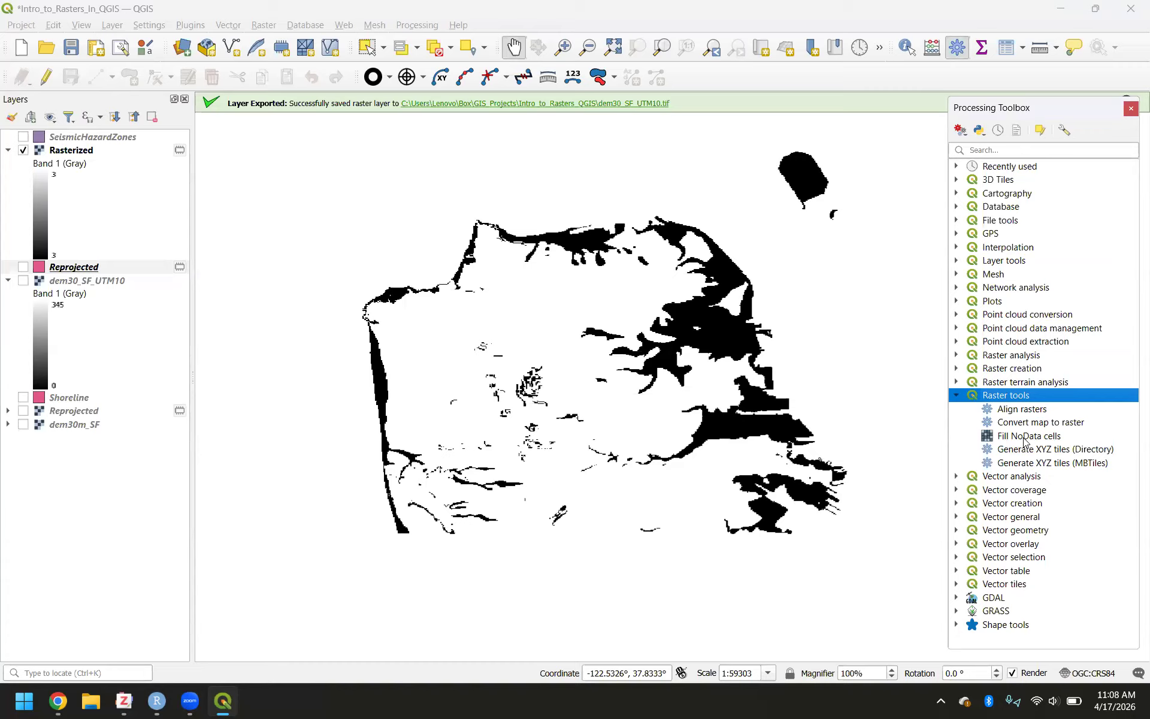
{"action": "left_click", "coordinate": [1024, 440]}
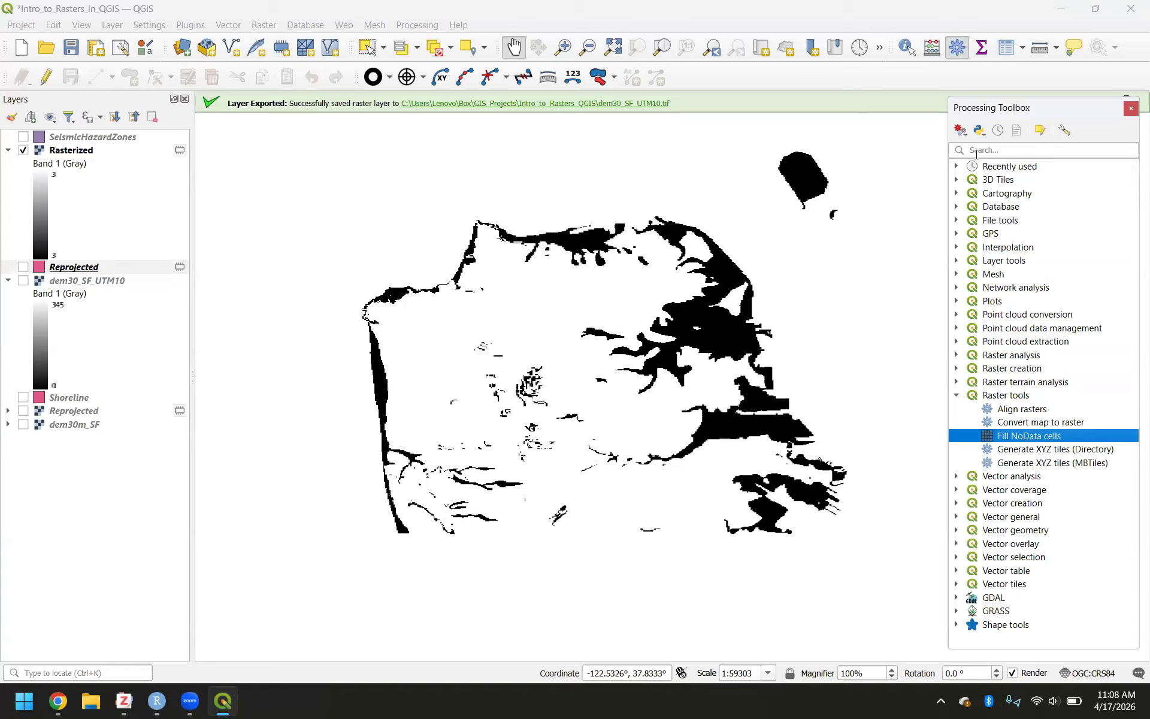
{"action": "double_click", "coordinate": [1011, 437]}
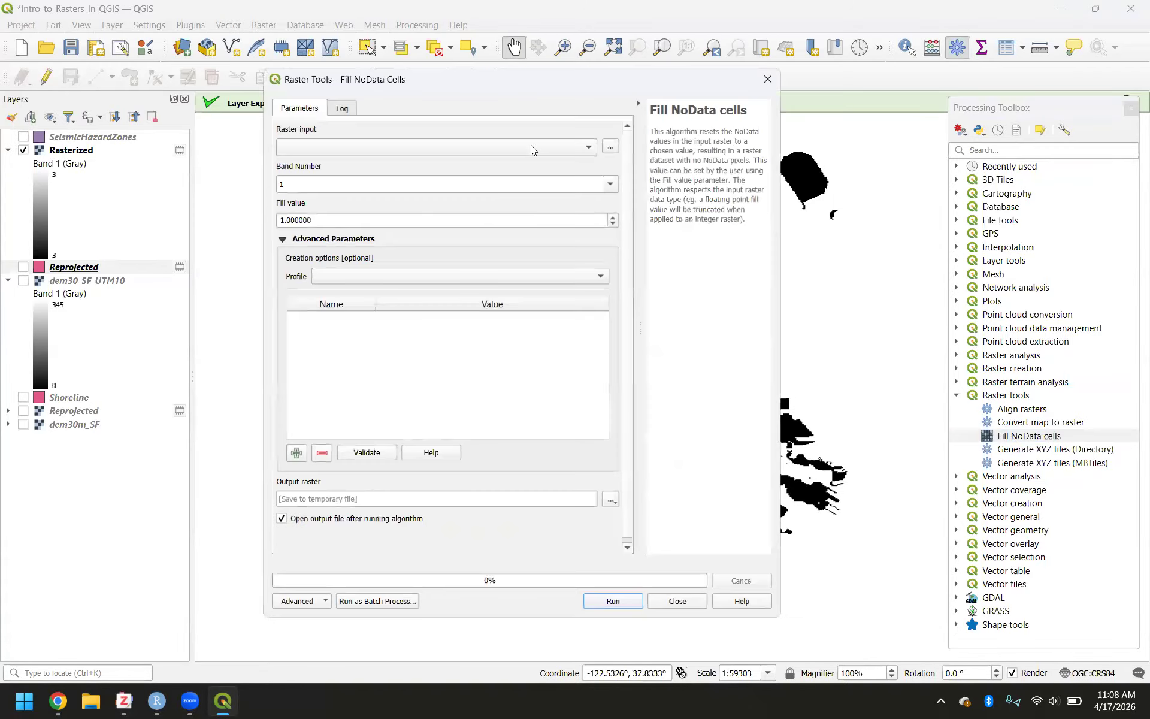
Step: Choose the Rasterized layer as the raster input and check the fill parameters against the workshop PDF in Chrome, returning to QGIS
{"action": "left_click", "coordinate": [485, 149]}
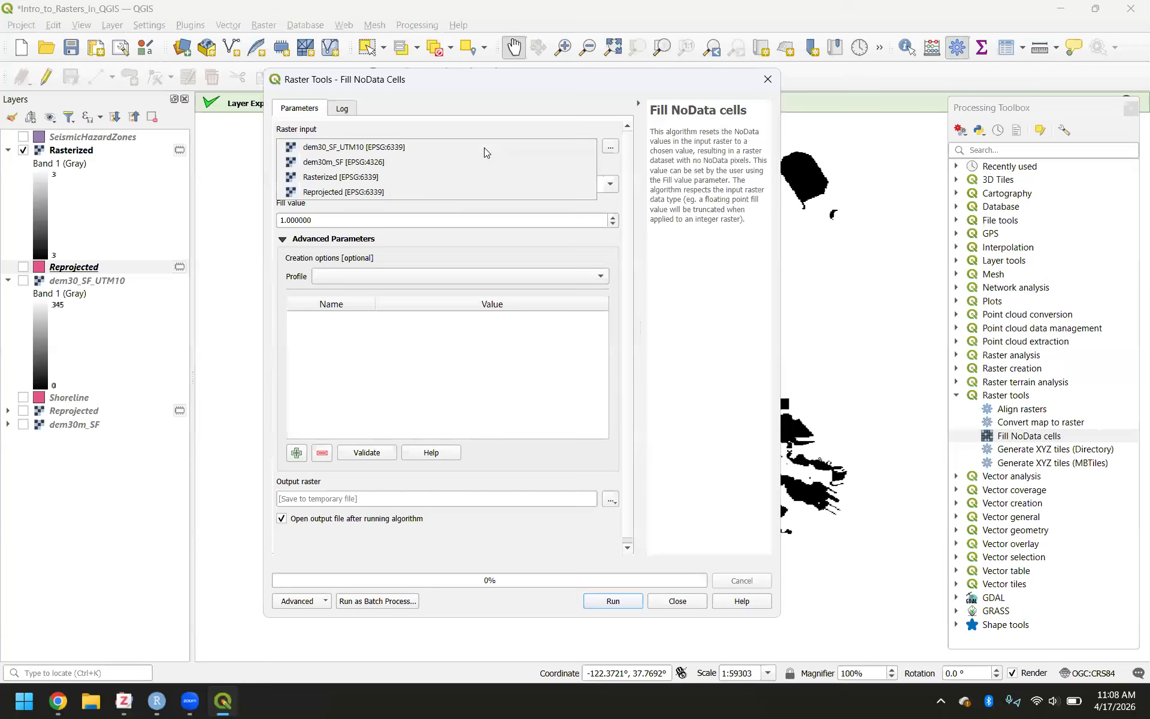
{"action": "left_click", "coordinate": [356, 178]}
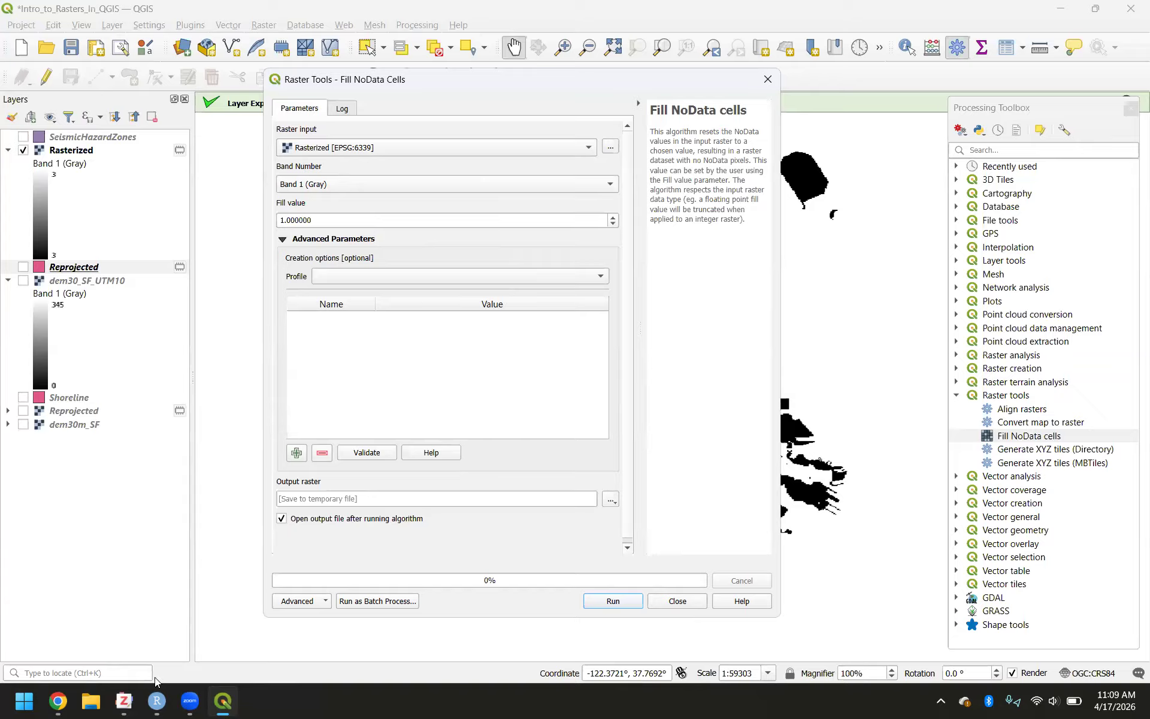
{"action": "mouse_move", "coordinate": [58, 701]}
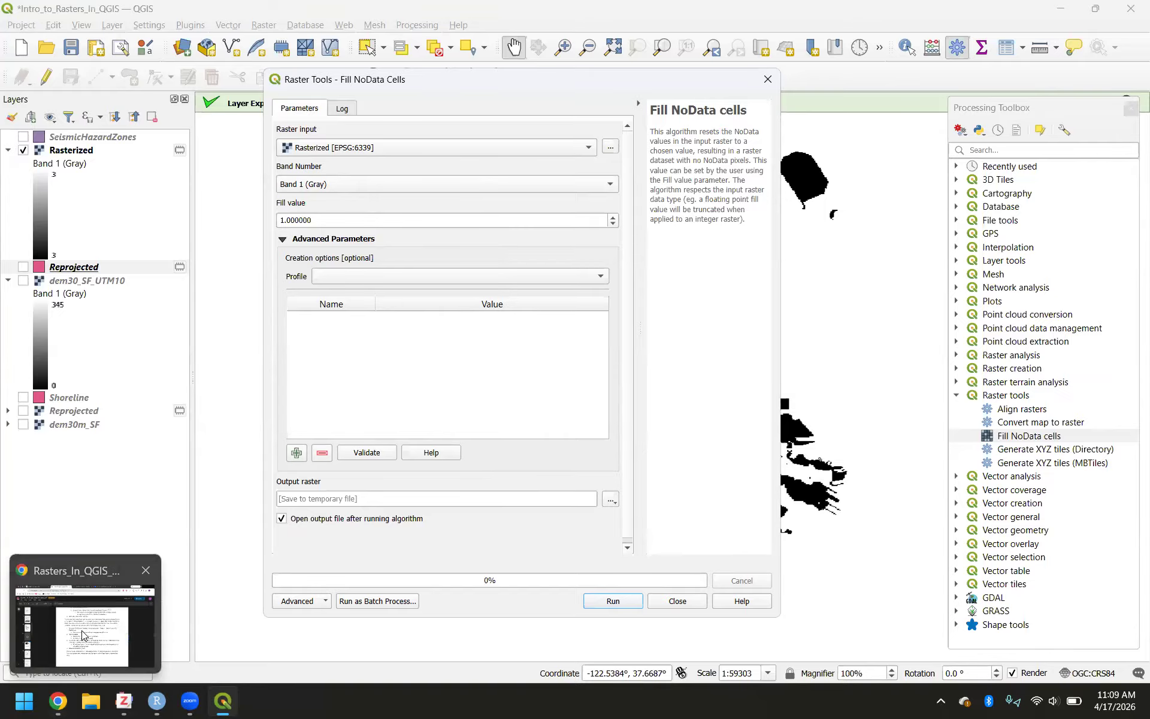
{"action": "left_click", "coordinate": [82, 635]}
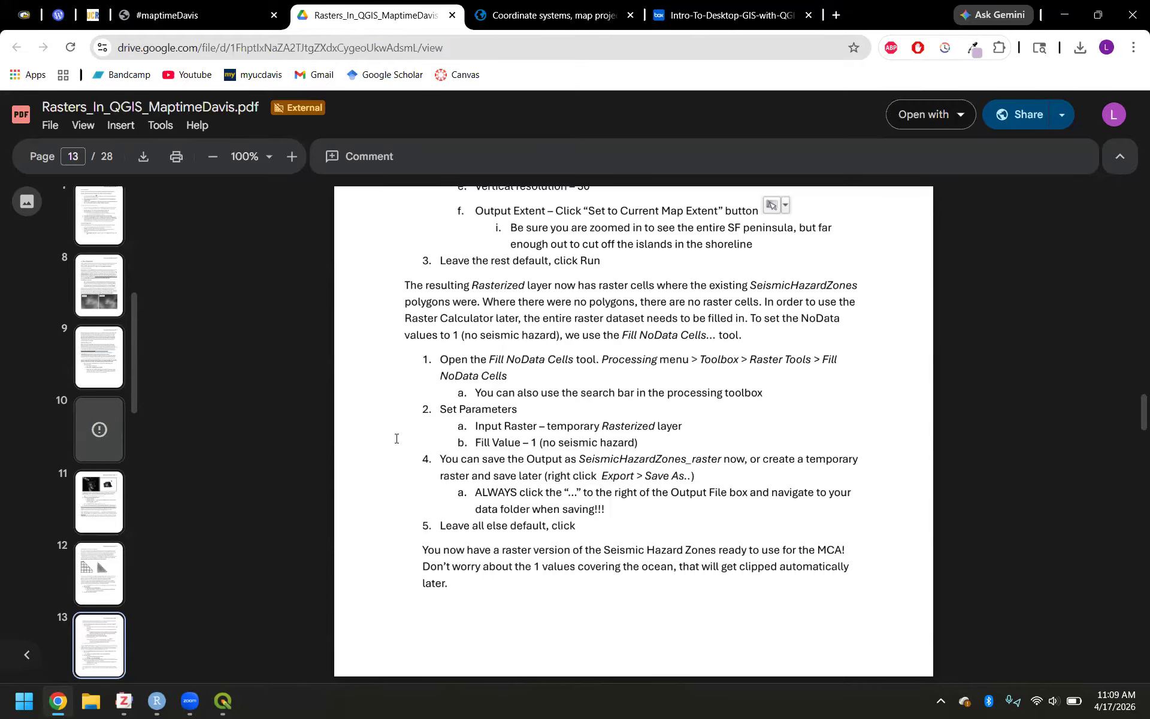
{"action": "scroll", "coordinate": [396, 438], "scroll_direction": "down", "scroll_amount": 1}
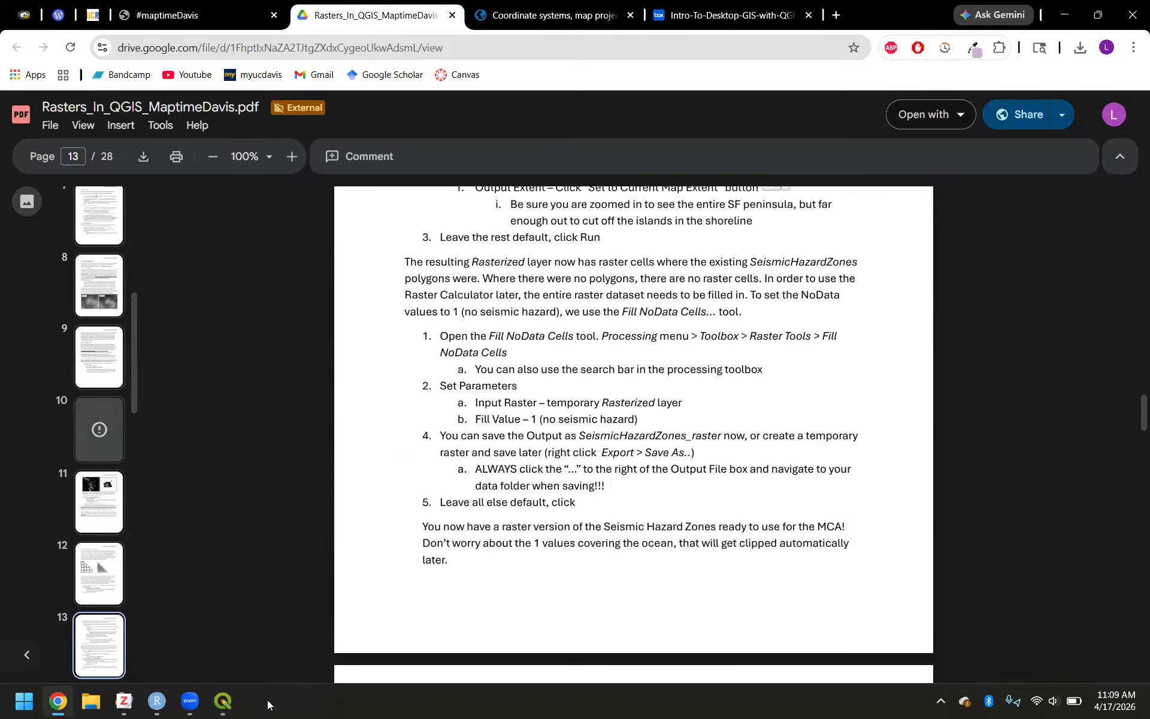
{"action": "mouse_move", "coordinate": [222, 701]}
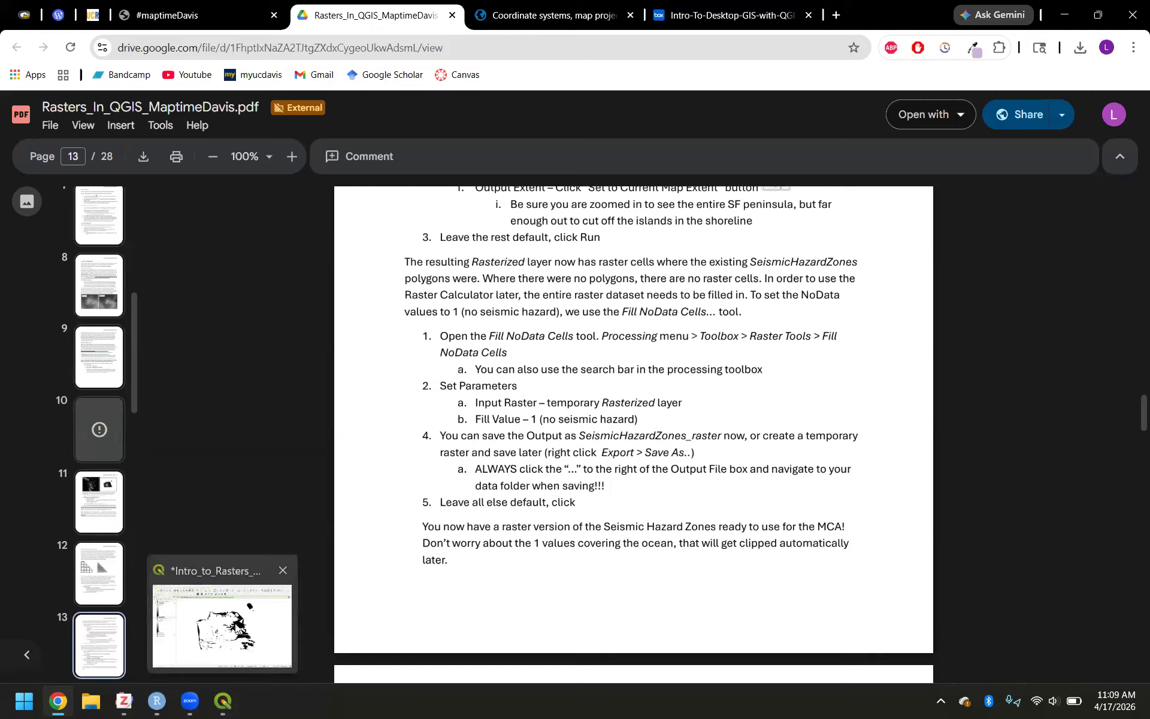
{"action": "left_click", "coordinate": [238, 625]}
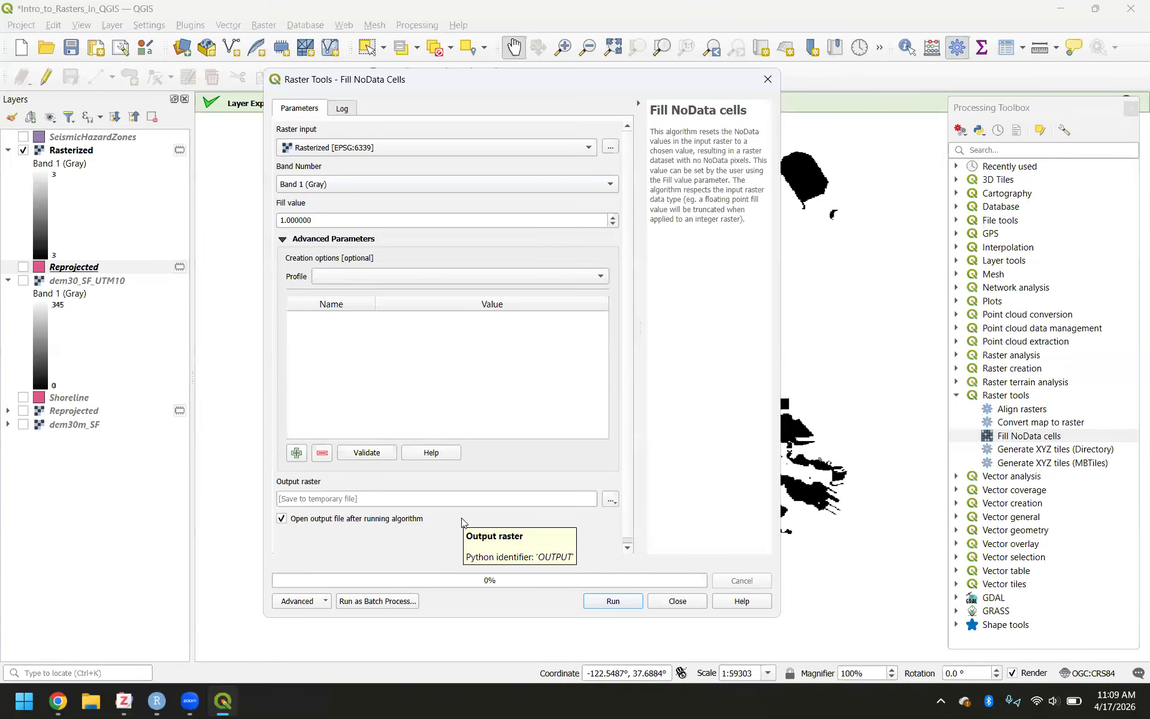
Step: Choose to save the output raster to a file and browse to the GIS_Projects/Intro_to_Rasters_QGIS folder
{"action": "left_click", "coordinate": [609, 500]}
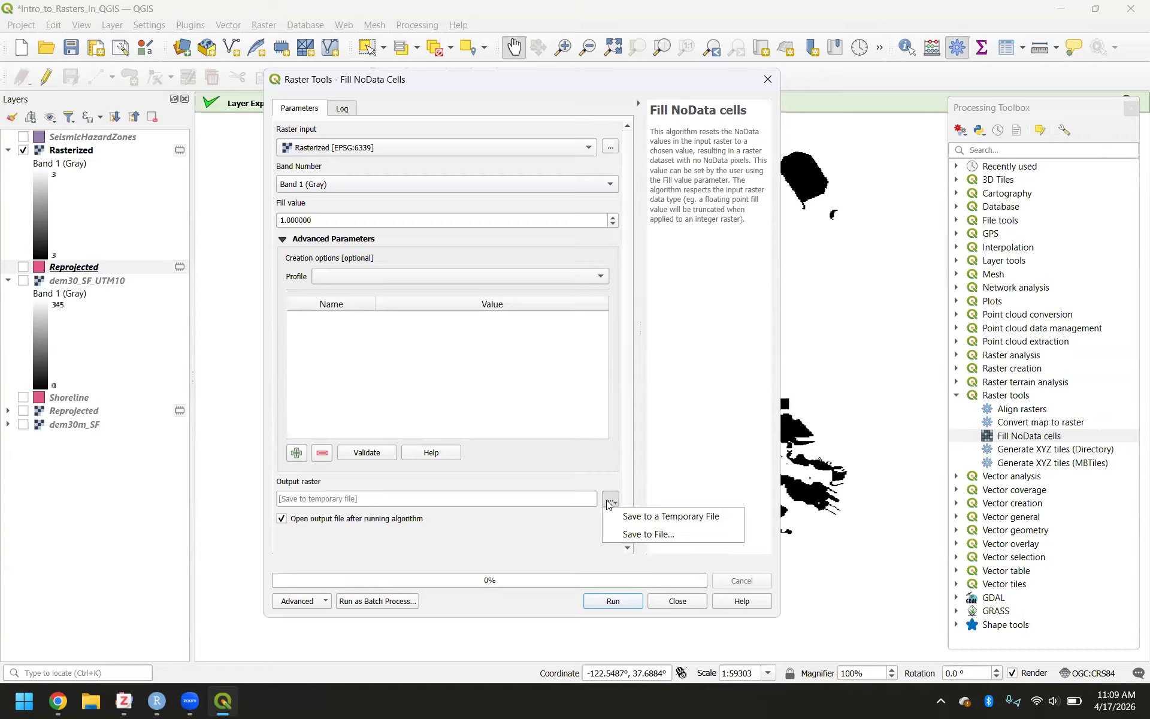
{"action": "left_click", "coordinate": [508, 543]}
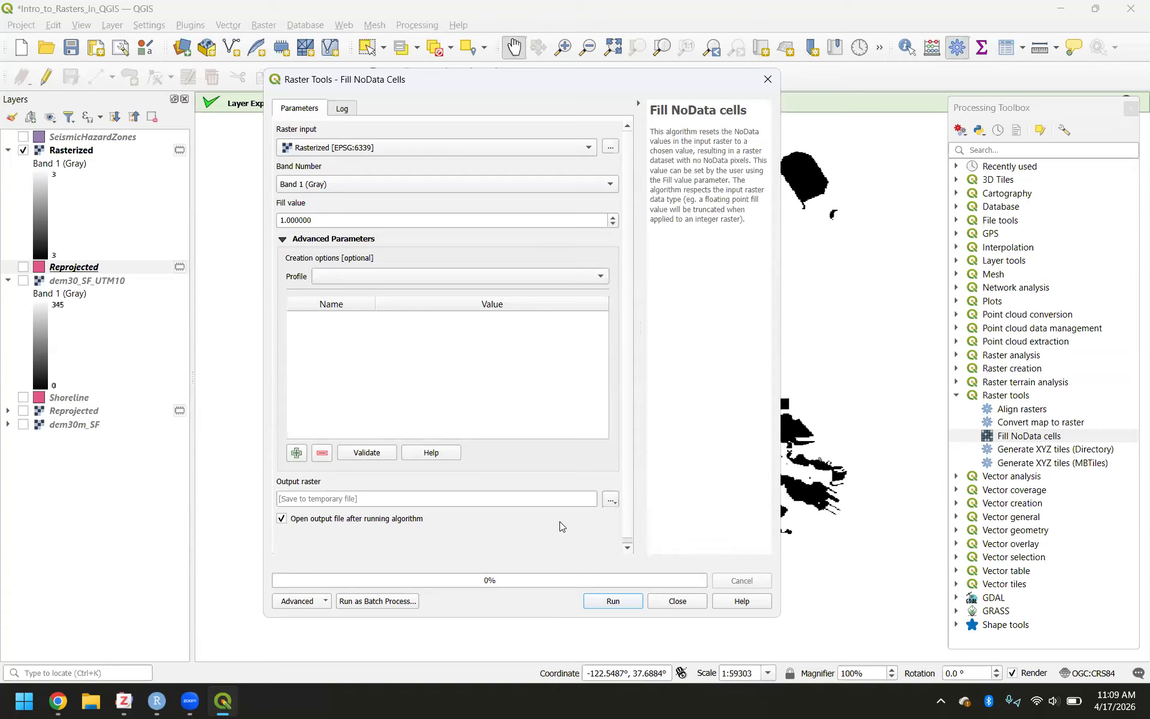
{"action": "left_click", "coordinate": [609, 502]}
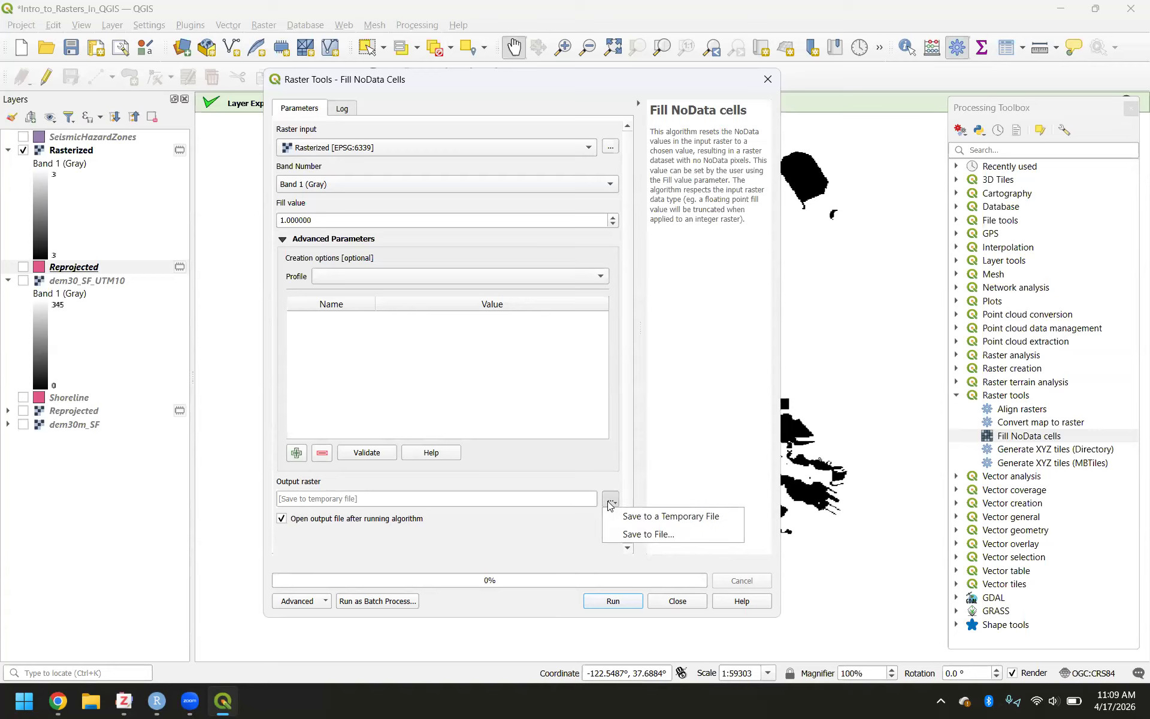
{"action": "left_click", "coordinate": [629, 536]}
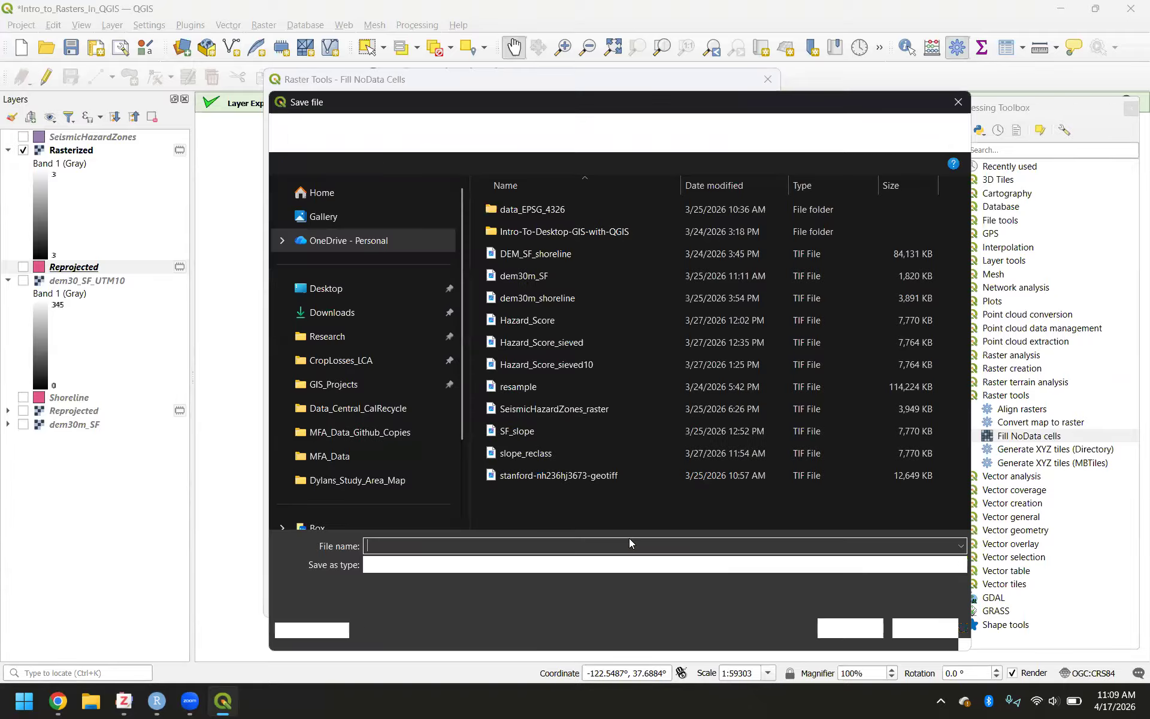
{"action": "left_click", "coordinate": [383, 386]}
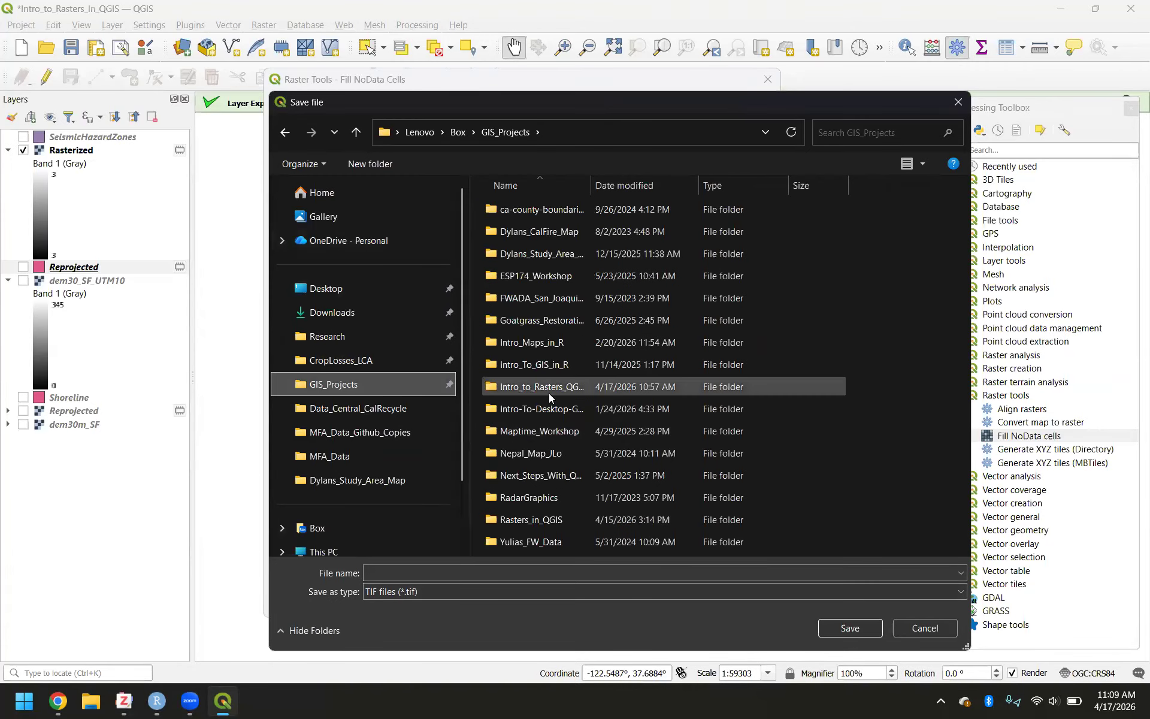
{"action": "double_click", "coordinate": [539, 388]}
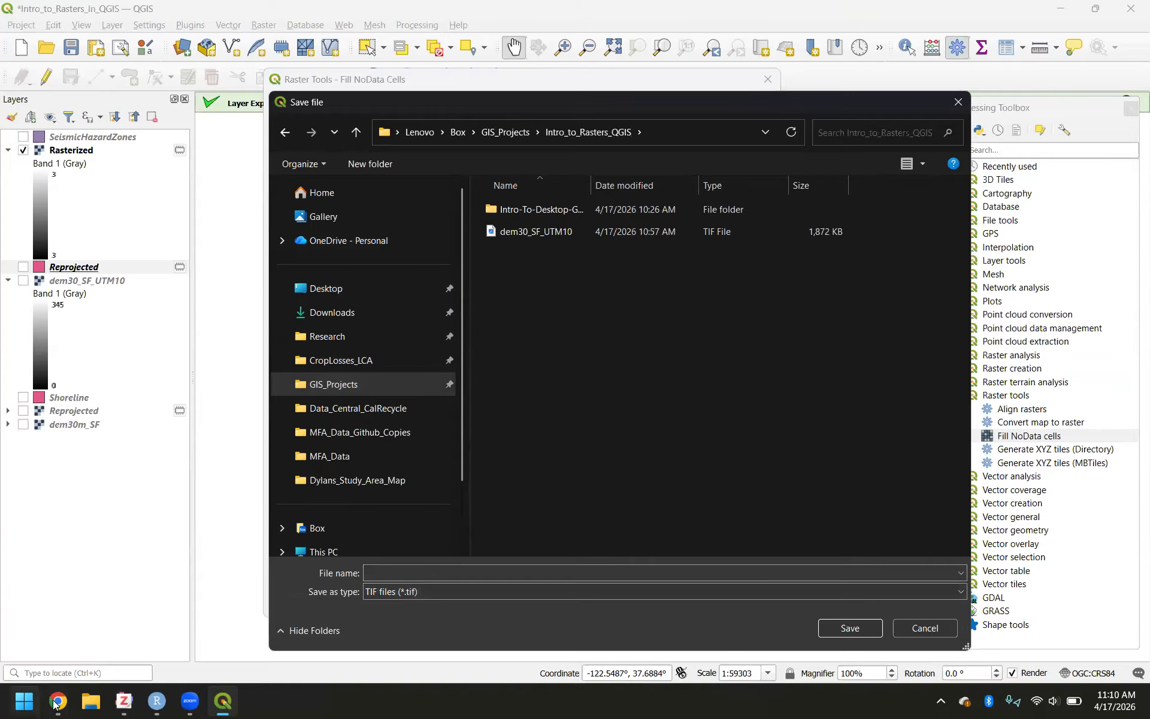
Step: Look up the output name in the workshop PDF in Chrome, then return to QGIS and name the output file SeismicHazardZones_raster
{"action": "mouse_move", "coordinate": [57, 703]}
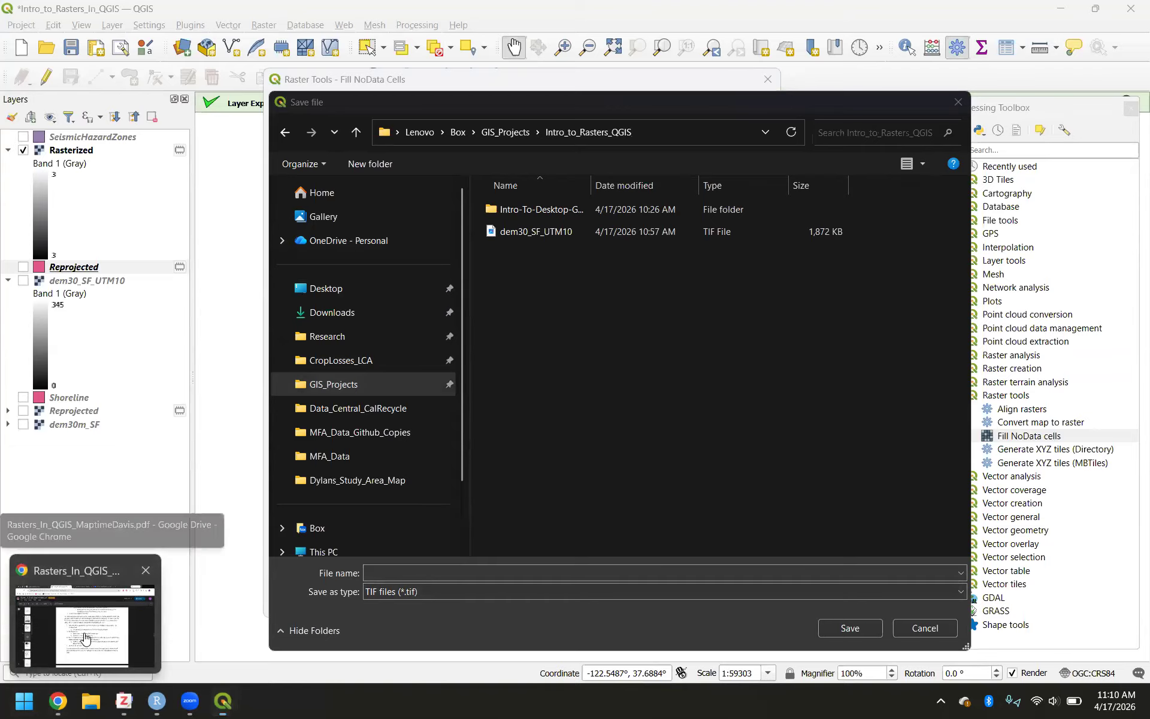
{"action": "left_click", "coordinate": [84, 636]}
{"action": "scroll", "coordinate": [525, 535], "scroll_direction": "down", "scroll_amount": 1}
{"action": "scroll", "coordinate": [525, 534], "scroll_direction": "down", "scroll_amount": 4}
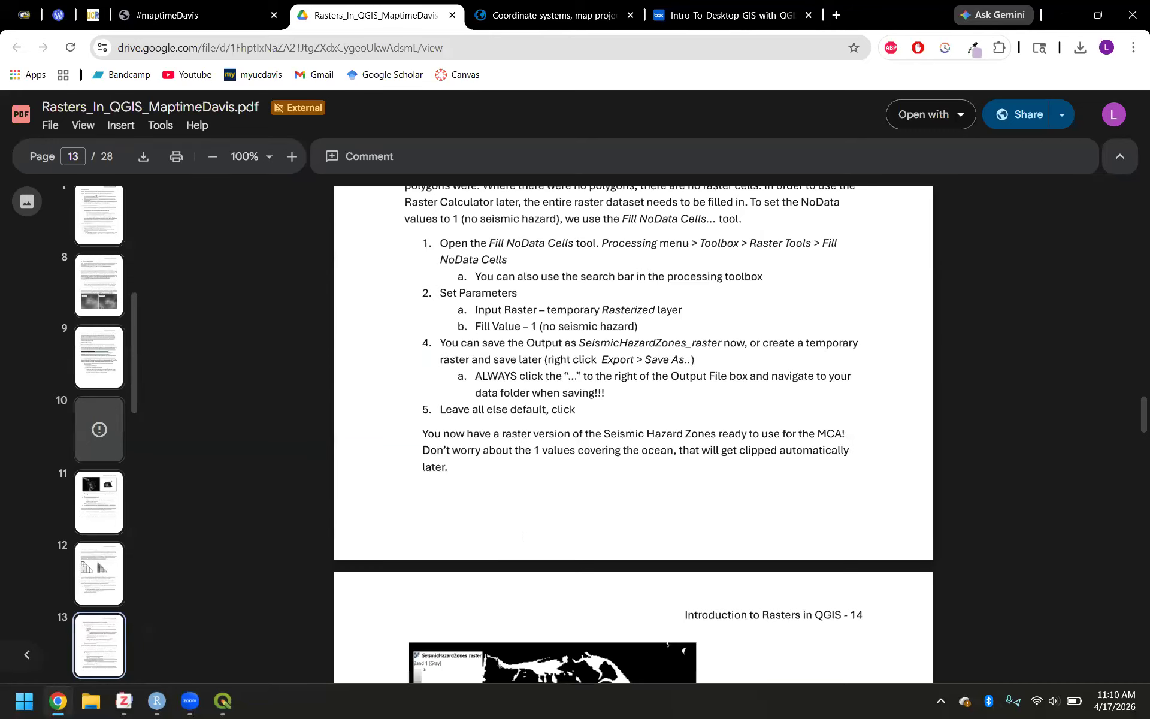
{"action": "scroll", "coordinate": [524, 535], "scroll_direction": "up", "scroll_amount": 4}
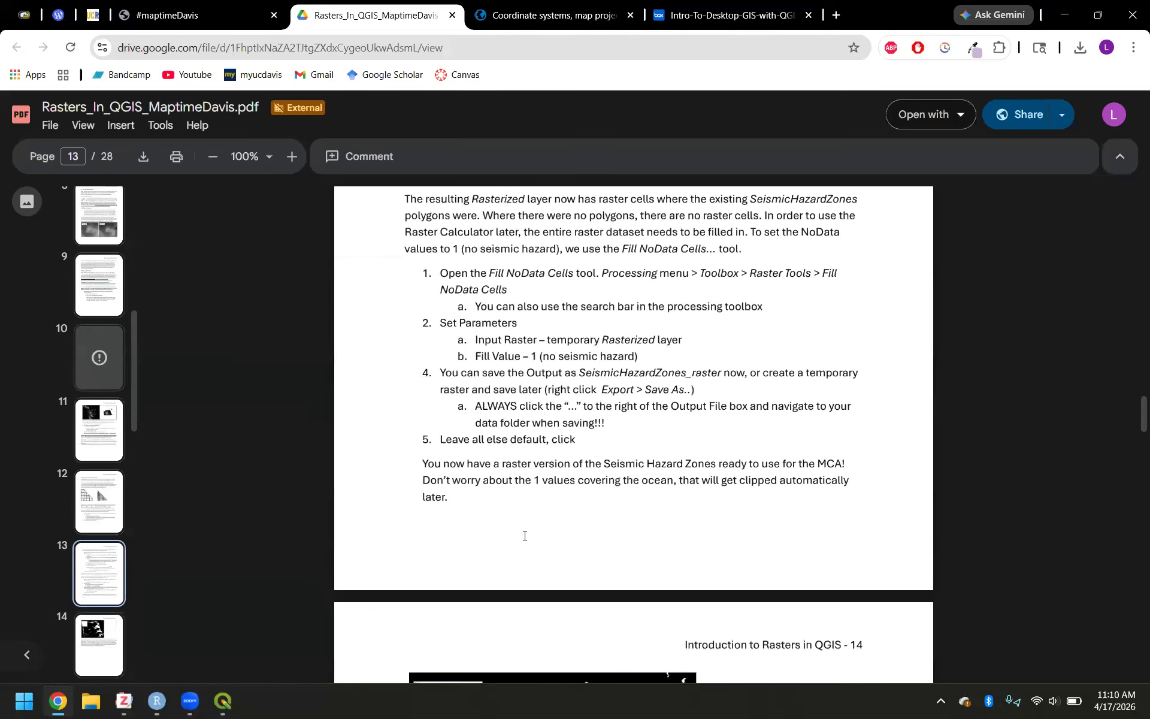
{"action": "scroll", "coordinate": [524, 535], "scroll_direction": "up", "scroll_amount": 1}
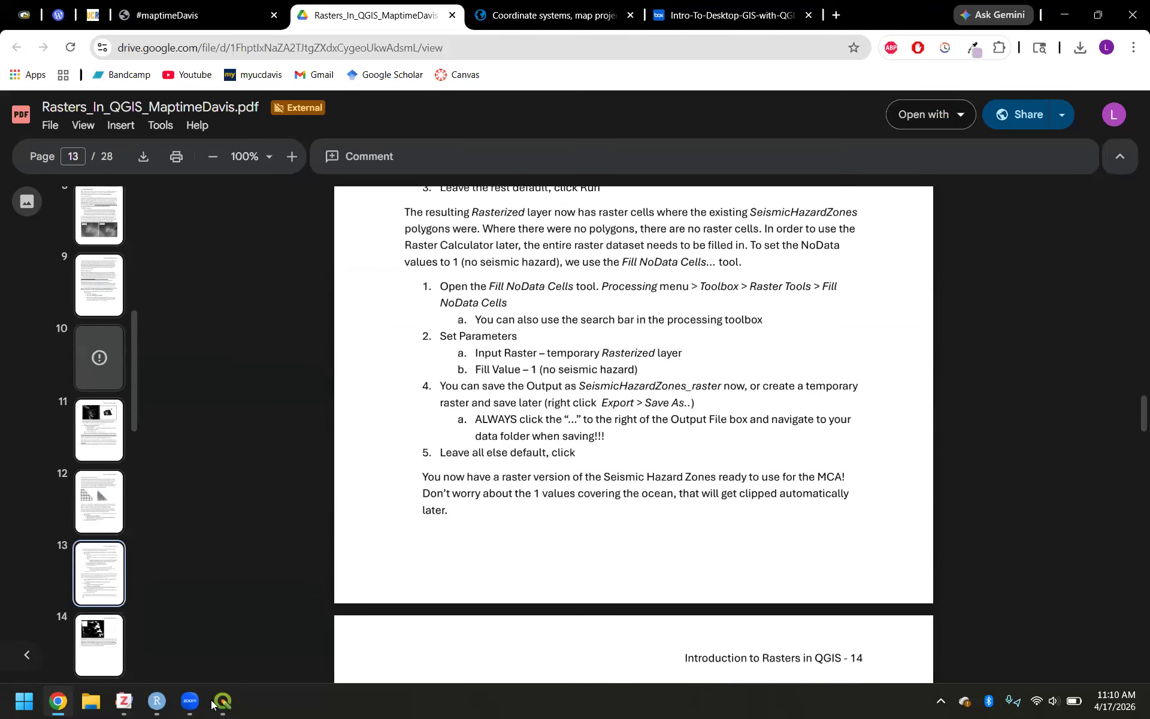
{"action": "mouse_move", "coordinate": [222, 701]}
{"action": "left_click", "coordinate": [213, 631]}
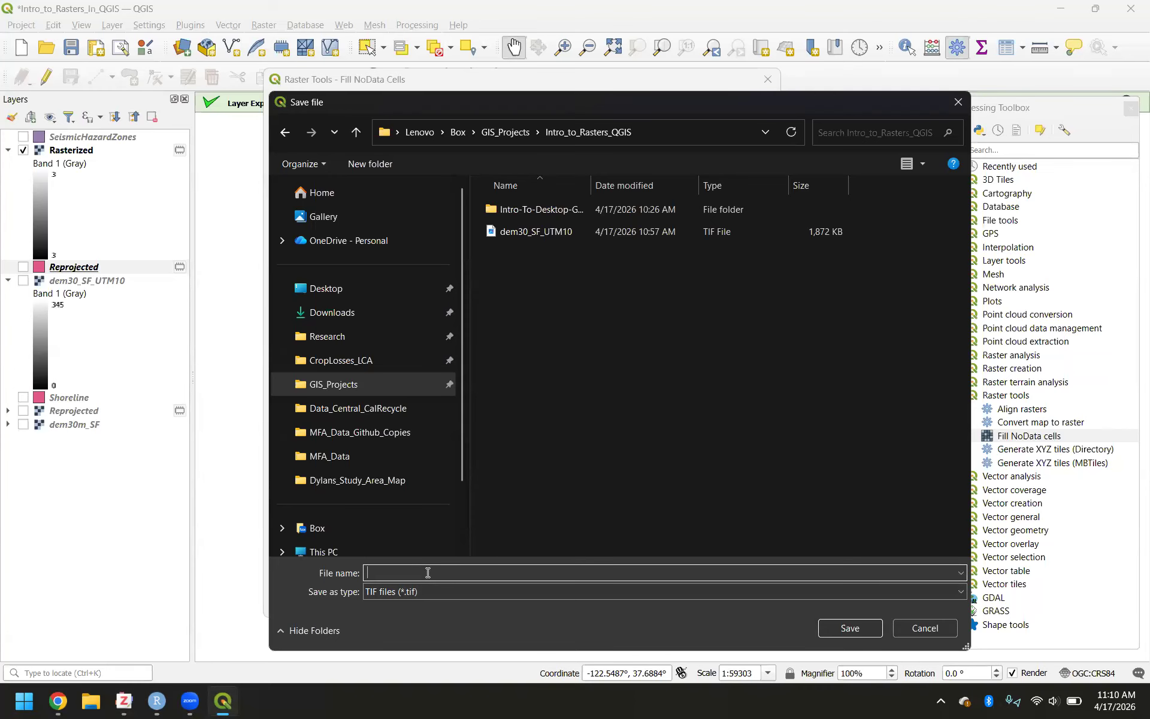
{"action": "type", "text": "SeismicHazardZones_raster"}
{"action": "left_click", "coordinate": [843, 628]}
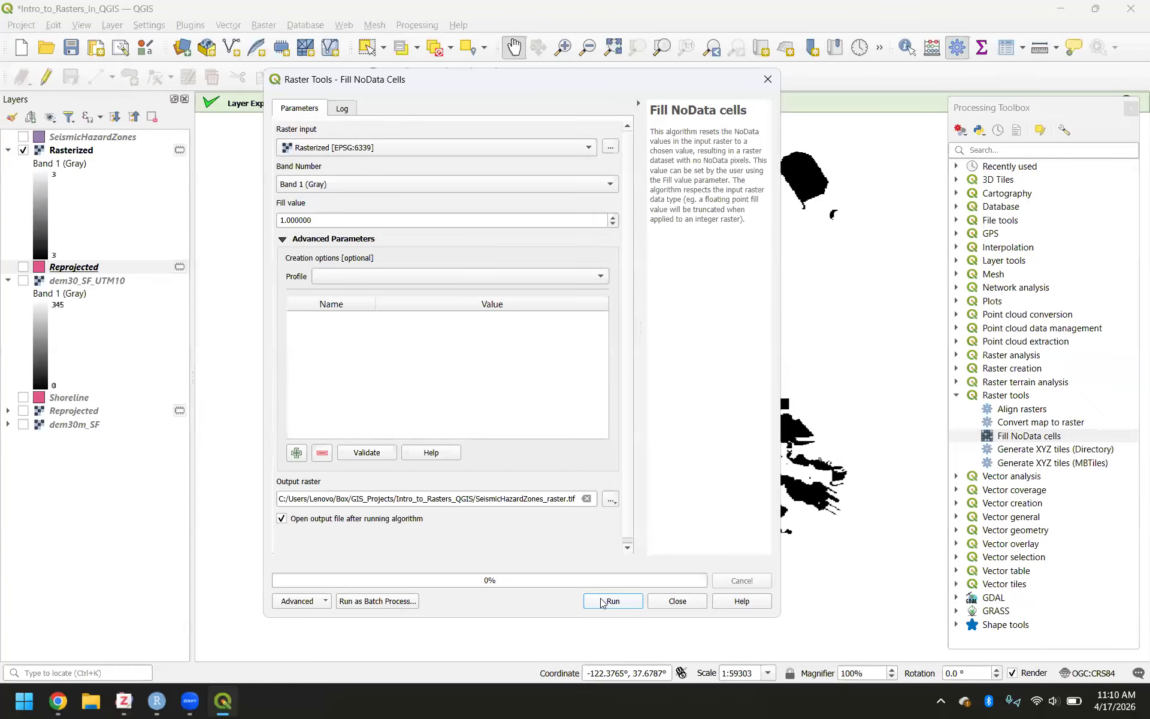
Step: Run Fill NoData cells on band 1 of the Rasterized layer with fill value 1, saving the output as SeismicHazardZones_raster.tif
{"action": "left_click", "coordinate": [611, 601]}
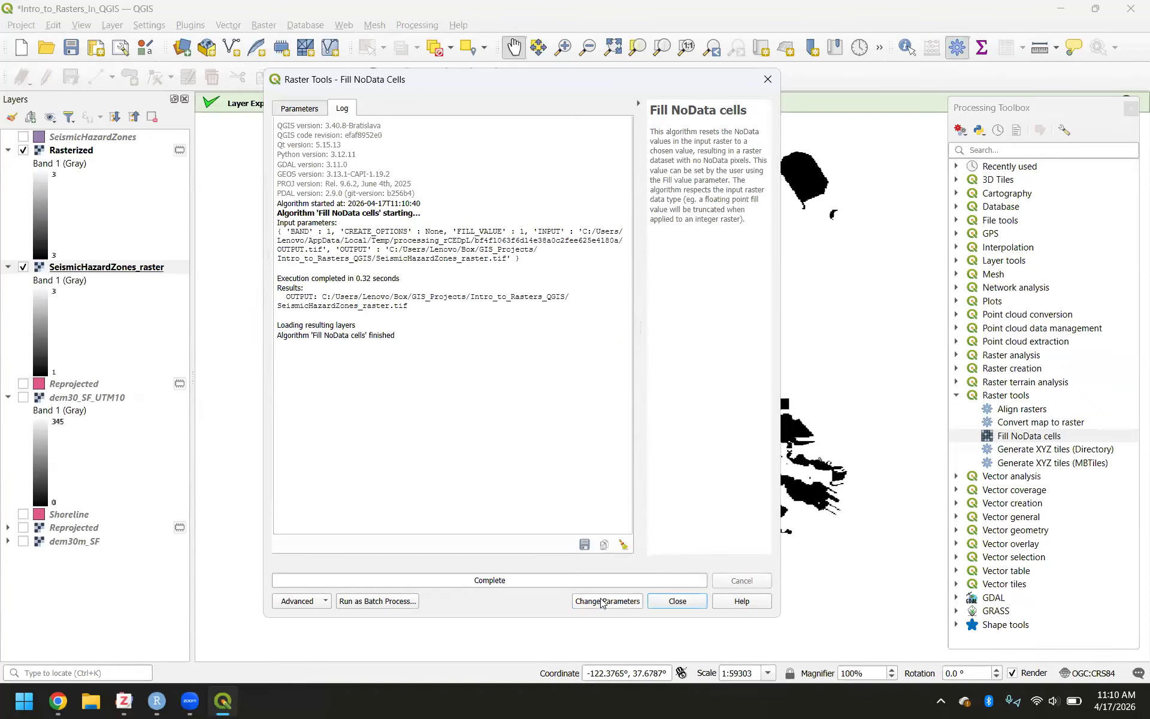
{"action": "left_click", "coordinate": [679, 601]}
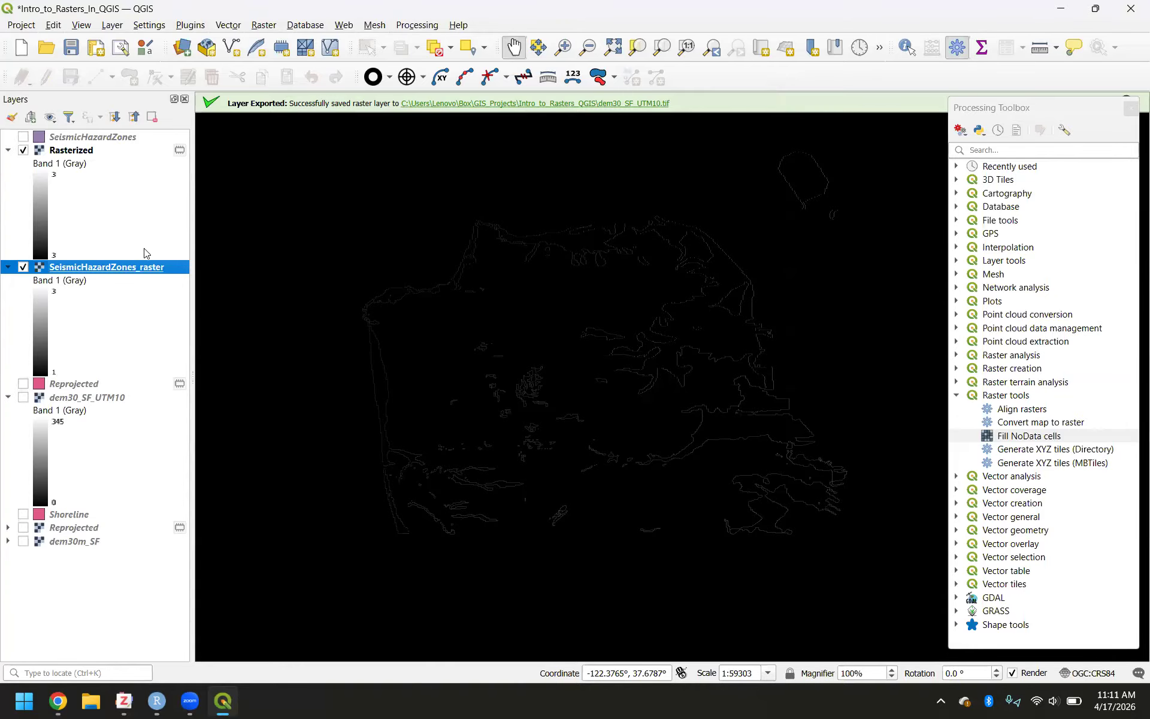
Step: Compare the Rasterized layer with the filled raster, leave Rasterized hidden, and close the Processing Toolbox
{"action": "left_click", "coordinate": [22, 150]}
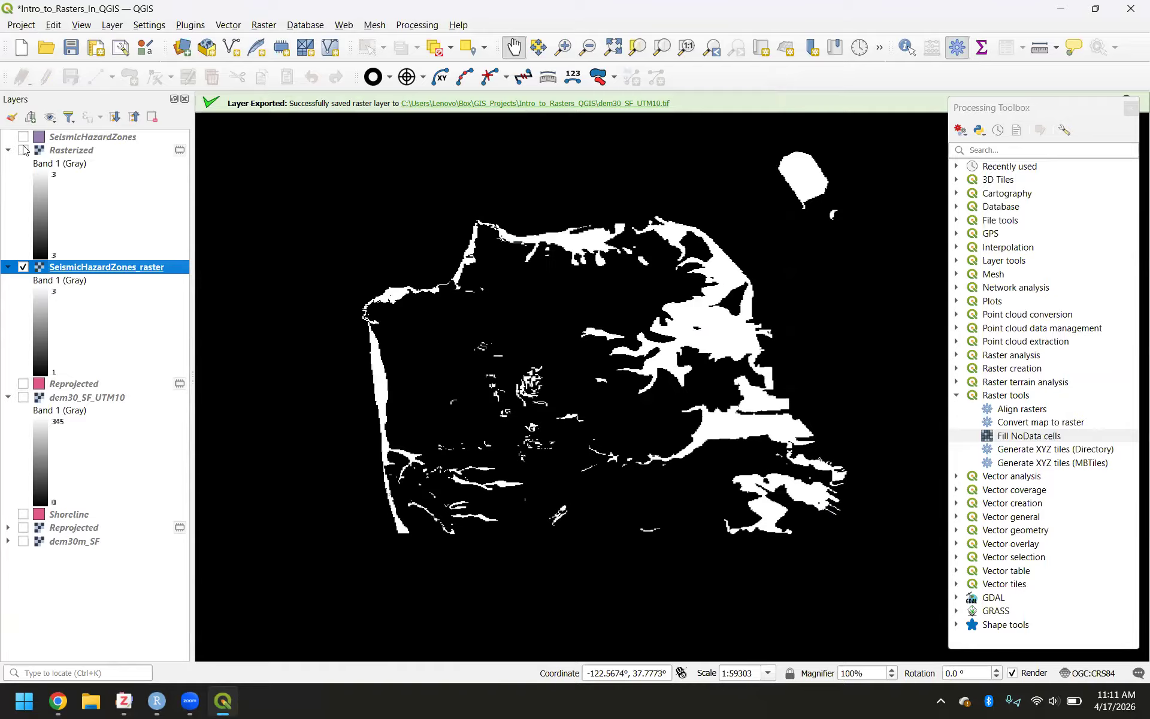
{"action": "left_click", "coordinate": [24, 150]}
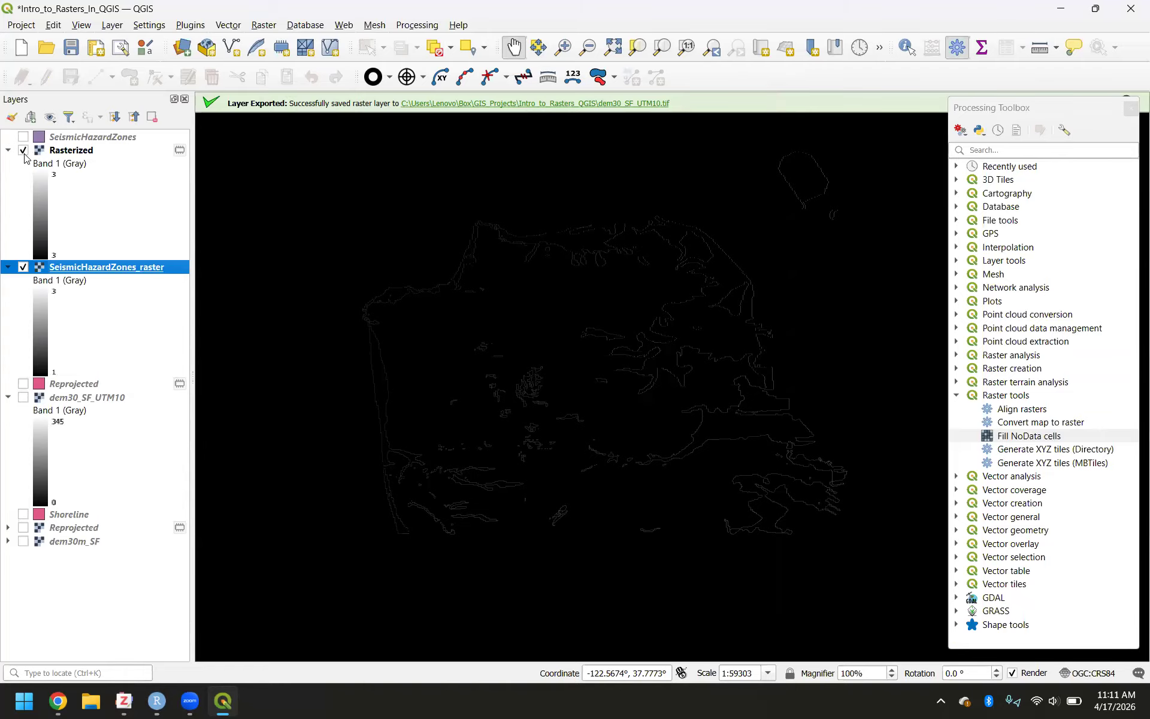
{"action": "left_click", "coordinate": [23, 150]}
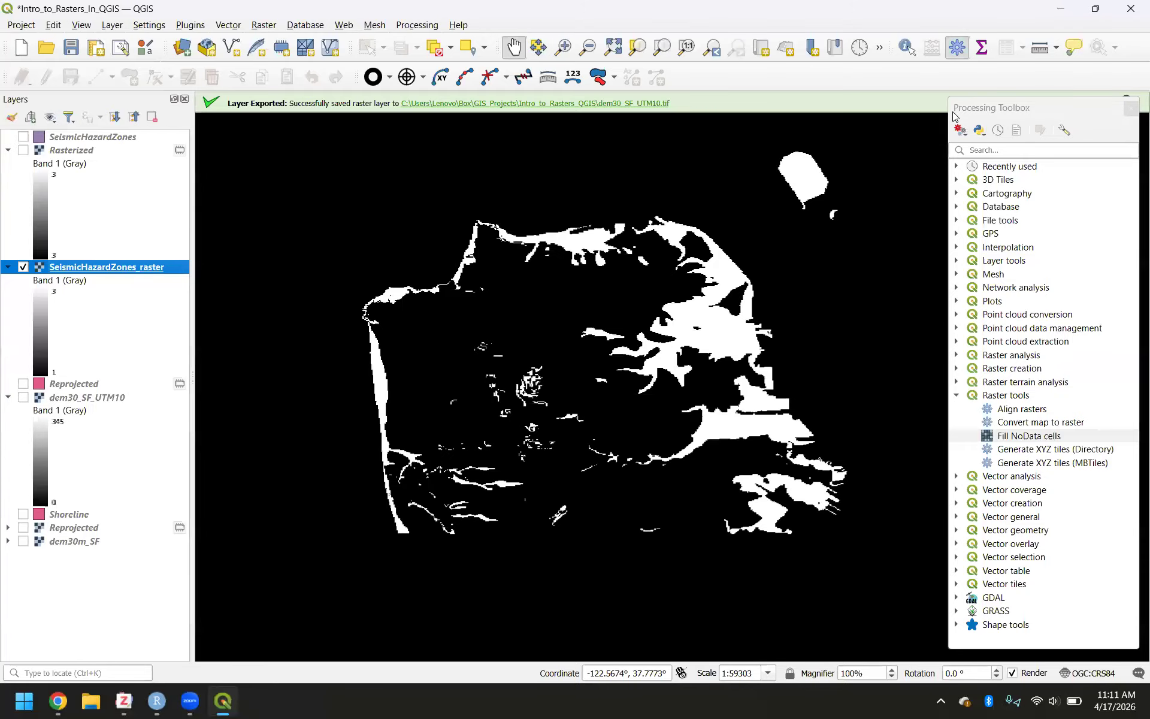
{"action": "left_click", "coordinate": [1131, 108]}
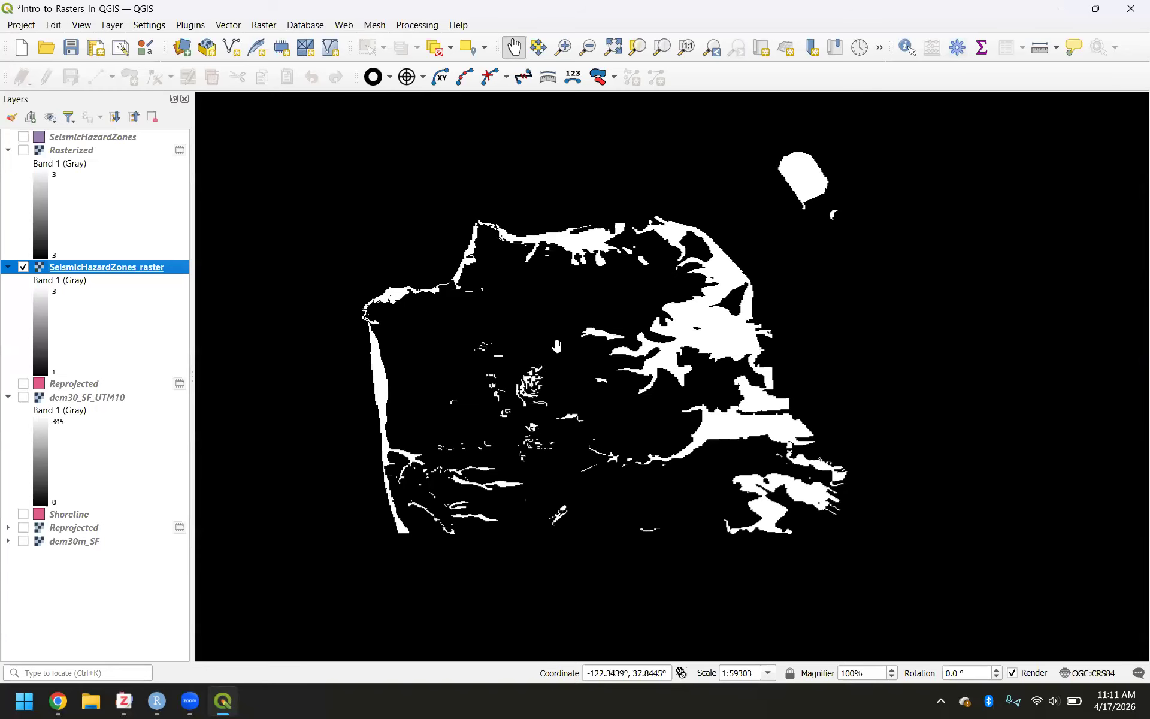
{"action": "left_click_drag", "start_coordinate": [607, 354], "coordinate": [631, 366]}
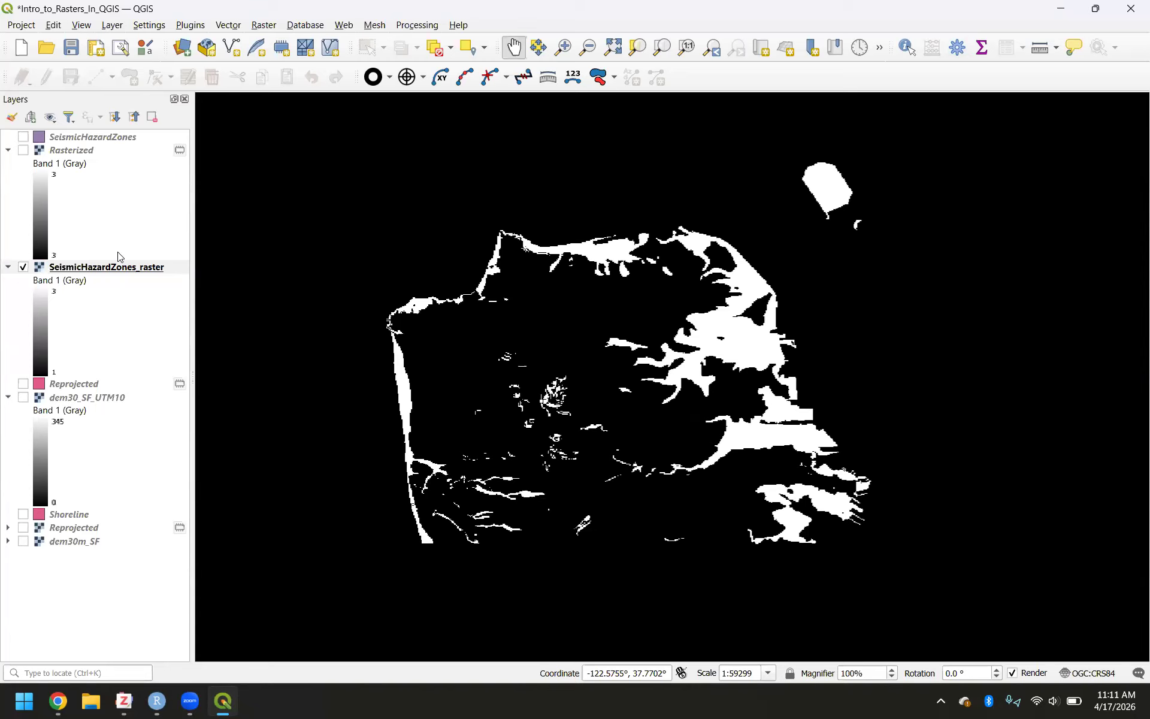
{"action": "right_click", "coordinate": [76, 155]}
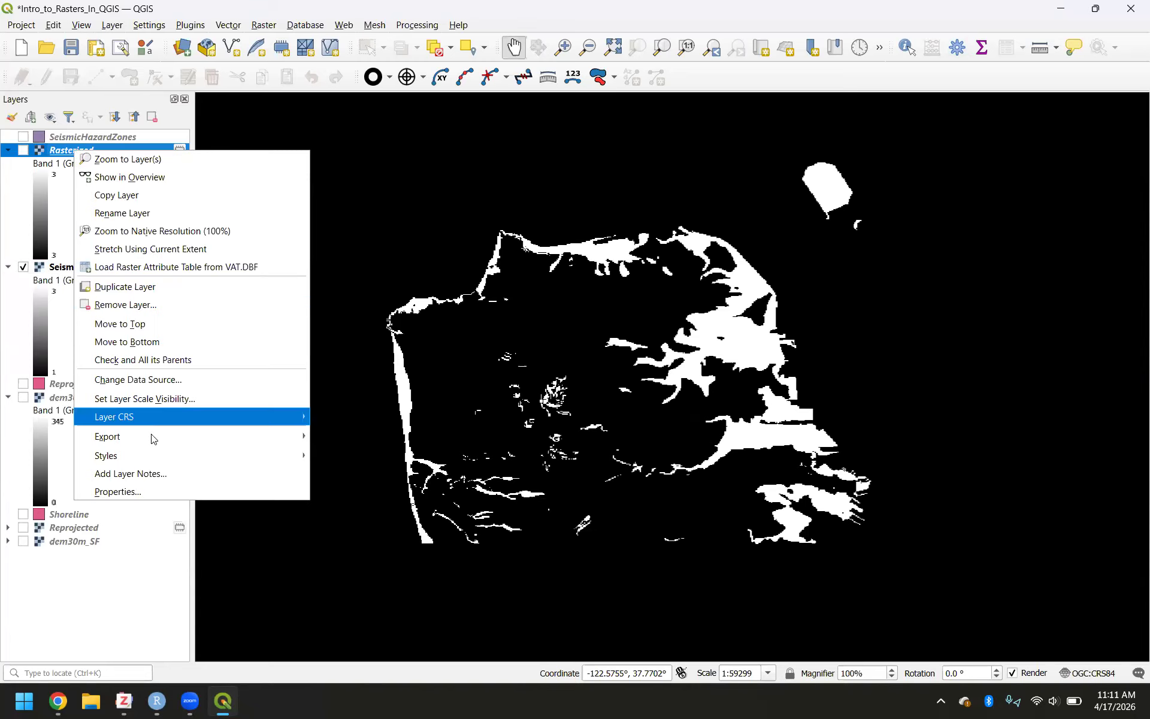
{"action": "mouse_move", "coordinate": [153, 438]}
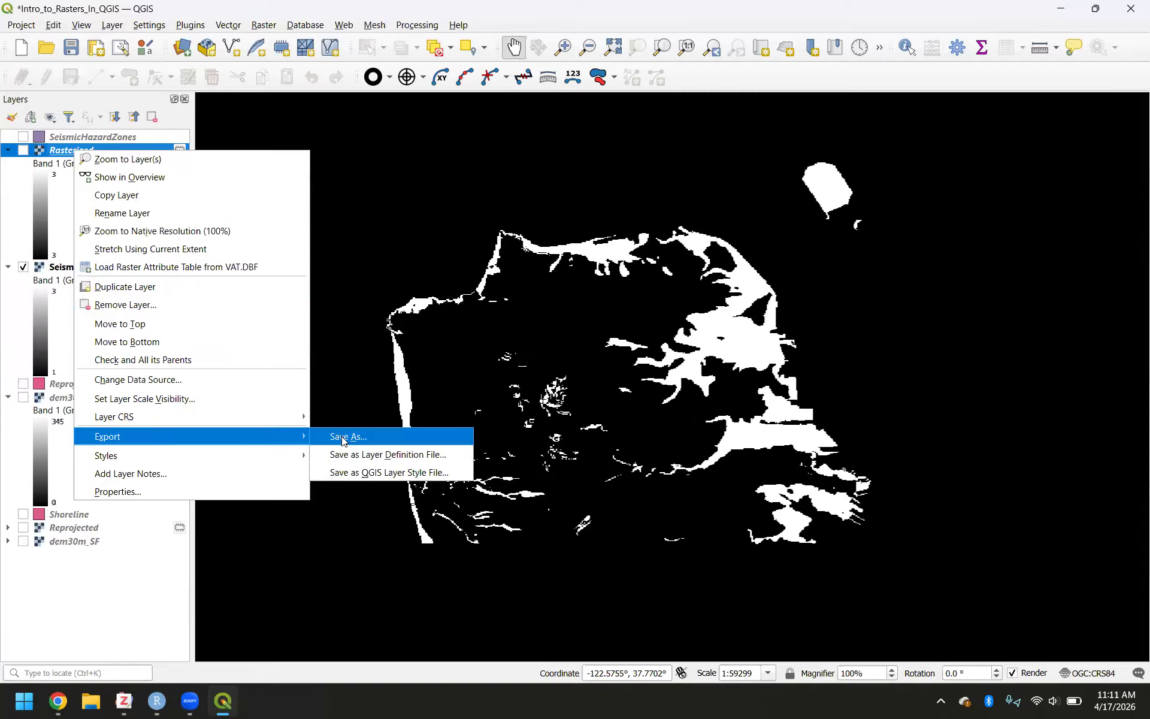
{"action": "left_click", "coordinate": [13, 203]}
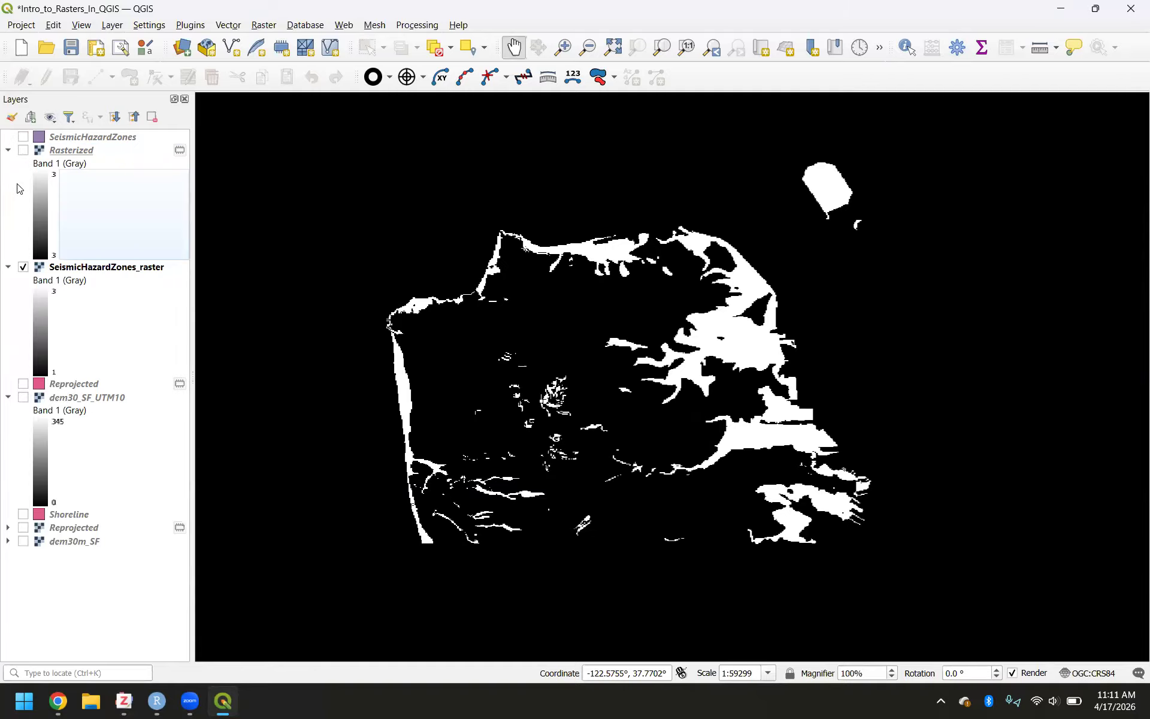
Step: Remove the temporary Rasterized layer and both temporary Reprojected layers from the project
{"action": "right_click", "coordinate": [87, 151]}
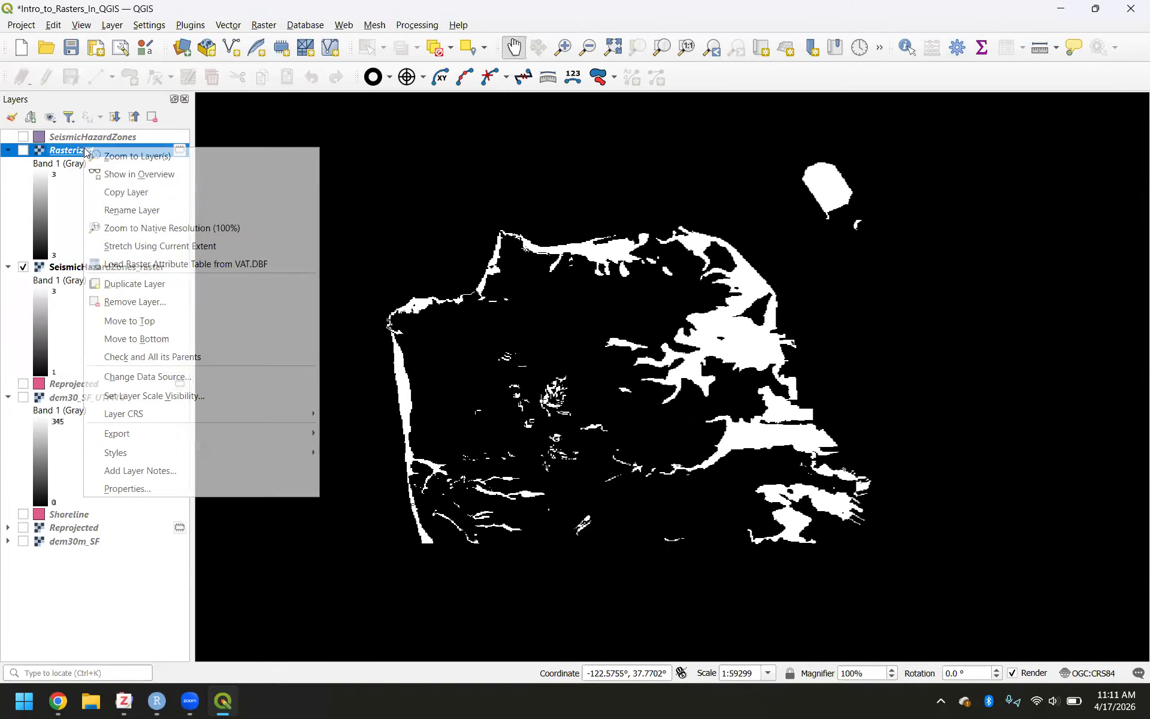
{"action": "left_click", "coordinate": [141, 300]}
{"action": "left_click", "coordinate": [548, 374]}
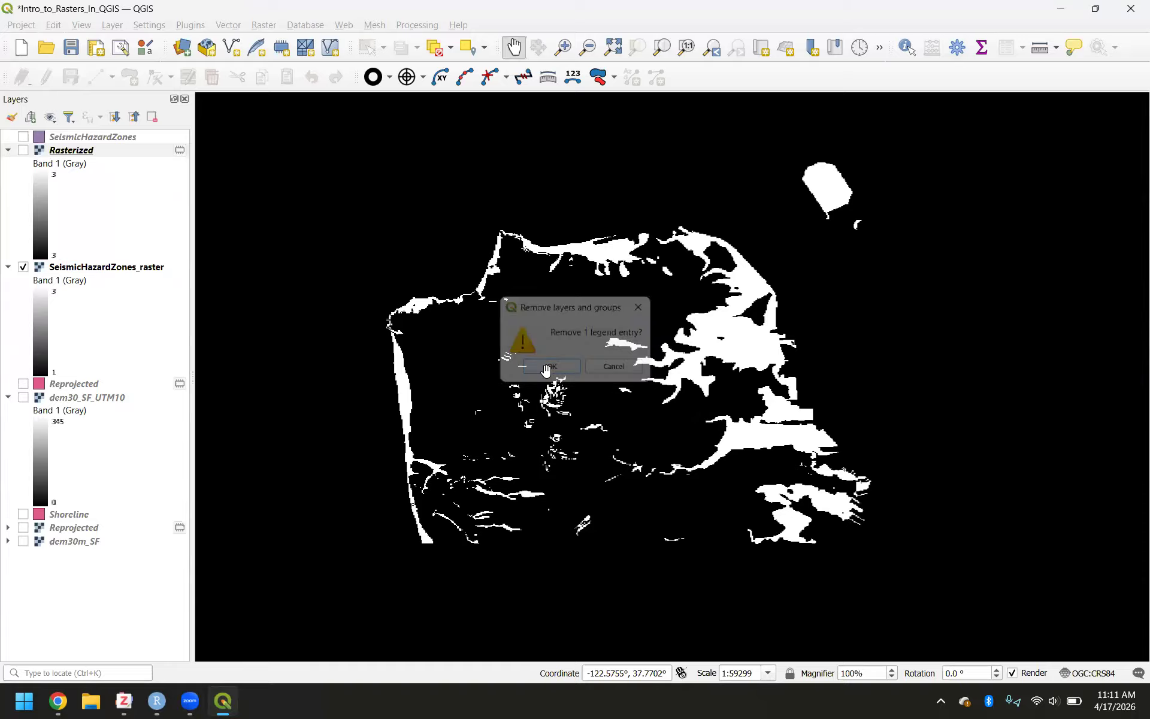
{"action": "right_click", "coordinate": [113, 269]}
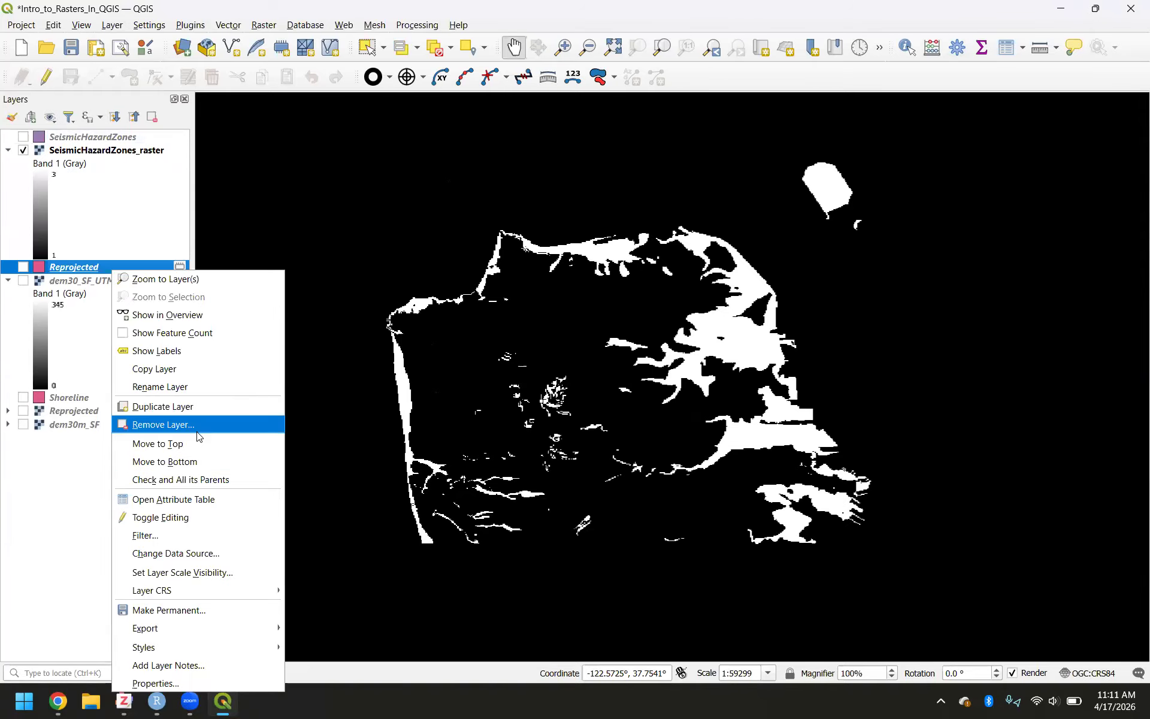
{"action": "left_click", "coordinate": [197, 429]}
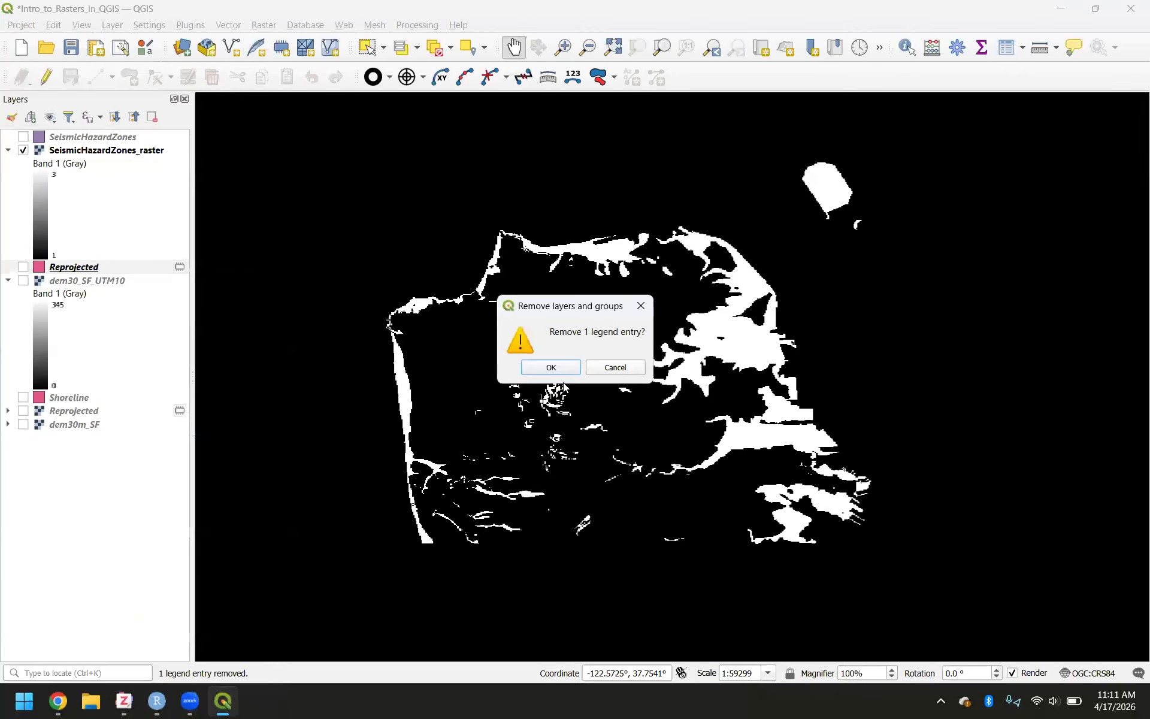
{"action": "left_click", "coordinate": [551, 368]}
{"action": "left_click", "coordinate": [123, 398]}
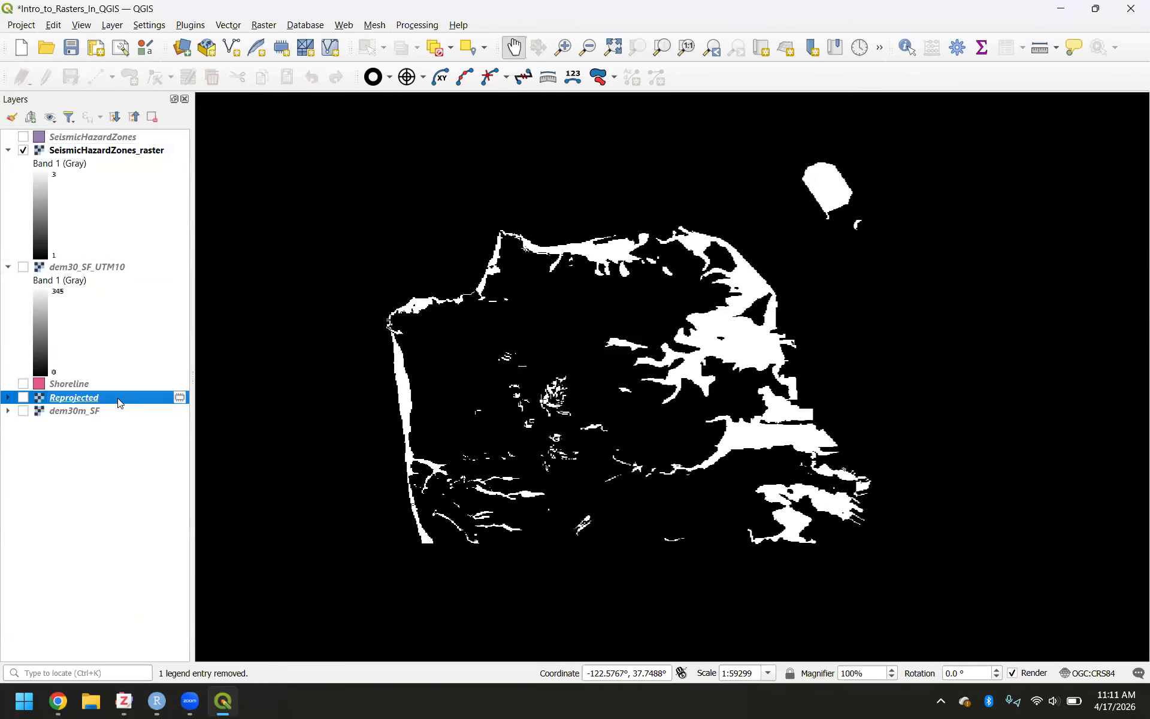
{"action": "right_click", "coordinate": [123, 398]}
{"action": "left_click", "coordinate": [221, 201]}
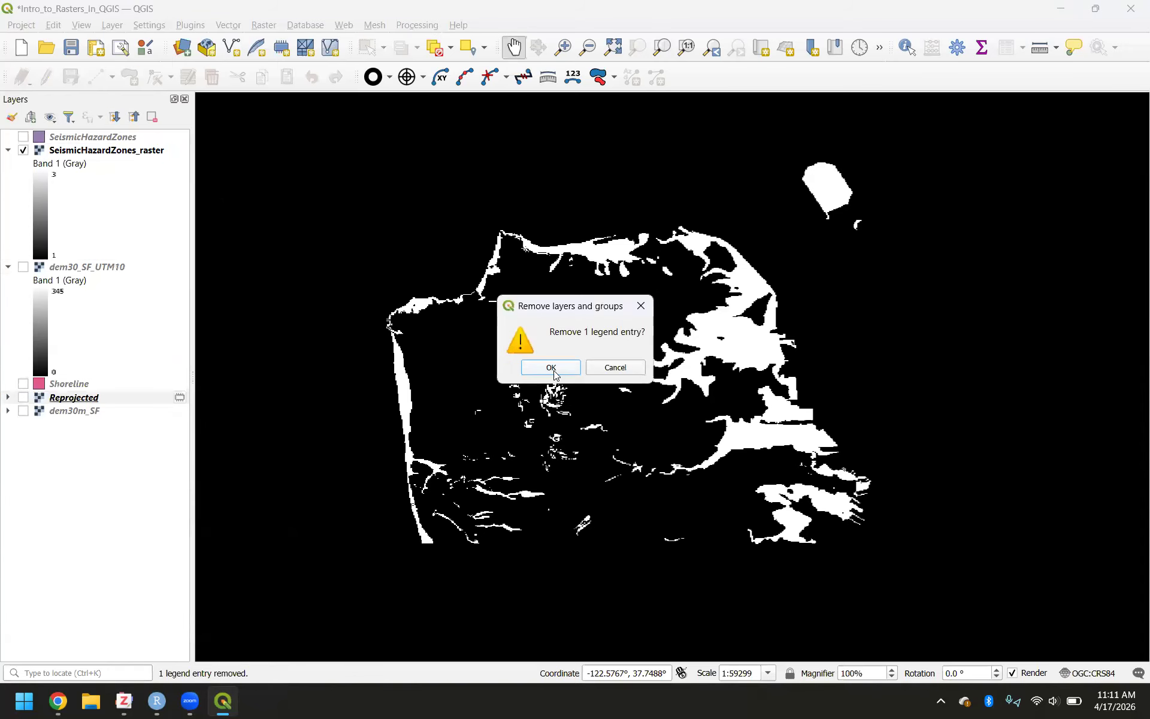
{"action": "left_click", "coordinate": [551, 367]}
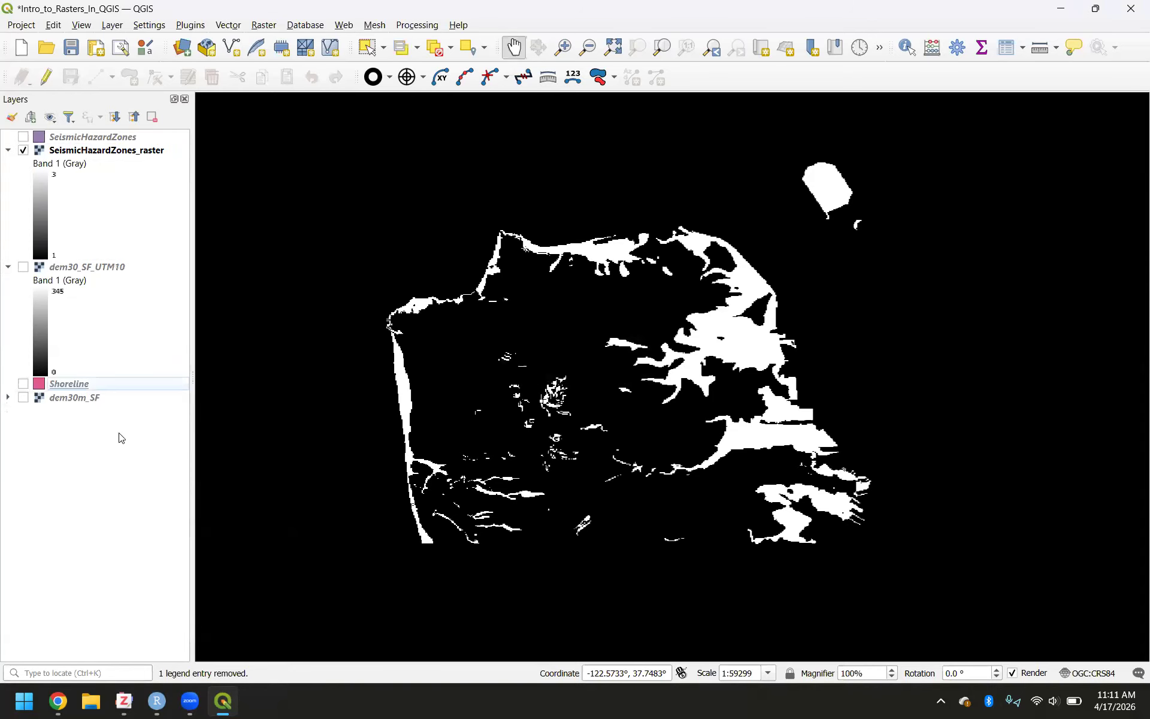
Step: Collapse the dem30_SF_UTM10 legend and view the full extent of the SeismicHazardZones_raster layer
{"action": "left_click", "coordinate": [7, 267]}
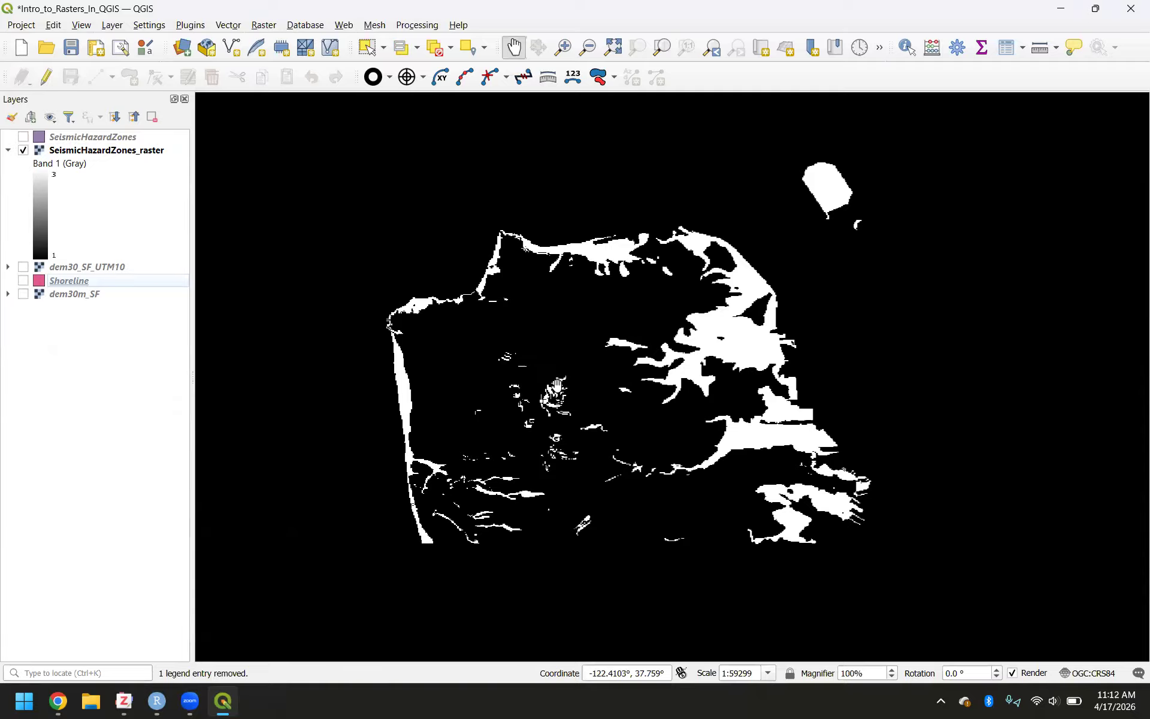
{"action": "scroll", "coordinate": [536, 373], "scroll_direction": "down", "scroll_amount": 2}
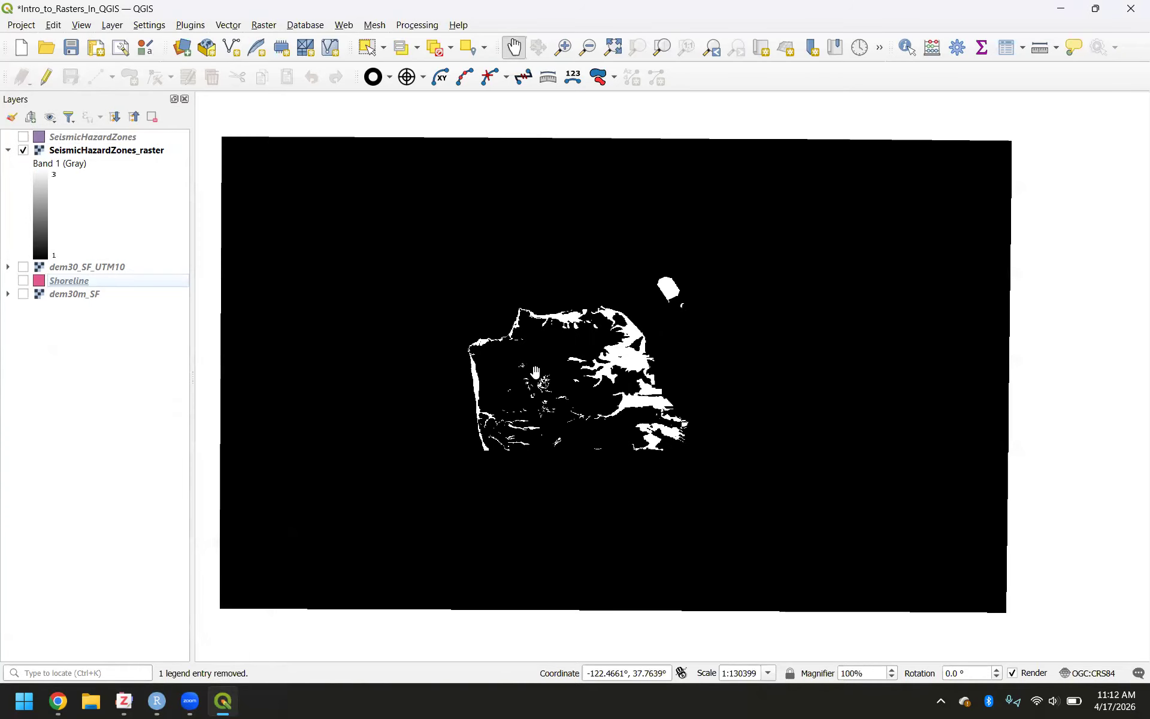
{"action": "scroll", "coordinate": [535, 373], "scroll_direction": "down", "scroll_amount": 1}
{"action": "scroll", "coordinate": [529, 390], "scroll_direction": "up", "scroll_amount": 1}
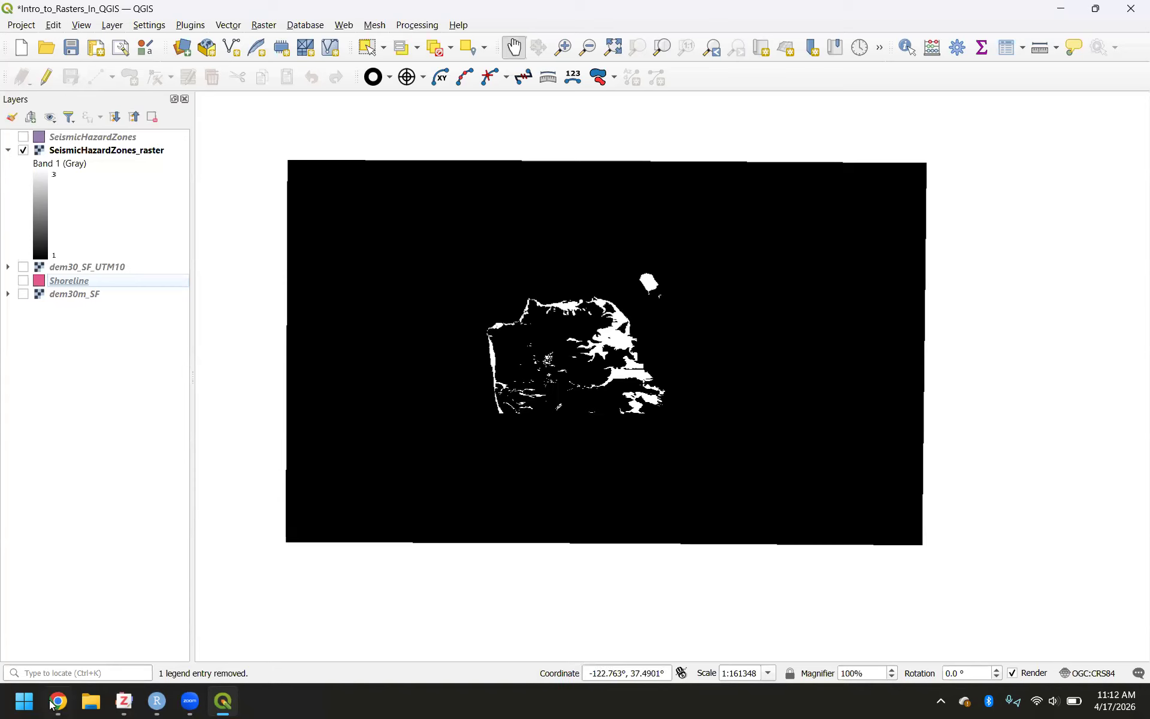
Step: Switch to the Rasters_In_QGIS_MaptimeDavis.pdf guide in Chrome and read section 5.1, Calculate Slope
{"action": "mouse_move", "coordinate": [58, 700]}
{"action": "left_click", "coordinate": [123, 642]}
{"action": "scroll", "coordinate": [411, 442], "scroll_direction": "up", "scroll_amount": 2}
{"action": "scroll", "coordinate": [411, 442], "scroll_direction": "down", "scroll_amount": 10}
{"action": "scroll", "coordinate": [411, 443], "scroll_direction": "down", "scroll_amount": 8}
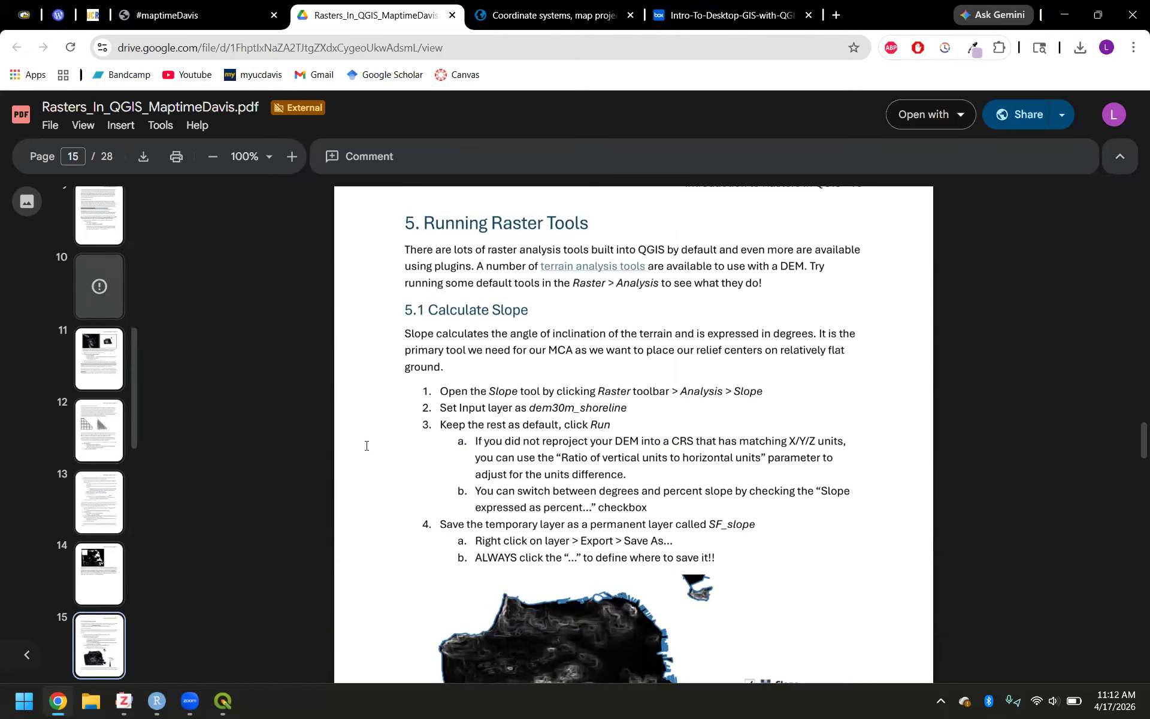
{"action": "scroll", "coordinate": [367, 445], "scroll_direction": "down", "scroll_amount": 1}
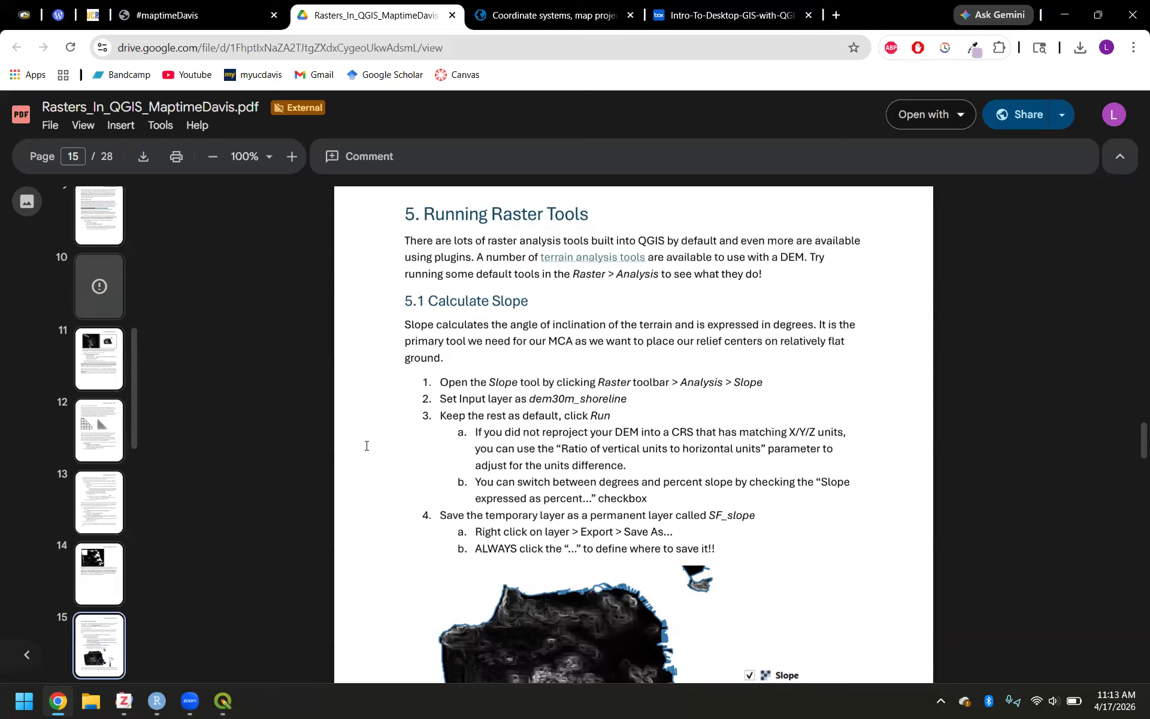
{"action": "scroll", "coordinate": [366, 445], "scroll_direction": "down", "scroll_amount": 1}
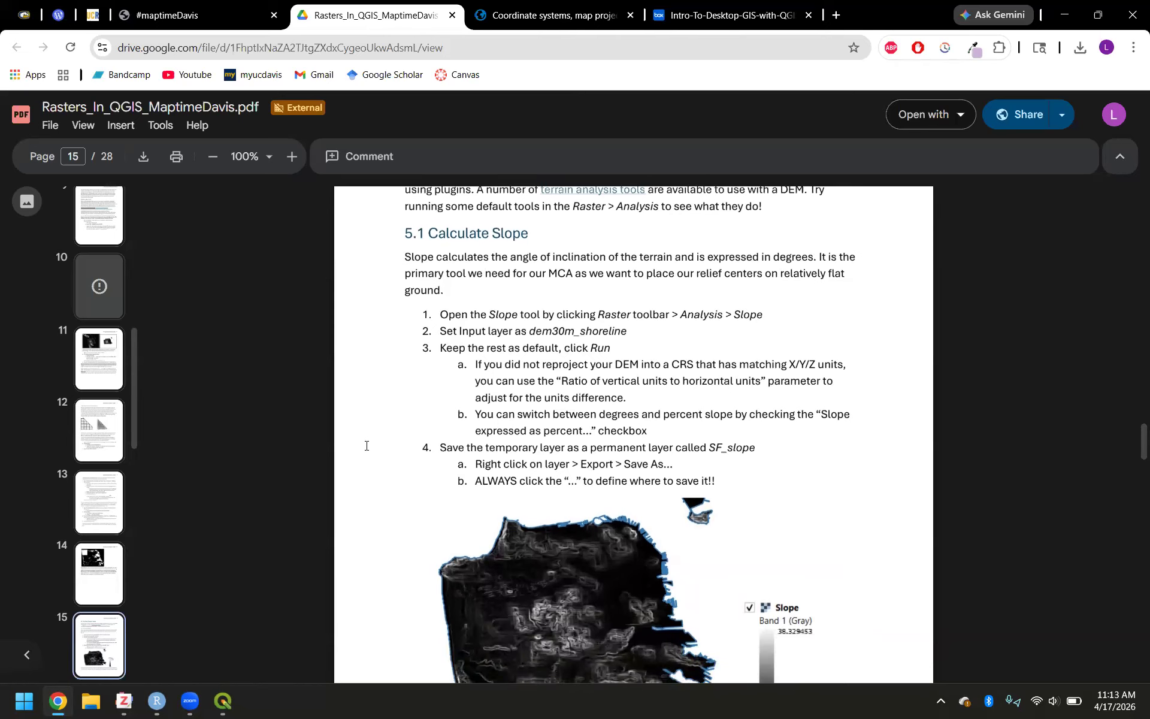
Step: Switch back to QGIS, hide SeismicHazardZones_raster with its legend collapsed, and display dem30_SF_UTM10 with its legend expanded
{"action": "left_click", "coordinate": [223, 700]}
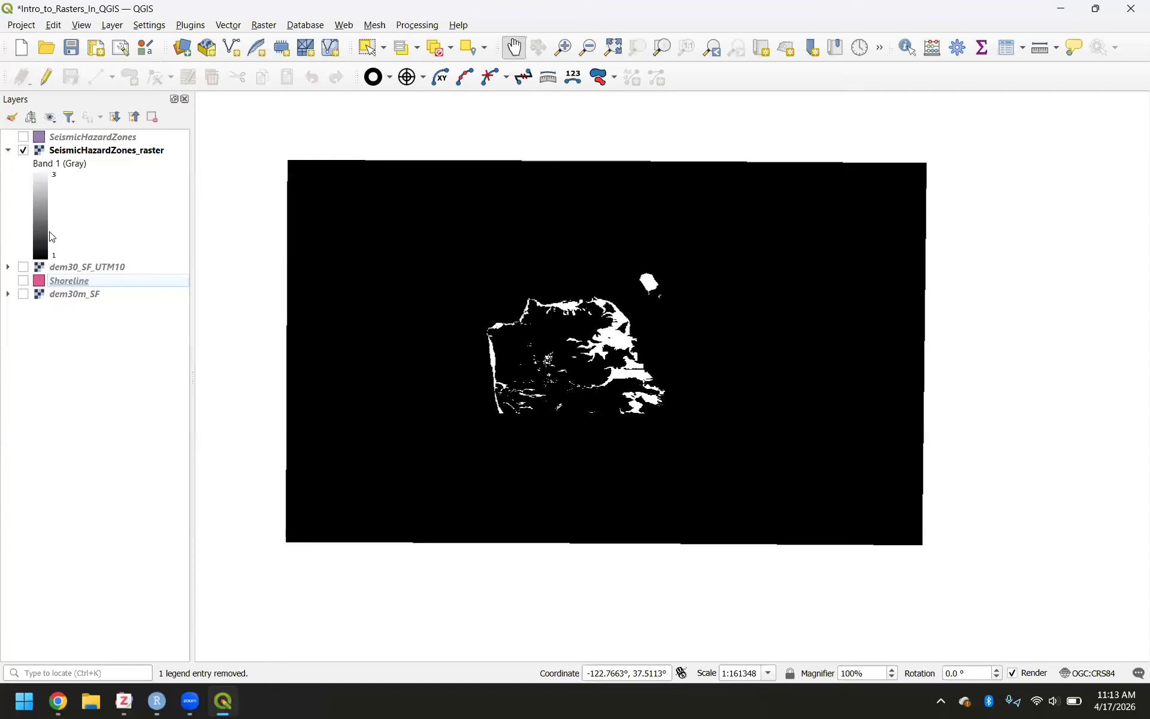
{"action": "left_click", "coordinate": [23, 151]}
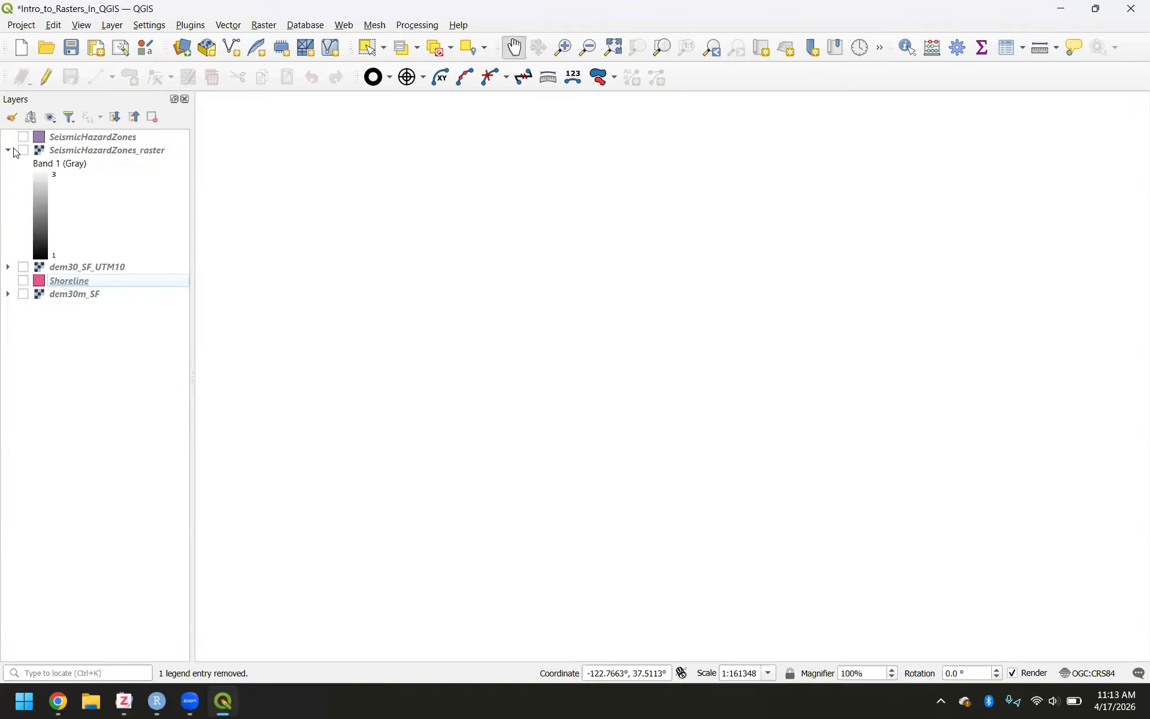
{"action": "left_click", "coordinate": [8, 150]}
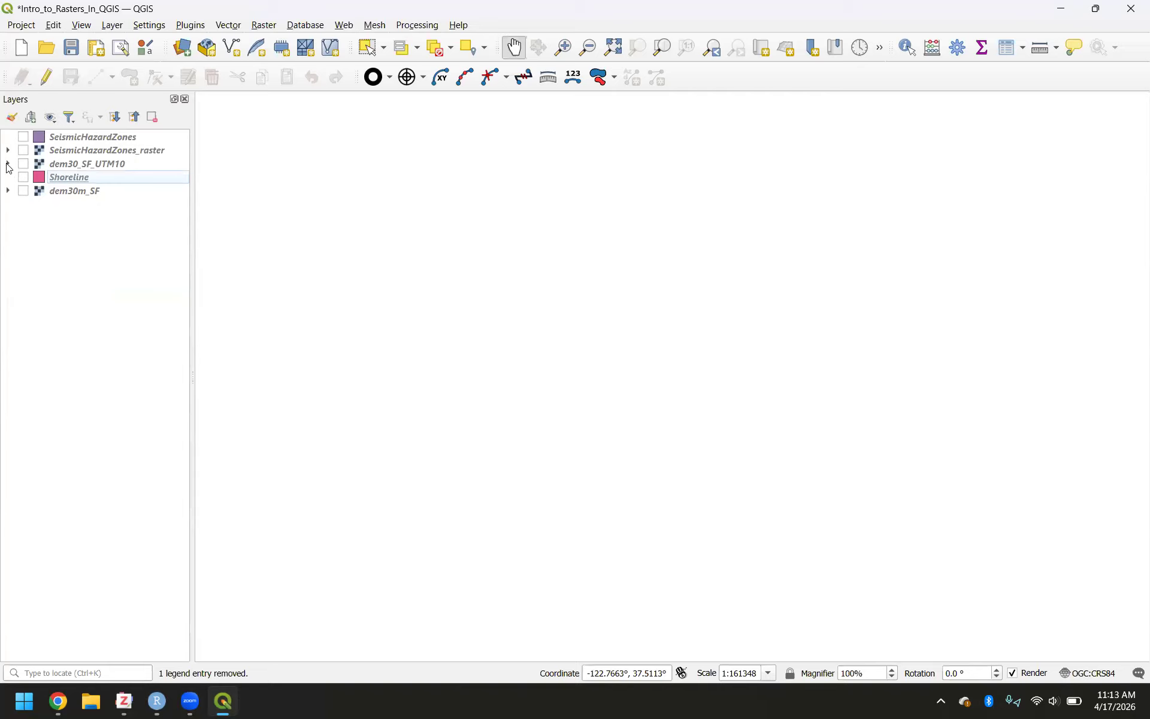
{"action": "left_click", "coordinate": [7, 163]}
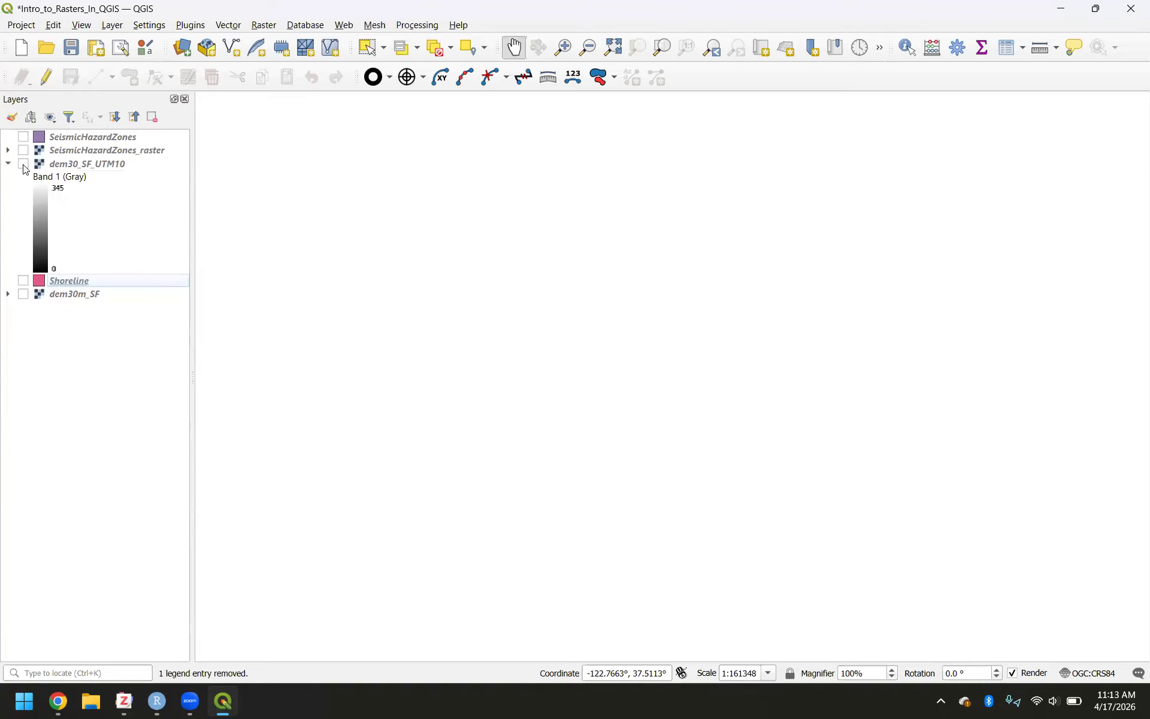
{"action": "left_click", "coordinate": [24, 164]}
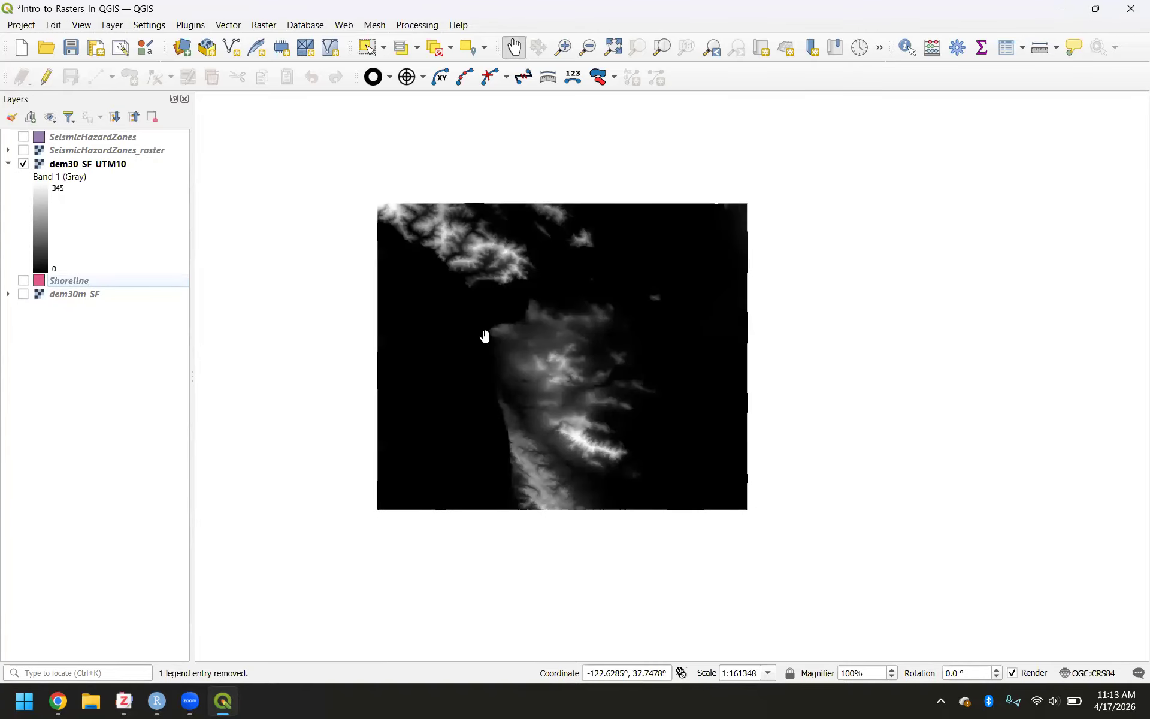
{"action": "scroll", "coordinate": [531, 380], "scroll_direction": "up", "scroll_amount": 1}
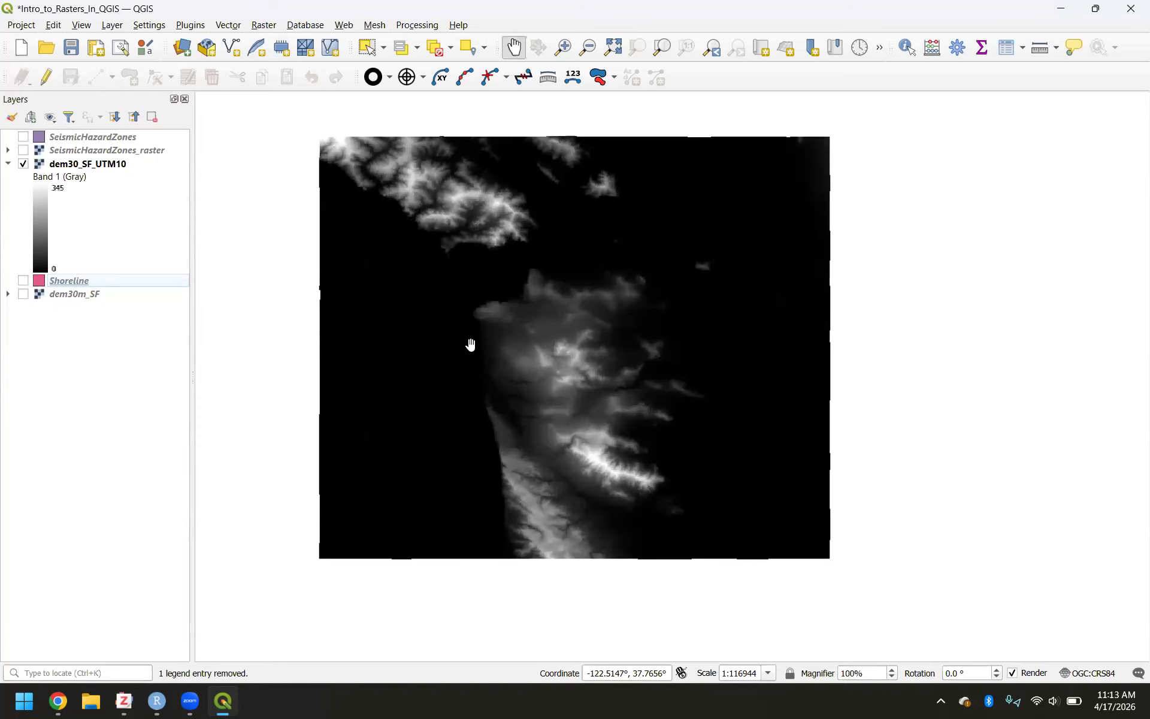
Step: Run the Slope raster analysis on Band 1 of dem30_SF_UTM10 with default settings and a temporary output
{"action": "left_click", "coordinate": [264, 27]}
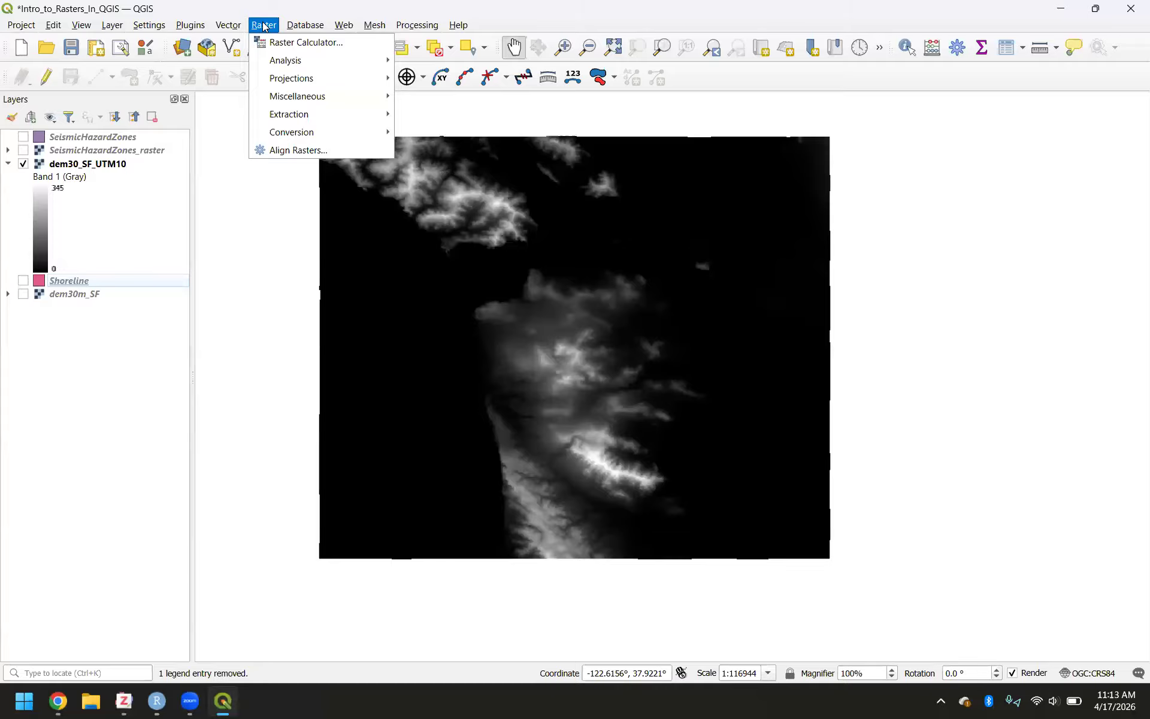
{"action": "mouse_move", "coordinate": [317, 58]}
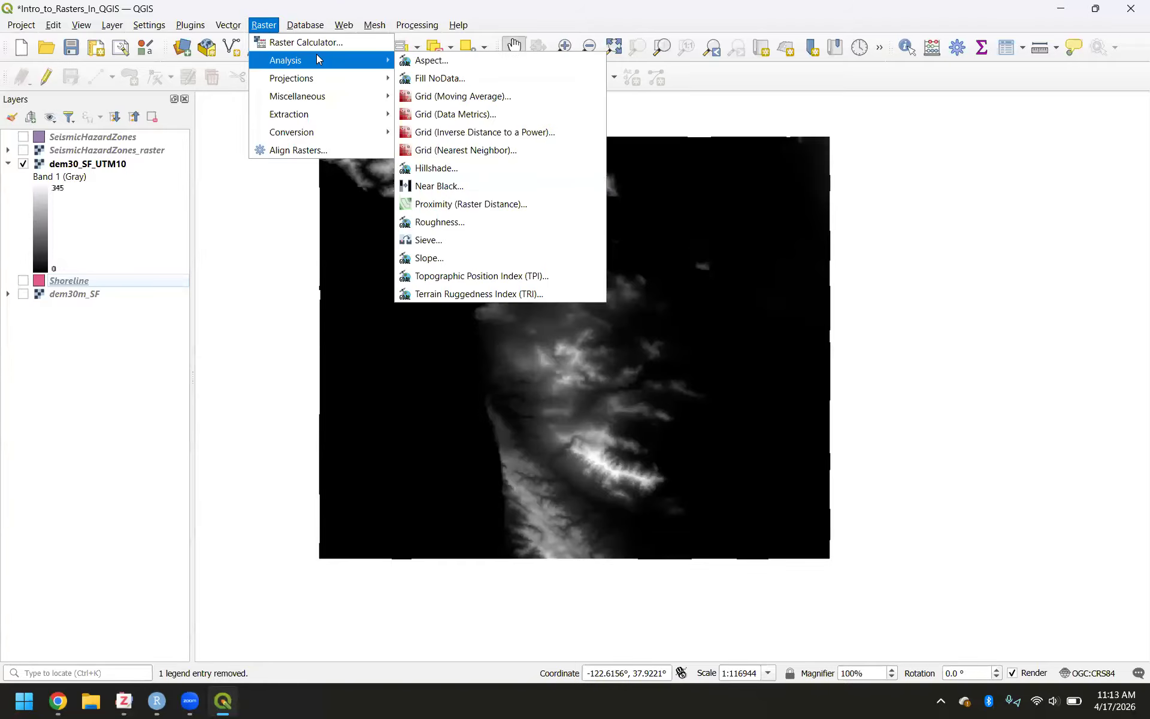
{"action": "left_click", "coordinate": [447, 257]}
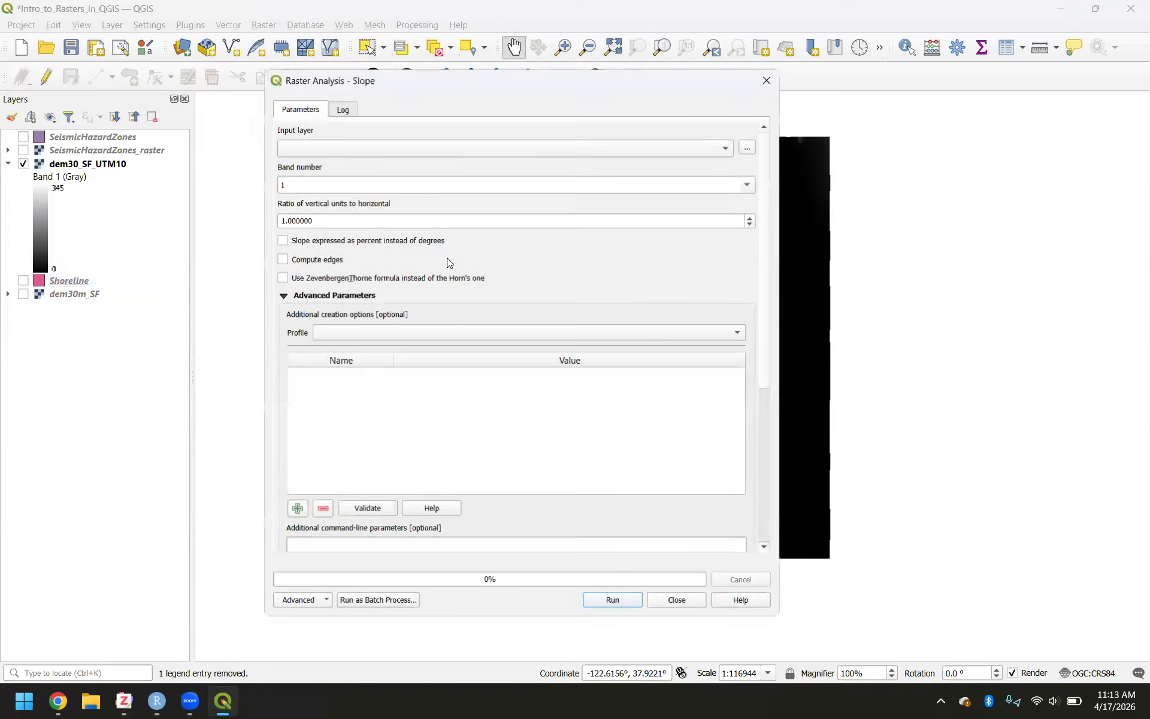
{"action": "left_click", "coordinate": [417, 151]}
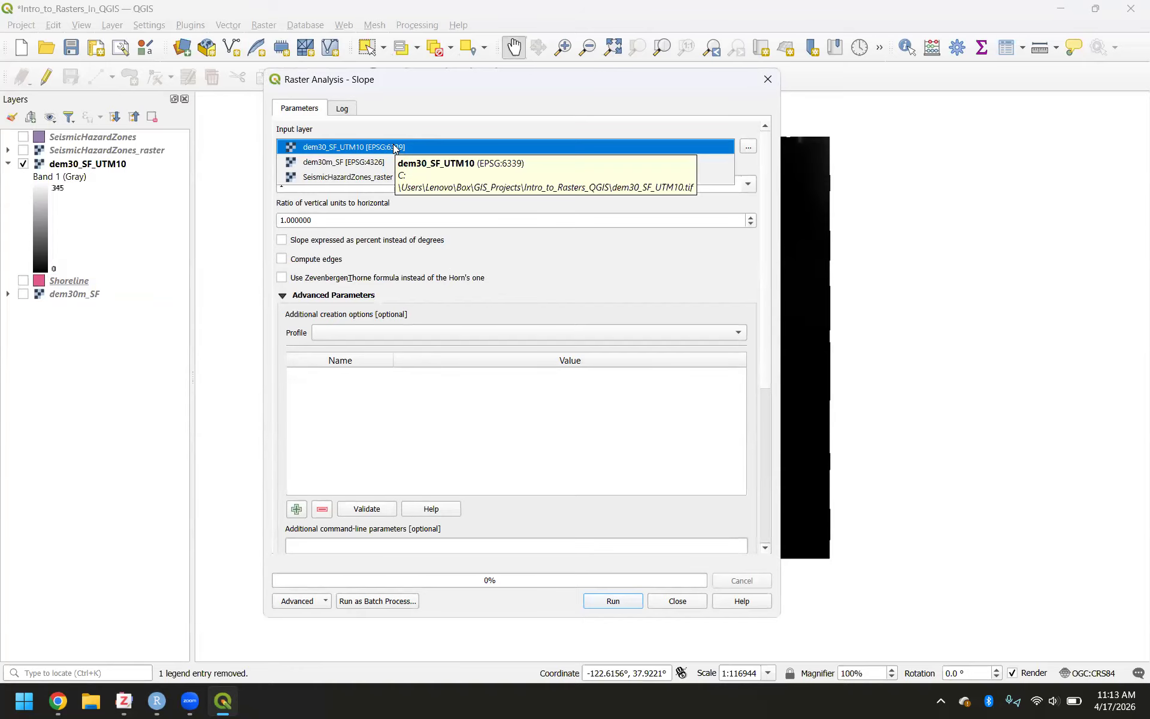
{"action": "left_click", "coordinate": [393, 148]}
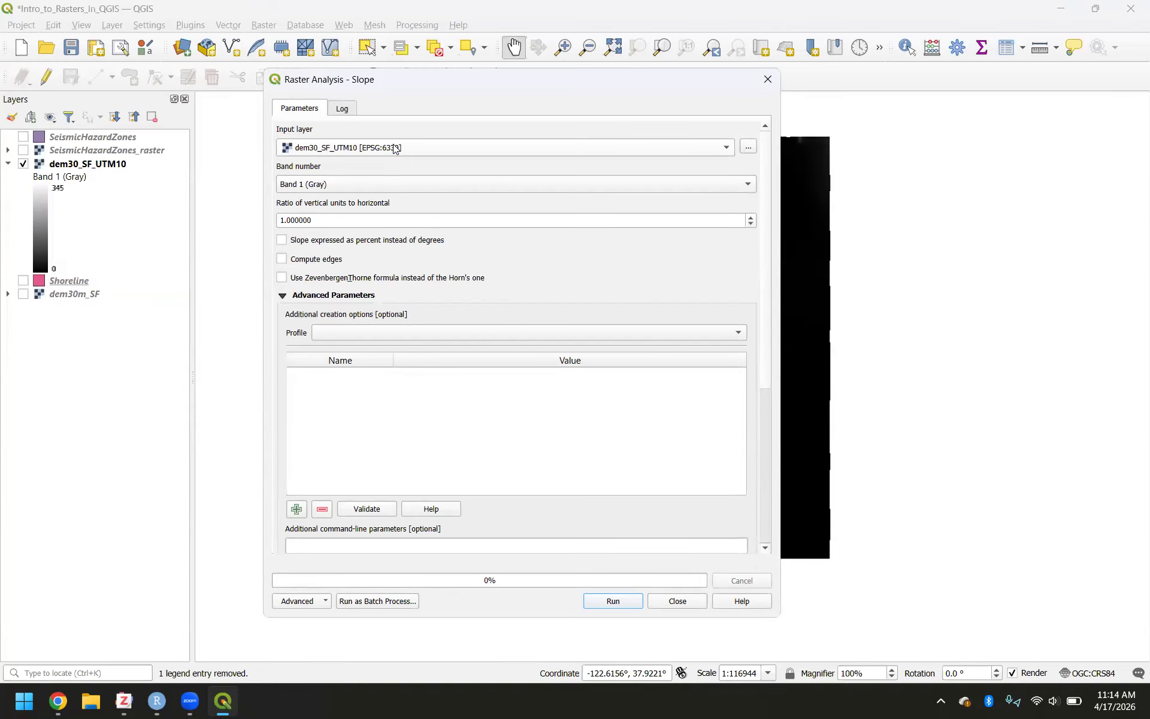
{"action": "left_click", "coordinate": [410, 181]}
{"action": "left_click", "coordinate": [408, 182]}
{"action": "left_click", "coordinate": [610, 607]}
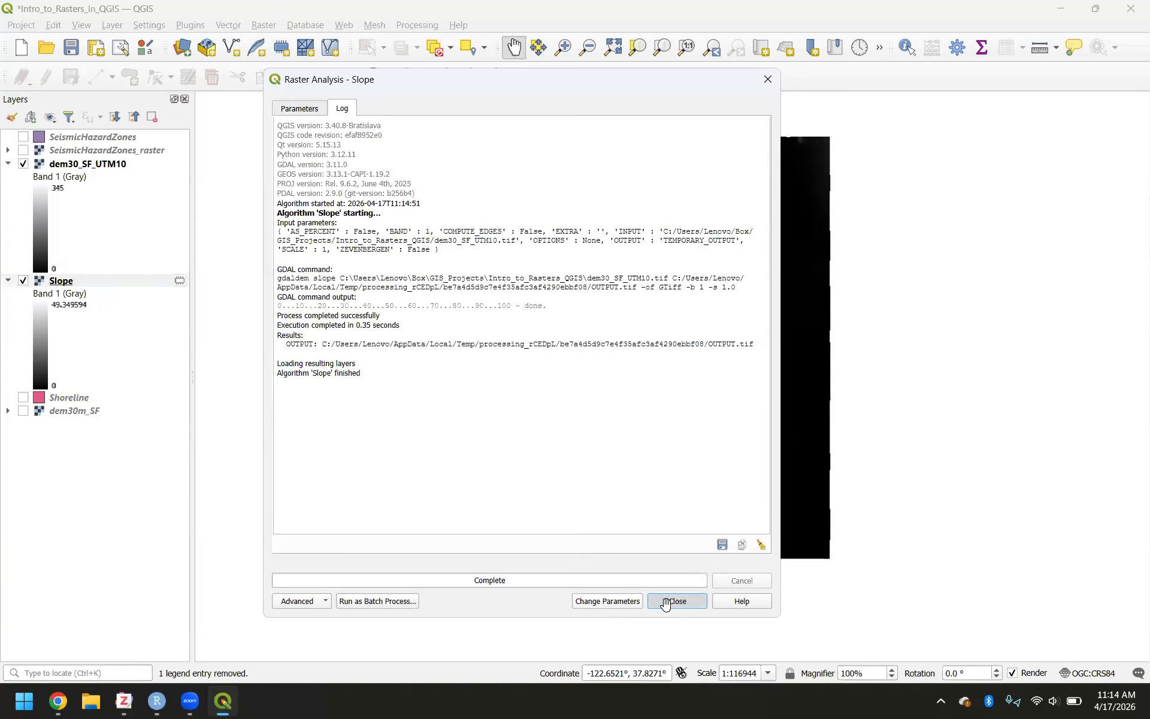
Step: Close the Slope tool, move the Slope layer above dem30_SF_UTM10, and inspect its detail over San Francisco
{"action": "left_click", "coordinate": [665, 601]}
{"action": "left_click_drag", "start_coordinate": [69, 288], "coordinate": [69, 156]}
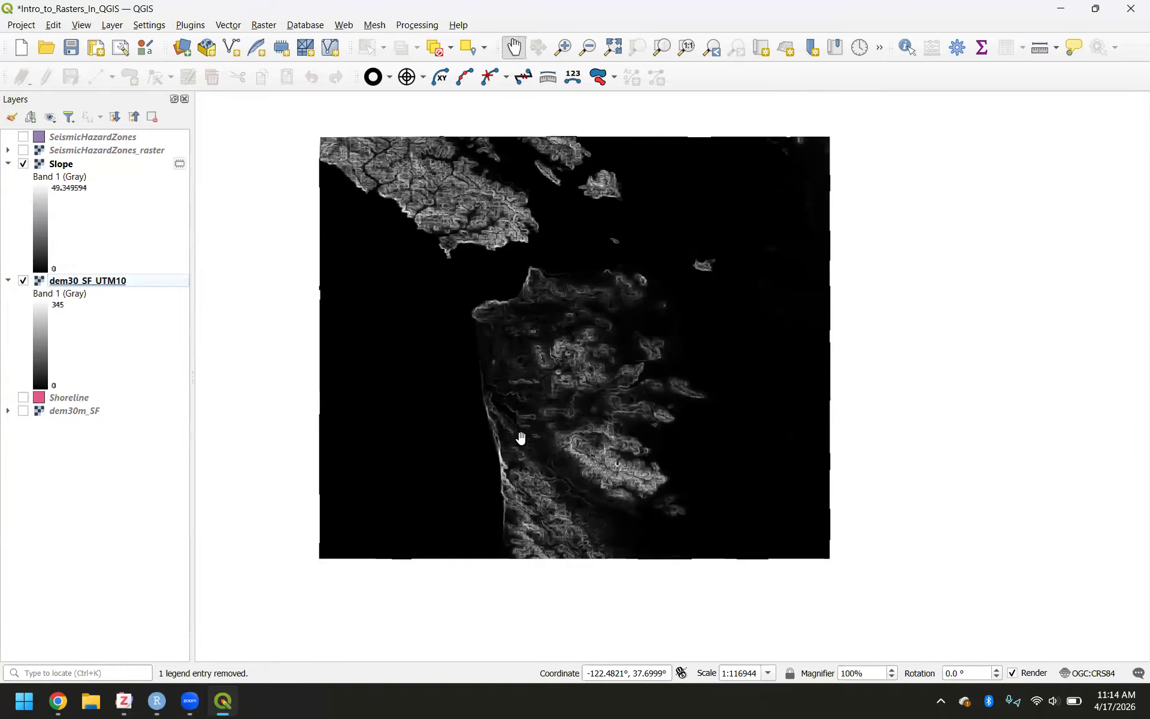
{"action": "scroll", "coordinate": [520, 438], "scroll_direction": "up", "scroll_amount": 3}
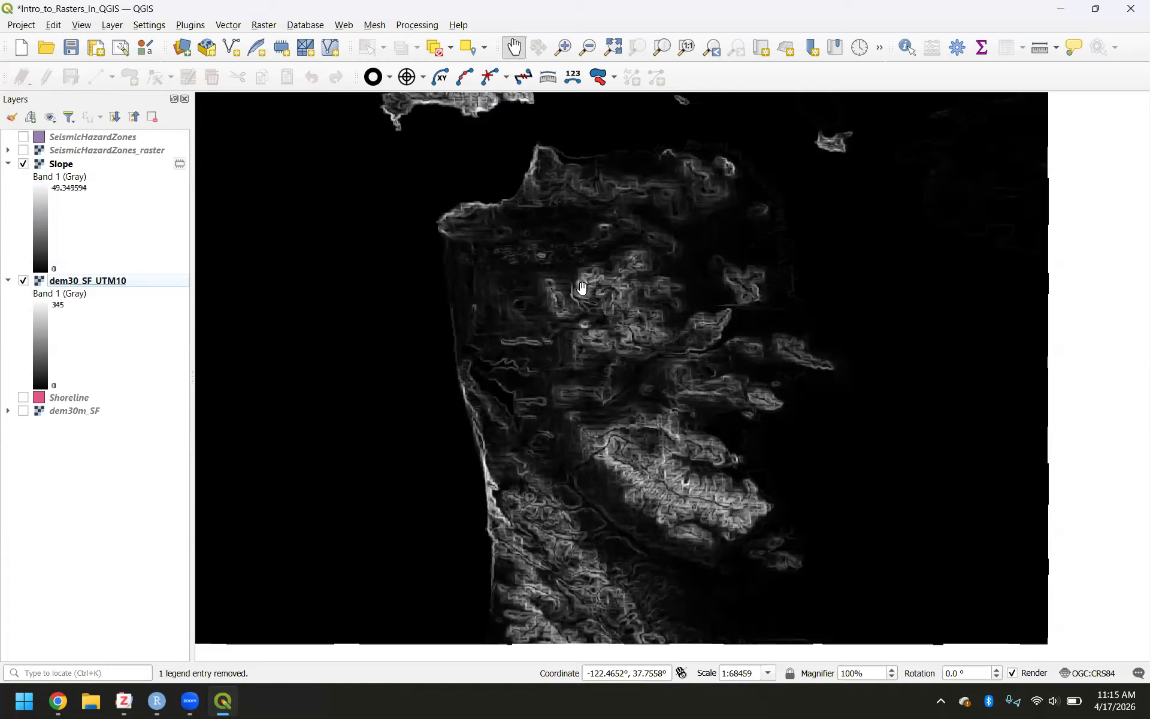
{"action": "scroll", "coordinate": [585, 278], "scroll_direction": "up", "scroll_amount": 3}
{"action": "scroll", "coordinate": [586, 278], "scroll_direction": "up", "scroll_amount": 1}
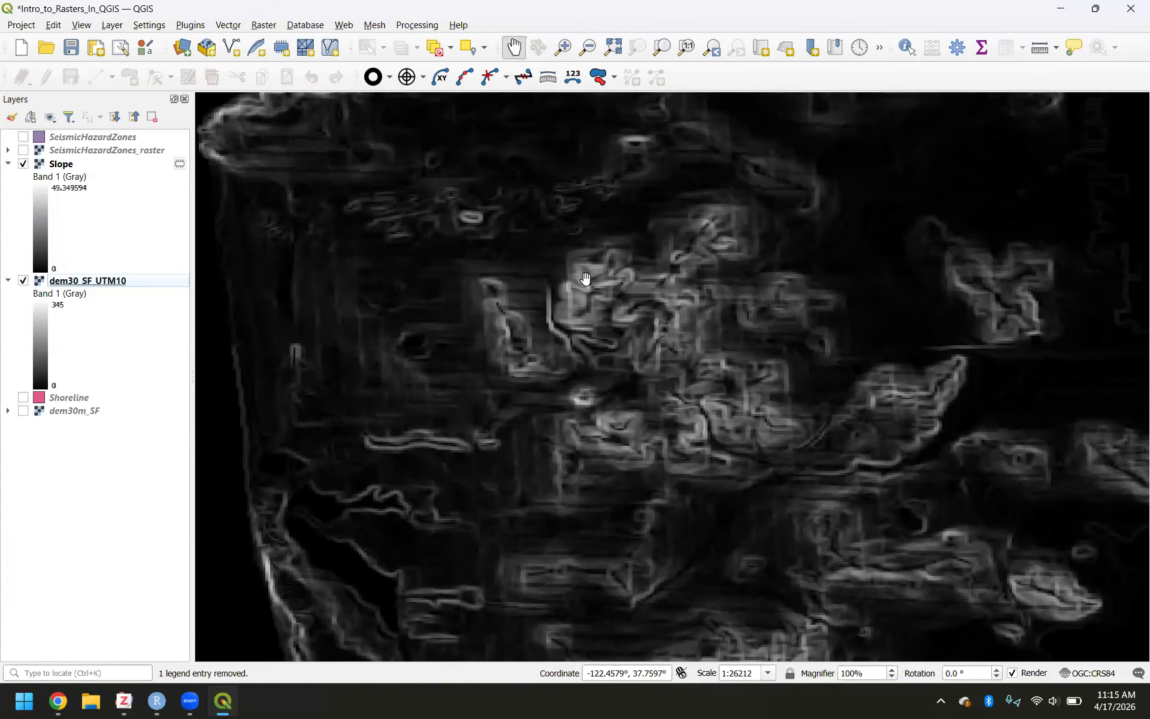
{"action": "scroll", "coordinate": [585, 278], "scroll_direction": "down", "scroll_amount": 5}
{"action": "left_click_drag", "start_coordinate": [589, 281], "coordinate": [594, 339]}
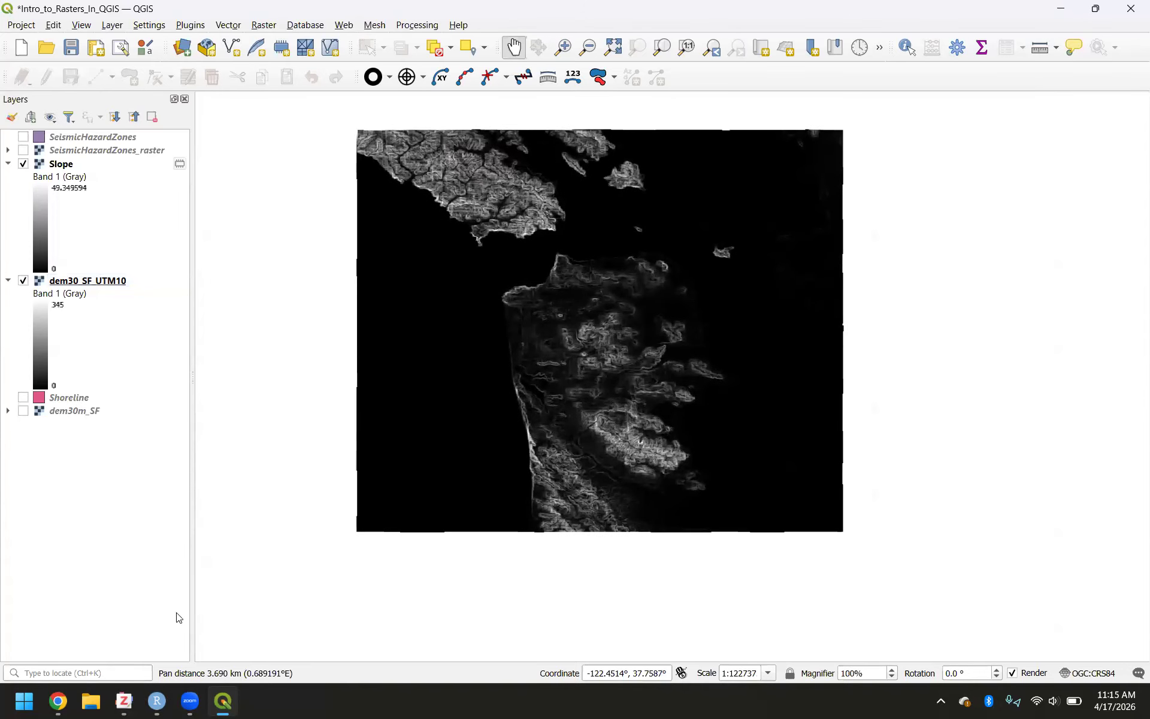
Step: Check the guide in Chrome for the section 5.1 instructions on saving the temporary slope layer, and return to QGIS
{"action": "mouse_move", "coordinate": [68, 705]}
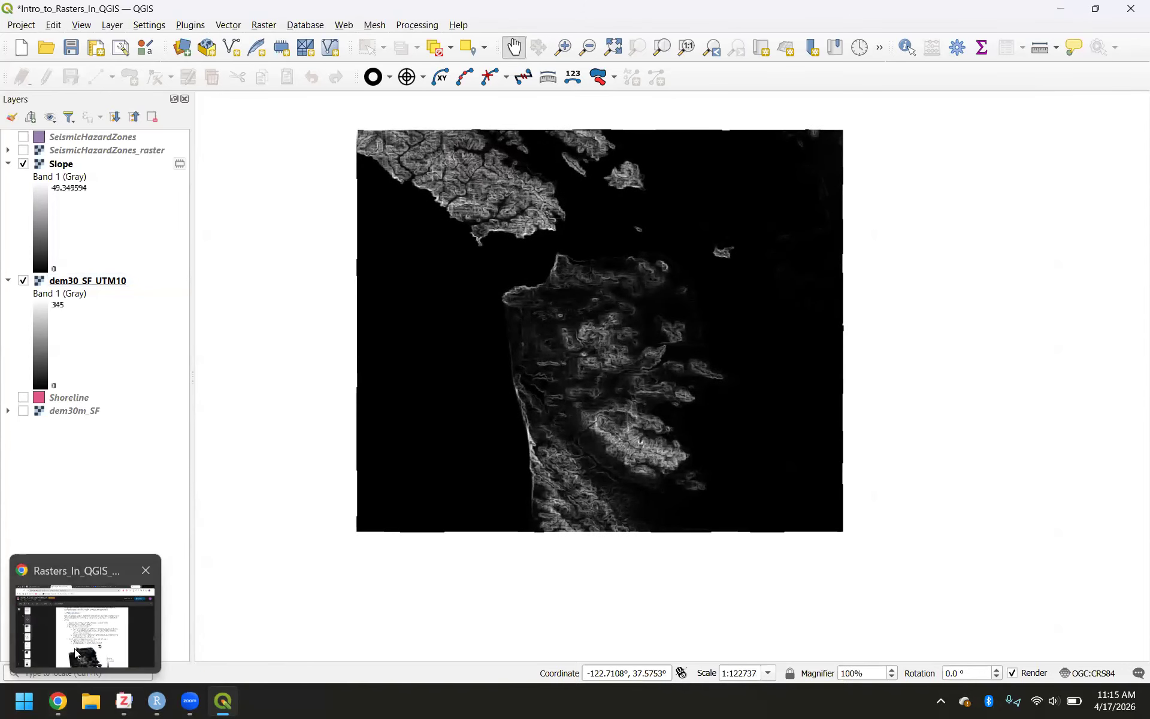
{"action": "left_click", "coordinate": [75, 652]}
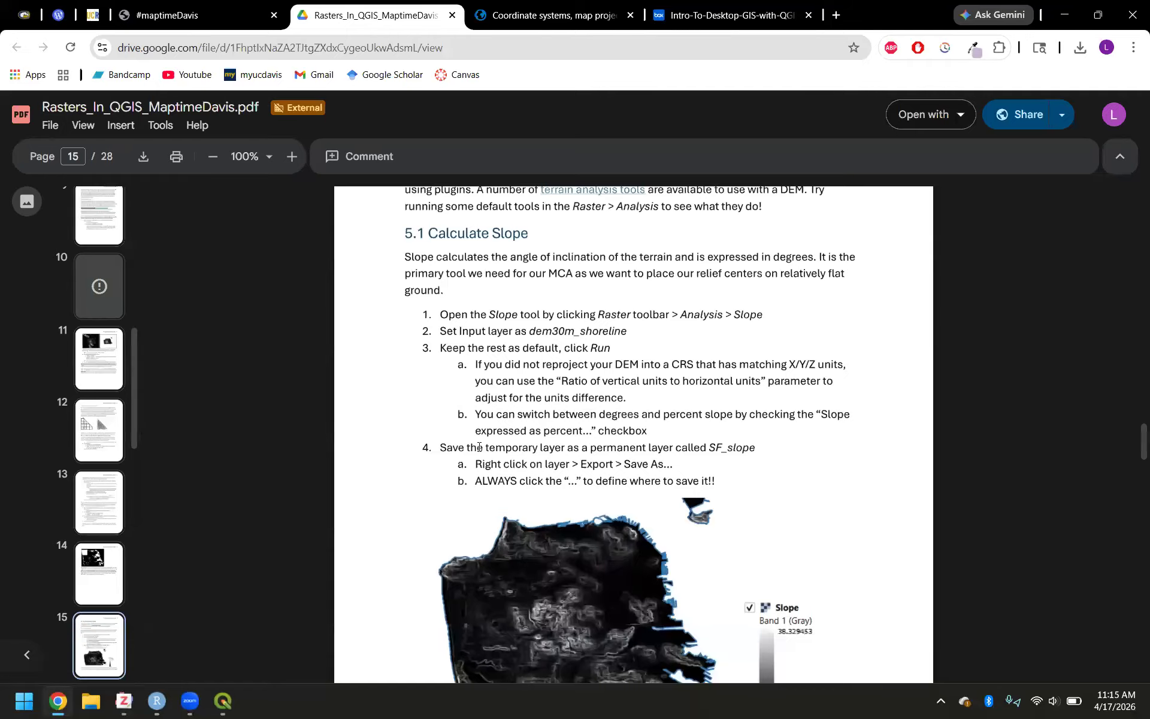
{"action": "scroll", "coordinate": [324, 599], "scroll_direction": "down", "scroll_amount": 1}
{"action": "left_click", "coordinate": [219, 704]}
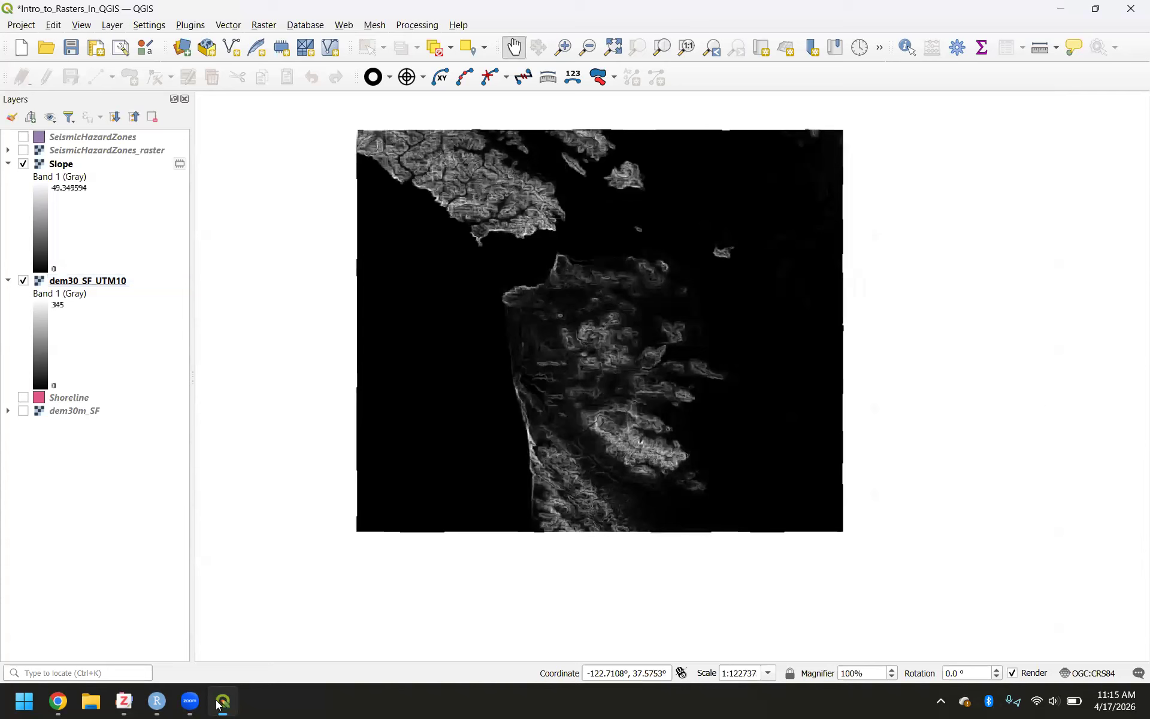
Step: Export the temporary Slope layer as a GeoTIFF named SF_slope in the Intro_to_Rasters_QGIS folder, keeping the default export settings
{"action": "left_click", "coordinate": [61, 165]}
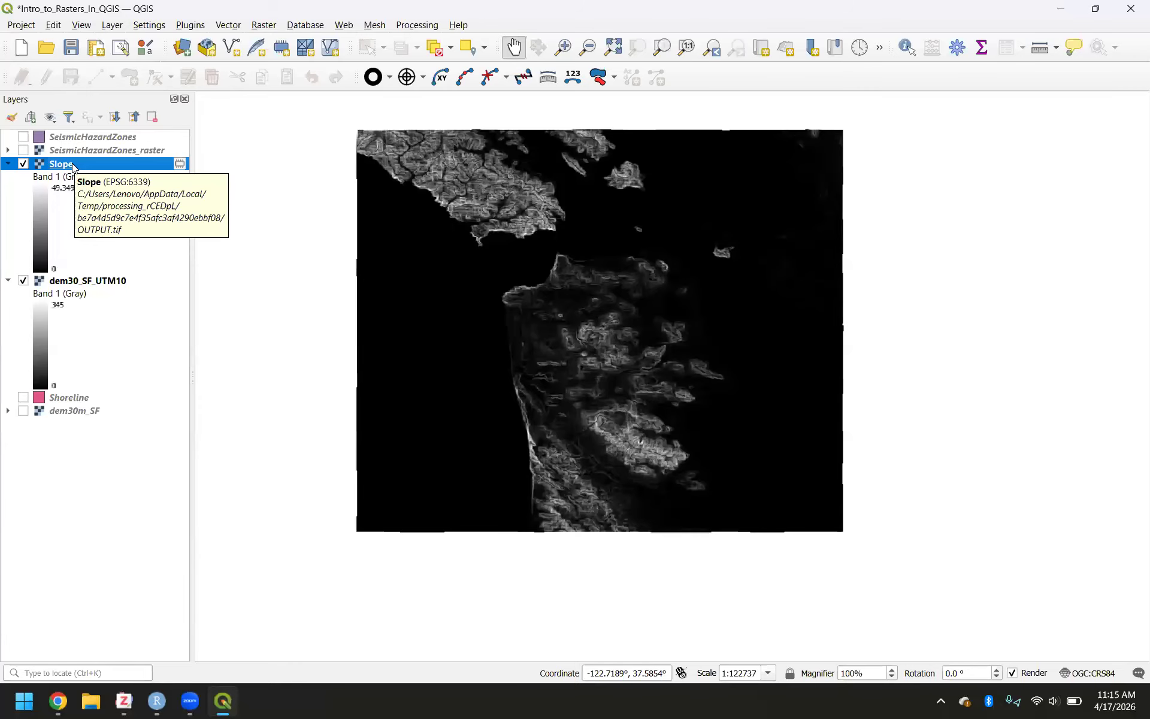
{"action": "right_click", "coordinate": [73, 166]}
{"action": "mouse_move", "coordinate": [189, 432]}
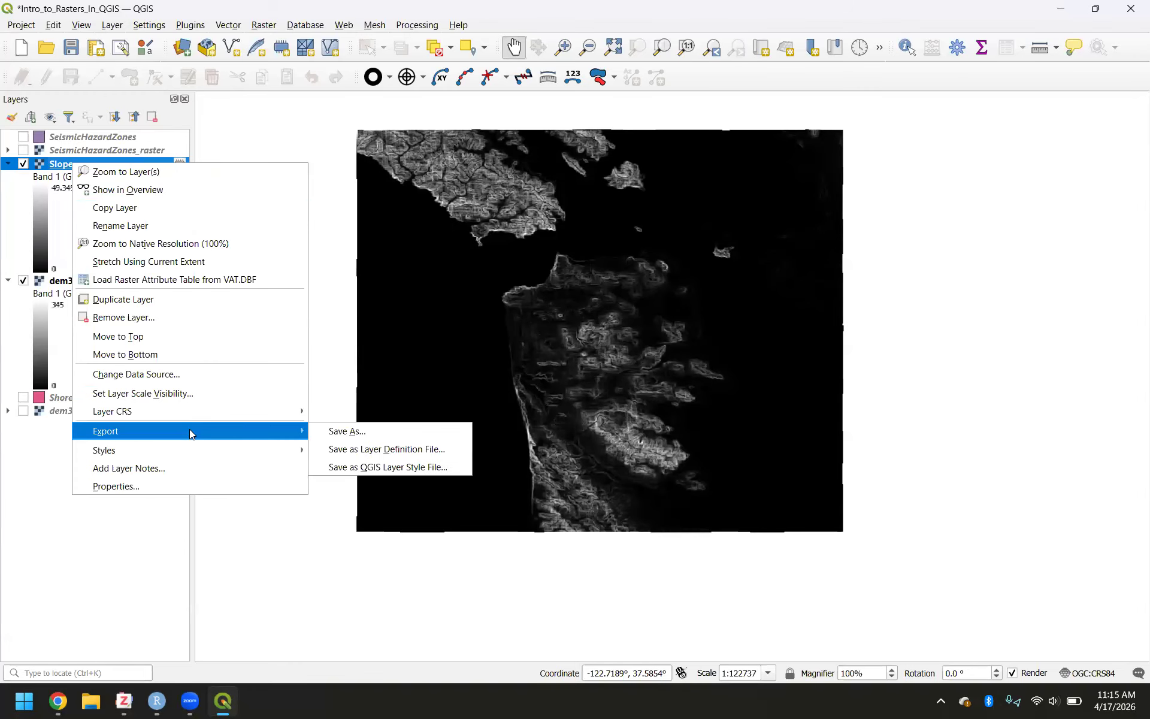
{"action": "left_click", "coordinate": [389, 432]}
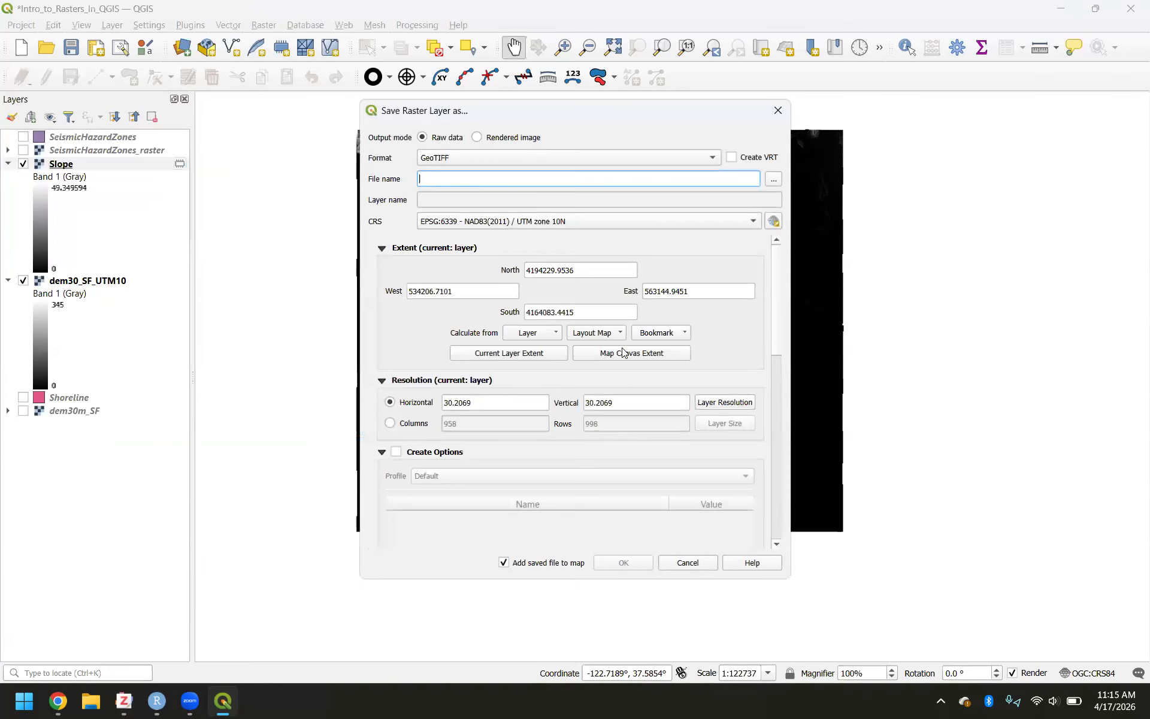
{"action": "left_click", "coordinate": [773, 181]}
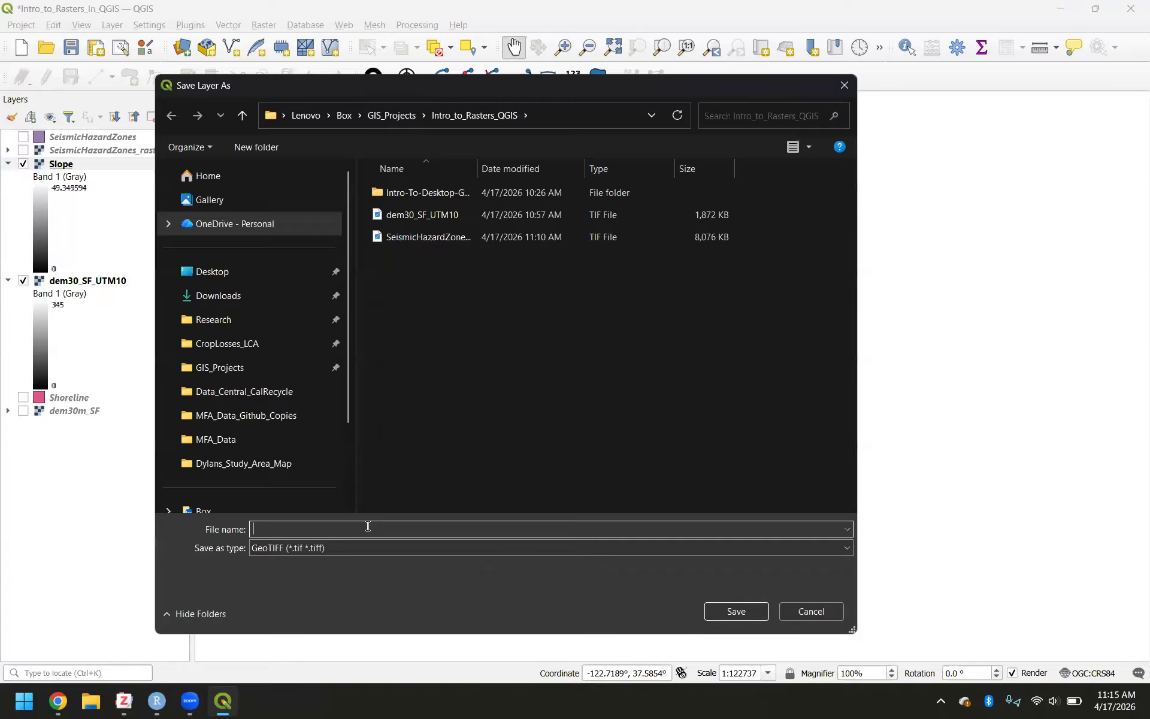
{"action": "type", "text": "SF_slope"}
{"action": "left_click", "coordinate": [730, 611]}
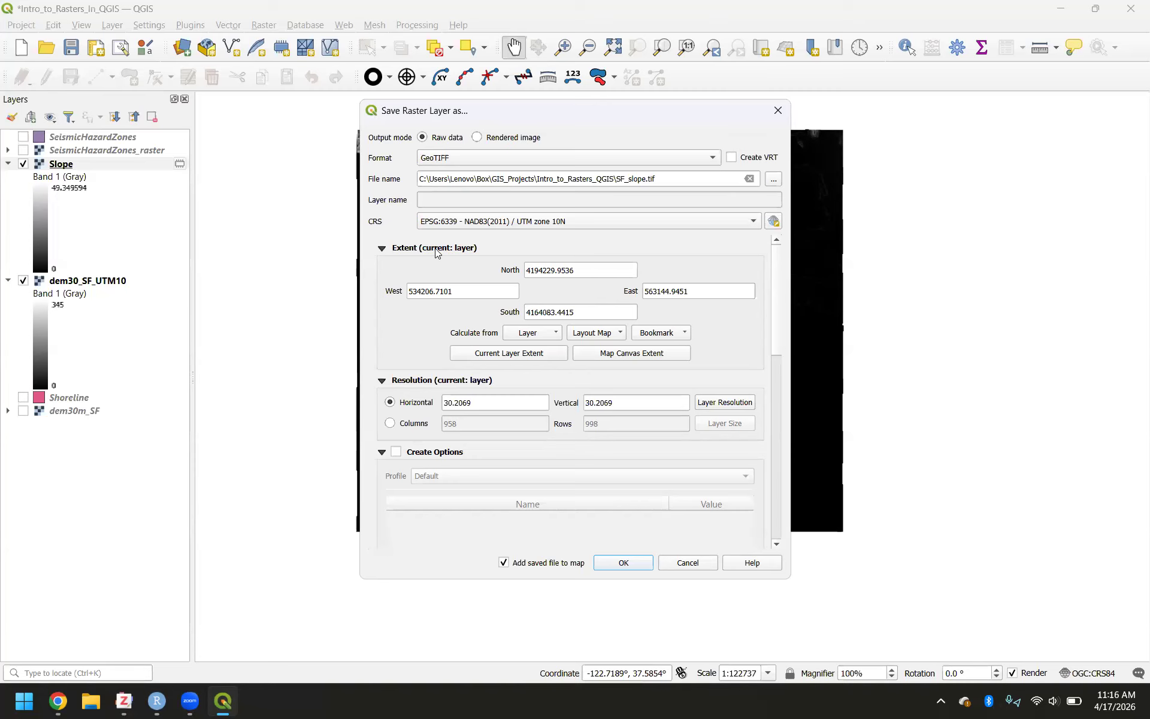
{"action": "left_click", "coordinate": [622, 563]}
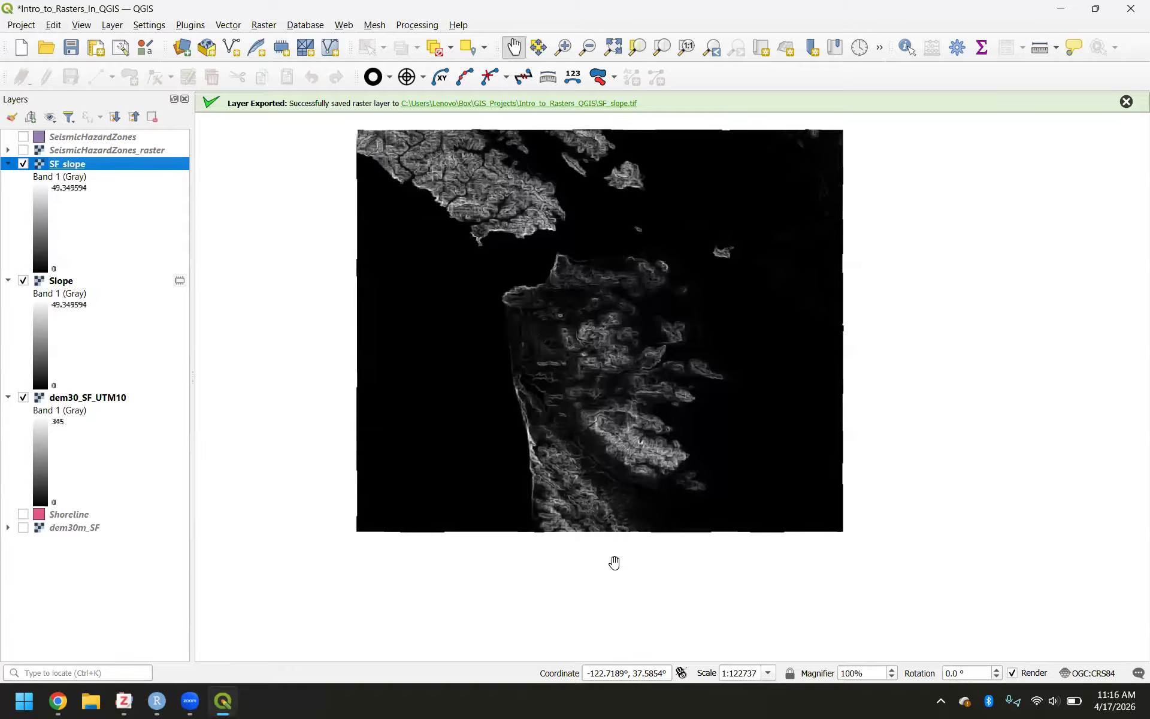
Step: Remove the temporary Slope layer from the project, keeping SF_slope
{"action": "left_click", "coordinate": [110, 279]}
{"action": "right_click", "coordinate": [110, 282]}
{"action": "left_click", "coordinate": [171, 438]}
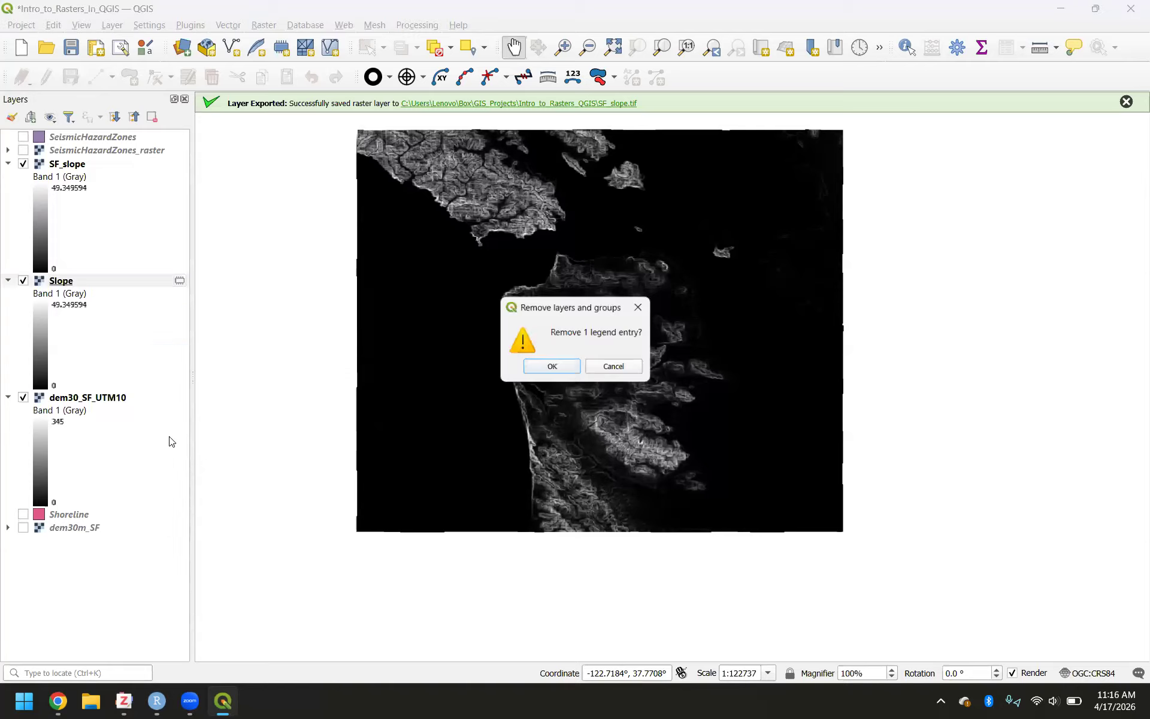
{"action": "left_click", "coordinate": [548, 366]}
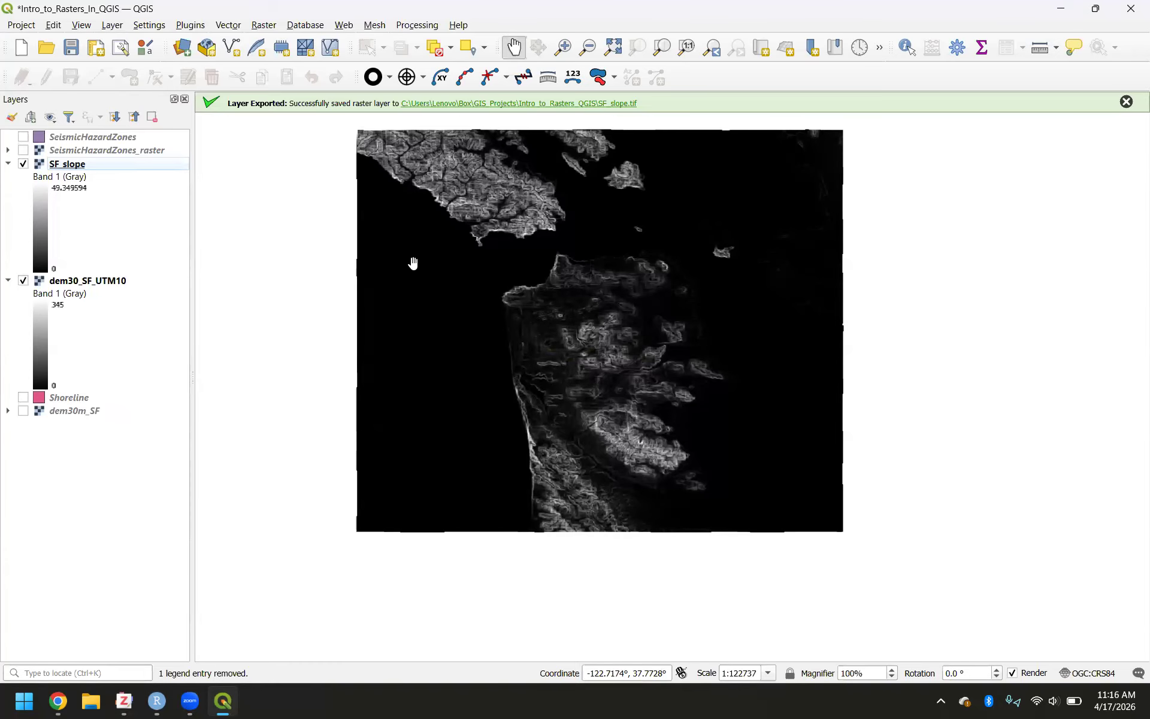
{"action": "left_click_drag", "start_coordinate": [533, 294], "coordinate": [530, 326]}
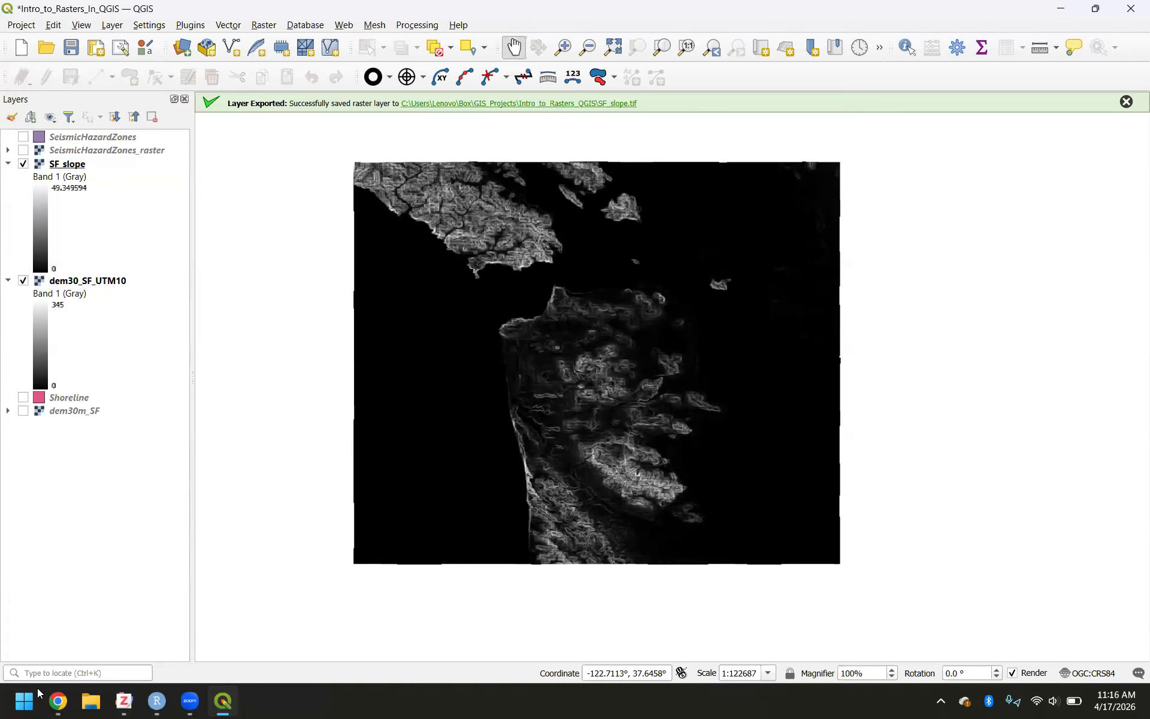
Step: Switch to the guide in Chrome, read on from section 5.1 into section 5.2, Reclassify, and return to QGIS
{"action": "left_click", "coordinate": [55, 705]}
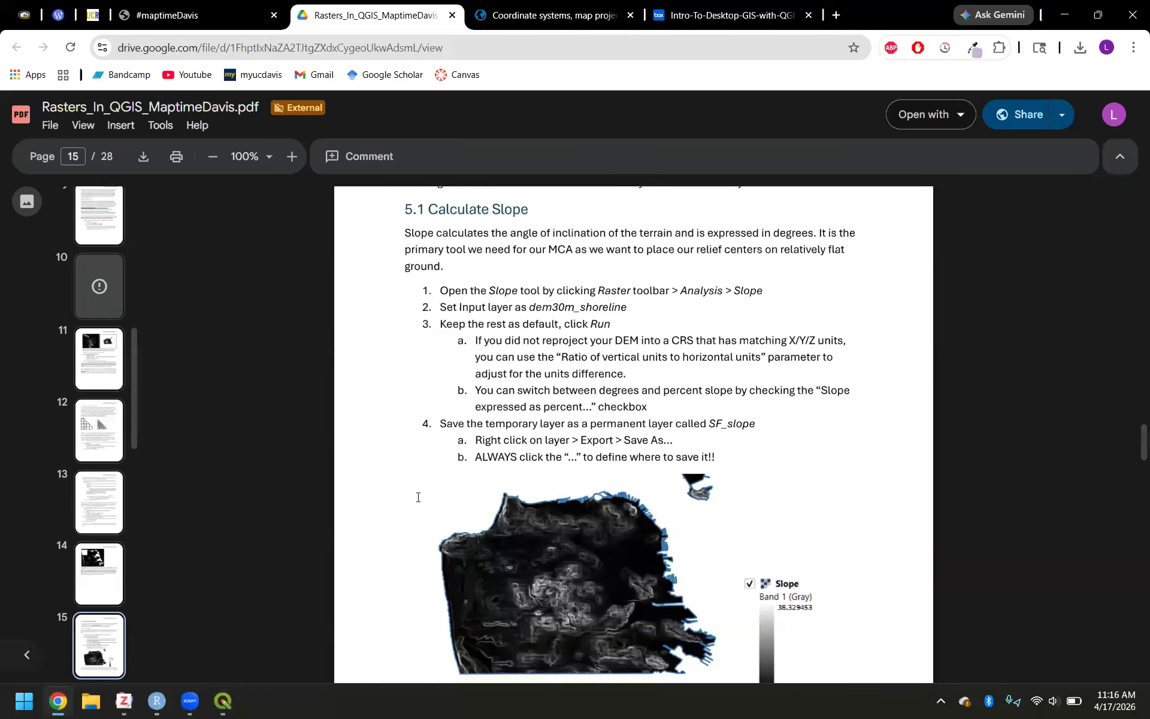
{"action": "scroll", "coordinate": [418, 497], "scroll_direction": "down", "scroll_amount": 1}
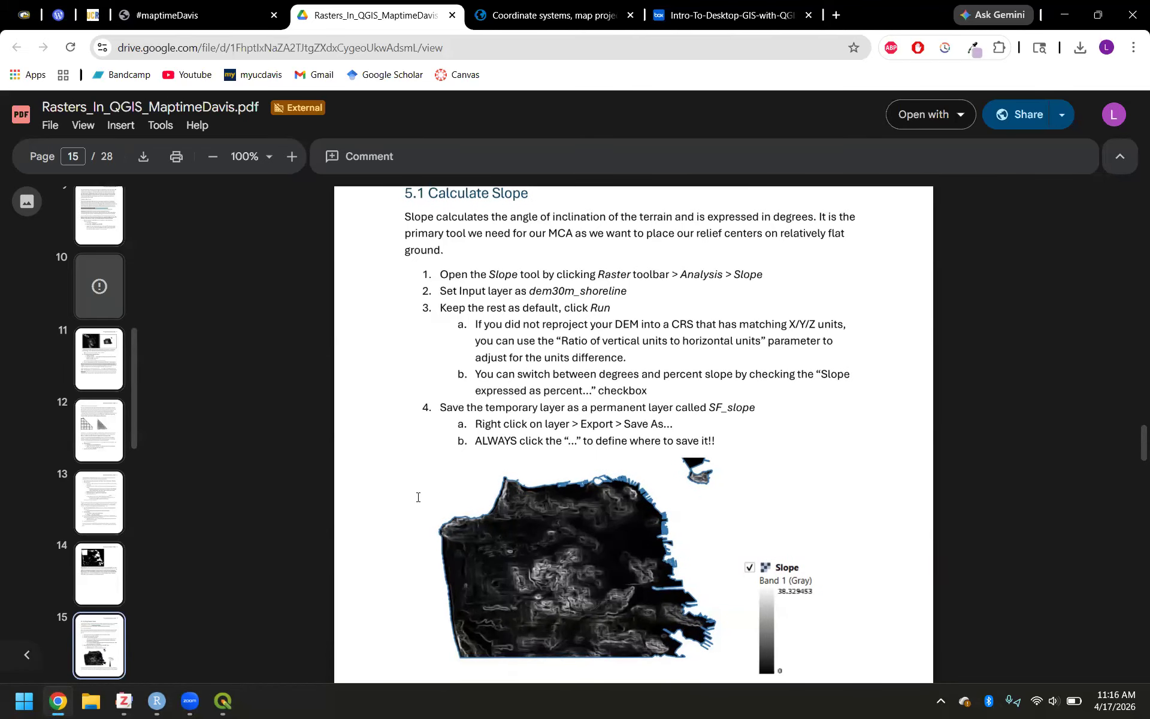
{"action": "scroll", "coordinate": [417, 497], "scroll_direction": "down", "scroll_amount": 8}
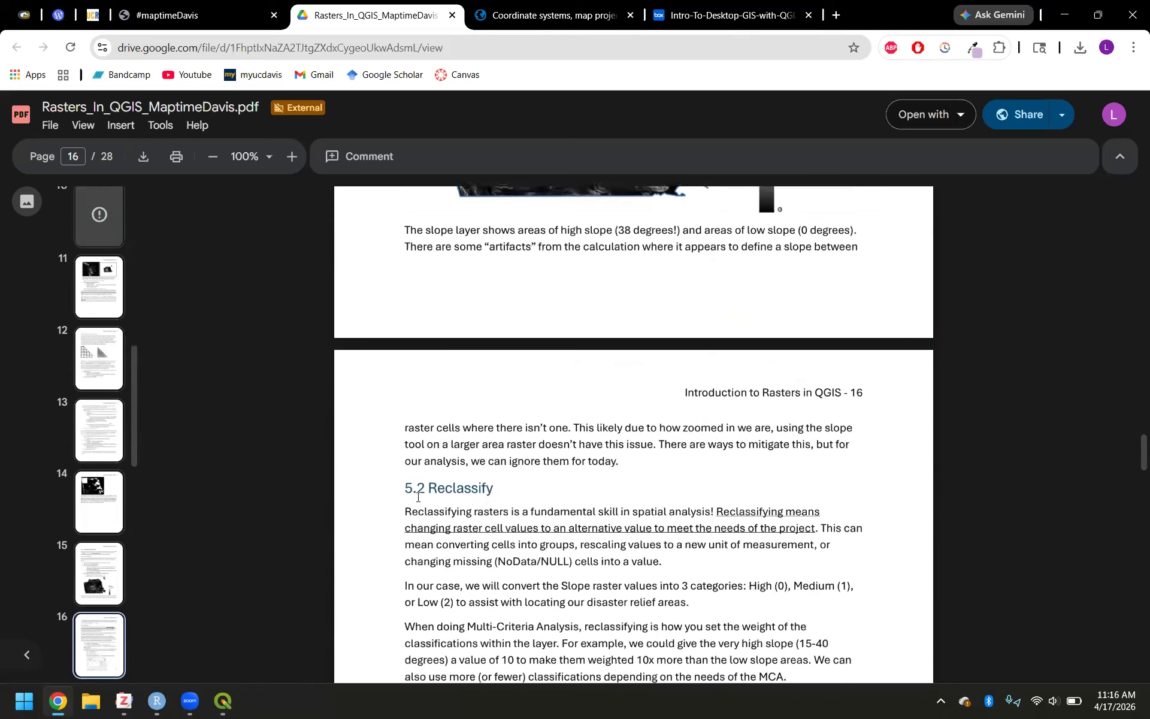
{"action": "scroll", "coordinate": [418, 497], "scroll_direction": "down", "scroll_amount": 4}
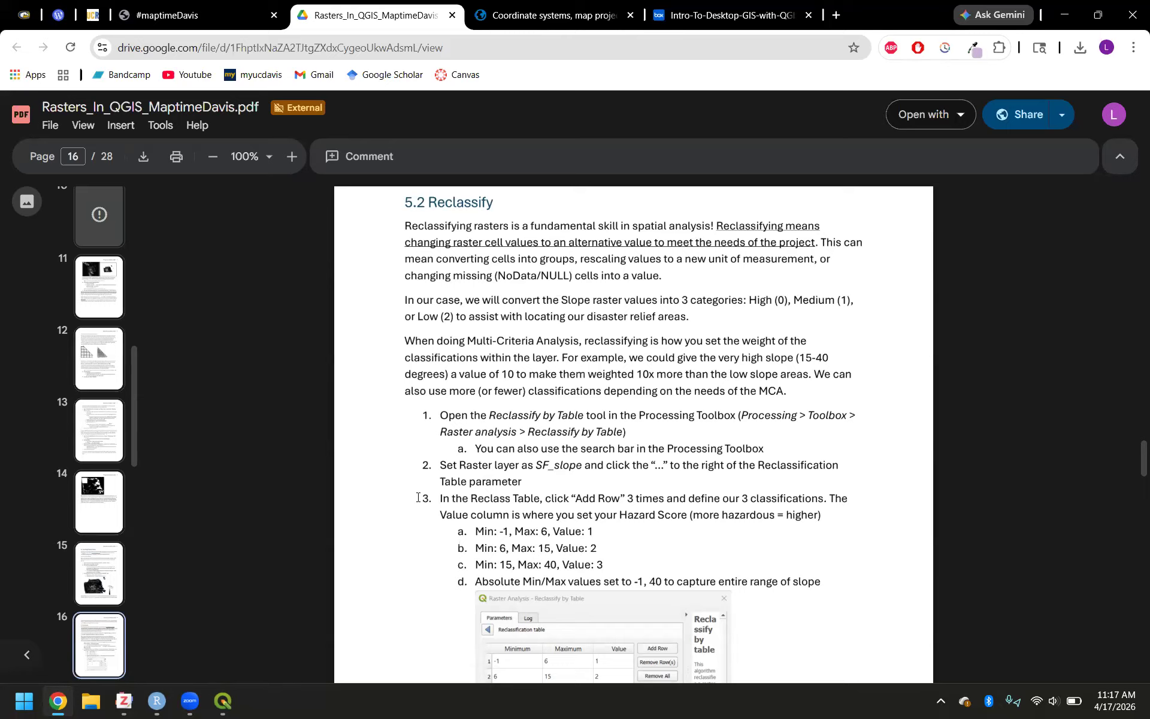
{"action": "mouse_move", "coordinate": [223, 702]}
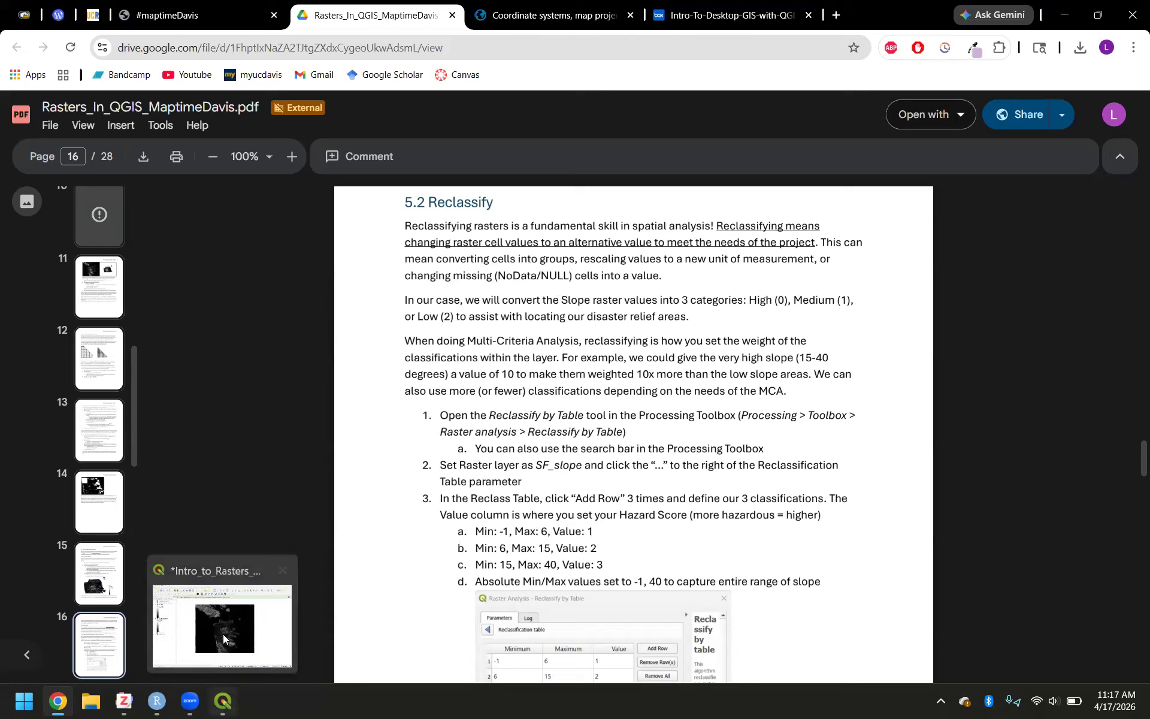
{"action": "left_click", "coordinate": [222, 632]}
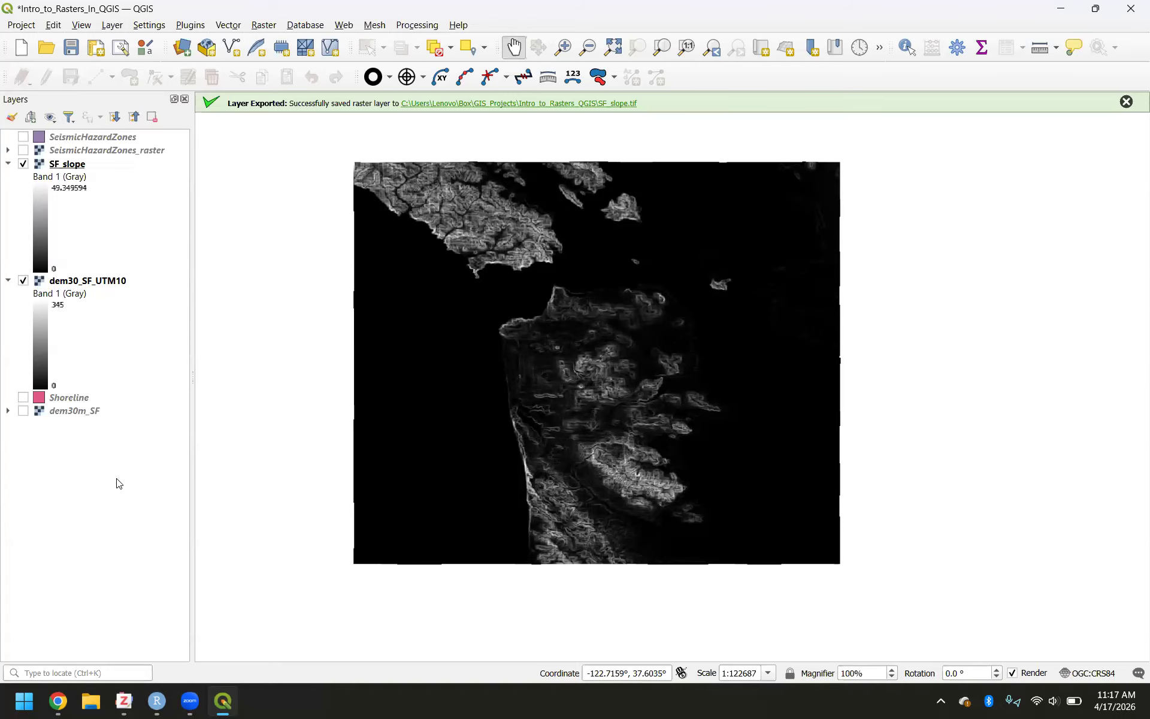
Step: Return to the guide in Chrome and study section 5.2's slope categories, Reclassify by Table instructions, and class values
{"action": "mouse_move", "coordinate": [58, 701]}
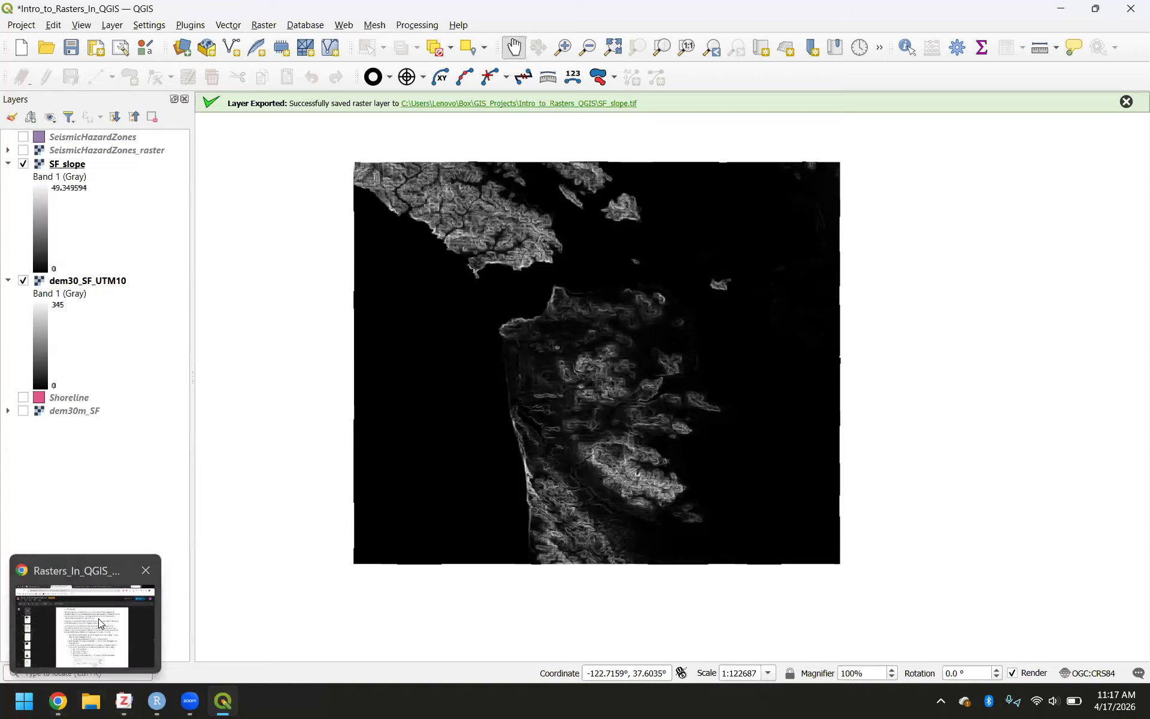
{"action": "left_click", "coordinate": [99, 623]}
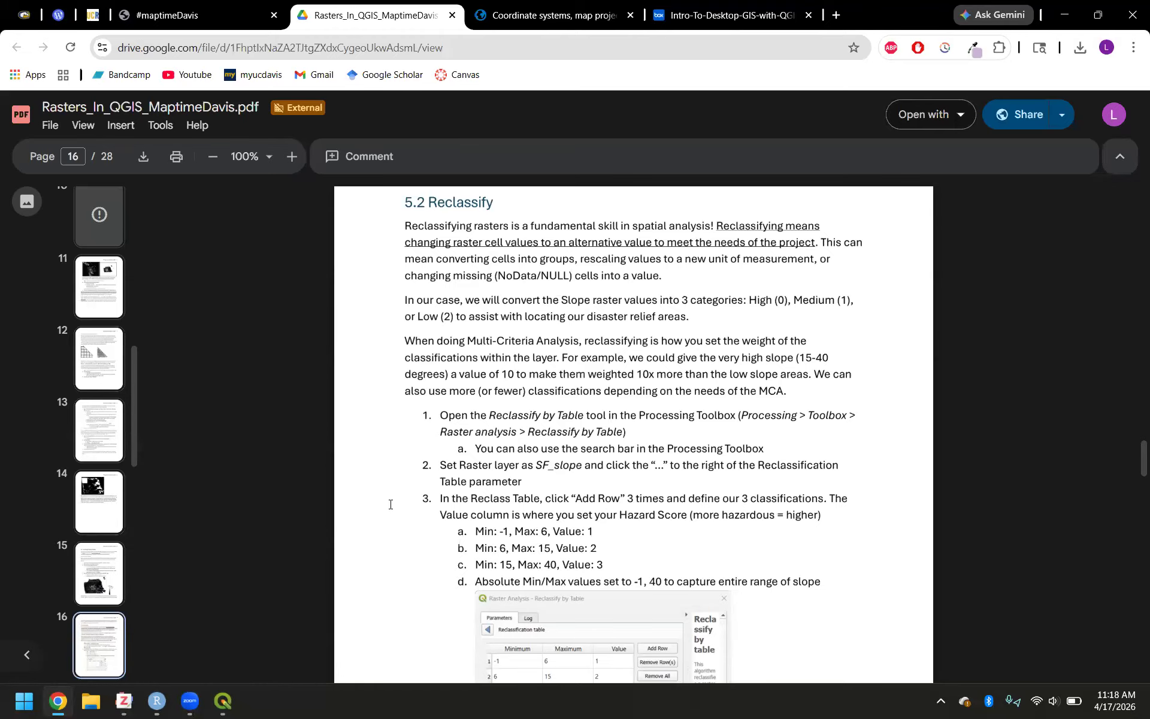
{"action": "scroll", "coordinate": [390, 504], "scroll_direction": "up", "scroll_amount": 3}
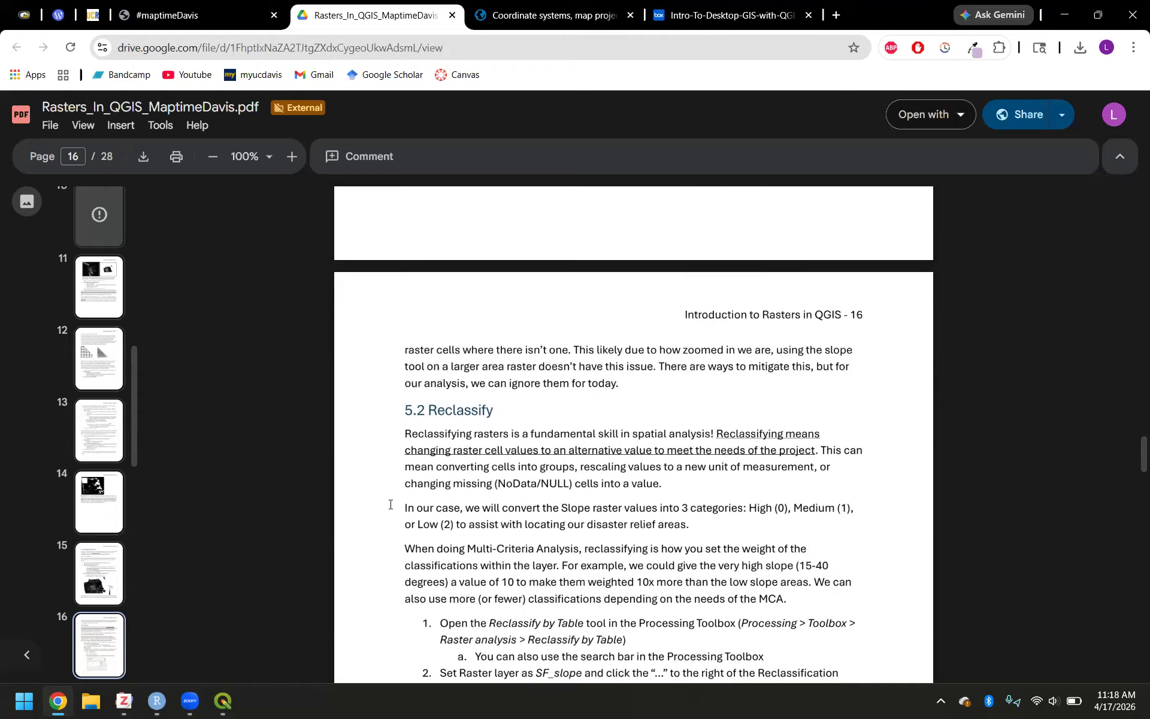
{"action": "scroll", "coordinate": [390, 504], "scroll_direction": "down", "scroll_amount": 2}
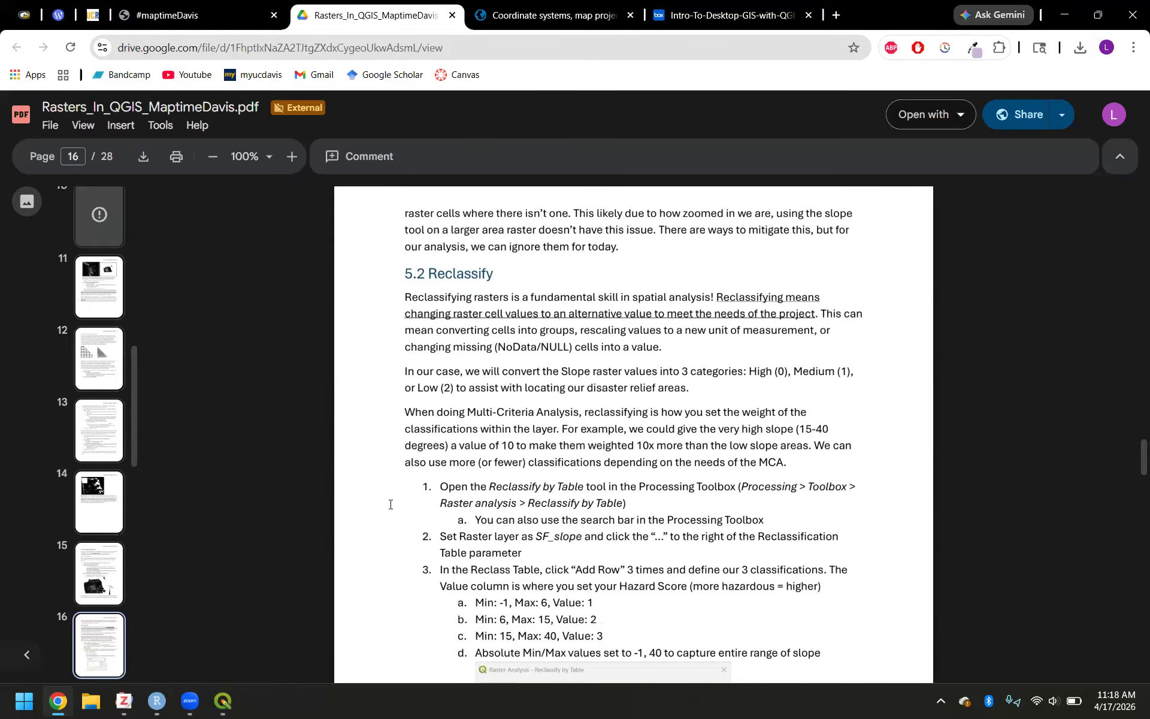
{"action": "scroll", "coordinate": [390, 505], "scroll_direction": "down", "scroll_amount": 1}
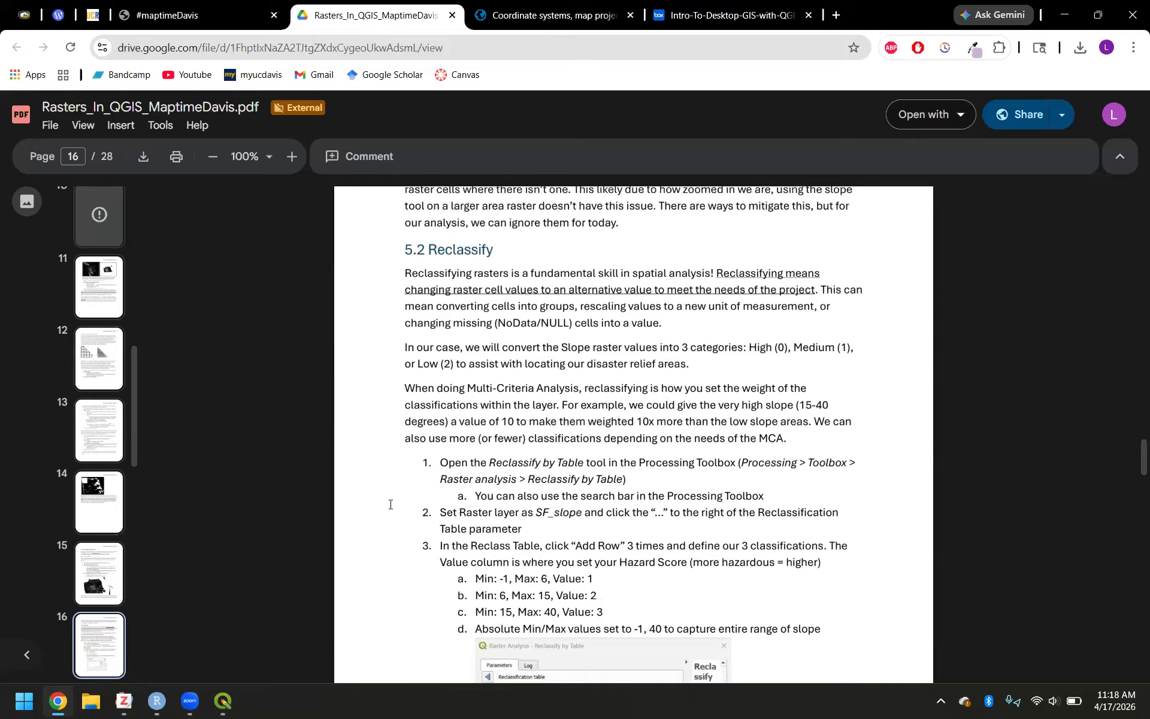
{"action": "mouse_move", "coordinate": [689, 347]}
{"action": "left_mouse_down"}
{"action": "mouse_move", "coordinate": [748, 349]}
{"action": "mouse_move", "coordinate": [595, 361]}
{"action": "mouse_move", "coordinate": [692, 364]}
{"action": "left_mouse_up"}
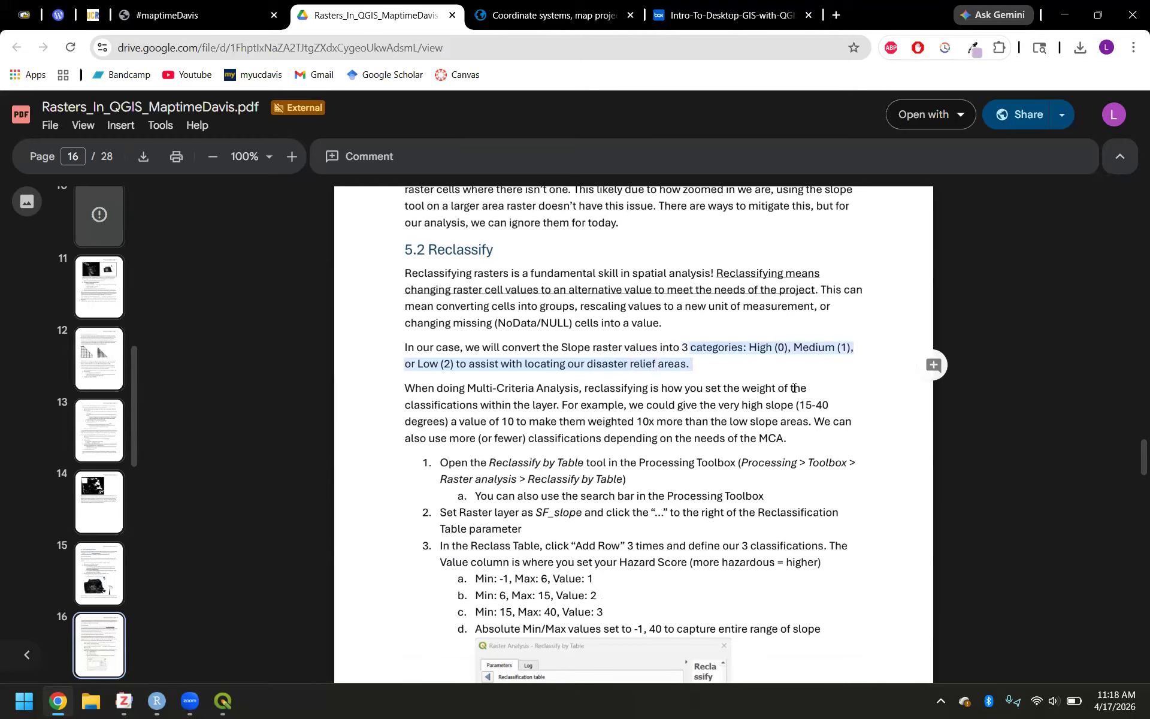
{"action": "left_click", "coordinate": [708, 366]}
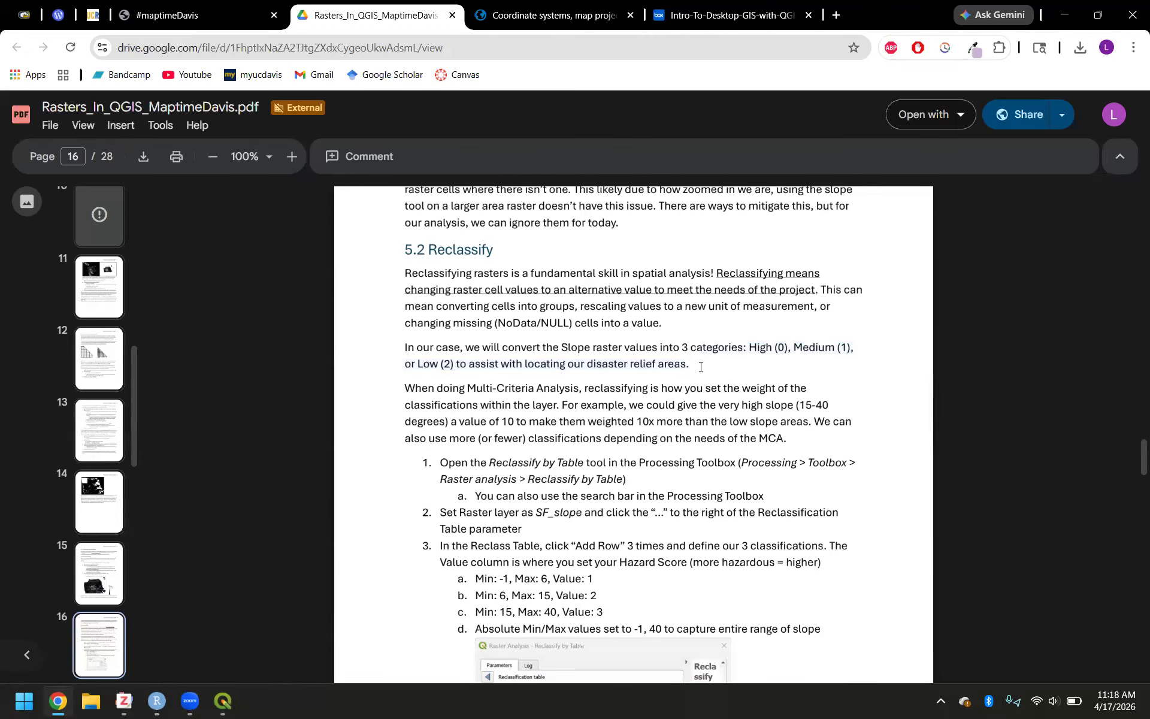
{"action": "scroll", "coordinate": [700, 366], "scroll_direction": "down", "scroll_amount": 3}
{"action": "scroll", "coordinate": [700, 366], "scroll_direction": "down", "scroll_amount": 1}
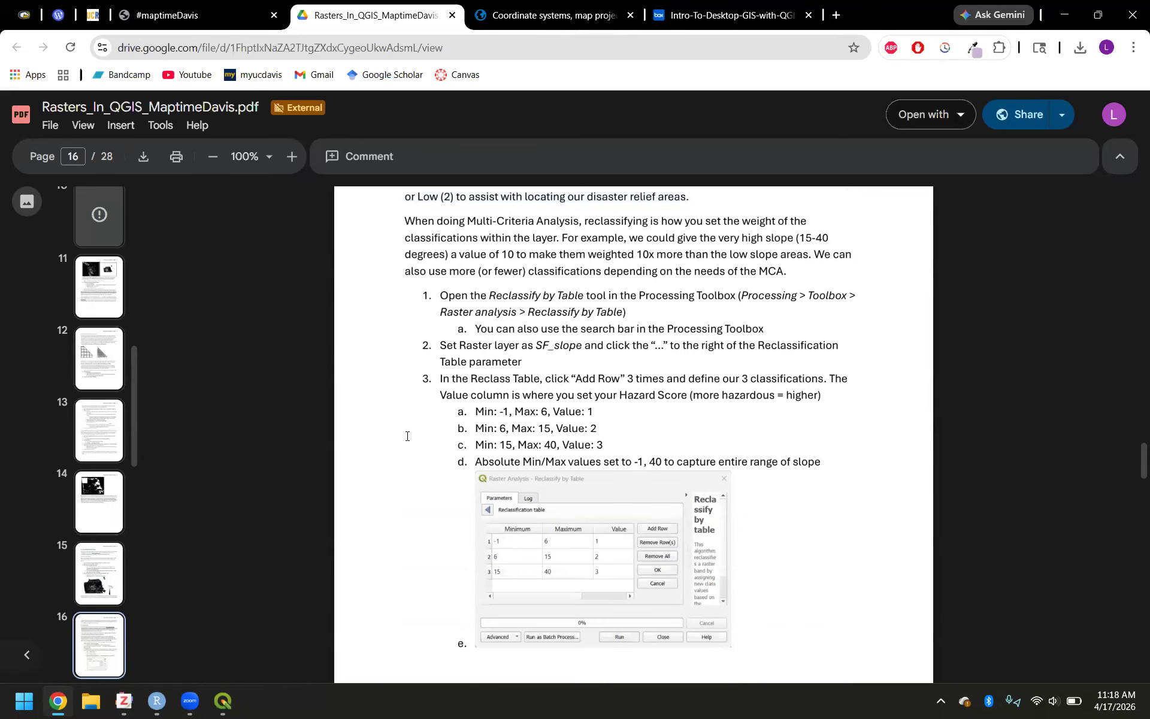
{"action": "double_click", "coordinate": [490, 293]}
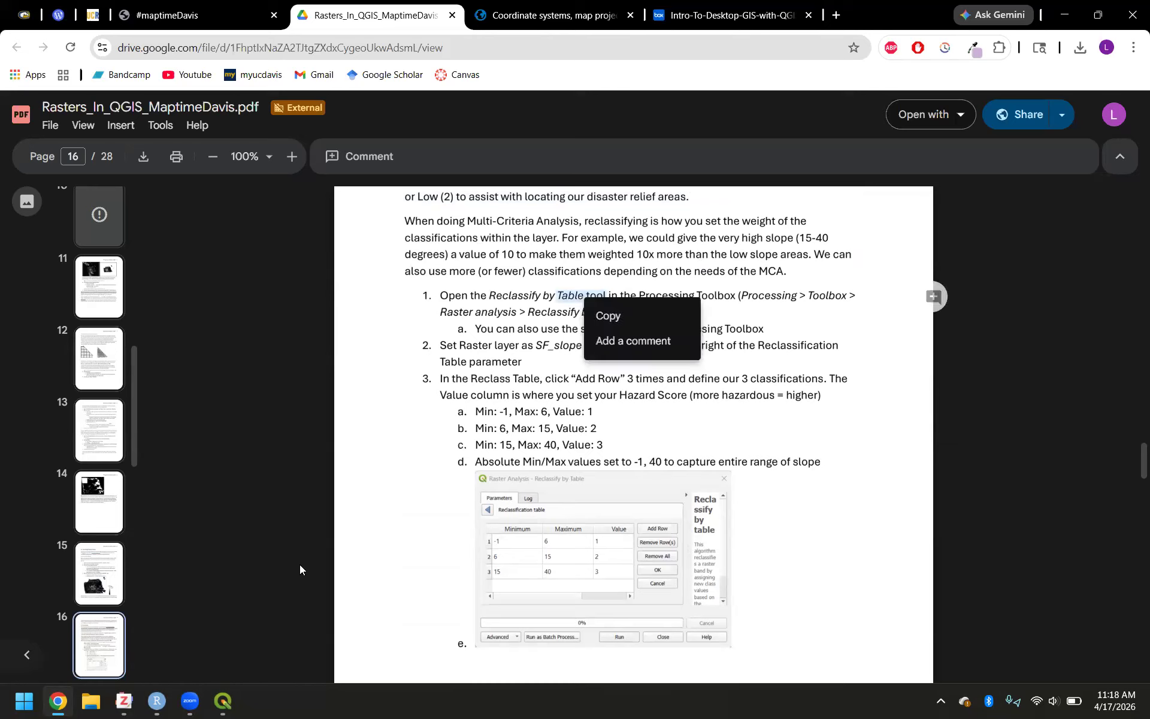
{"action": "left_click", "coordinate": [360, 541]}
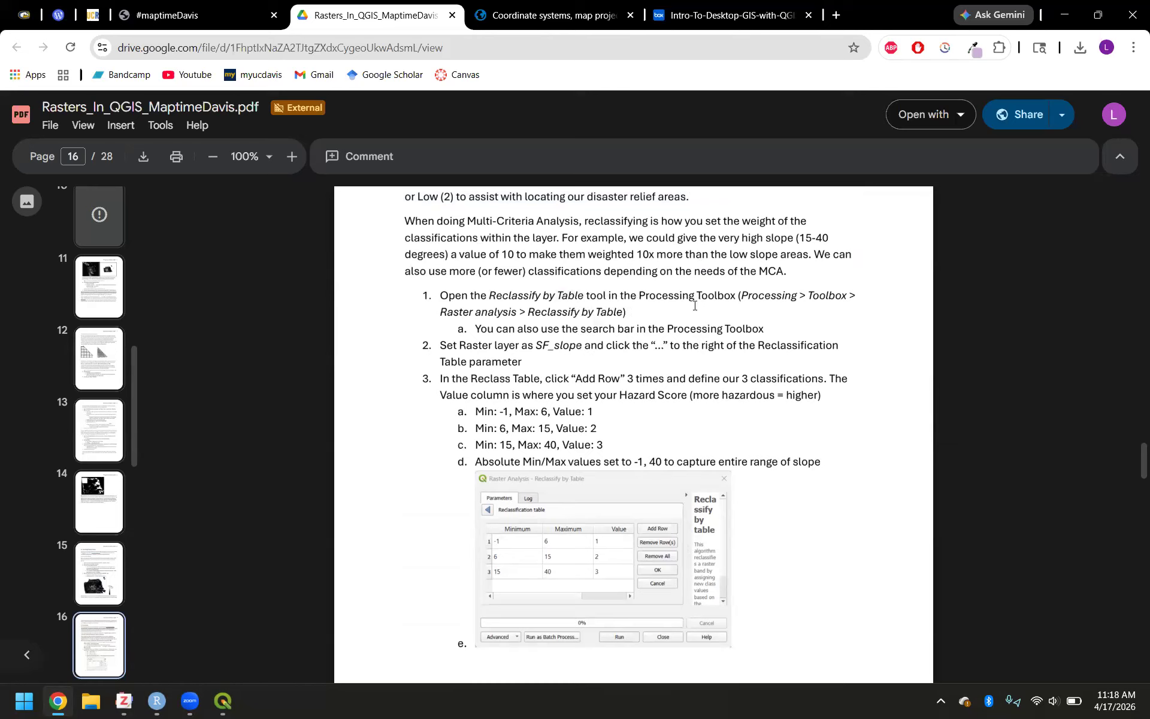
Step: Return to QGIS, search the Processing Toolbox for "reclassify", and open the Reclassify by Table tool
{"action": "left_click", "coordinate": [221, 705]}
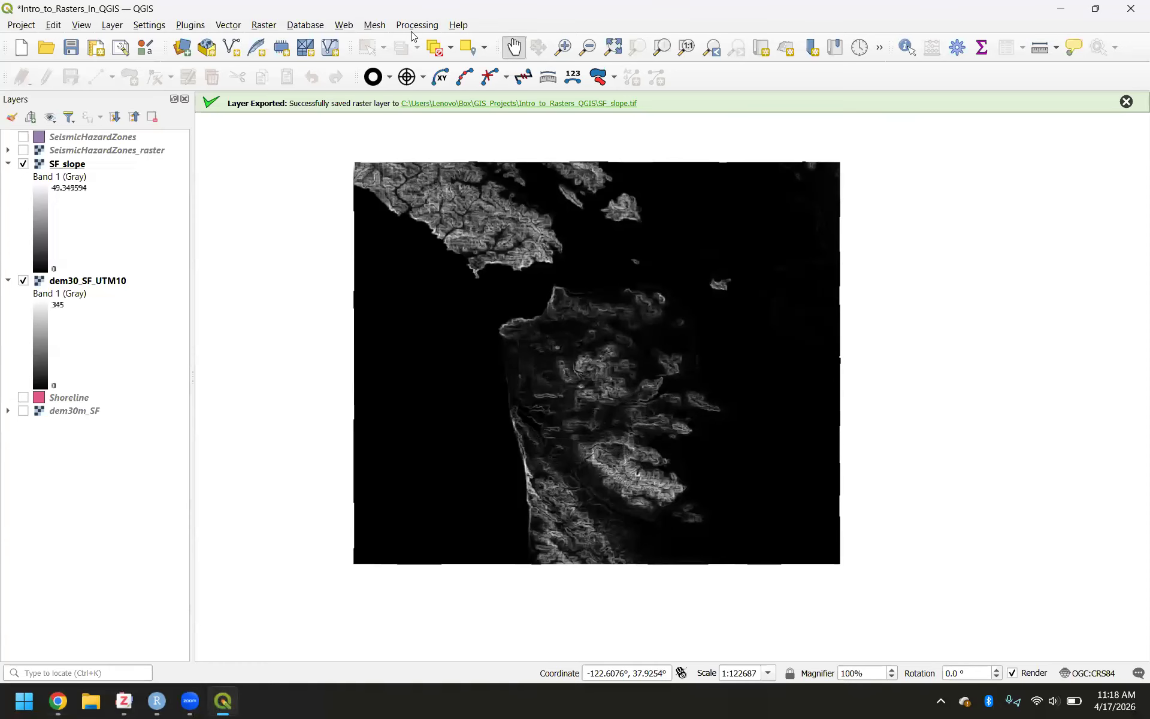
{"action": "left_click", "coordinate": [415, 25]}
{"action": "left_click", "coordinate": [417, 43]}
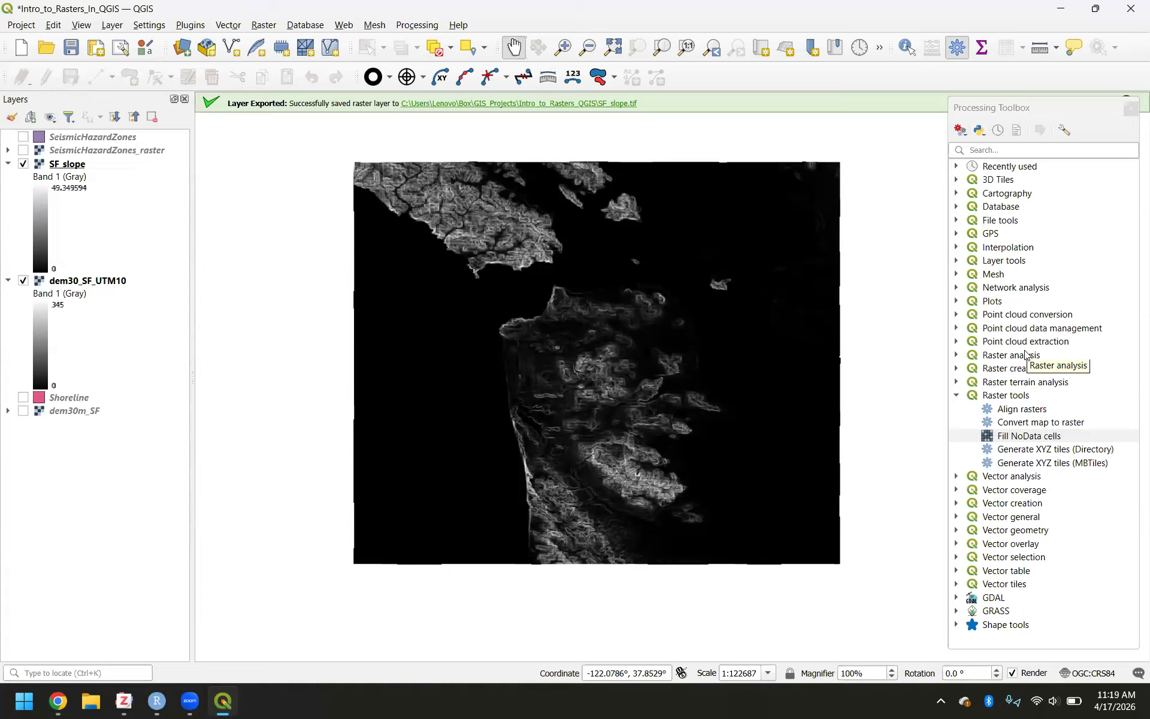
{"action": "left_click", "coordinate": [982, 151]}
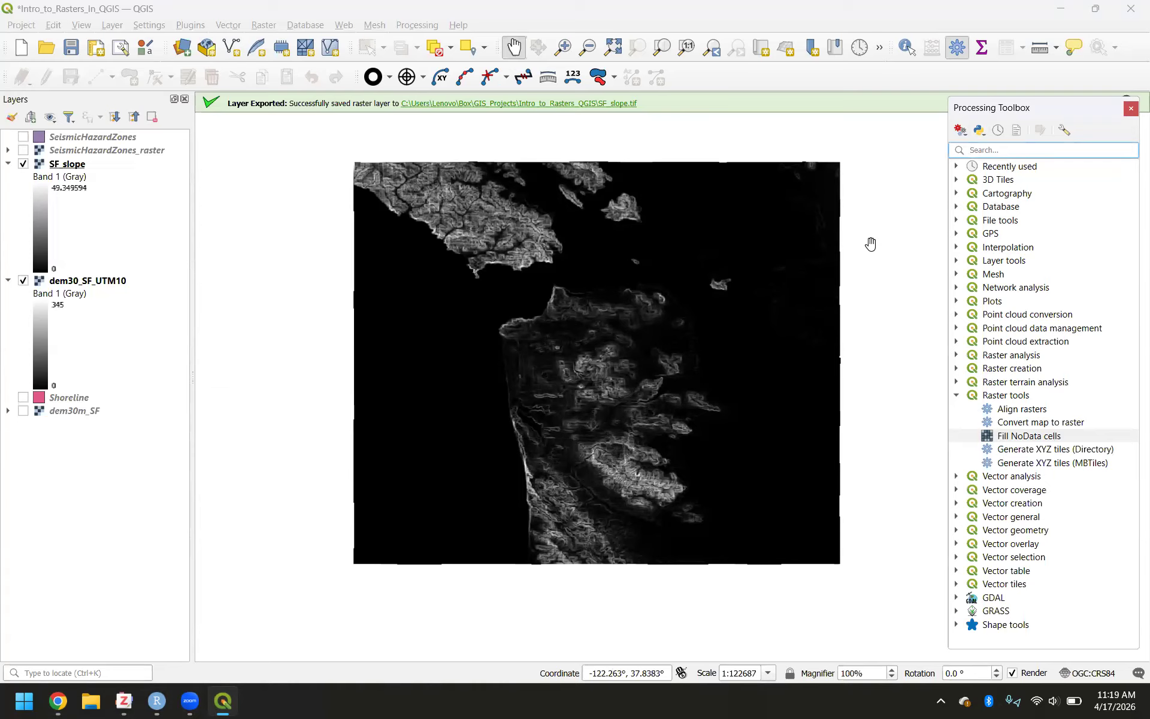
{"action": "type", "text": "reclassify"}
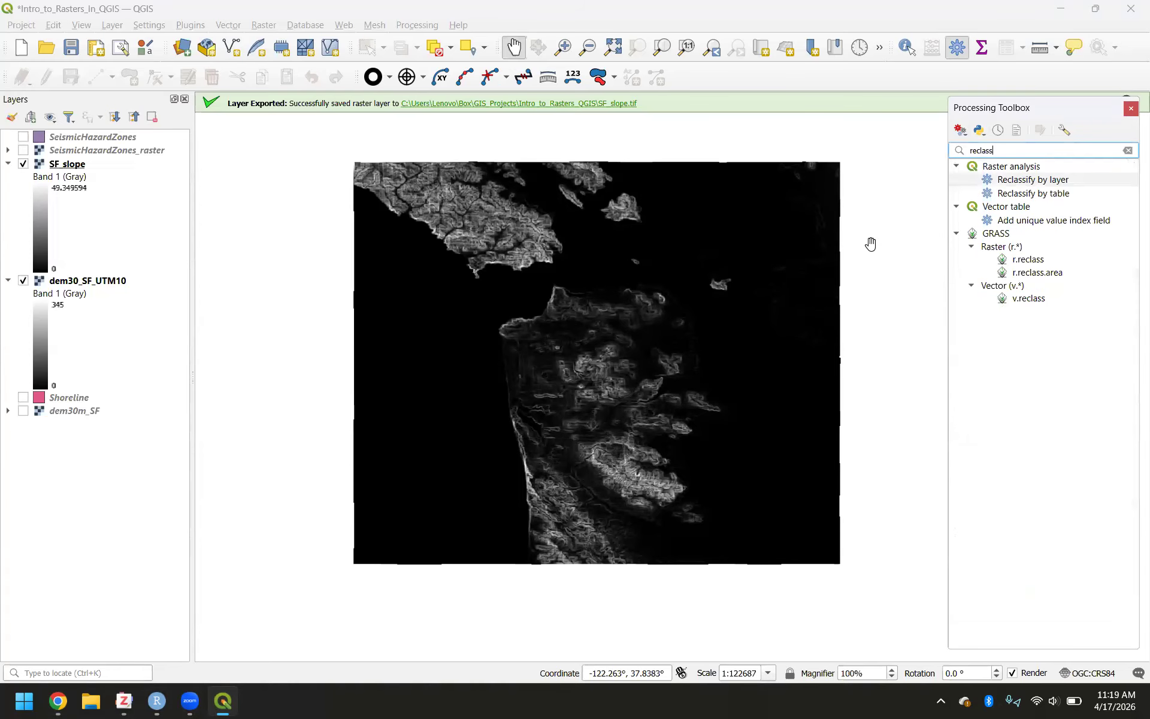
{"action": "left_click", "coordinate": [1035, 193]}
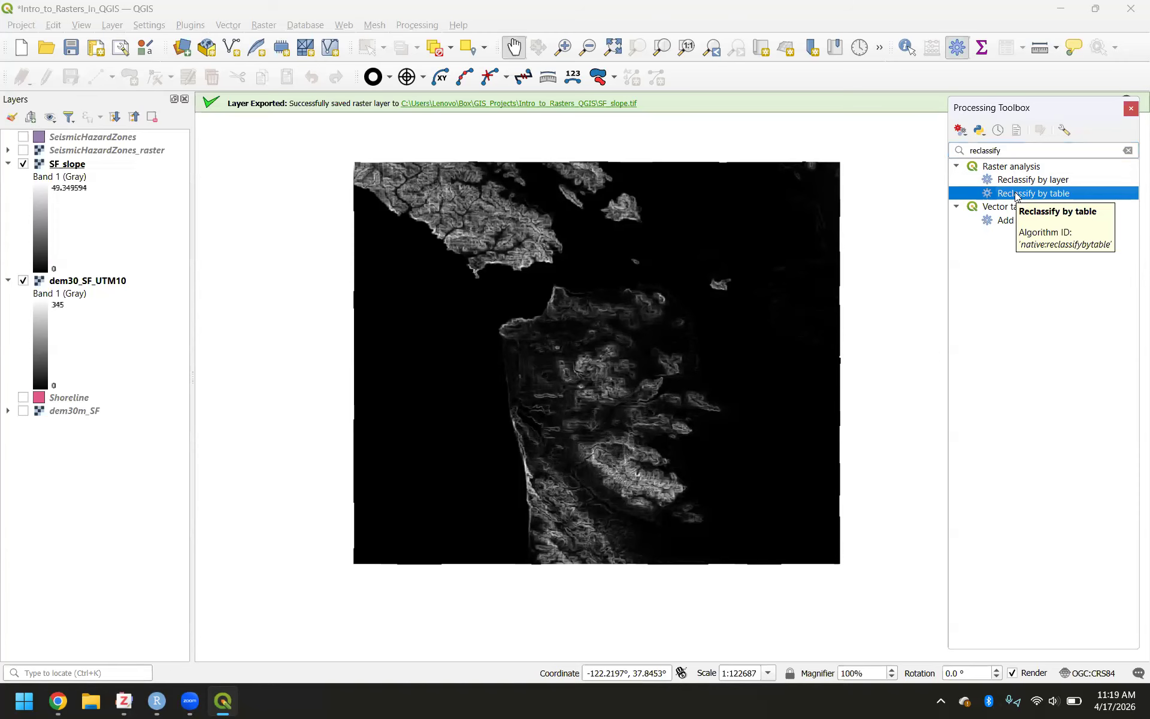
{"action": "double_click", "coordinate": [1016, 194]}
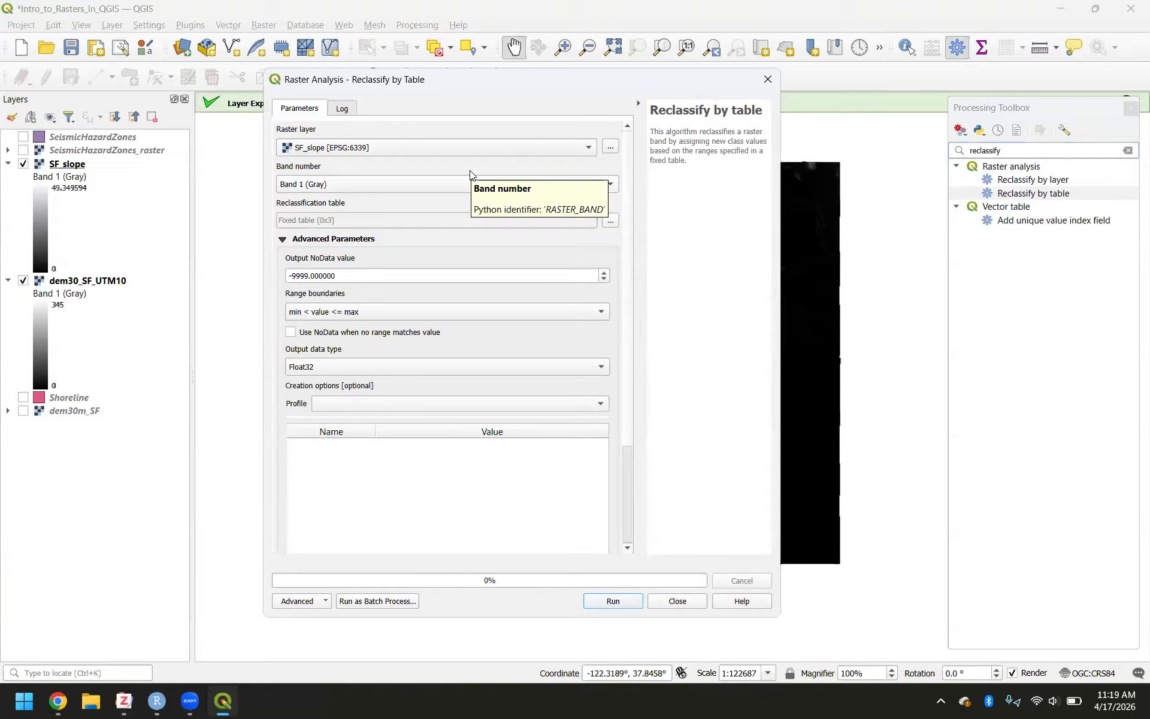
Step: Choose SF_slope as the raster layer and add three empty rows to the reclassification table
{"action": "left_click", "coordinate": [445, 147]}
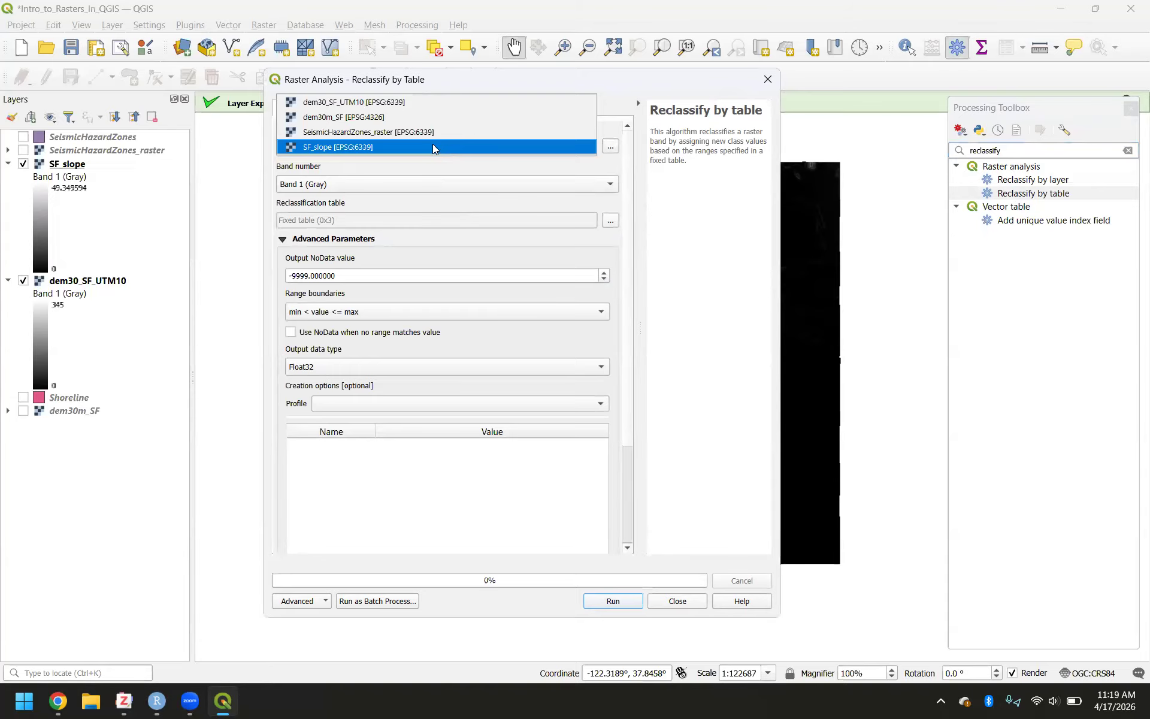
{"action": "left_click", "coordinate": [432, 146]}
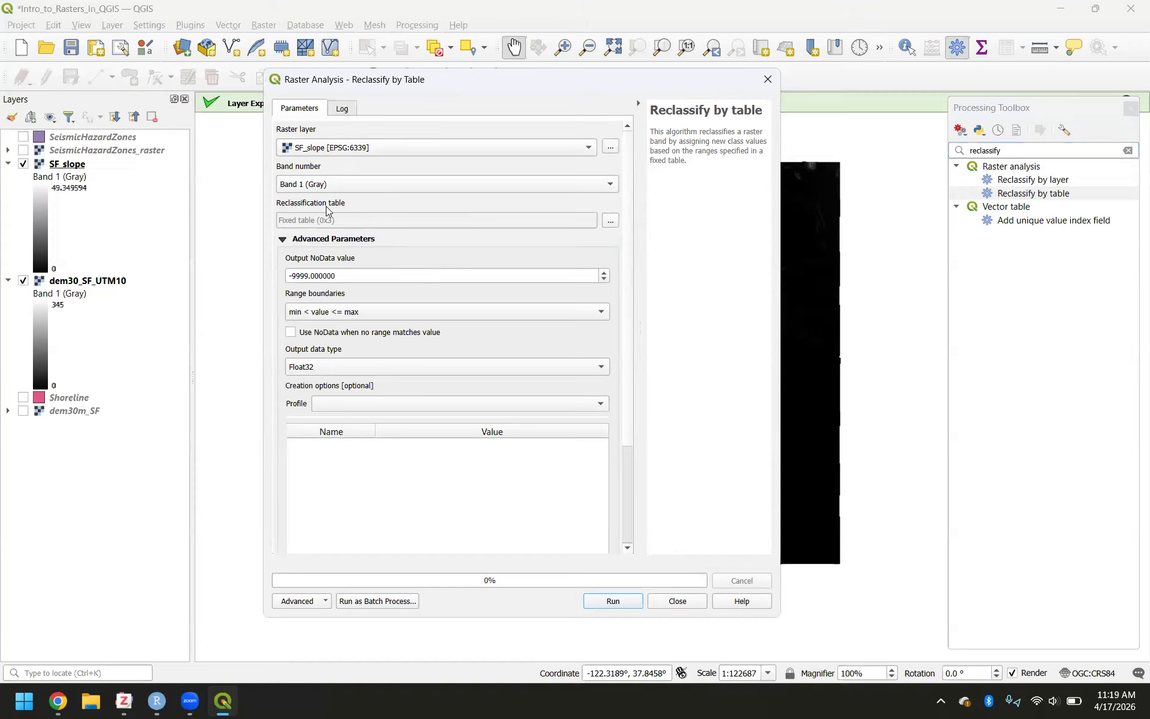
{"action": "left_click", "coordinate": [610, 221]}
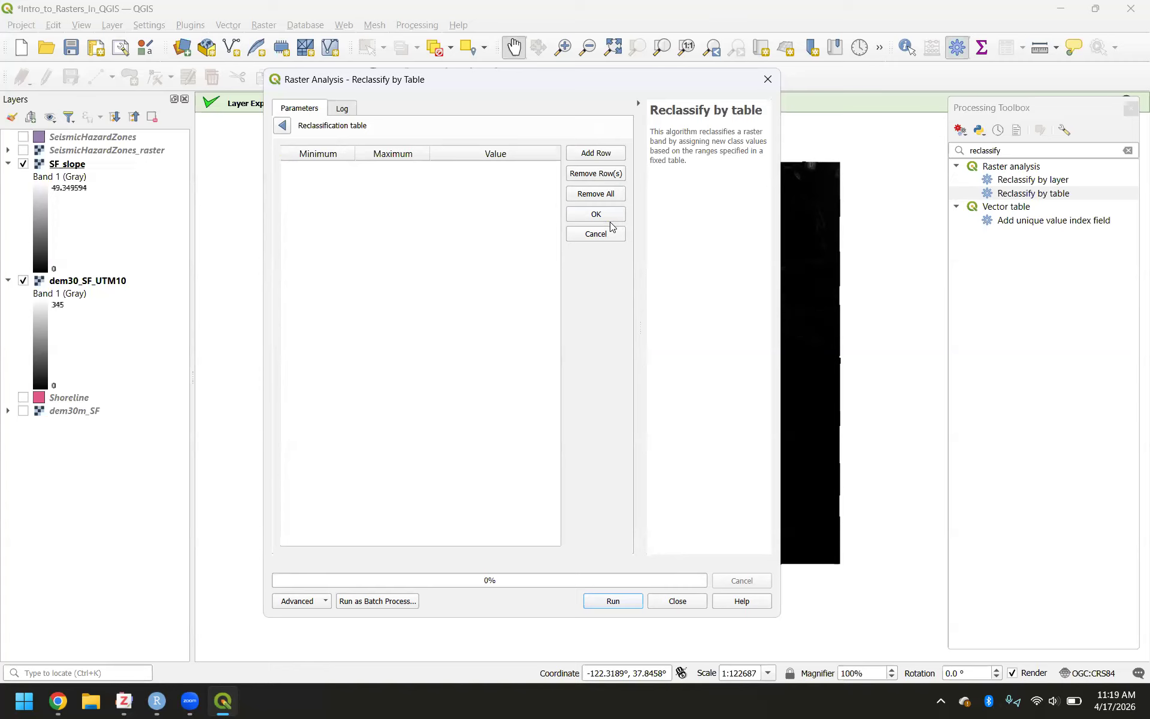
{"action": "left_click", "coordinate": [598, 153]}
{"action": "left_click", "coordinate": [597, 154]}
{"action": "left_click", "coordinate": [598, 153]}
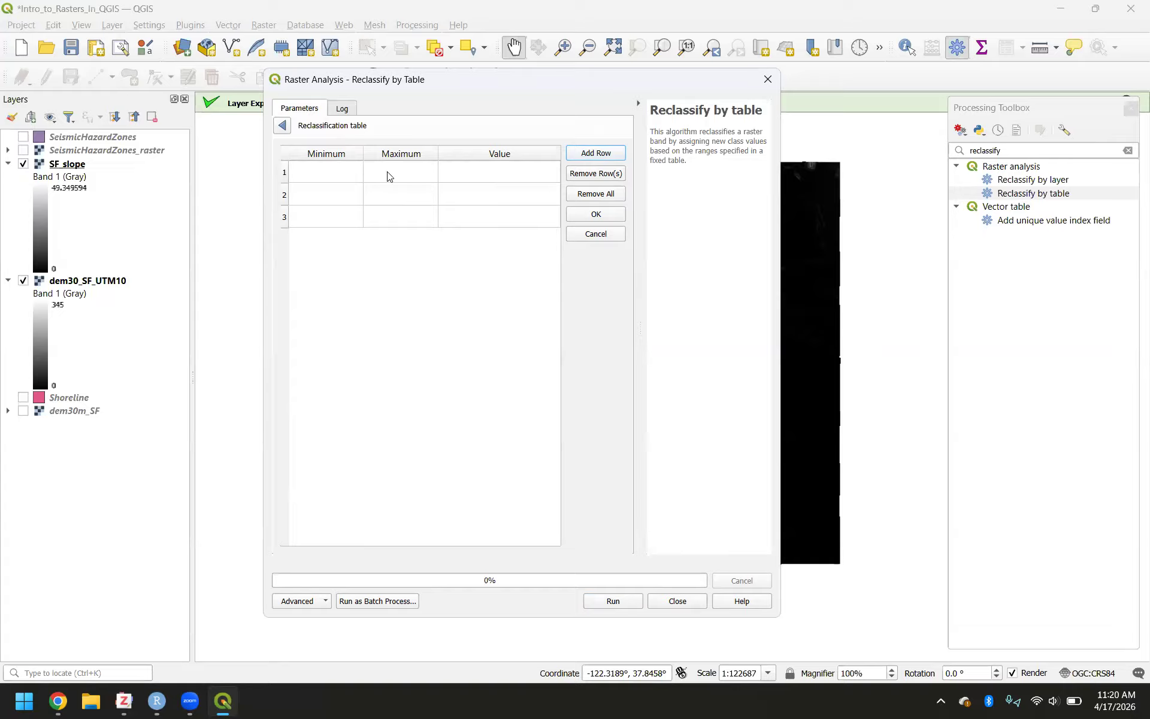
Step: Set the first class's minimum to -1 and maximum to 6, checking the guide in Chrome for the values
{"action": "left_click", "coordinate": [327, 175]}
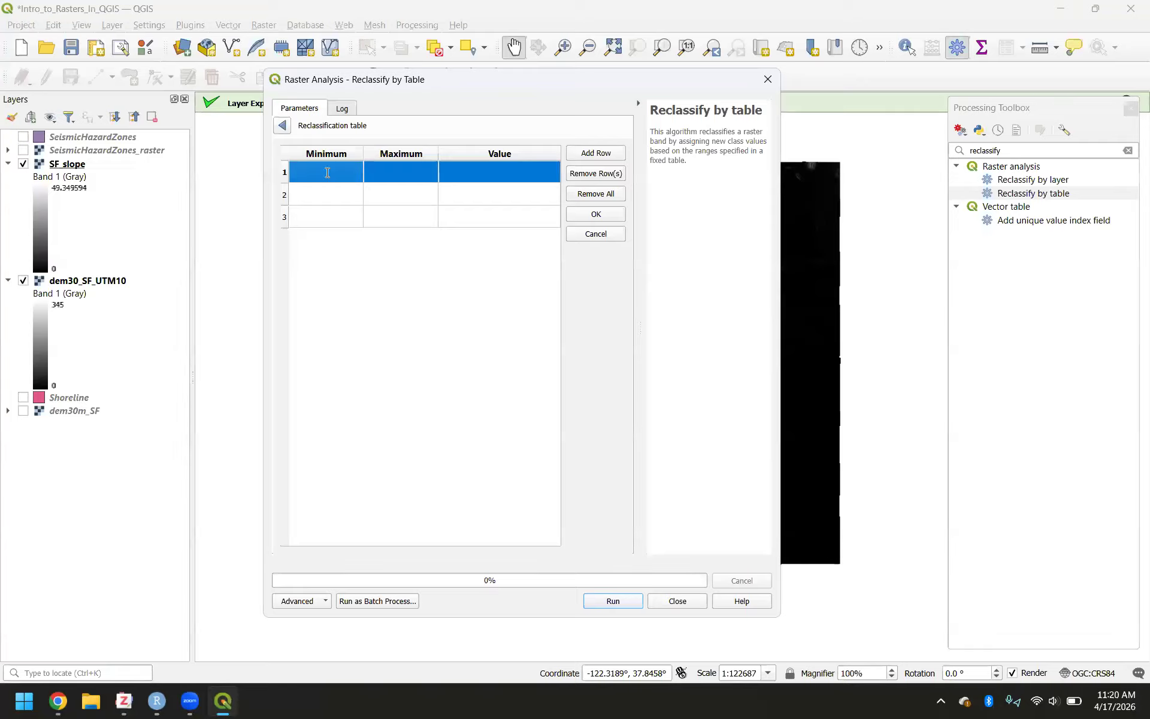
{"action": "type", "text": "-1"}
{"action": "left_click", "coordinate": [398, 175]}
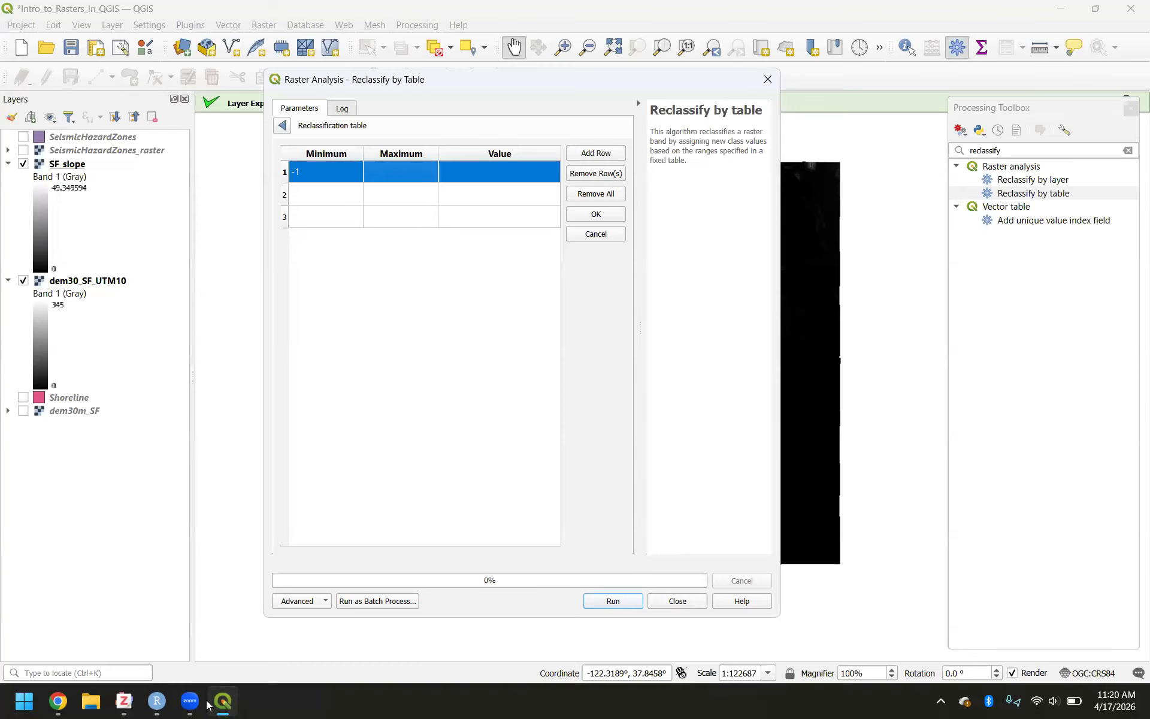
{"action": "mouse_move", "coordinate": [54, 702]}
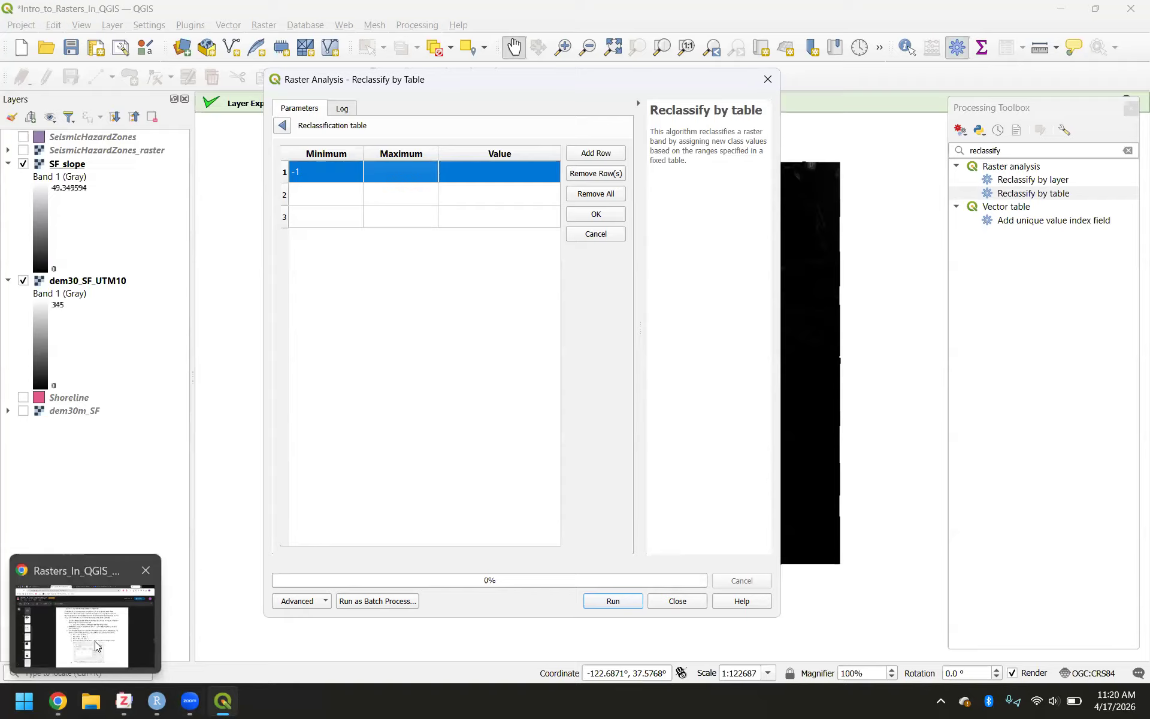
{"action": "left_click", "coordinate": [94, 640]}
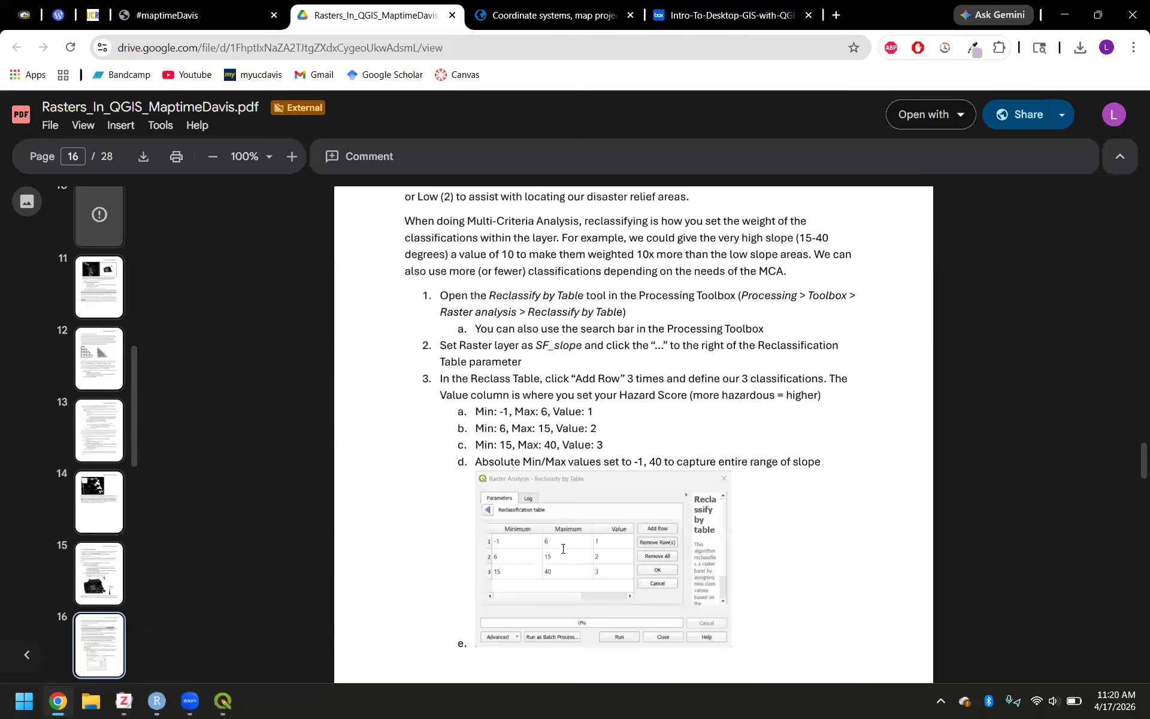
{"action": "mouse_move", "coordinate": [223, 700]}
{"action": "left_click", "coordinate": [218, 629]}
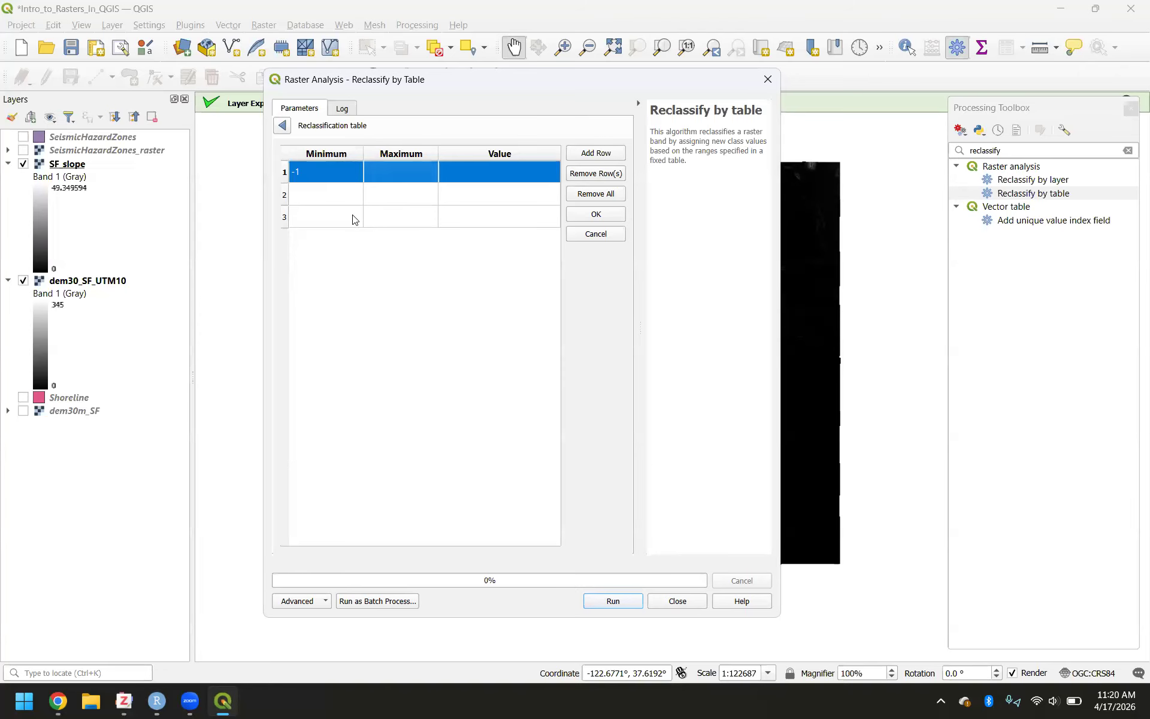
{"action": "double_click", "coordinate": [386, 172]}
{"action": "type", "text": "6"}
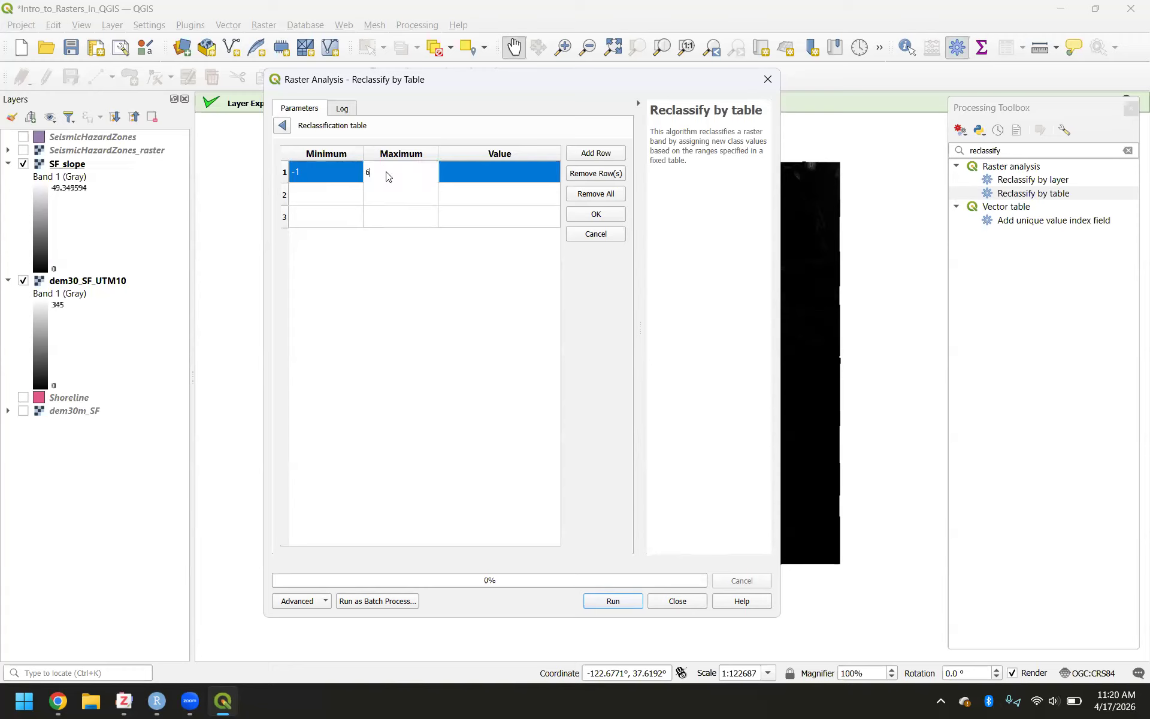
Step: Check the class values in the Chrome guide again and set the first class's hazard value to 1 in QGIS
{"action": "left_click", "coordinate": [498, 169]}
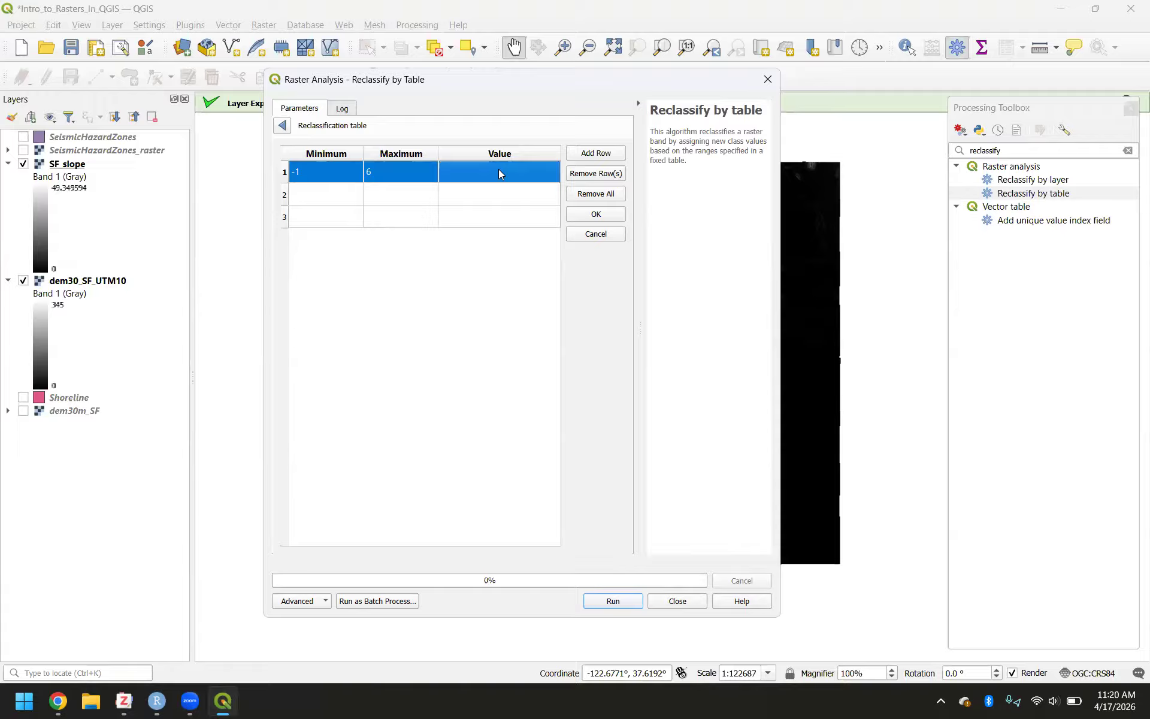
{"action": "mouse_move", "coordinate": [60, 702]}
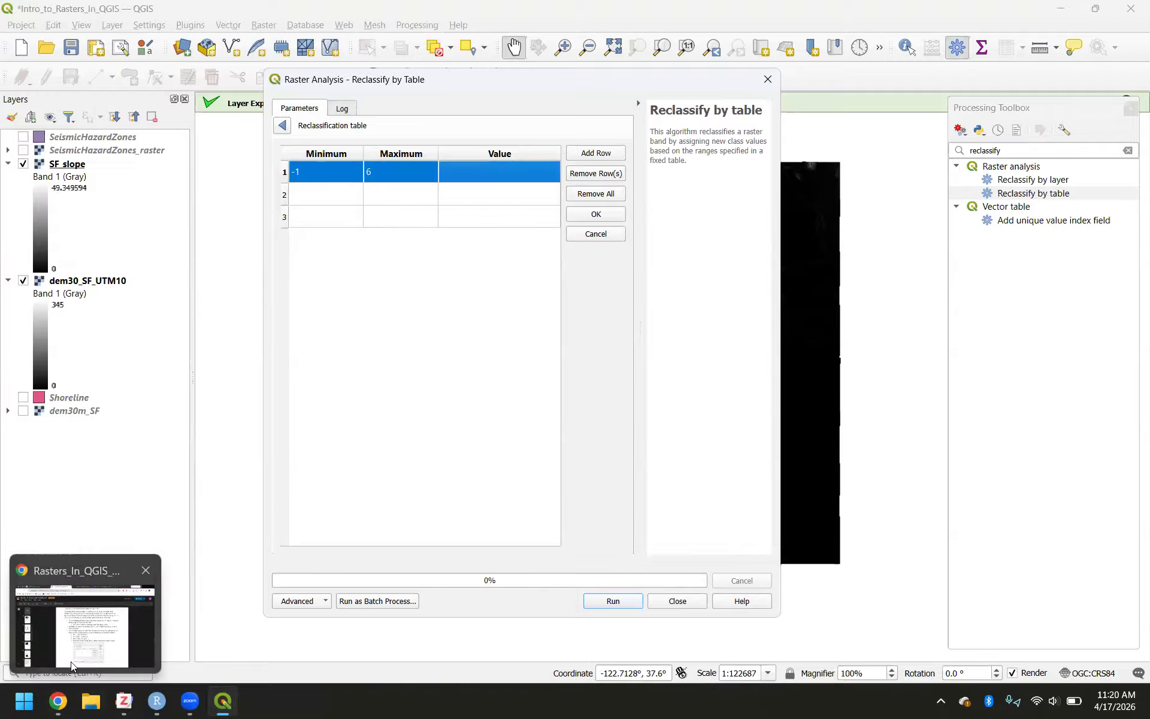
{"action": "left_click", "coordinate": [71, 661]}
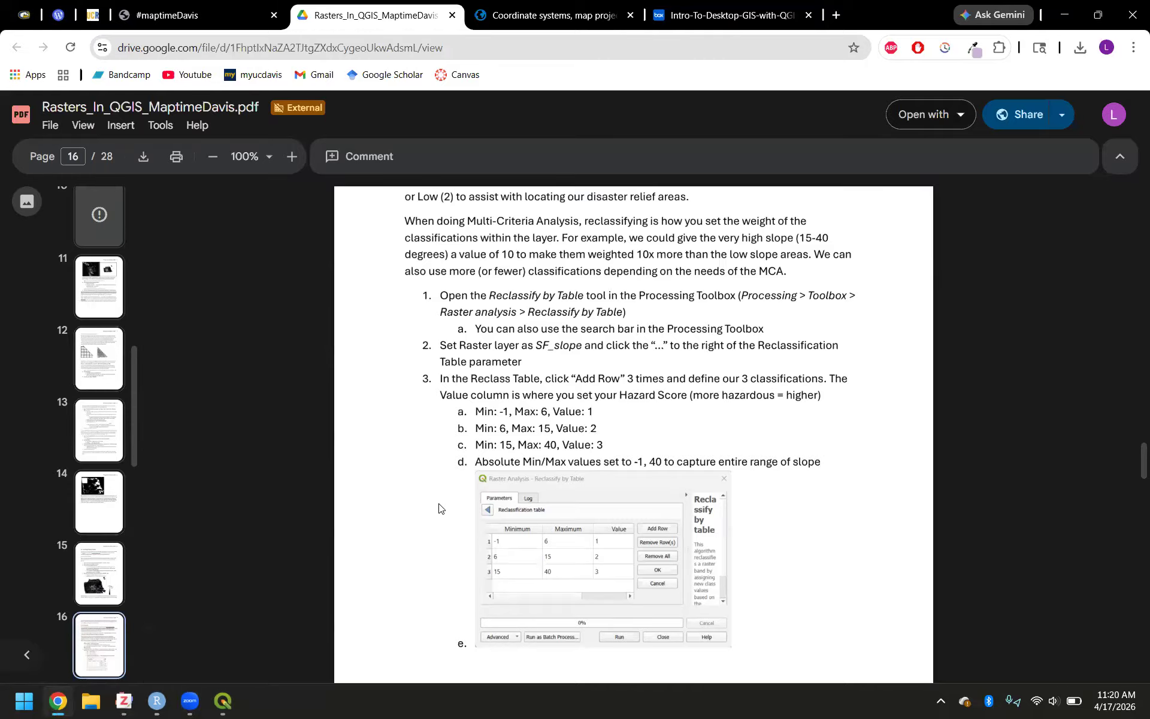
{"action": "scroll", "coordinate": [439, 508], "scroll_direction": "down", "scroll_amount": 3}
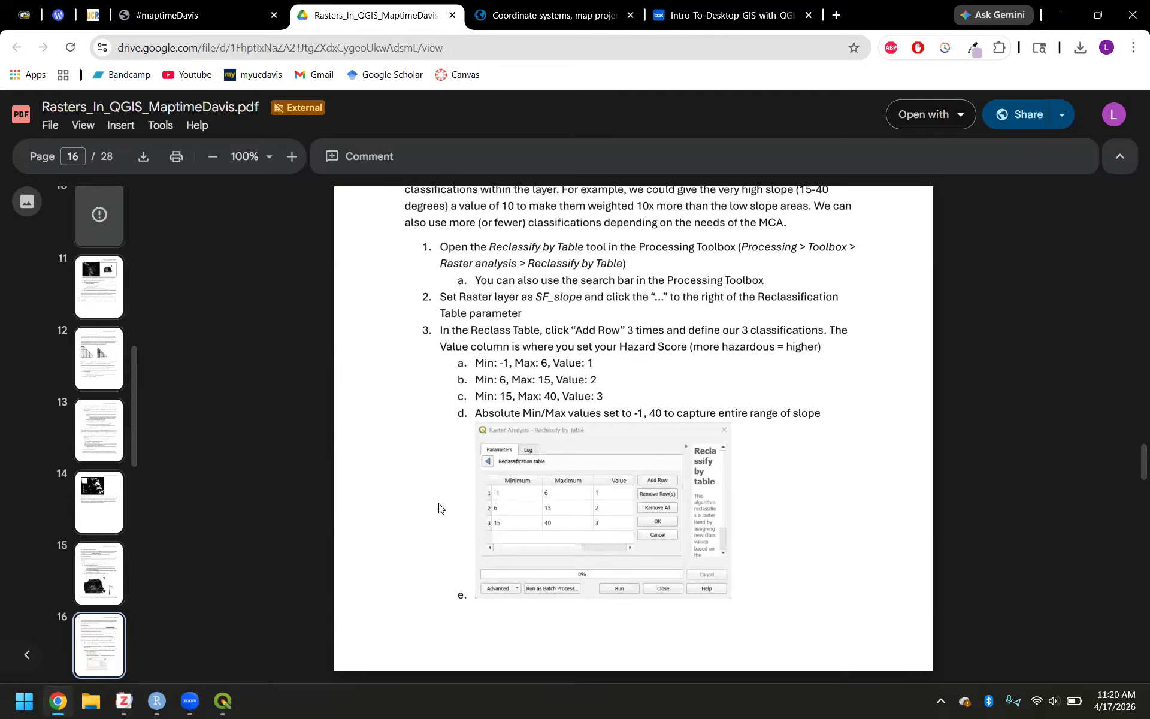
{"action": "scroll", "coordinate": [439, 507], "scroll_direction": "up", "scroll_amount": 1}
{"action": "mouse_move", "coordinate": [222, 699]}
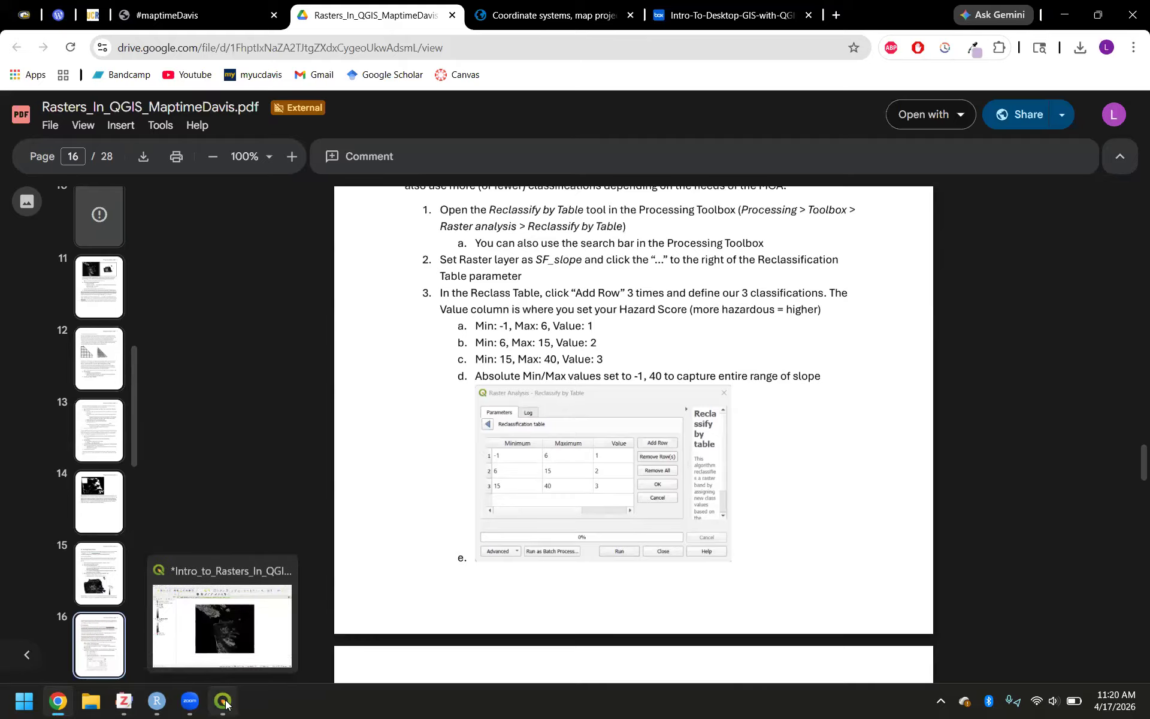
{"action": "left_click", "coordinate": [221, 613]}
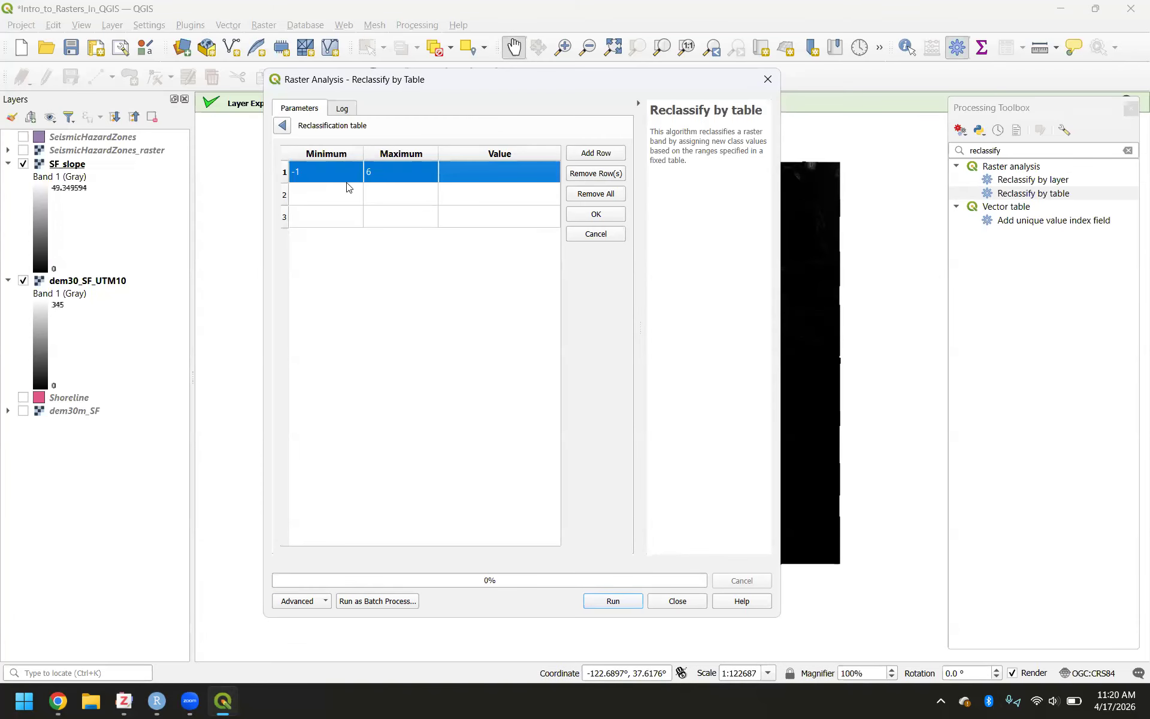
{"action": "double_click", "coordinate": [469, 176]}
{"action": "type", "text": "1"}
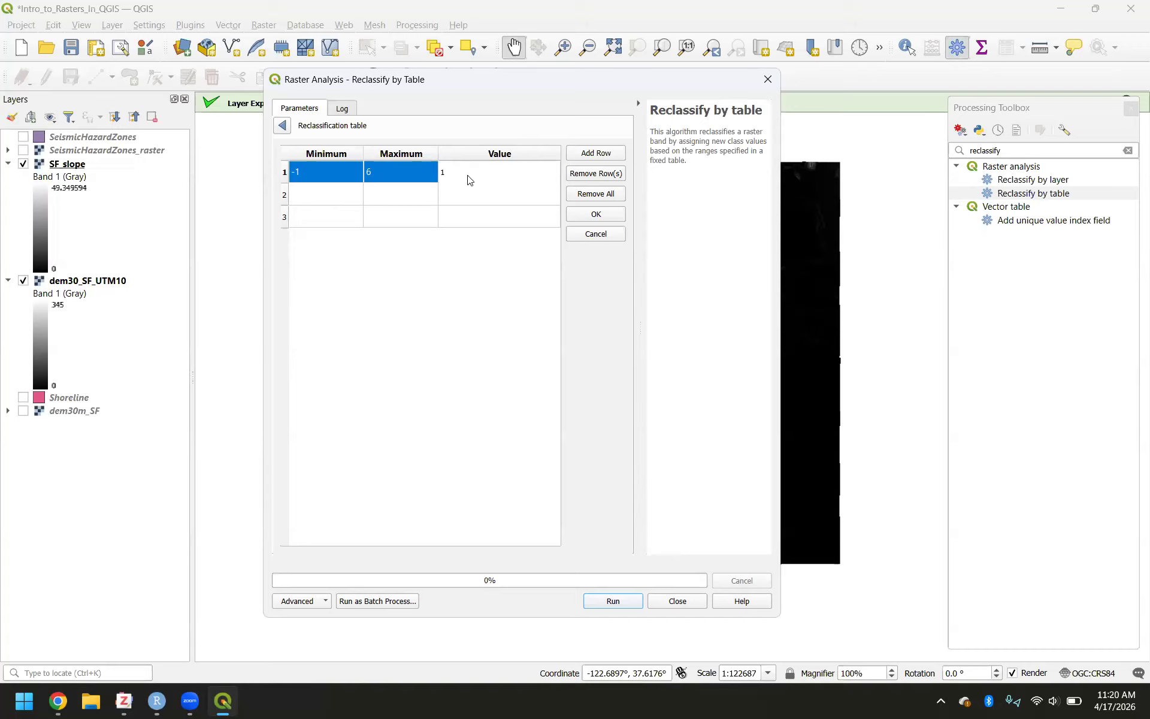
Step: Define the second class with minimum 6, maximum 15 and value 2, consulting the guide in Chrome for the numbers
{"action": "left_click", "coordinate": [336, 190]}
{"action": "type", "text": "6"}
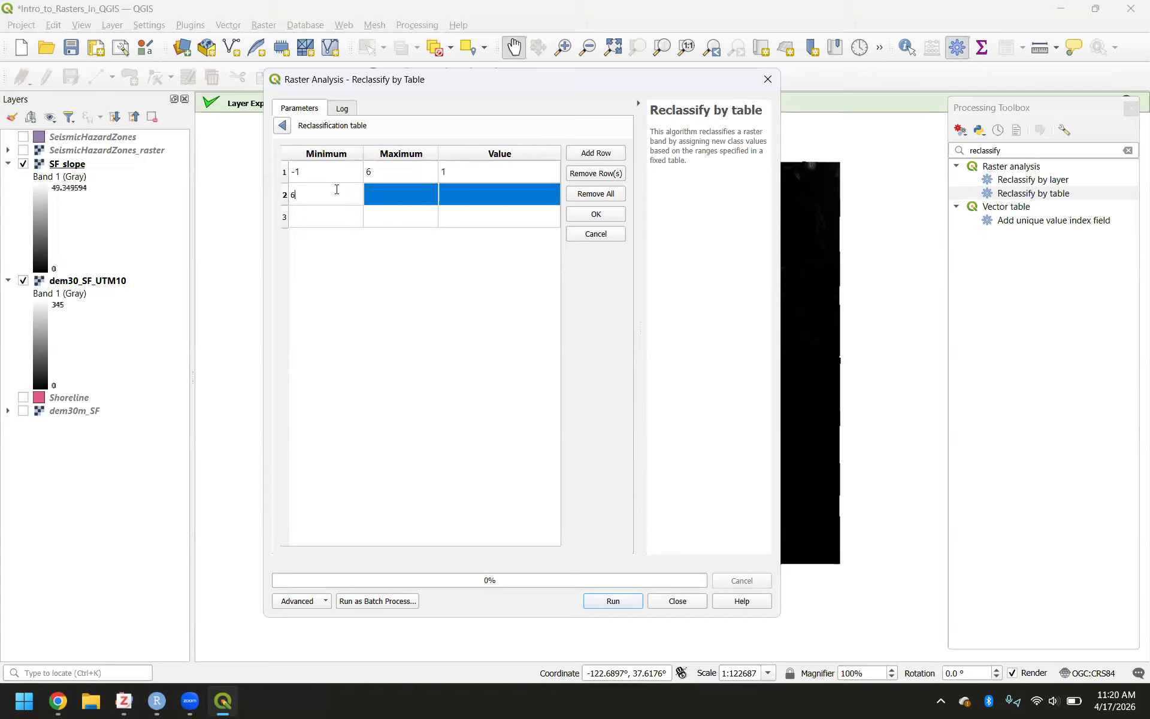
{"action": "mouse_move", "coordinate": [58, 701]}
{"action": "left_click", "coordinate": [75, 639]}
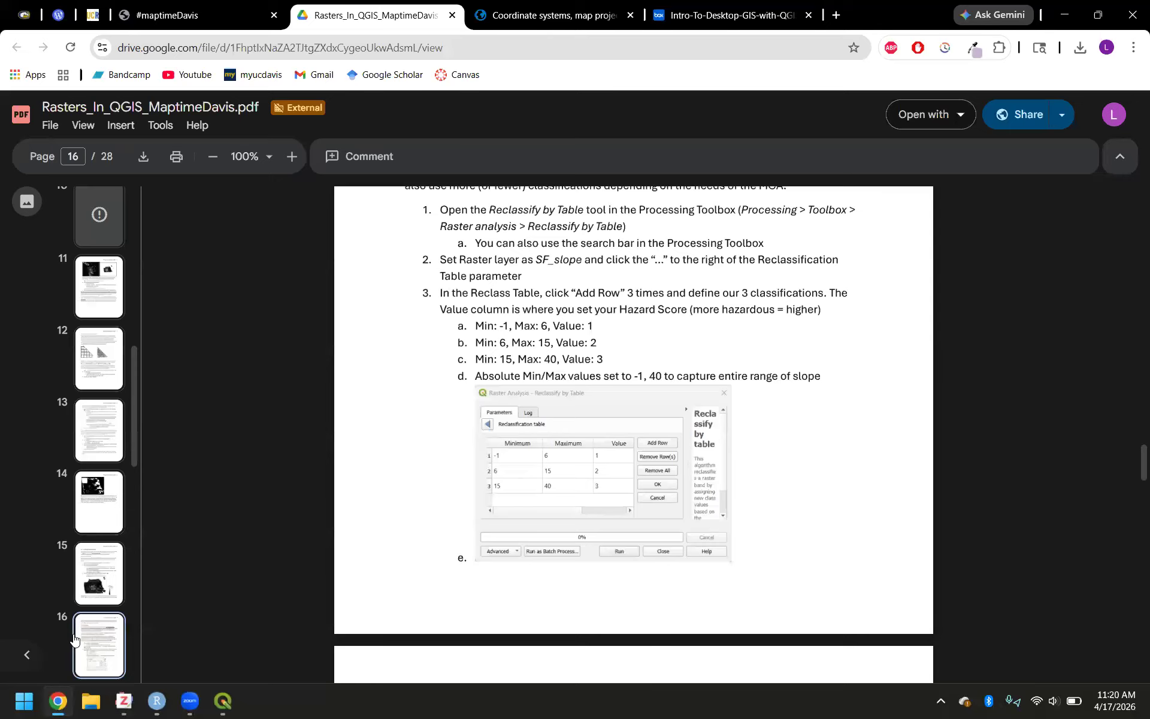
{"action": "left_click", "coordinate": [223, 700]}
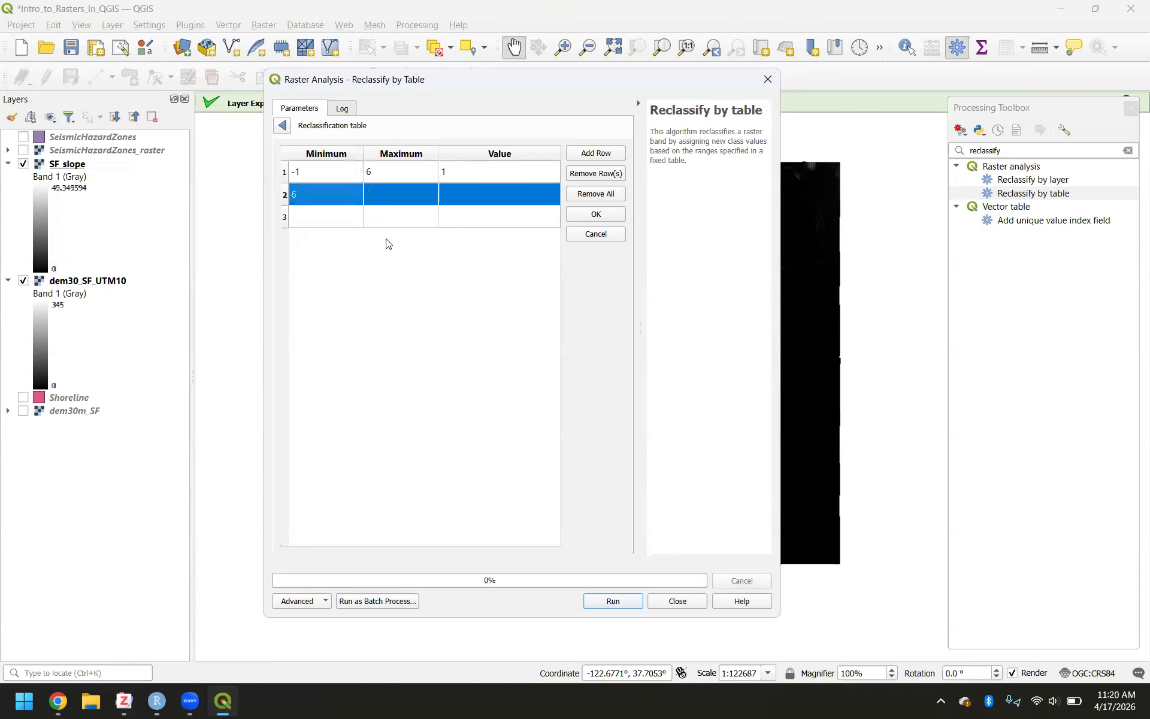
{"action": "left_click", "coordinate": [384, 200]}
{"action": "type", "text": "12"}
{"action": "key", "text": "BackSpace"}
{"action": "key", "text": "BackSpace"}
{"action": "type", "text": "15"}
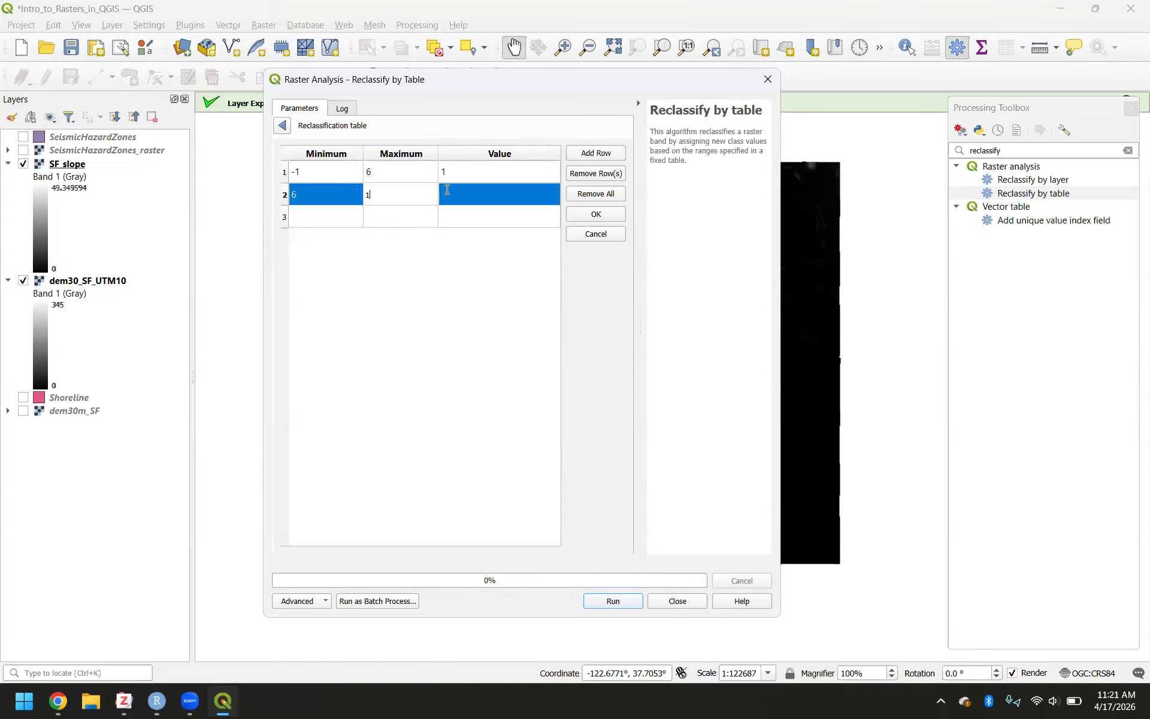
{"action": "left_click", "coordinate": [468, 196]}
{"action": "type", "text": "2"}
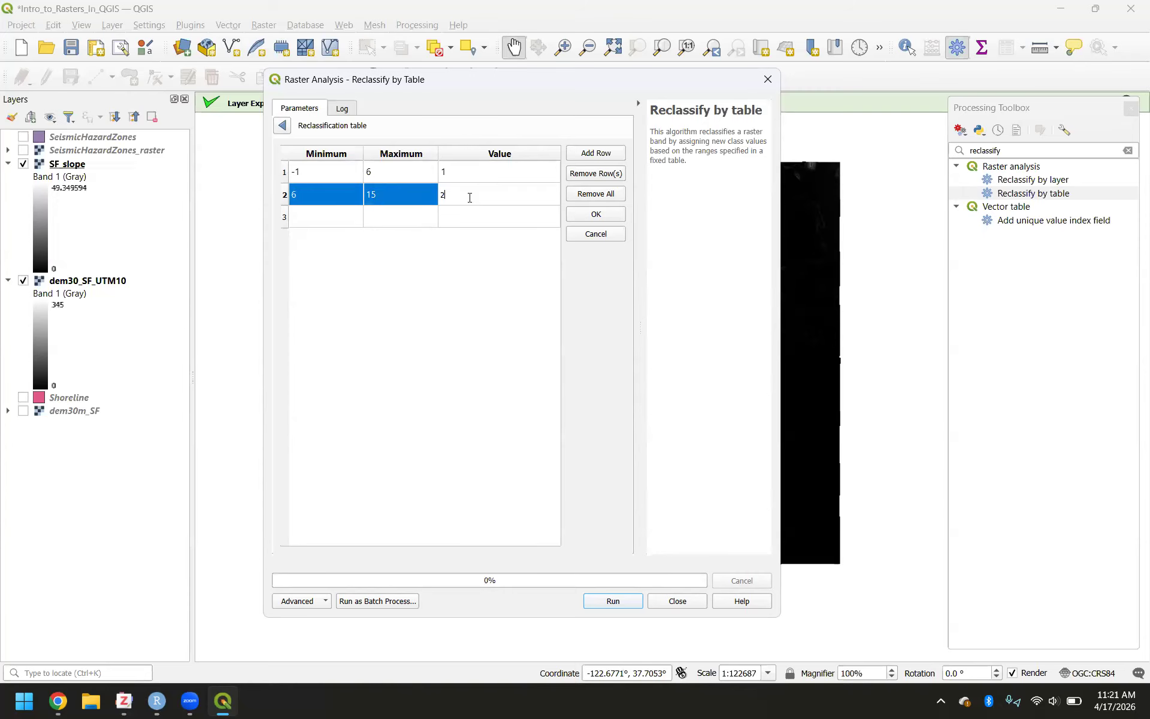
Step: Define the third class with minimum 15, maximum 50 and value 3 in the reclassification table
{"action": "left_click", "coordinate": [341, 218]}
{"action": "double_click", "coordinate": [341, 218]}
{"action": "type", "text": "15"}
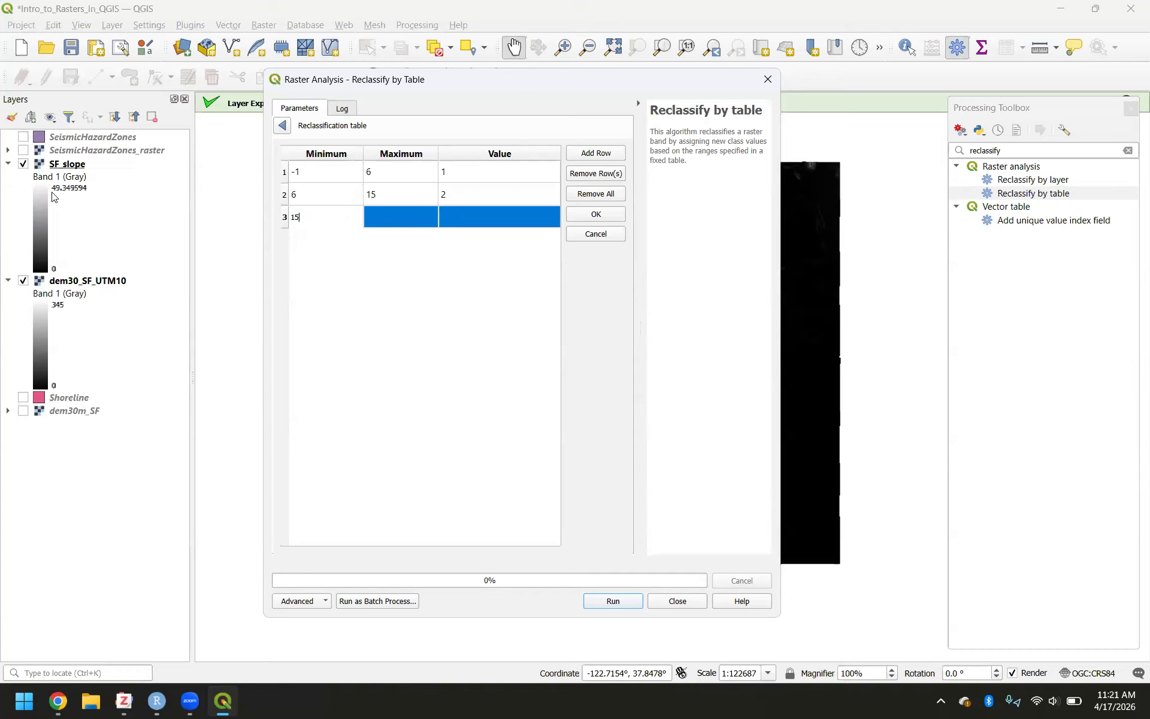
{"action": "double_click", "coordinate": [390, 223]}
{"action": "type", "text": "50"}
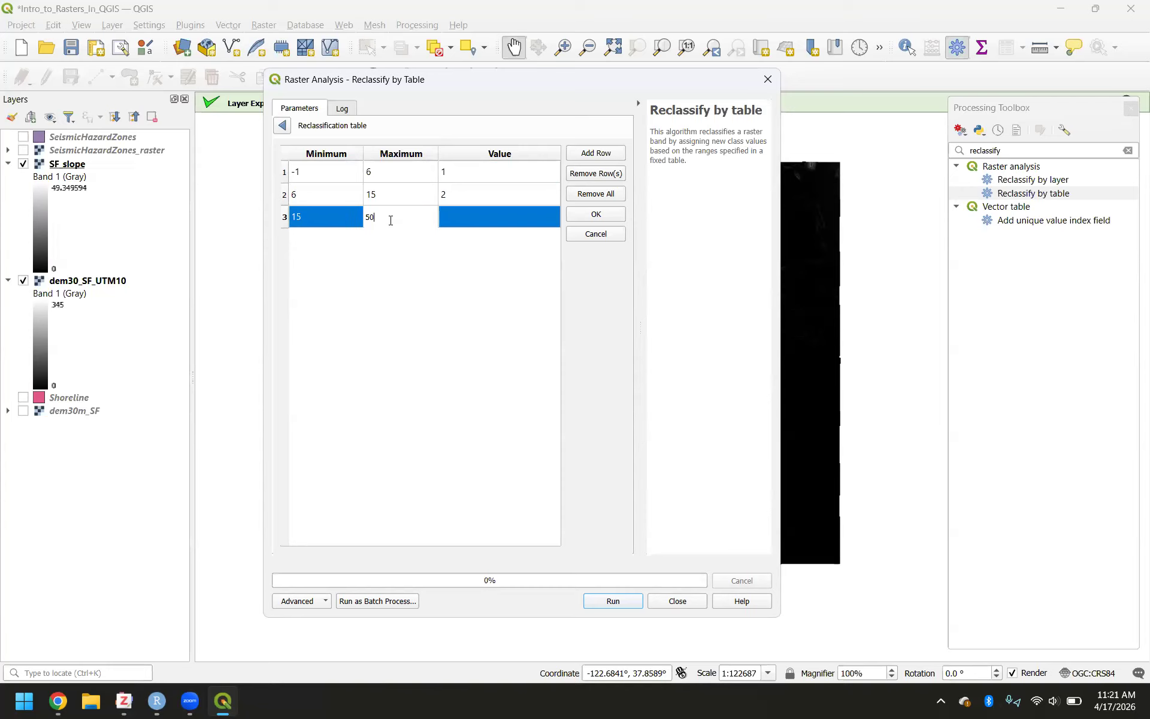
{"action": "left_click", "coordinate": [470, 225]}
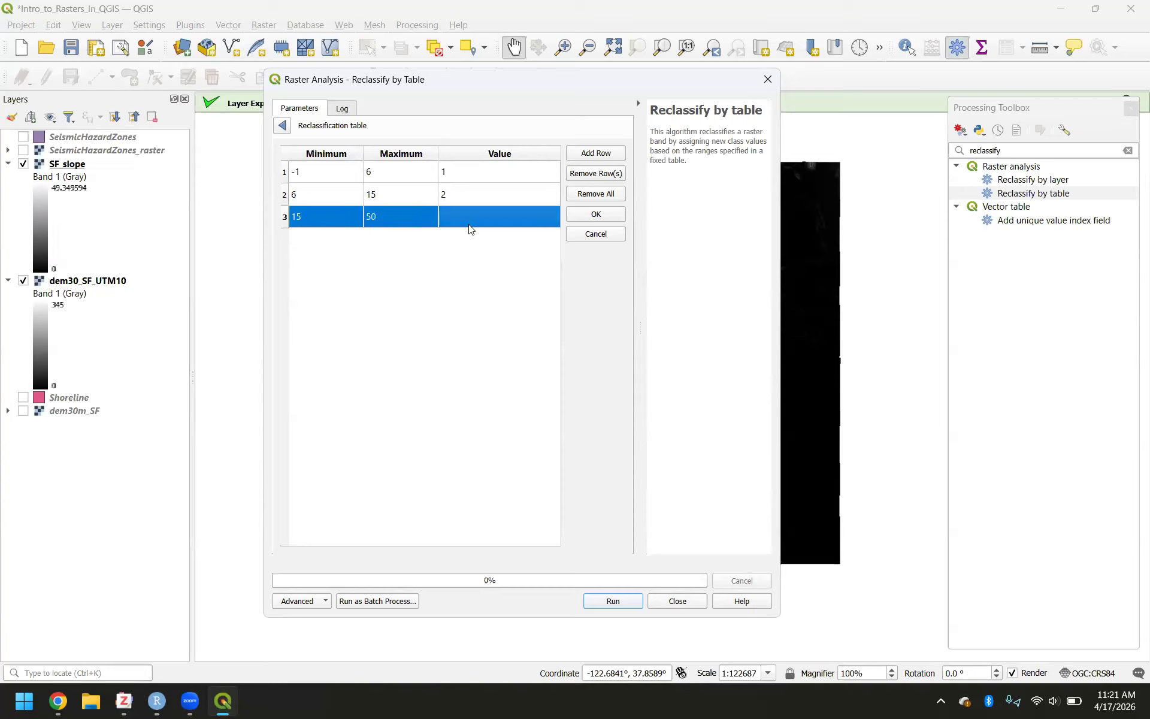
{"action": "double_click", "coordinate": [470, 225]}
{"action": "type", "text": "3"}
{"action": "left_click", "coordinate": [454, 374]}
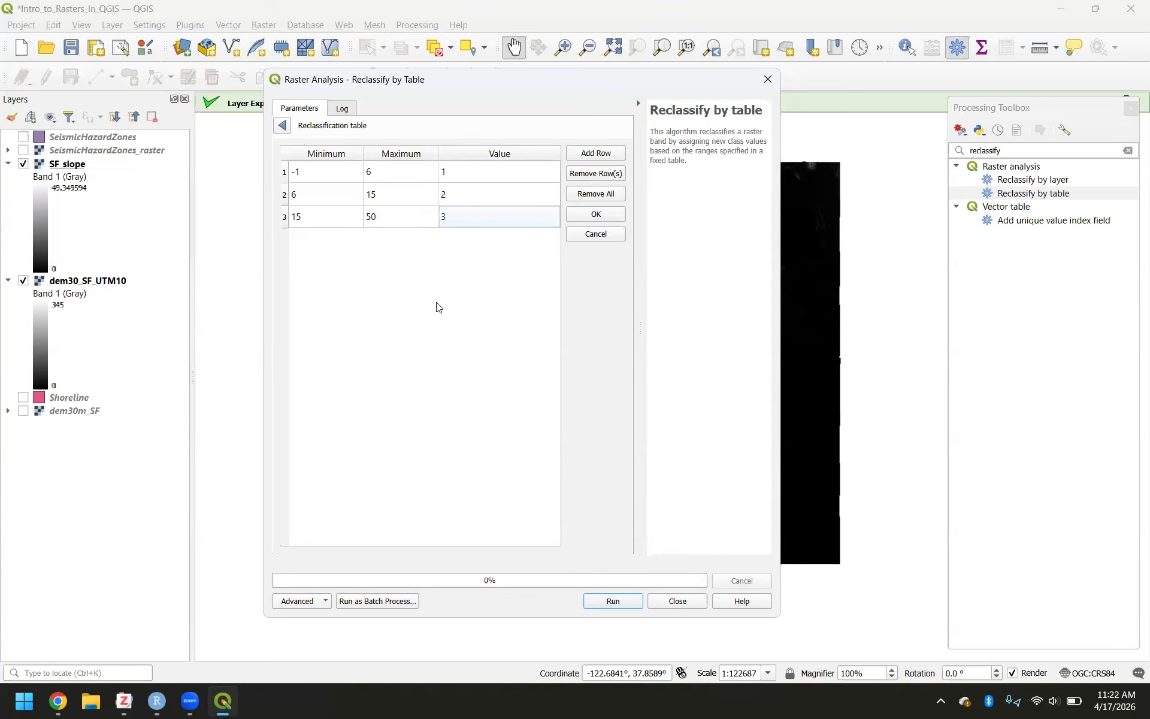
Step: Return from the reclassification table to the tool's main parameters and collapse the advanced parameters
{"action": "left_click", "coordinate": [281, 133]}
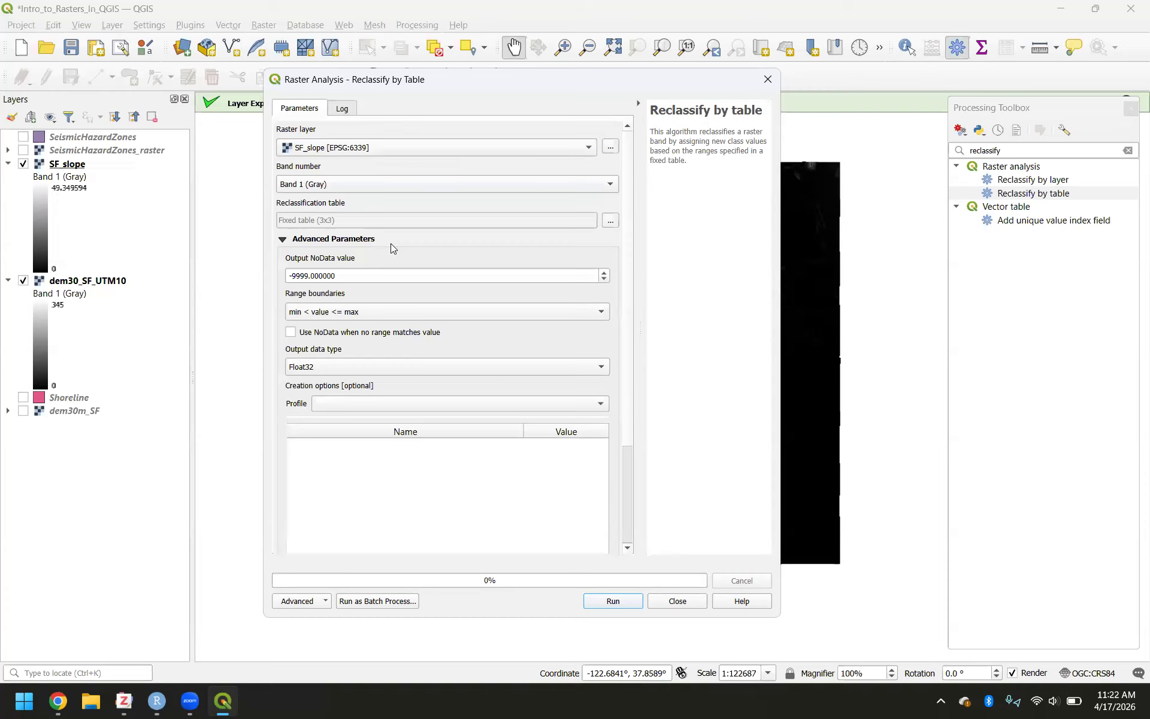
{"action": "left_click", "coordinate": [283, 240]}
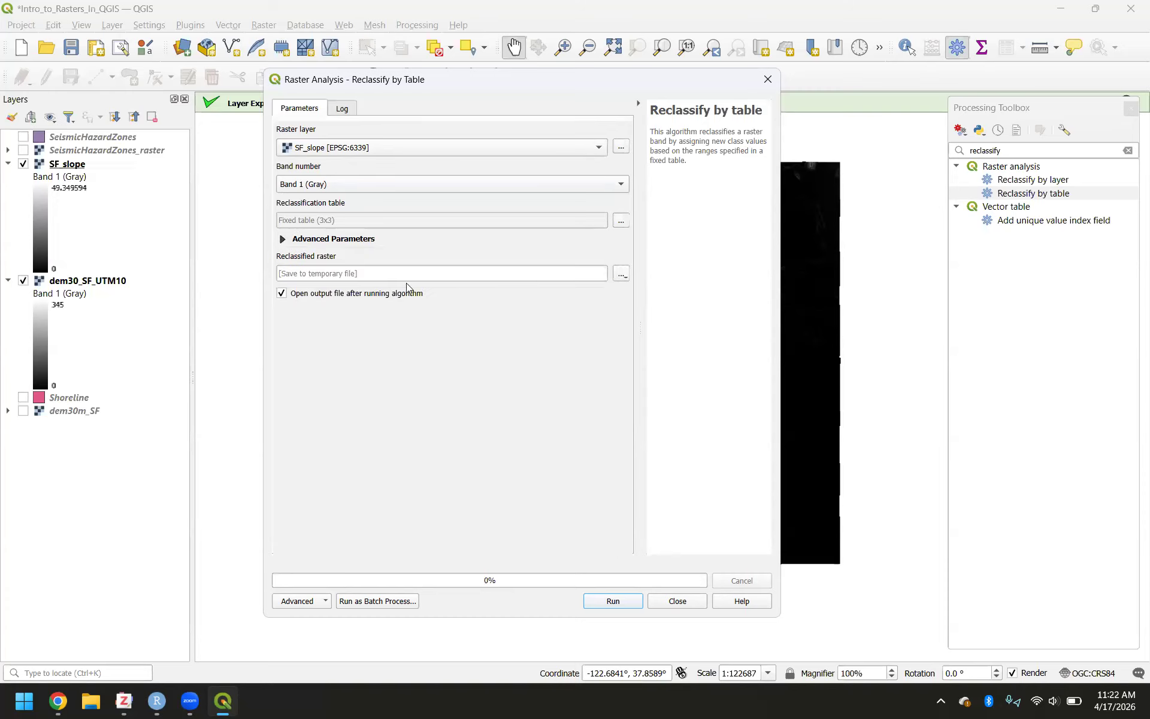
{"action": "mouse_move", "coordinate": [58, 704]}
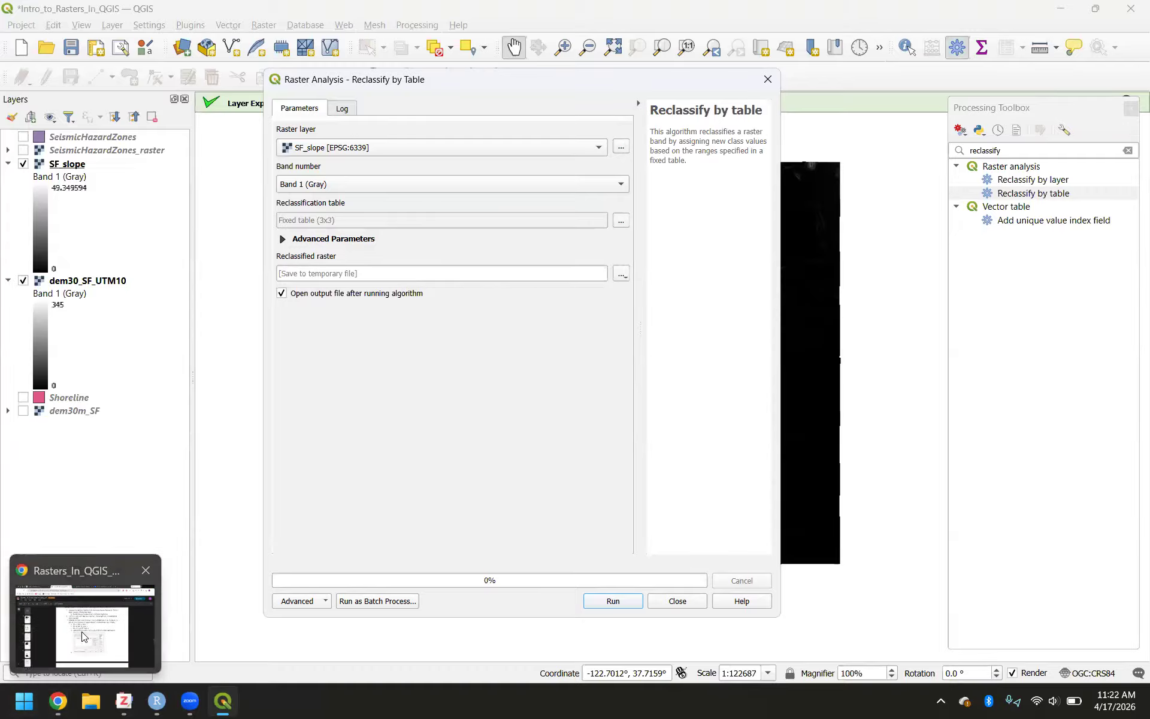
Step: Consult the guide in Chrome, set QGIS to save the reclassified raster as slope_reclass in Intro_to_Rasters_QGIS, and run the reclassification
{"action": "left_click", "coordinate": [82, 636]}
{"action": "scroll", "coordinate": [463, 529], "scroll_direction": "down", "scroll_amount": 10}
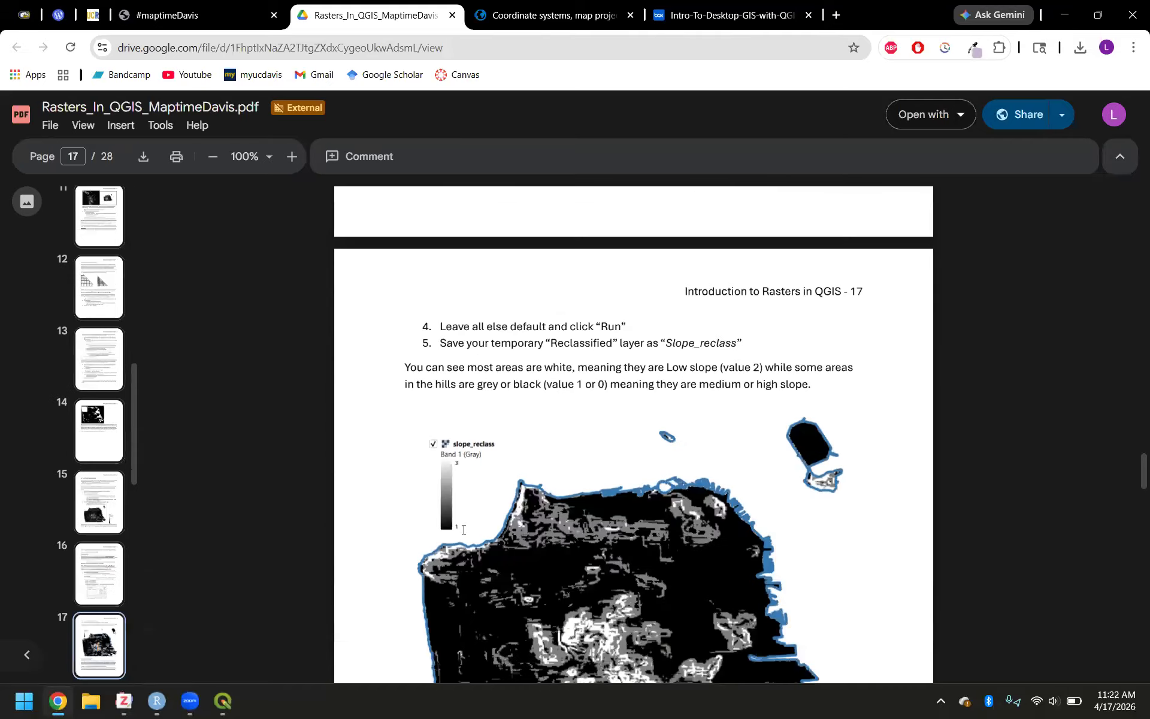
{"action": "scroll", "coordinate": [463, 530], "scroll_direction": "down", "scroll_amount": 3}
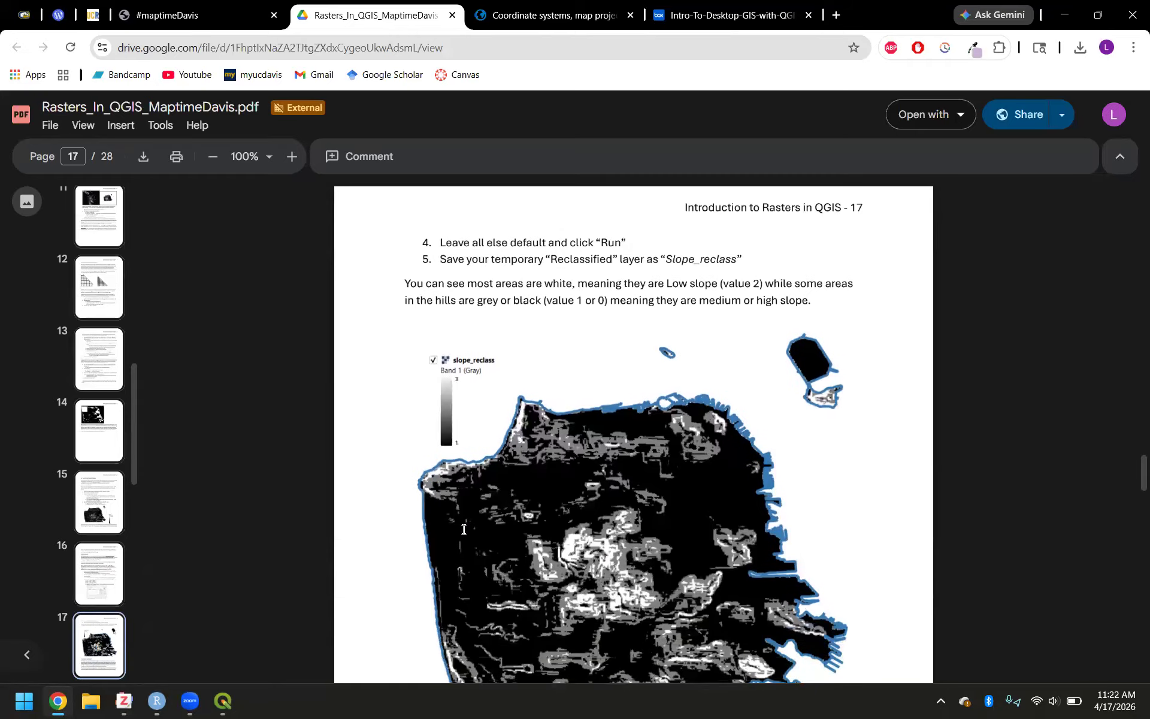
{"action": "left_click", "coordinate": [225, 701]}
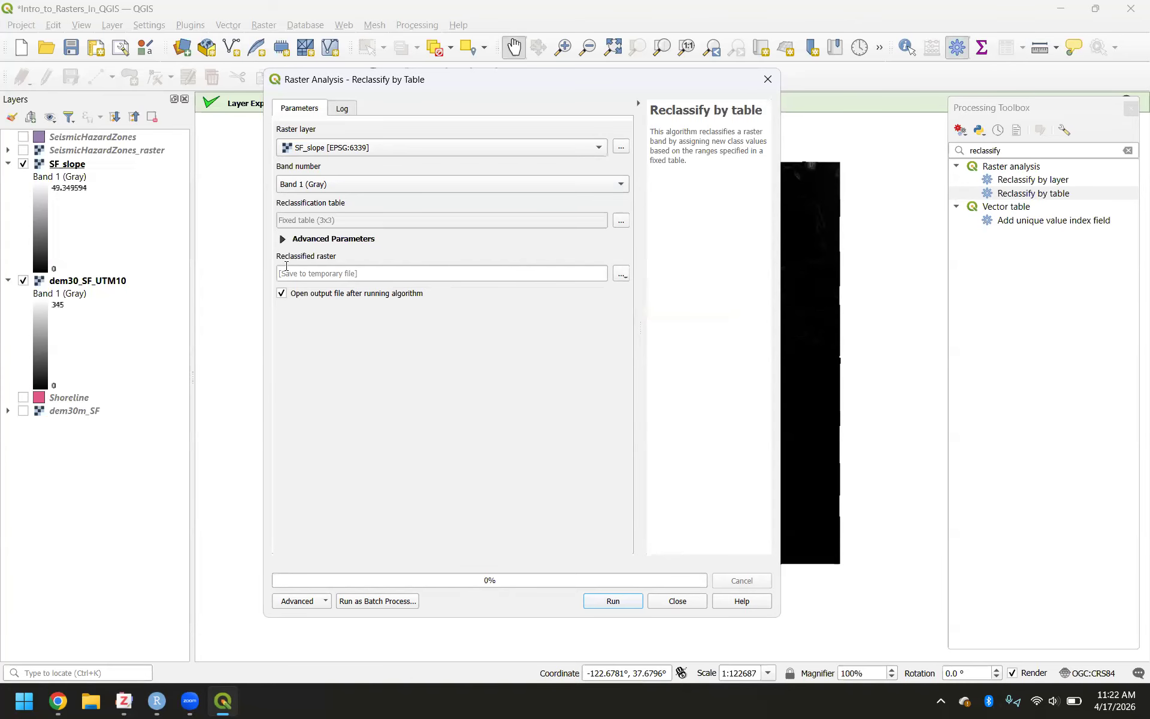
{"action": "left_click", "coordinate": [616, 276]}
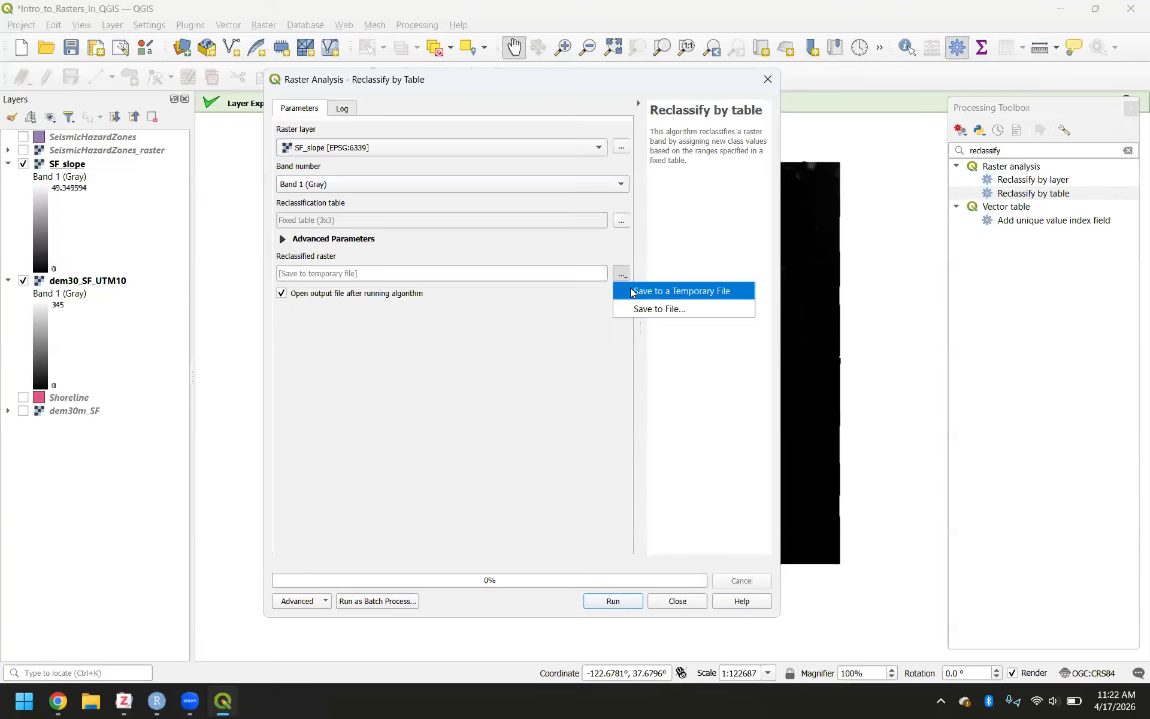
{"action": "left_click", "coordinate": [635, 307]}
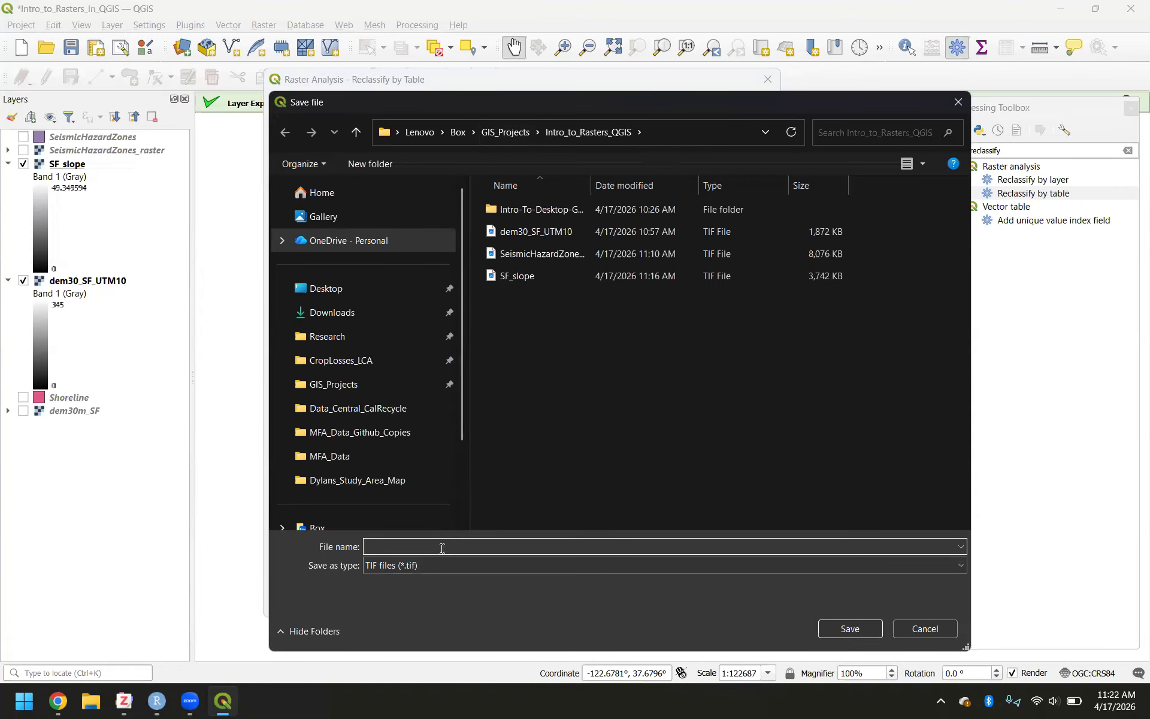
{"action": "type", "text": "slope_reclass"}
{"action": "left_click", "coordinate": [855, 627]}
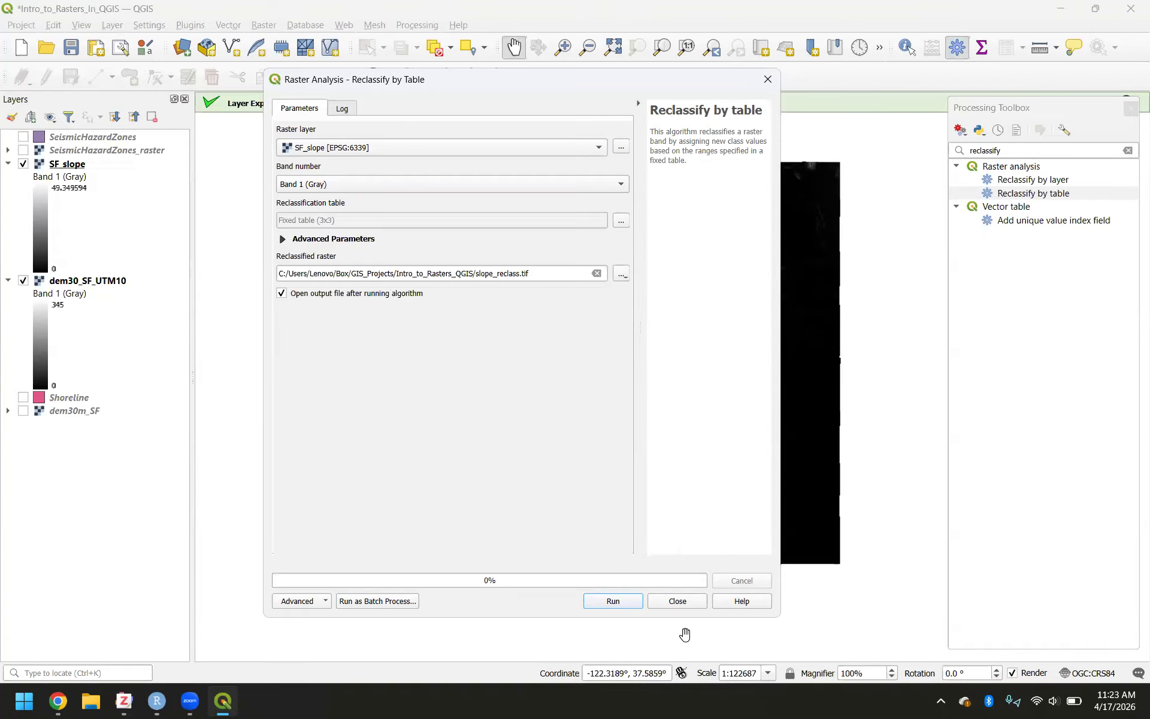
{"action": "left_click", "coordinate": [599, 600]}
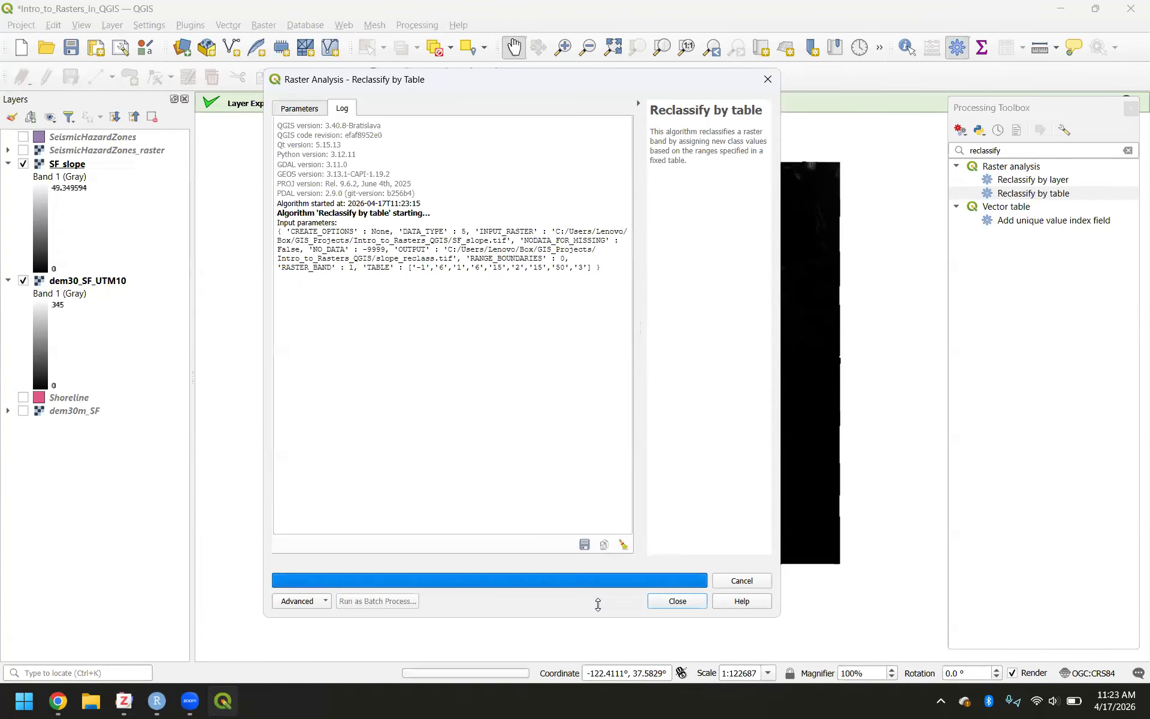
{"action": "left_click", "coordinate": [675, 601]}
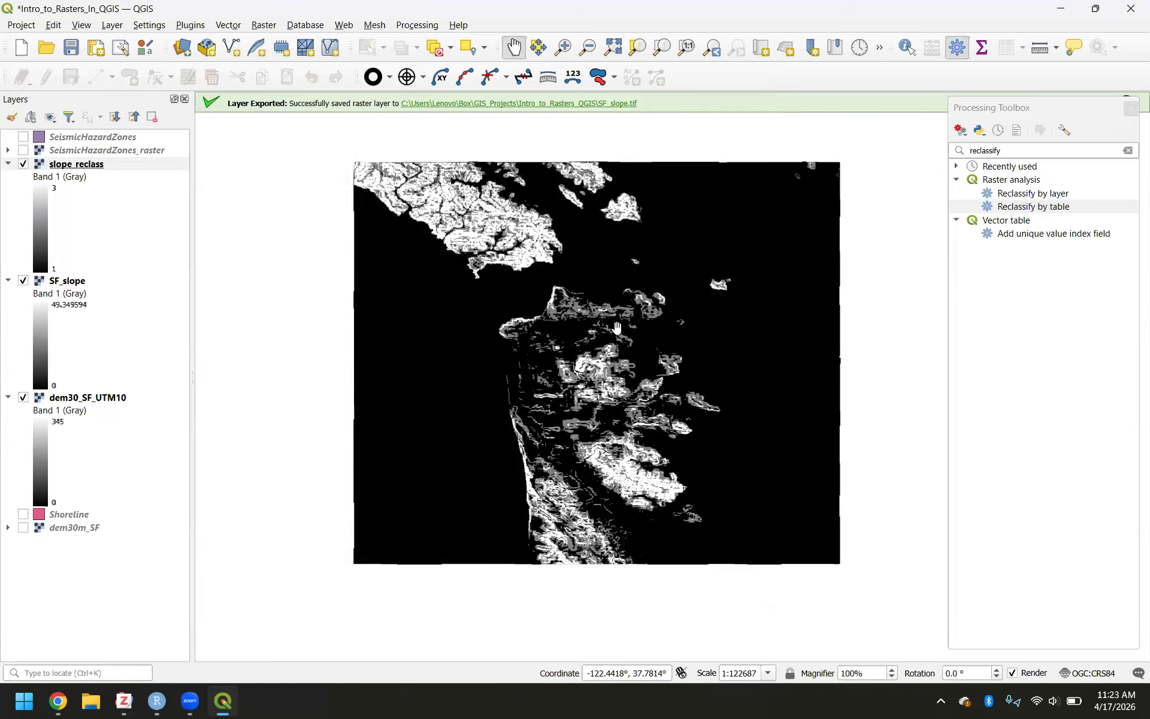
Step: Hide the SF_slope and dem30_SF_UTM10 layers so only slope_reclass is displayed on the map
{"action": "scroll", "coordinate": [579, 363], "scroll_direction": "up", "scroll_amount": 1}
{"action": "scroll", "coordinate": [579, 362], "scroll_direction": "up", "scroll_amount": 3}
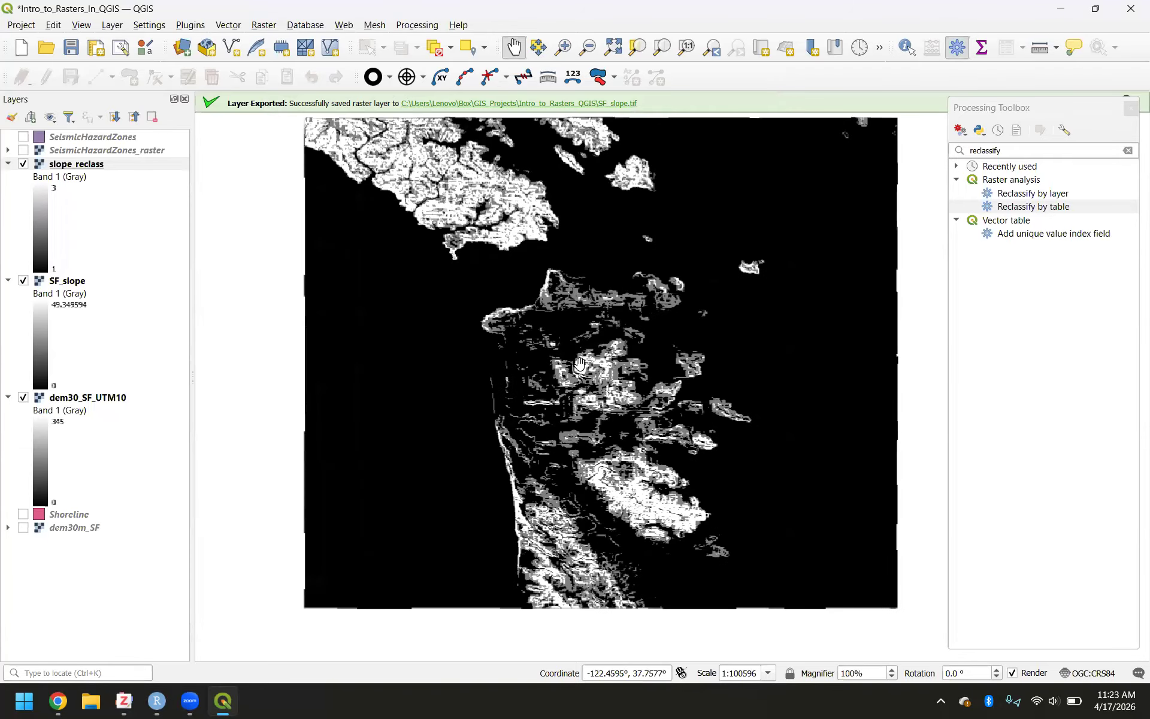
{"action": "left_click", "coordinate": [21, 282]}
{"action": "left_click", "coordinate": [22, 281]}
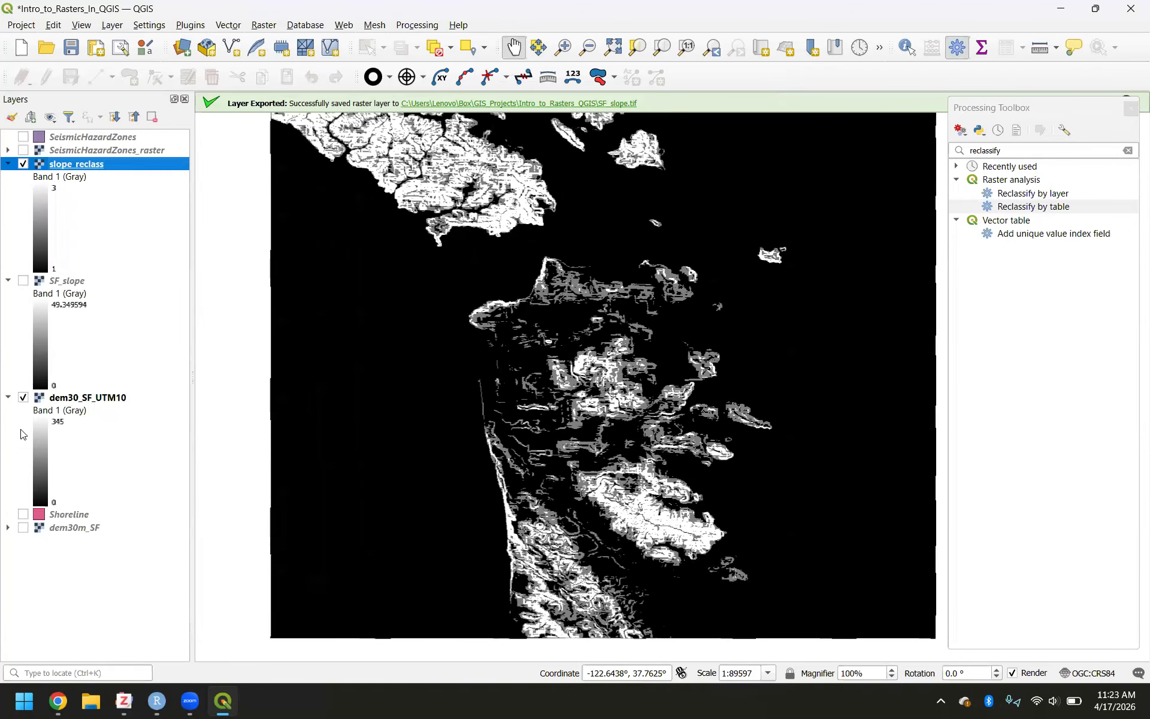
{"action": "left_click", "coordinate": [23, 397]}
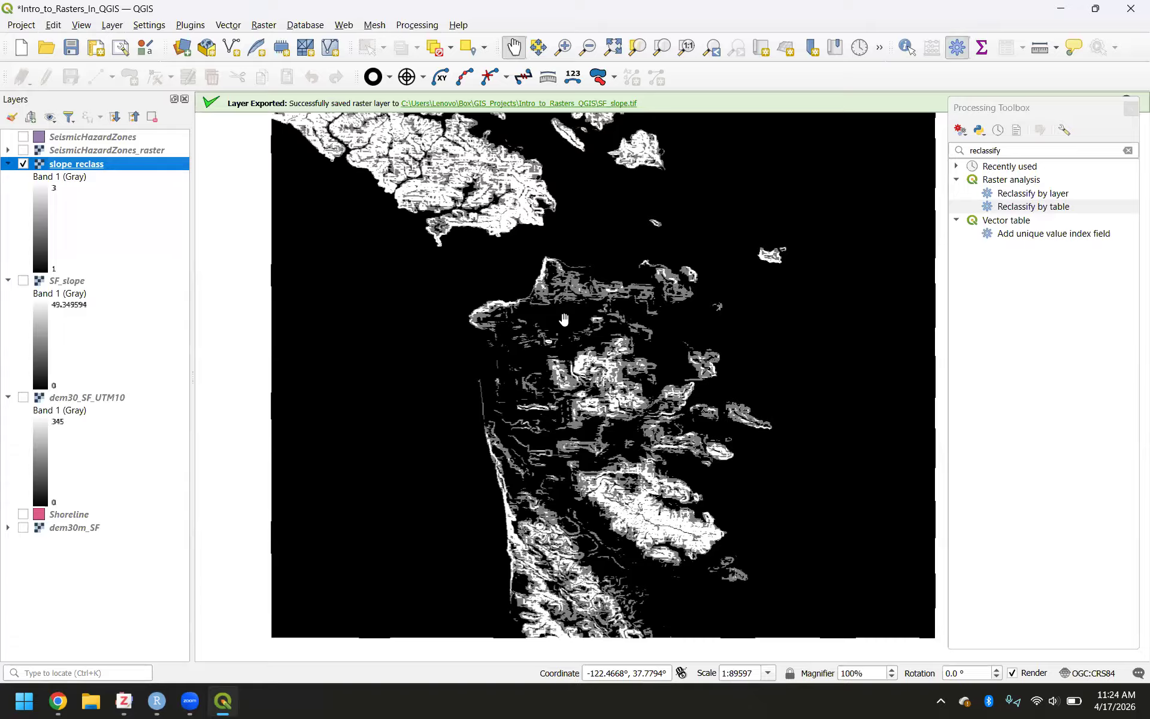
Step: Compare the slope_reclass map in QGIS with the reclassified slope figure on page 17 of the Chrome guide
{"action": "left_click", "coordinate": [57, 701]}
{"action": "scroll", "coordinate": [385, 472], "scroll_direction": "down", "scroll_amount": 2}
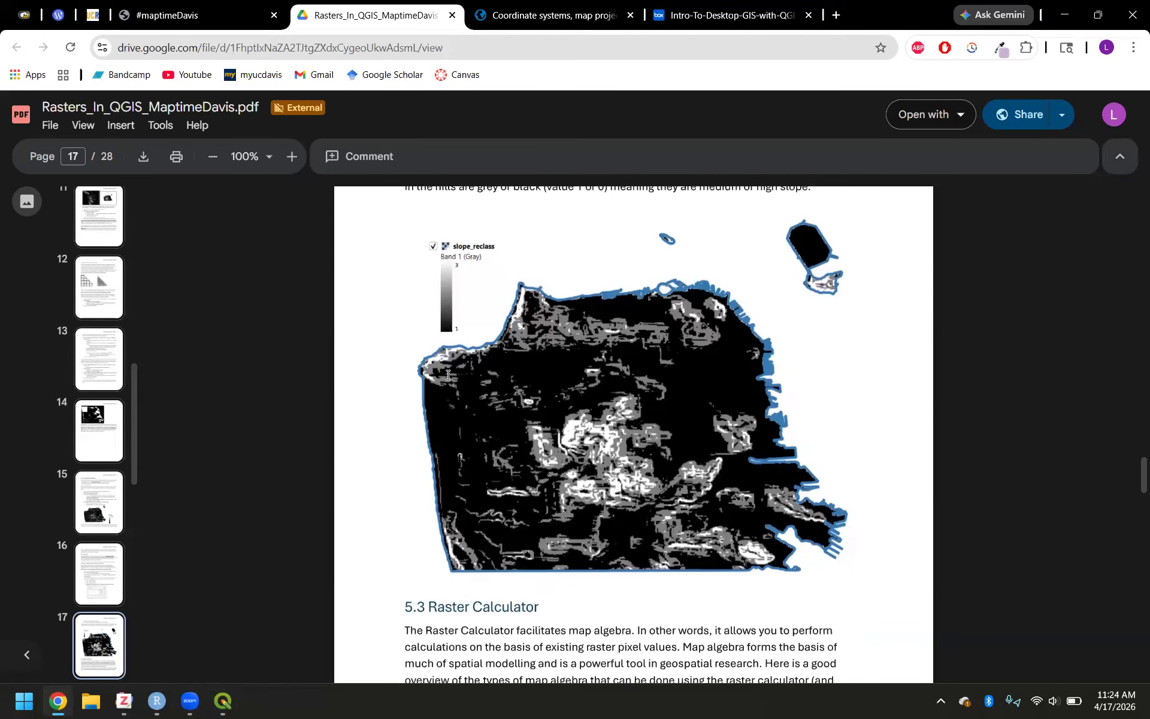
{"action": "scroll", "coordinate": [447, 374], "scroll_direction": "down", "scroll_amount": 15}
{"action": "scroll", "coordinate": [447, 375], "scroll_direction": "up", "scroll_amount": 9}
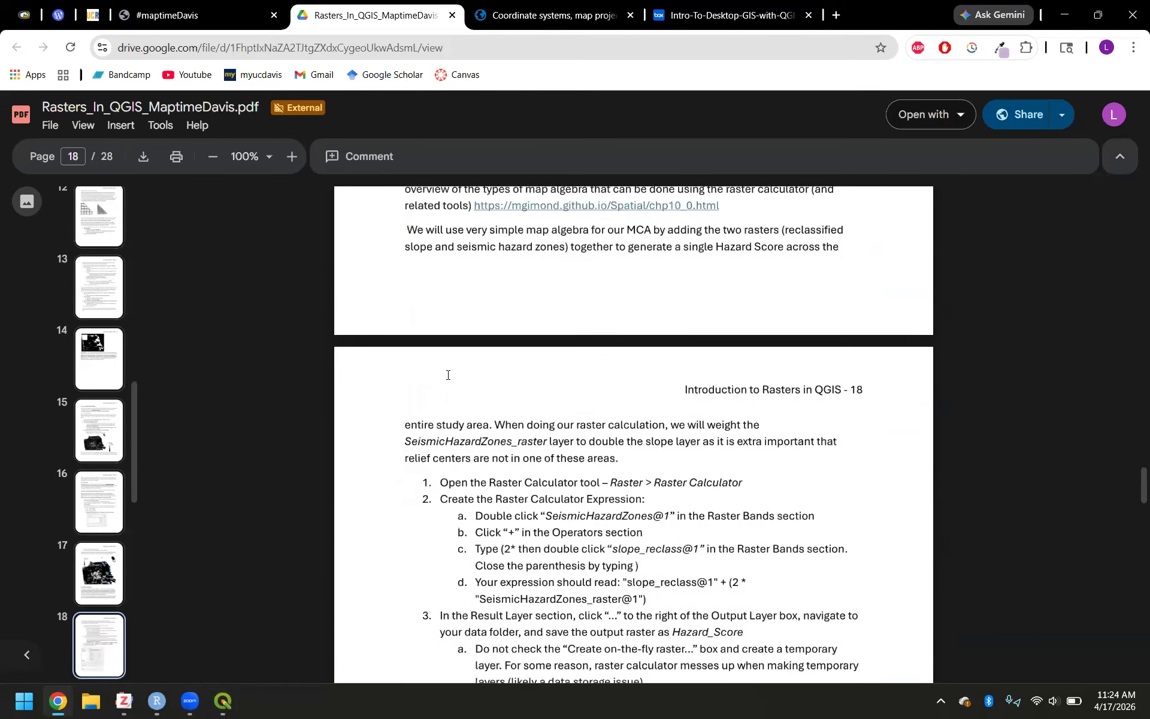
{"action": "scroll", "coordinate": [447, 375], "scroll_direction": "up", "scroll_amount": 7}
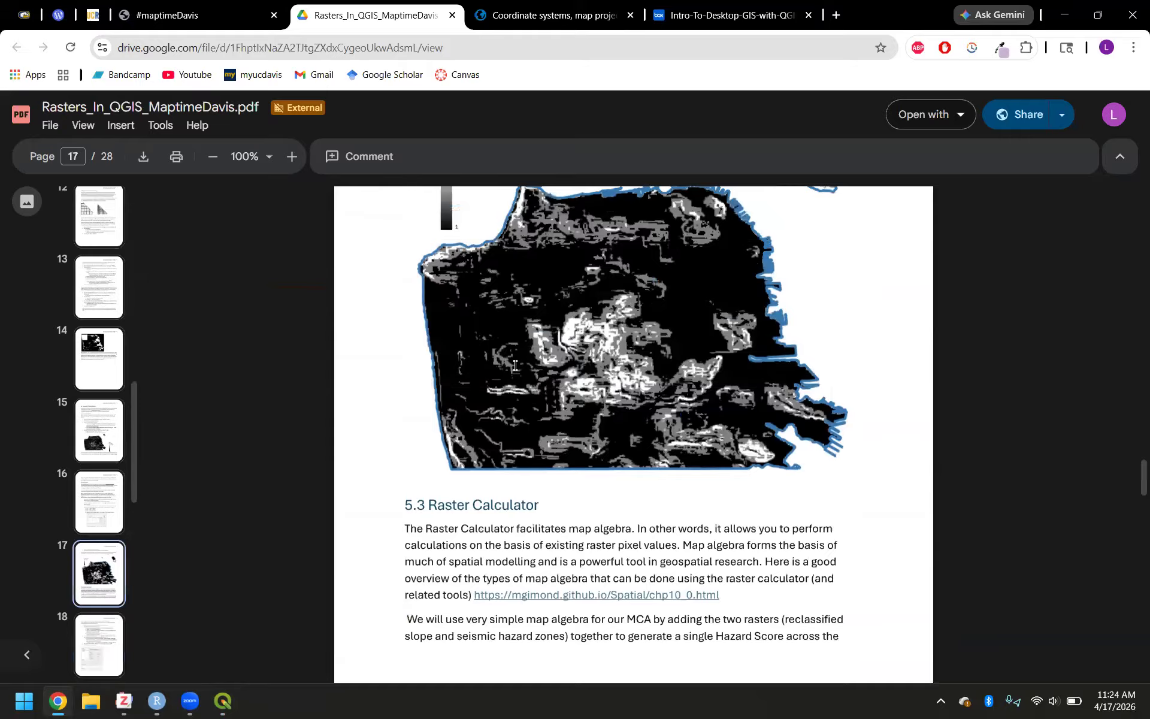
{"action": "scroll", "coordinate": [515, 364], "scroll_direction": "up", "scroll_amount": 2}
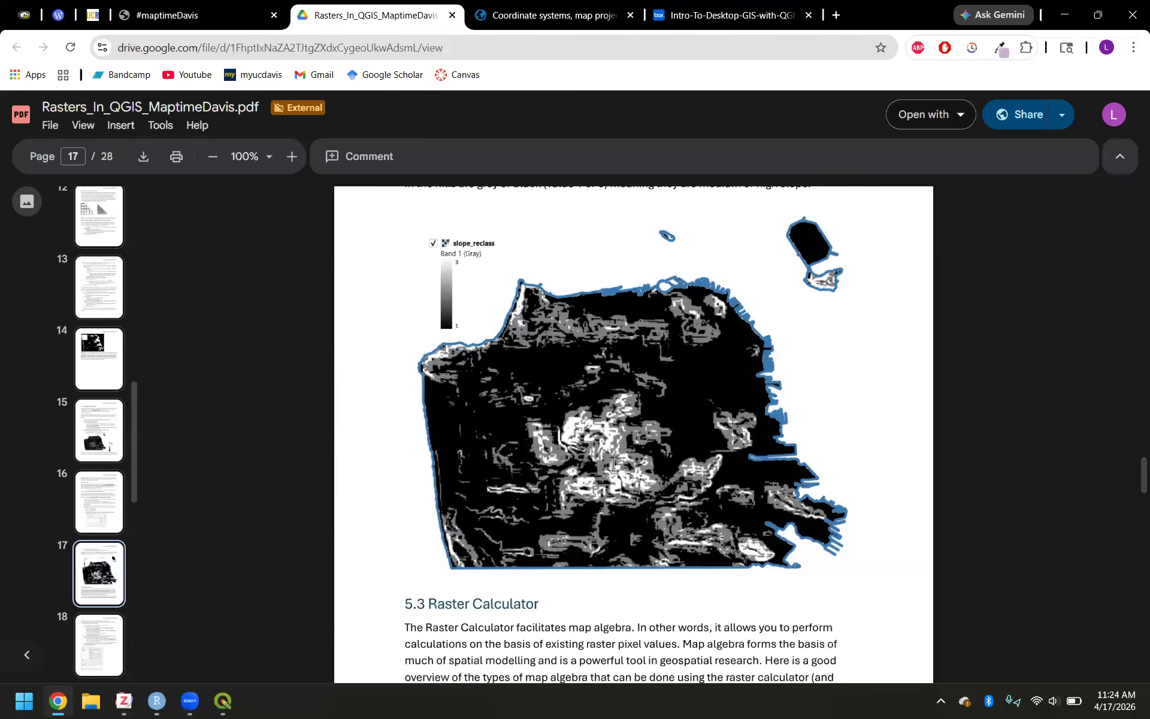
{"action": "mouse_move", "coordinate": [230, 704]}
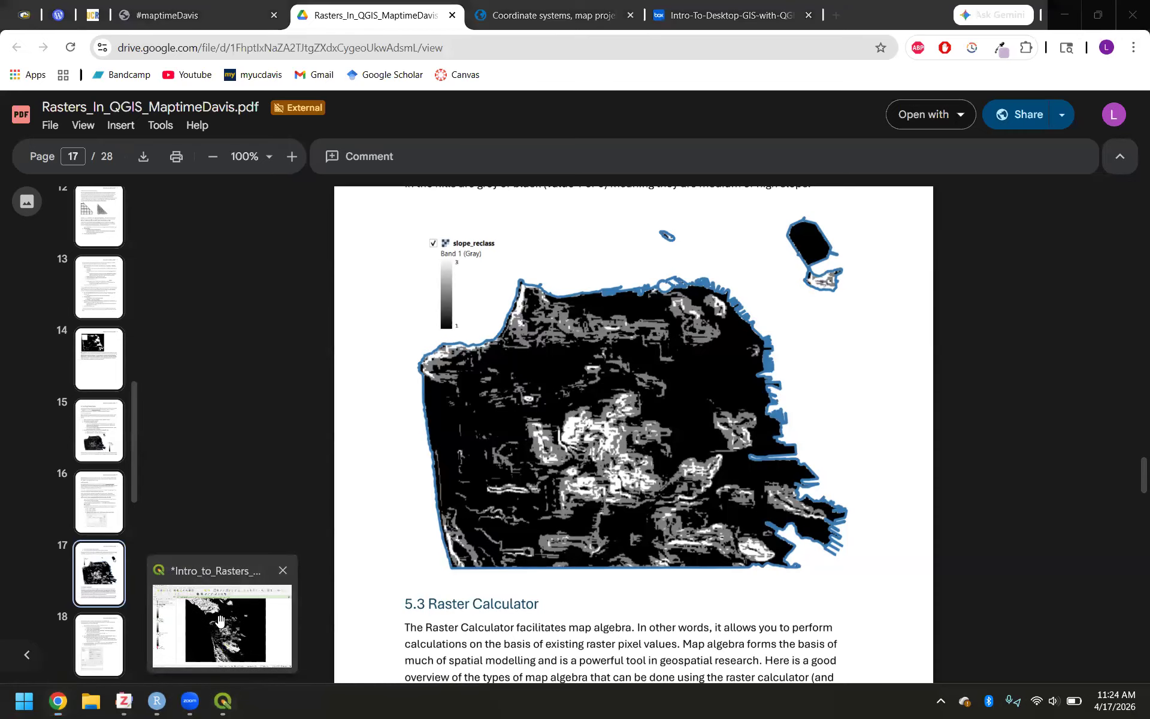
{"action": "left_click", "coordinate": [220, 621]}
{"action": "scroll", "coordinate": [557, 353], "scroll_direction": "up", "scroll_amount": 3}
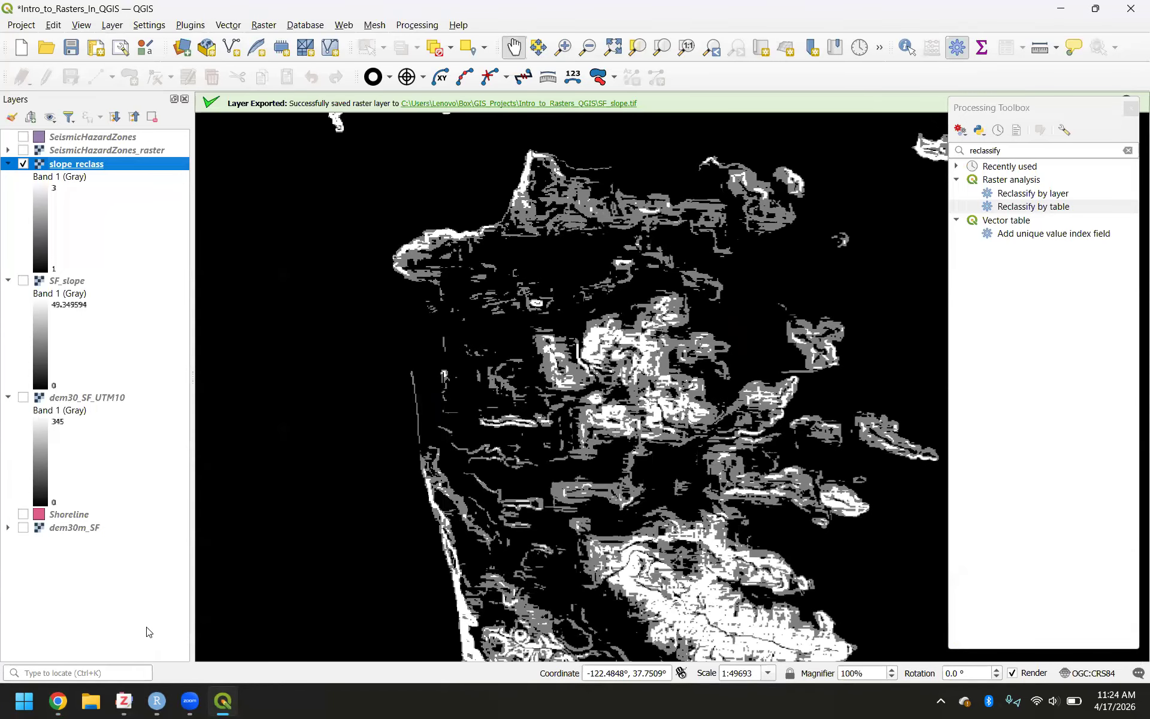
Step: Switch to the guide in Chrome and read section 5.3 on the Raster Calculator, including the expression and output instructions
{"action": "left_click", "coordinate": [57, 701]}
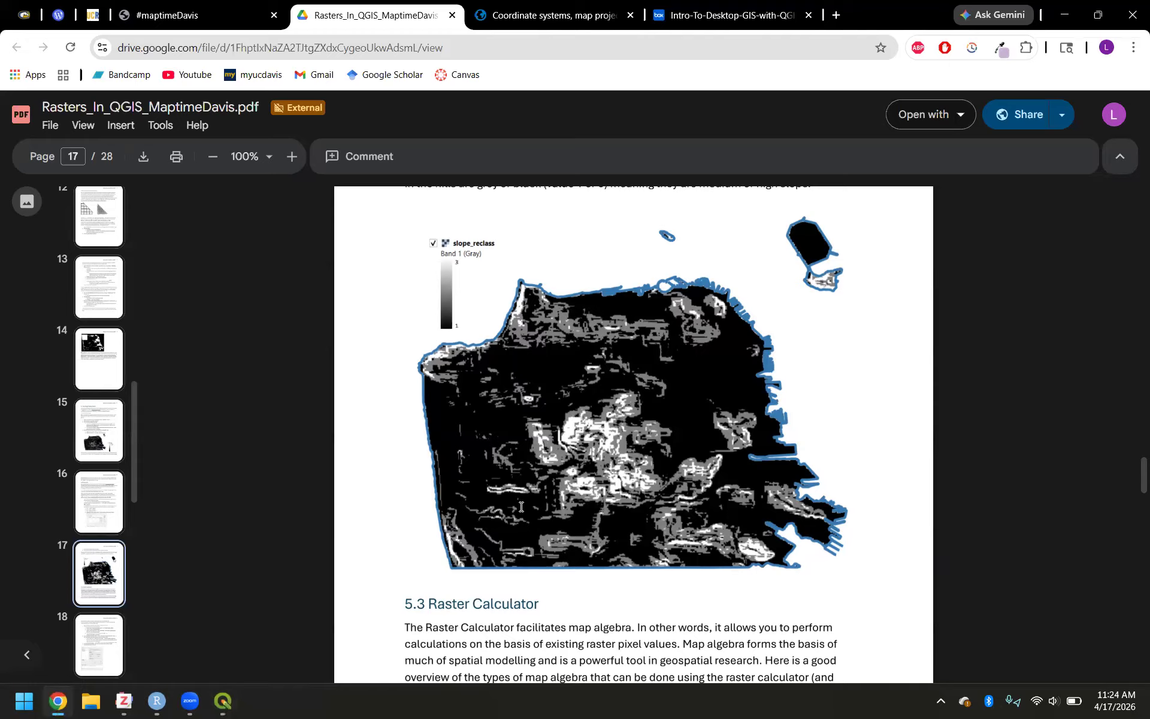
{"action": "scroll", "coordinate": [521, 506], "scroll_direction": "down", "scroll_amount": 5}
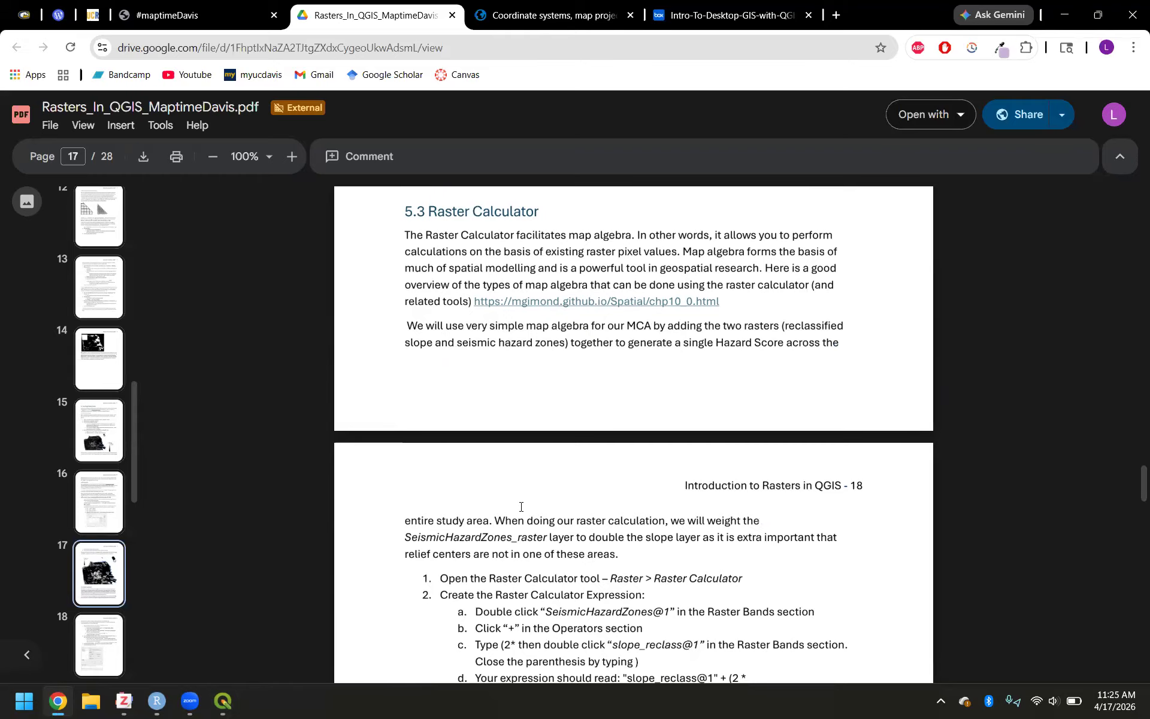
{"action": "scroll", "coordinate": [520, 507], "scroll_direction": "down", "scroll_amount": 1}
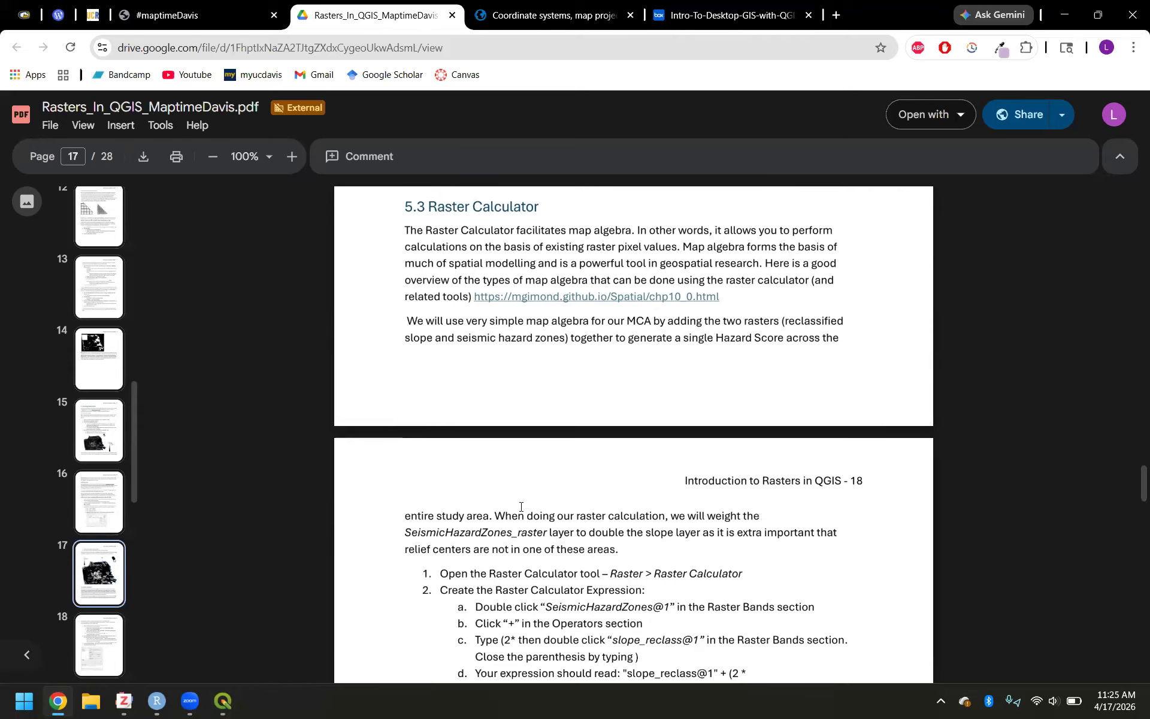
{"action": "scroll", "coordinate": [521, 506], "scroll_direction": "down", "scroll_amount": 1}
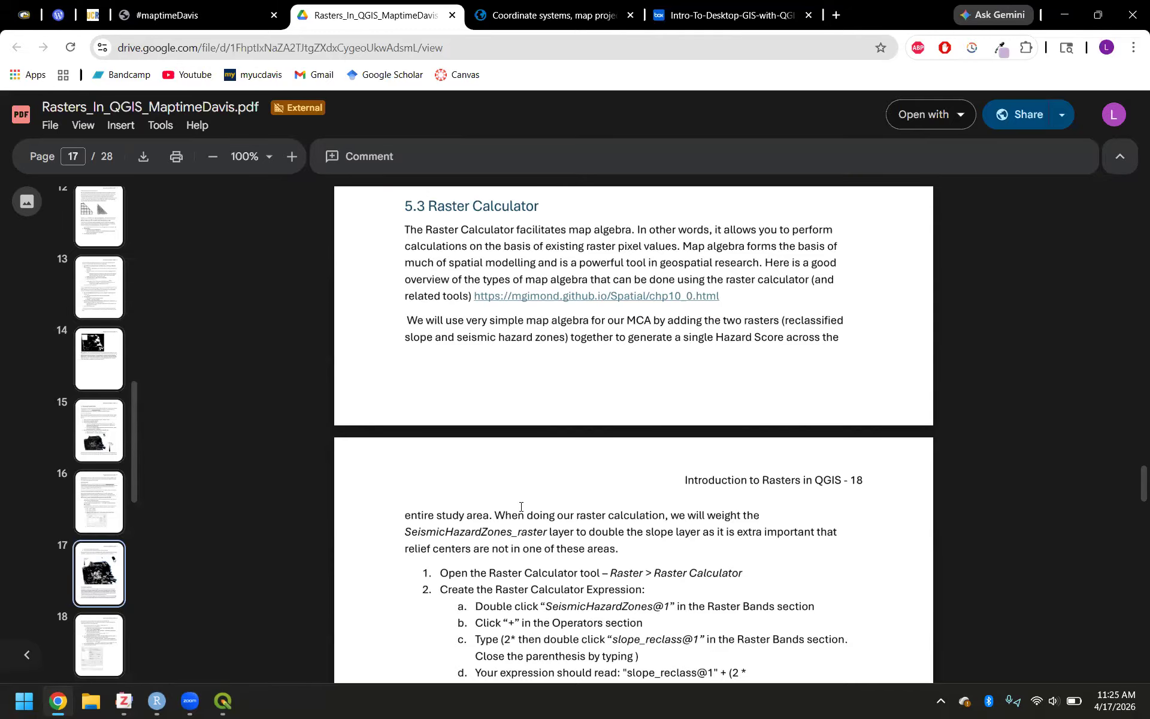
{"action": "scroll", "coordinate": [520, 507], "scroll_direction": "down", "scroll_amount": 5}
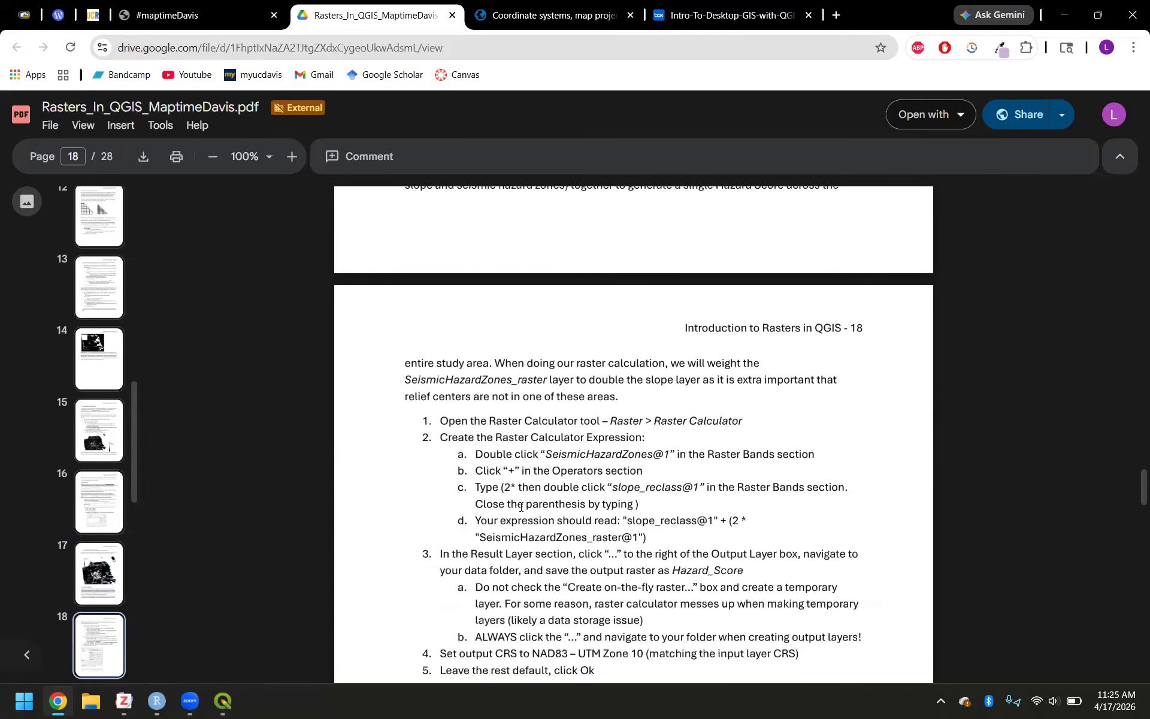
{"action": "scroll", "coordinate": [520, 507], "scroll_direction": "down", "scroll_amount": 1}
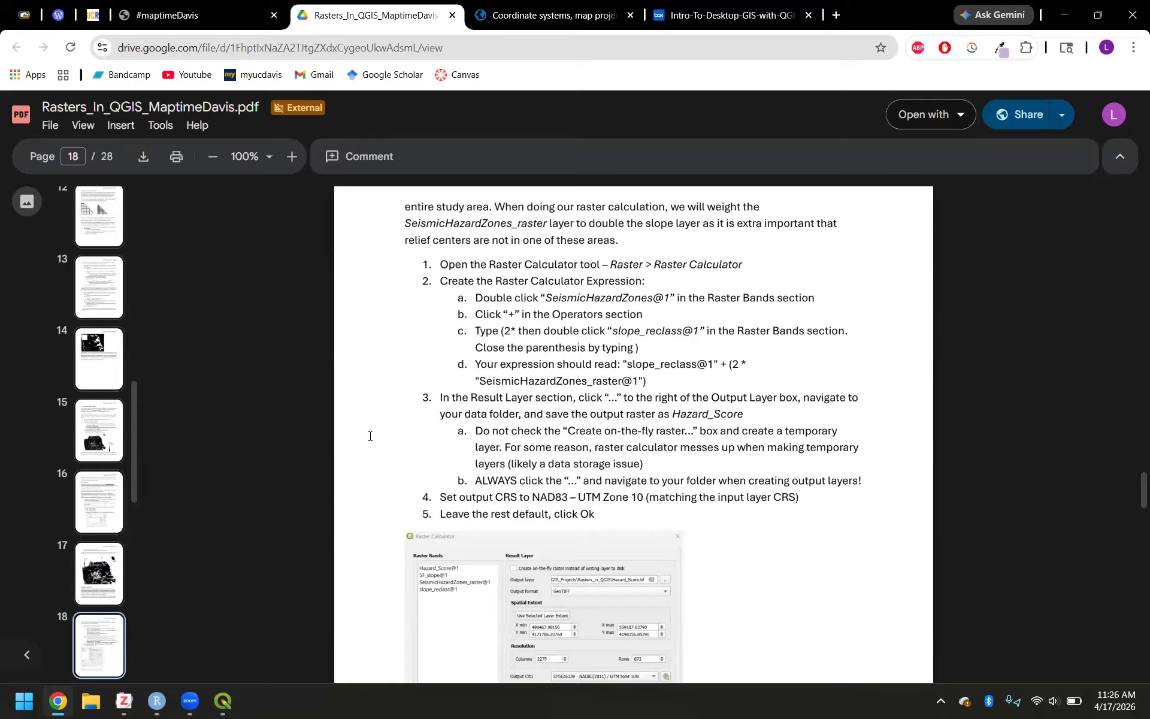
Step: Review the guide's slope legend and the class ranges in its Reclassify section on pages 15 and 16
{"action": "scroll", "coordinate": [369, 436], "scroll_direction": "up", "scroll_amount": 15}
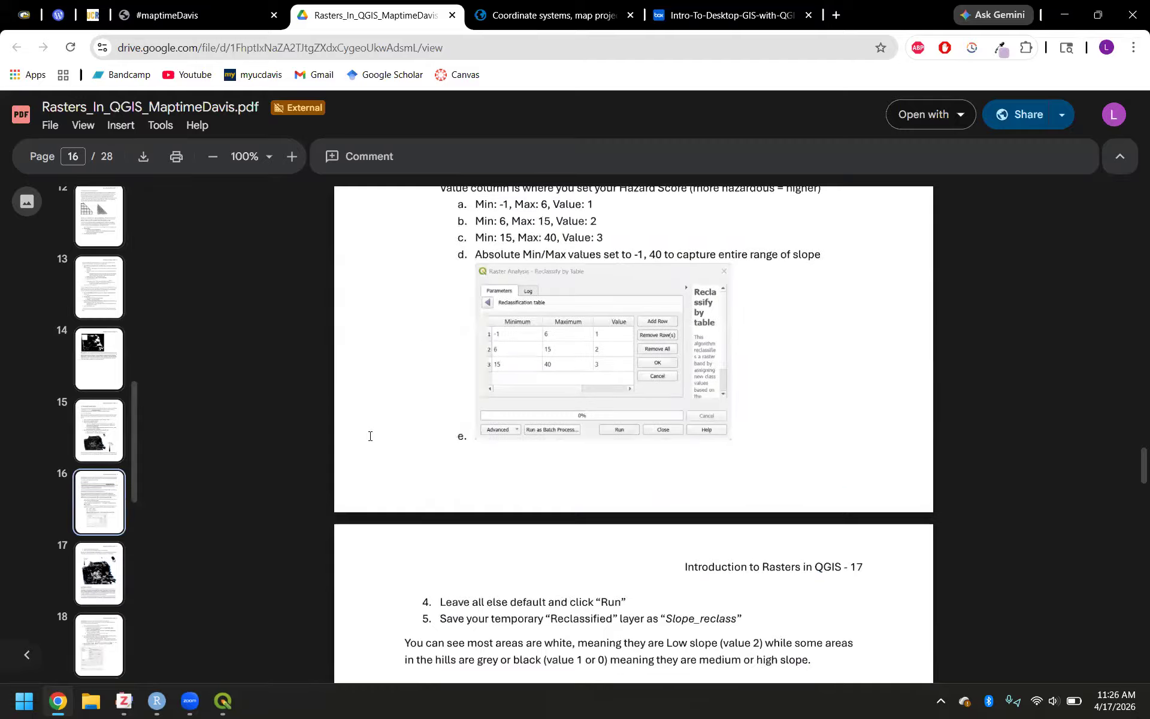
{"action": "scroll", "coordinate": [426, 384], "scroll_direction": "up", "scroll_amount": 12}
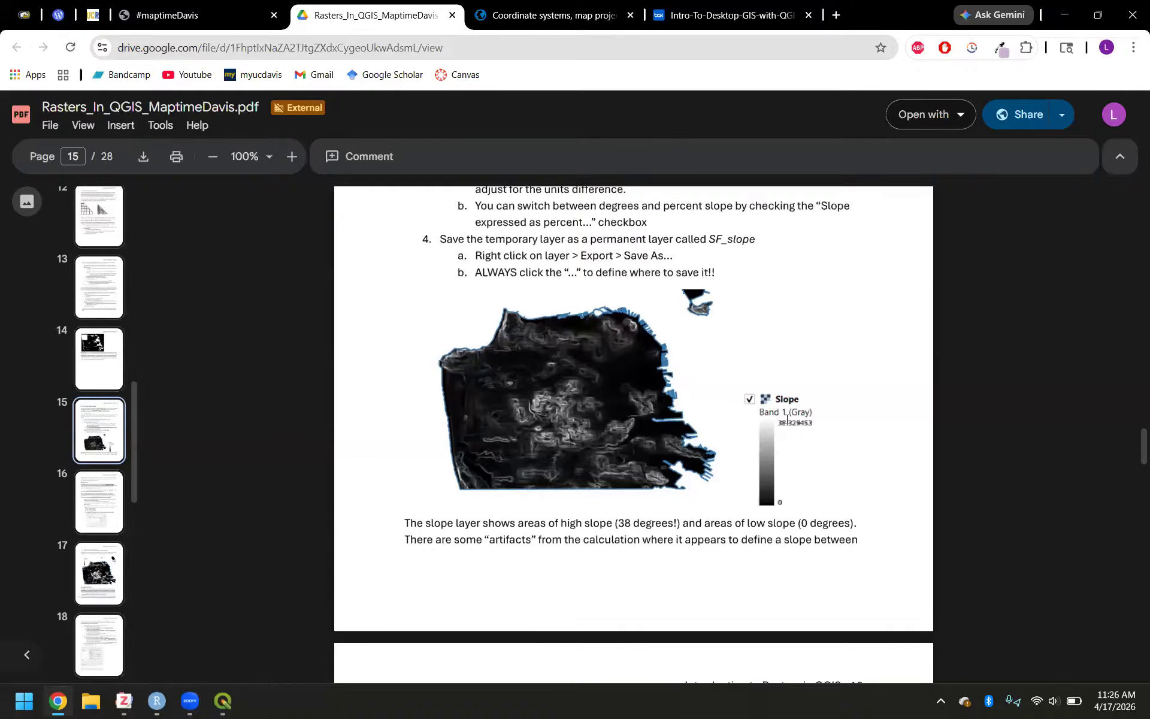
{"action": "scroll", "coordinate": [689, 448], "scroll_direction": "down", "scroll_amount": 12}
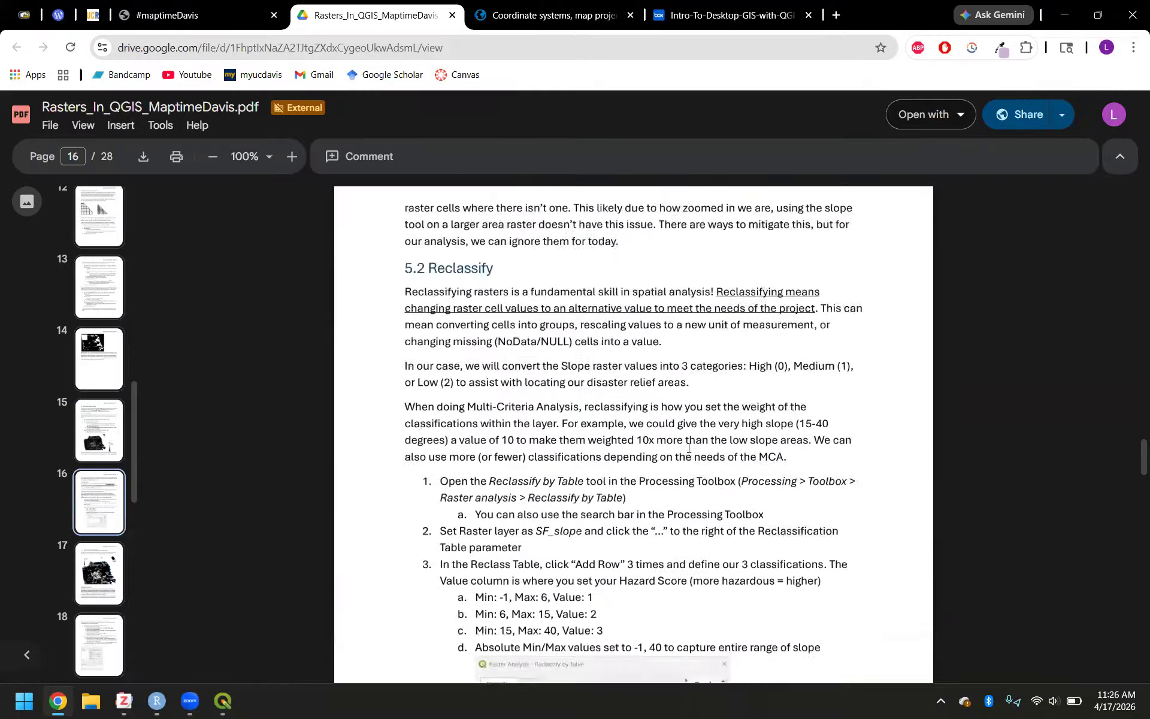
{"action": "scroll", "coordinate": [563, 476], "scroll_direction": "down", "scroll_amount": 1}
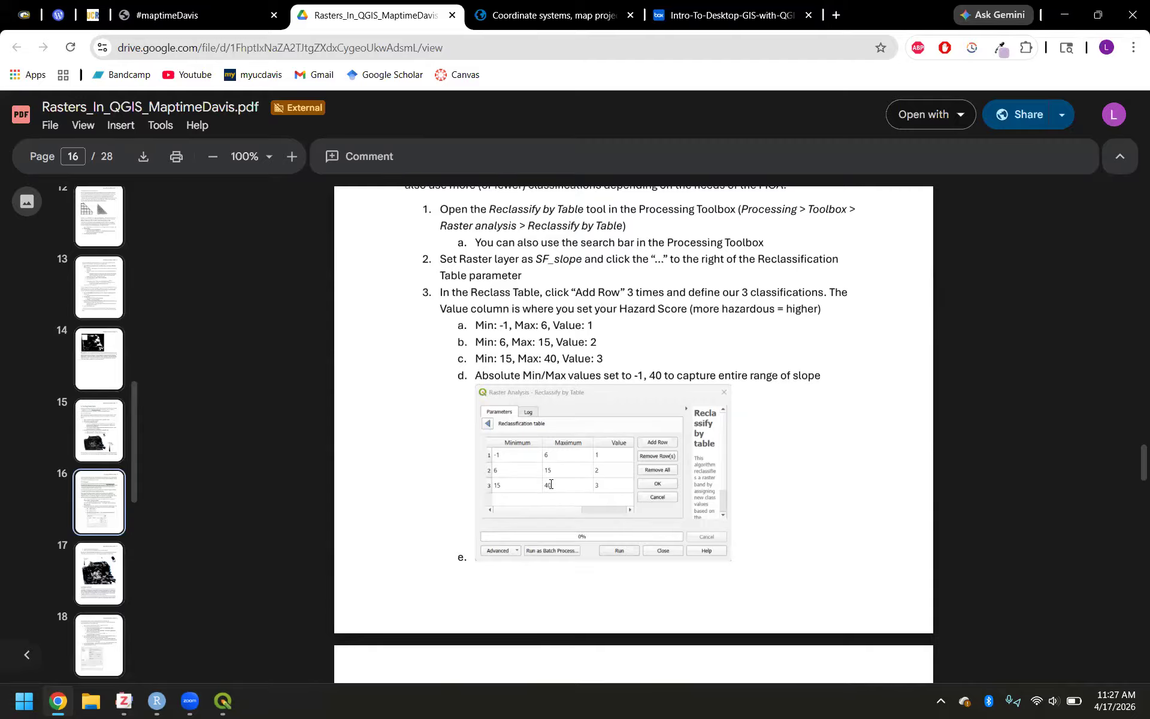
{"action": "scroll", "coordinate": [551, 483], "scroll_direction": "up", "scroll_amount": 5}
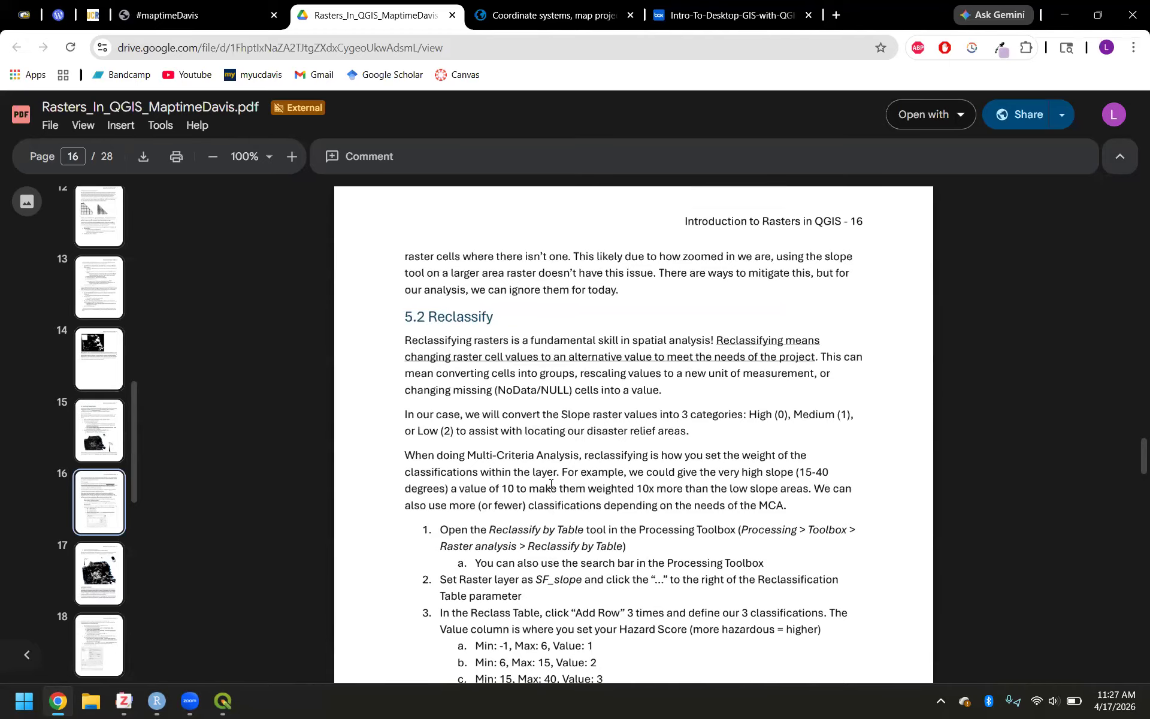
{"action": "scroll", "coordinate": [551, 484], "scroll_direction": "down", "scroll_amount": 2}
{"action": "scroll", "coordinate": [550, 484], "scroll_direction": "up", "scroll_amount": 8}
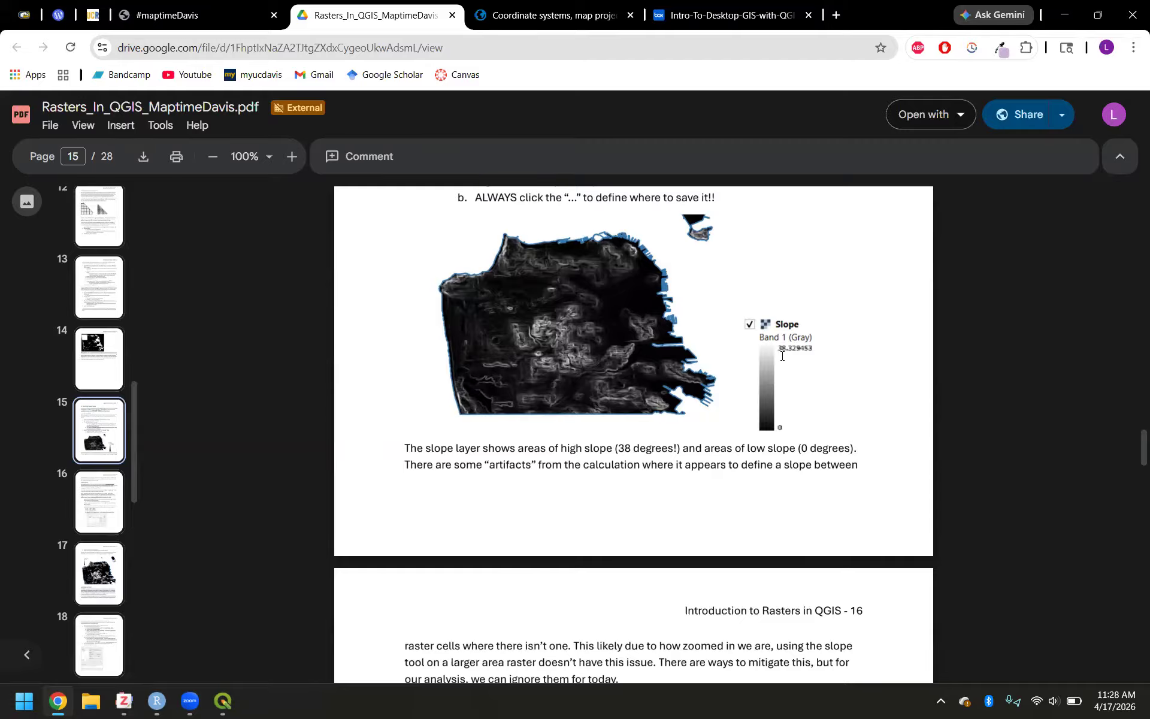
{"action": "scroll", "coordinate": [782, 356], "scroll_direction": "down", "scroll_amount": 12}
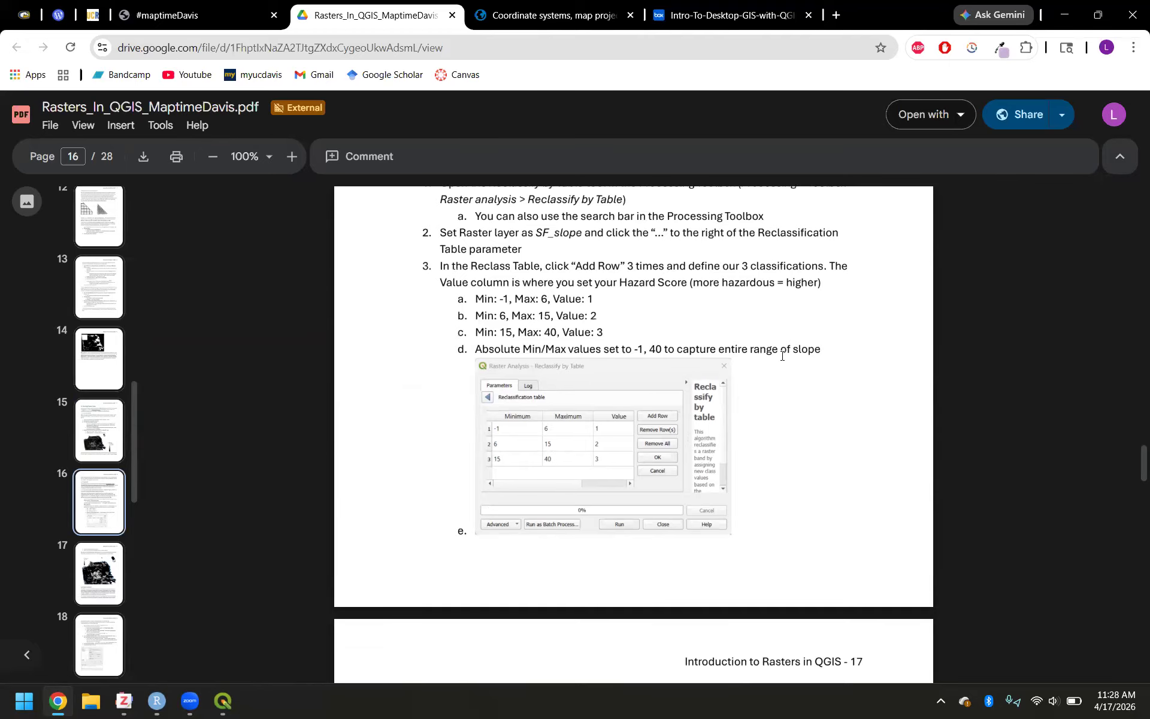
Step: Return to the guide's Raster Calculator instructions on page 18, checking briefly on the slope_reclass map in QGIS
{"action": "scroll", "coordinate": [782, 355], "scroll_direction": "down", "scroll_amount": 10}
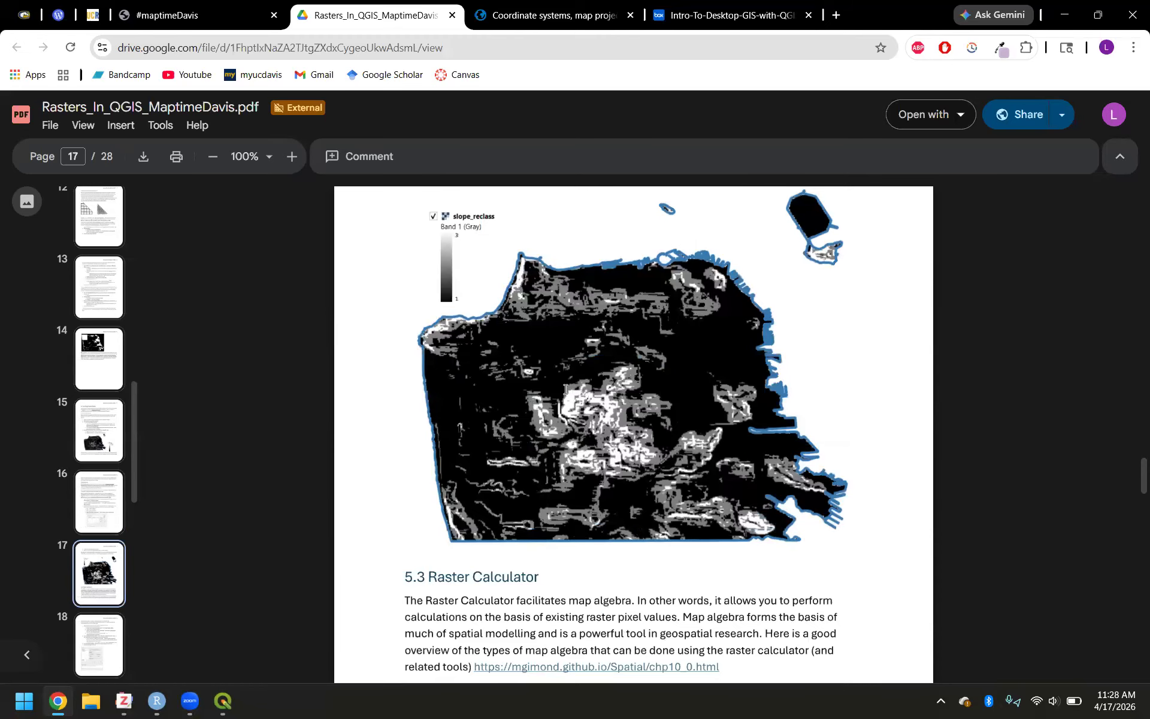
{"action": "scroll", "coordinate": [565, 389], "scroll_direction": "down", "scroll_amount": 4}
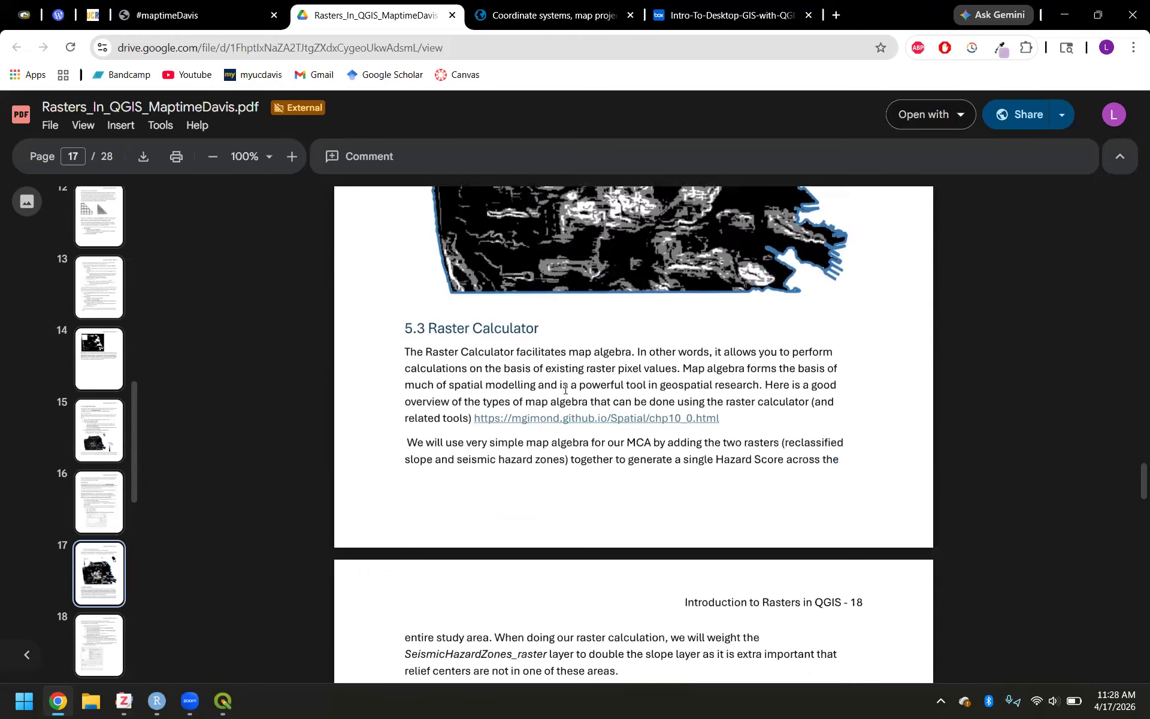
{"action": "scroll", "coordinate": [565, 390], "scroll_direction": "down", "scroll_amount": 1}
{"action": "scroll", "coordinate": [564, 389], "scroll_direction": "down", "scroll_amount": 5}
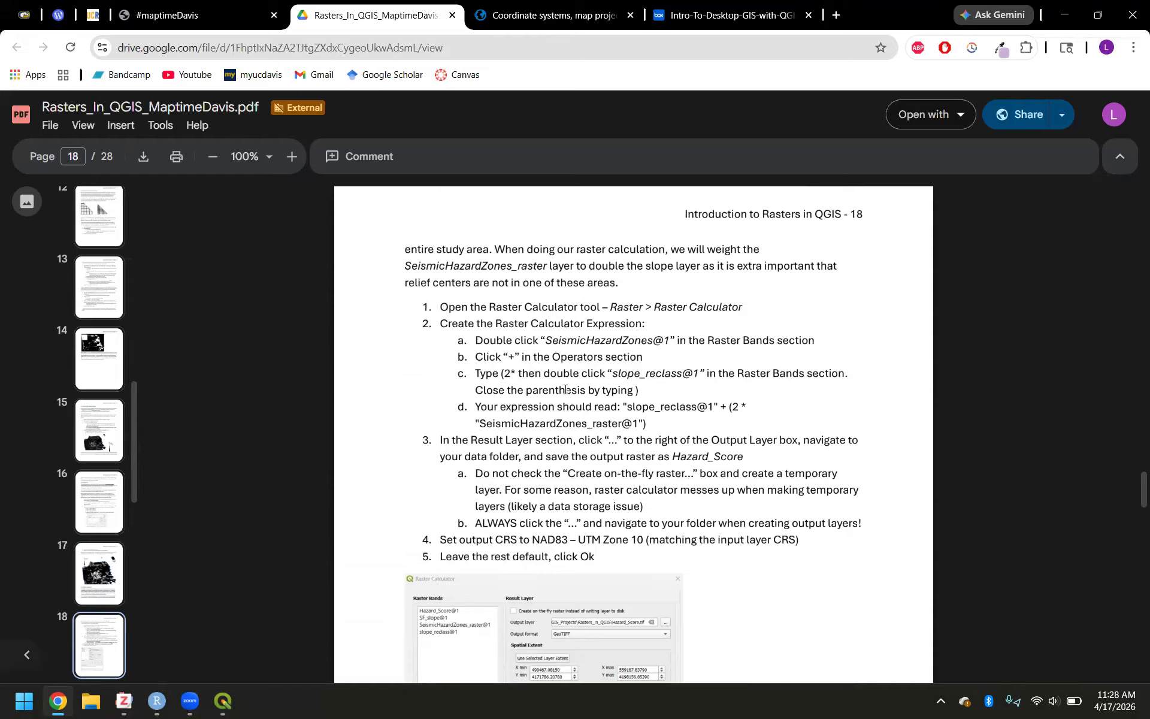
{"action": "left_click", "coordinate": [223, 701]}
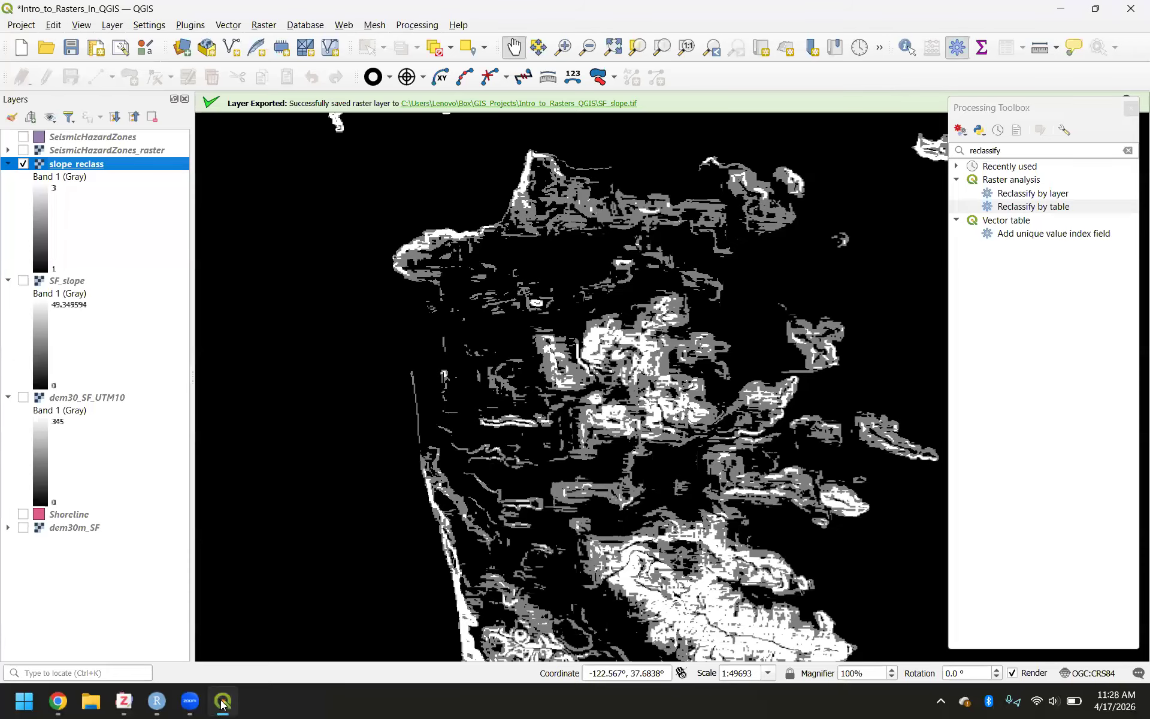
{"action": "left_click", "coordinate": [222, 702]}
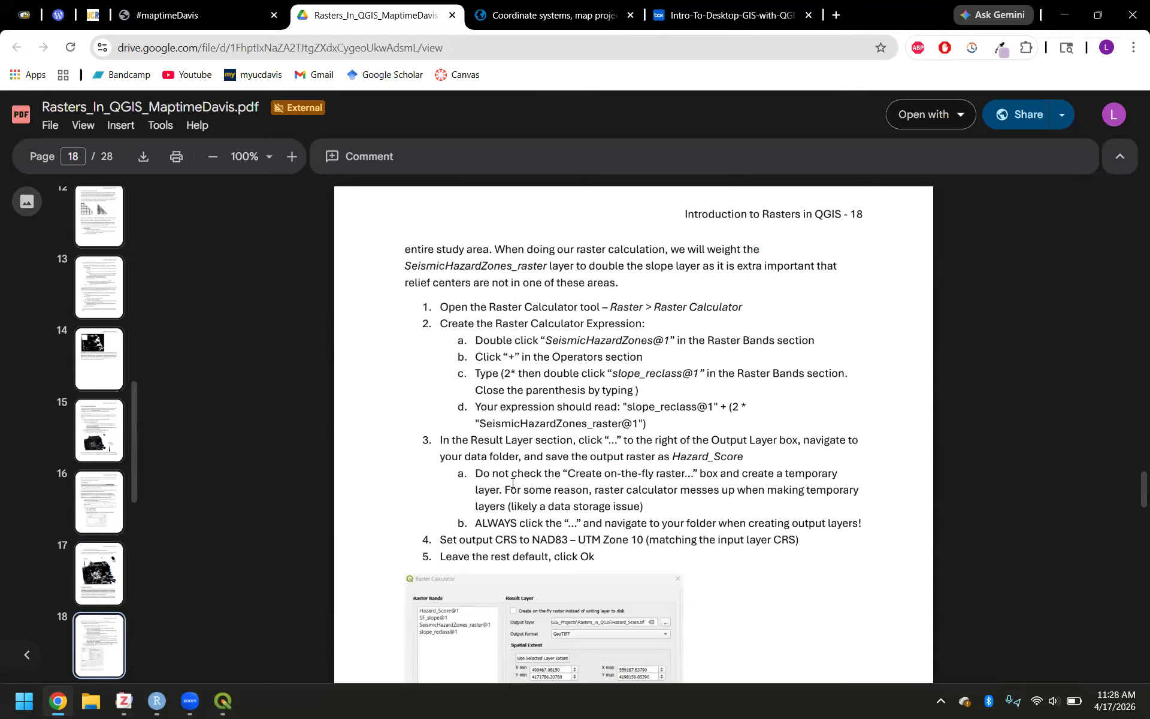
Step: Switch to QGIS and build the Raster Calculator expression "slope_reclass@1" + "SeismicHazardZones_raster@1"
{"action": "left_click", "coordinate": [227, 702]}
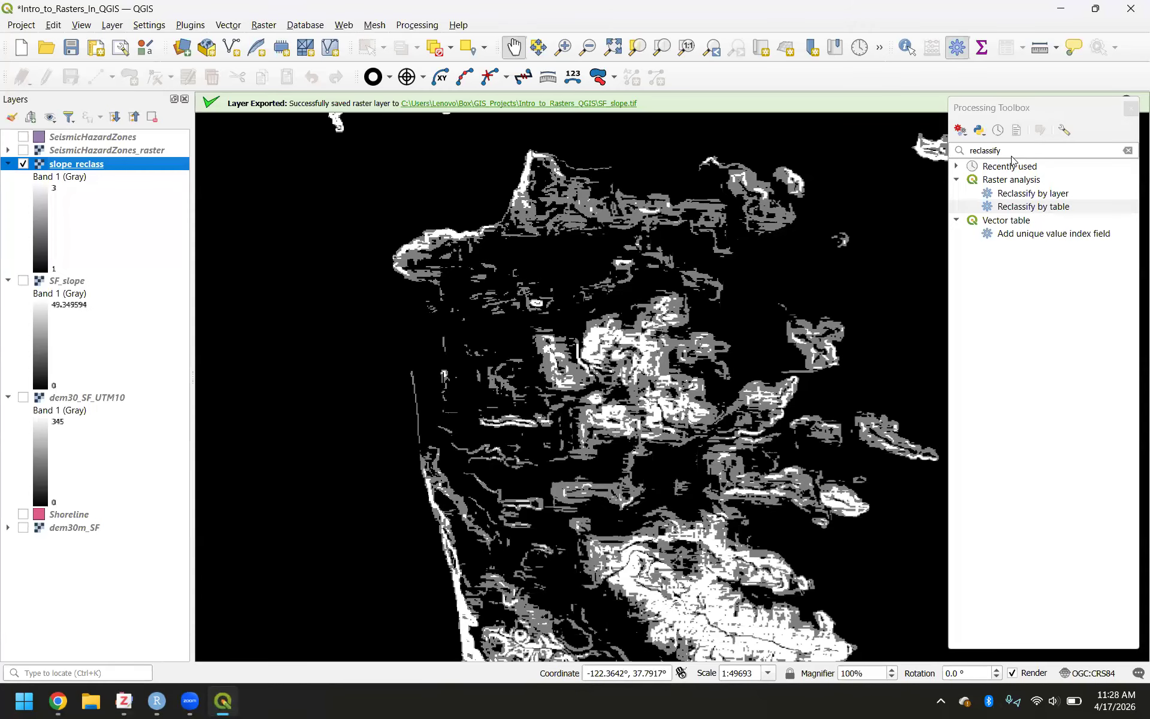
{"action": "left_click", "coordinate": [967, 151]}
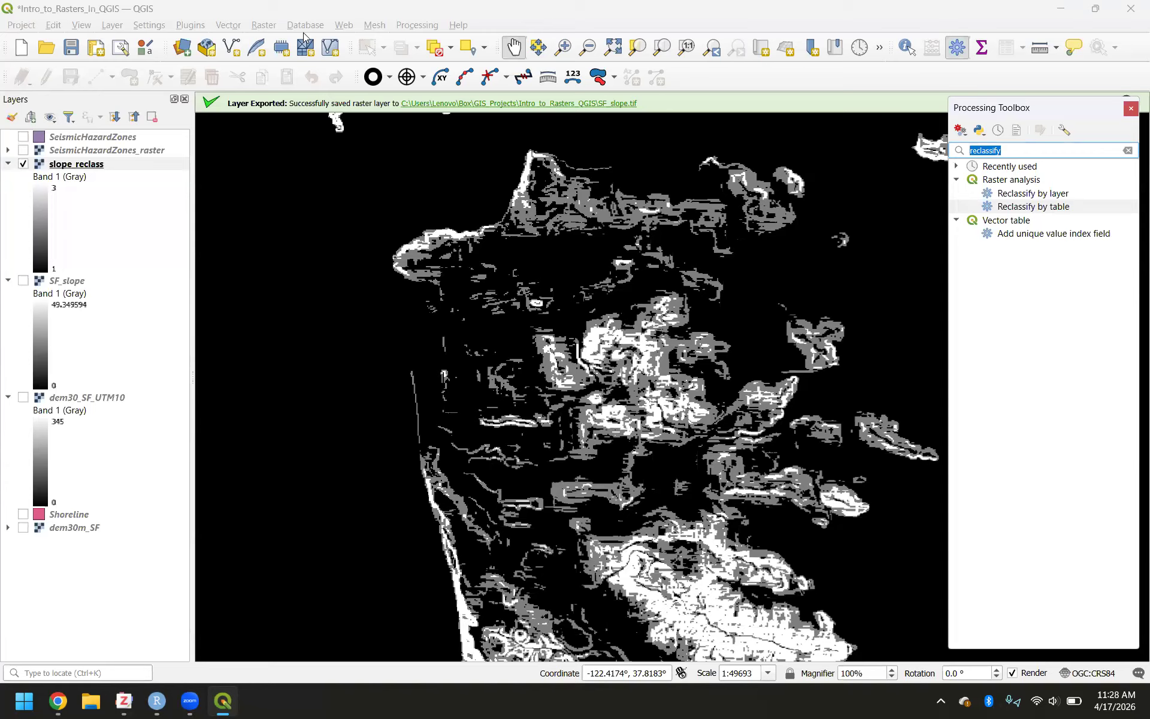
{"action": "left_click", "coordinate": [255, 25]}
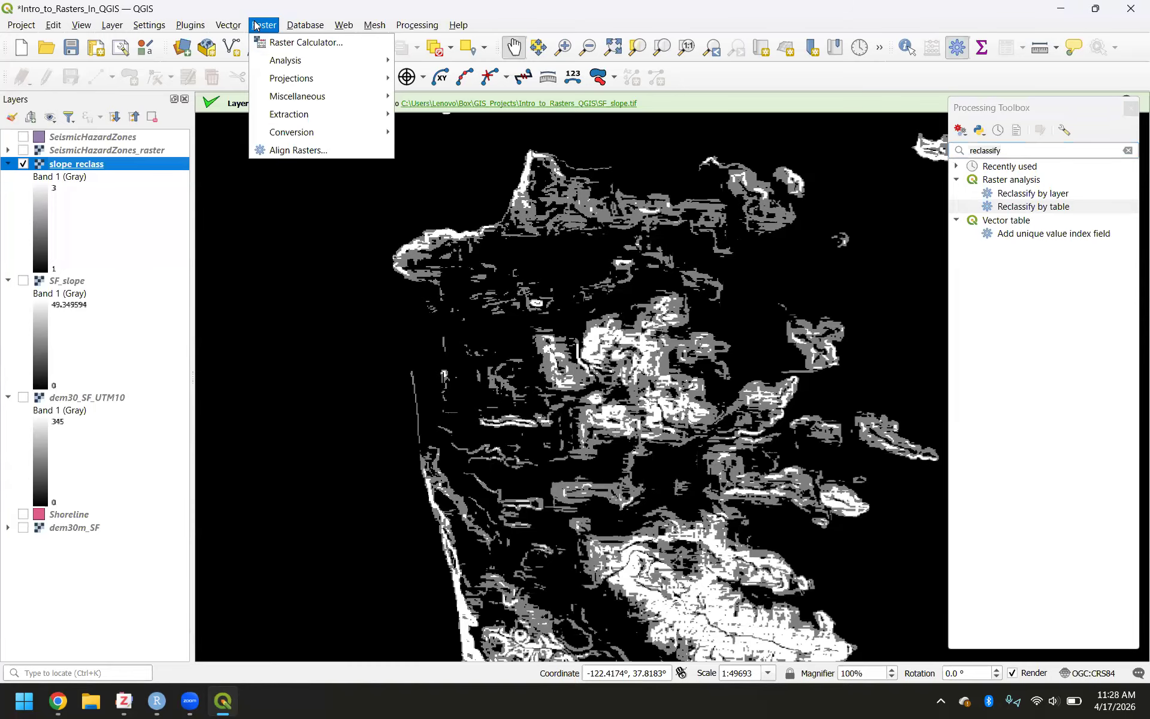
{"action": "left_click", "coordinate": [309, 42]}
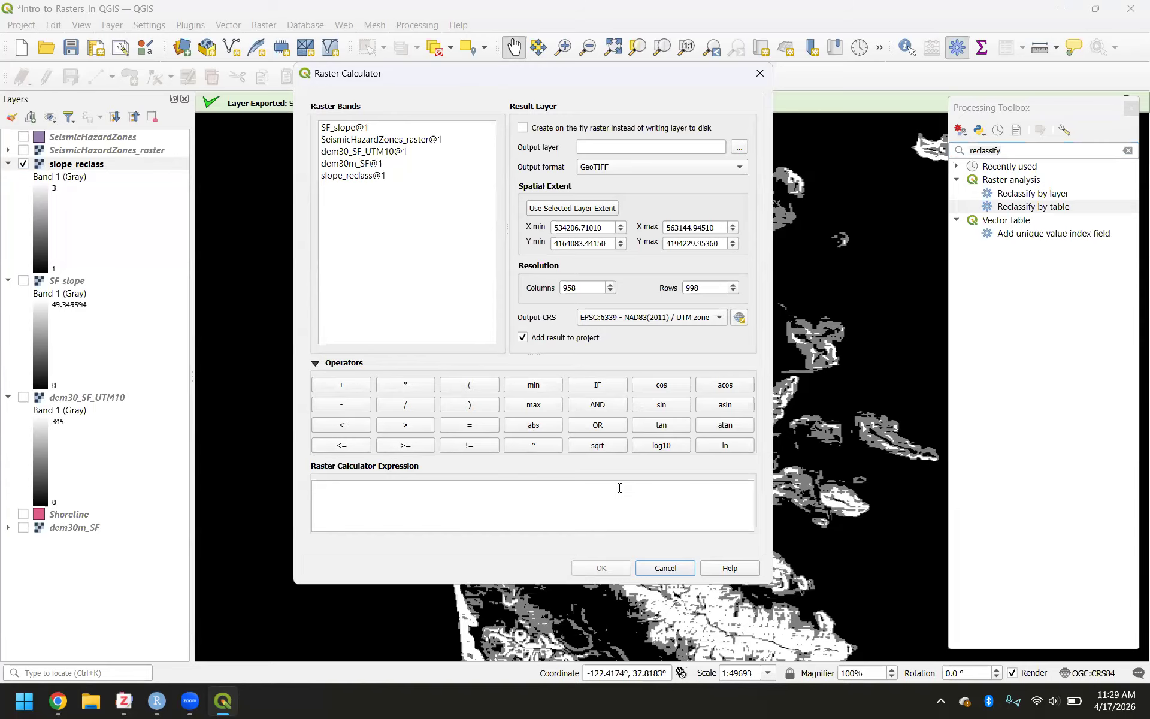
{"action": "left_click", "coordinate": [335, 496]}
{"action": "double_click", "coordinate": [353, 176]}
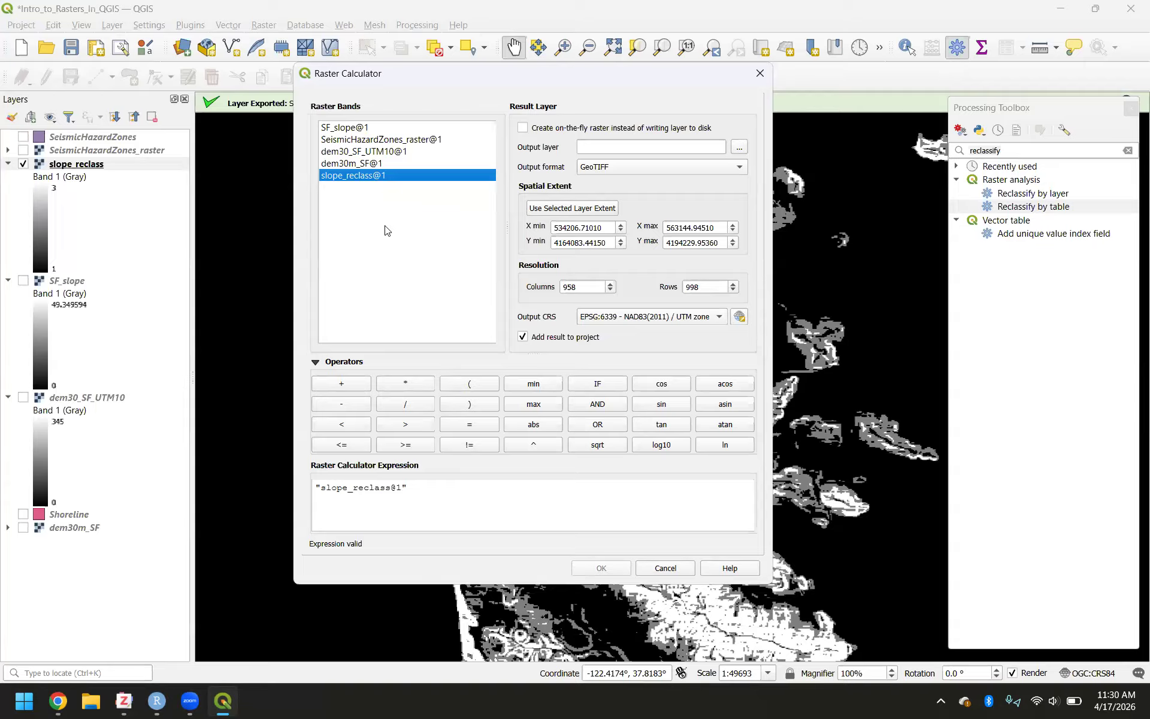
{"action": "left_click", "coordinate": [414, 487]}
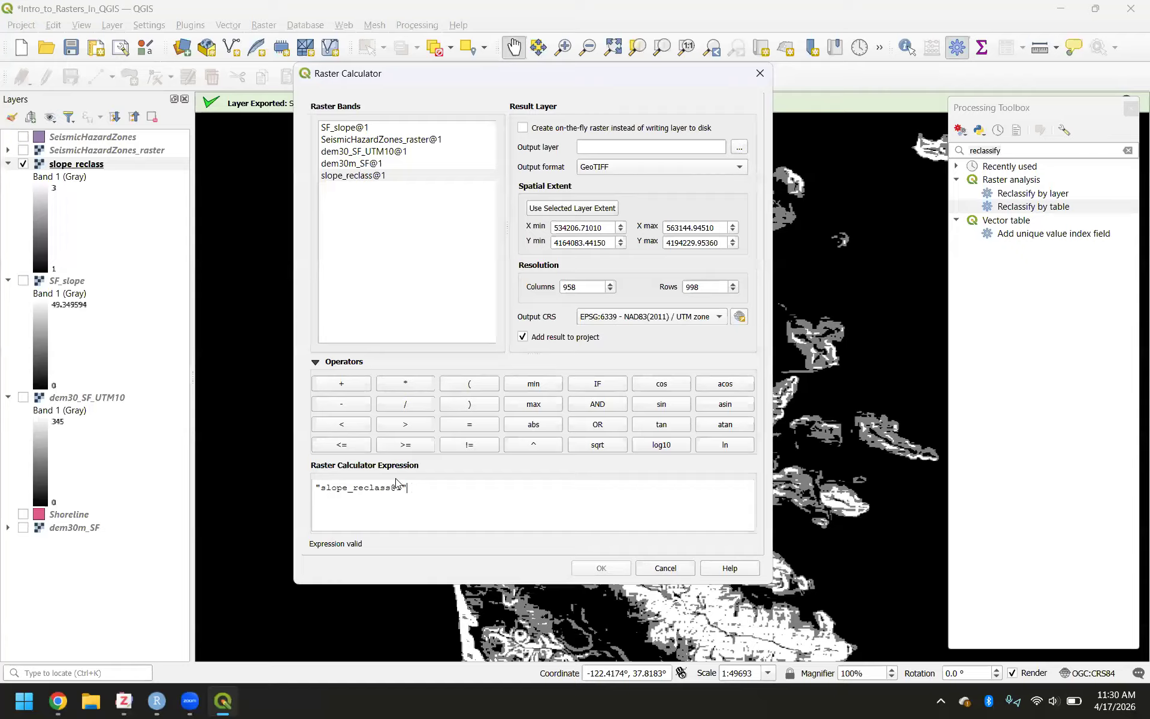
{"action": "left_click", "coordinate": [329, 384]}
{"action": "double_click", "coordinate": [416, 141]}
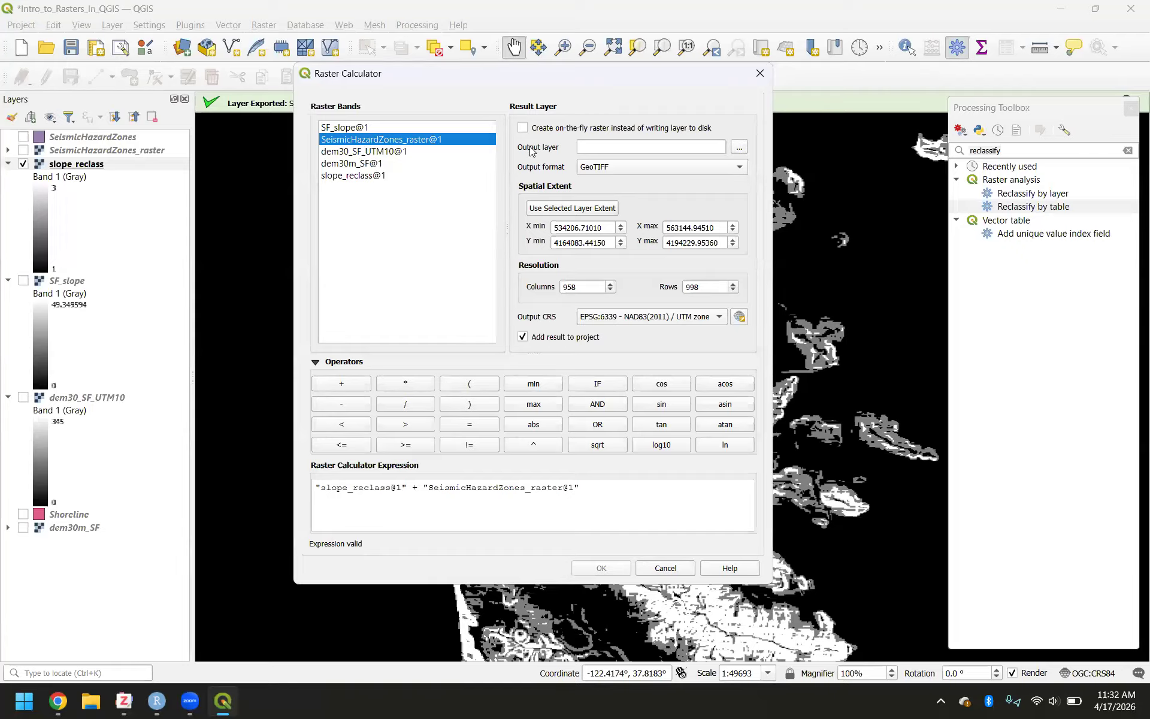
Step: Switch to the guide in Chrome and recheck the Raster Calculator expression and output instructions on page 18
{"action": "left_click", "coordinate": [739, 148]}
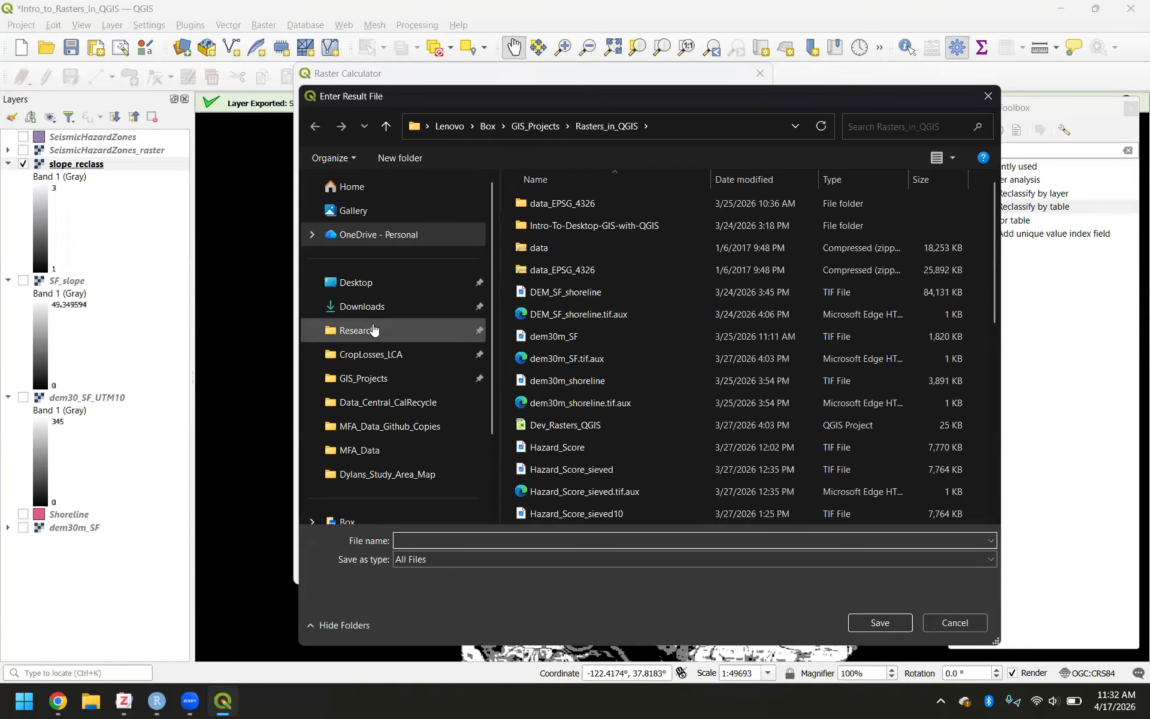
{"action": "left_click", "coordinate": [988, 95]}
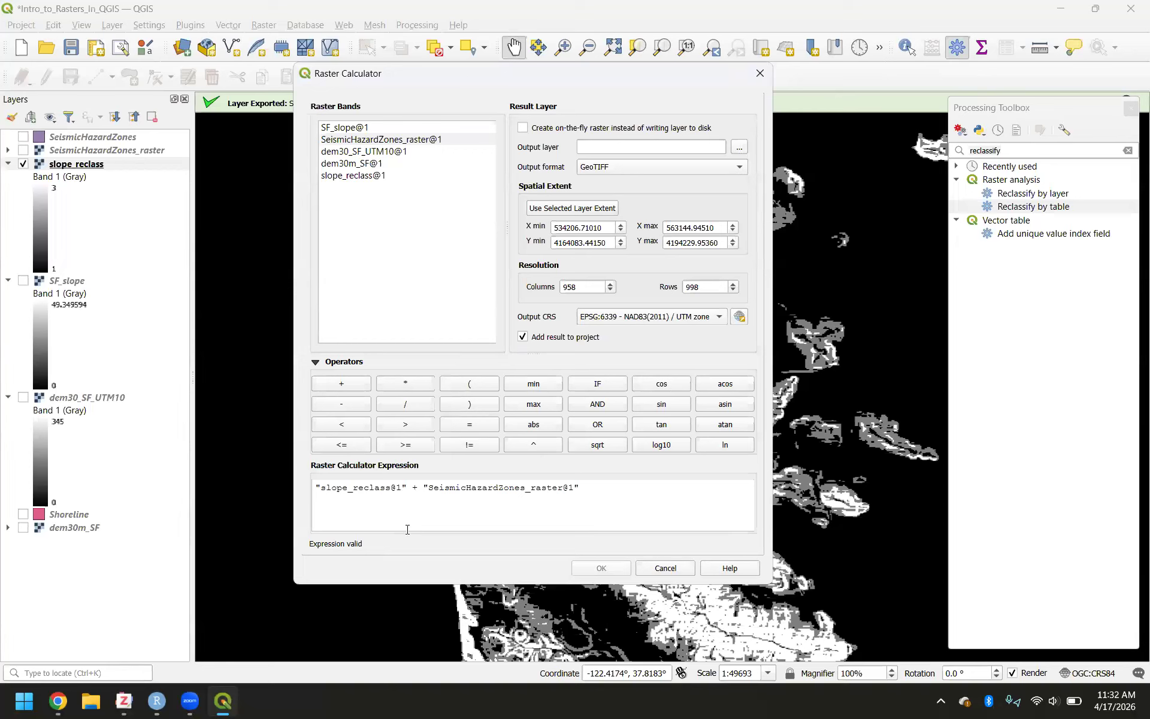
{"action": "mouse_move", "coordinate": [65, 700]}
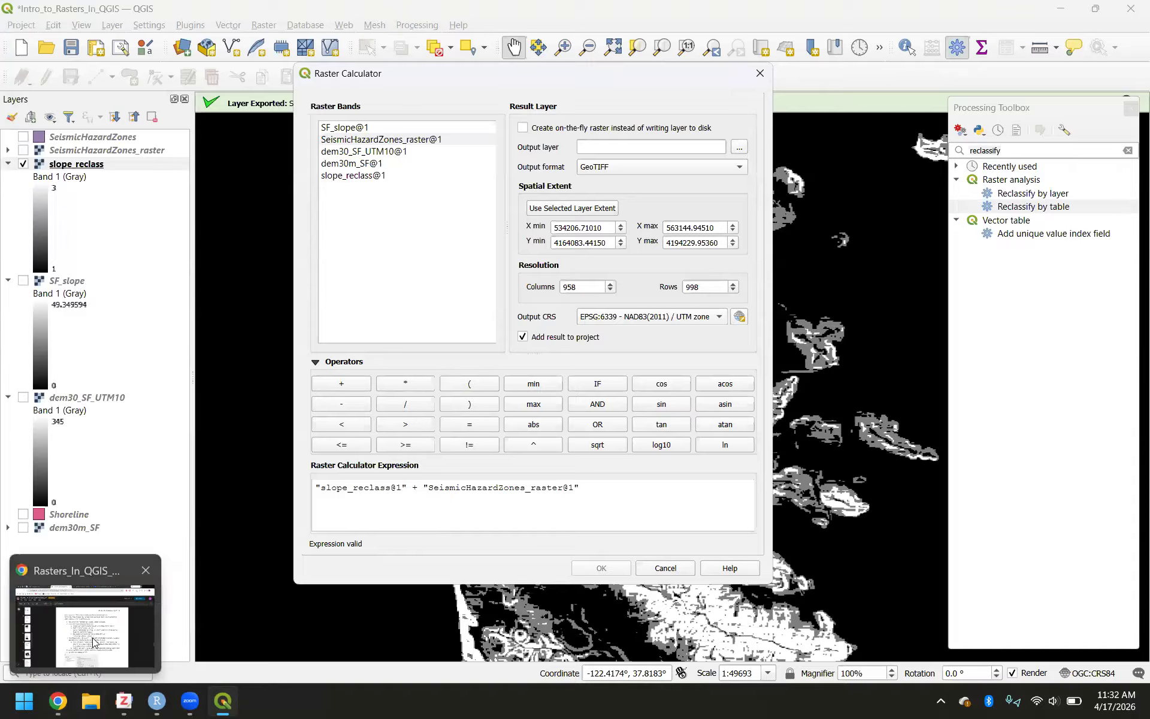
{"action": "left_click", "coordinate": [93, 642]}
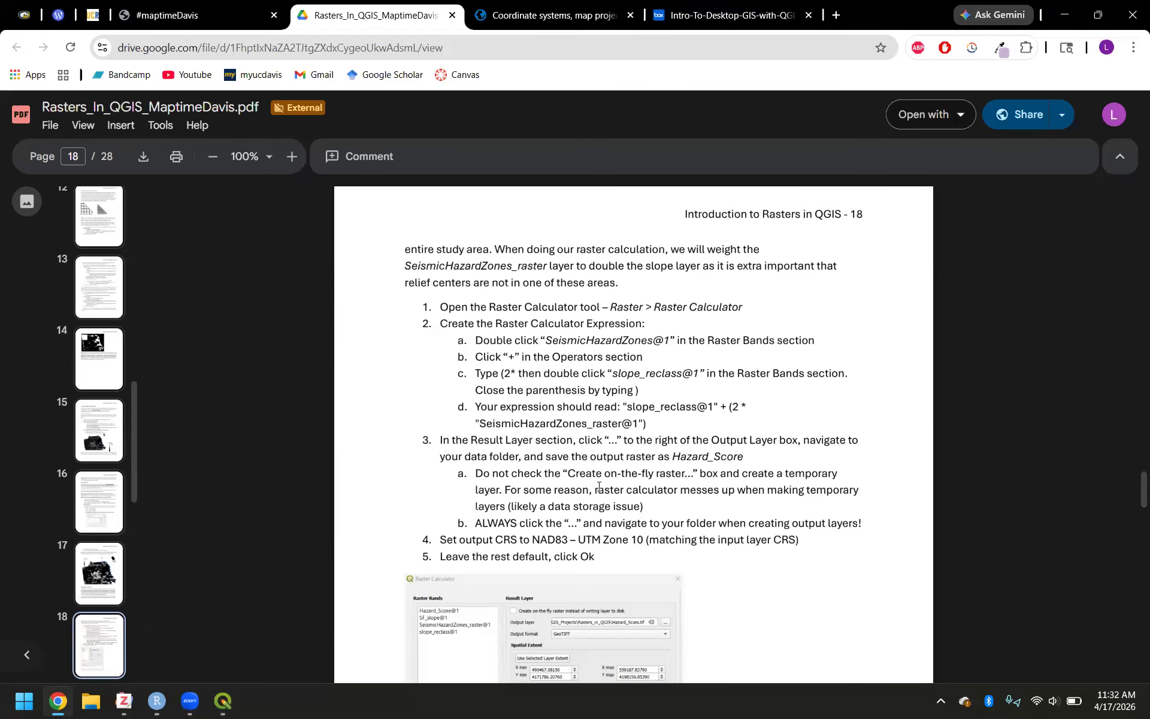
{"action": "scroll", "coordinate": [598, 486], "scroll_direction": "down", "scroll_amount": 2}
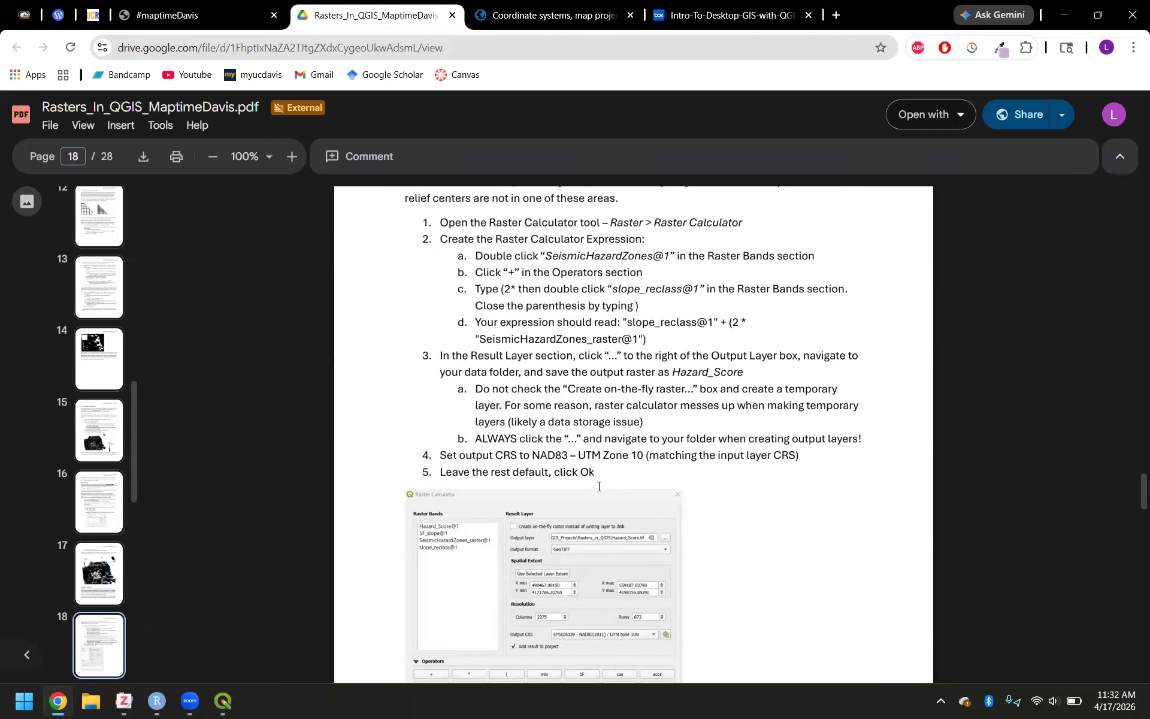
{"action": "scroll", "coordinate": [598, 487], "scroll_direction": "down", "scroll_amount": 1}
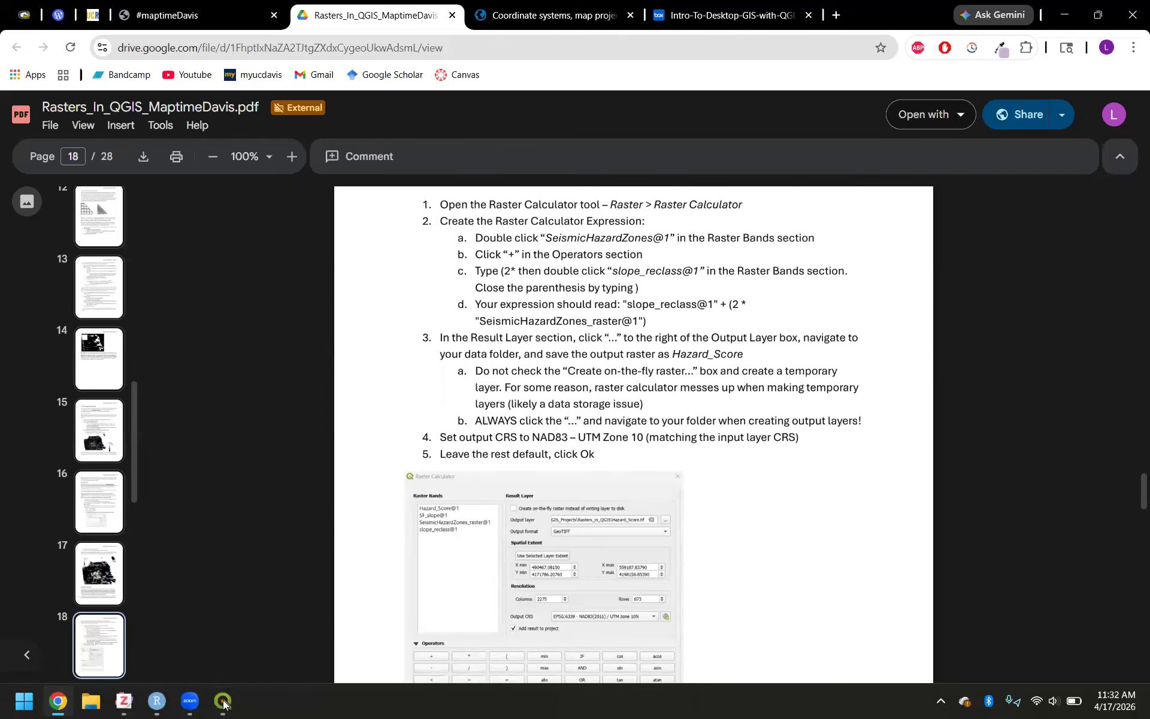
Step: Return to QGIS and double the seismic term so the expression reads "slope_reclass@1" + (2*"SeismicHazardZones_raster@1")
{"action": "mouse_move", "coordinate": [223, 702]}
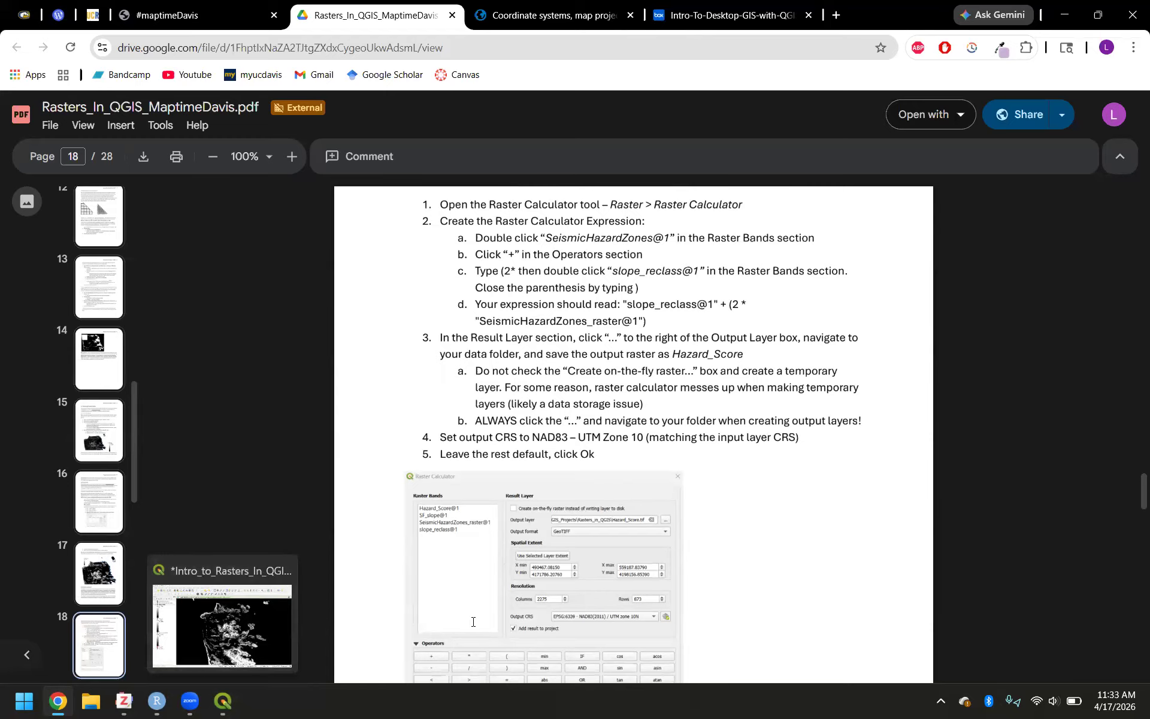
{"action": "left_click", "coordinate": [208, 632]}
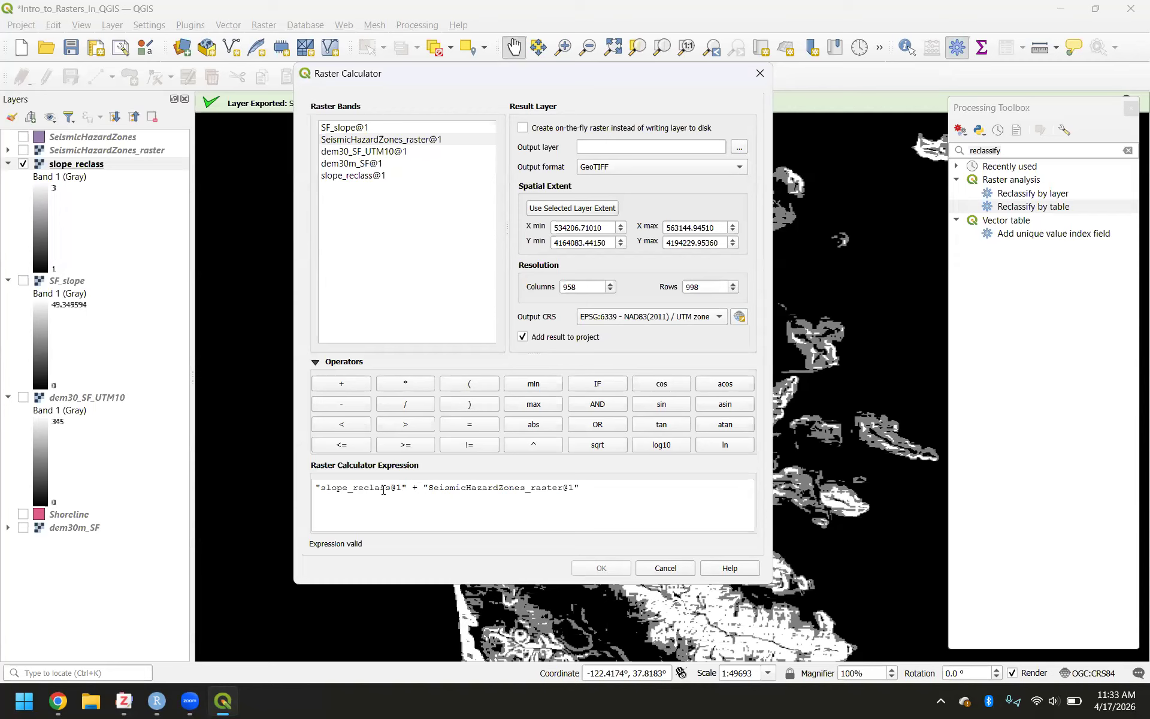
{"action": "type", "text": "2*"}
{"action": "type", "text": "("}
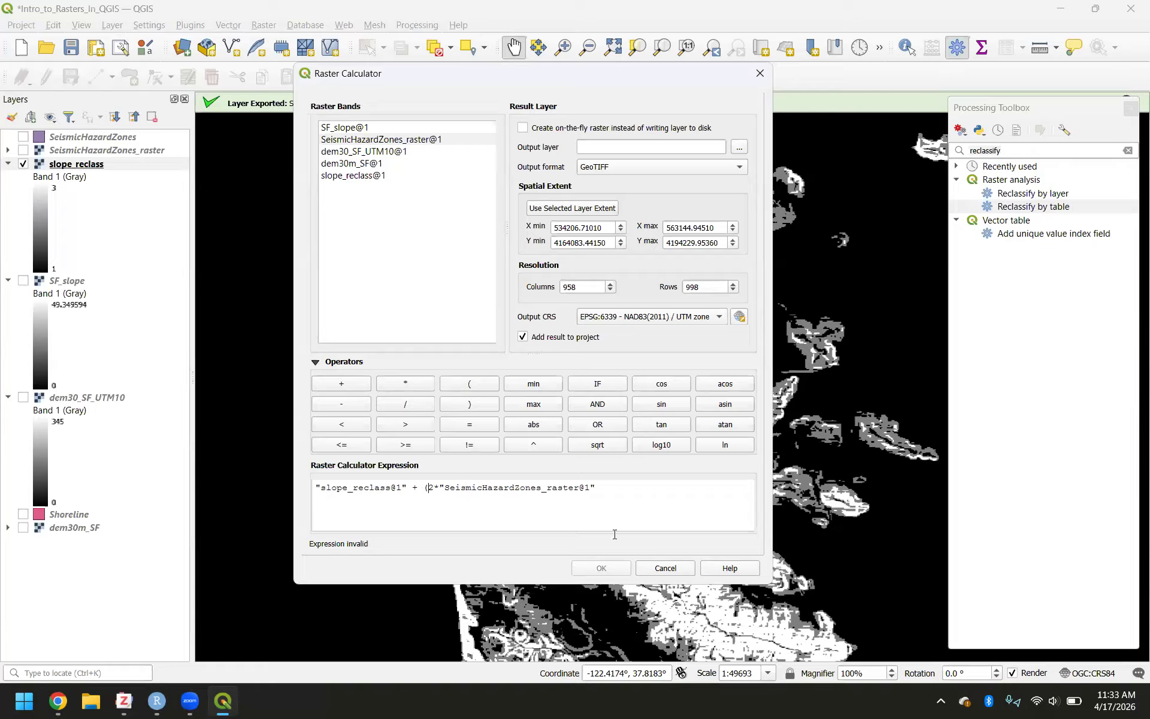
{"action": "type", "text": ")"}
Step: Choose the Intro_to_Rasters_QGIS folder inside GIS_Projects as the location for the calculator's output layer
{"action": "left_click", "coordinate": [740, 149]}
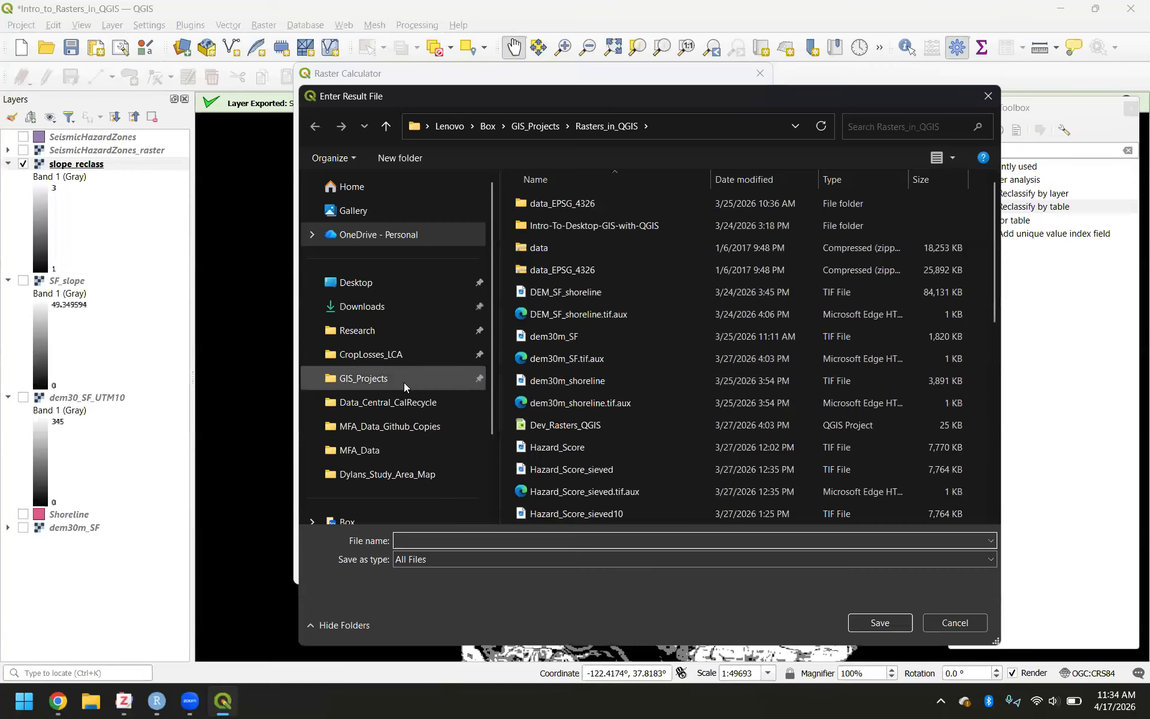
{"action": "left_click", "coordinate": [403, 383]}
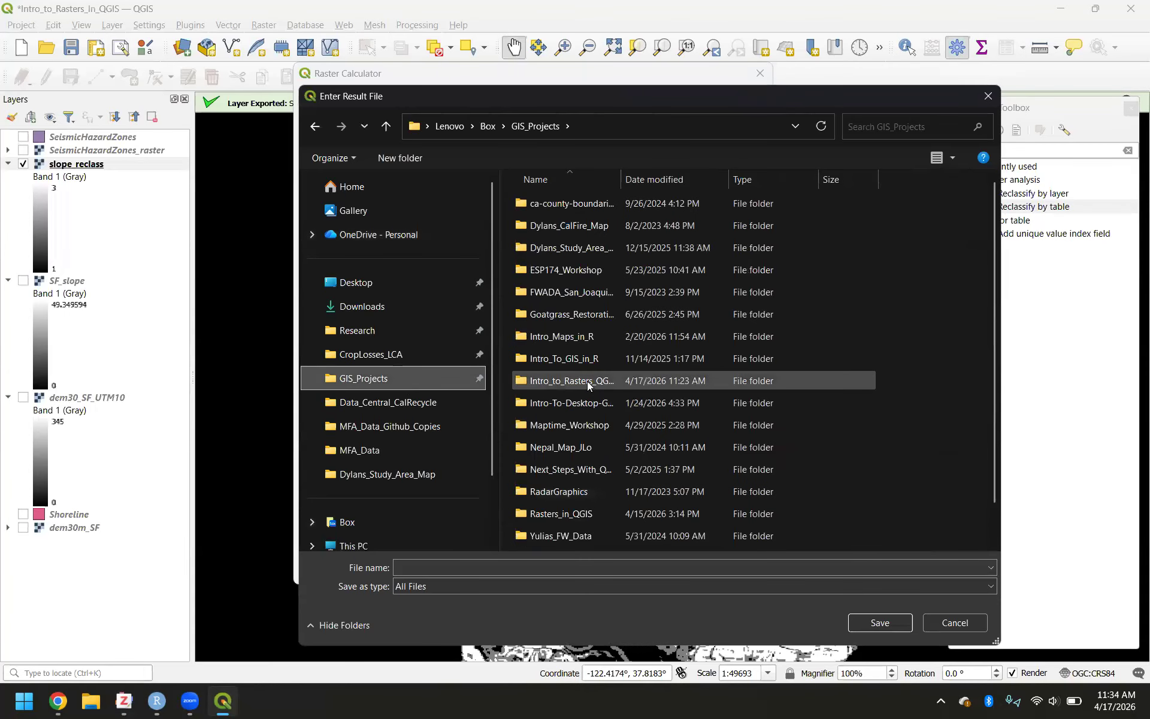
{"action": "double_click", "coordinate": [587, 381]}
{"action": "left_click", "coordinate": [440, 566]}
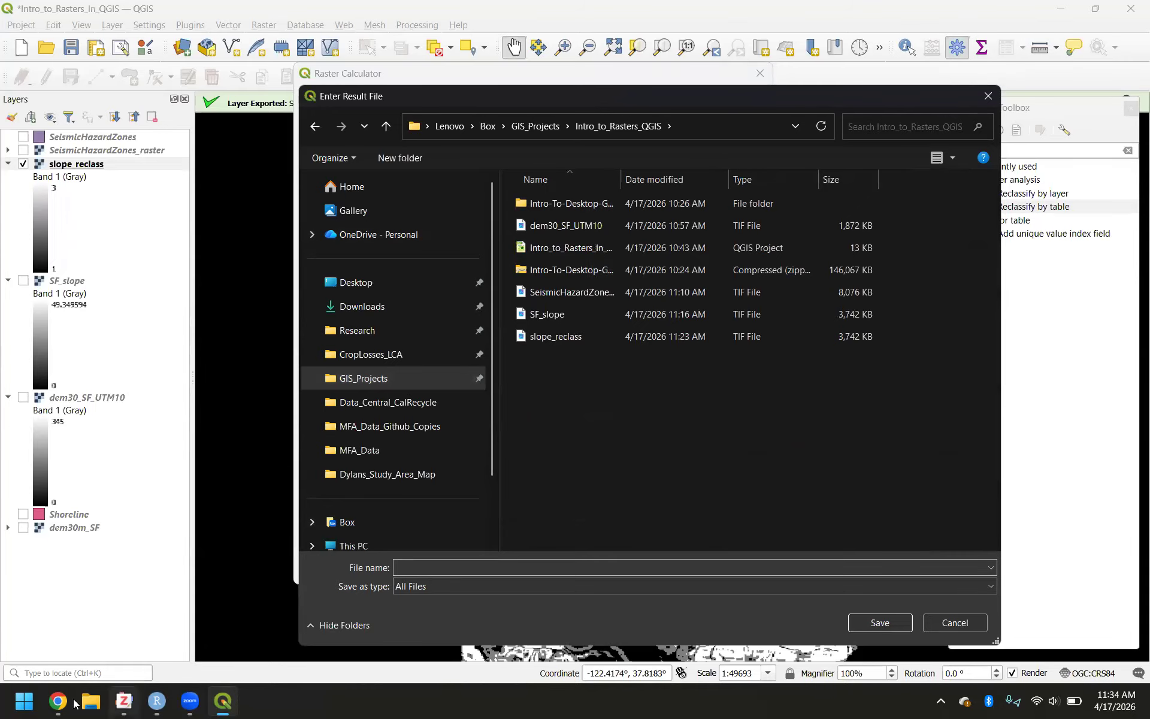
Step: Check the output name on page 18 of the Chrome guide and the Hazard_Score figure on page 19
{"action": "mouse_move", "coordinate": [58, 700]}
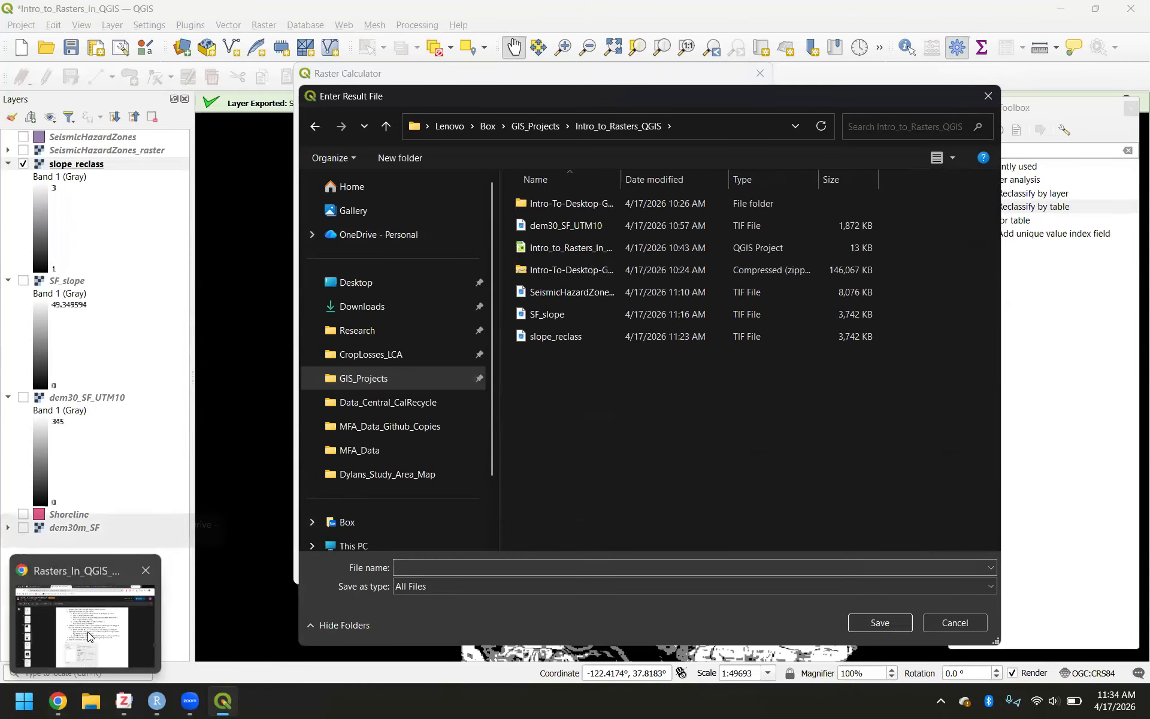
{"action": "left_click", "coordinate": [88, 635]}
{"action": "scroll", "coordinate": [455, 506], "scroll_direction": "down", "scroll_amount": 1}
{"action": "scroll", "coordinate": [455, 506], "scroll_direction": "down", "scroll_amount": 3}
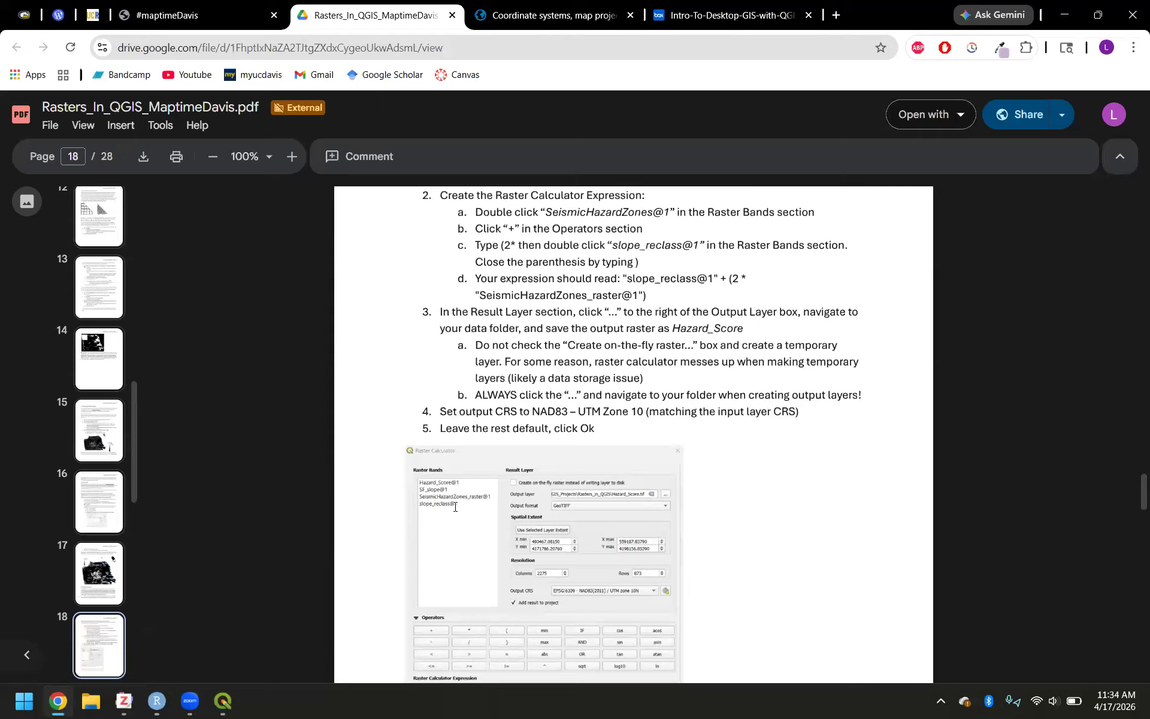
{"action": "scroll", "coordinate": [455, 506], "scroll_direction": "down", "scroll_amount": 20}
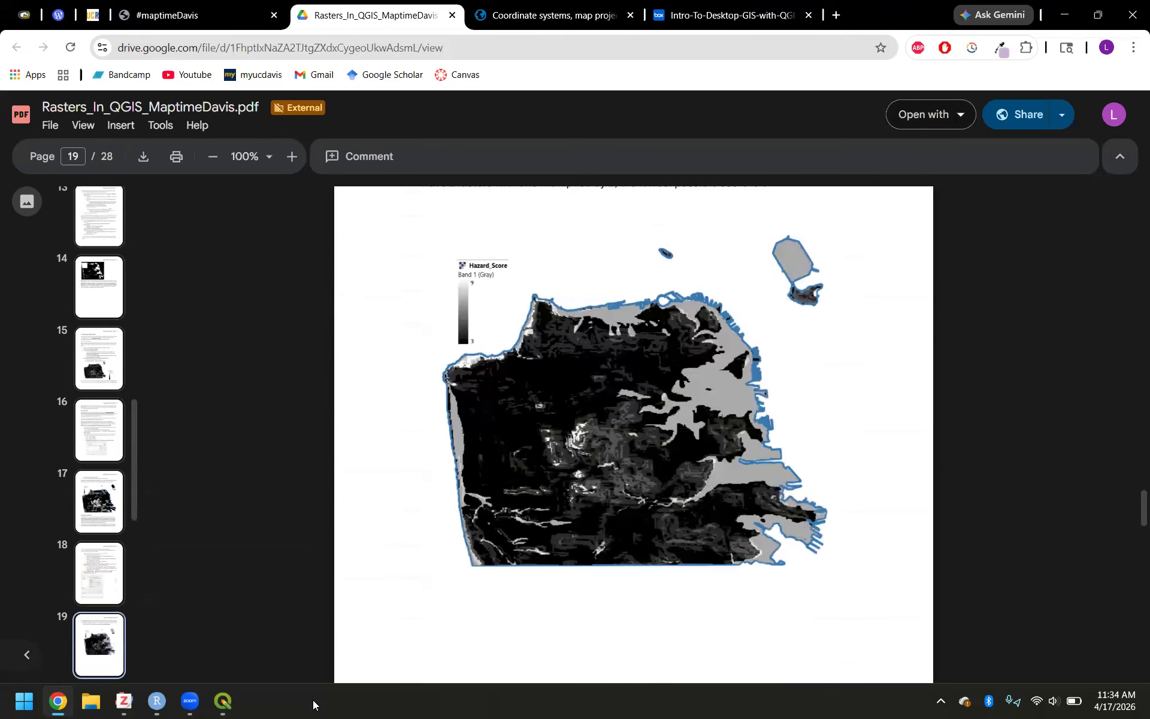
Step: Return to QGIS, name the output raster Hazard_Score, and run the raster calculation with the remaining settings at their defaults
{"action": "mouse_move", "coordinate": [225, 698]}
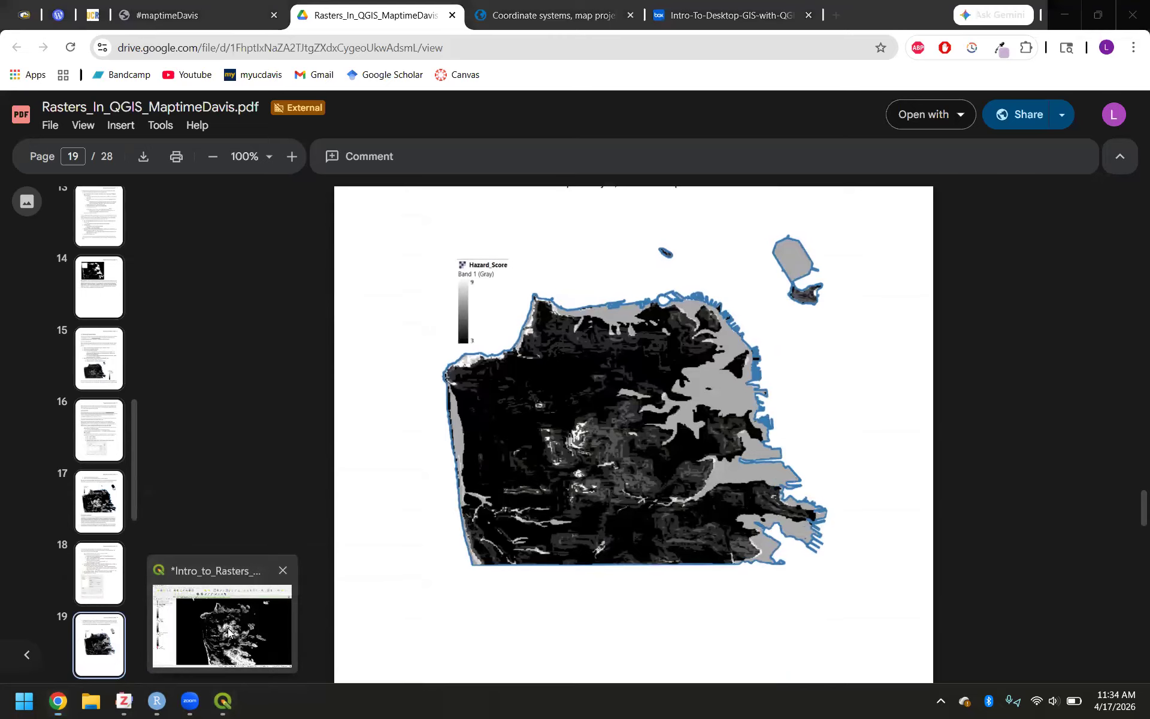
{"action": "left_click", "coordinate": [228, 632]}
{"action": "left_click", "coordinate": [452, 565]}
{"action": "type", "text": "Hazard_Score"}
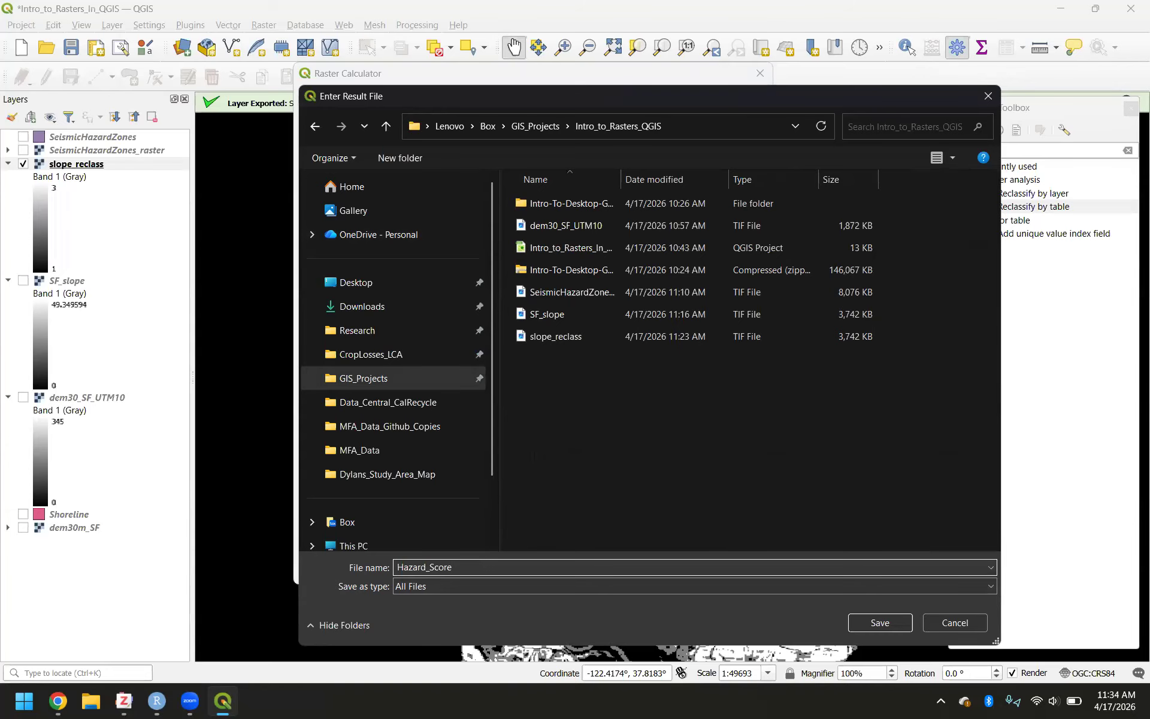
{"action": "left_click", "coordinate": [872, 622]}
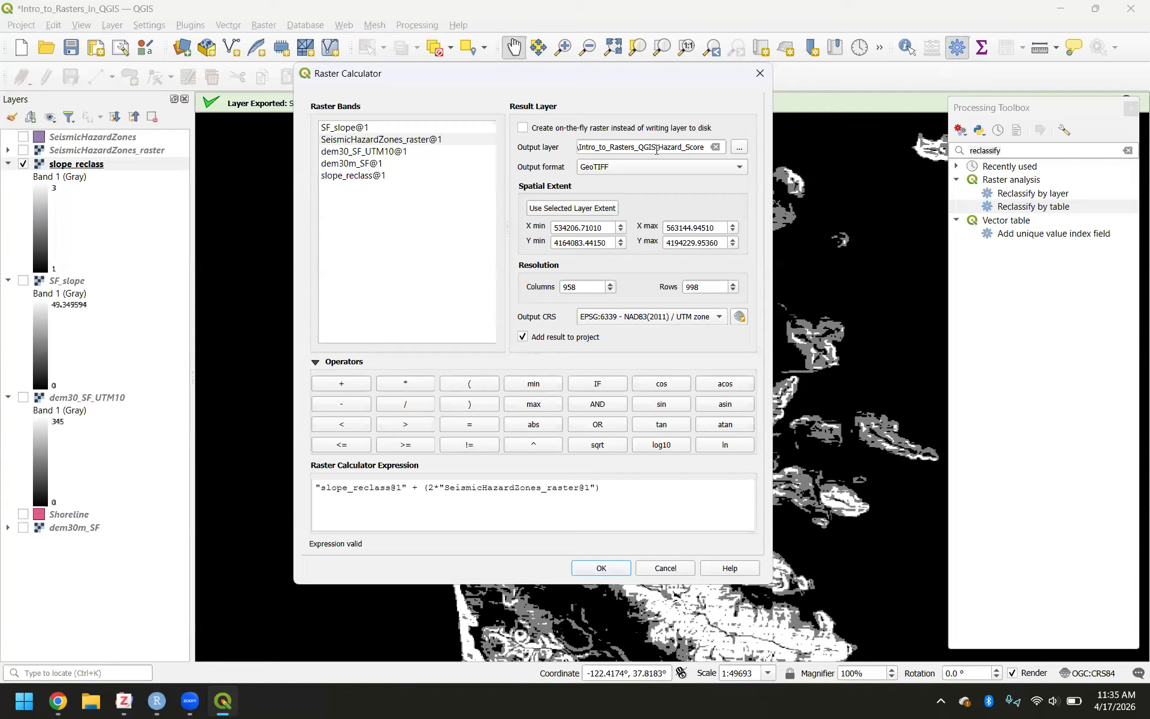
{"action": "left_click_drag", "start_coordinate": [658, 148], "coordinate": [699, 147]}
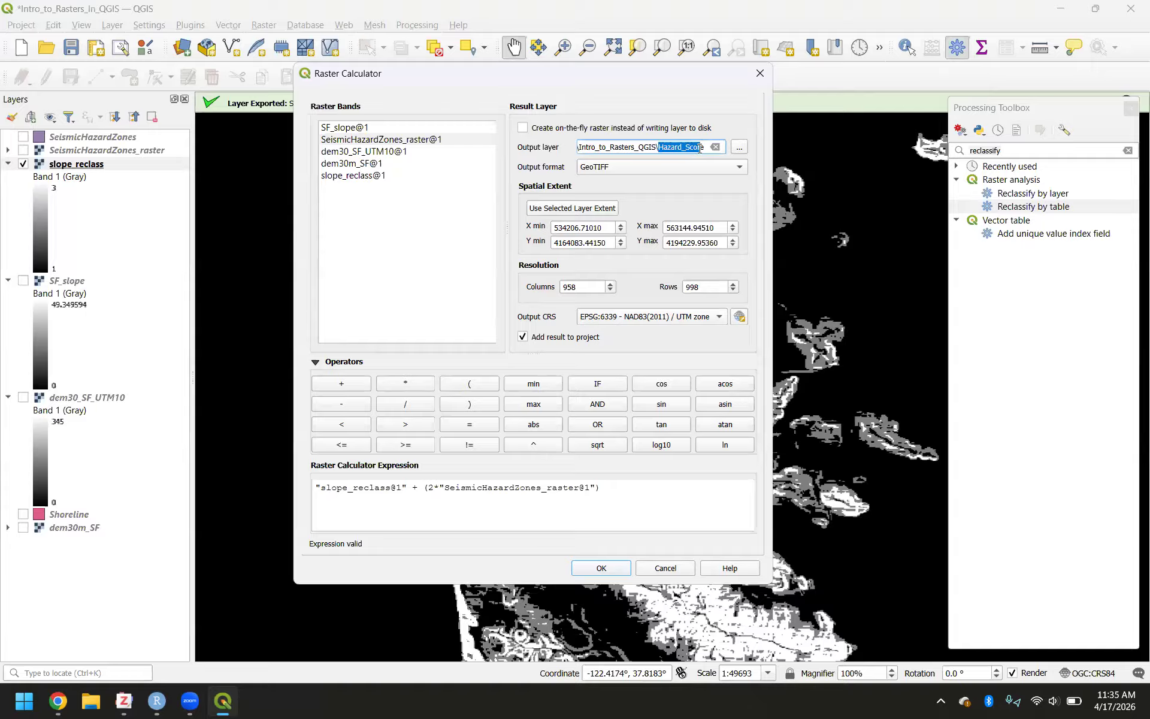
{"action": "left_click", "coordinate": [589, 570]}
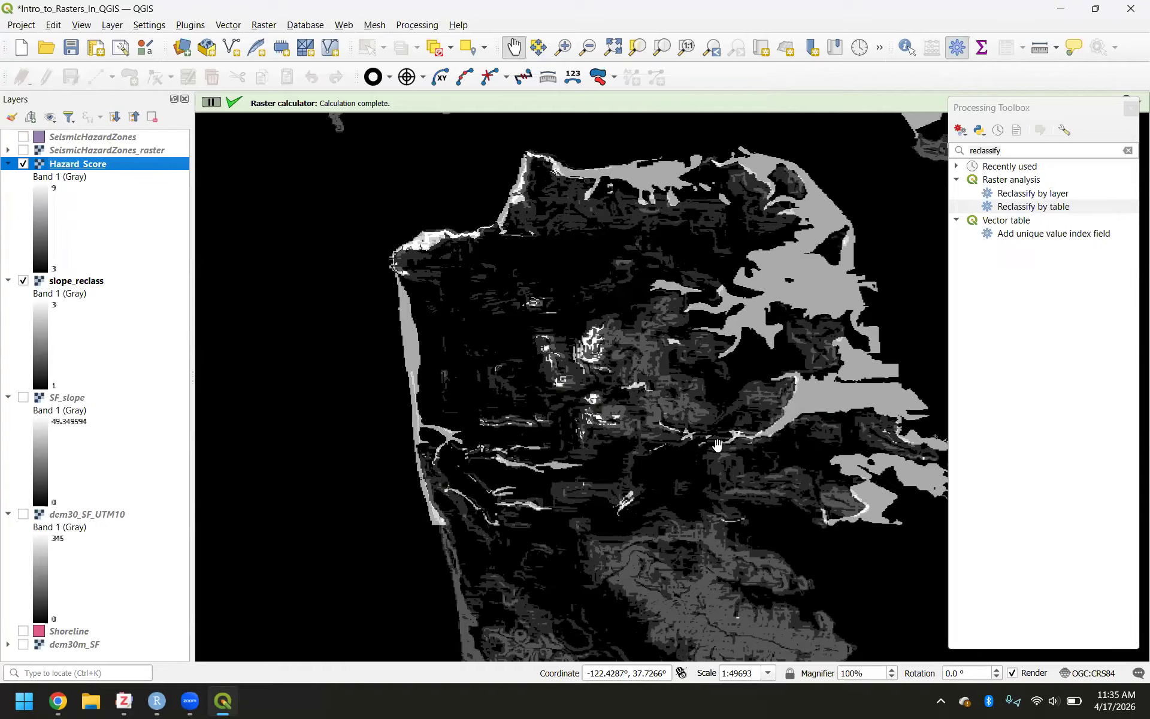
Step: Inspect the Hazard_Score raster across San Francisco and read section 6.1, Smooth/Sieve Raster, in the Chrome guide
{"action": "left_click_drag", "start_coordinate": [665, 398], "coordinate": [473, 414]}
{"action": "scroll", "coordinate": [455, 415], "scroll_direction": "down", "scroll_amount": 1}
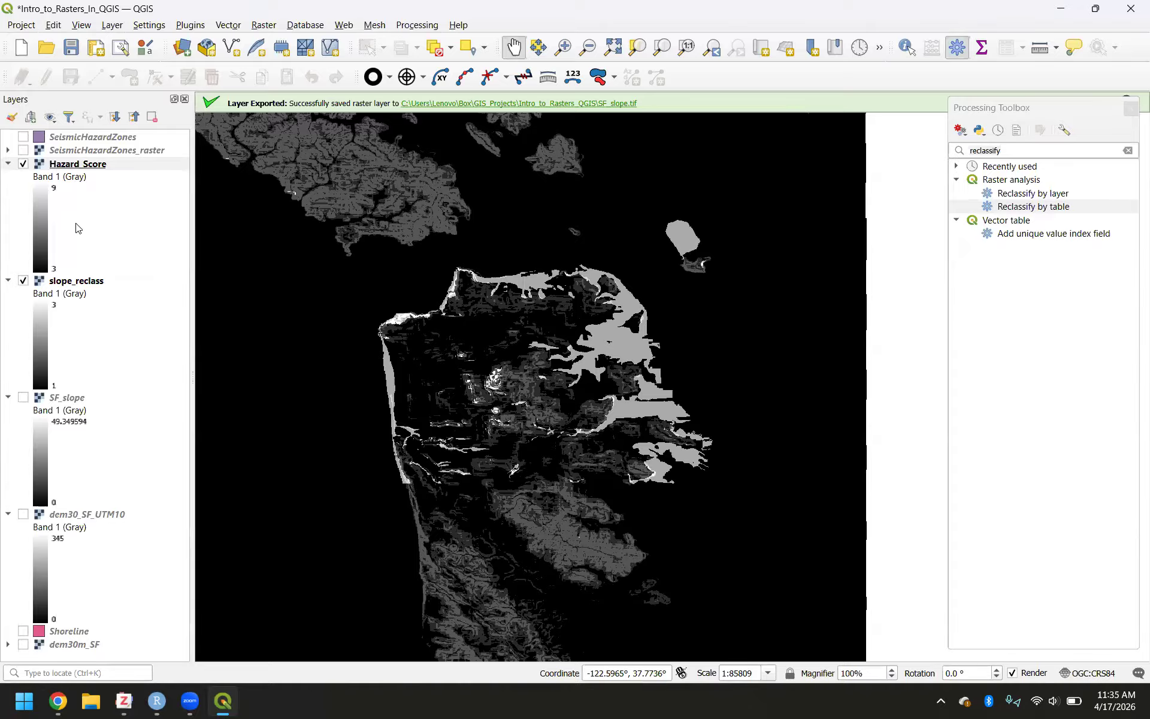
{"action": "scroll", "coordinate": [491, 363], "scroll_direction": "up", "scroll_amount": 2}
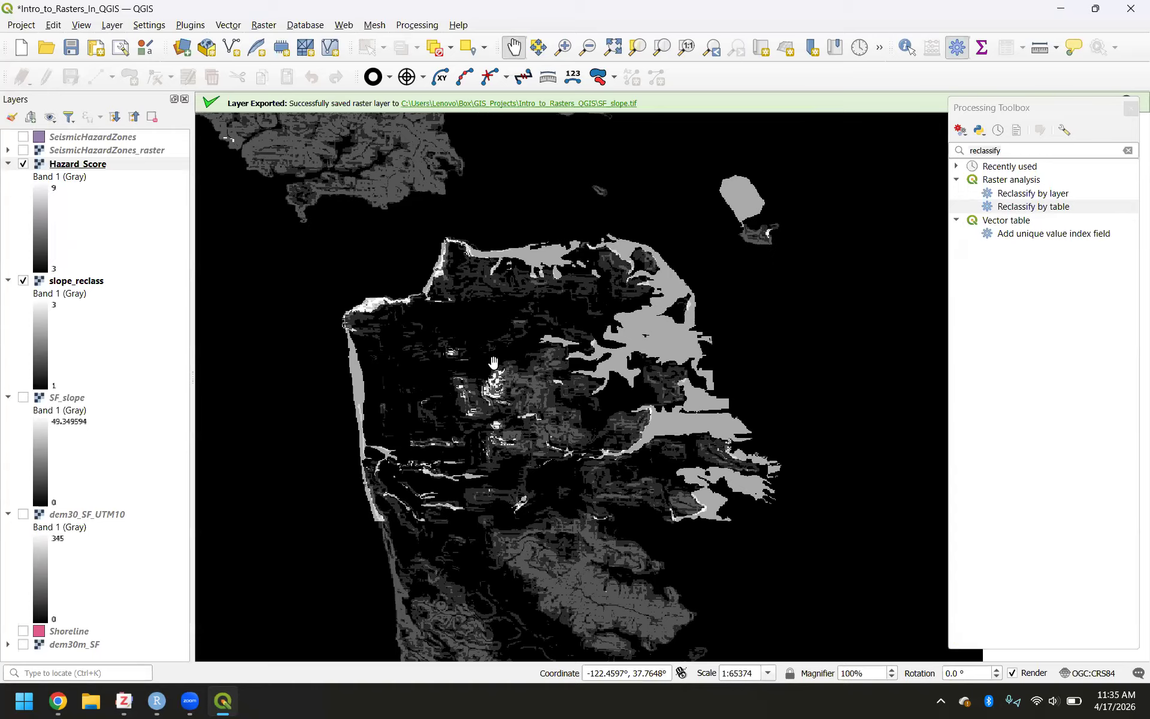
{"action": "scroll", "coordinate": [492, 363], "scroll_direction": "up", "scroll_amount": 1}
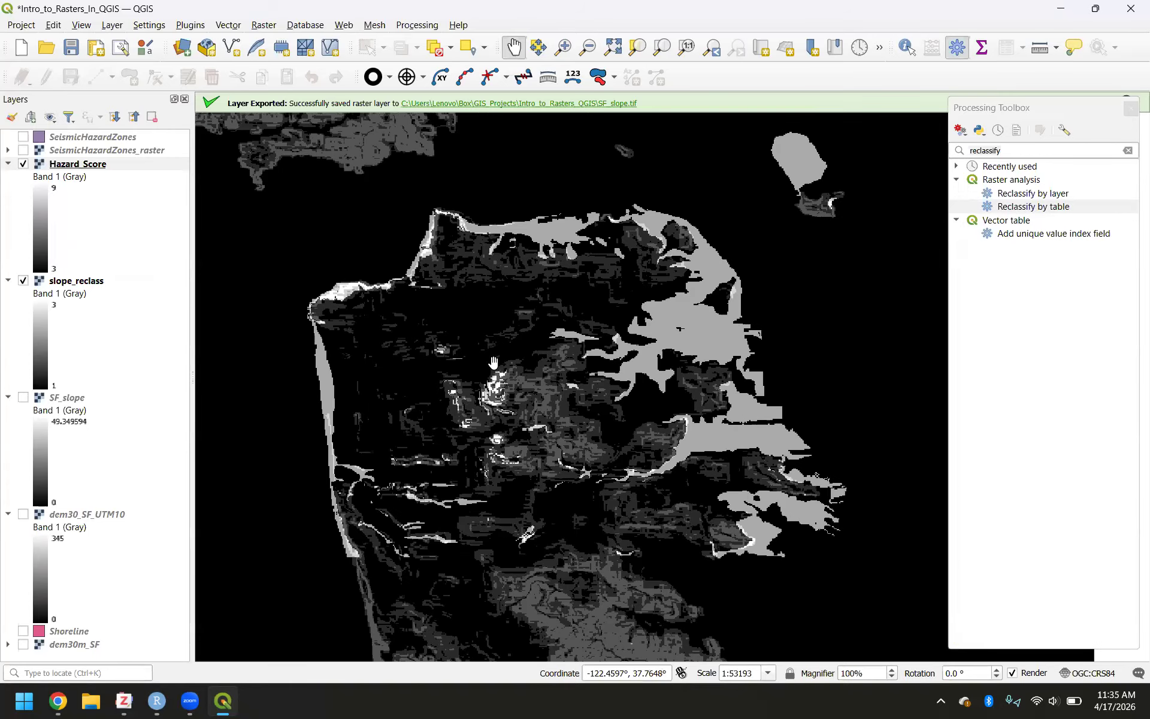
{"action": "mouse_move", "coordinate": [58, 700]}
{"action": "left_click", "coordinate": [84, 627]}
{"action": "scroll", "coordinate": [478, 475], "scroll_direction": "down", "scroll_amount": 5}
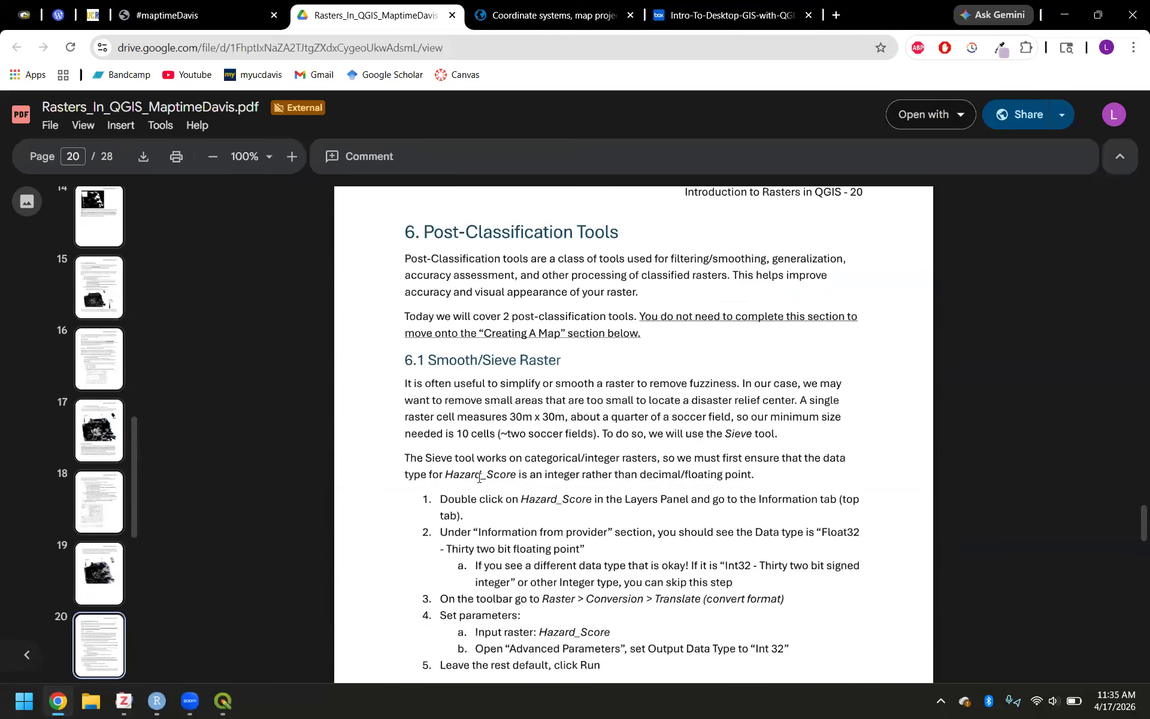
{"action": "scroll", "coordinate": [479, 478], "scroll_direction": "down", "scroll_amount": 1}
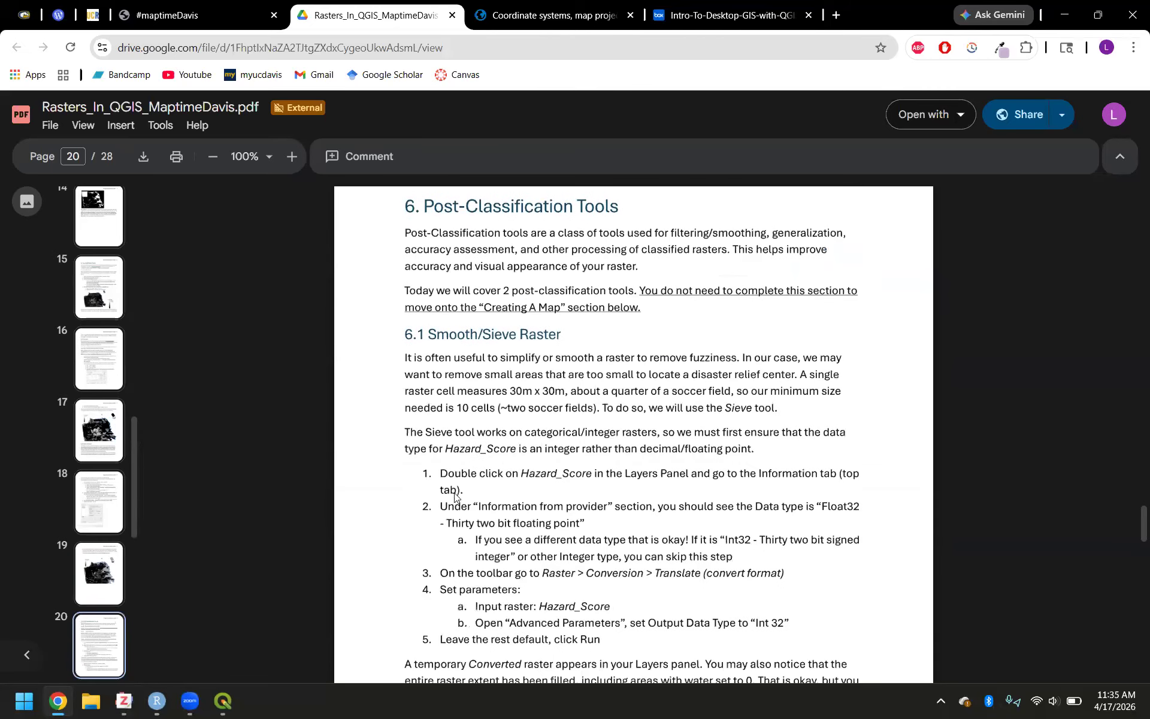
Step: Return to QGIS, hide the slope_reclass layer, and collapse the legends of slope_reclass, SF_slope and dem30_SF_UTM10
{"action": "mouse_move", "coordinate": [227, 701]}
{"action": "left_click", "coordinate": [245, 643]}
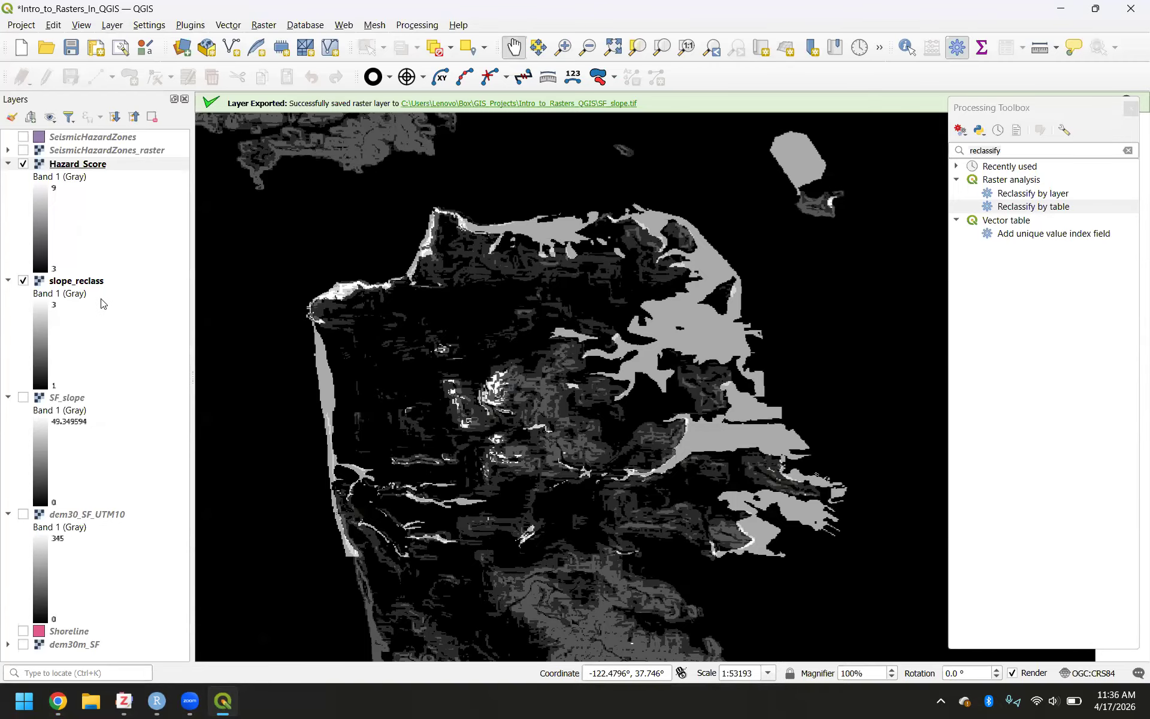
{"action": "left_click", "coordinate": [23, 280]}
{"action": "left_click", "coordinate": [8, 280]}
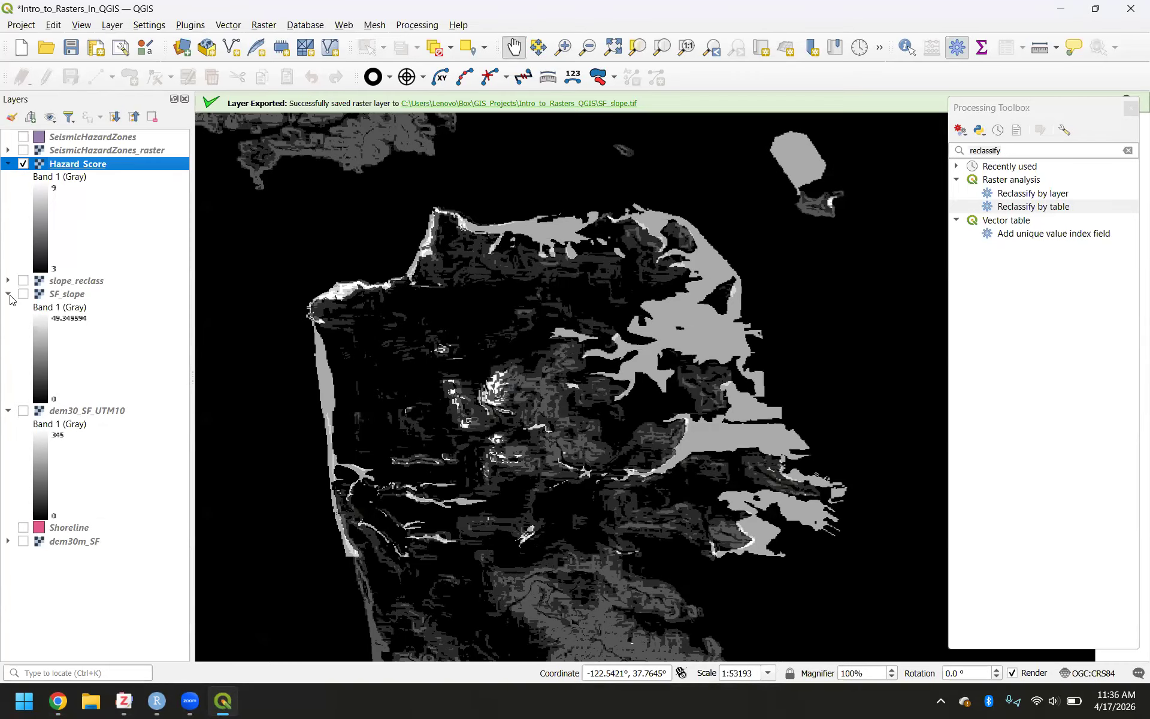
{"action": "left_click", "coordinate": [8, 294]}
{"action": "left_click", "coordinate": [7, 307]}
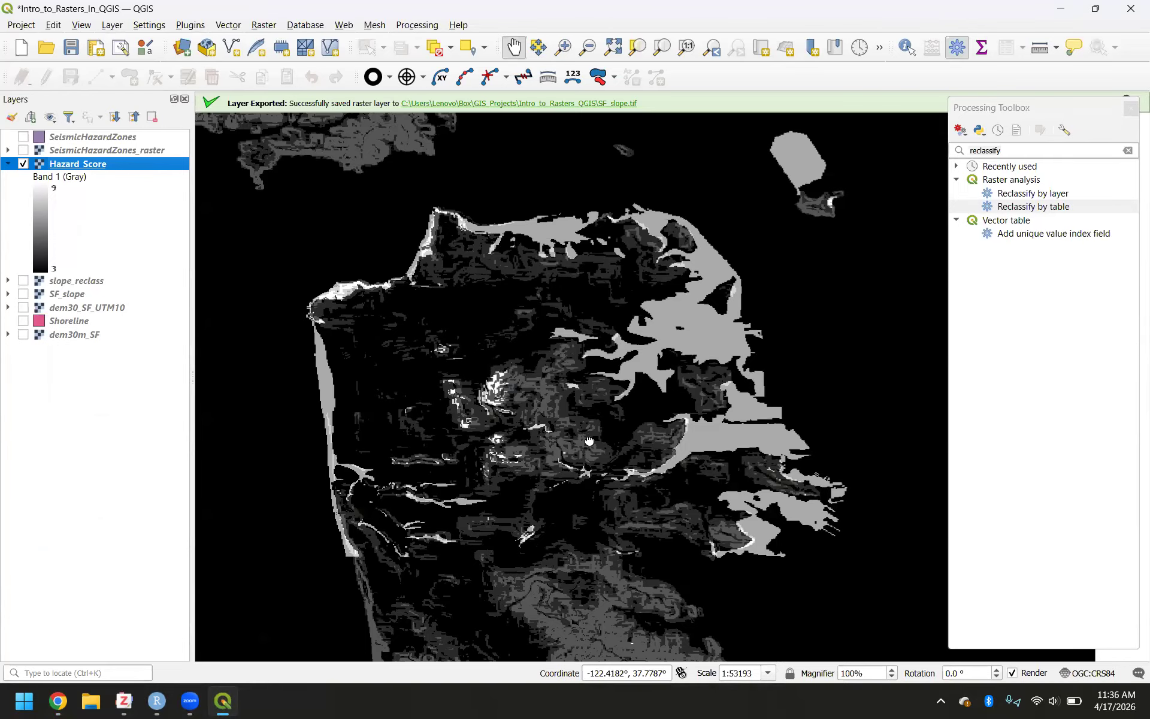
Step: Show the Shoreline layer above SeismicHazardZones_raster and toggle it to compare its outline with Hazard_Score
{"action": "left_click_drag", "start_coordinate": [589, 440], "coordinate": [612, 447]}
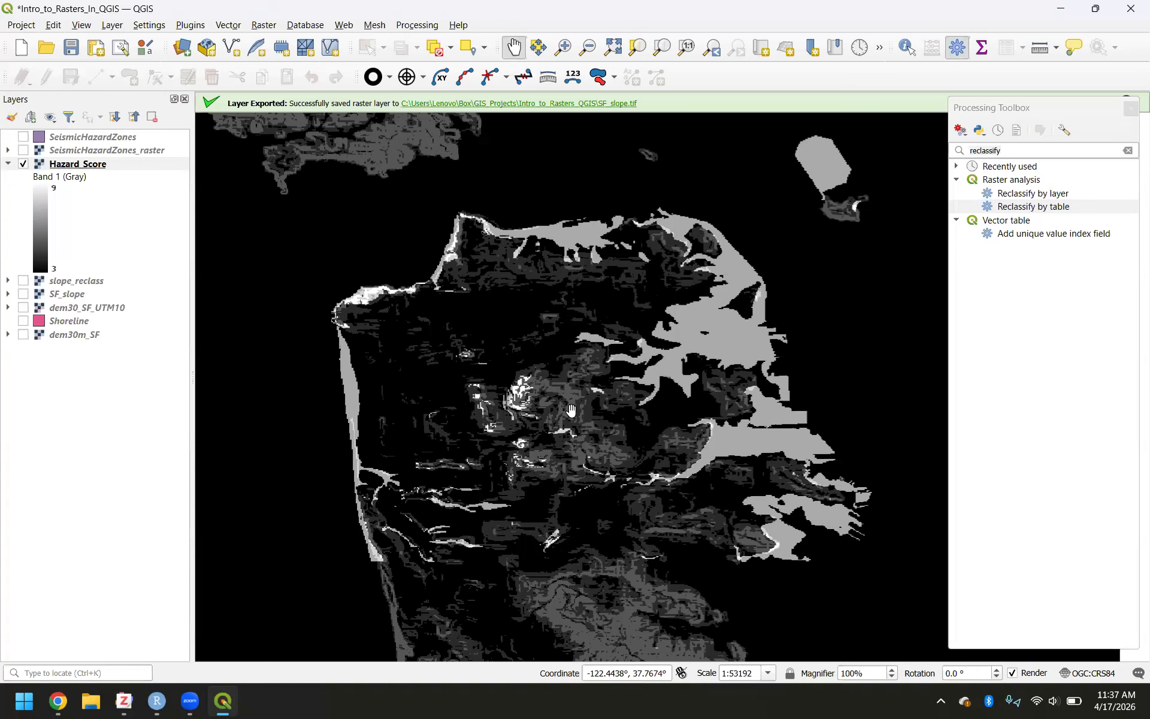
{"action": "scroll", "coordinate": [571, 388], "scroll_direction": "up", "scroll_amount": 2}
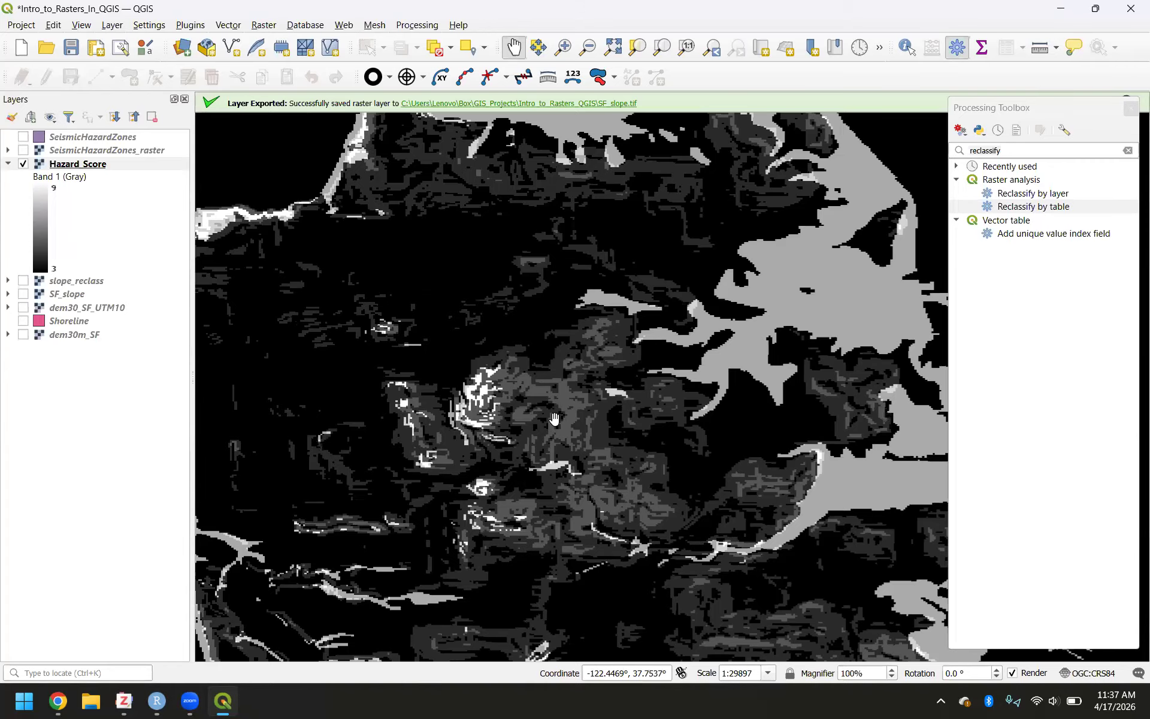
{"action": "scroll", "coordinate": [554, 419], "scroll_direction": "down", "scroll_amount": 4}
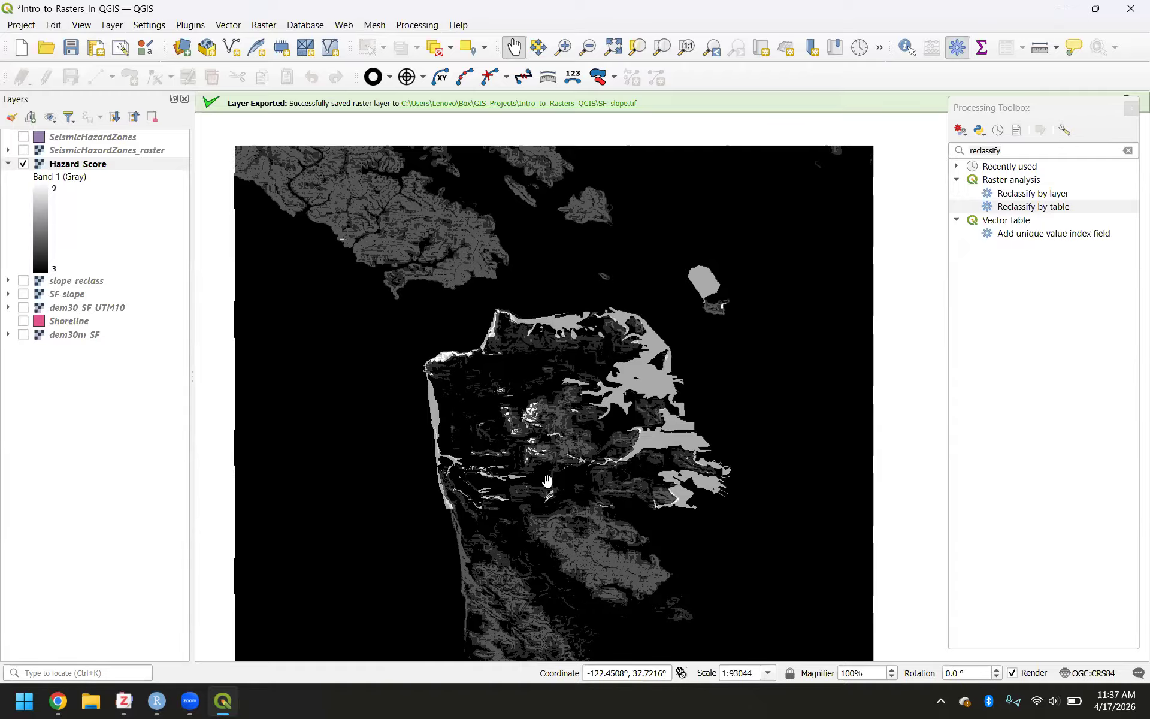
{"action": "scroll", "coordinate": [586, 449], "scroll_direction": "up", "scroll_amount": 2}
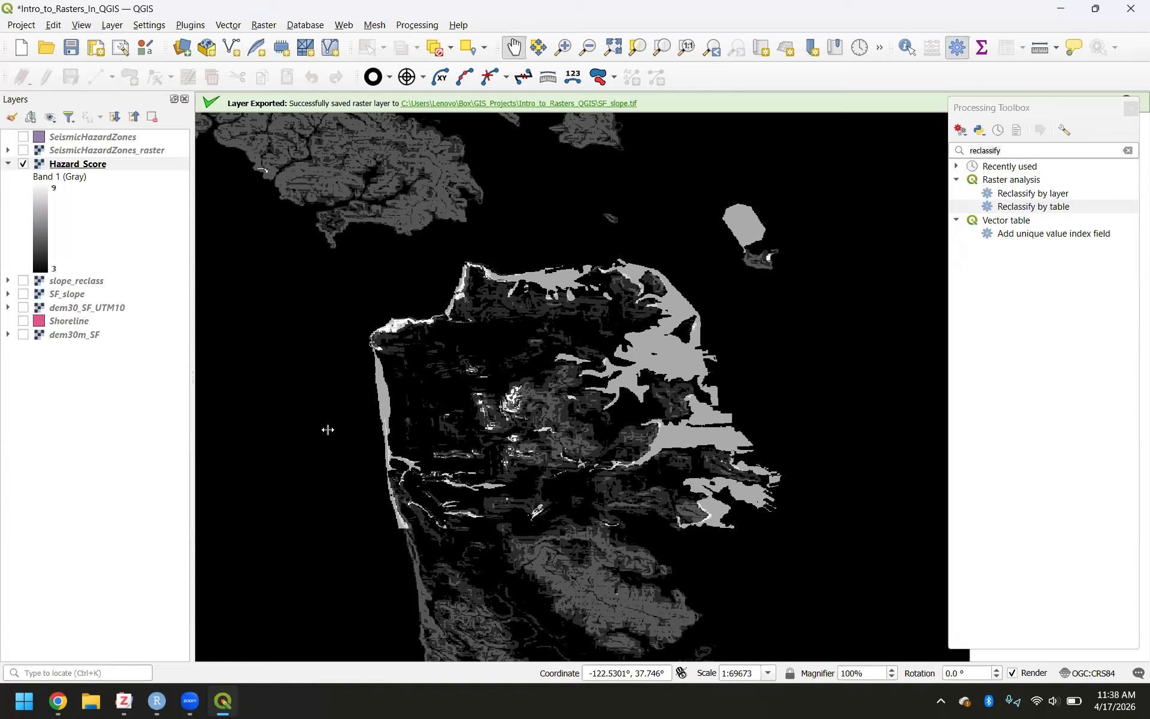
{"action": "left_click", "coordinate": [23, 321]}
{"action": "left_click_drag", "start_coordinate": [74, 326], "coordinate": [83, 148]}
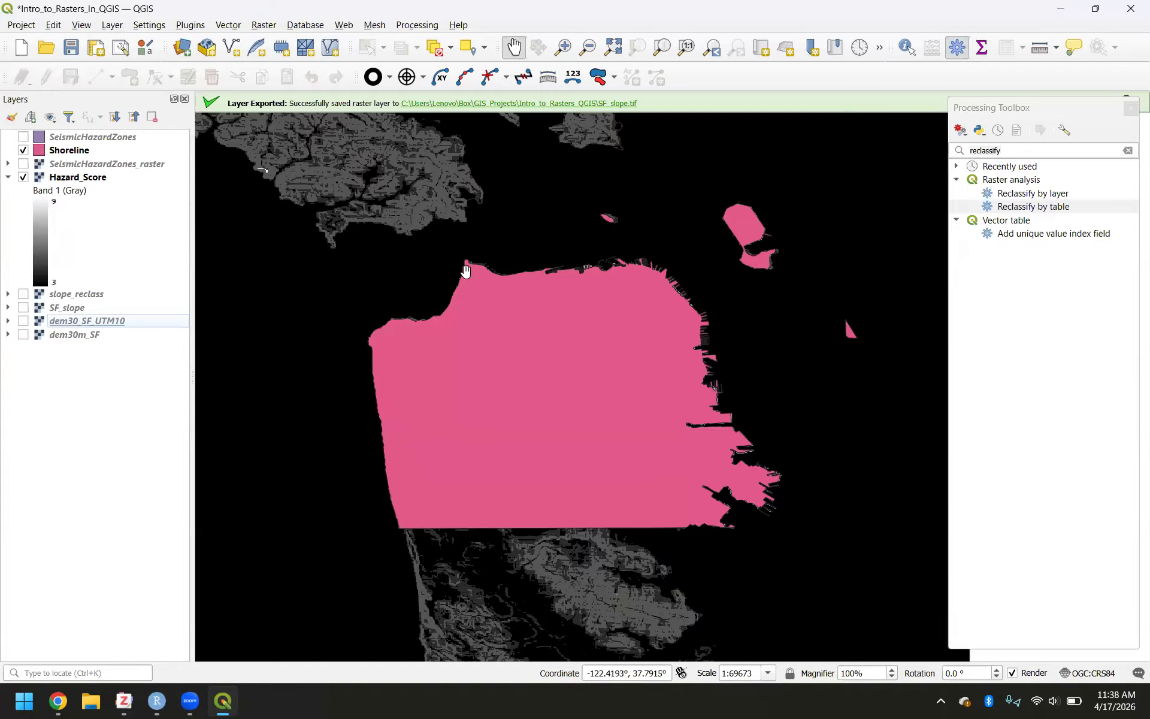
{"action": "left_click", "coordinate": [22, 150]}
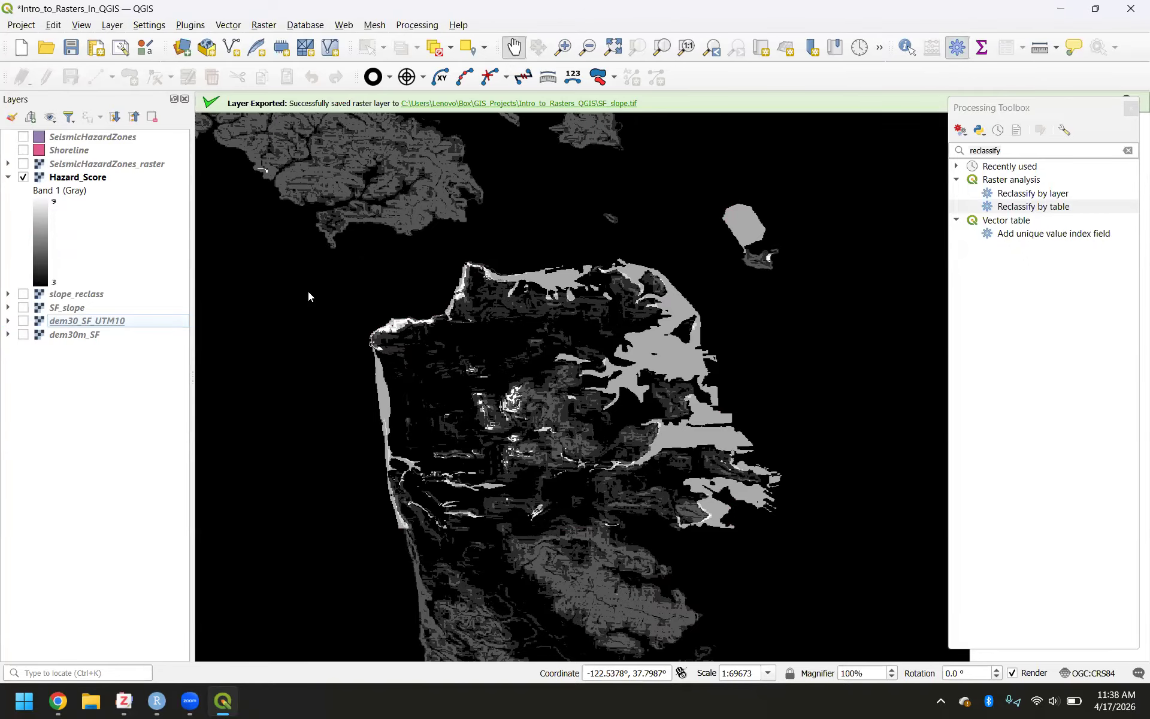
Step: Set up Clip Raster by Mask Layer with Hazard_Score as the input layer and Shoreline as the mask layer
{"action": "left_click", "coordinate": [267, 25]}
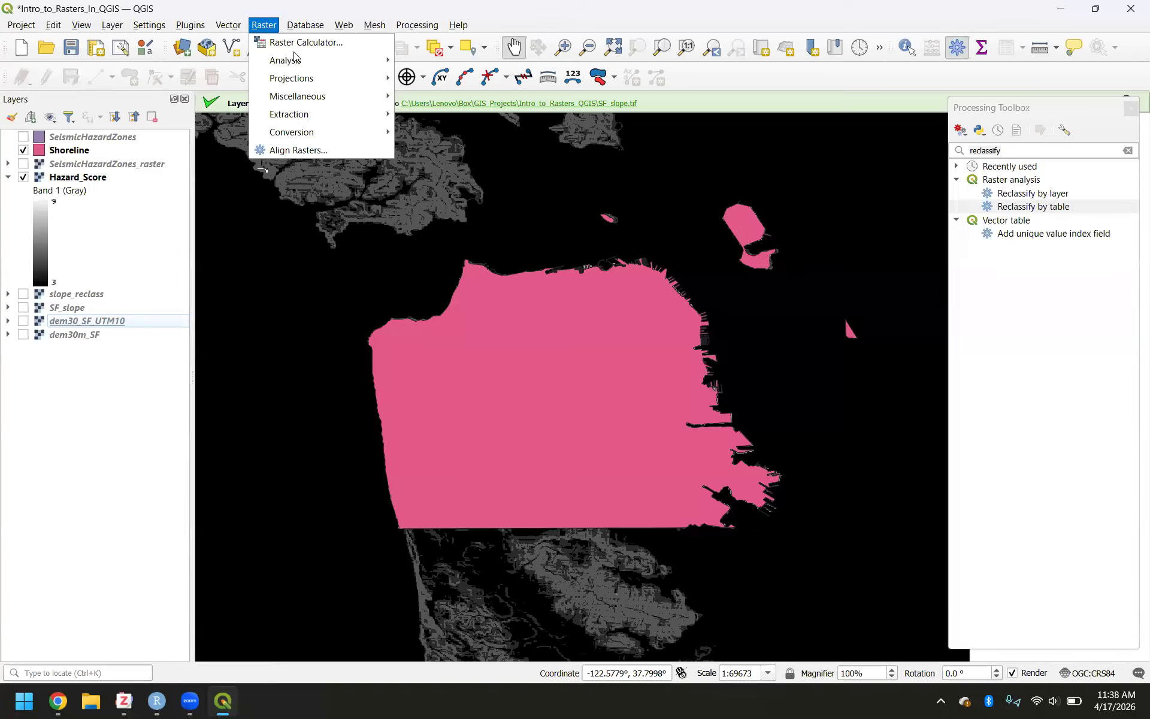
{"action": "mouse_move", "coordinate": [320, 120]}
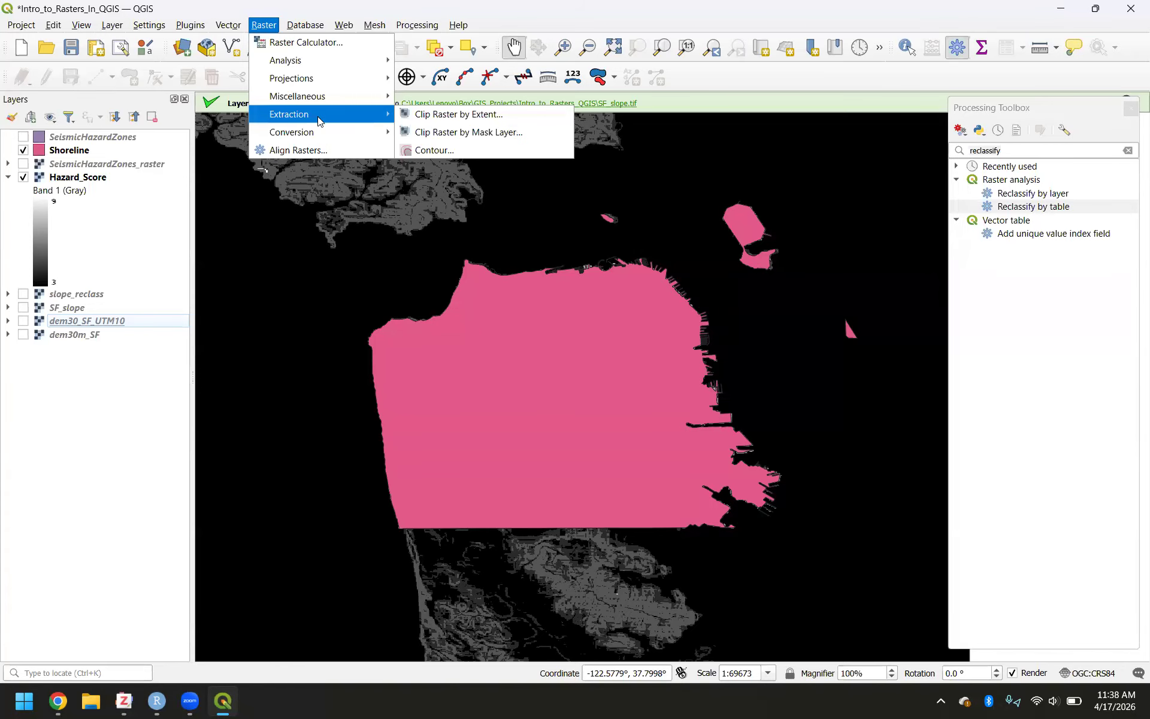
{"action": "left_click", "coordinate": [480, 132]}
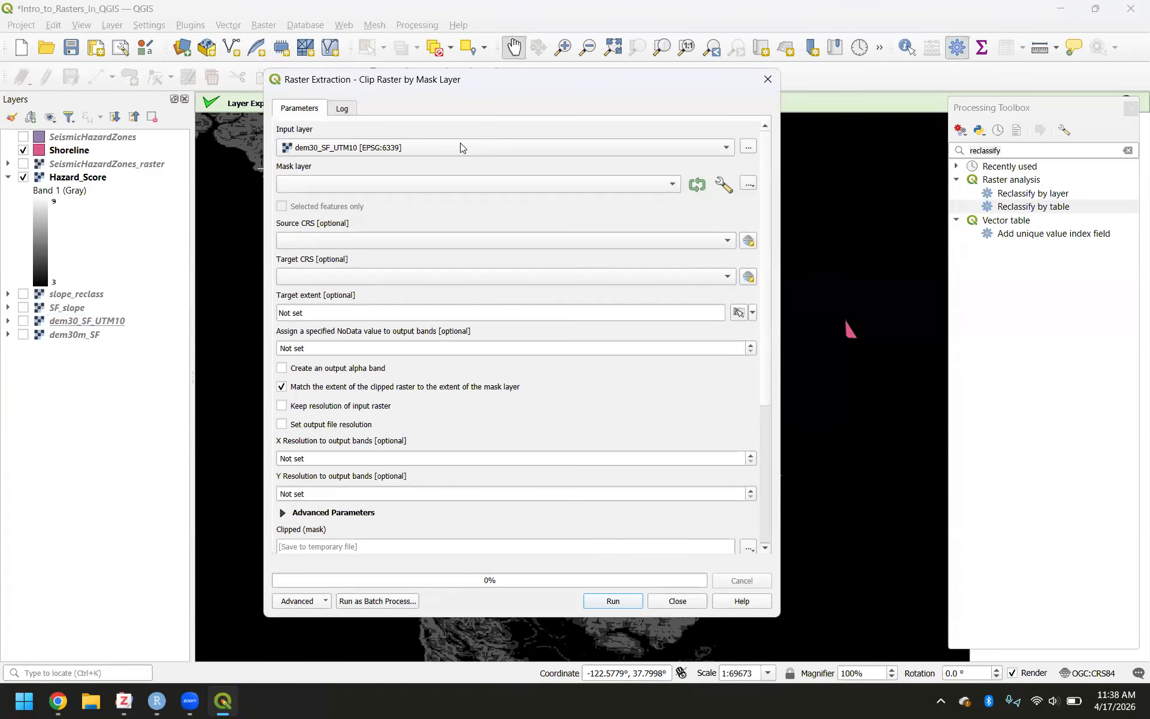
{"action": "left_click", "coordinate": [438, 153]}
{"action": "left_click", "coordinate": [410, 177]}
{"action": "left_click", "coordinate": [579, 183]}
{"action": "left_click", "coordinate": [424, 199]}
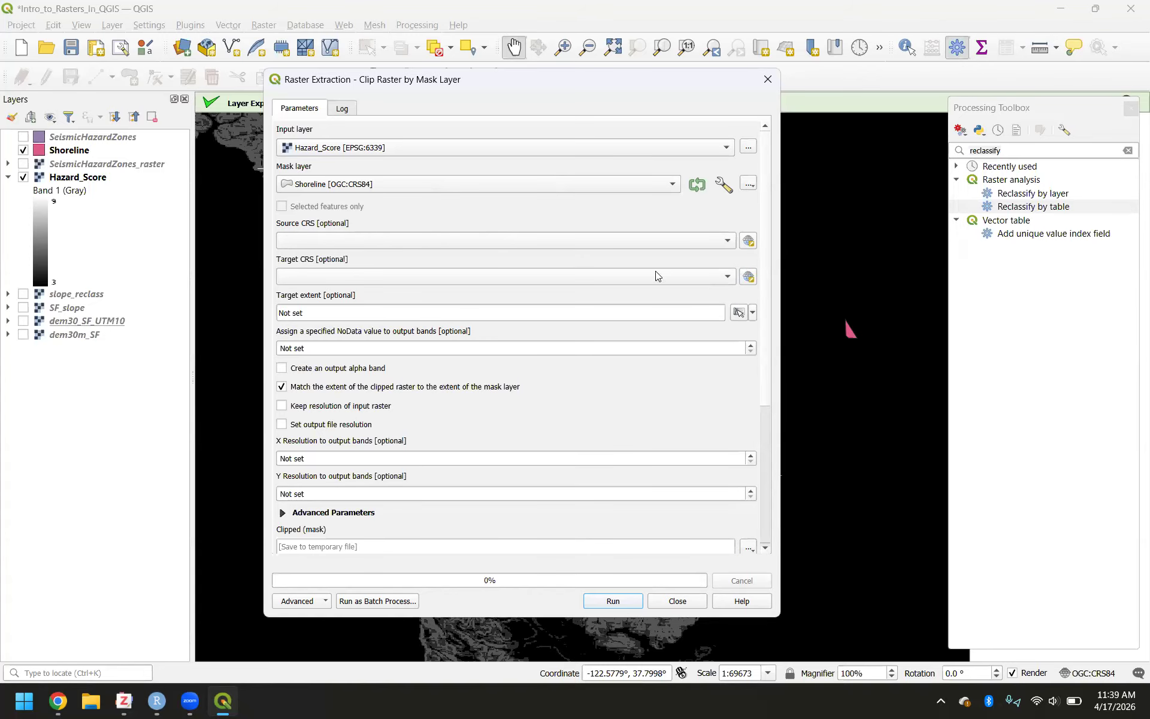
Step: Set the clip's target CRS to EPSG:6339 - NAD83(2011) / UTM zone 10N and run it with the other settings at their defaults
{"action": "left_click", "coordinate": [523, 277]}
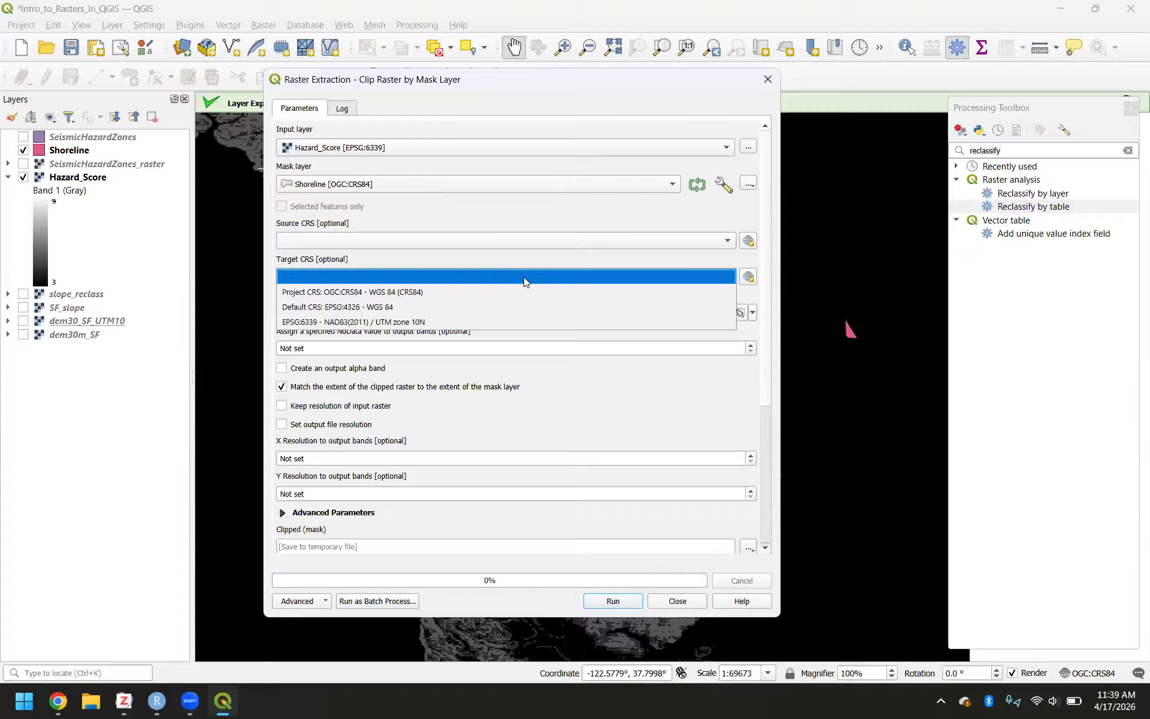
{"action": "left_click", "coordinate": [450, 320]}
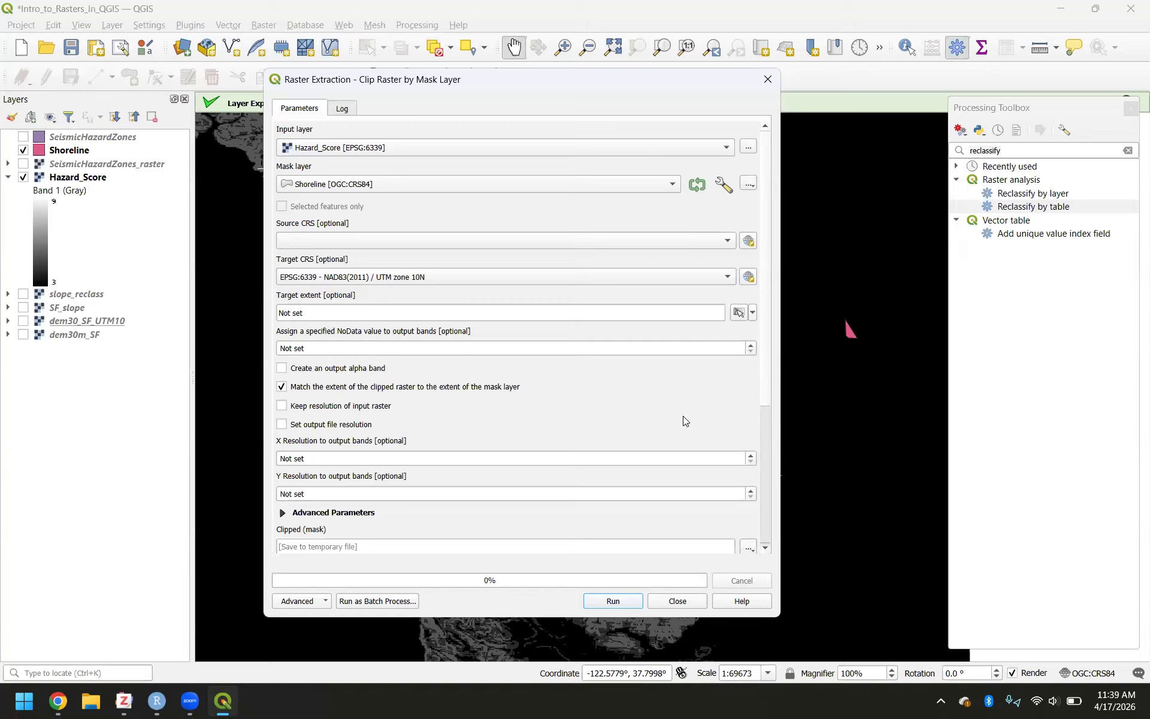
{"action": "left_click", "coordinate": [752, 312]}
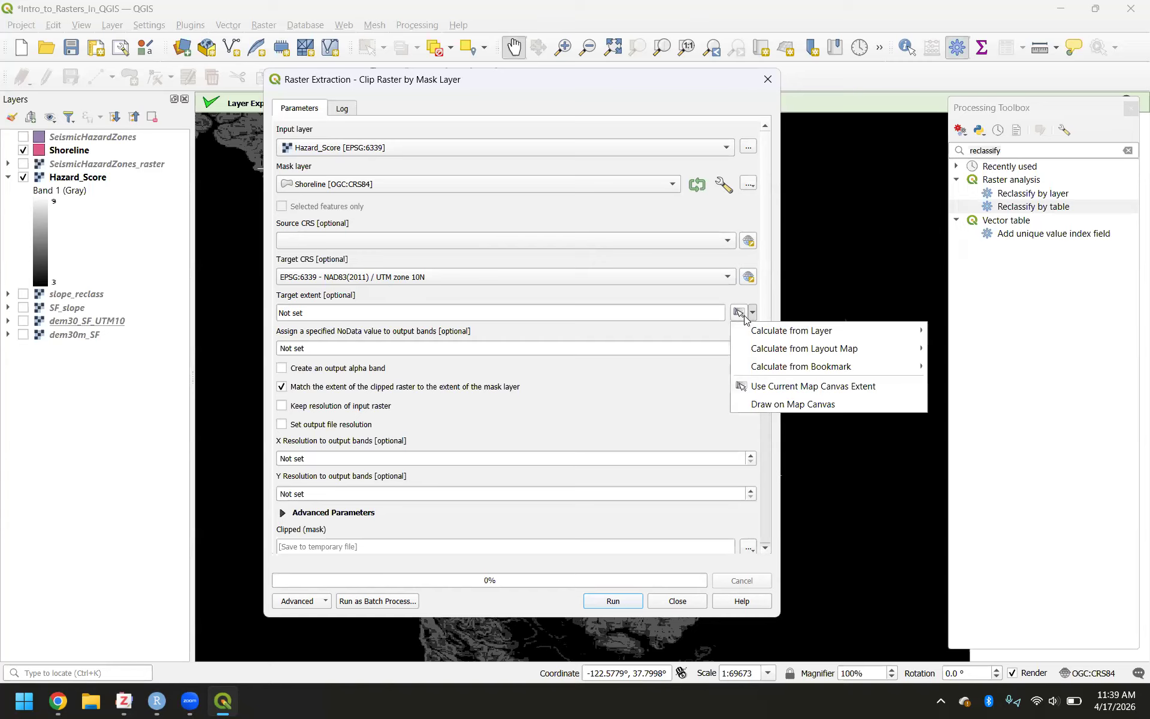
{"action": "left_click", "coordinate": [517, 410]}
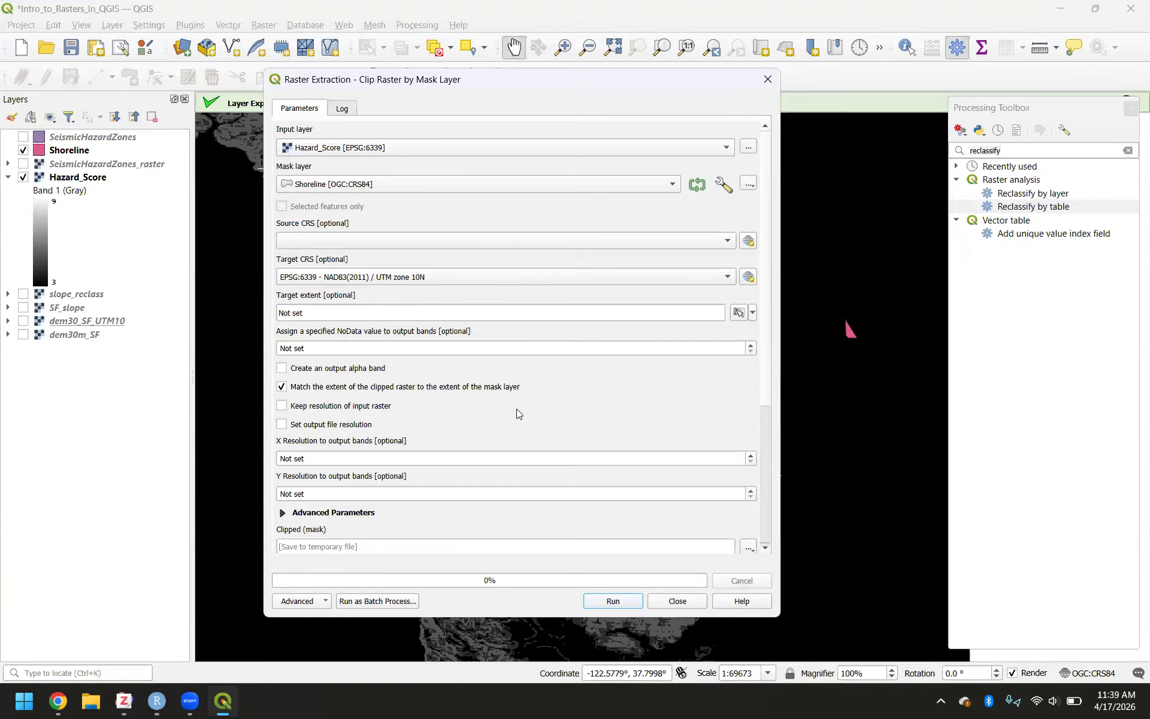
{"action": "left_click", "coordinate": [596, 600]}
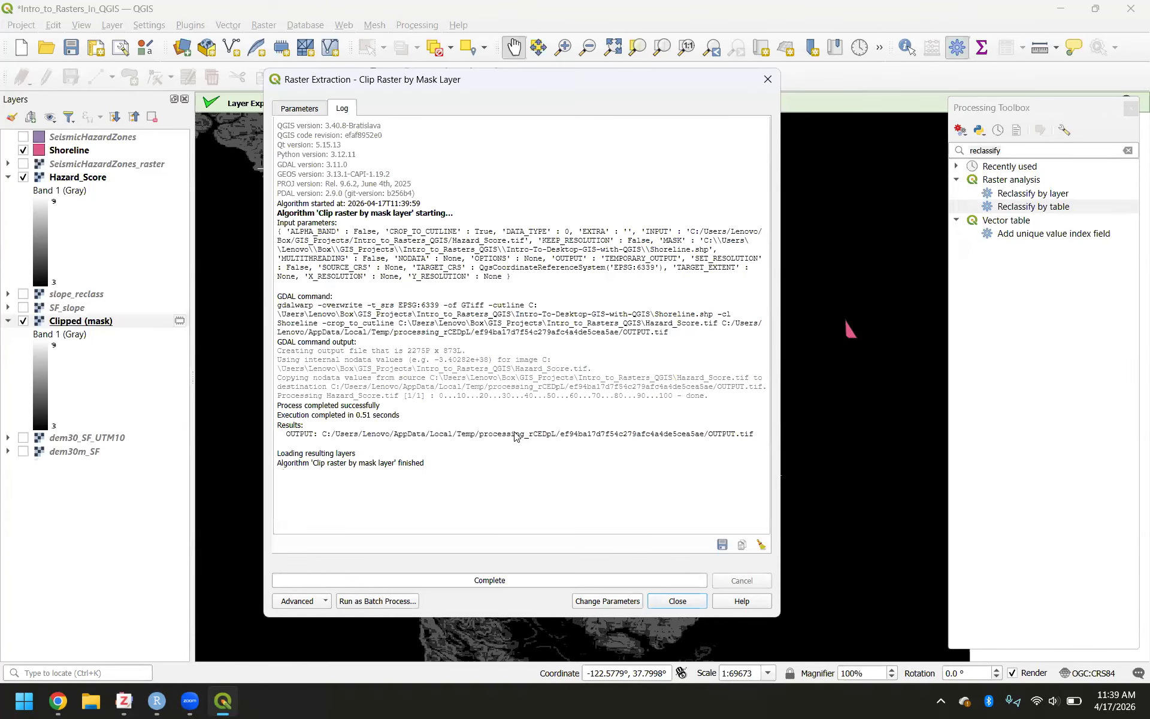
{"action": "left_click", "coordinate": [677, 601]}
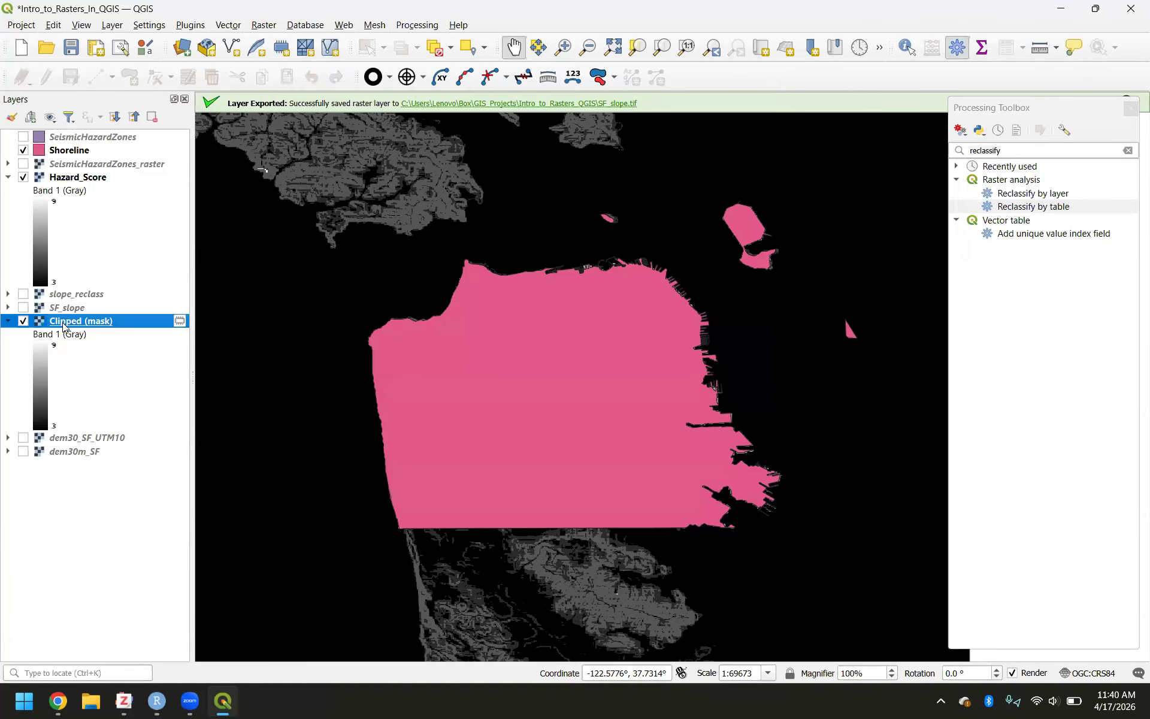
Step: Hide the Hazard_Score and Shoreline layers and inspect the clipped raster across San Francisco
{"action": "left_click", "coordinate": [24, 178]}
{"action": "left_click", "coordinate": [23, 151]}
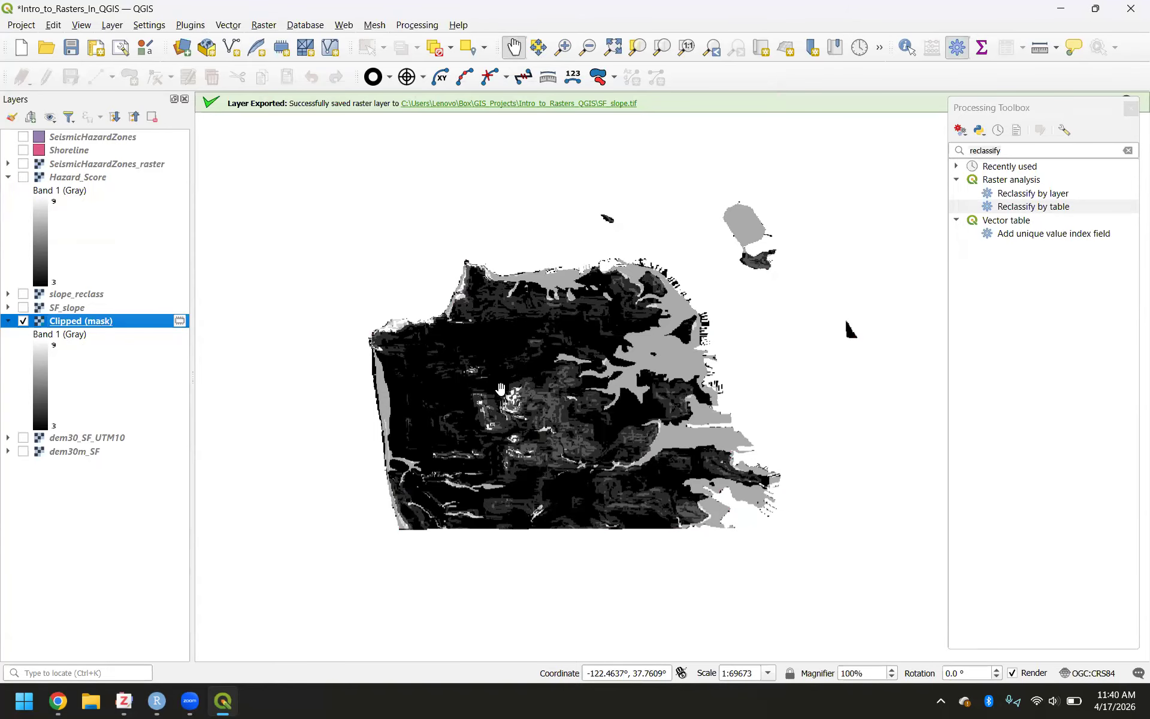
{"action": "scroll", "coordinate": [500, 389], "scroll_direction": "up", "scroll_amount": 1}
{"action": "left_click_drag", "start_coordinate": [572, 396], "coordinate": [545, 426]}
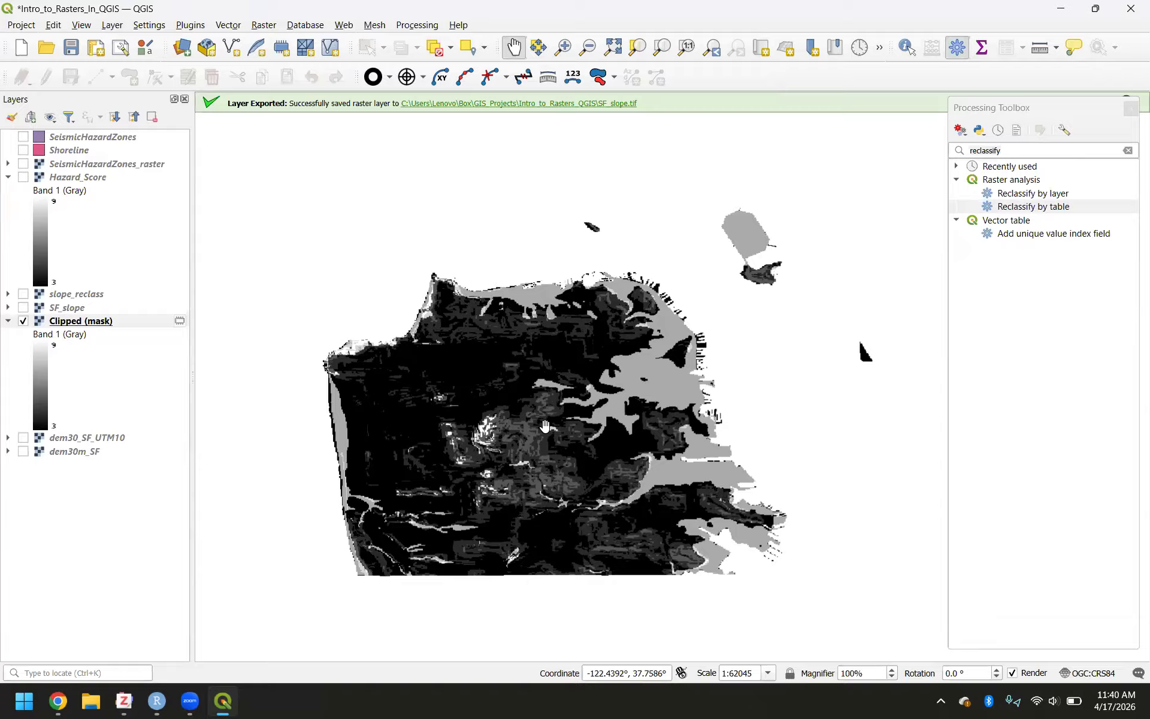
{"action": "left_click_drag", "start_coordinate": [591, 415], "coordinate": [623, 406]}
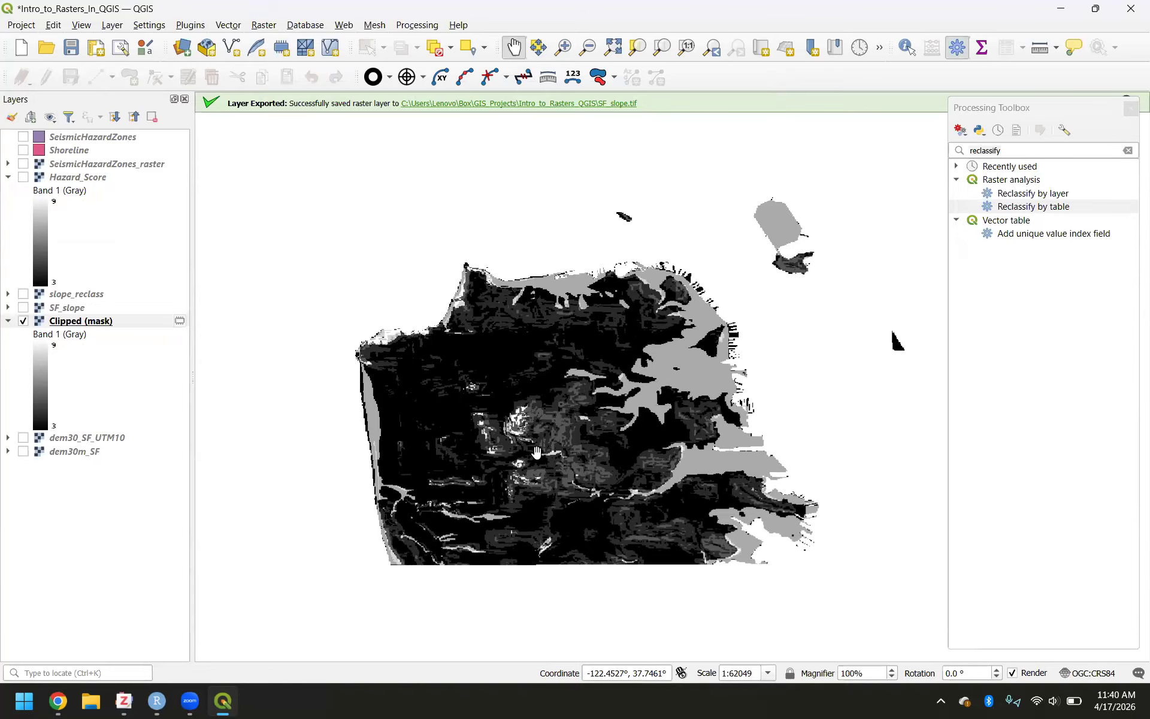
Step: Export the Clipped (mask) layer as a GeoTIFF named Relief_Center_Areas in the Intro_to_Rasters_QGIS folder, adding it to the map
{"action": "right_click", "coordinate": [71, 322]}
{"action": "mouse_move", "coordinate": [174, 588]}
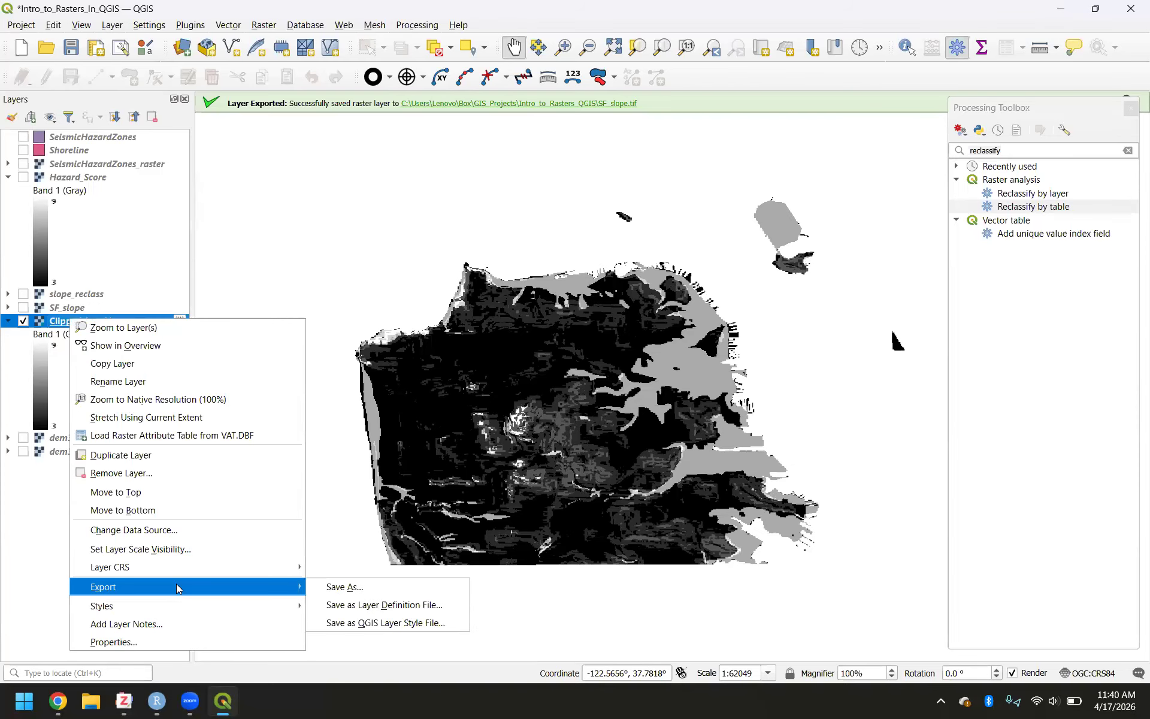
{"action": "left_click", "coordinate": [339, 592]}
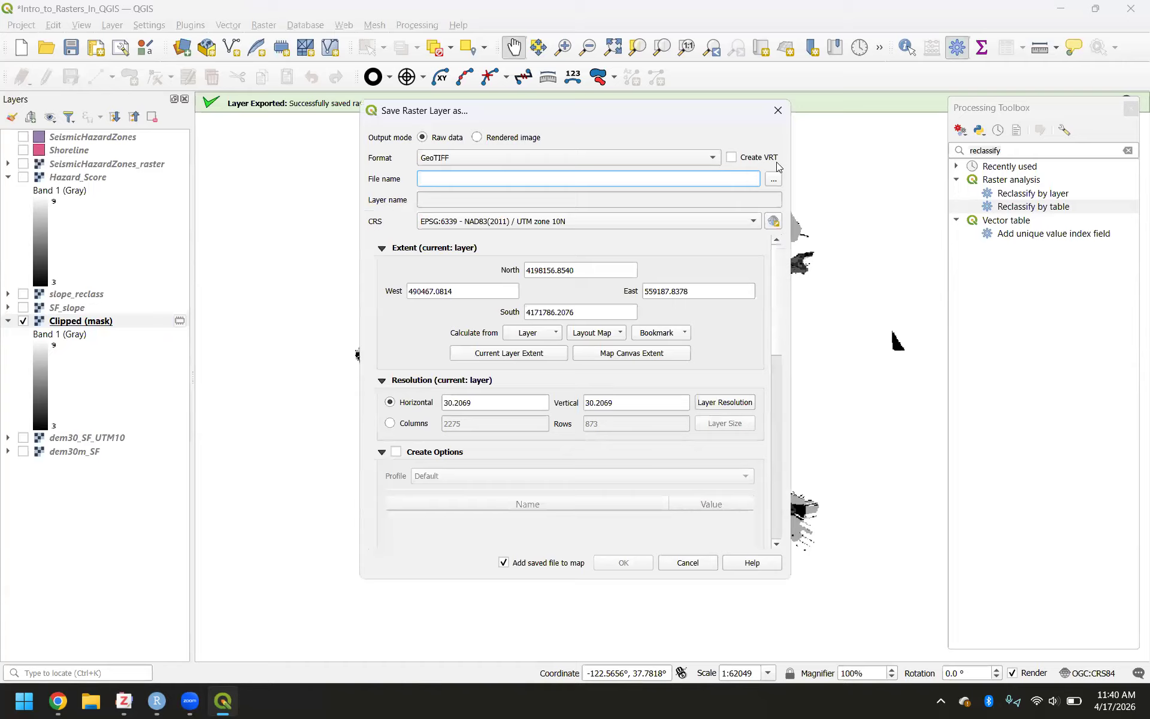
{"action": "left_click", "coordinate": [773, 180]}
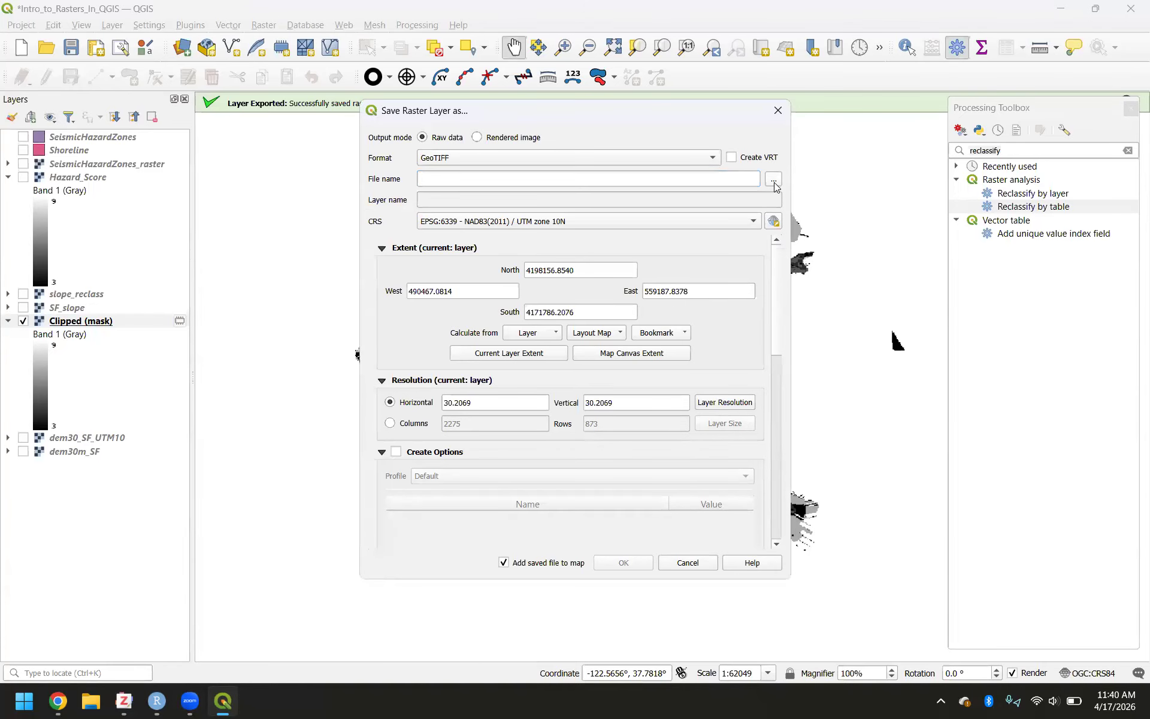
{"action": "left_click", "coordinate": [547, 574]}
{"action": "type", "text": "Reli"}
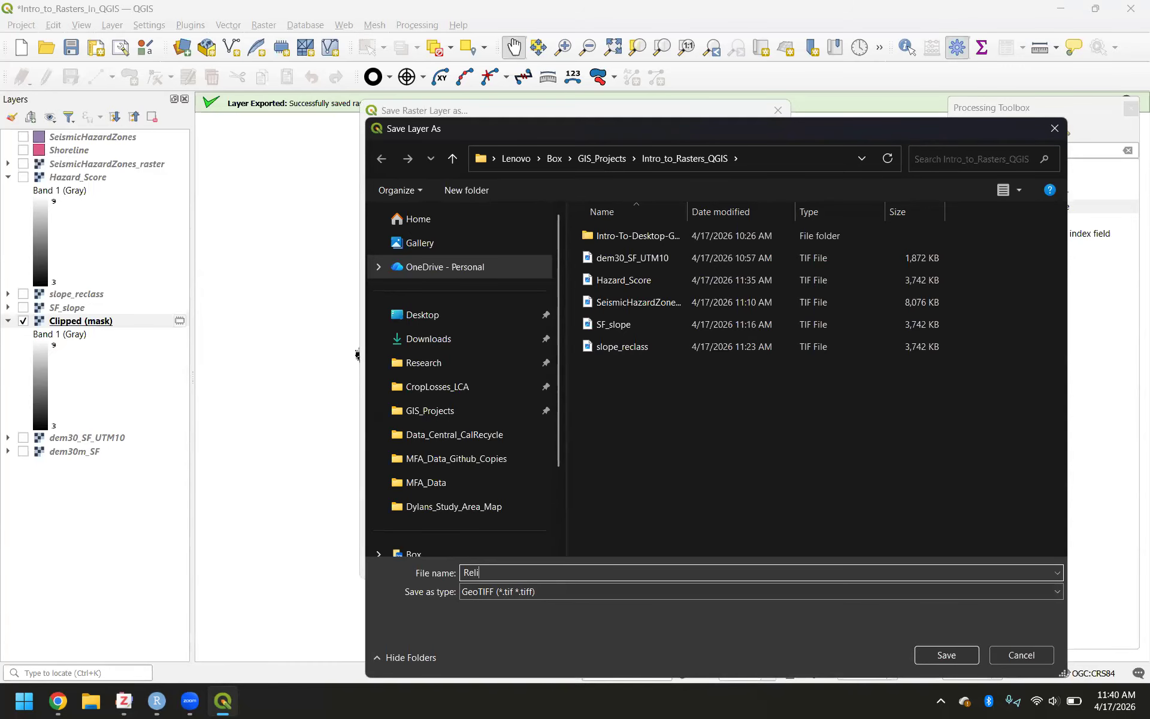
{"action": "type", "text": "ef_Center_Areas"}
{"action": "left_click", "coordinate": [932, 657]}
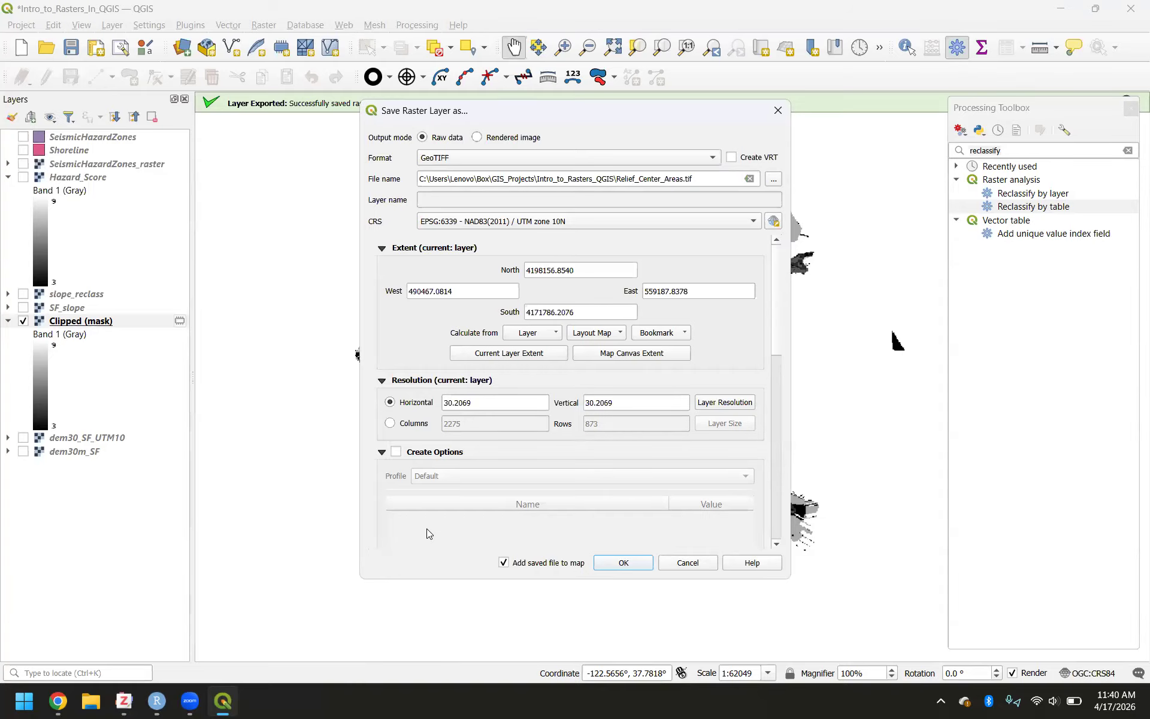
{"action": "left_click", "coordinate": [622, 563]}
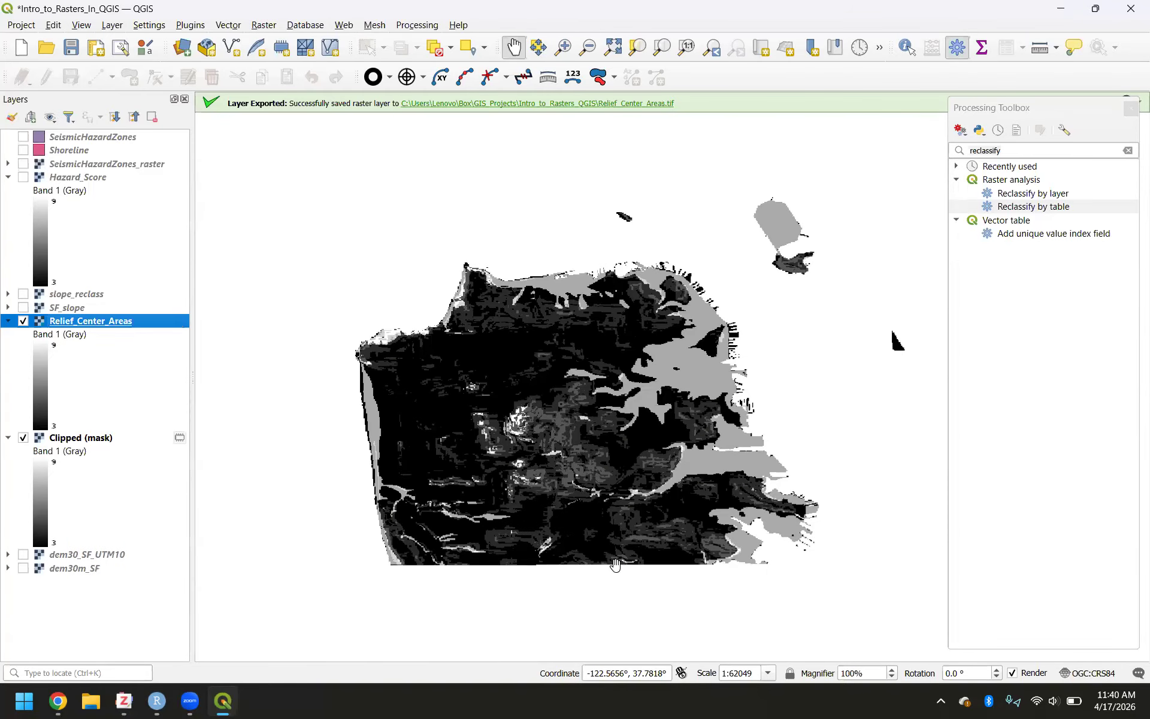
Step: Remove the temporary Clipped (mask) layer from the project
{"action": "right_click", "coordinate": [103, 440]}
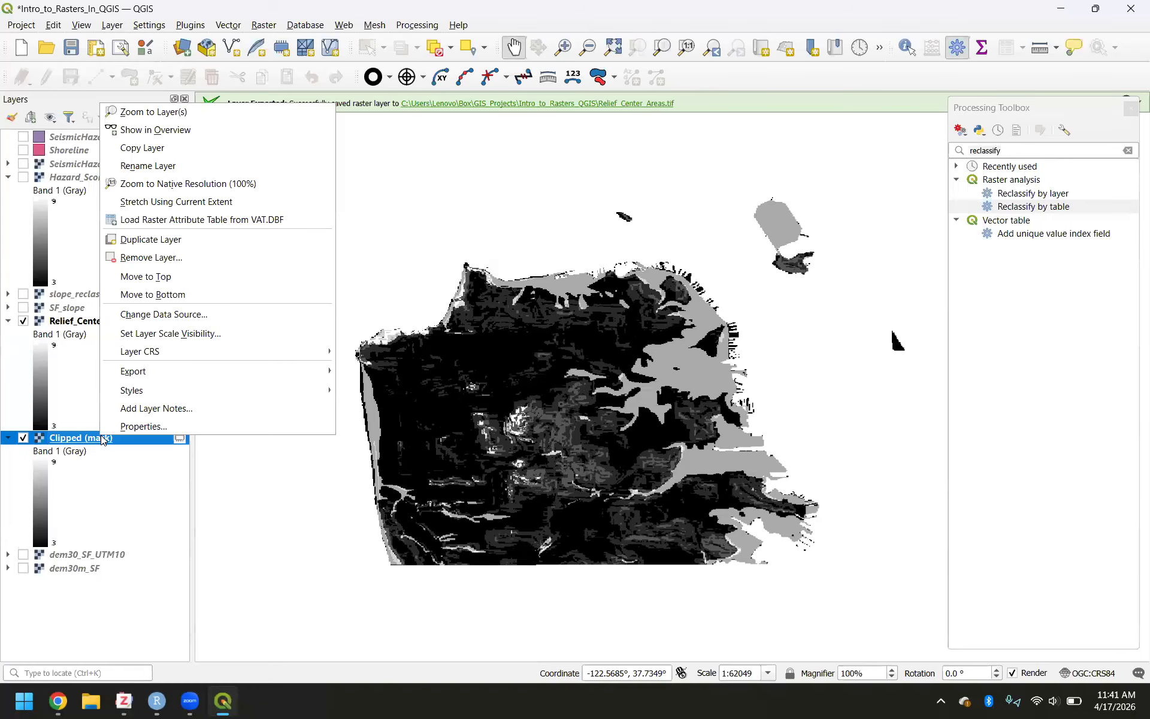
{"action": "left_click", "coordinate": [150, 258]}
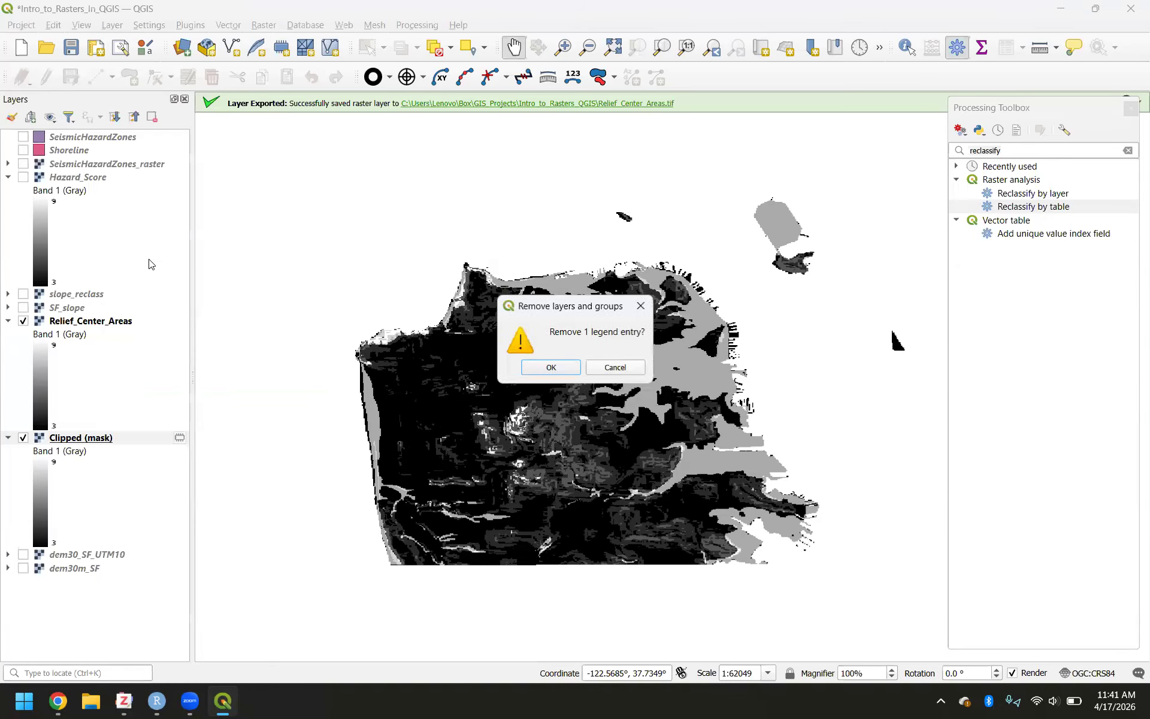
{"action": "left_click", "coordinate": [545, 364]}
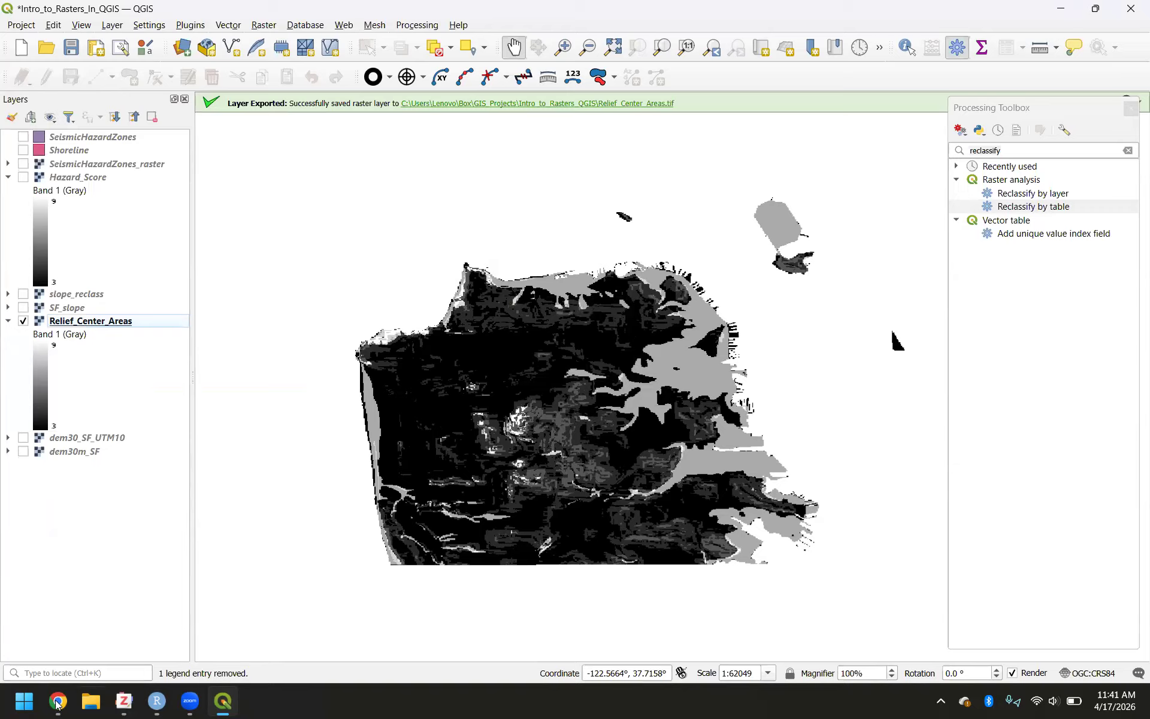
Step: Switch to the Chrome guide and review section 6, Post-Classification Tools, from Smooth/Sieve Raster to Raster to Polygon Conversion
{"action": "mouse_move", "coordinate": [57, 704]}
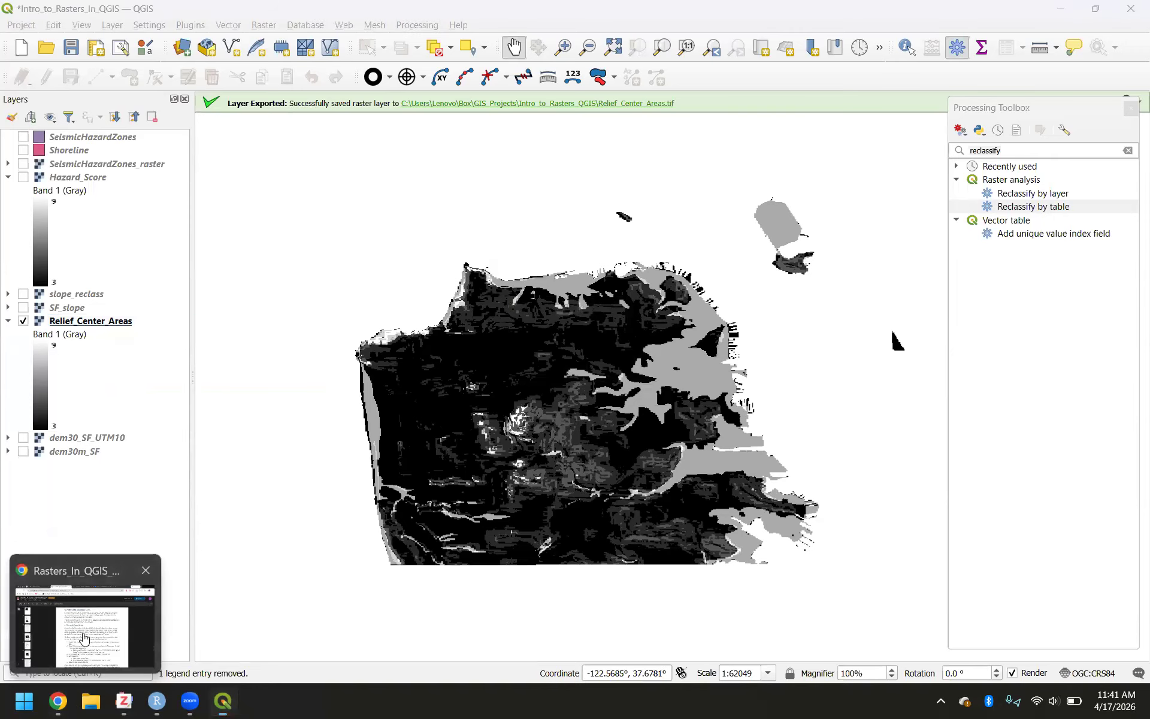
{"action": "left_click", "coordinate": [84, 637]}
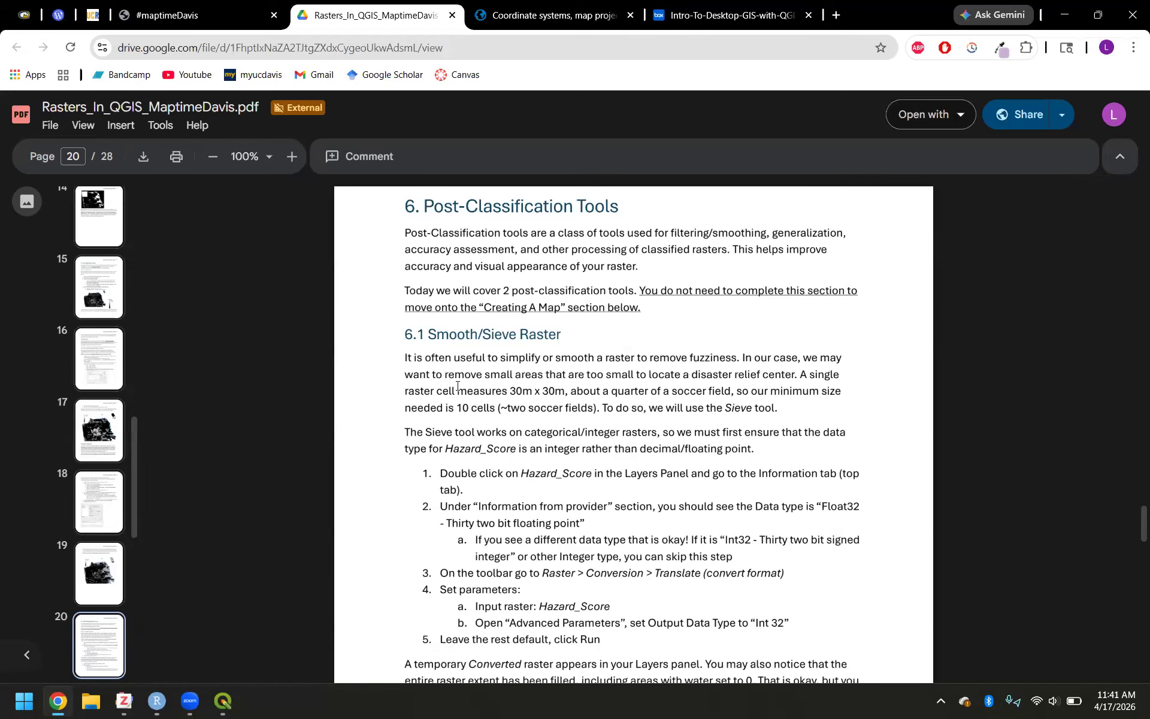
{"action": "scroll", "coordinate": [457, 386], "scroll_direction": "up", "scroll_amount": 2}
{"action": "left_click_drag", "start_coordinate": [405, 254], "coordinate": [618, 258]}
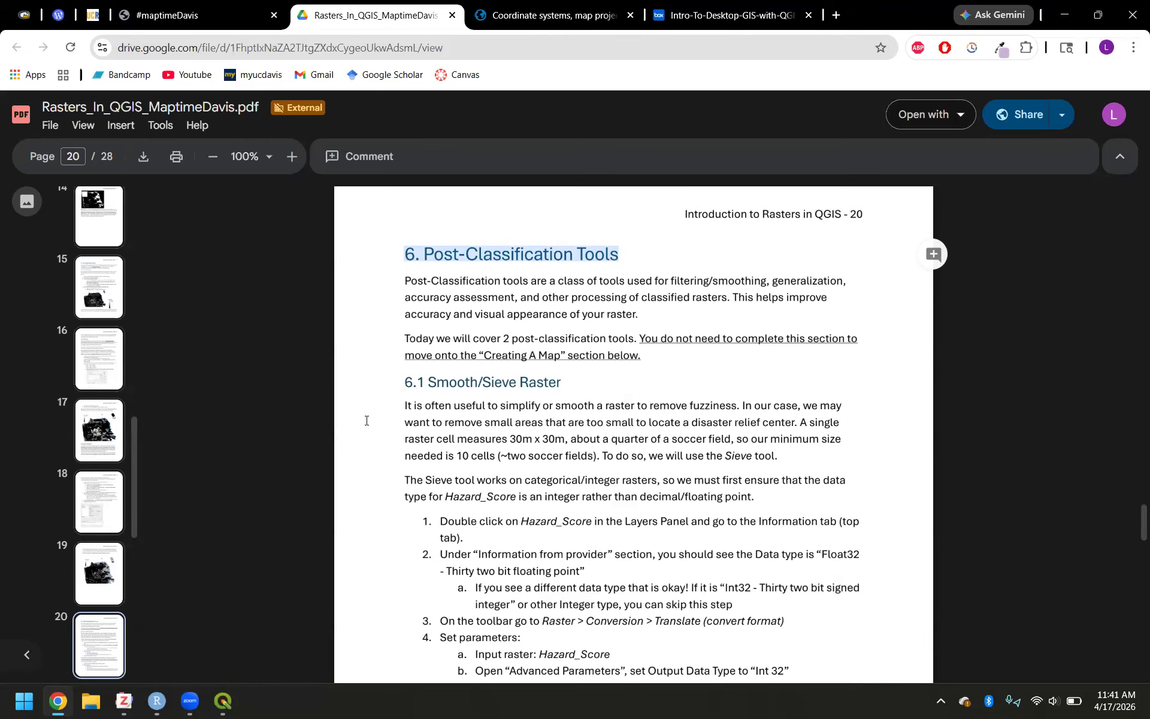
{"action": "scroll", "coordinate": [366, 420], "scroll_direction": "down", "scroll_amount": 2}
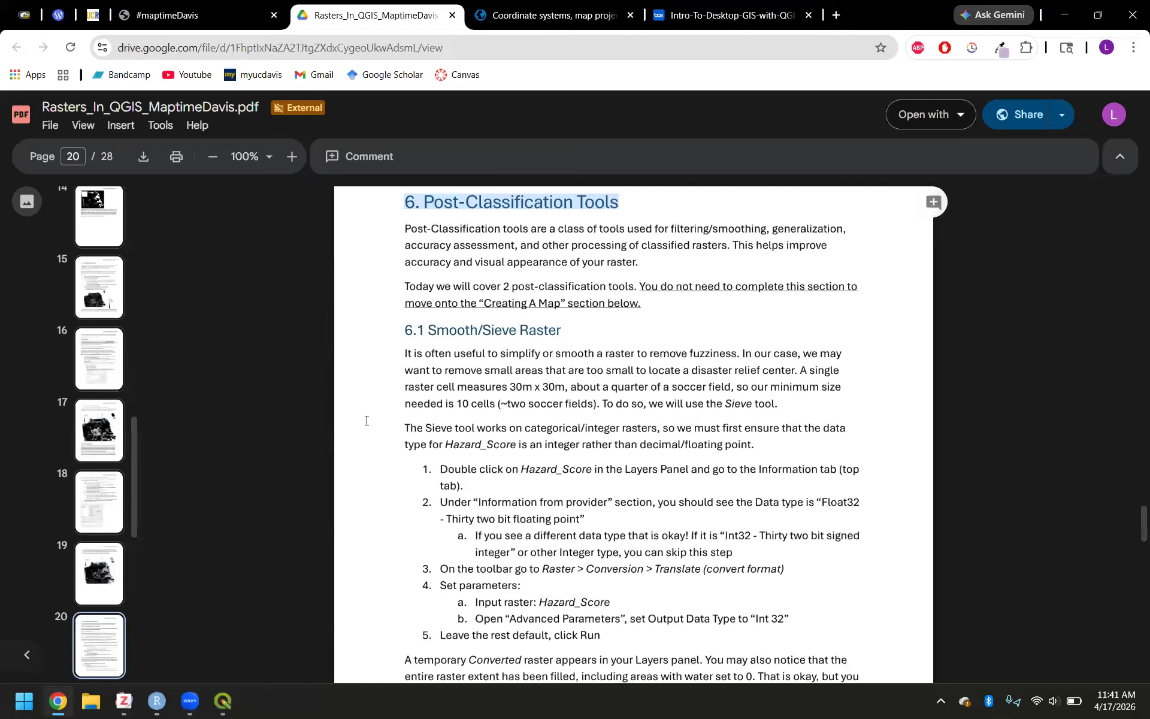
{"action": "left_click_drag", "start_coordinate": [428, 271], "coordinate": [562, 271]}
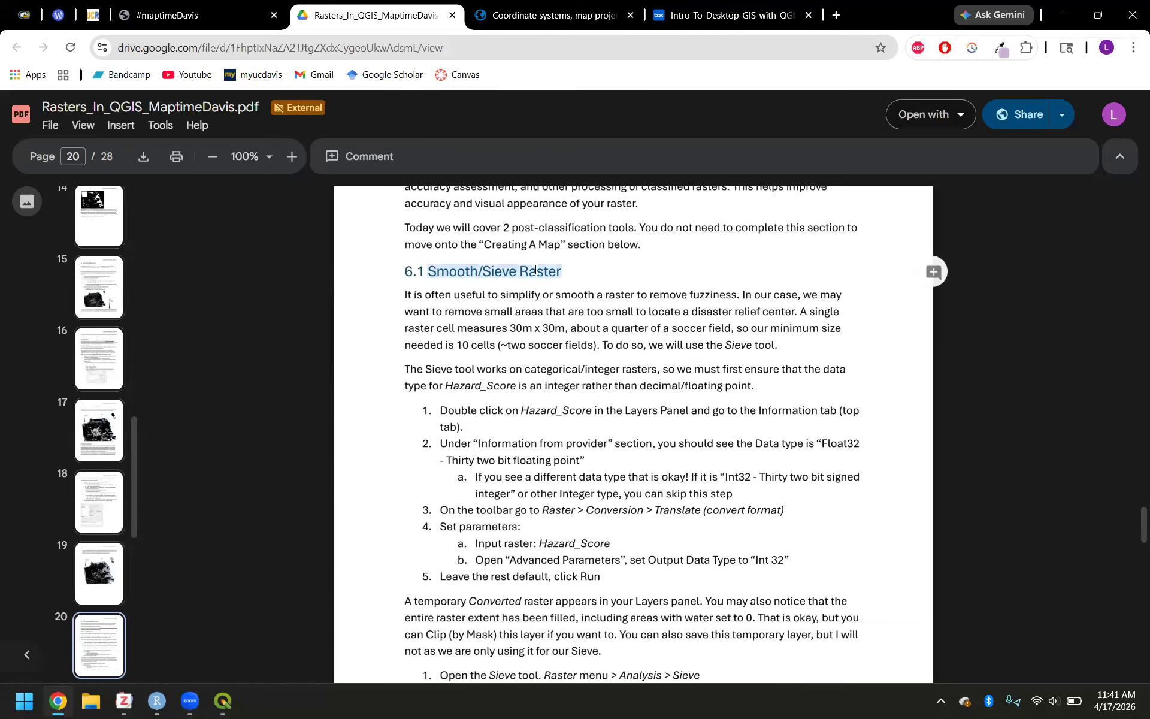
{"action": "scroll", "coordinate": [501, 357], "scroll_direction": "down", "scroll_amount": 3}
{"action": "scroll", "coordinate": [500, 357], "scroll_direction": "down", "scroll_amount": 9}
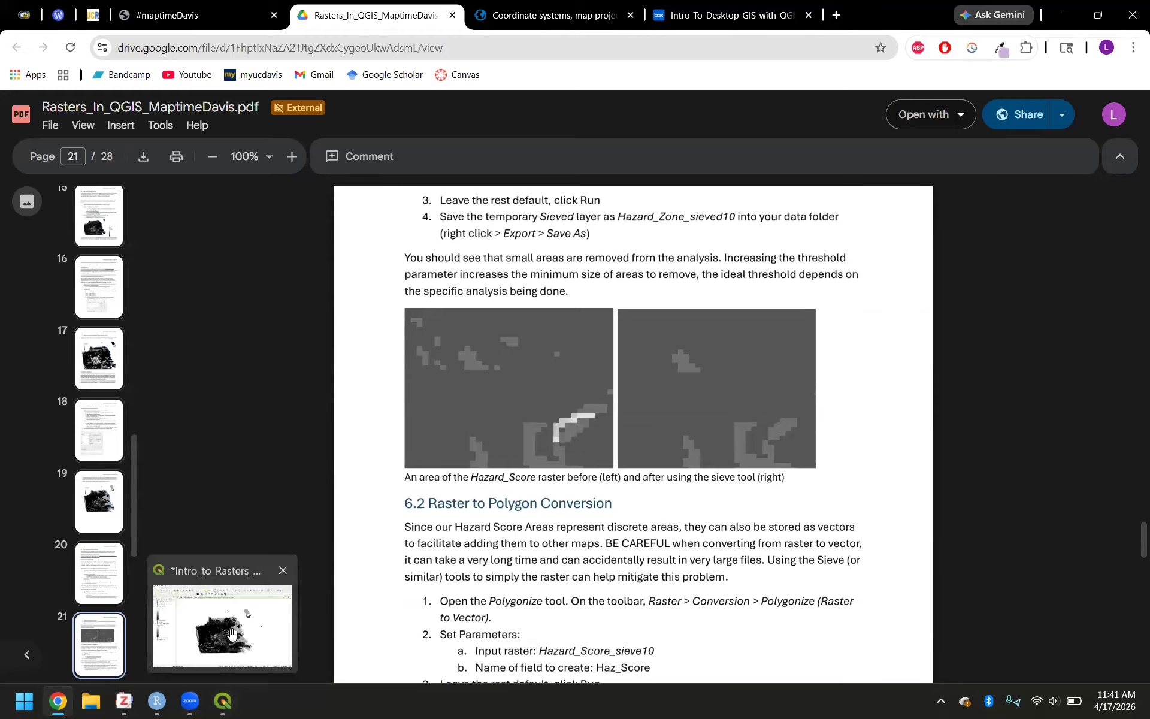
Step: Switch to QGIS and examine the small isolated cell clusters in Relief_Center_Areas at close range
{"action": "left_click", "coordinate": [228, 704]}
{"action": "scroll", "coordinate": [502, 383], "scroll_direction": "up", "scroll_amount": 5}
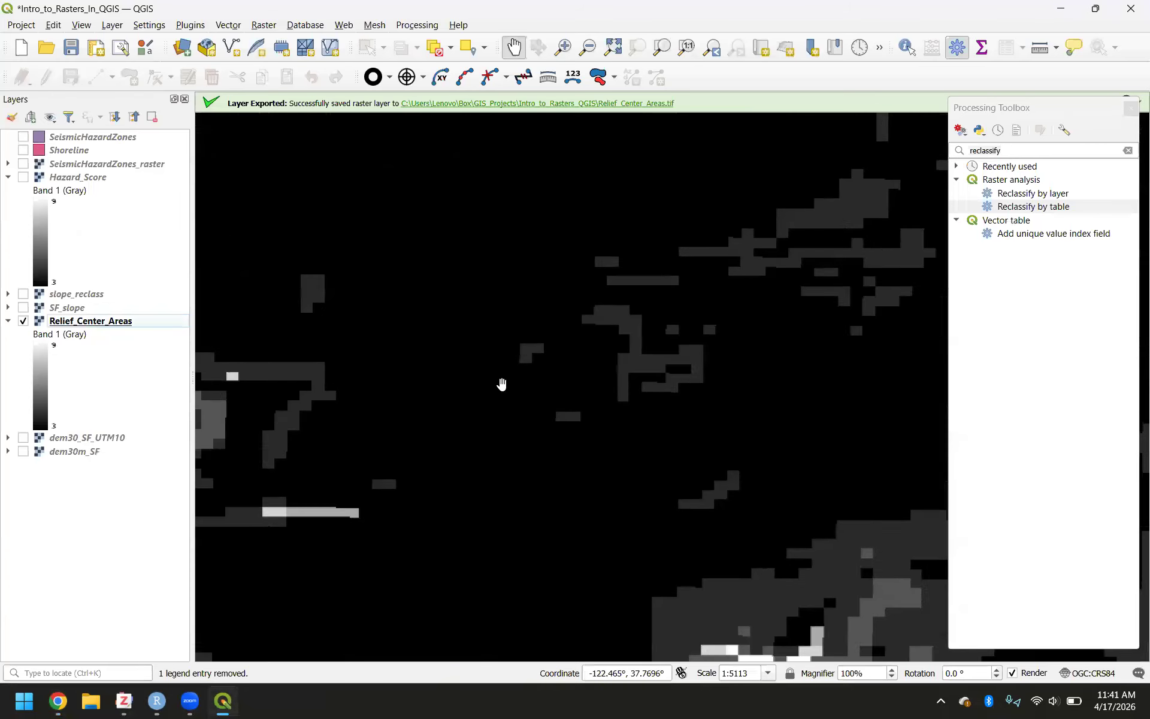
{"action": "left_click_drag", "start_coordinate": [426, 336], "coordinate": [527, 354]}
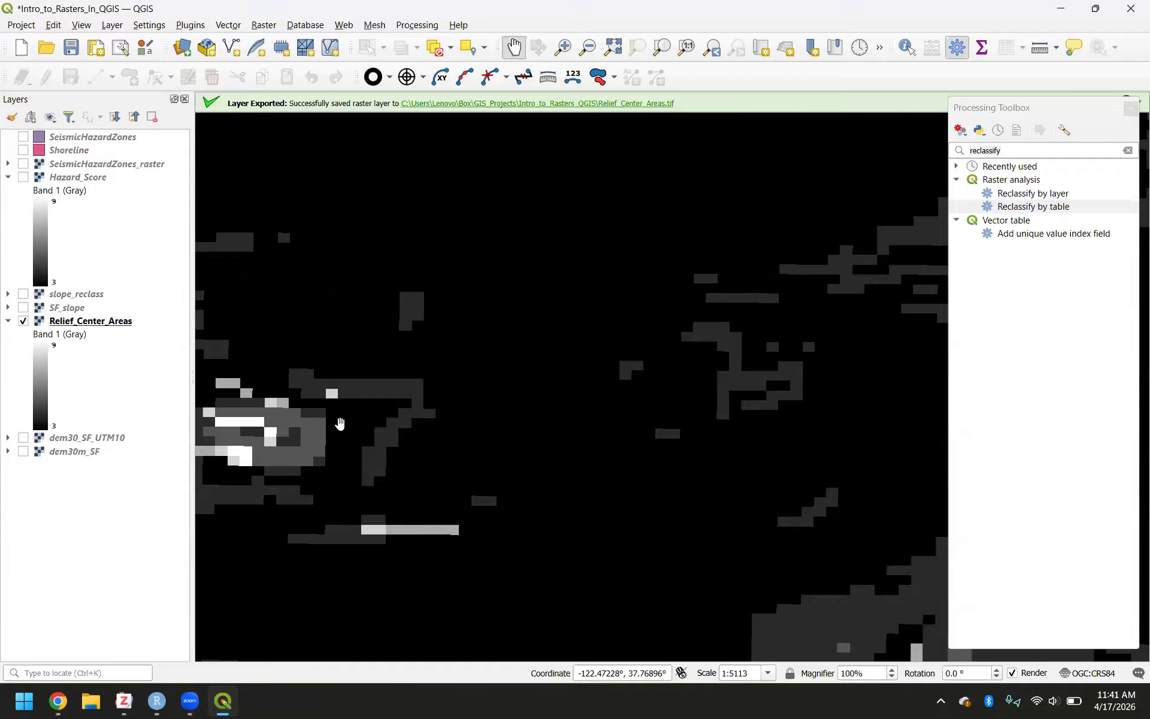
Step: Switch to the Chrome guide and reread section 6.1, Smooth/Sieve Raster, including the before-and-after sieve comparison
{"action": "mouse_move", "coordinate": [58, 700]}
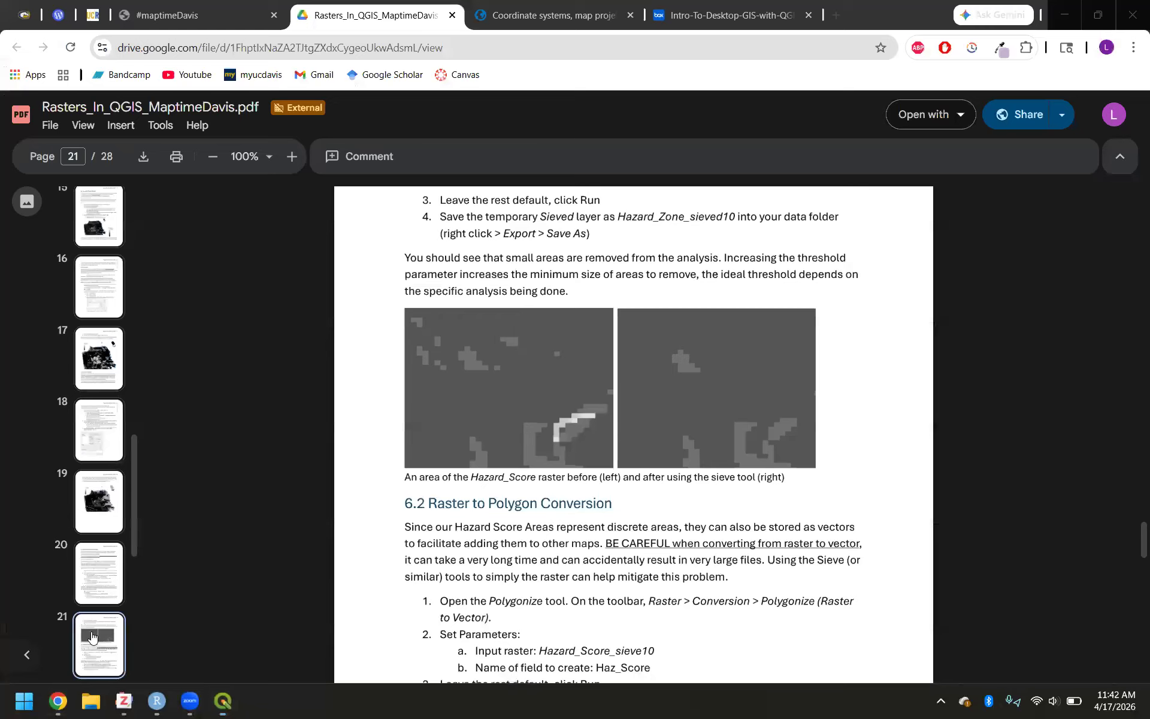
{"action": "left_click", "coordinate": [90, 634]}
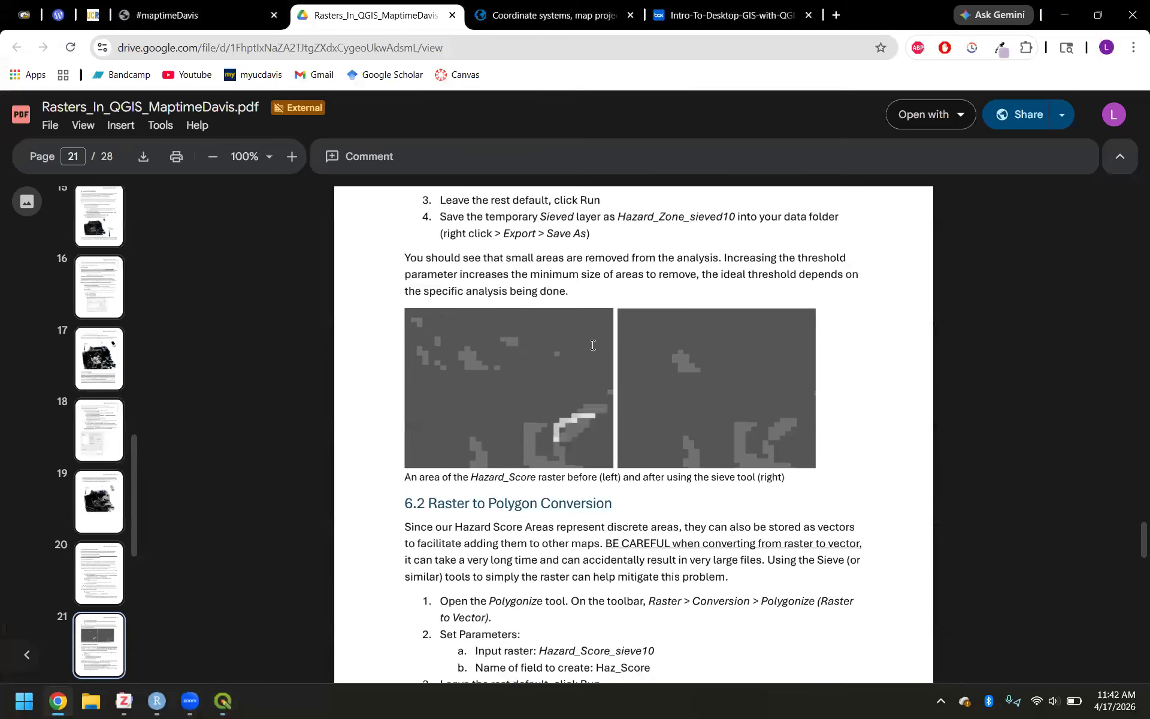
{"action": "scroll", "coordinate": [500, 389], "scroll_direction": "up", "scroll_amount": 10}
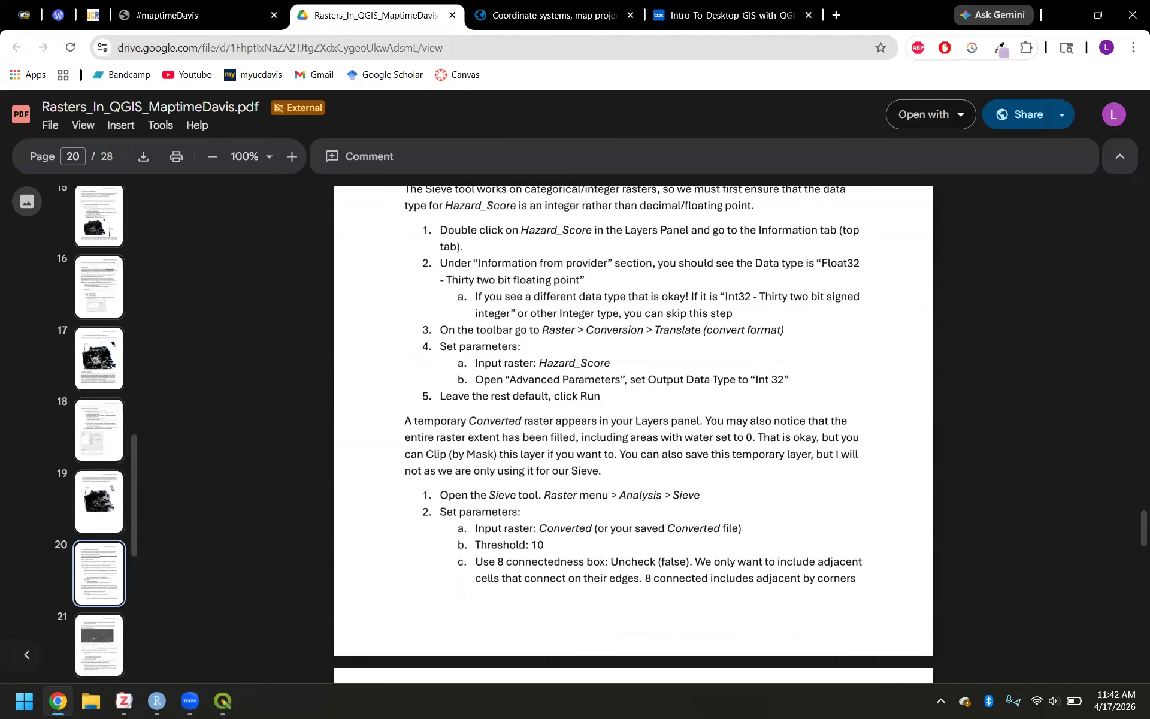
{"action": "scroll", "coordinate": [500, 389], "scroll_direction": "up", "scroll_amount": 3}
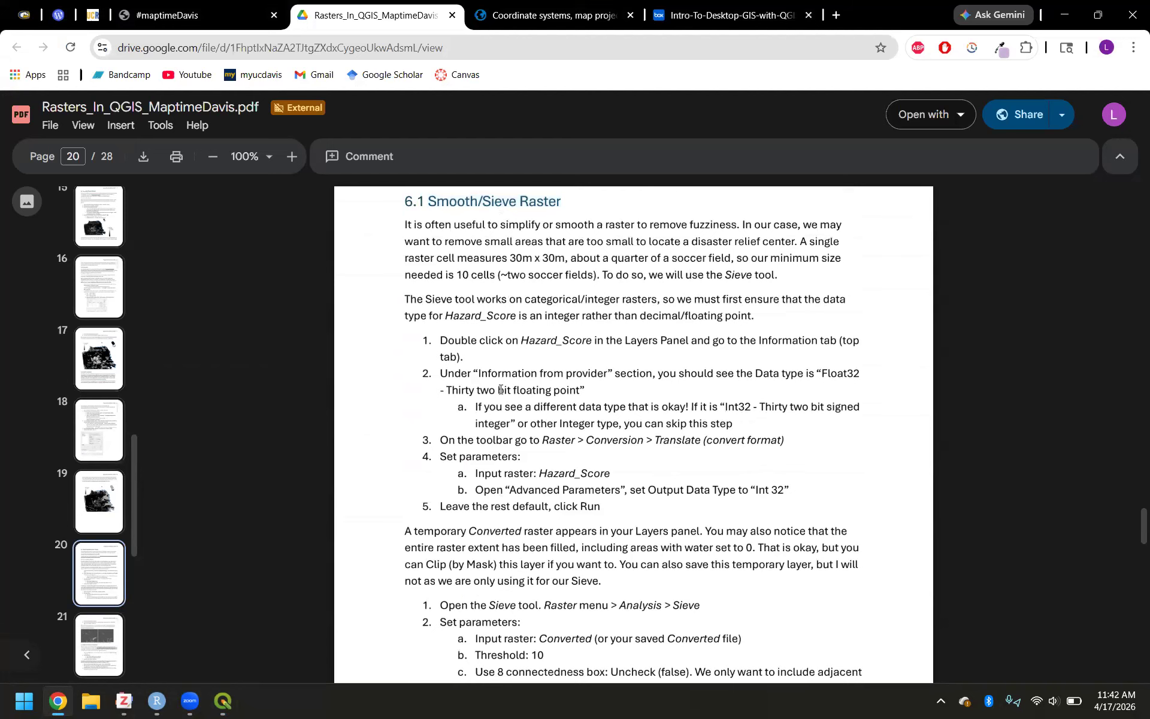
{"action": "scroll", "coordinate": [500, 389], "scroll_direction": "down", "scroll_amount": 8}
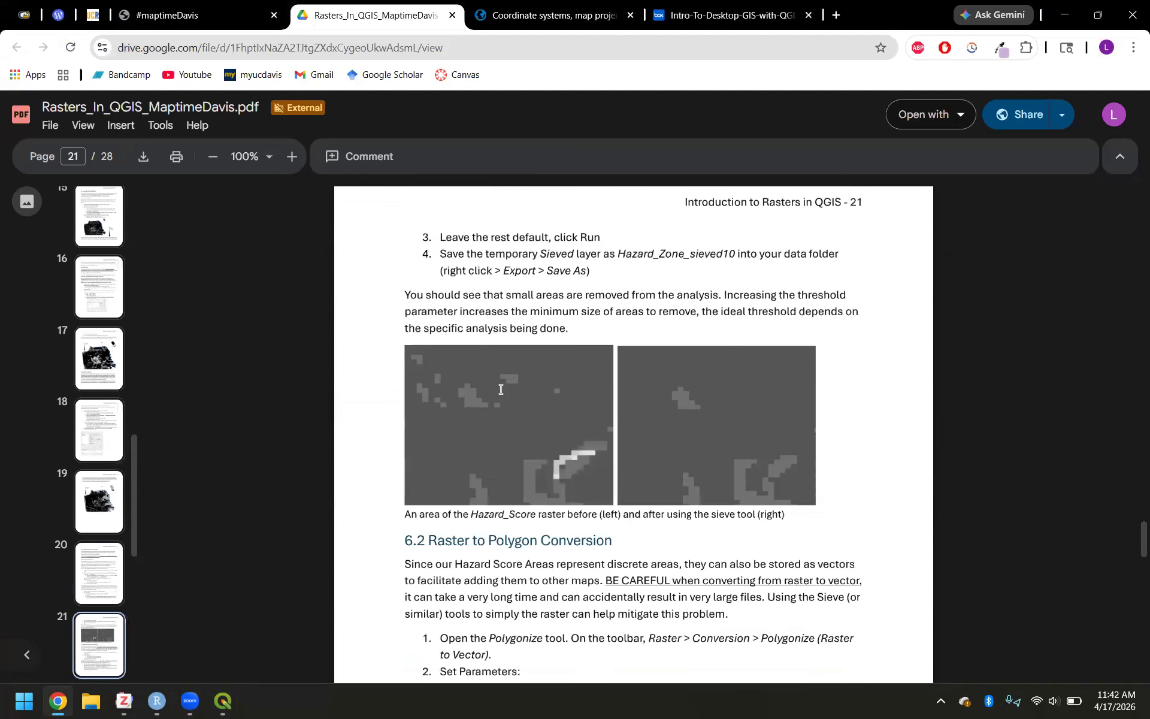
{"action": "scroll", "coordinate": [500, 389], "scroll_direction": "up", "scroll_amount": 8}
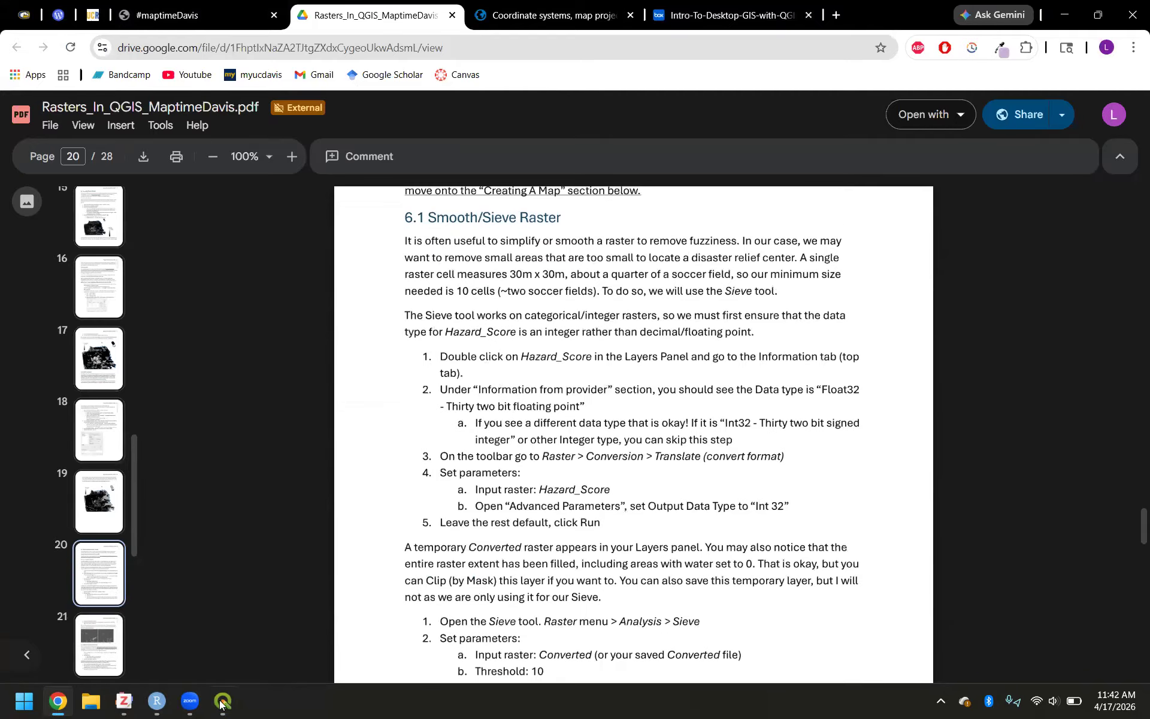
Step: Return to QGIS and inspect the single cells and small patches around the bright cluster in Relief_Center_Areas
{"action": "mouse_move", "coordinate": [222, 699]}
{"action": "left_click", "coordinate": [225, 632]}
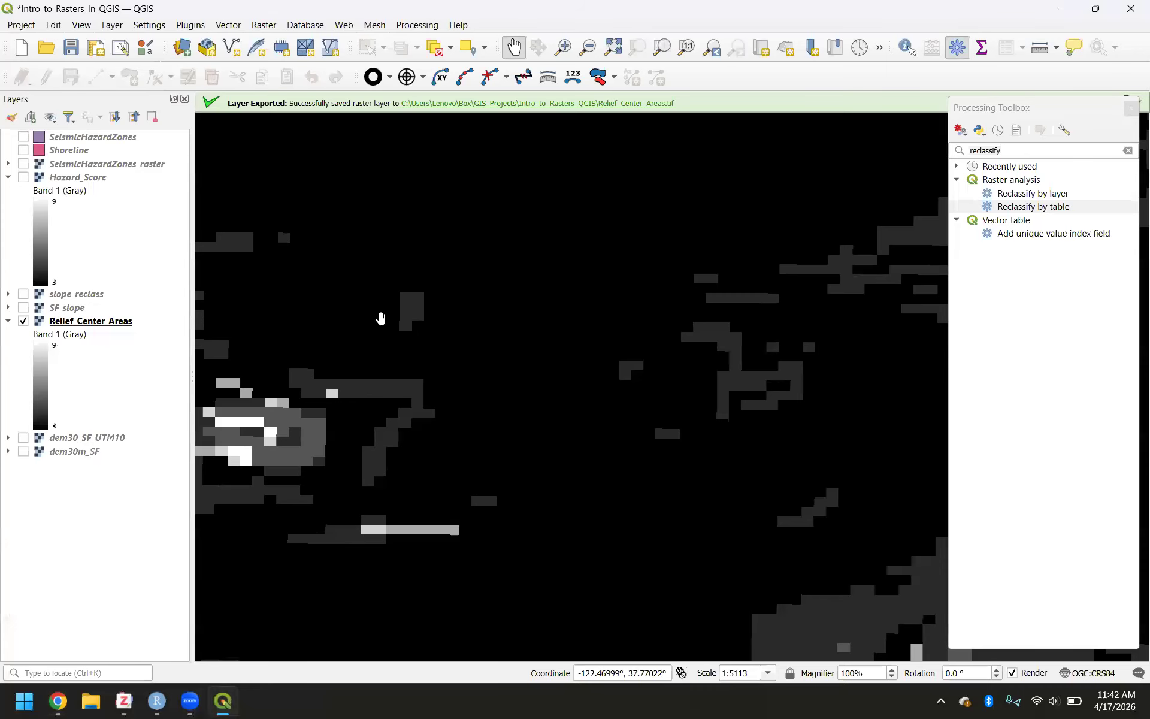
{"action": "left_click_drag", "start_coordinate": [390, 357], "coordinate": [503, 329]}
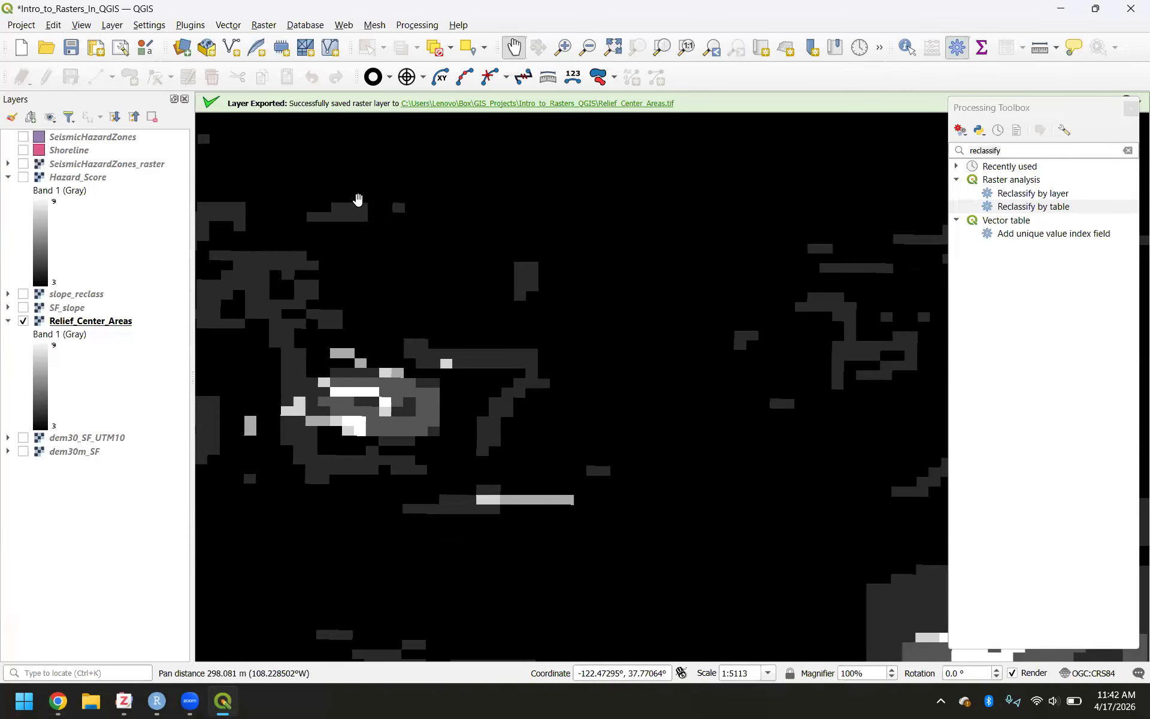
{"action": "left_click_drag", "start_coordinate": [431, 239], "coordinate": [444, 275]}
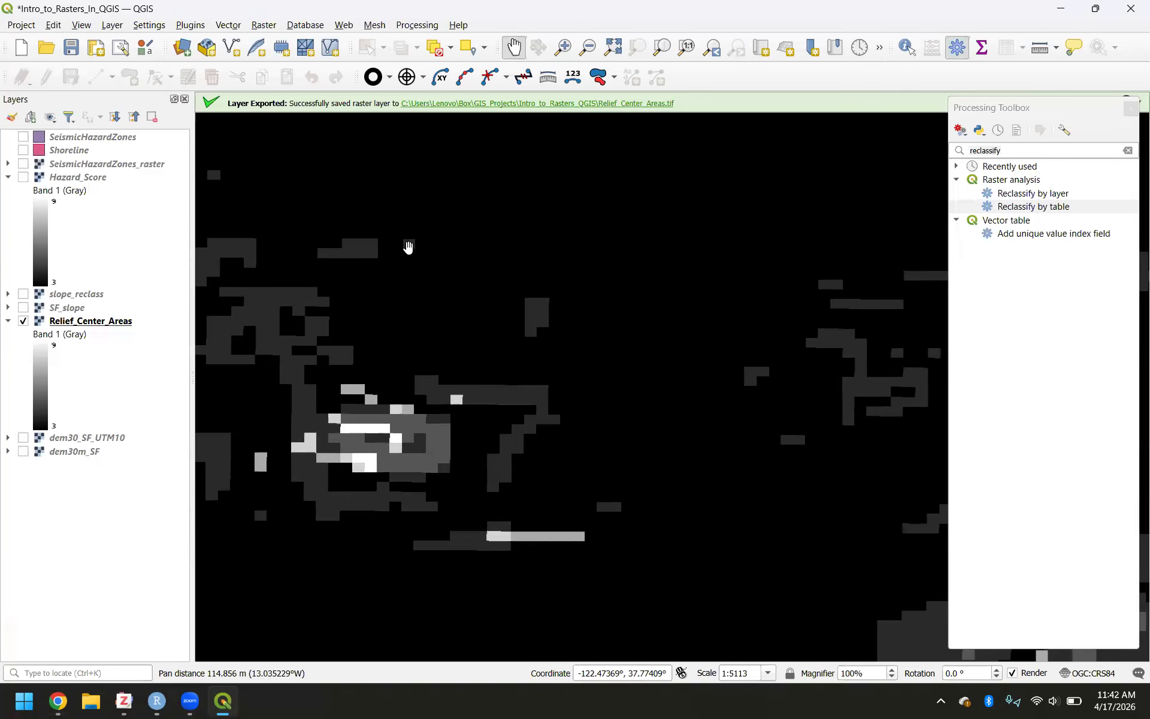
{"action": "scroll", "coordinate": [417, 250], "scroll_direction": "up", "scroll_amount": 1}
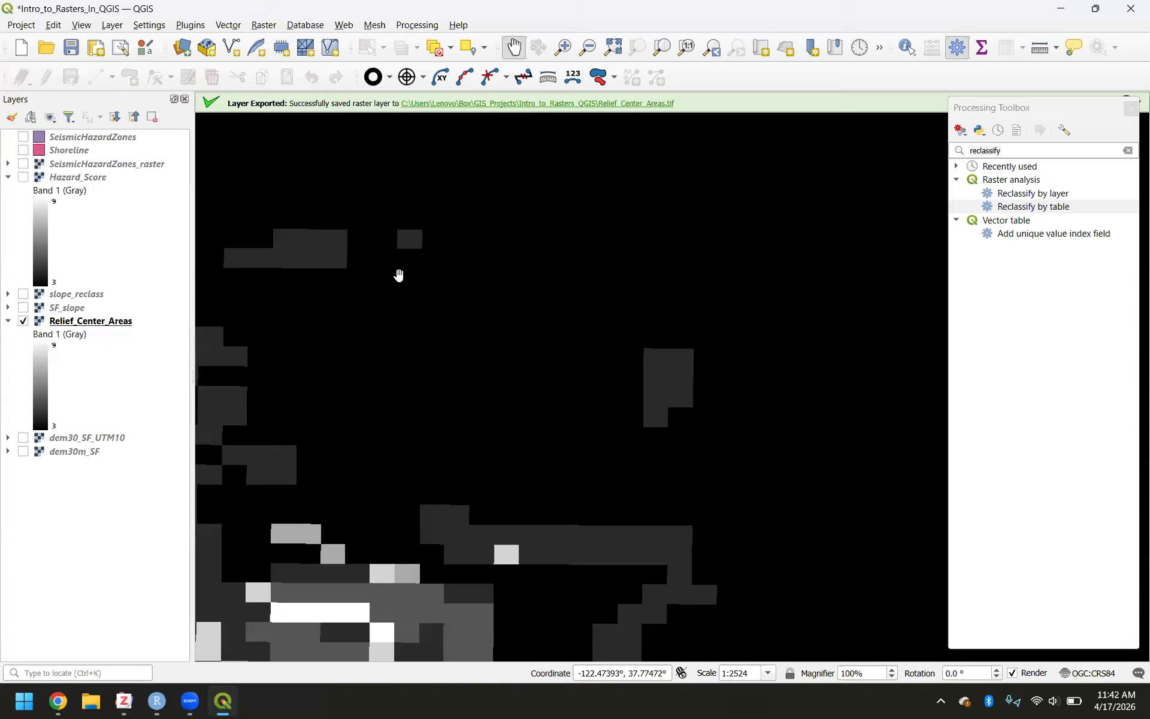
{"action": "left_click_drag", "start_coordinate": [475, 429], "coordinate": [441, 267]}
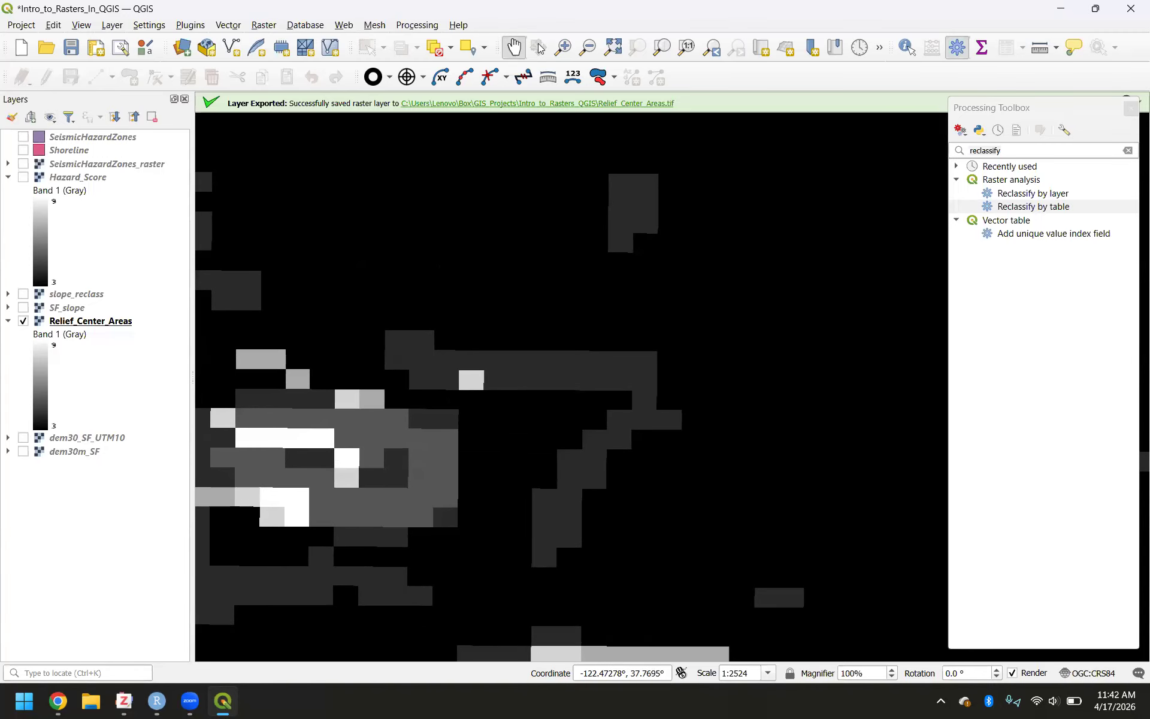
Step: Identify the value of the isolated light cell northeast of the bright cluster, and close Identify Results and the Processing Toolbox
{"action": "left_click", "coordinate": [905, 49]}
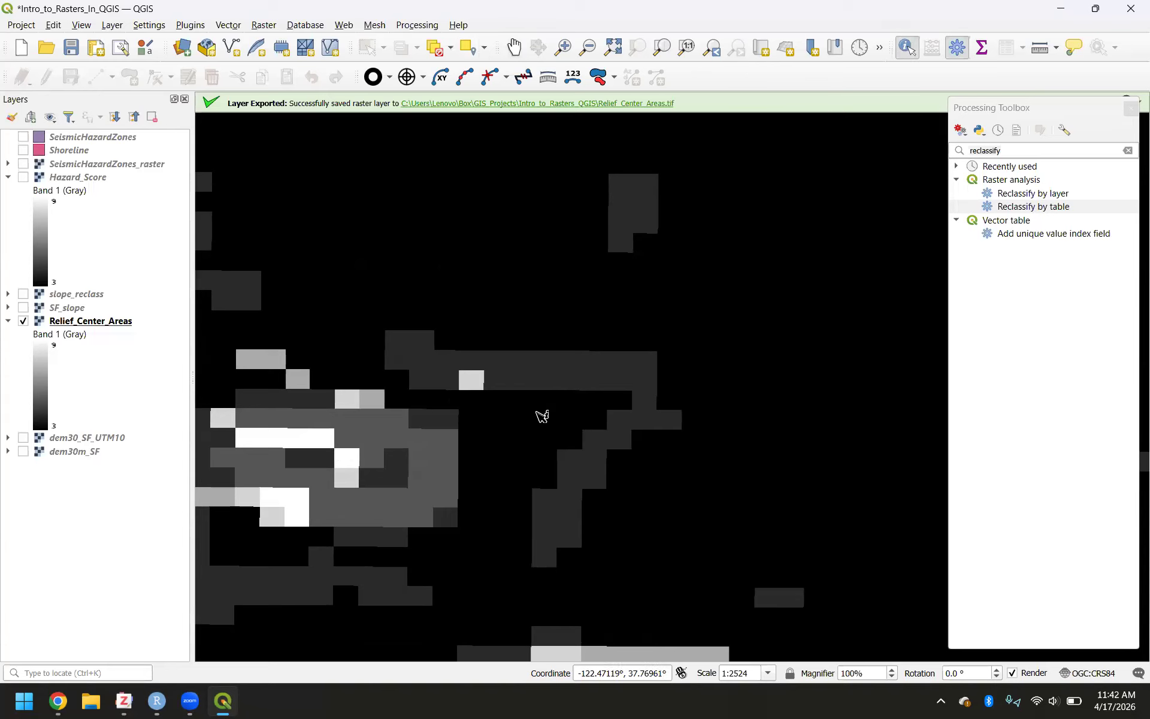
{"action": "left_click", "coordinate": [474, 381]}
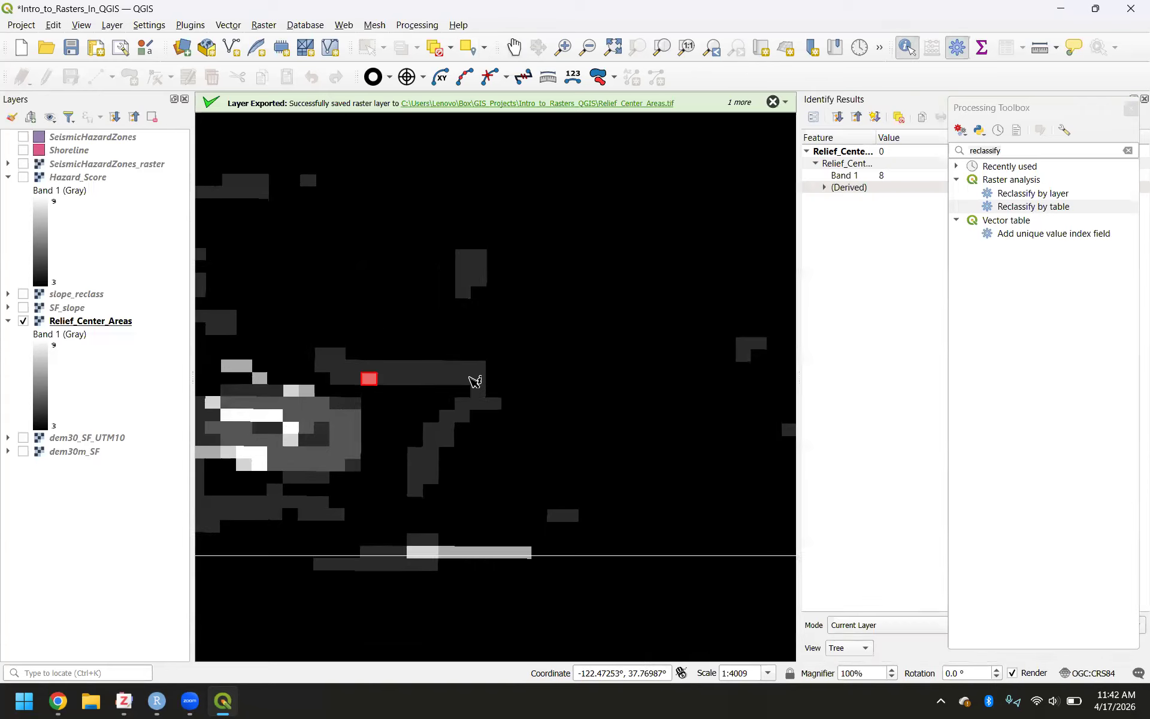
{"action": "left_click", "coordinate": [1130, 108]}
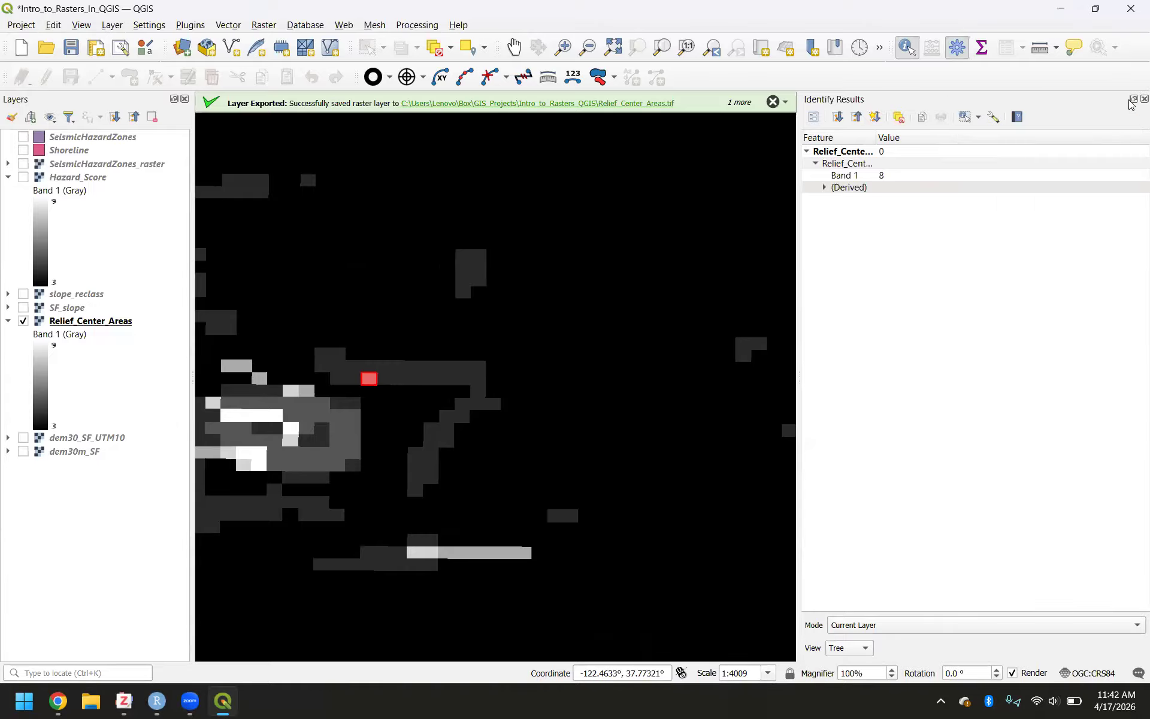
{"action": "left_click", "coordinate": [1144, 98]}
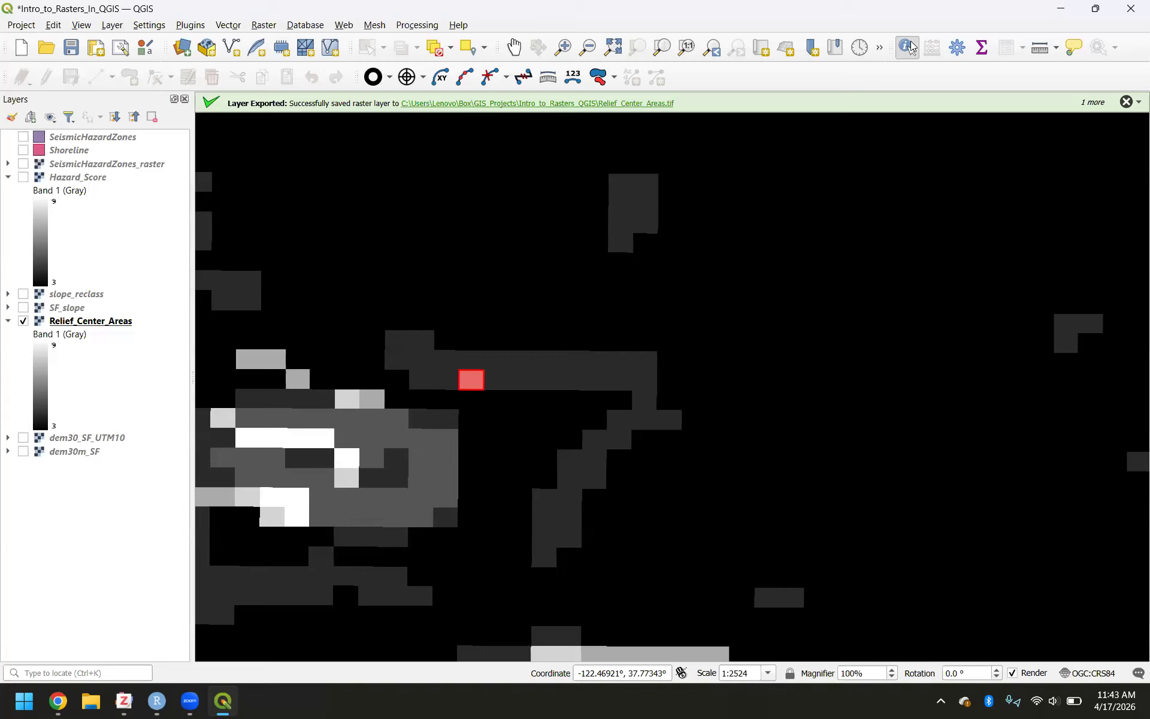
{"action": "left_click", "coordinate": [513, 53]}
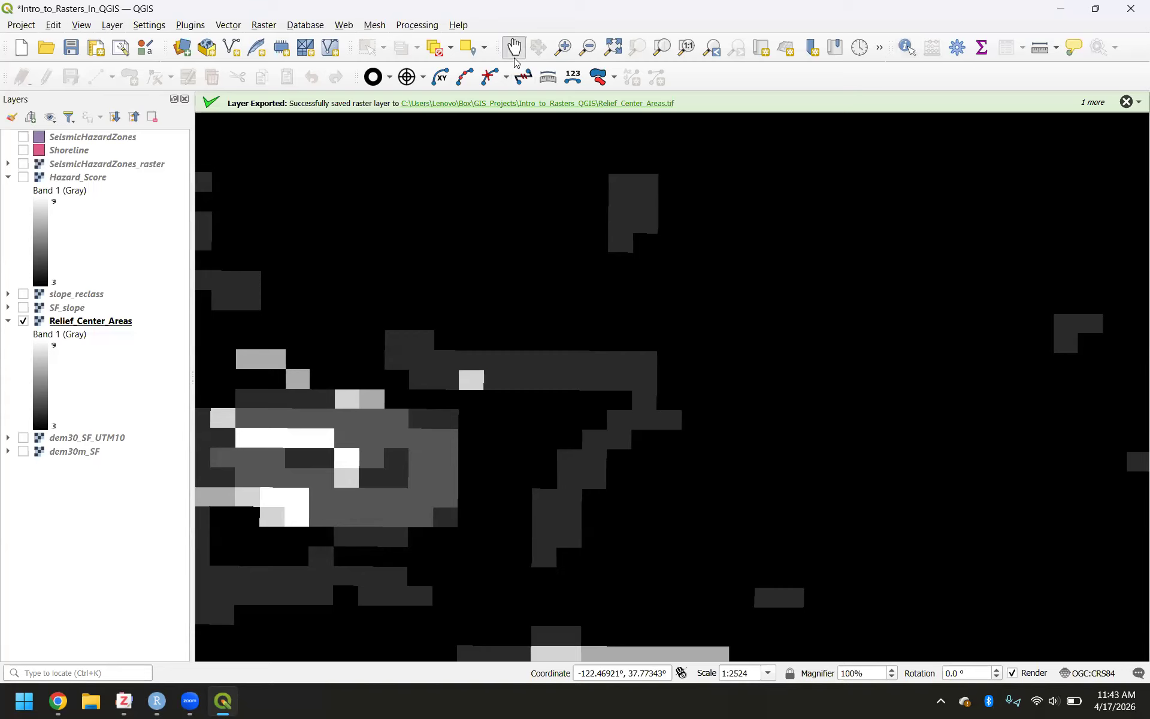
Step: Examine the Relief_Center_Areas patches around the bright cluster and across the whole of San Francisco
{"action": "scroll", "coordinate": [495, 324], "scroll_direction": "down", "scroll_amount": 1}
{"action": "left_click_drag", "start_coordinate": [499, 452], "coordinate": [606, 431]}
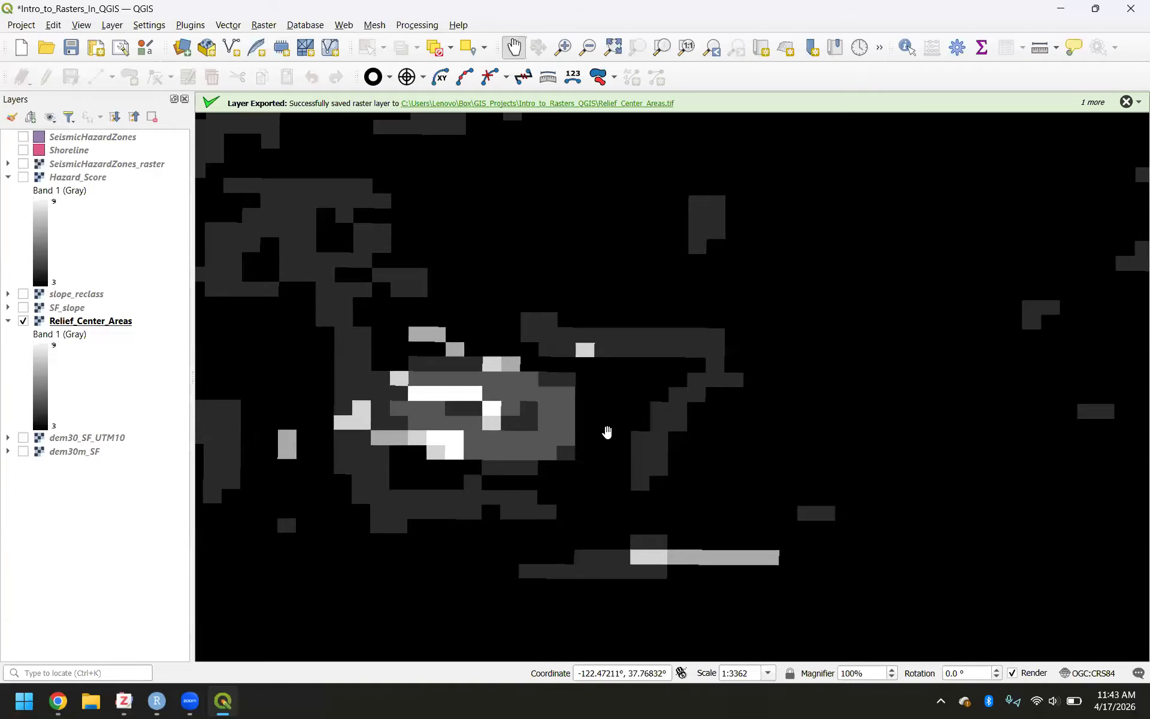
{"action": "scroll", "coordinate": [607, 431], "scroll_direction": "down", "scroll_amount": 1}
{"action": "left_click_drag", "start_coordinate": [588, 411], "coordinate": [569, 331]}
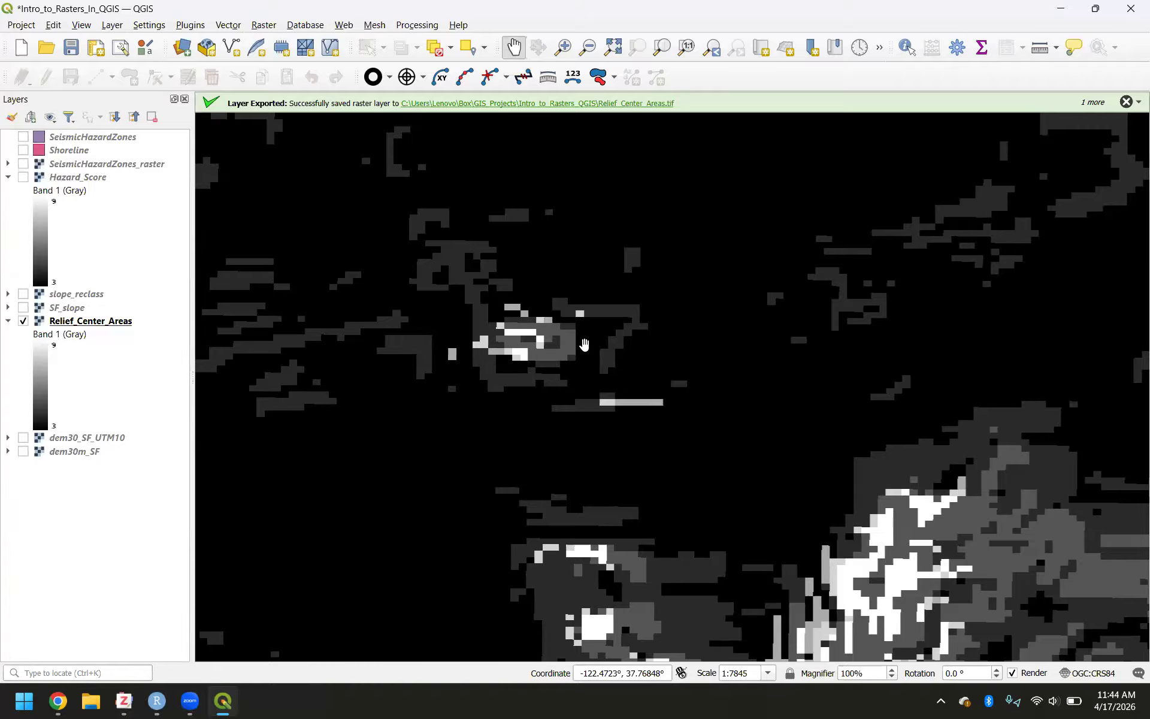
{"action": "scroll", "coordinate": [584, 344], "scroll_direction": "down", "scroll_amount": 2}
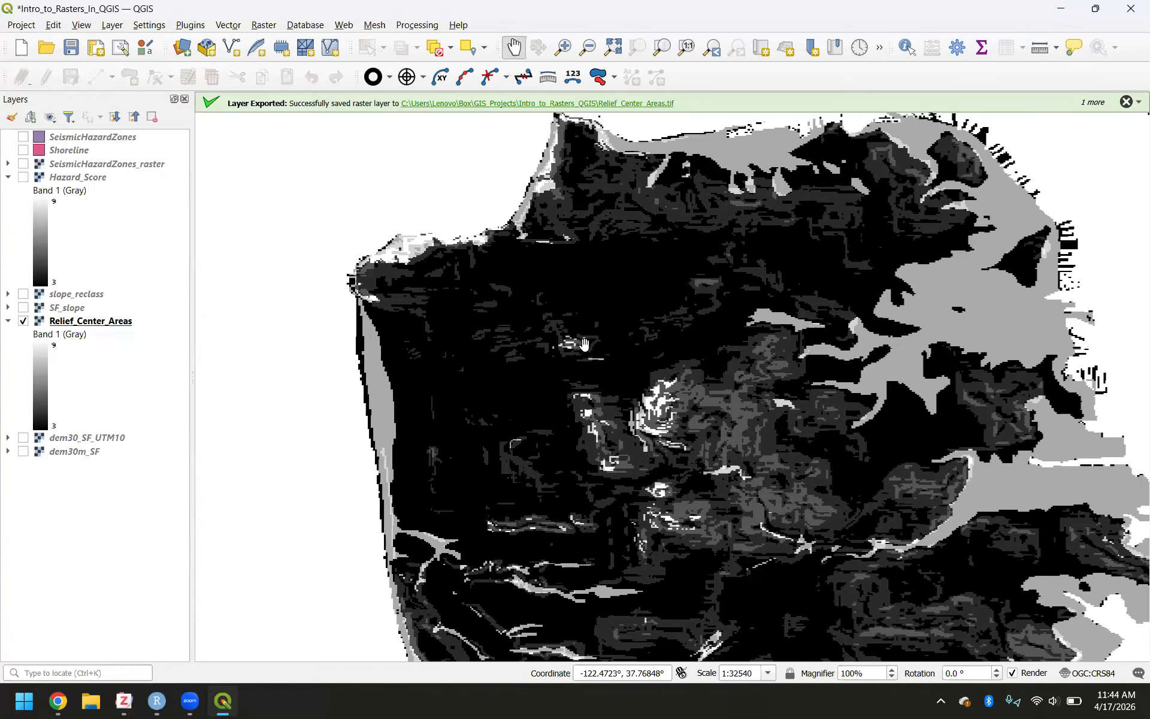
{"action": "scroll", "coordinate": [584, 344], "scroll_direction": "down", "scroll_amount": 1}
{"action": "left_click_drag", "start_coordinate": [685, 356], "coordinate": [614, 385]}
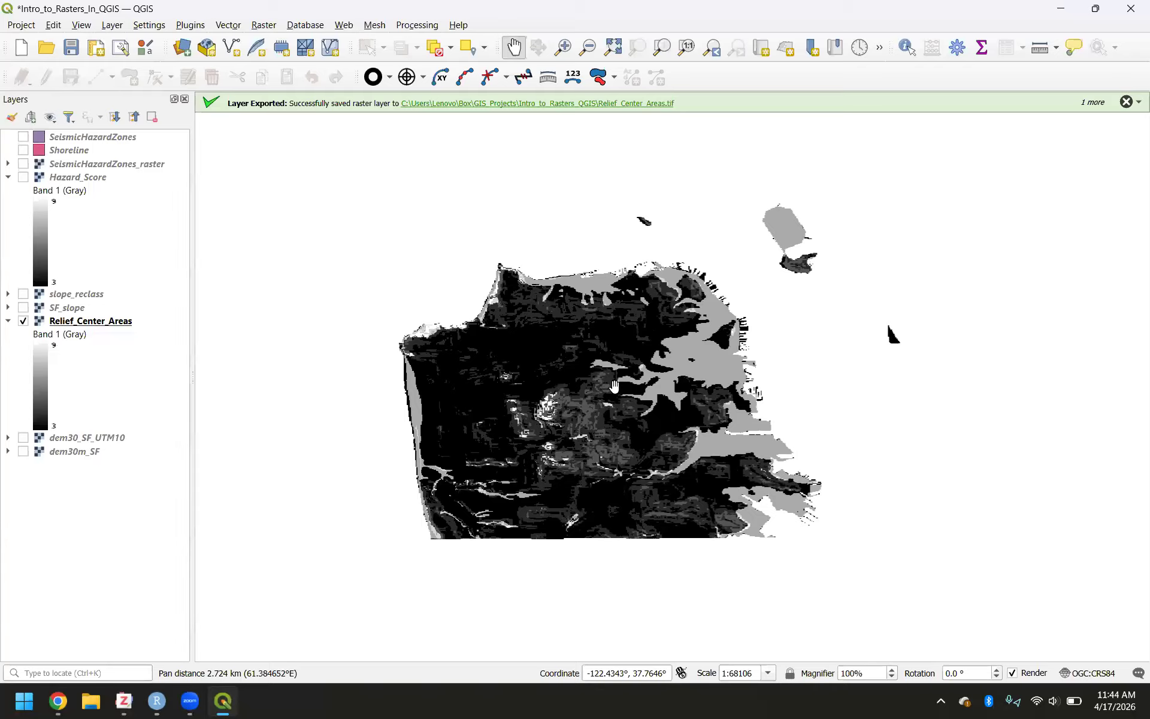
Step: Switch to the Chrome guide and review section 6.2, Raster to Polygon Conversion, through section 7.1.1, Categorical Rasters
{"action": "left_click", "coordinate": [58, 702]}
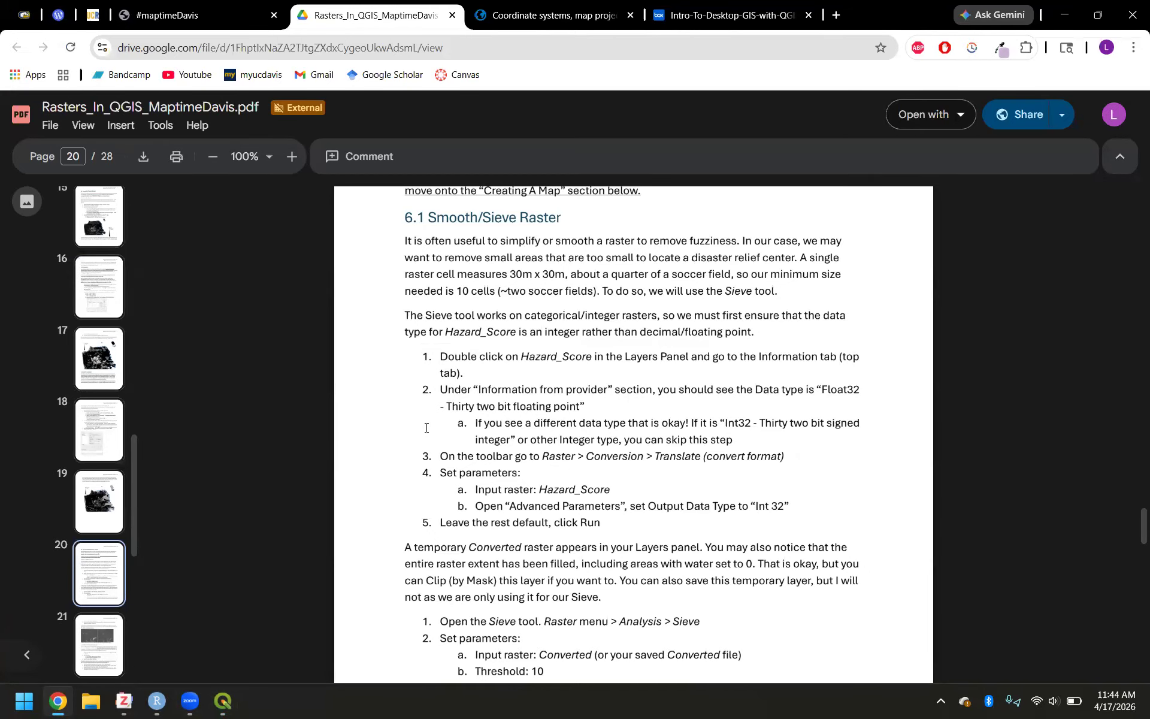
{"action": "scroll", "coordinate": [426, 427], "scroll_direction": "down", "scroll_amount": 14}
{"action": "scroll", "coordinate": [426, 427], "scroll_direction": "down", "scroll_amount": 1}
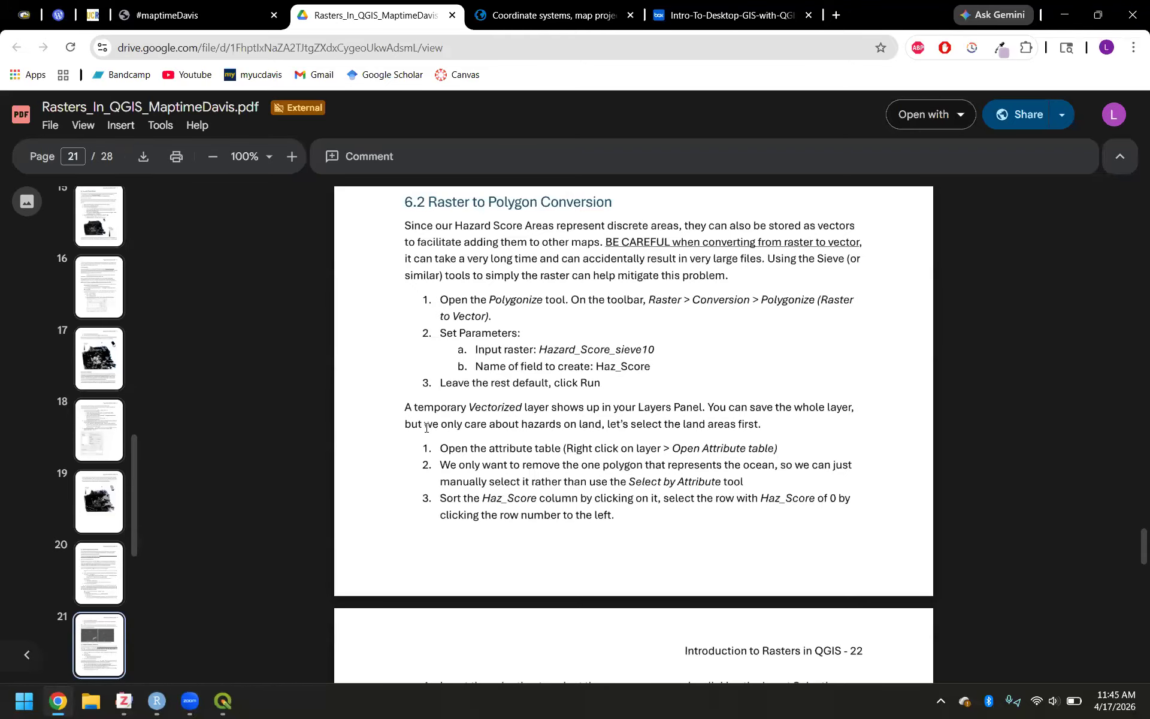
{"action": "scroll", "coordinate": [426, 427], "scroll_direction": "down", "scroll_amount": 5}
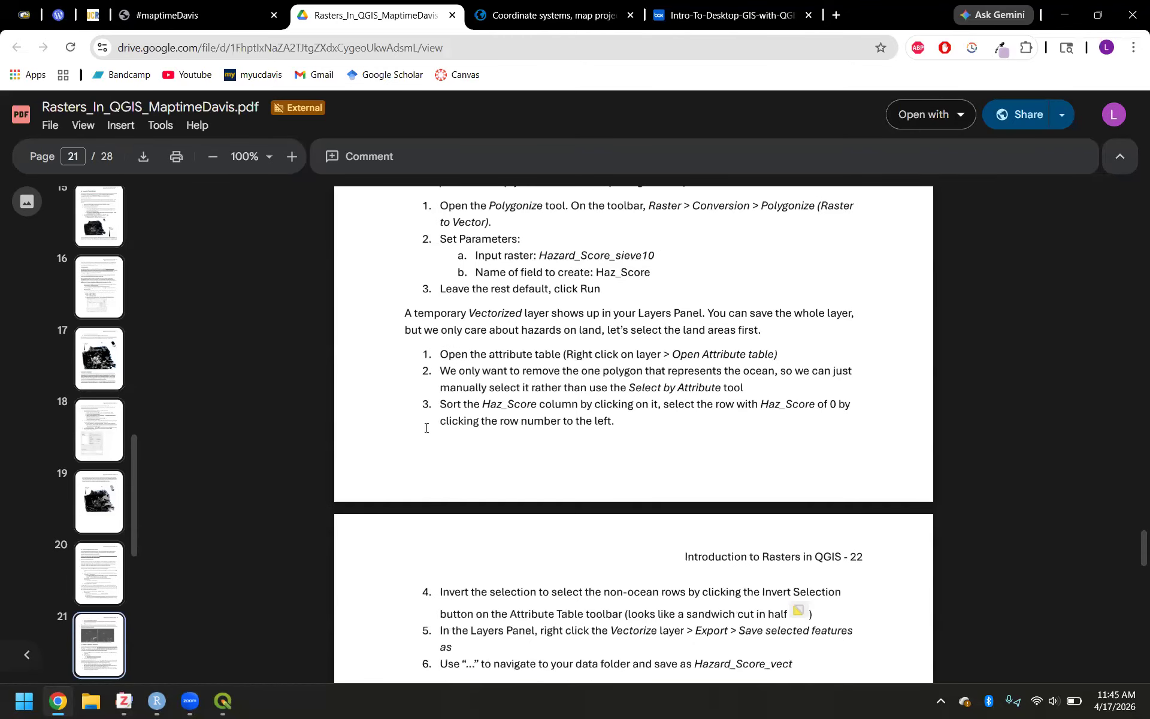
{"action": "scroll", "coordinate": [426, 427], "scroll_direction": "down", "scroll_amount": 12}
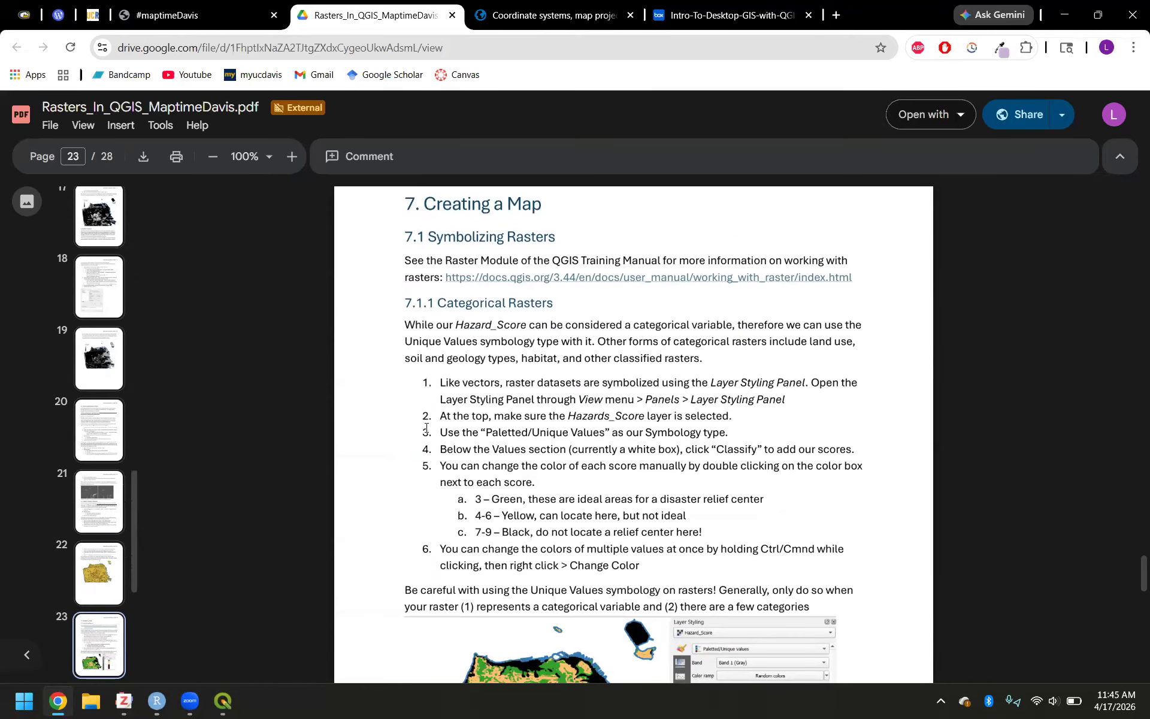
{"action": "scroll", "coordinate": [427, 428], "scroll_direction": "down", "scroll_amount": 3}
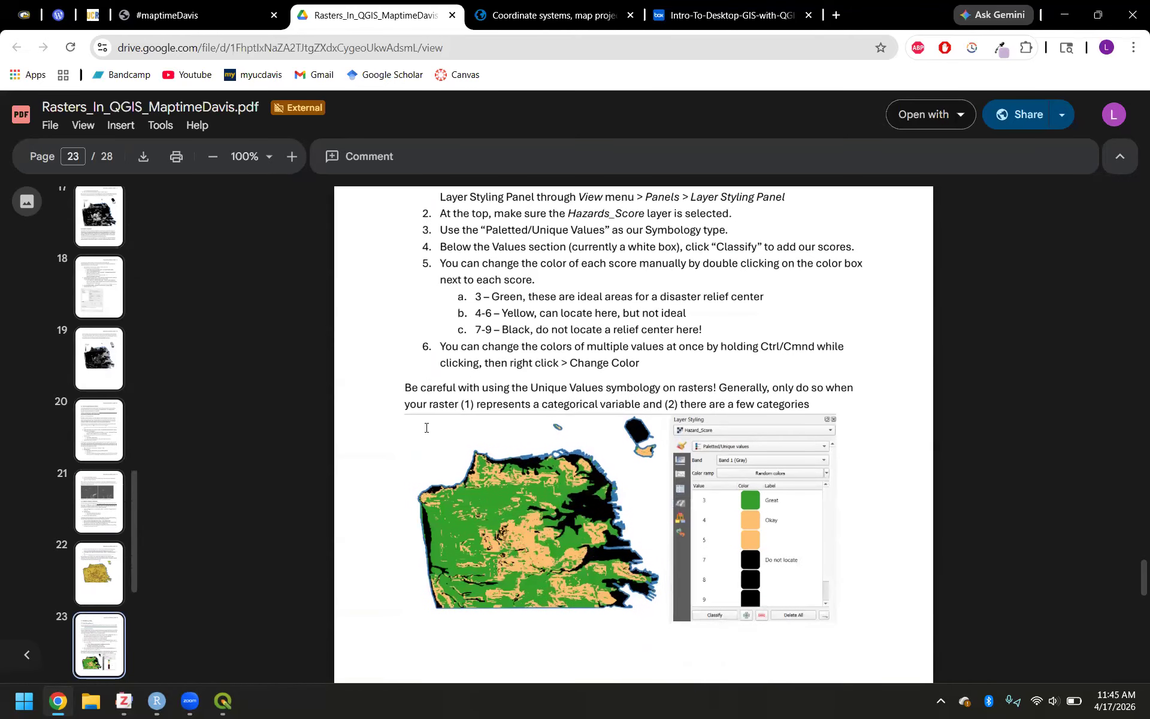
Step: Switch to QGIS and move the Relief_Center_Areas layer directly below Shoreline in the layer order
{"action": "left_click", "coordinate": [221, 703]}
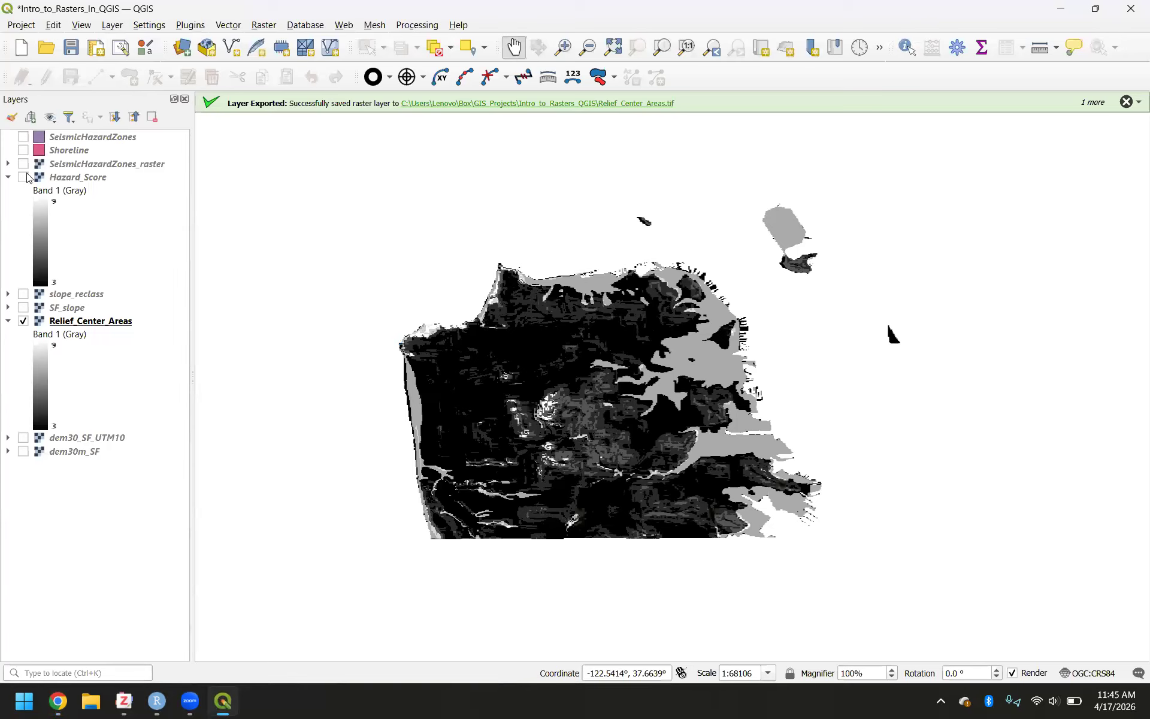
{"action": "left_click_drag", "start_coordinate": [73, 321], "coordinate": [78, 156]}
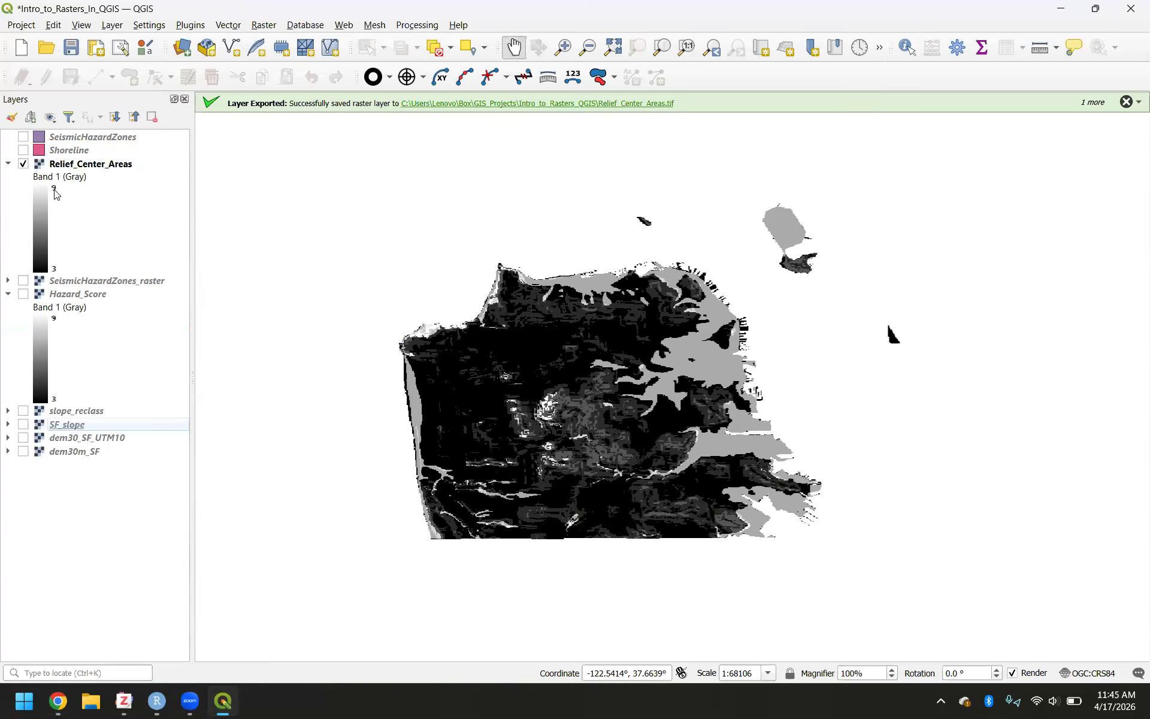
{"action": "scroll", "coordinate": [572, 351], "scroll_direction": "up", "scroll_amount": 1}
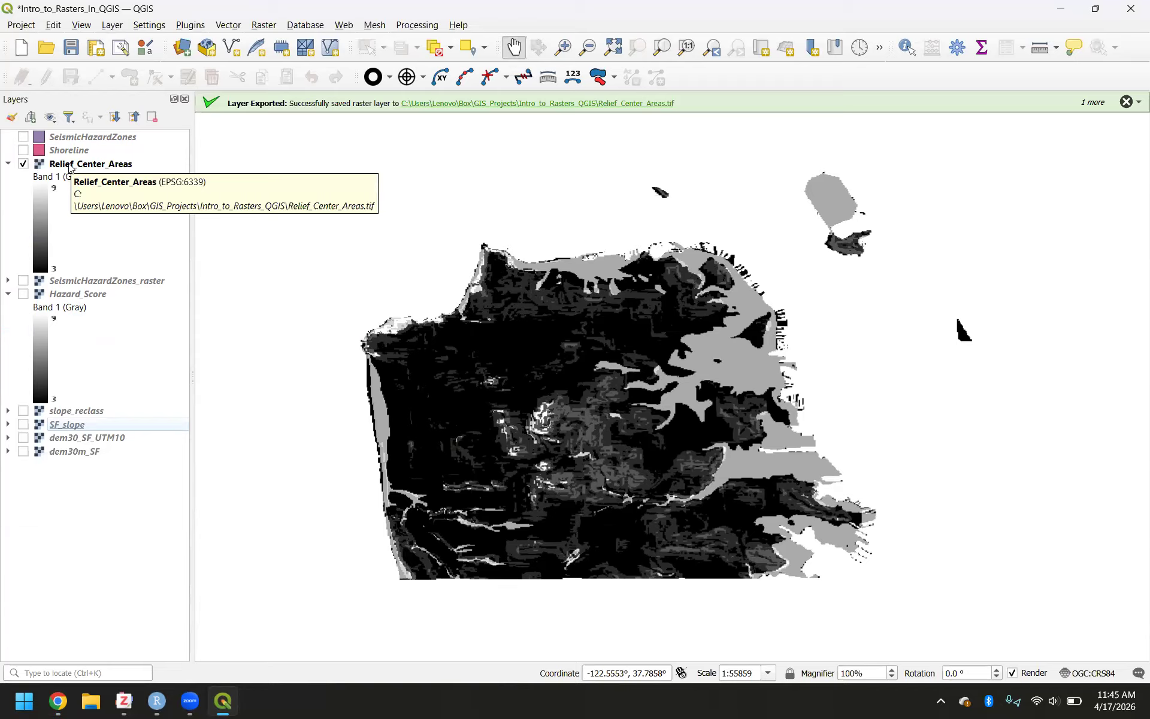
Step: Open the layer properties of Relief_Center_Areas
{"action": "left_click", "coordinate": [70, 167]}
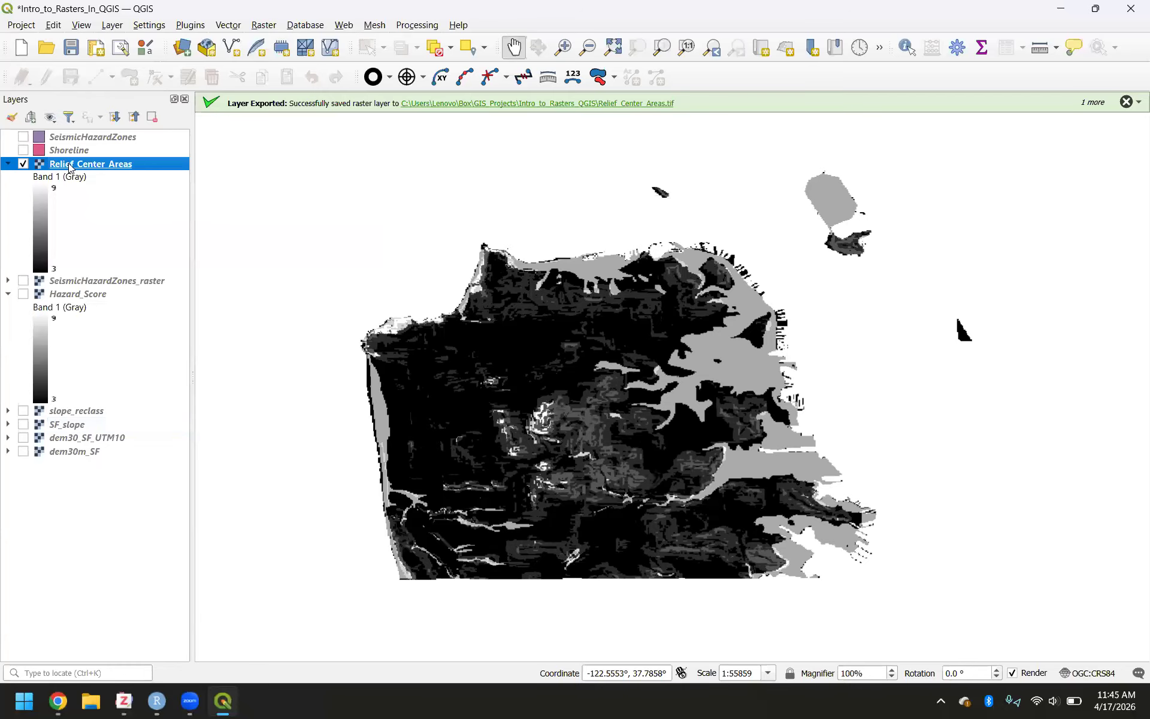
{"action": "double_click", "coordinate": [70, 167]}
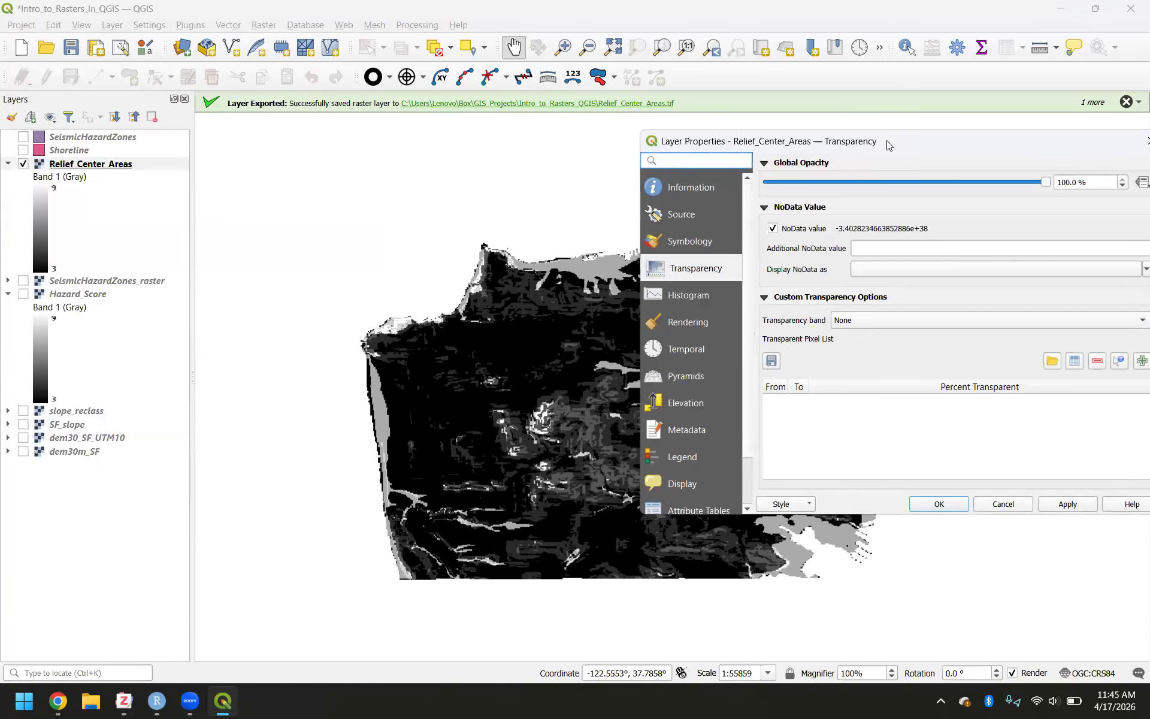
{"action": "left_click_drag", "start_coordinate": [886, 140], "coordinate": [427, 97]}
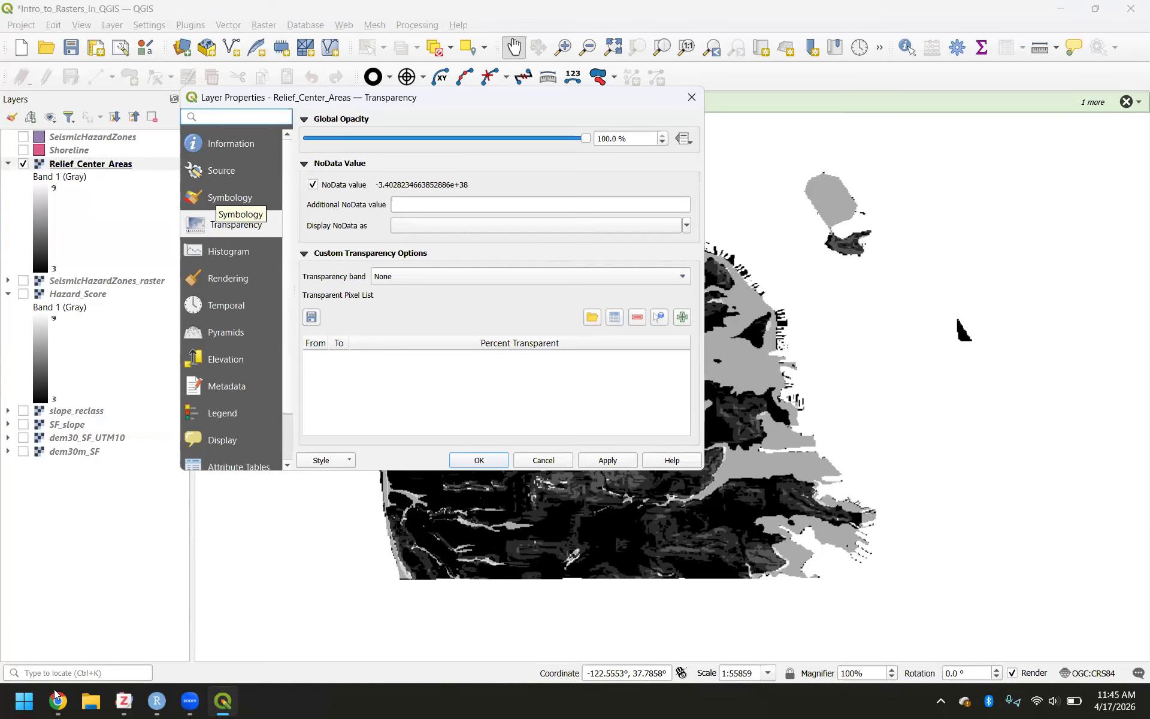
Step: Switch to the Chrome guide and check section 7.1.1 for the Paletted/Unique Values symbology steps and score colours
{"action": "mouse_move", "coordinate": [58, 699]}
{"action": "left_click", "coordinate": [74, 625]}
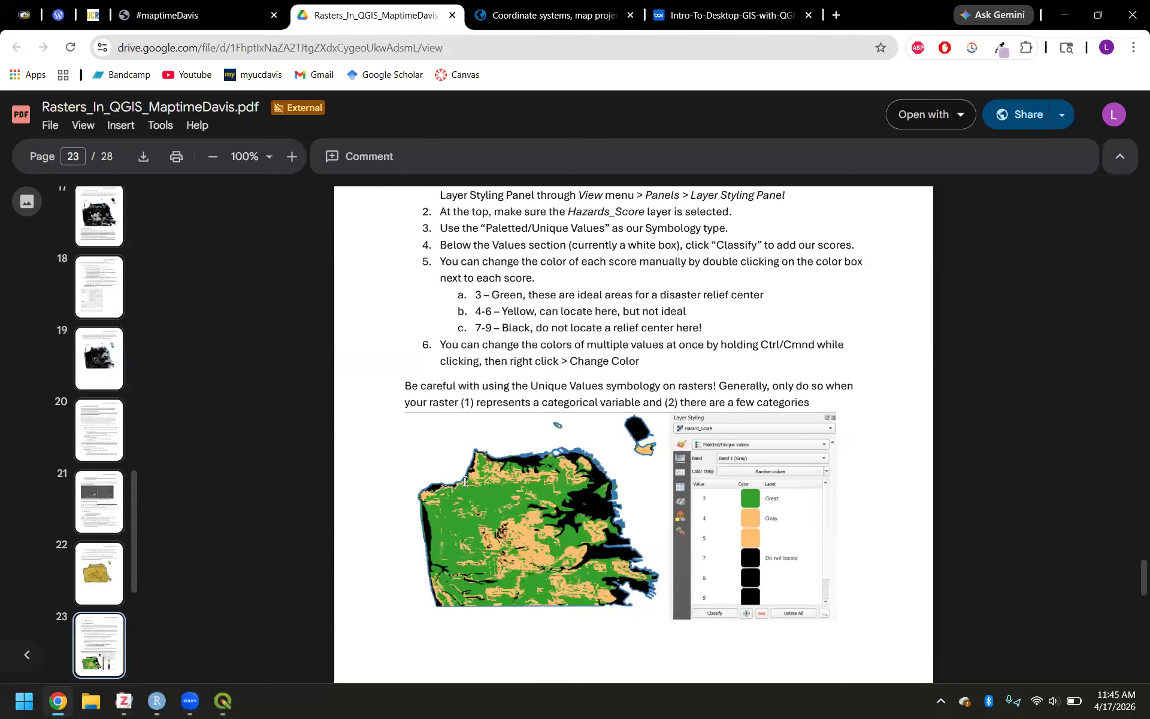
{"action": "scroll", "coordinate": [464, 481], "scroll_direction": "up", "scroll_amount": 3}
{"action": "scroll", "coordinate": [464, 481], "scroll_direction": "up", "scroll_amount": 1}
{"action": "scroll", "coordinate": [464, 481], "scroll_direction": "down", "scroll_amount": 2}
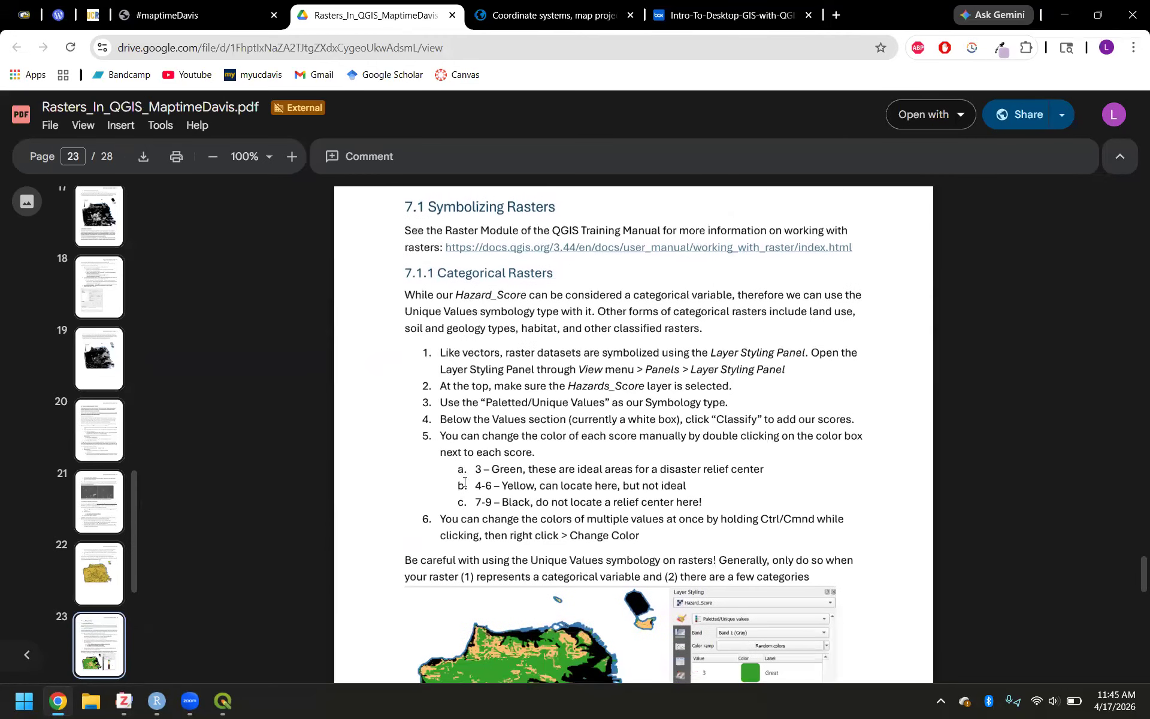
Step: Switch to QGIS and set the Relief_Center_Areas symbology render type to Paletted/Unique values on Band 1 (Gray)
{"action": "scroll", "coordinate": [464, 482], "scroll_direction": "down", "scroll_amount": 2}
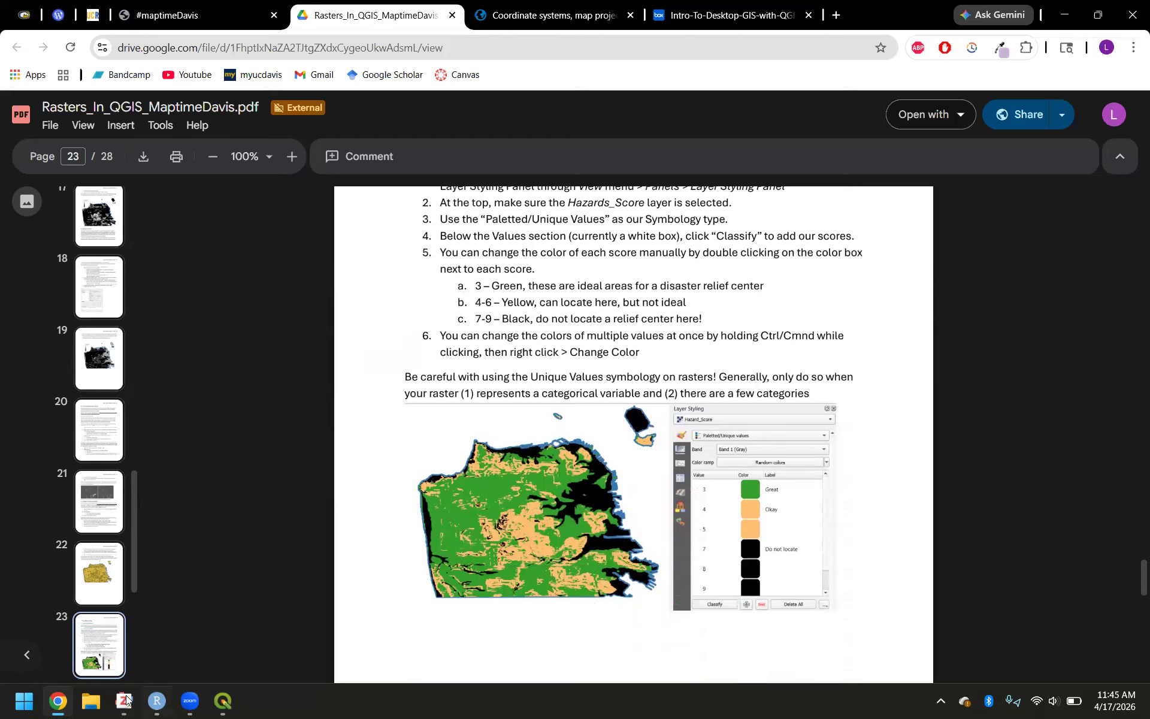
{"action": "left_click", "coordinate": [248, 634]}
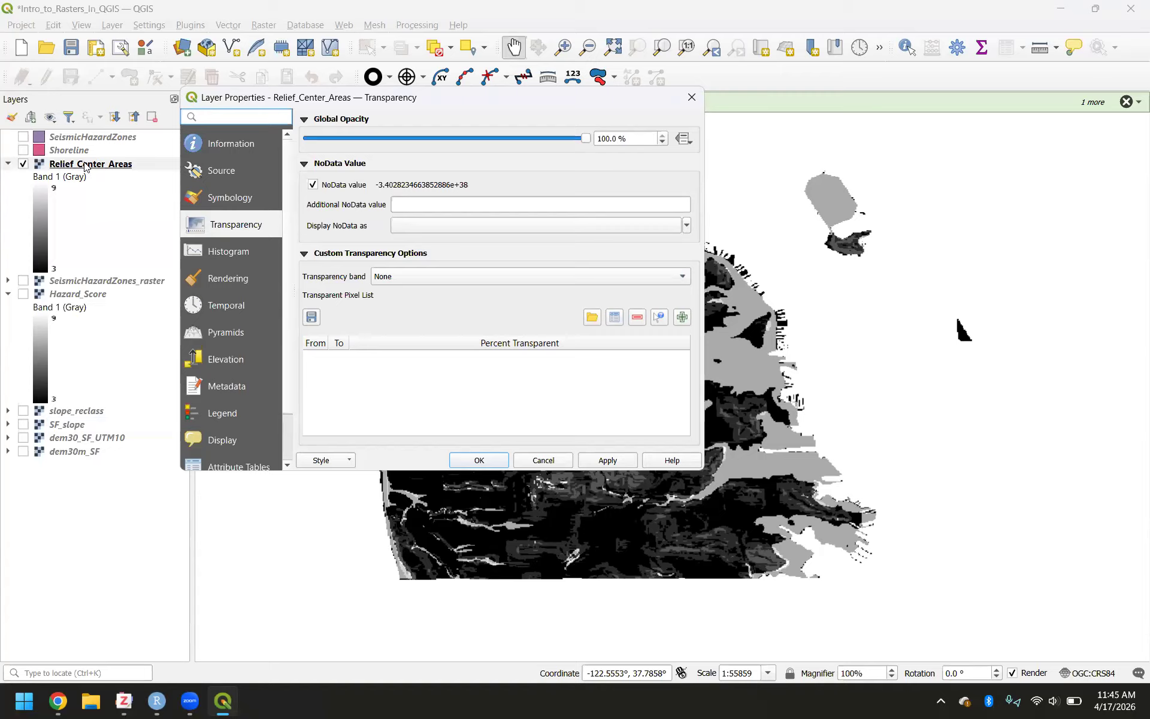
{"action": "left_click", "coordinate": [230, 199]}
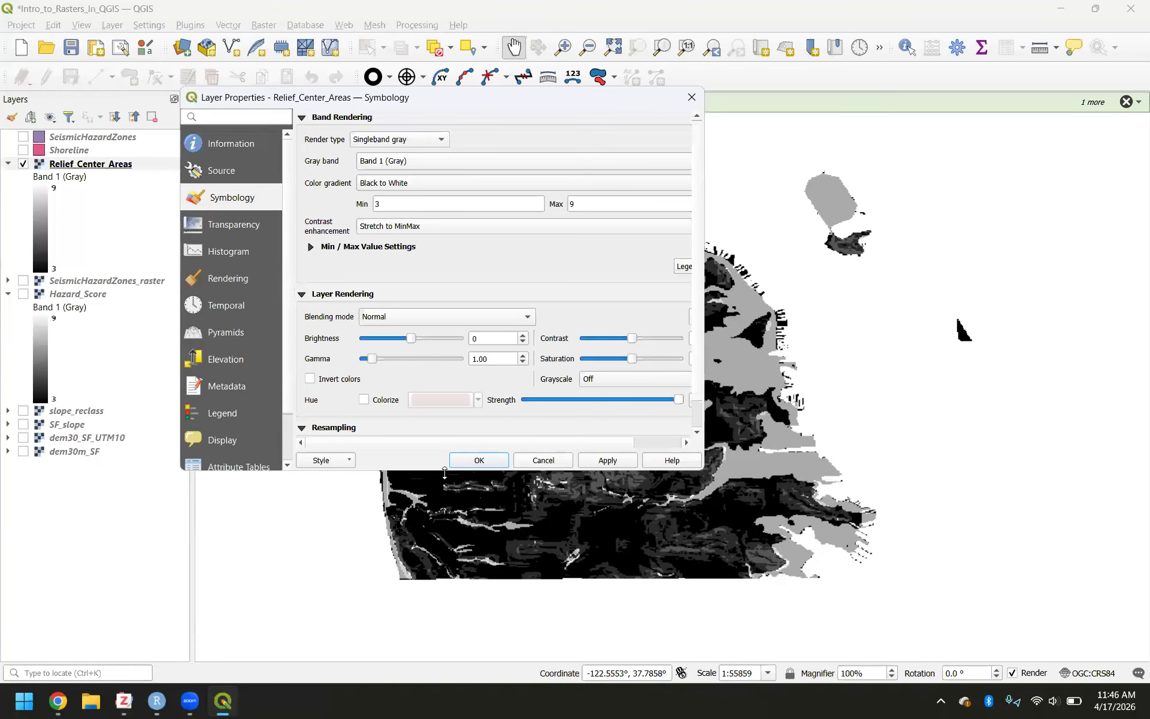
{"action": "left_click_drag", "start_coordinate": [445, 473], "coordinate": [445, 572]}
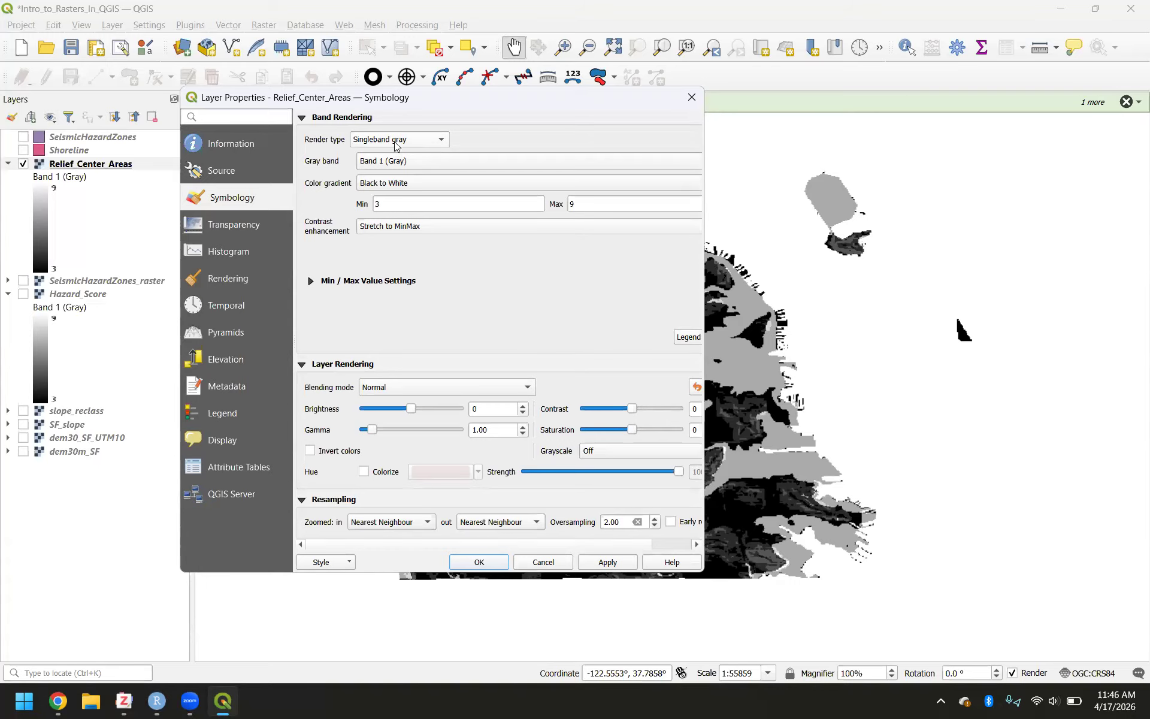
{"action": "left_click", "coordinate": [396, 144]}
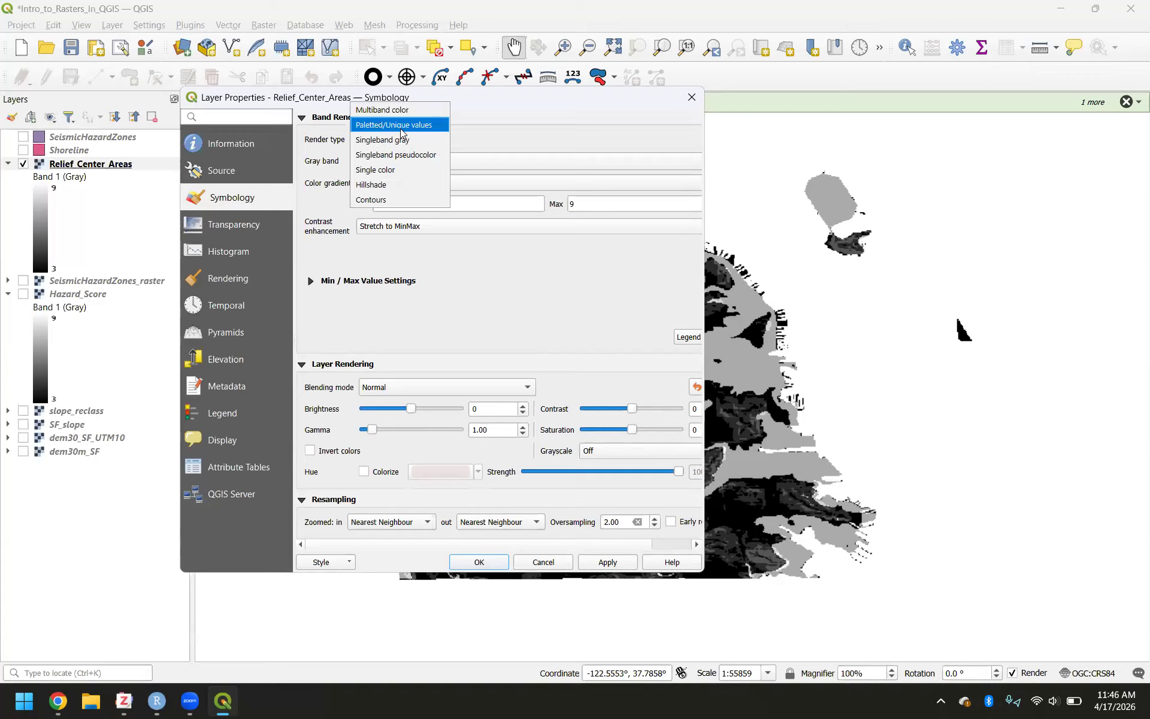
{"action": "left_click", "coordinate": [400, 126]}
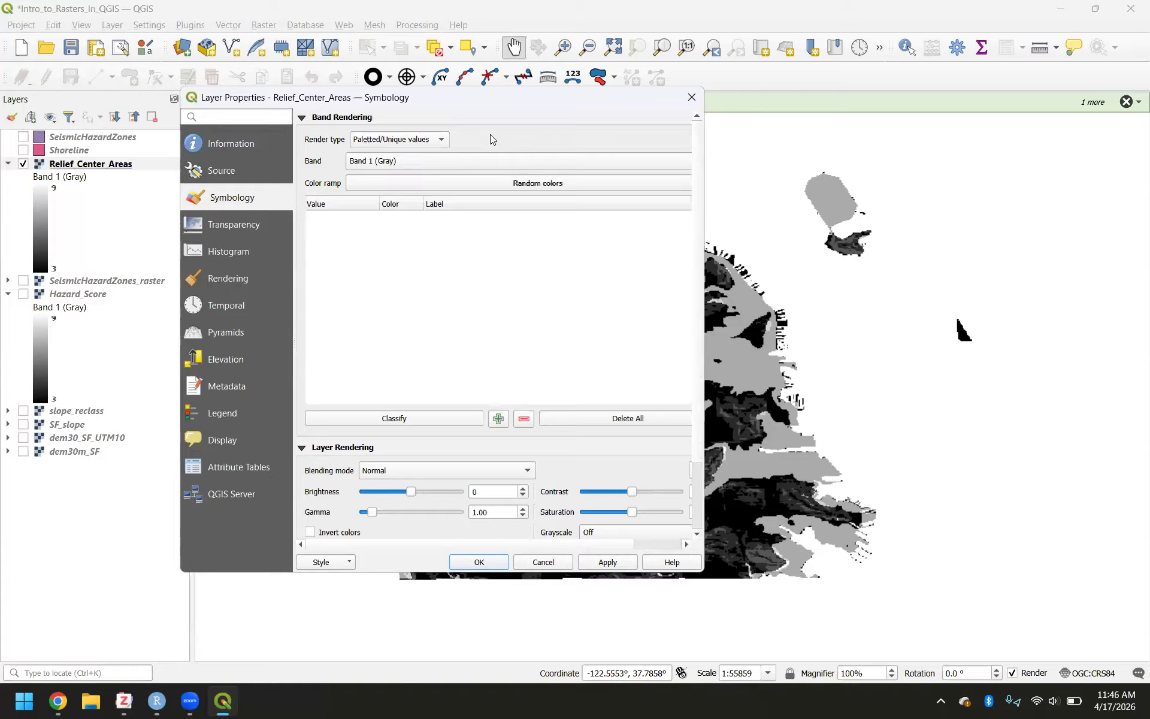
{"action": "left_click", "coordinate": [404, 146]}
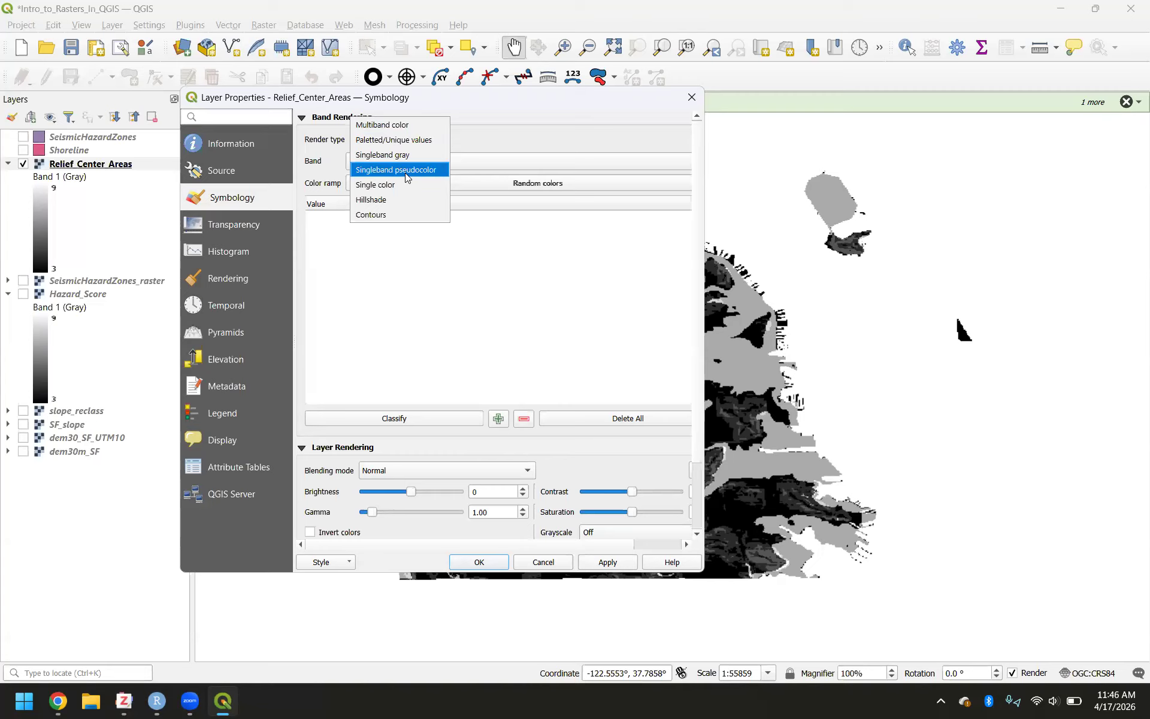
{"action": "left_click", "coordinate": [400, 143]}
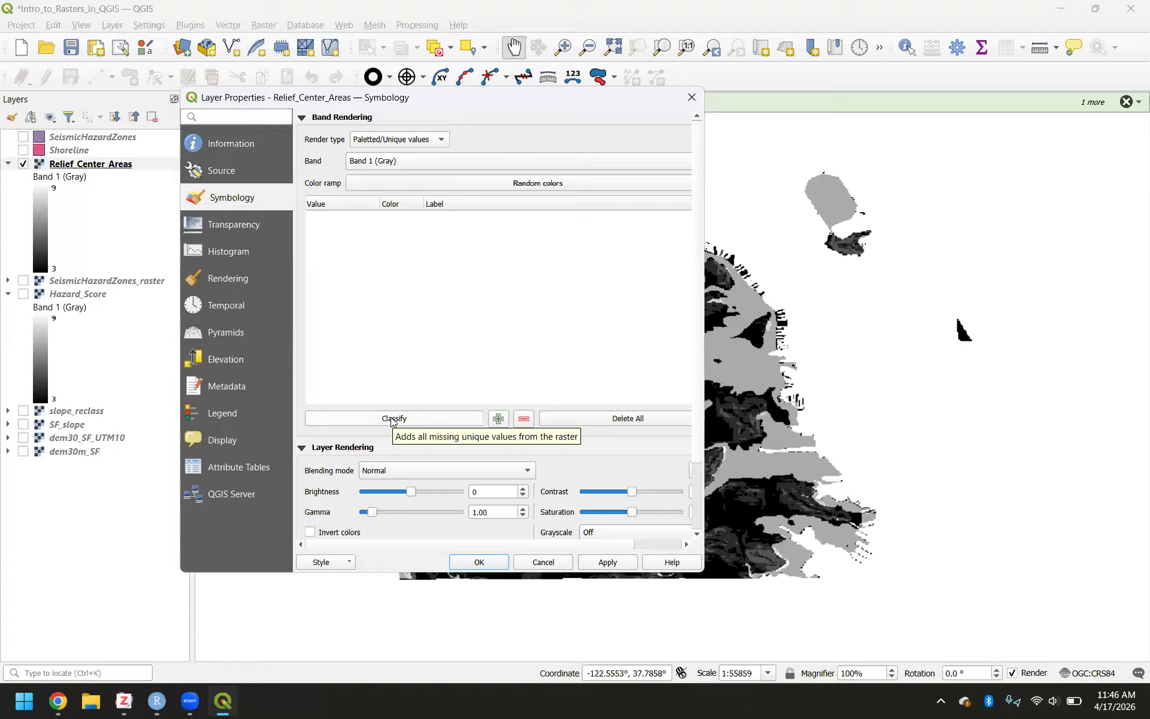
Step: Classify the raster's unique score values with random colors and apply the symbology to the map
{"action": "left_click", "coordinate": [414, 424]}
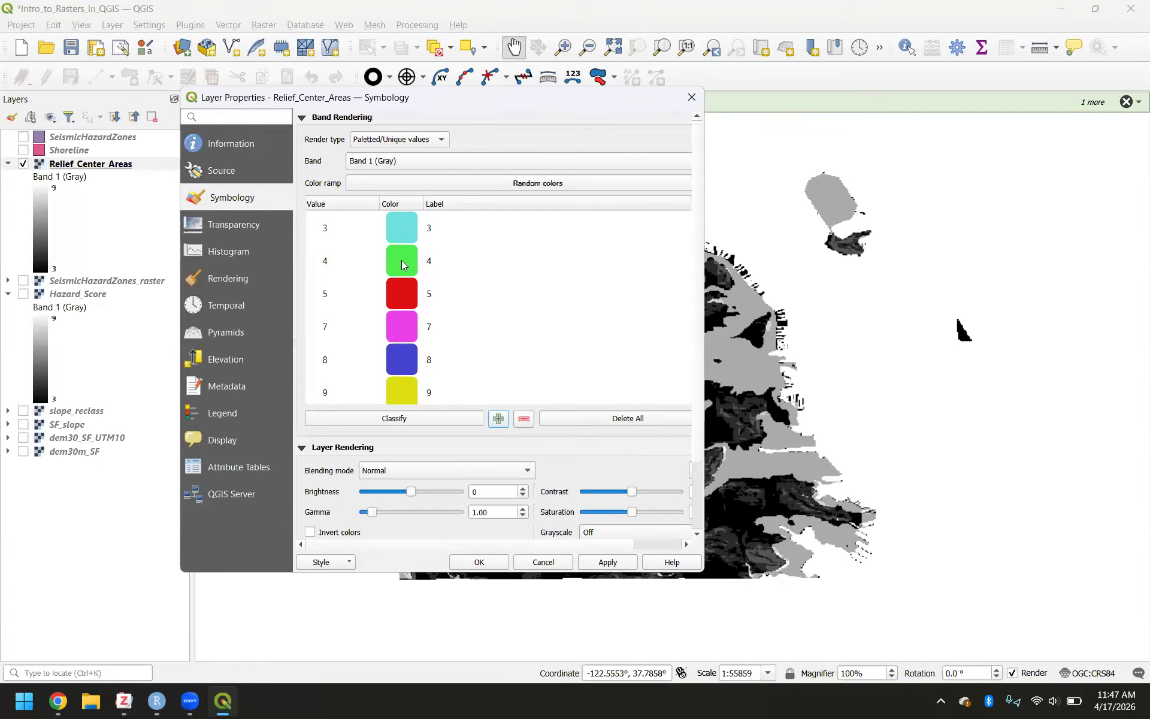
{"action": "scroll", "coordinate": [485, 328], "scroll_direction": "down", "scroll_amount": 2}
{"action": "scroll", "coordinate": [485, 328], "scroll_direction": "up", "scroll_amount": 2}
{"action": "left_click", "coordinate": [605, 562]}
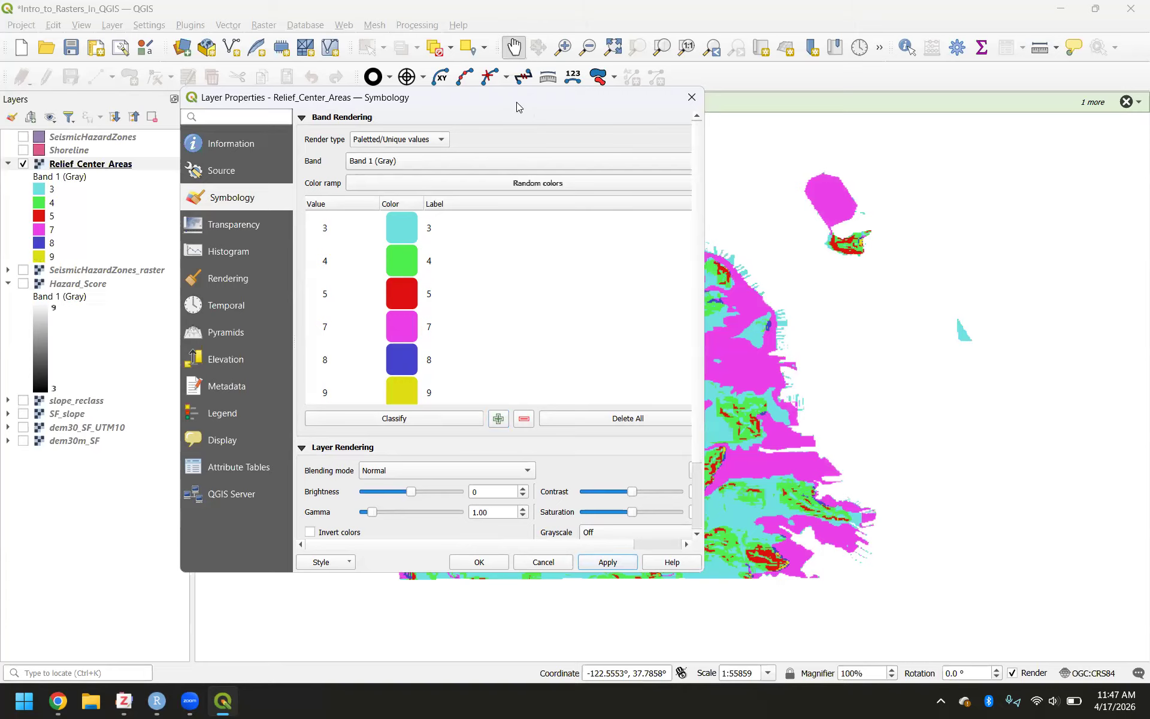
{"action": "left_click_drag", "start_coordinate": [517, 101], "coordinate": [536, 100]}
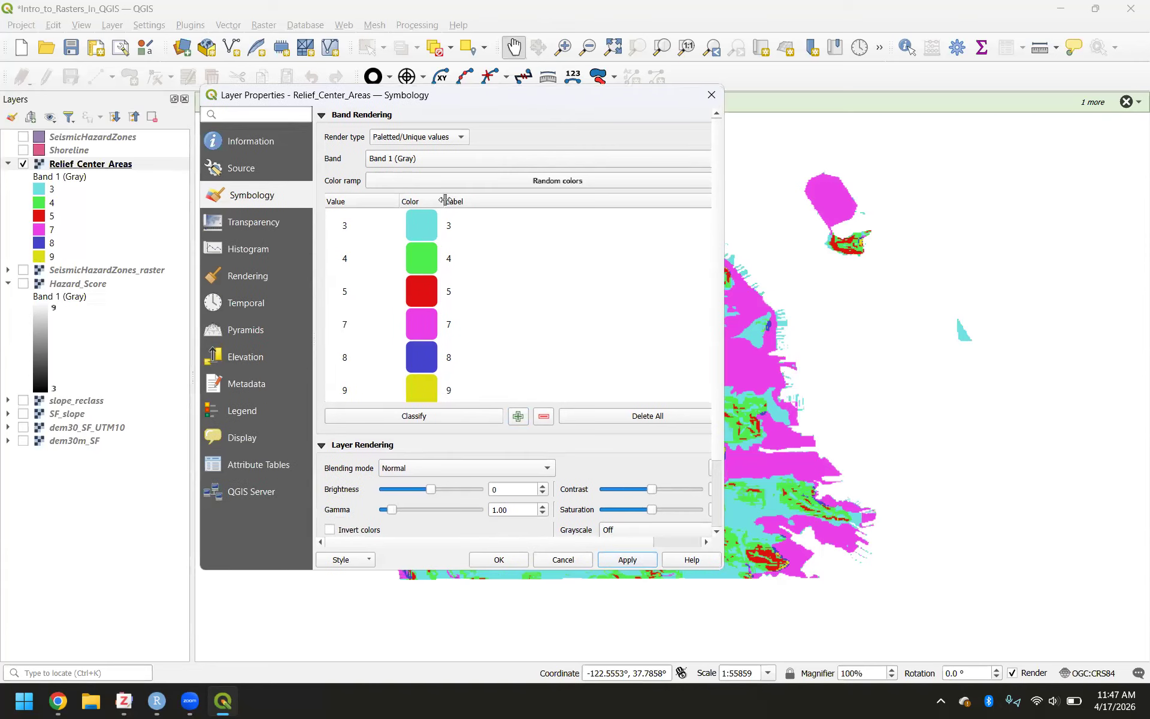
Step: Set the color of score 3 to the standard dark green #33a02c and apply it to the layer
{"action": "double_click", "coordinate": [420, 224]}
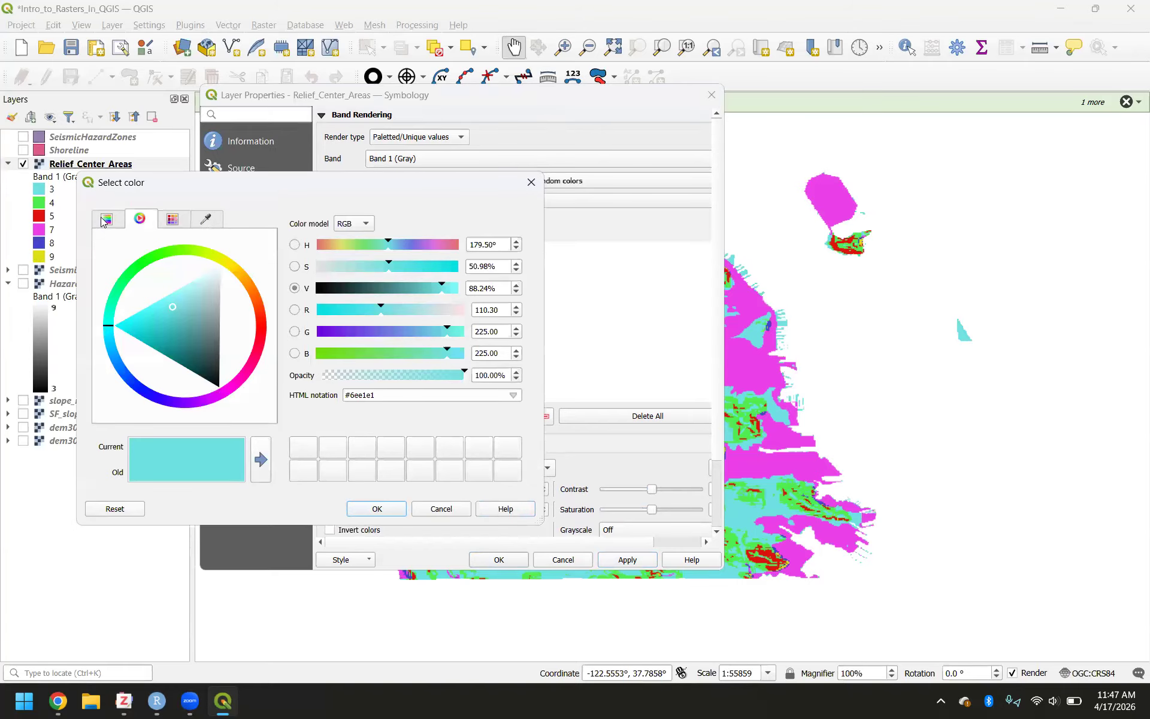
{"action": "left_click", "coordinate": [530, 182]}
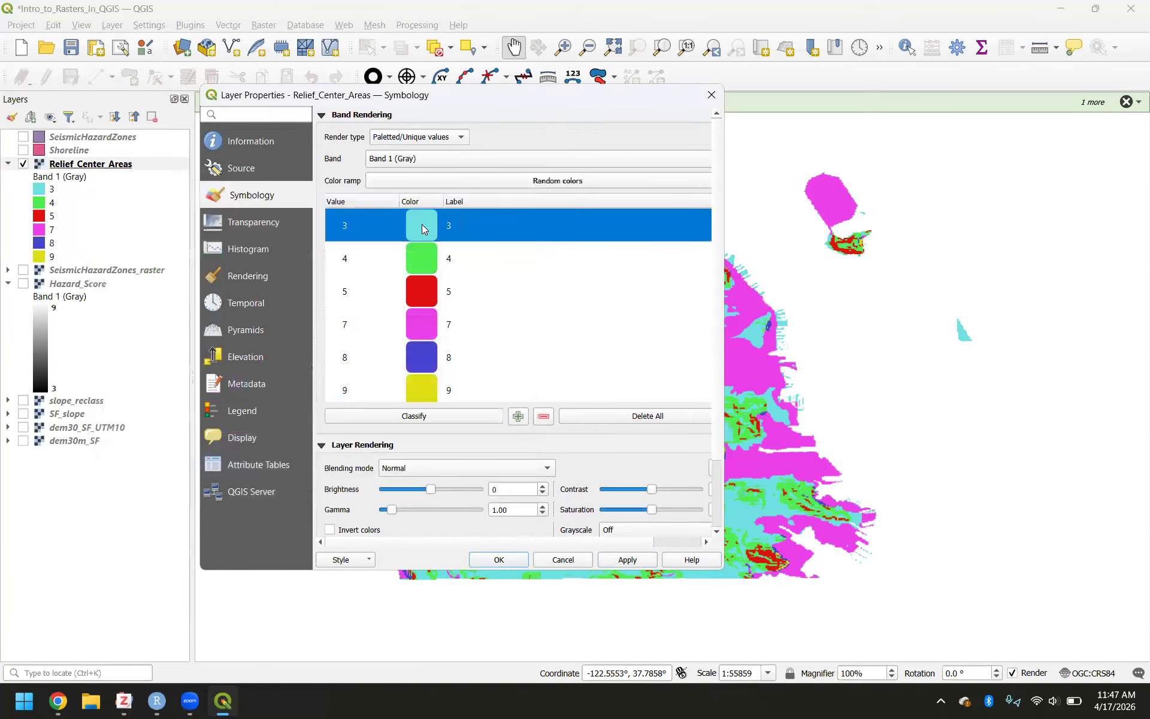
{"action": "double_click", "coordinate": [422, 225]}
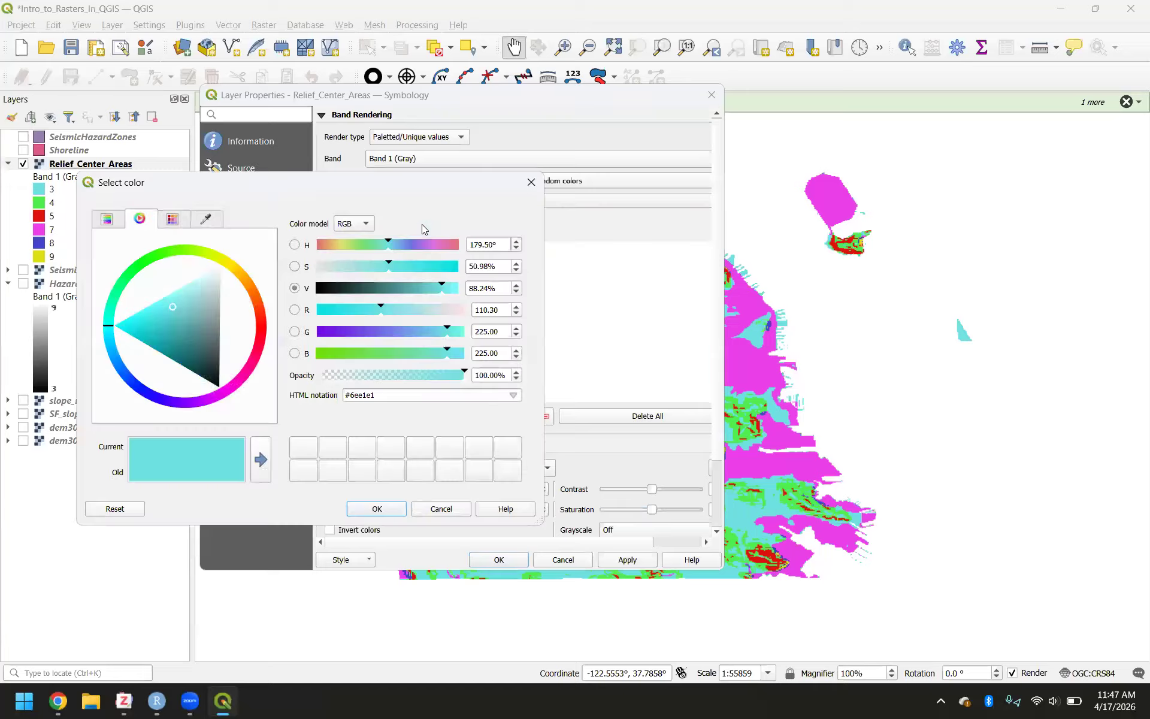
{"action": "left_click", "coordinate": [172, 220]}
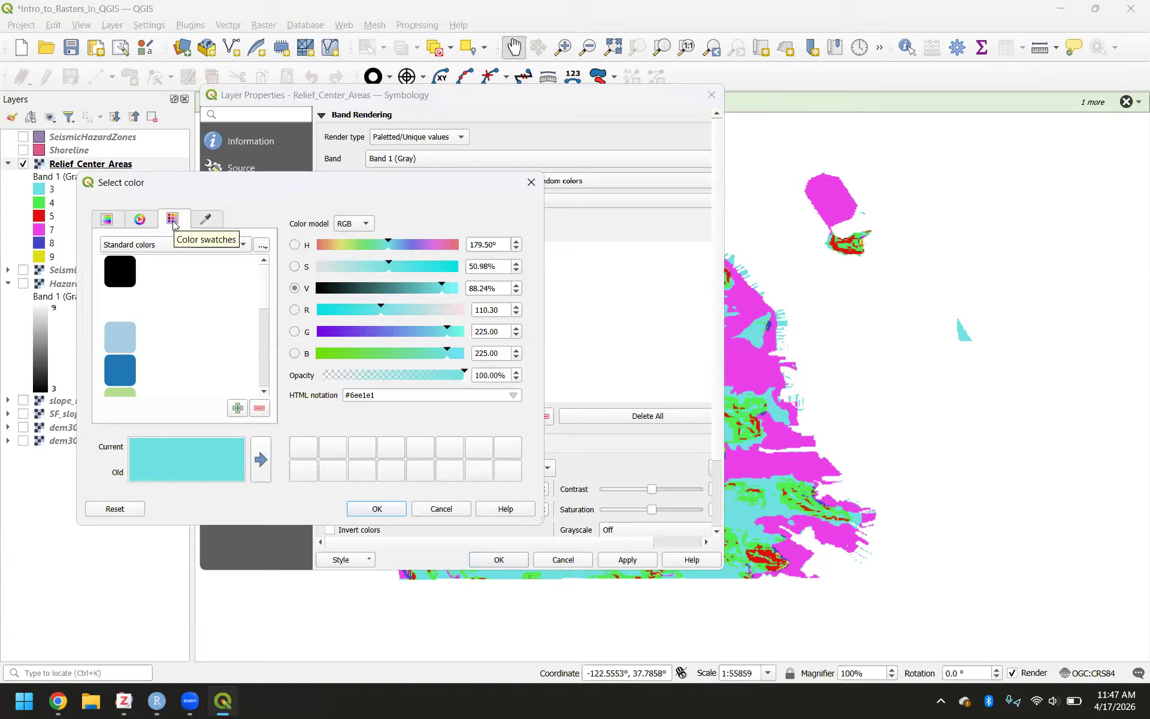
{"action": "left_click", "coordinate": [172, 246]}
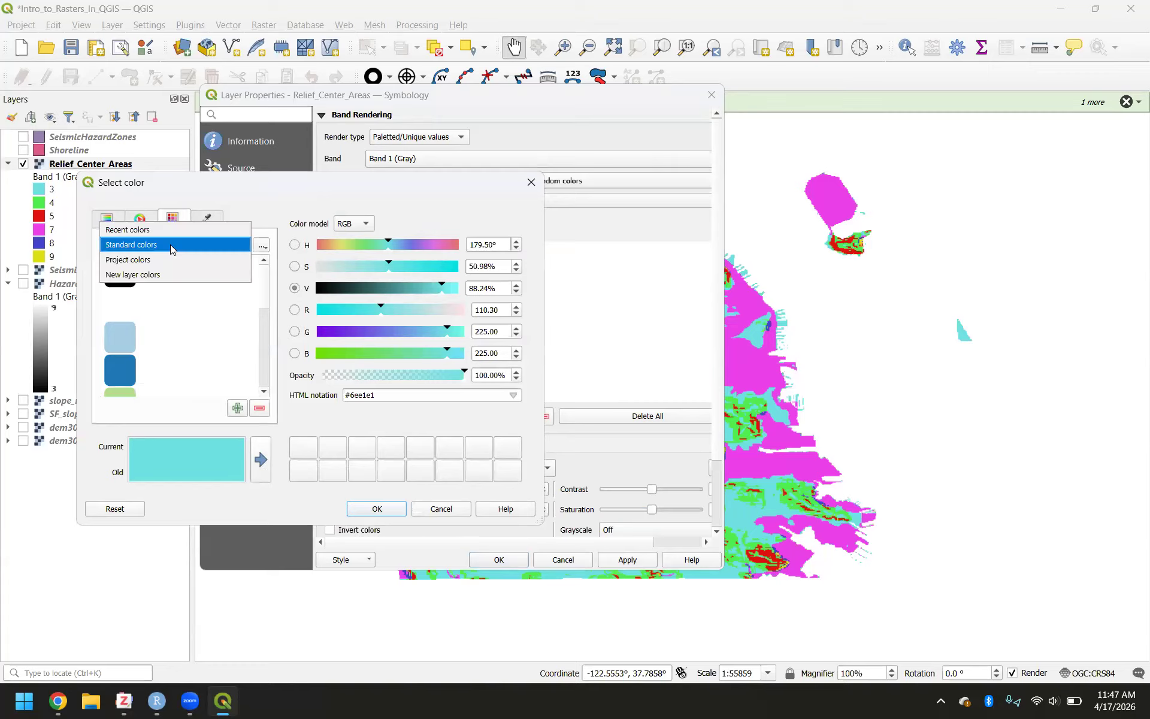
{"action": "left_click", "coordinate": [172, 246]}
{"action": "scroll", "coordinate": [178, 331], "scroll_direction": "down", "scroll_amount": 3}
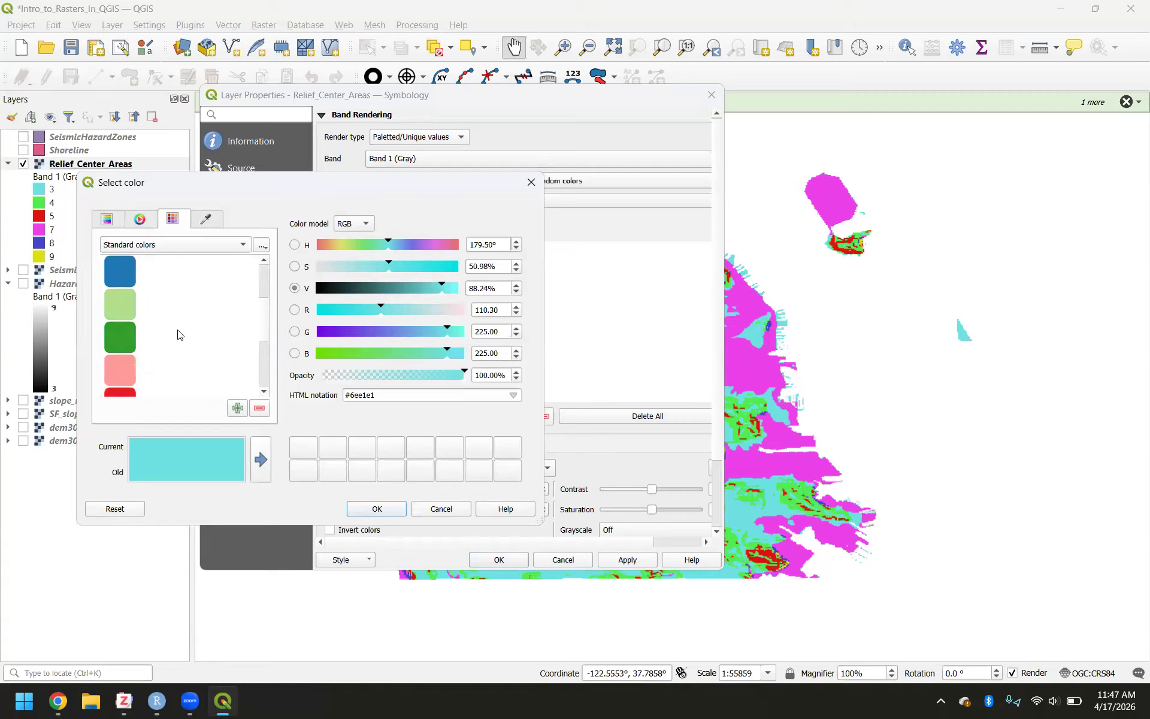
{"action": "left_click", "coordinate": [117, 335]}
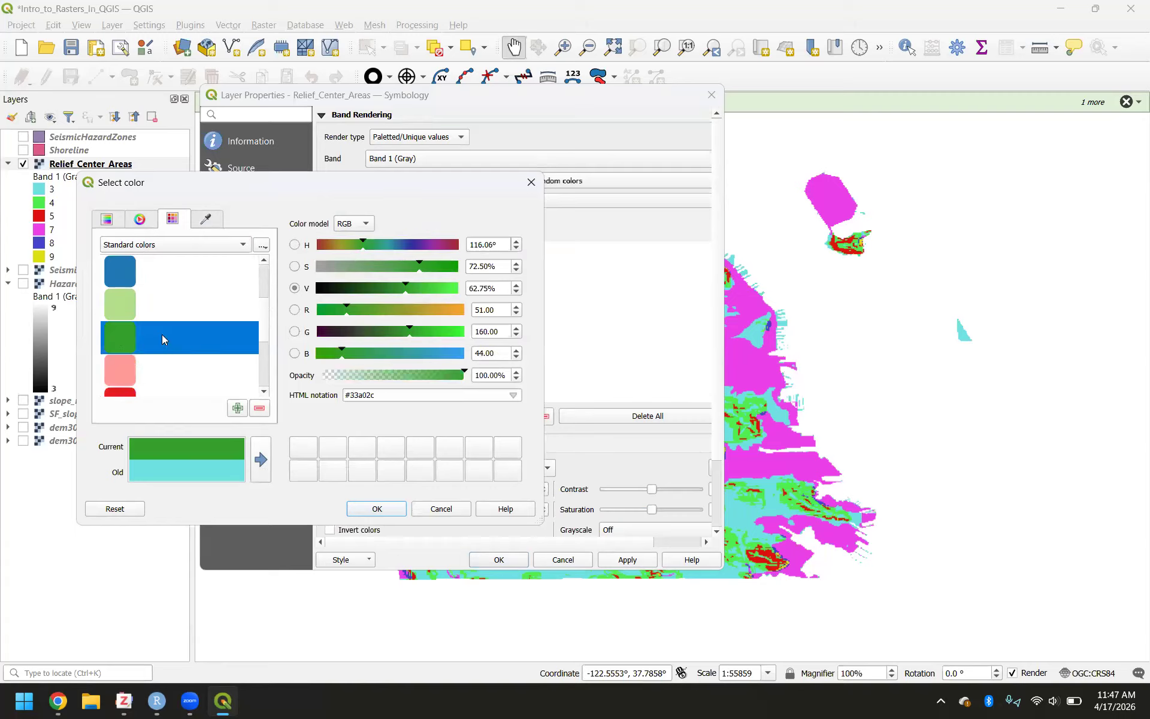
{"action": "left_click", "coordinate": [374, 509]}
{"action": "left_click", "coordinate": [623, 560]}
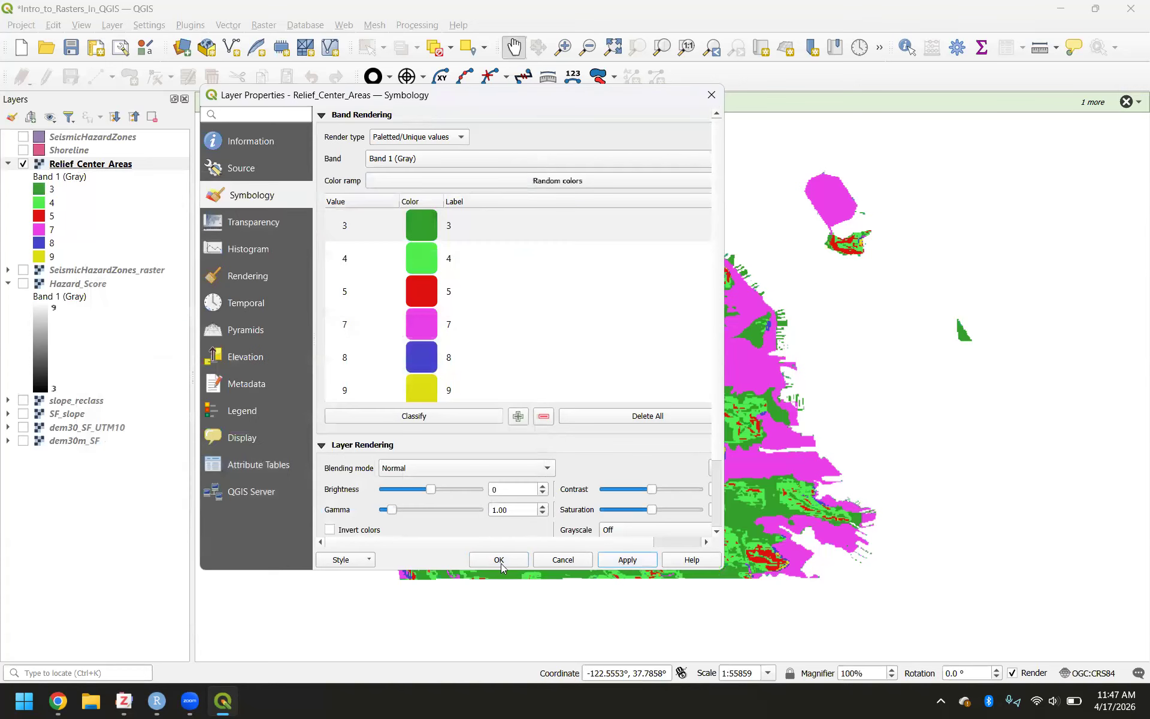
{"action": "key", "text": "Return"}
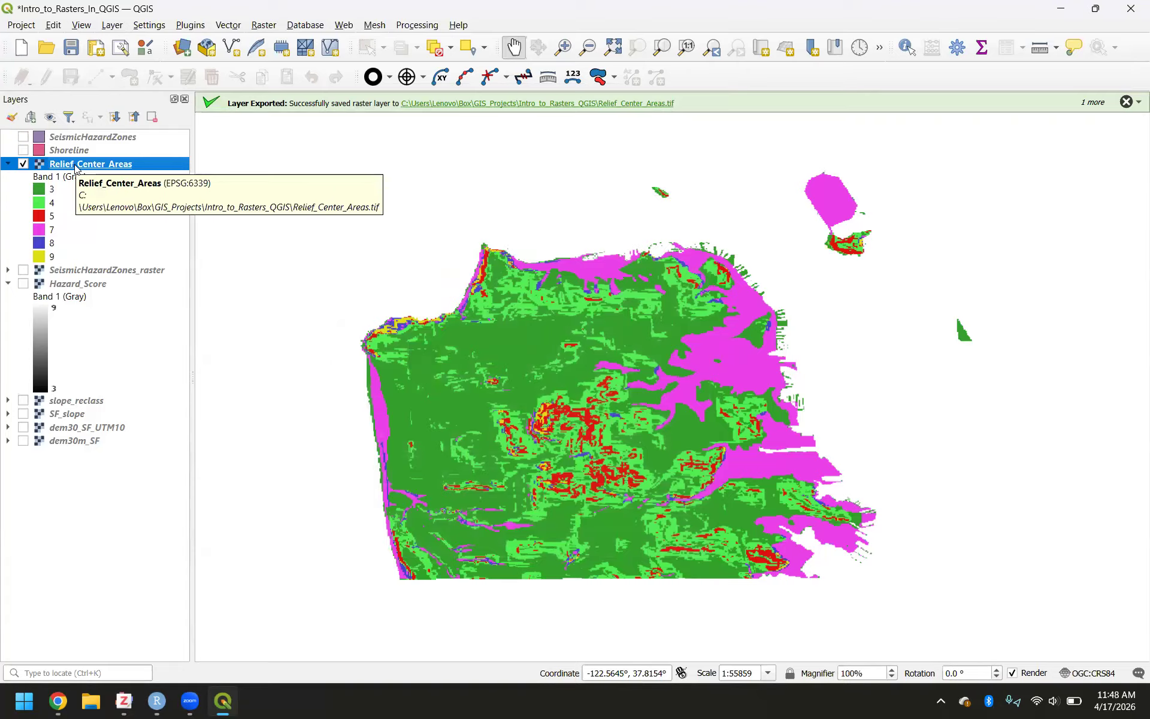
Step: Reopen the Relief_Center_Areas symbology and set the colors of scores 9 and 8 to black (#000000)
{"action": "double_click", "coordinate": [75, 165]}
{"action": "scroll", "coordinate": [485, 397], "scroll_direction": "down", "scroll_amount": 2}
{"action": "scroll", "coordinate": [485, 397], "scroll_direction": "up", "scroll_amount": 2}
{"action": "double_click", "coordinate": [421, 391]}
{"action": "left_click", "coordinate": [123, 274]}
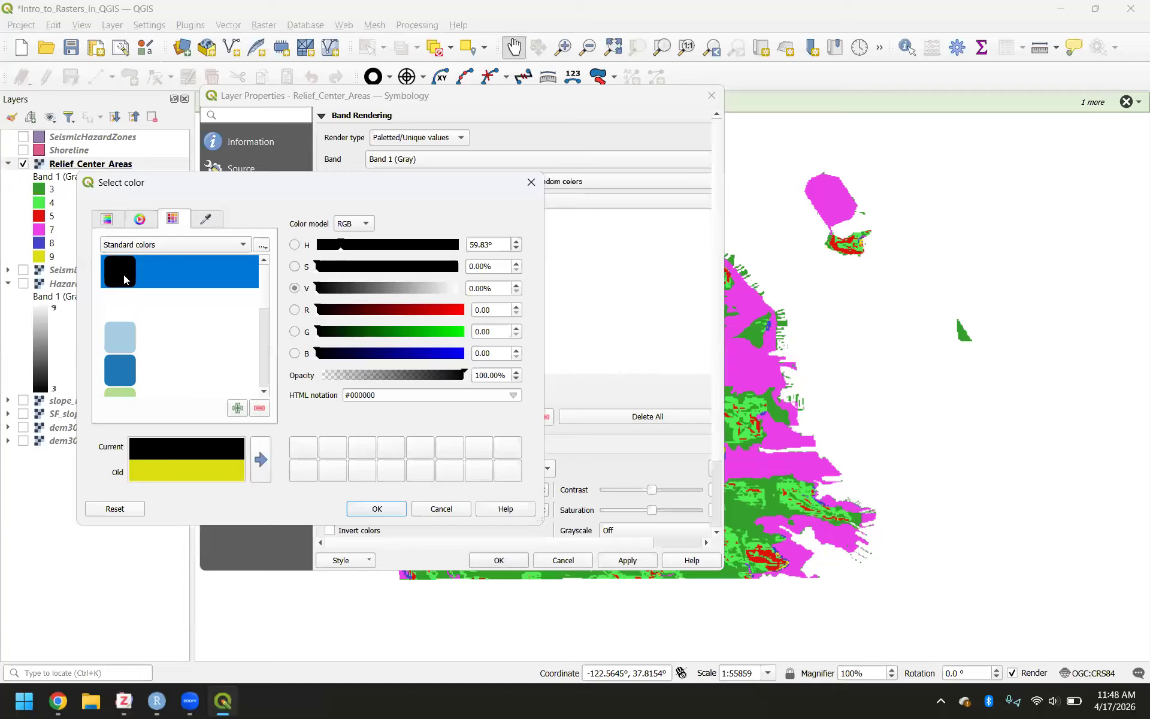
{"action": "left_click", "coordinate": [374, 512]}
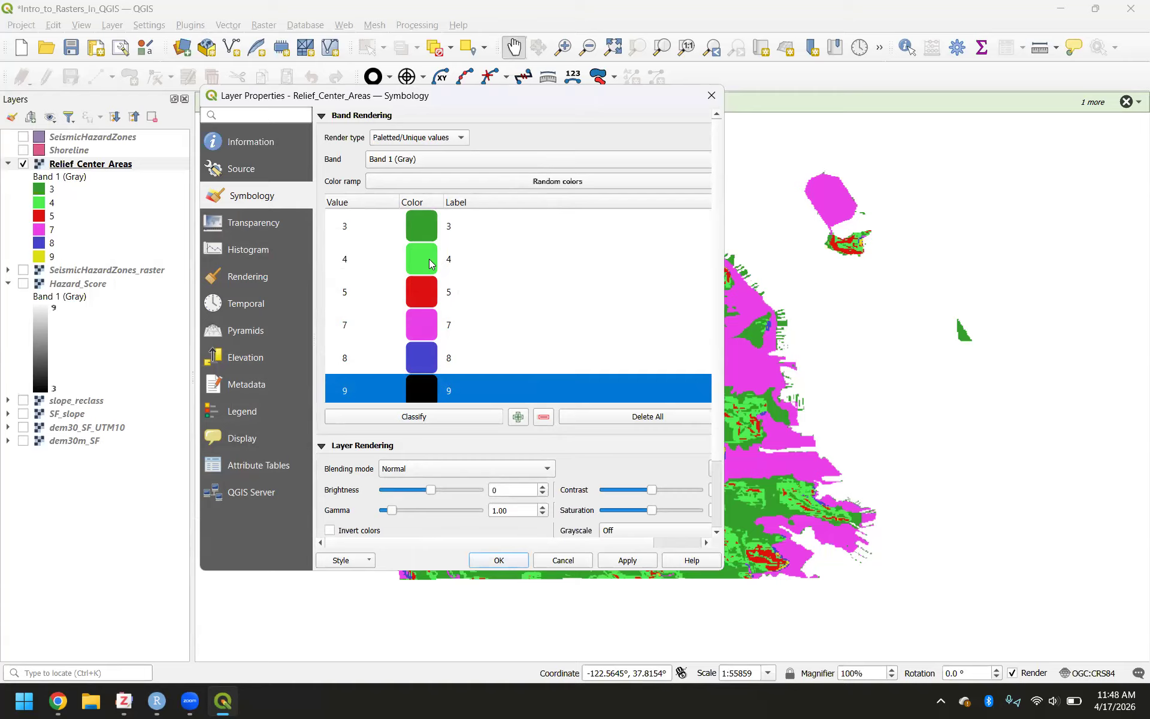
{"action": "double_click", "coordinate": [422, 357]}
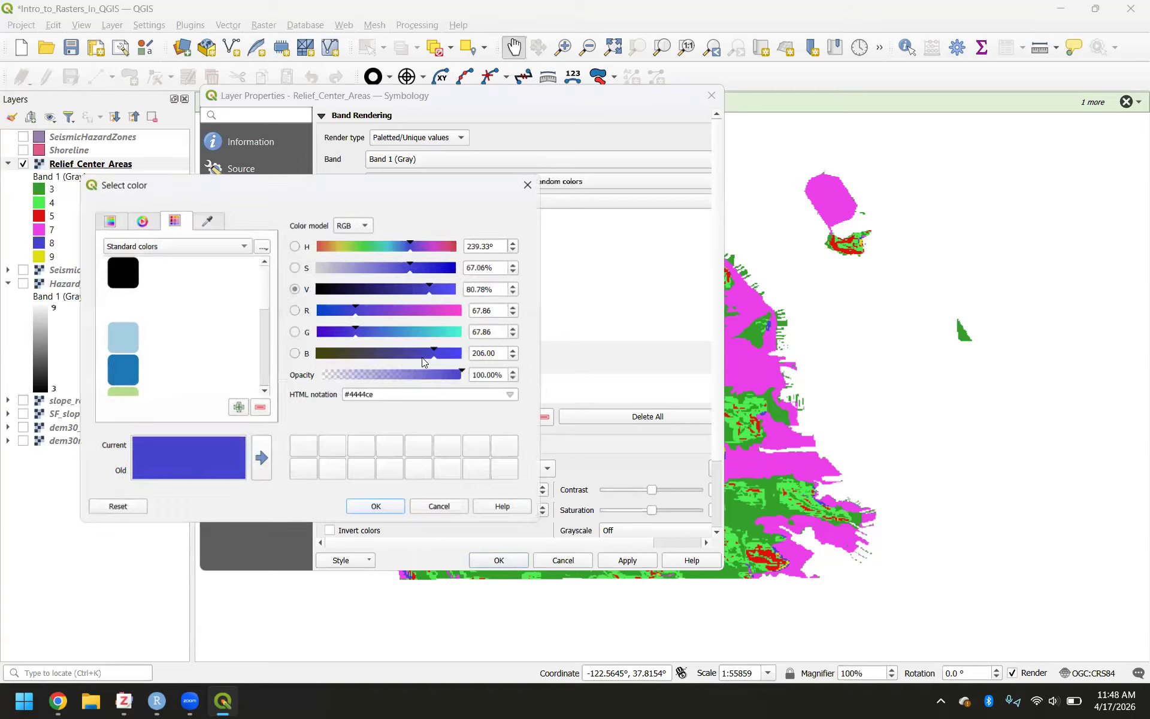
{"action": "left_click", "coordinate": [124, 283]}
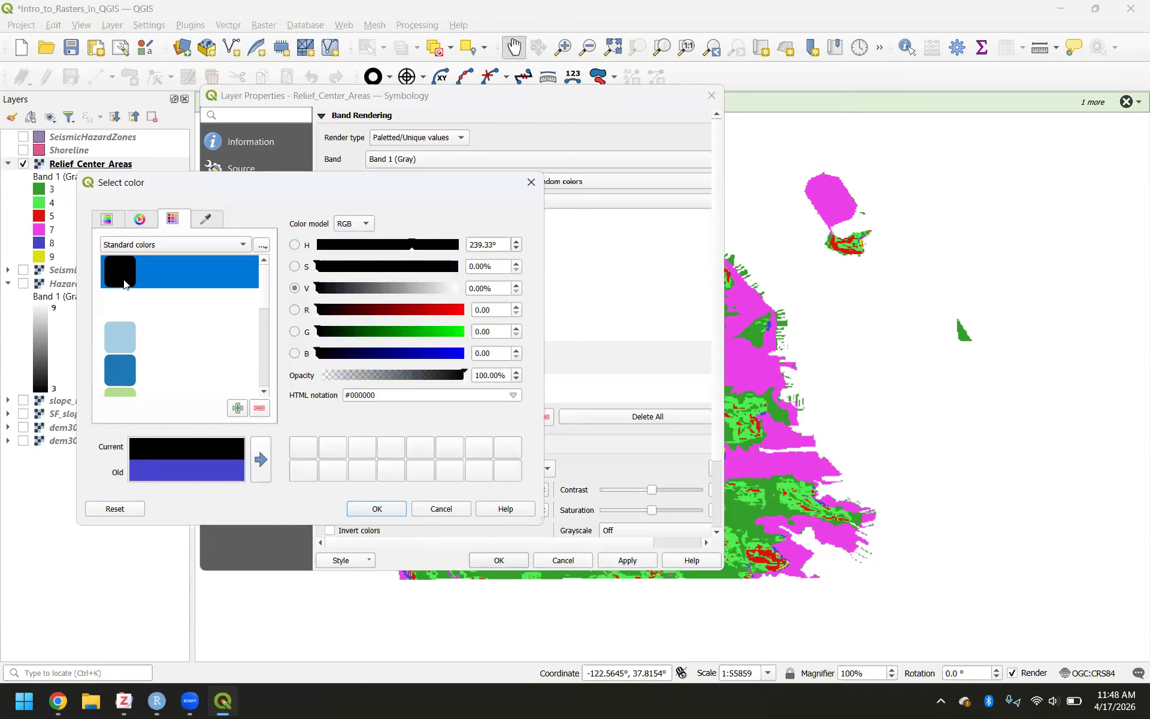
{"action": "left_click", "coordinate": [396, 506]}
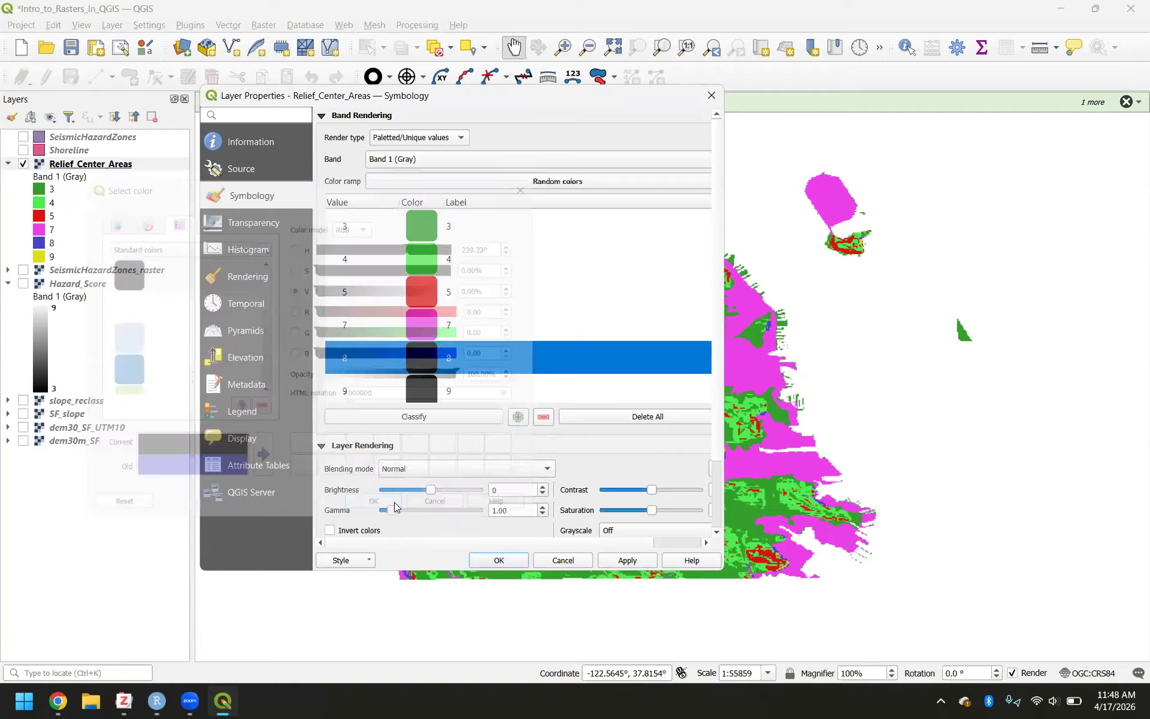
Step: Set the colors of scores 5 and 7 to the standard orange #ff7f00 and apply the symbology to the layer
{"action": "double_click", "coordinate": [421, 294]}
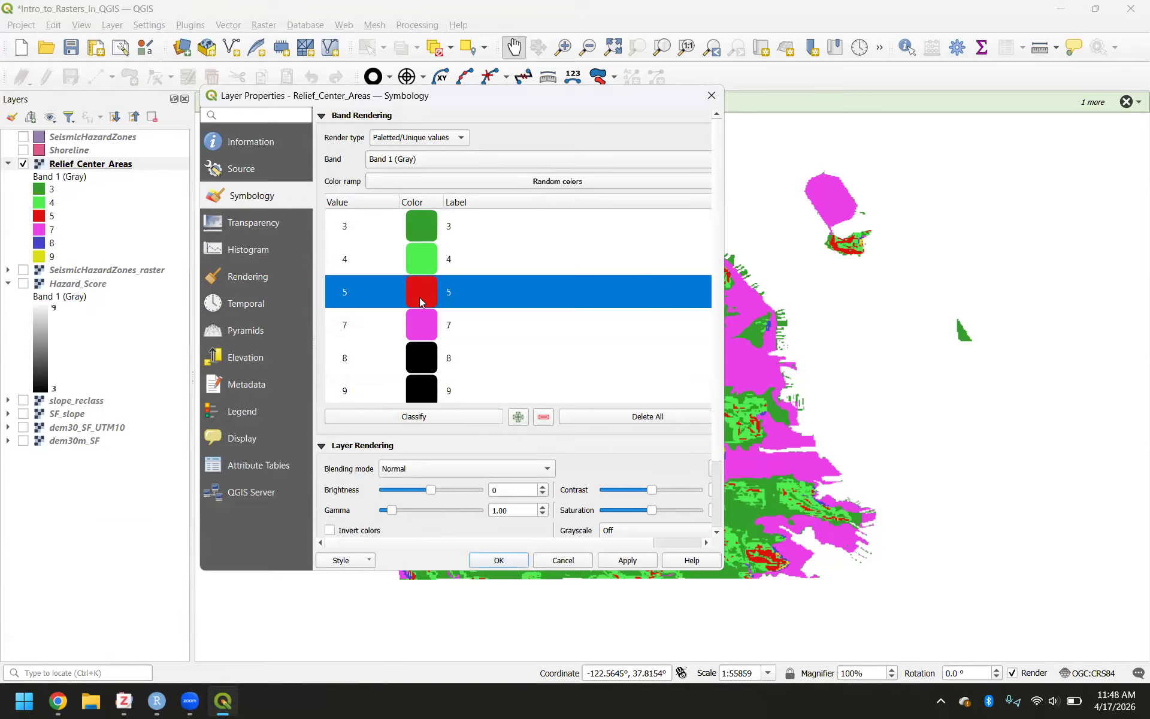
{"action": "scroll", "coordinate": [217, 311], "scroll_direction": "up", "scroll_amount": 6}
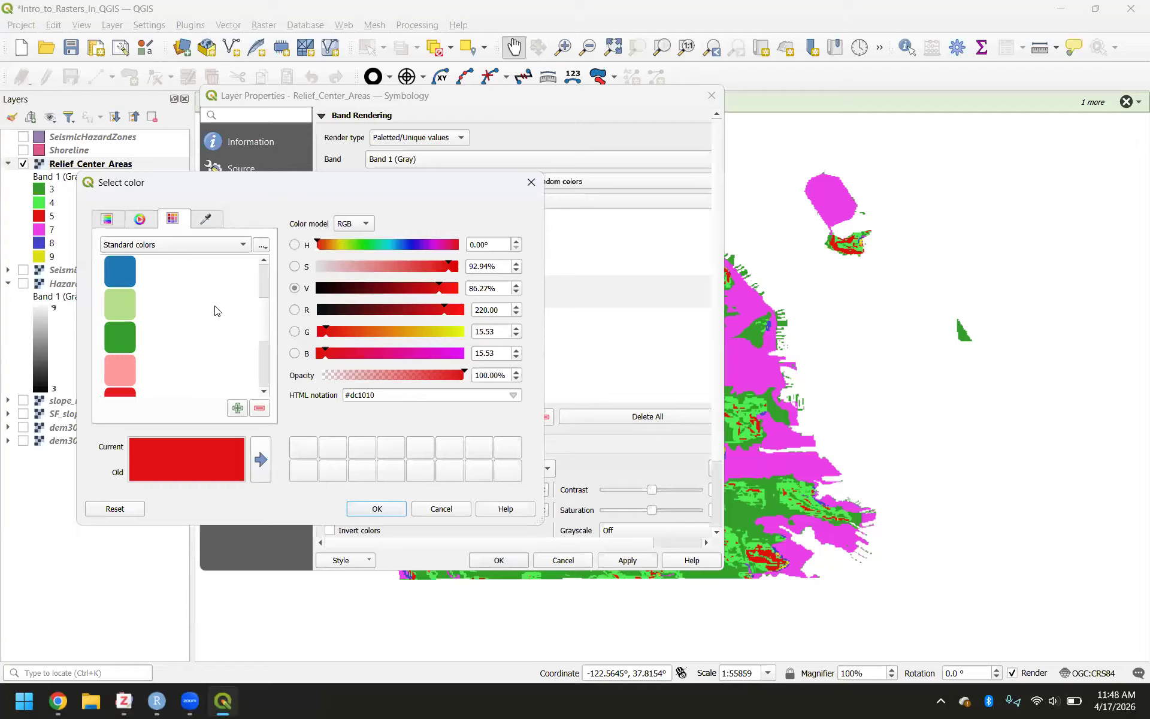
{"action": "left_click", "coordinate": [121, 334]}
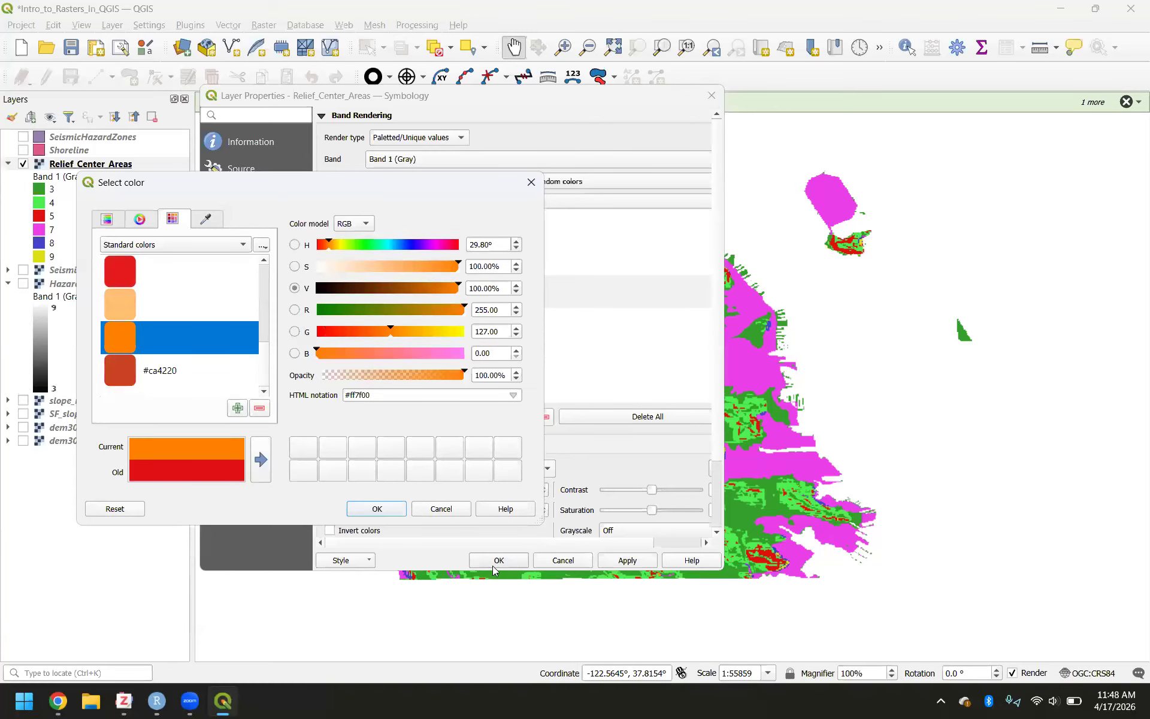
{"action": "left_click", "coordinate": [376, 508]}
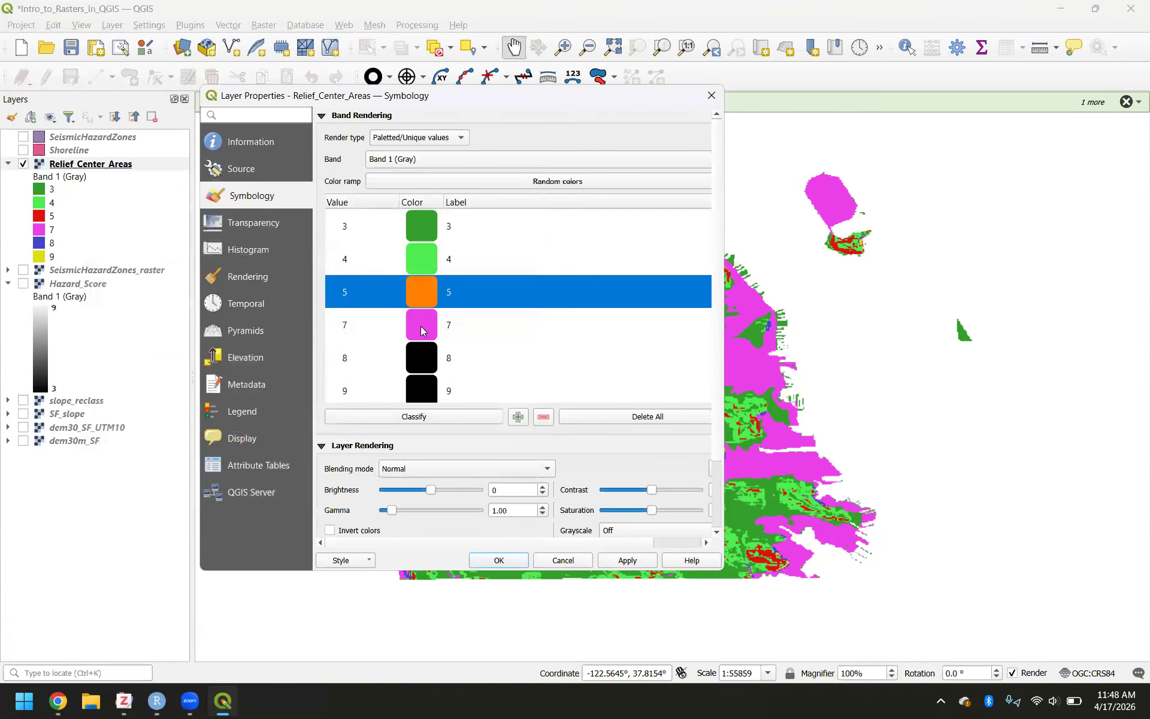
{"action": "left_click", "coordinate": [420, 328]}
{"action": "double_click", "coordinate": [419, 327]}
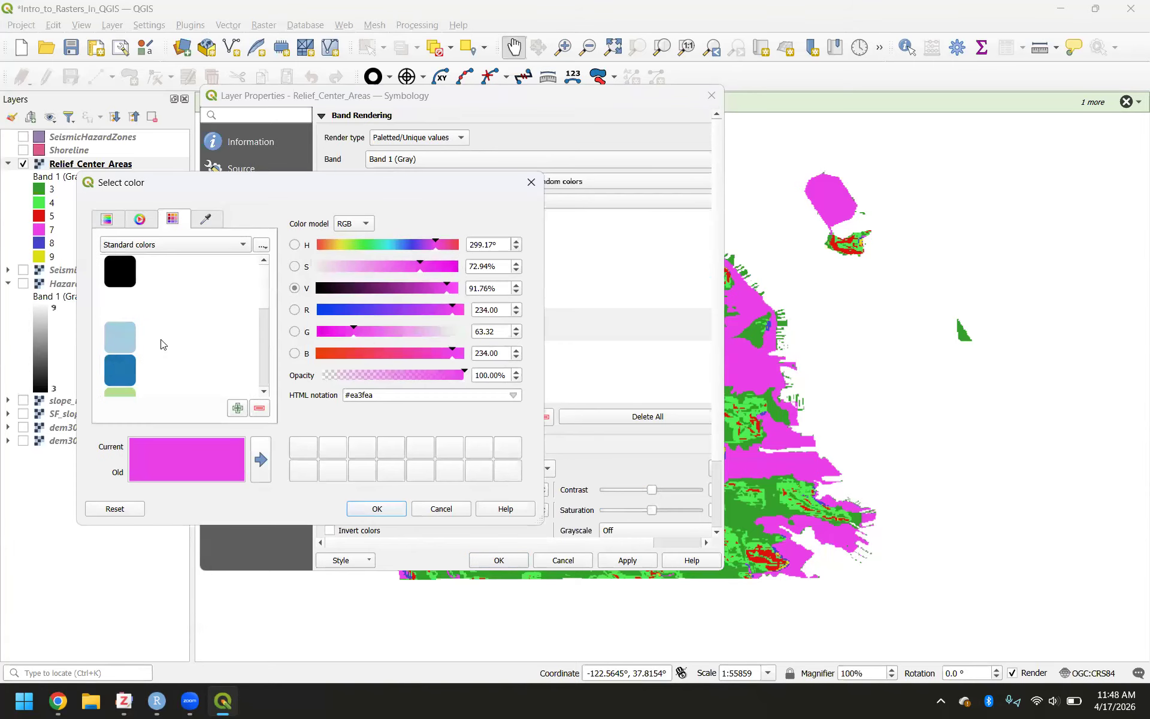
{"action": "scroll", "coordinate": [111, 316], "scroll_direction": "up", "scroll_amount": 3}
{"action": "left_click", "coordinate": [120, 337]}
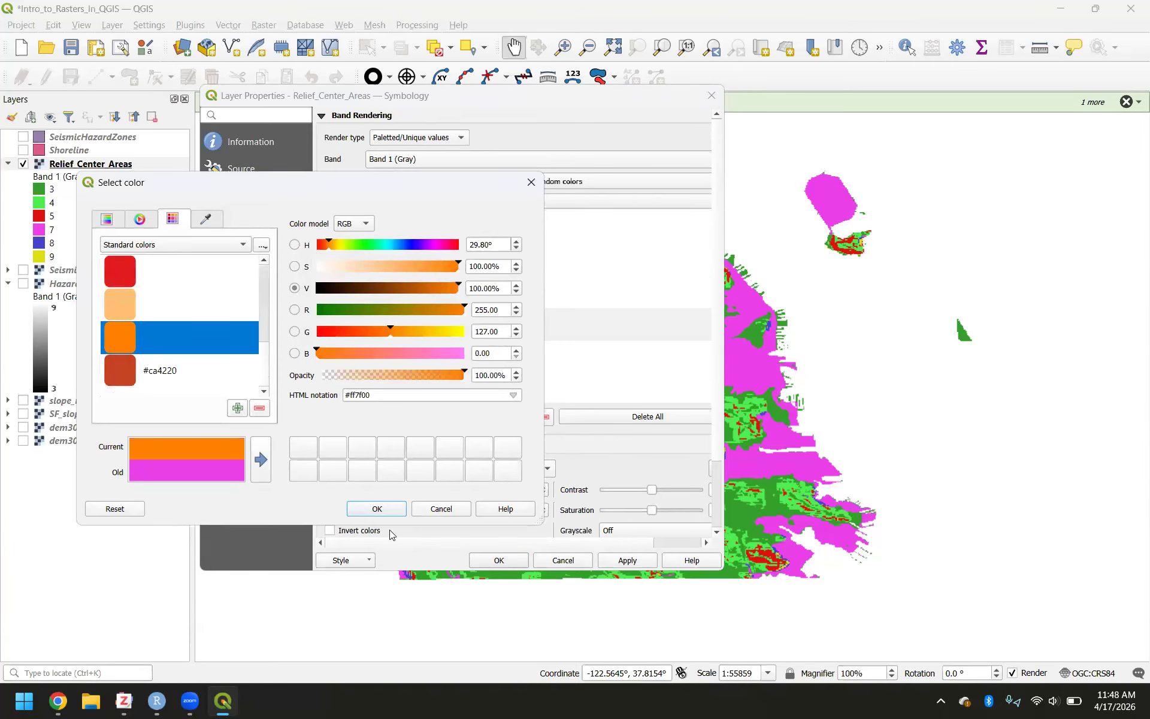
{"action": "left_click", "coordinate": [377, 510]}
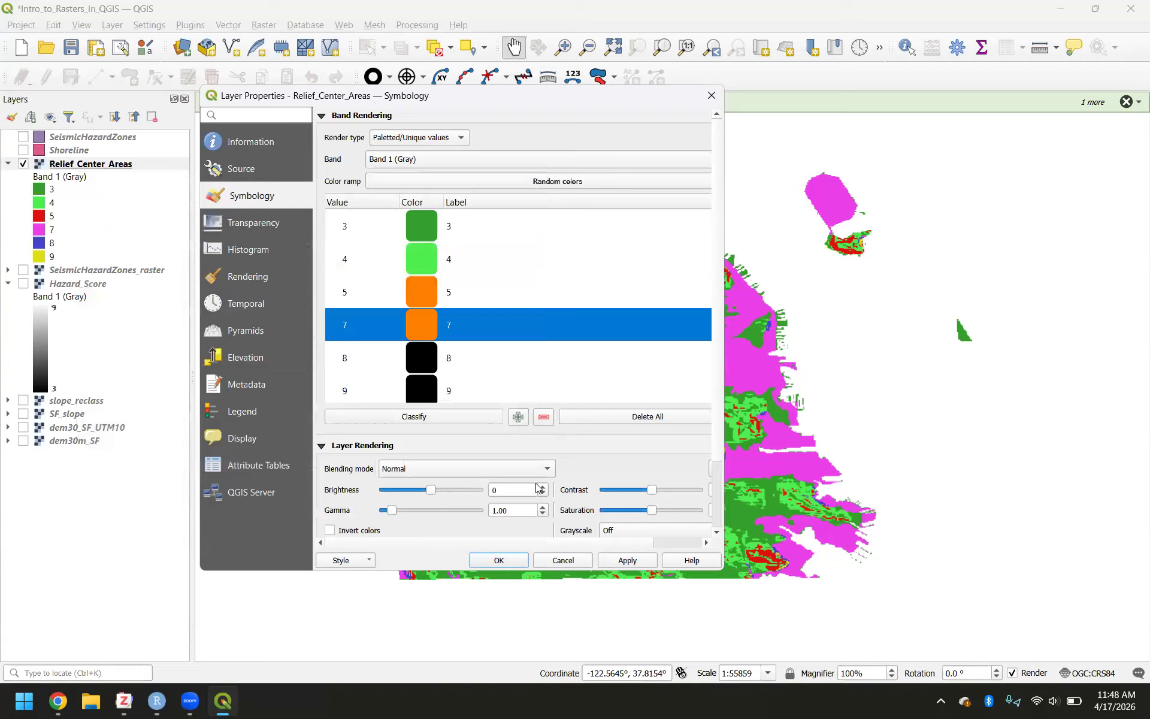
{"action": "left_click", "coordinate": [613, 563]}
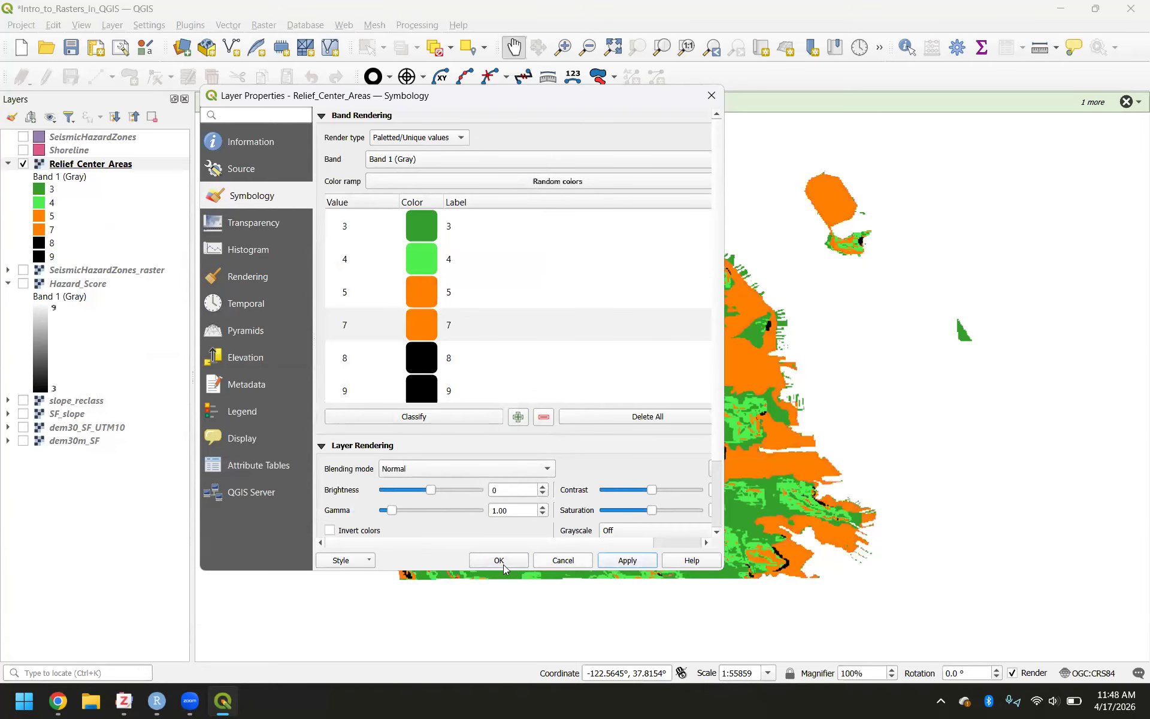
{"action": "left_click", "coordinate": [498, 560]}
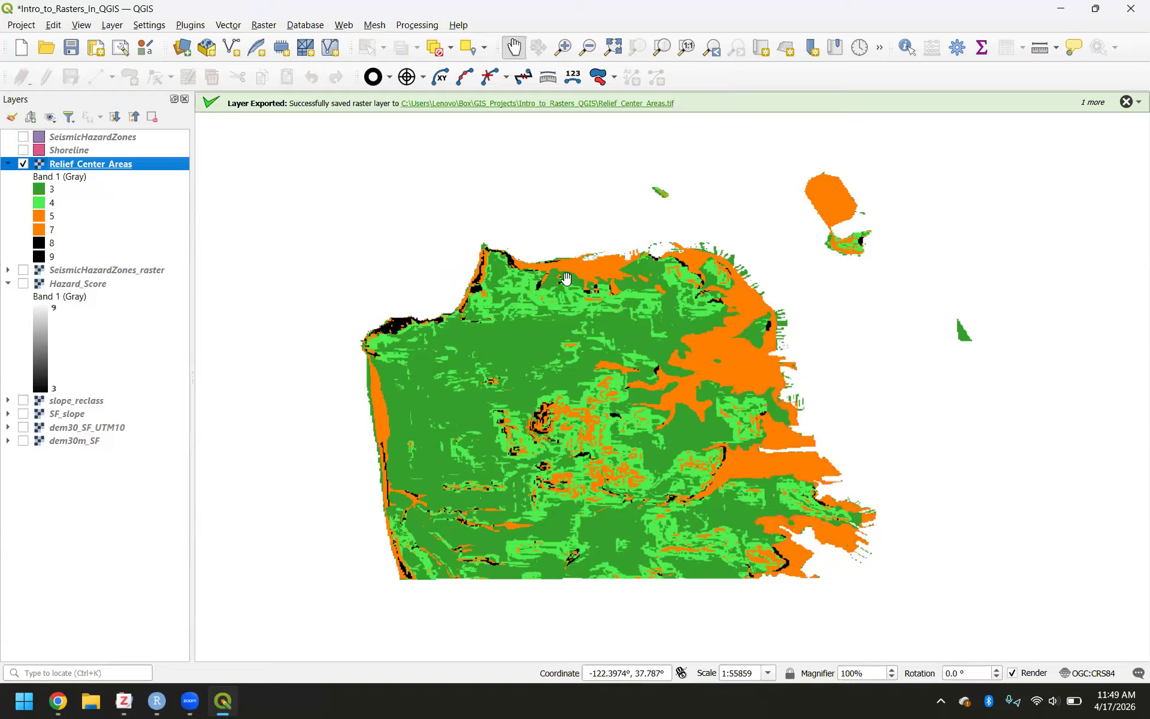
Step: Reopen the Relief_Center_Areas symbology, set the color of score 7 to black (#000000) and apply it to the layer
{"action": "double_click", "coordinate": [111, 172]}
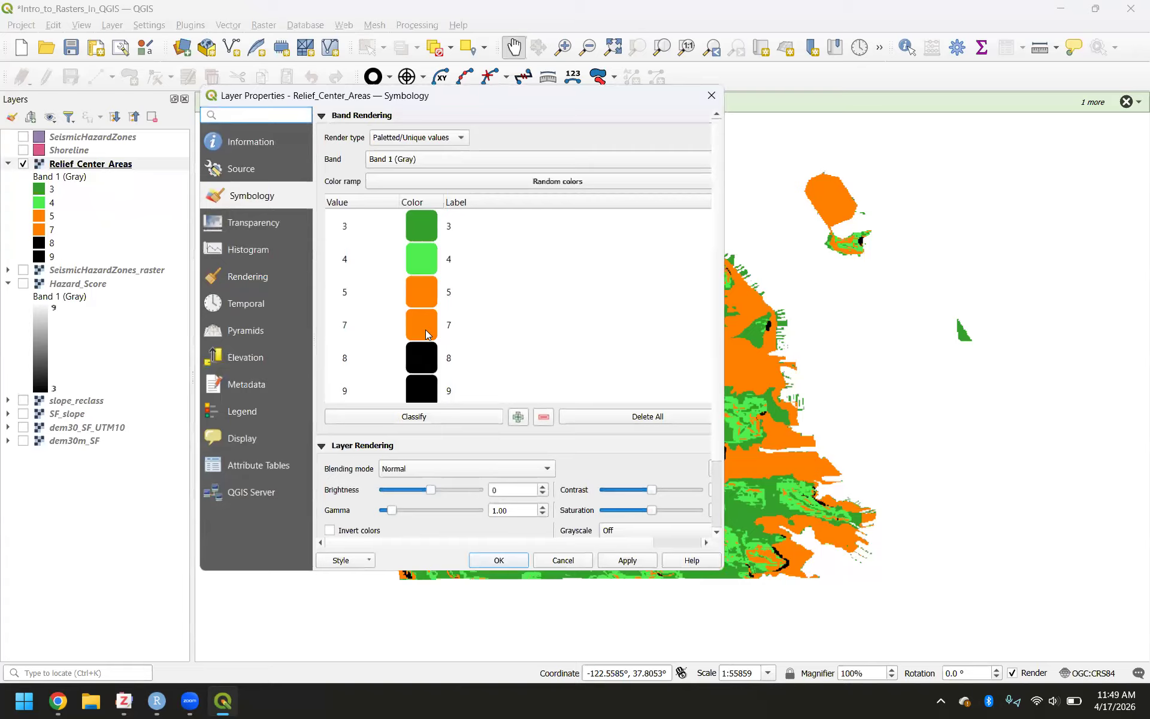
{"action": "double_click", "coordinate": [425, 330]}
{"action": "left_click", "coordinate": [126, 284]}
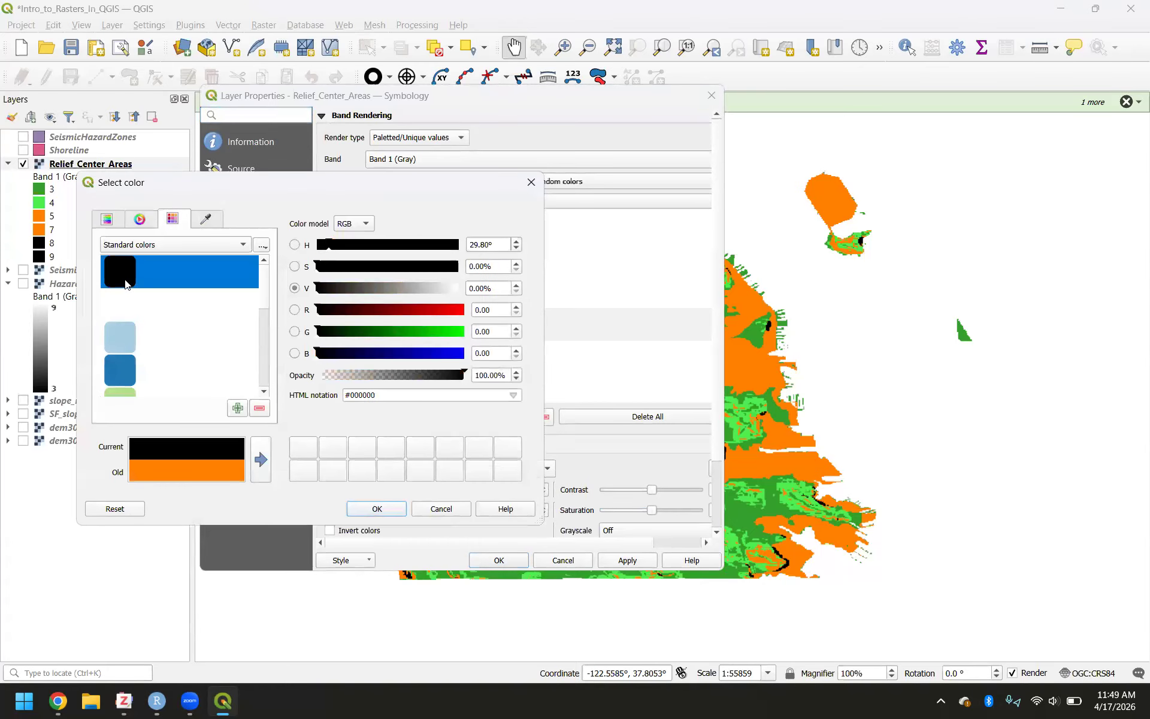
{"action": "left_click", "coordinate": [360, 510]}
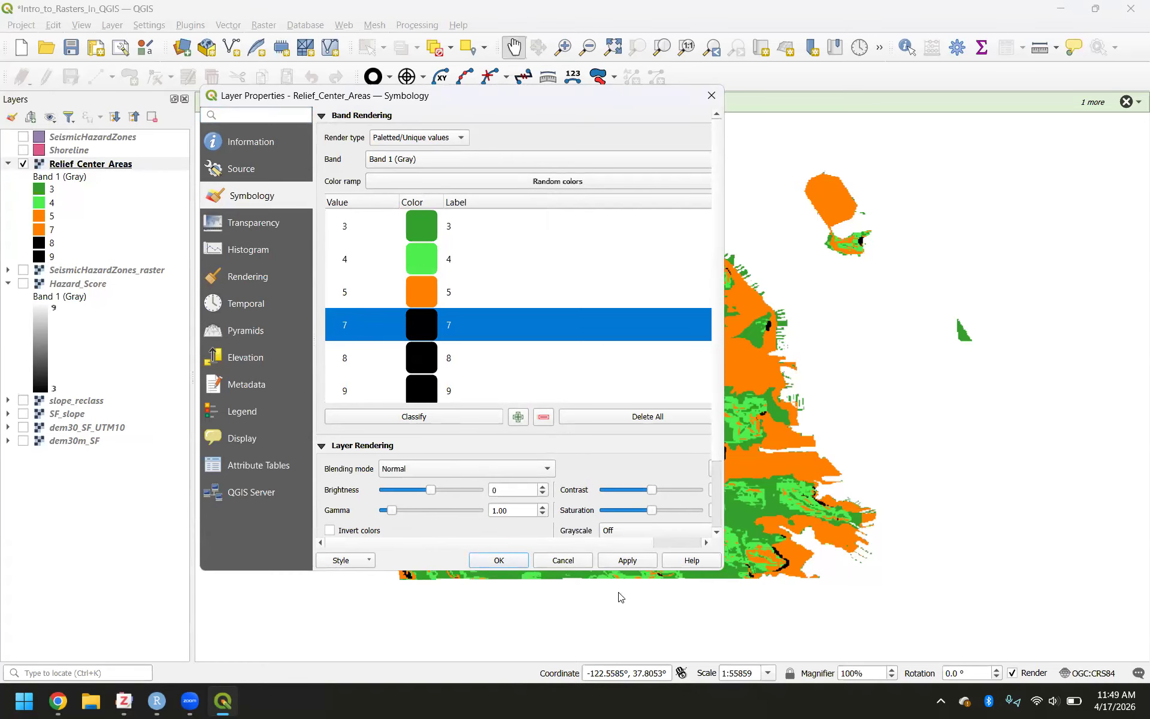
{"action": "left_click", "coordinate": [617, 564]}
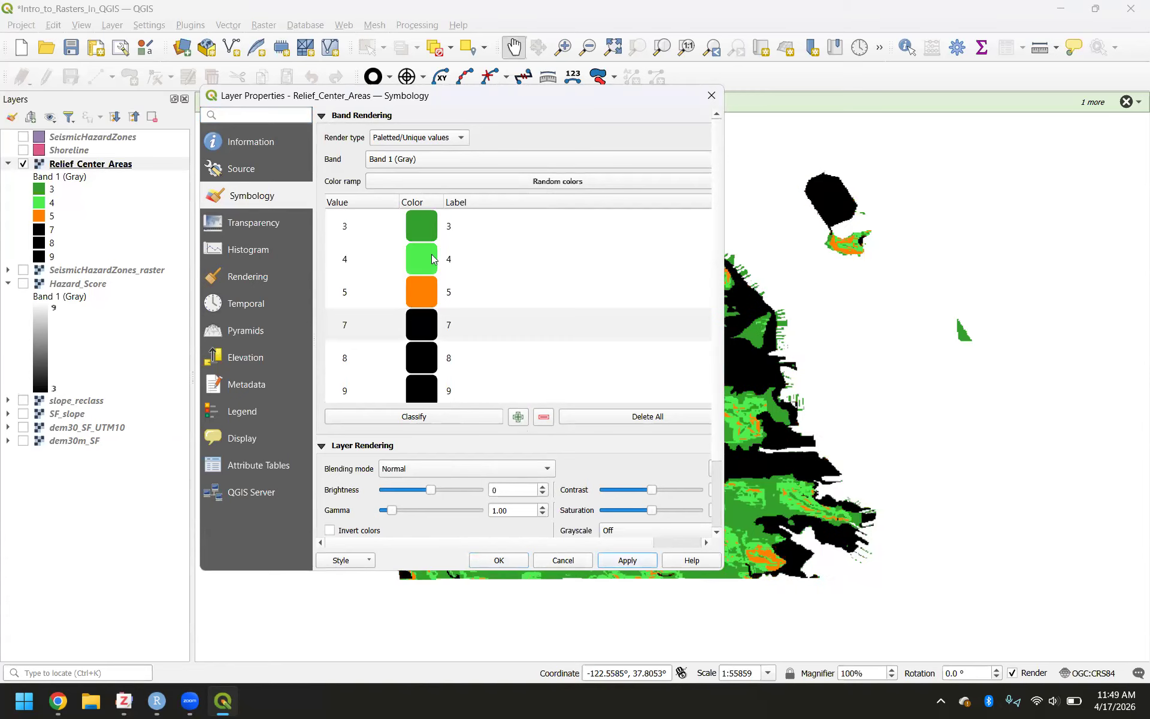
Step: Label score 3 as "Lowest Score" and score 4 as "Low Hazard" in the class list
{"action": "double_click", "coordinate": [461, 225]}
{"action": "type", "text": "Lowest"}
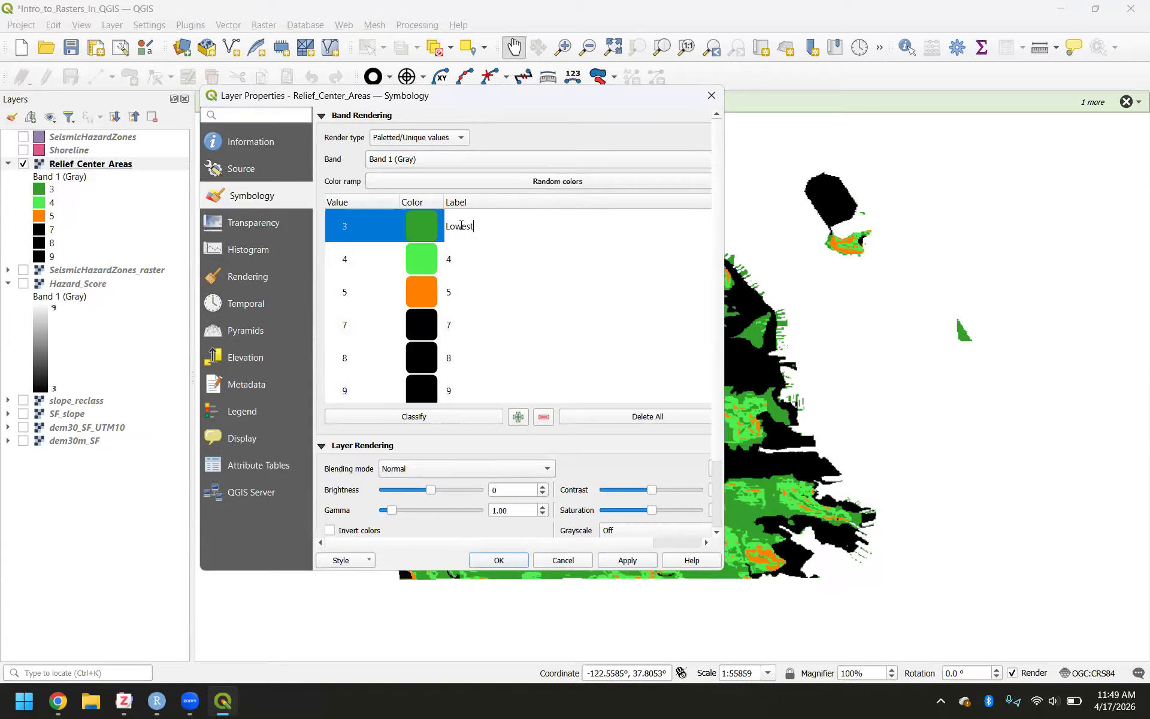
{"action": "type", "text": " Score"}
{"action": "double_click", "coordinate": [470, 261]}
{"action": "type", "text": "Low S"}
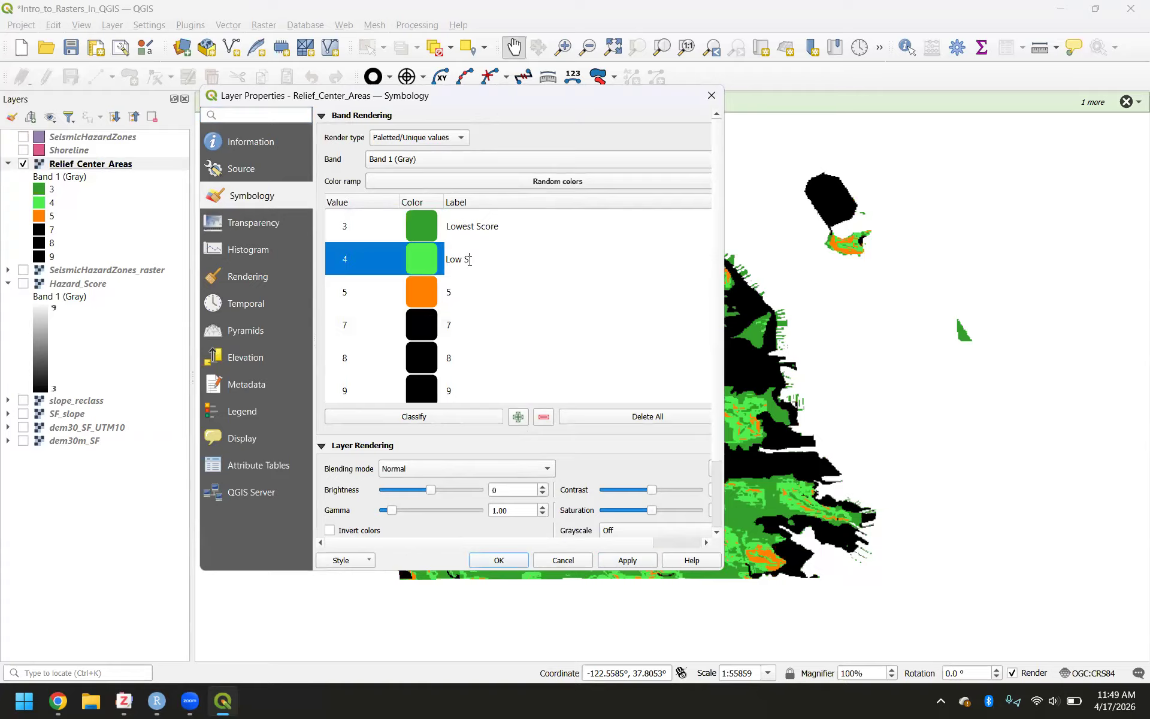
{"action": "key", "text": "BackSpace"}
{"action": "type", "text": "Hazard"}
Step: Change the label of score 3 to "Lowest Hazard" and label score 5 as "Medium Hazard"
{"action": "double_click", "coordinate": [508, 225]}
{"action": "left_click", "coordinate": [508, 225]}
{"action": "key", "text": "BackSpace"}
{"action": "key", "text": "BackSpace"}
{"action": "key", "text": "BackSpace"}
{"action": "key", "text": "BackSpace"}
{"action": "key", "text": "BackSpace"}
{"action": "type", "text": "Hazard"}
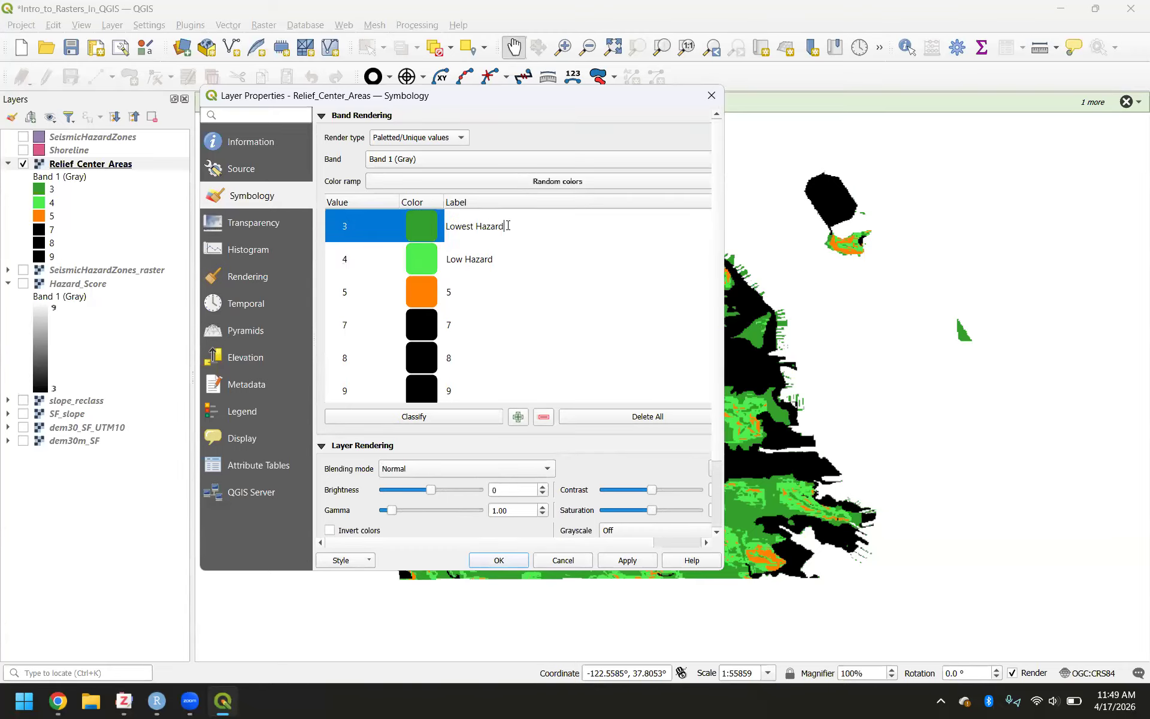
{"action": "double_click", "coordinate": [471, 293]}
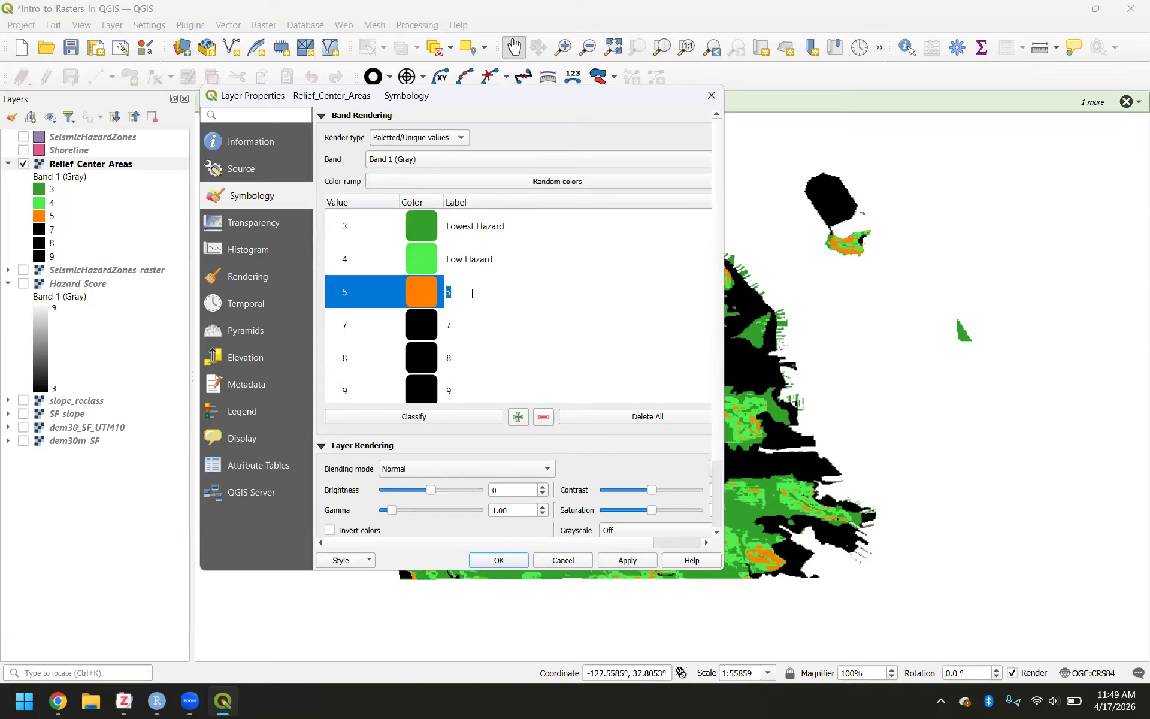
{"action": "type", "text": "Medium Hazard"}
Step: Label scores 7, 8 and 9 as "Do not locate", apply the symbology and close the layer properties
{"action": "double_click", "coordinate": [475, 324]}
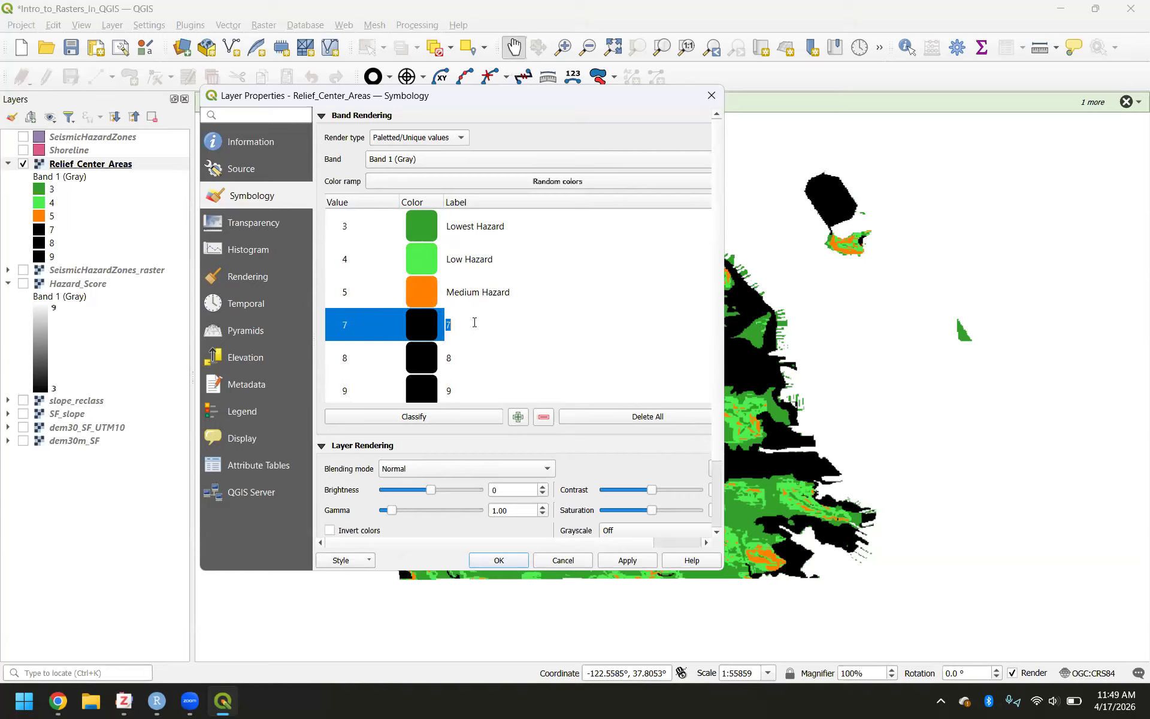
{"action": "type", "text": "Do not locate"}
{"action": "double_click", "coordinate": [473, 357]}
{"action": "type", "text": "Do not lo"}
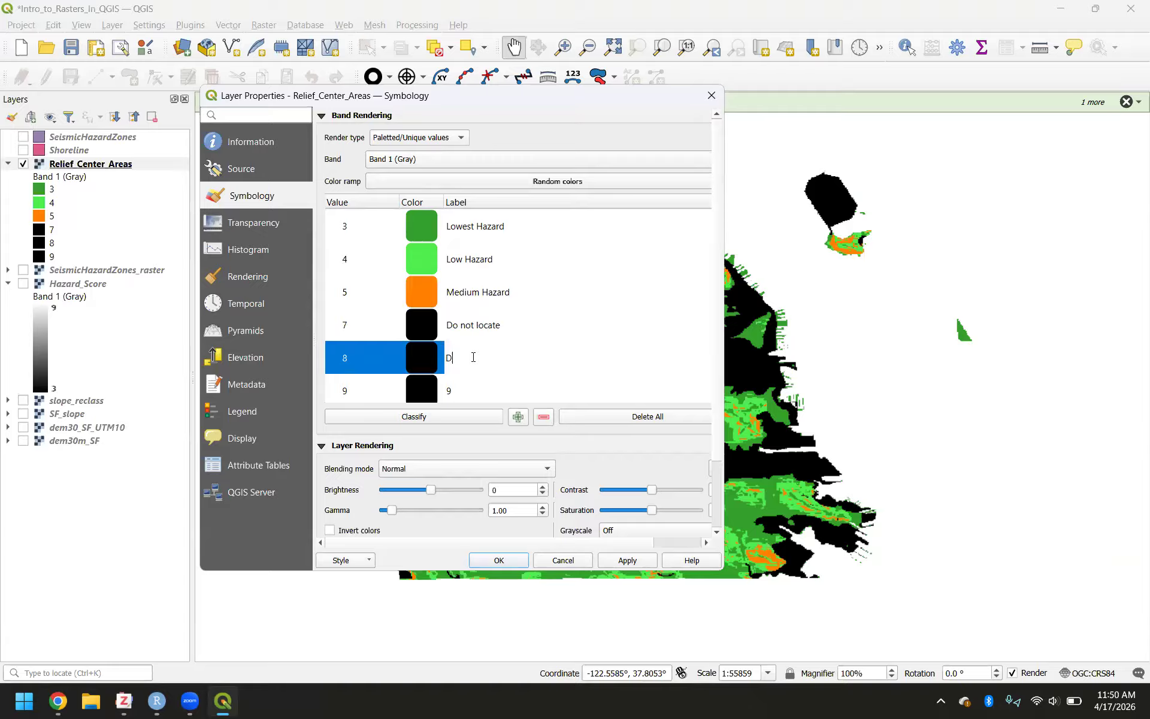
{"action": "type", "text": "cate"}
{"action": "double_click", "coordinate": [480, 383]}
{"action": "type", "text": "Do not locate"}
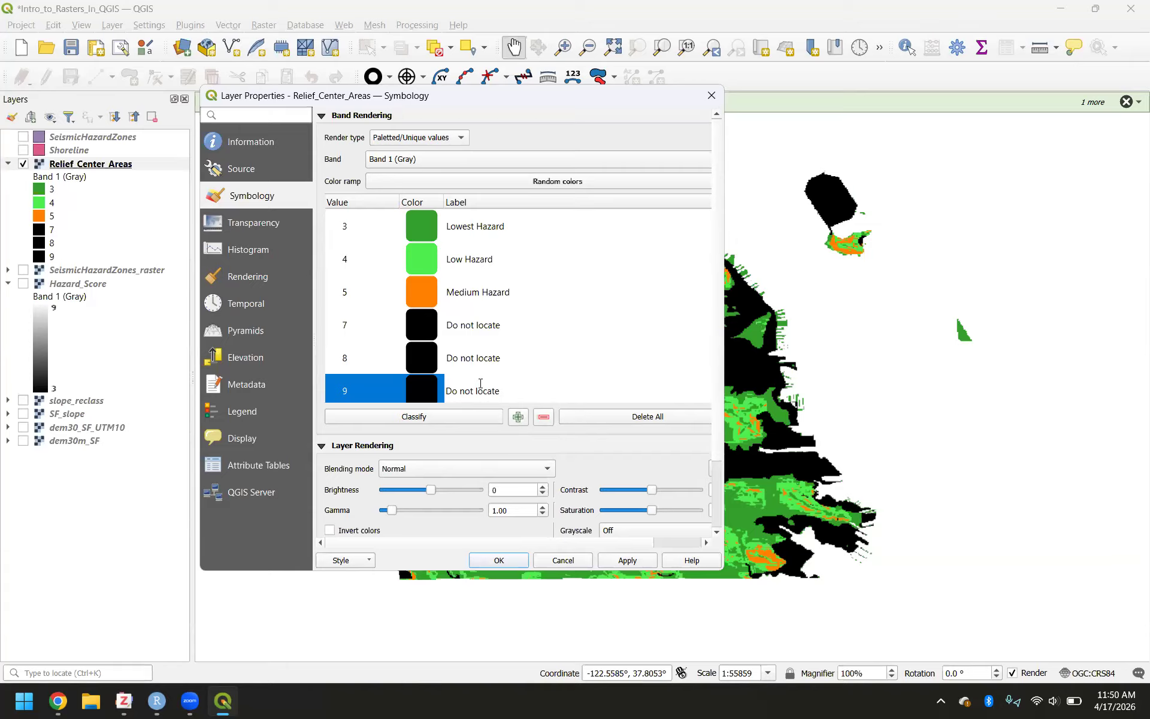
{"action": "left_click", "coordinate": [627, 560]}
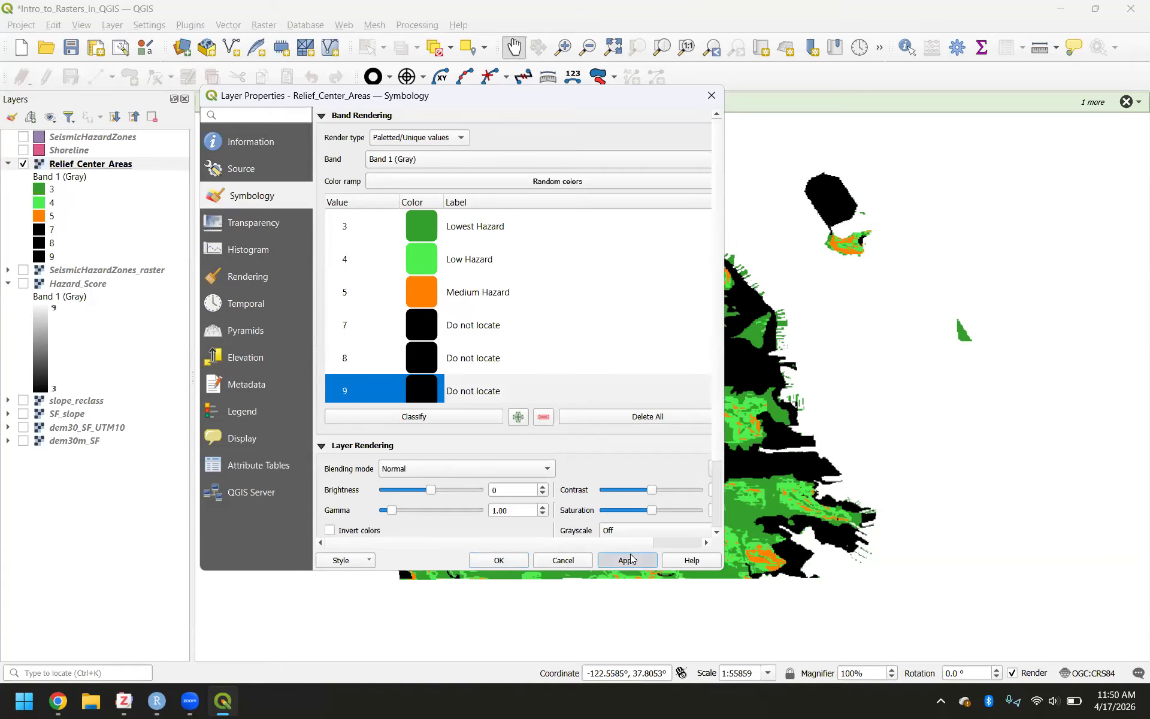
{"action": "left_click", "coordinate": [500, 560]}
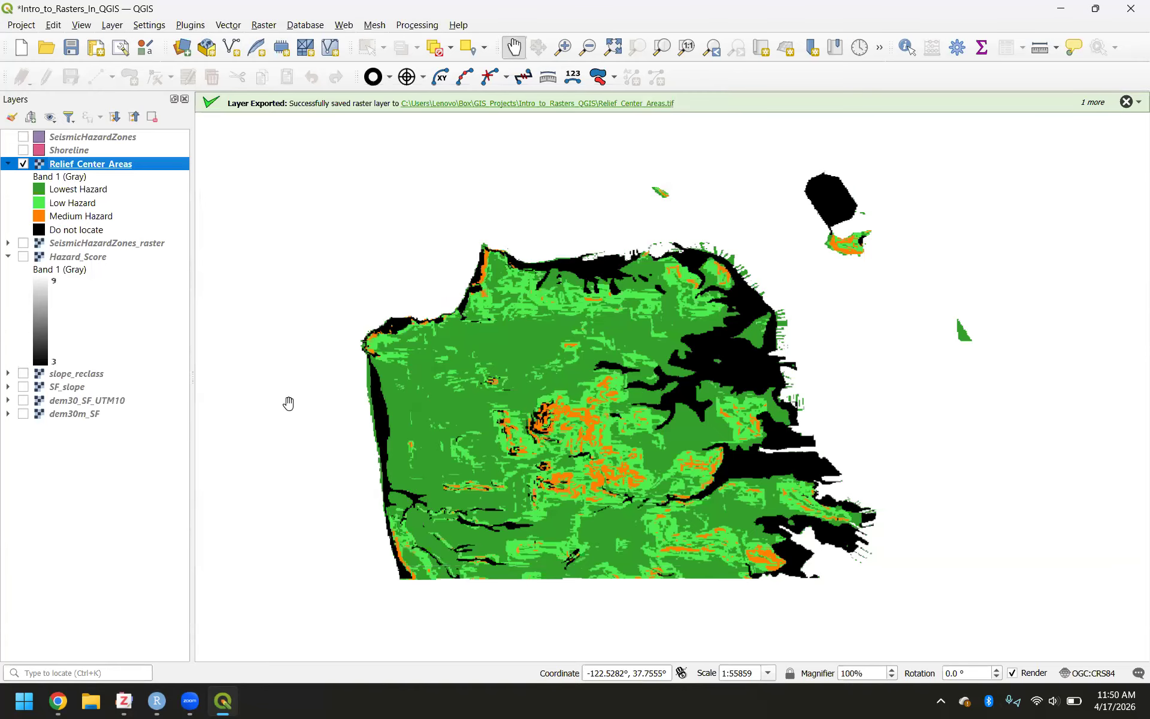
{"action": "left_click", "coordinate": [58, 232]}
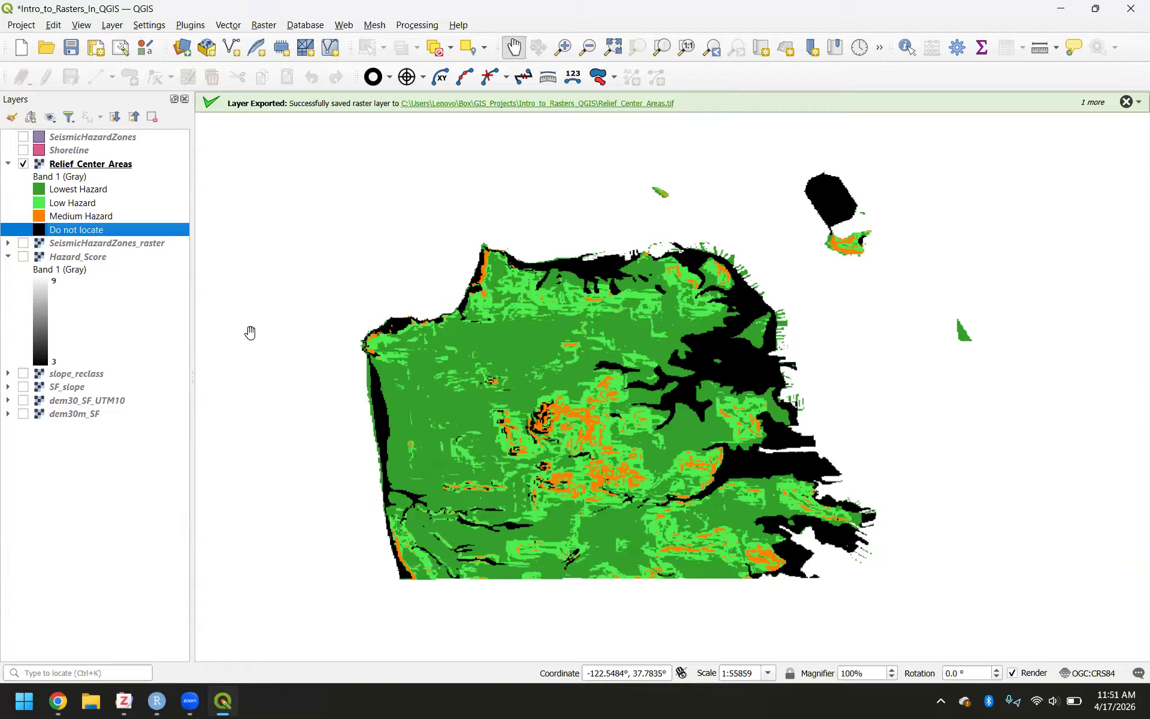
{"action": "left_click", "coordinate": [114, 471]}
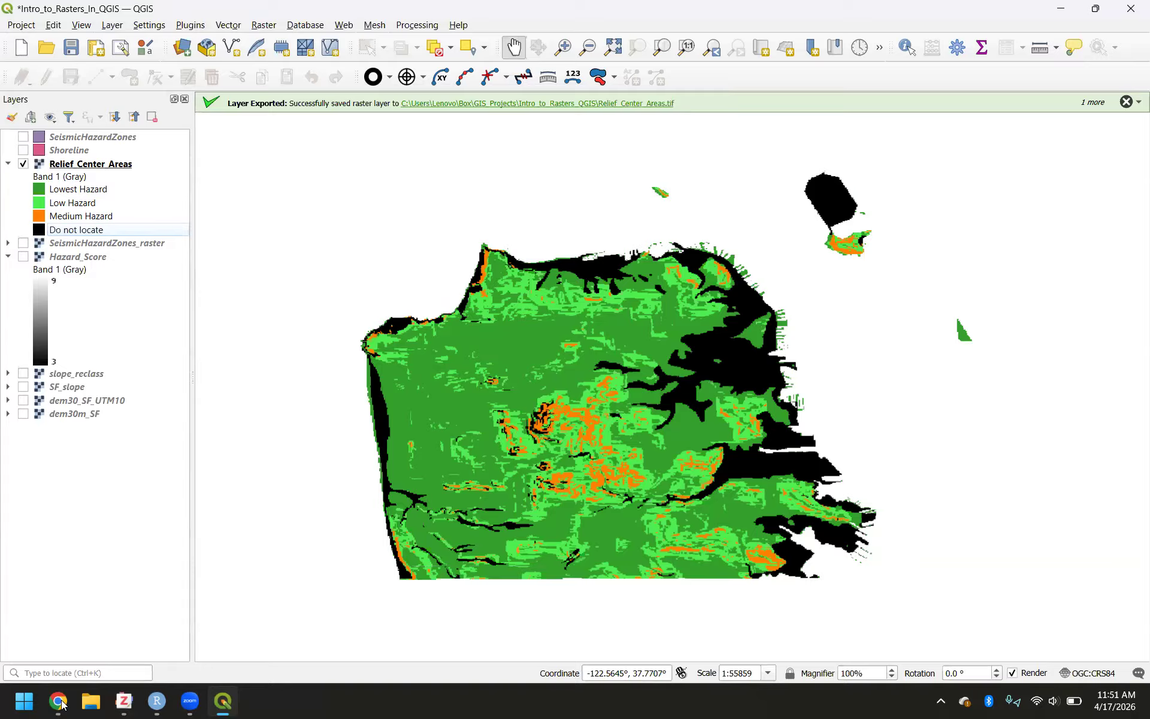
Step: Switch to the Rasters_In_QGIS_MaptimeDavis.pdf guide in Chrome and review the sections on symbolizing continuous rasters and adding hillshade to a DEM
{"action": "mouse_move", "coordinate": [58, 701]}
{"action": "left_click", "coordinate": [88, 649]}
{"action": "scroll", "coordinate": [394, 514], "scroll_direction": "down", "scroll_amount": 10}
{"action": "scroll", "coordinate": [394, 515], "scroll_direction": "down", "scroll_amount": 10}
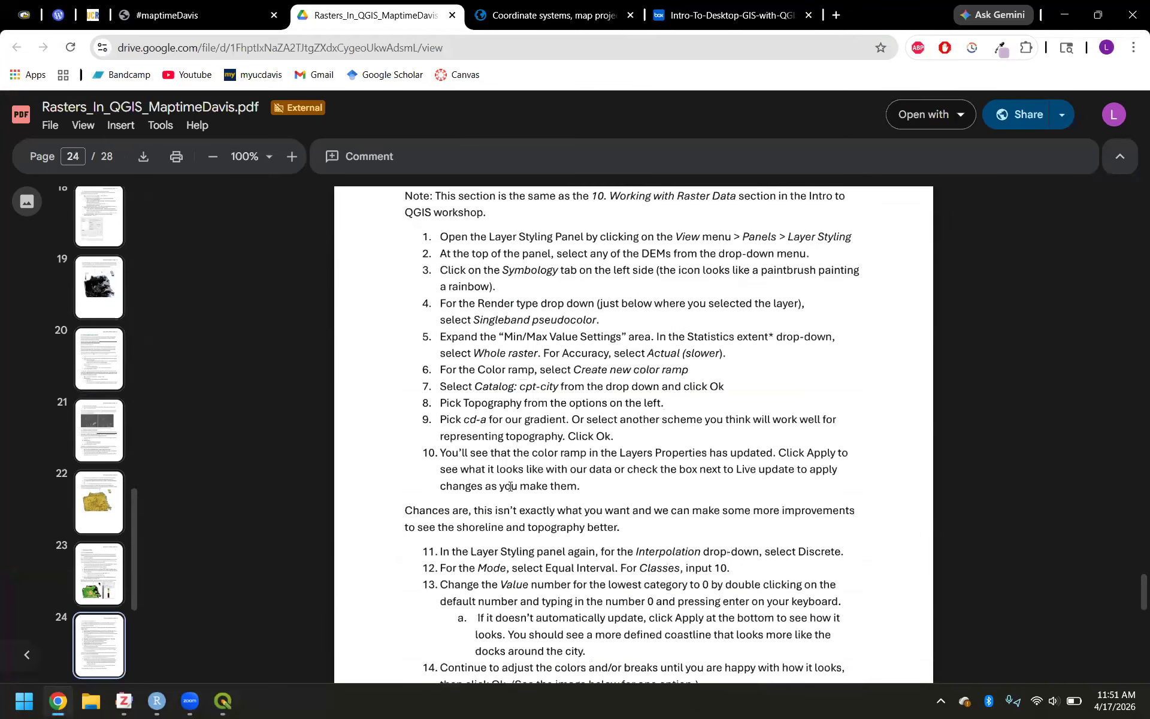
{"action": "scroll", "coordinate": [618, 453], "scroll_direction": "up", "scroll_amount": 9}
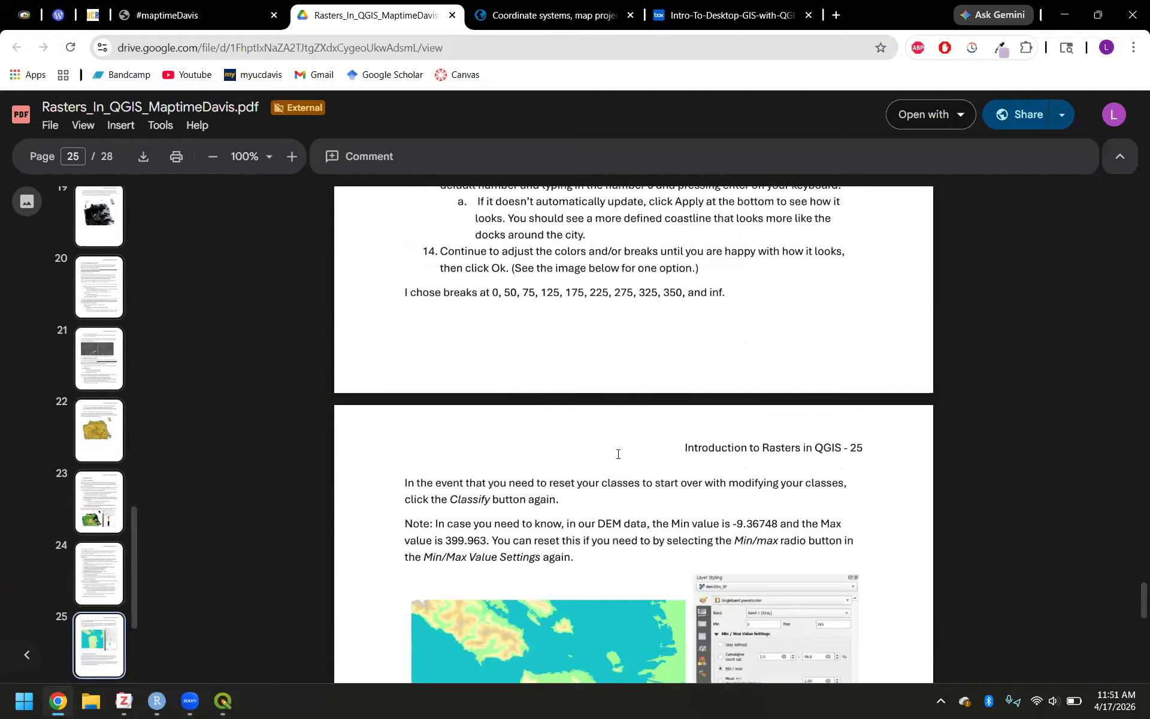
{"action": "scroll", "coordinate": [618, 453], "scroll_direction": "up", "scroll_amount": 1}
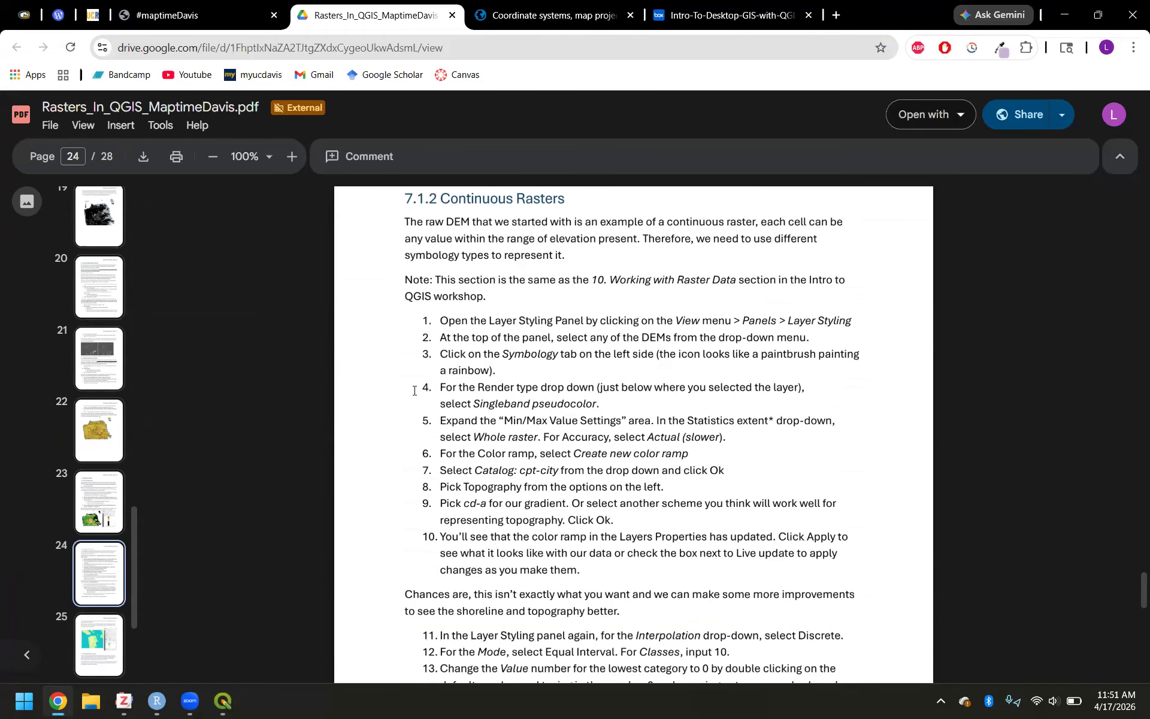
{"action": "scroll", "coordinate": [413, 390], "scroll_direction": "down", "scroll_amount": 15}
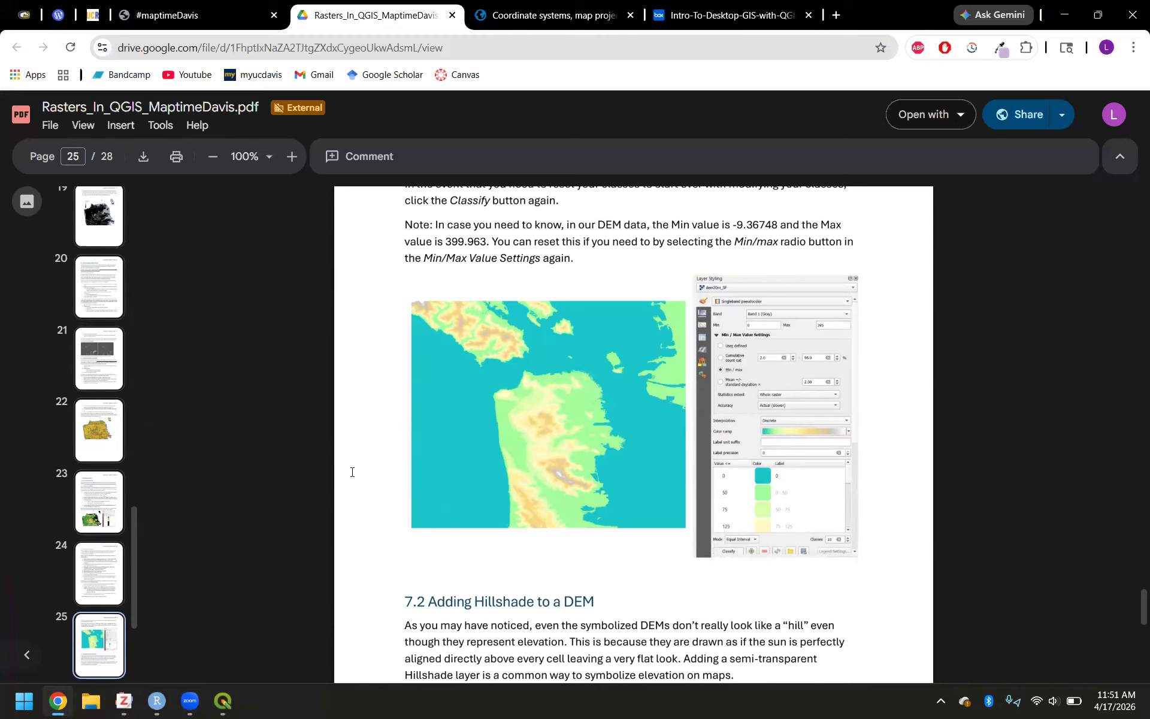
{"action": "scroll", "coordinate": [351, 472], "scroll_direction": "down", "scroll_amount": 8}
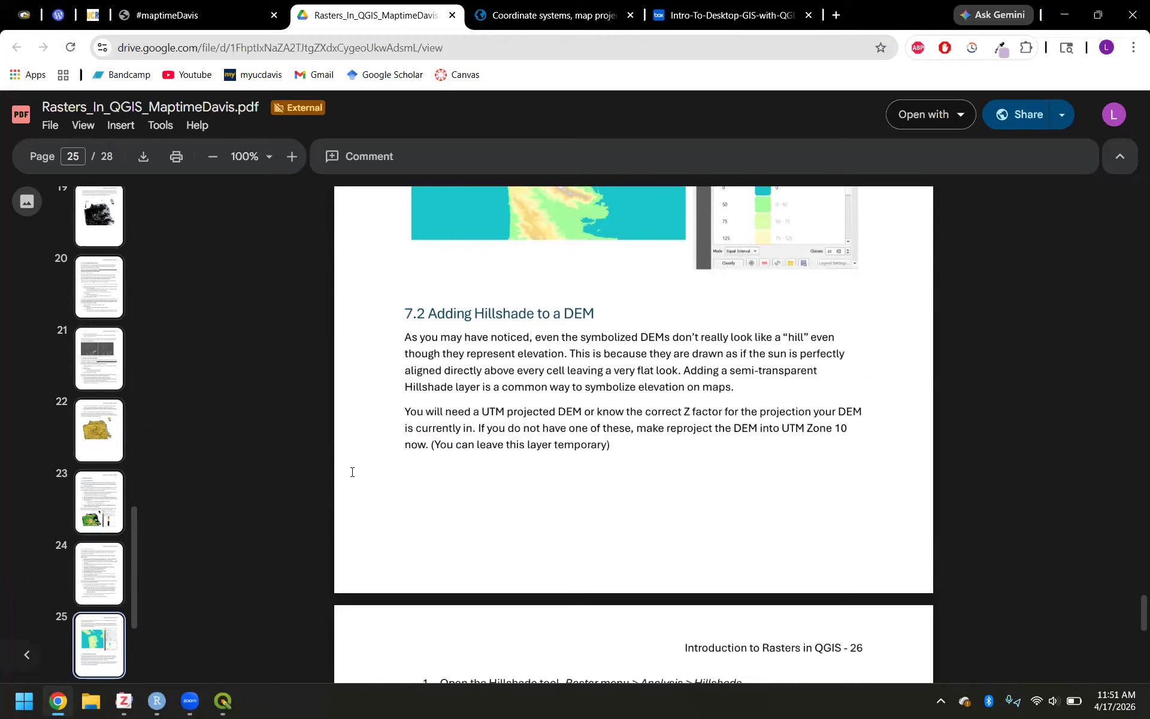
{"action": "scroll", "coordinate": [352, 472], "scroll_direction": "up", "scroll_amount": 2}
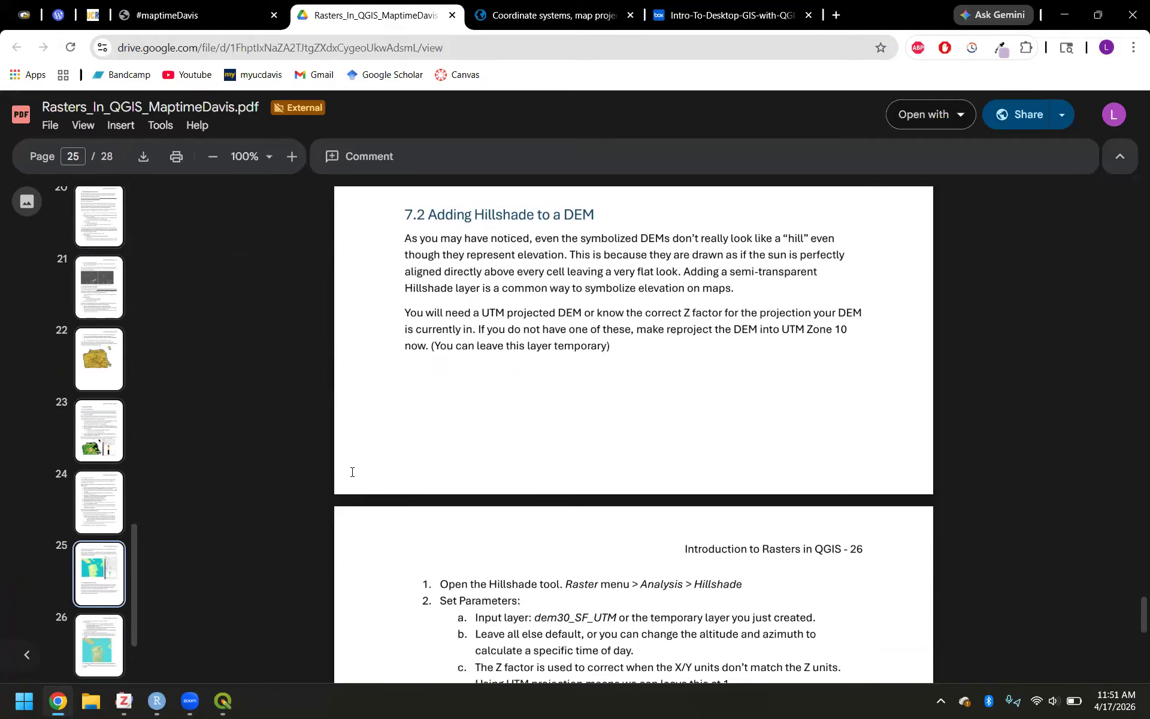
{"action": "scroll", "coordinate": [352, 472], "scroll_direction": "down", "scroll_amount": 9}
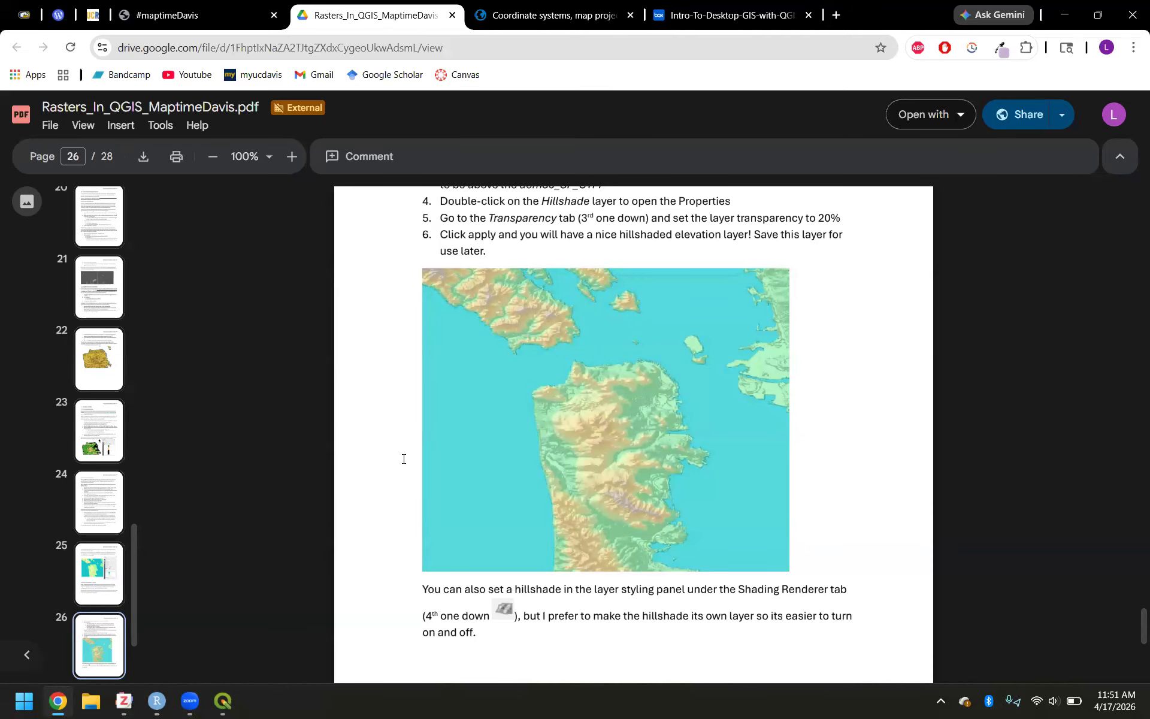
Step: Read the guide's workshop recap and the 8.1 Bonus Task section, and return to the map in QGIS
{"action": "scroll", "coordinate": [403, 459], "scroll_direction": "down", "scroll_amount": 10}
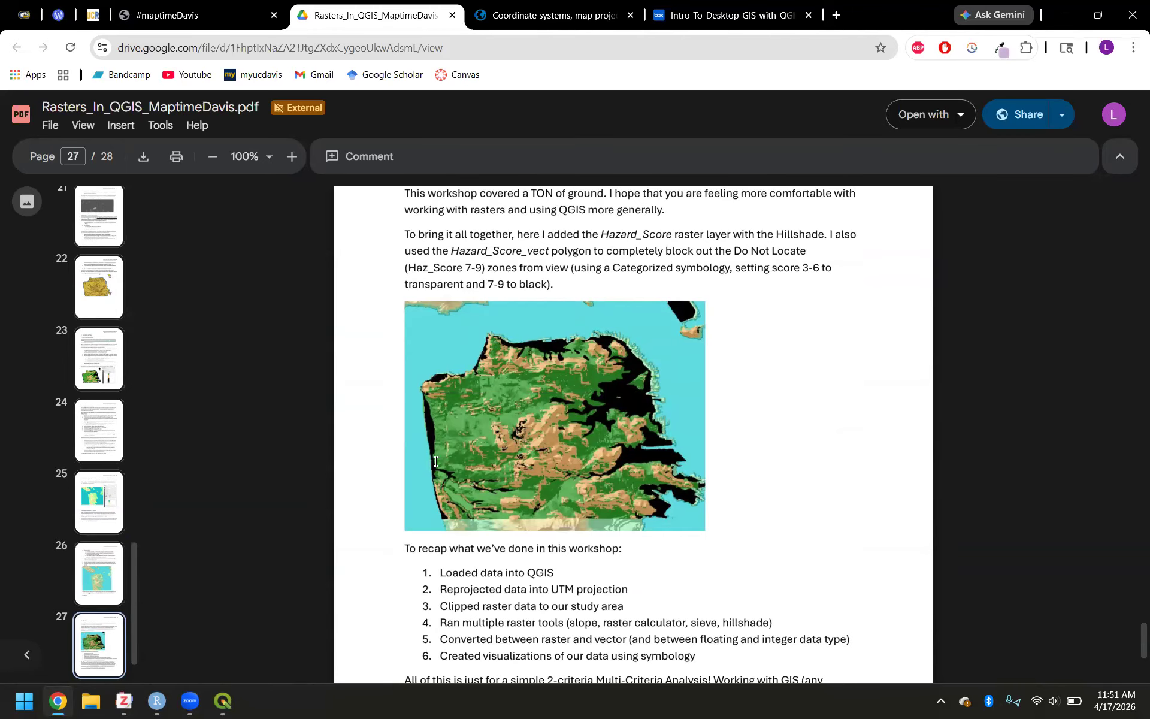
{"action": "scroll", "coordinate": [422, 471], "scroll_direction": "down", "scroll_amount": 5}
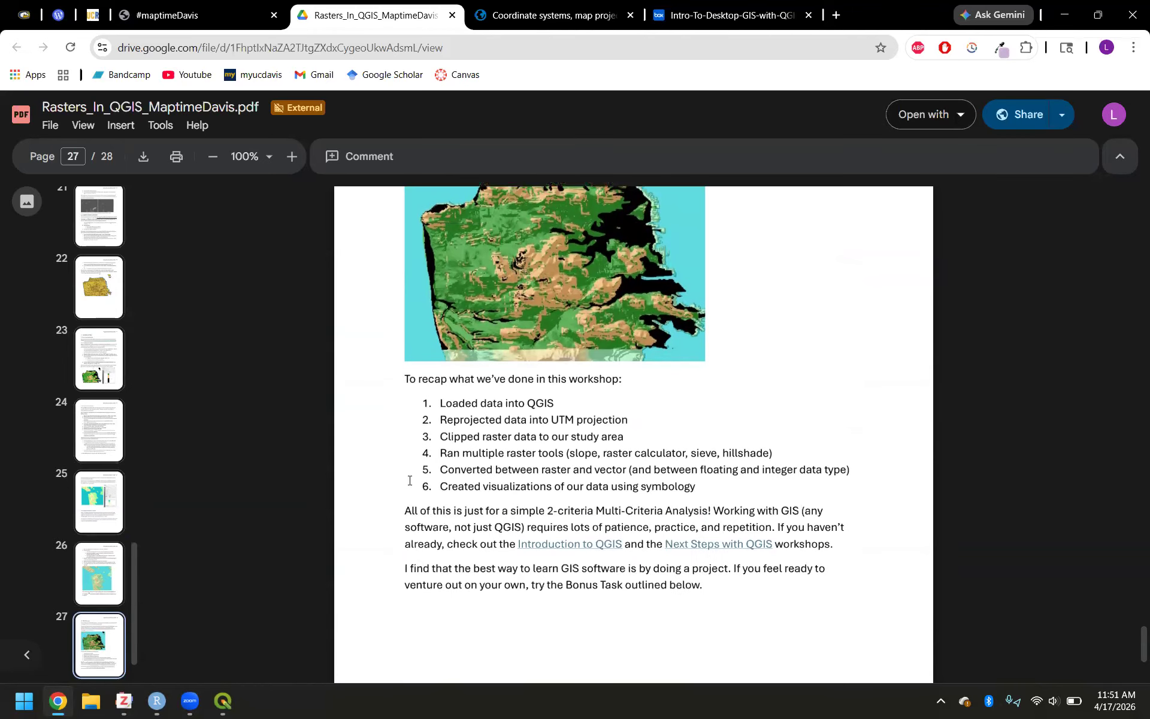
{"action": "scroll", "coordinate": [410, 481], "scroll_direction": "down", "scroll_amount": 6}
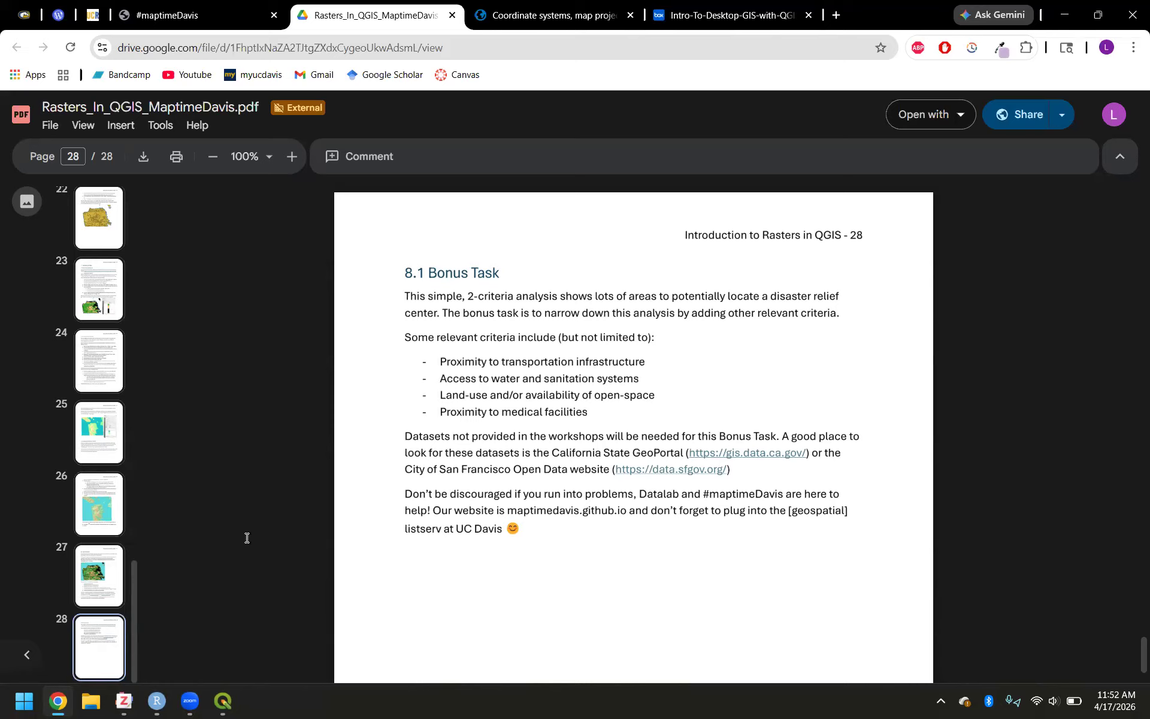
{"action": "scroll", "coordinate": [246, 536], "scroll_direction": "up", "scroll_amount": 6}
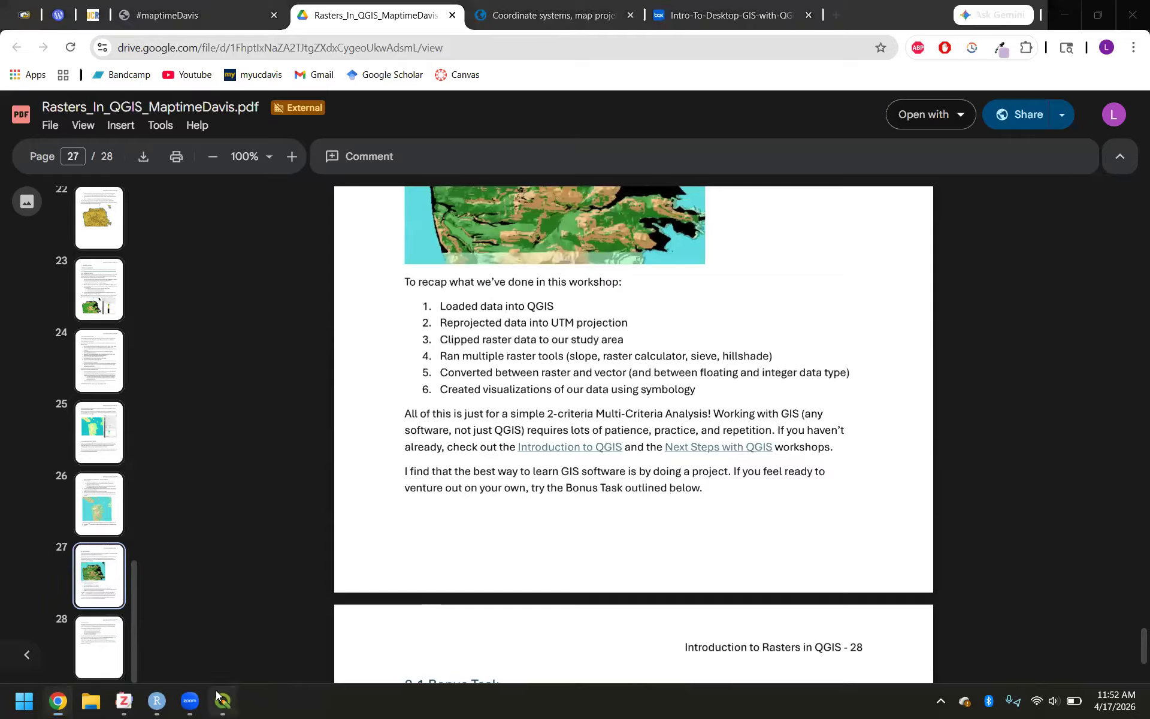
{"action": "left_click", "coordinate": [223, 699]}
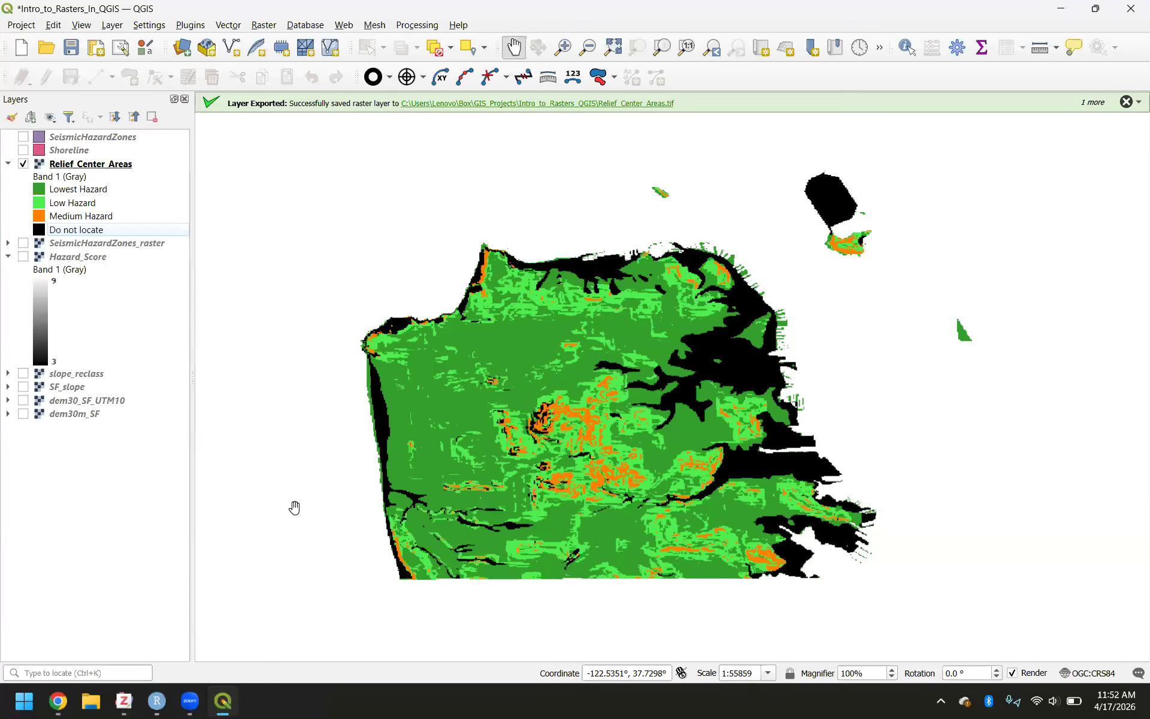